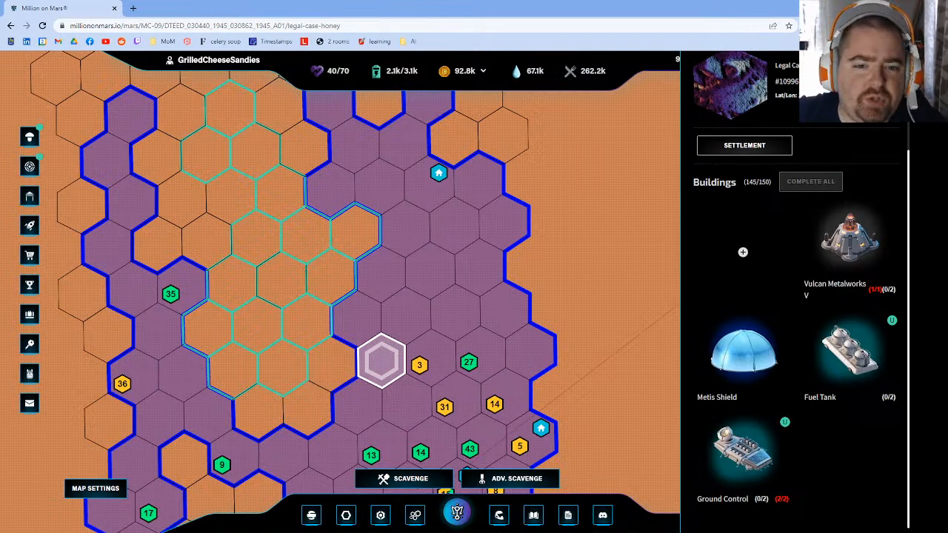
Step: Select The Arm I plot on the map and open one of its Training Halls
drag(294, 331, 280, 290)
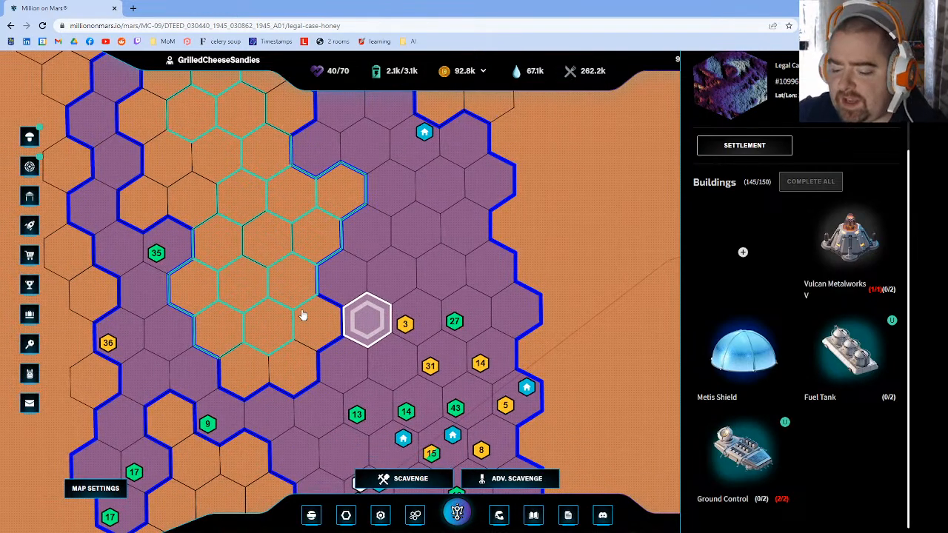
drag(237, 135, 213, 168)
drag(303, 272, 271, 260)
click(126, 111)
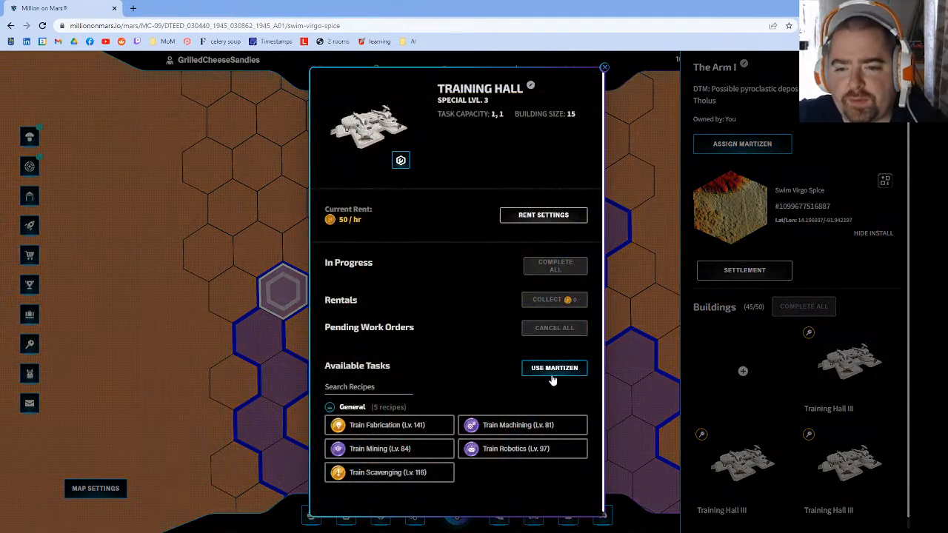
Step: Review the Martizens available for the Training Hall, listing them by Electrical profession, and close the building window
click(552, 374)
scroll(456, 281, down, 8)
scroll(453, 262, up, 10)
click(354, 108)
click(362, 287)
scroll(496, 349, down, 10)
scroll(496, 357, up, 1)
scroll(496, 356, down, 1)
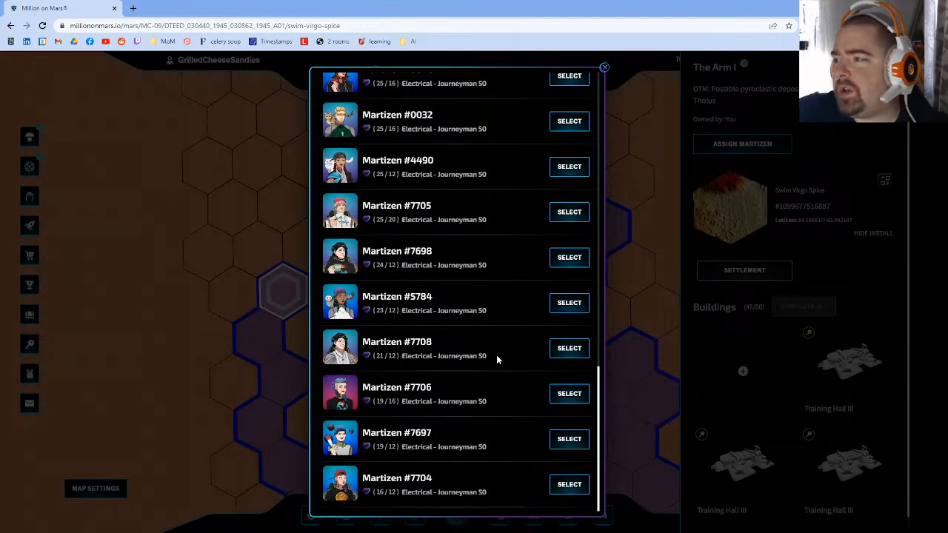
click(679, 250)
click(604, 68)
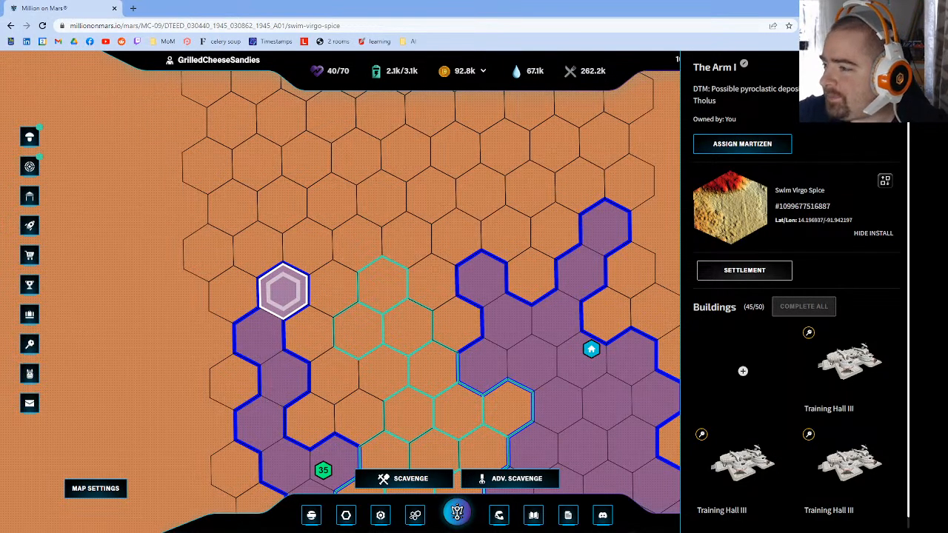
Step: Select The Belly V plot on the map and examine its buildings
drag(387, 363, 315, 196)
drag(461, 363, 431, 290)
drag(503, 295, 490, 239)
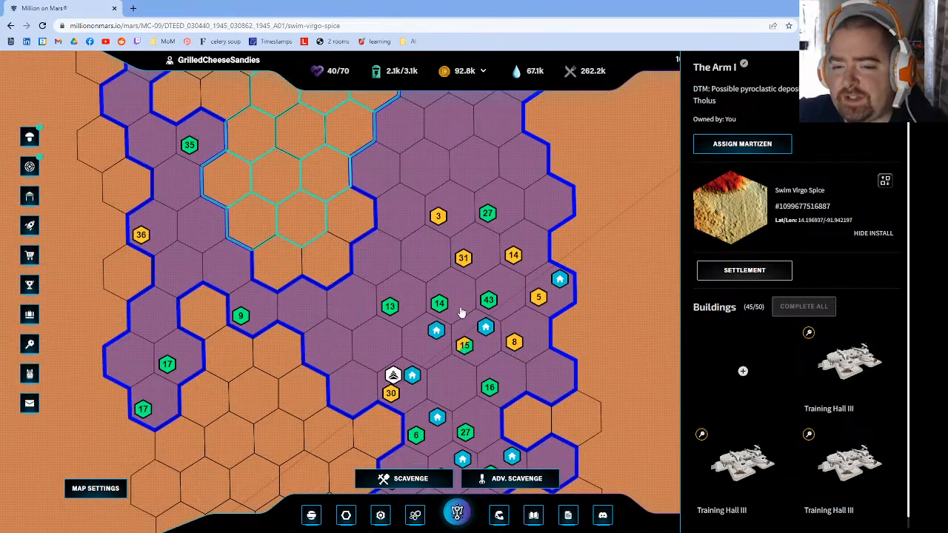
click(391, 305)
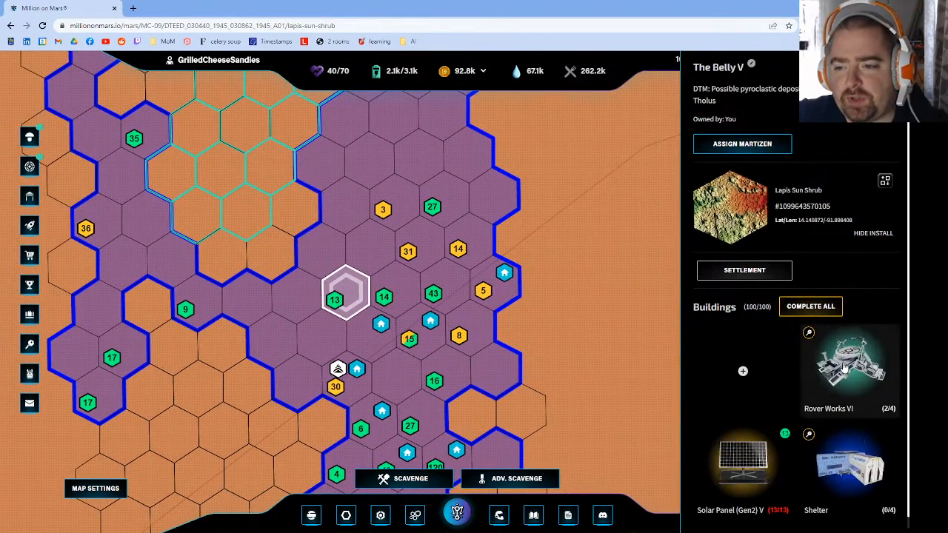
scroll(843, 368, down, 1)
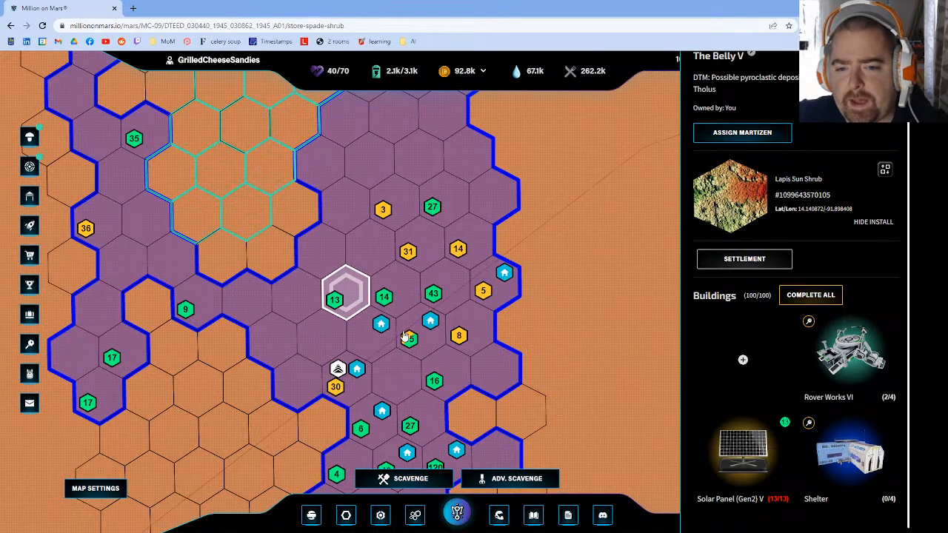
Step: Open the first Smelter on The Core VI plot and complete all its finished tasks
click(405, 337)
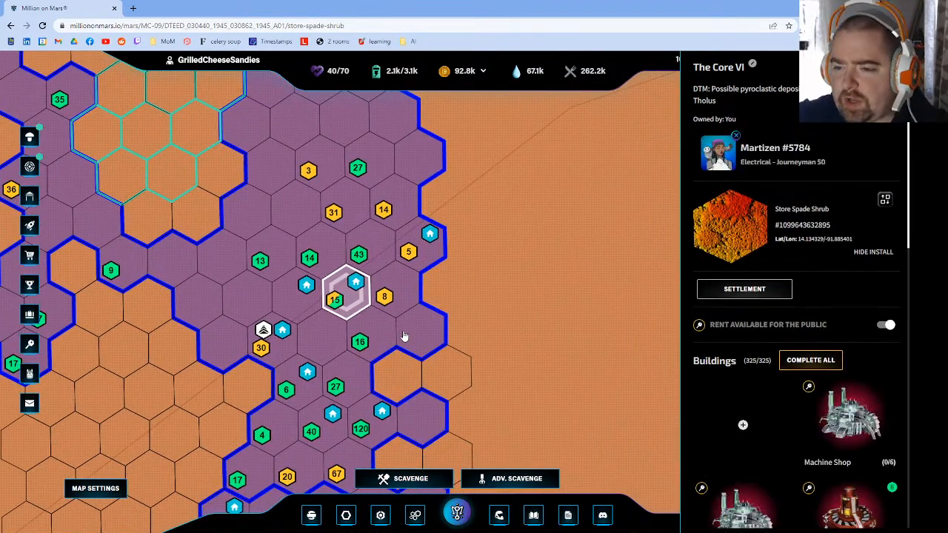
scroll(814, 371, down, 4)
click(849, 222)
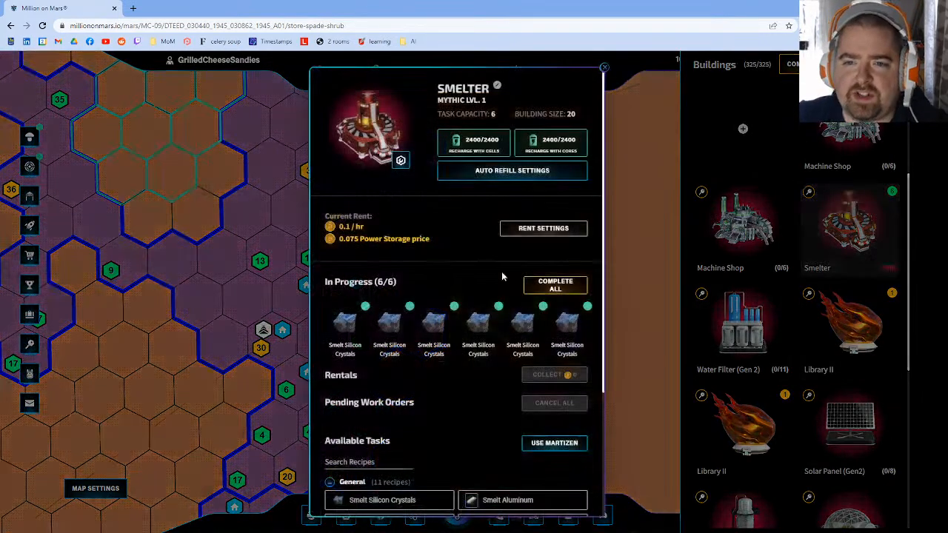
click(555, 285)
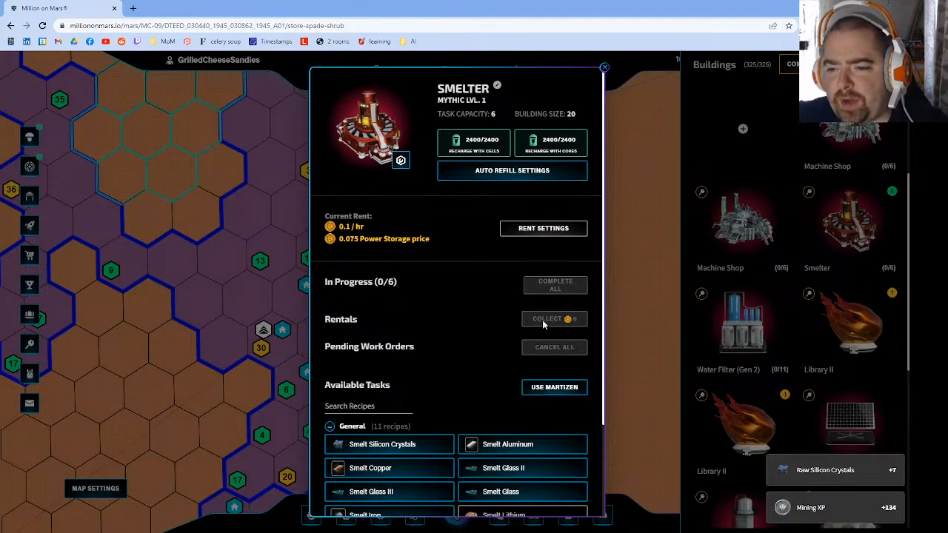
Step: Craft the maximum 6 runs of Smelt Silicon Crystals in this Smelter and close its window
click(390, 448)
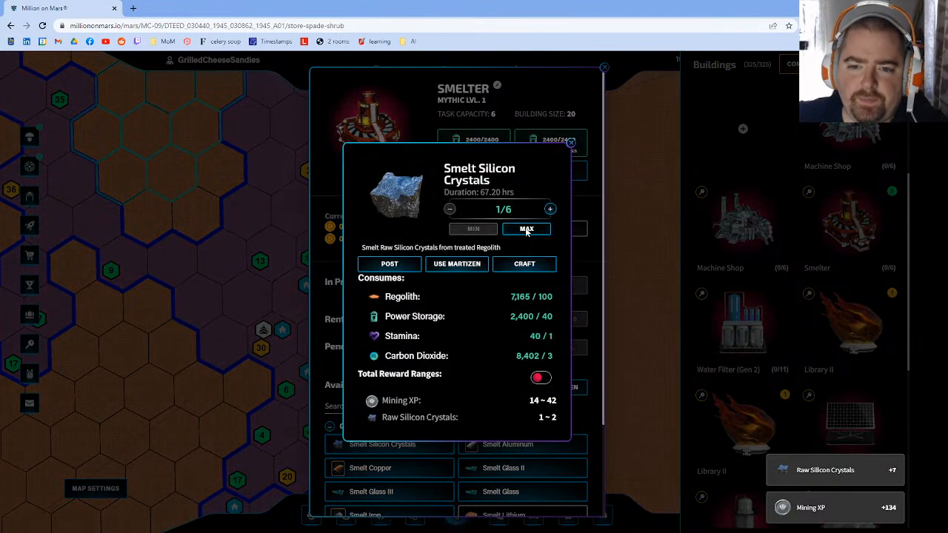
click(526, 229)
click(524, 263)
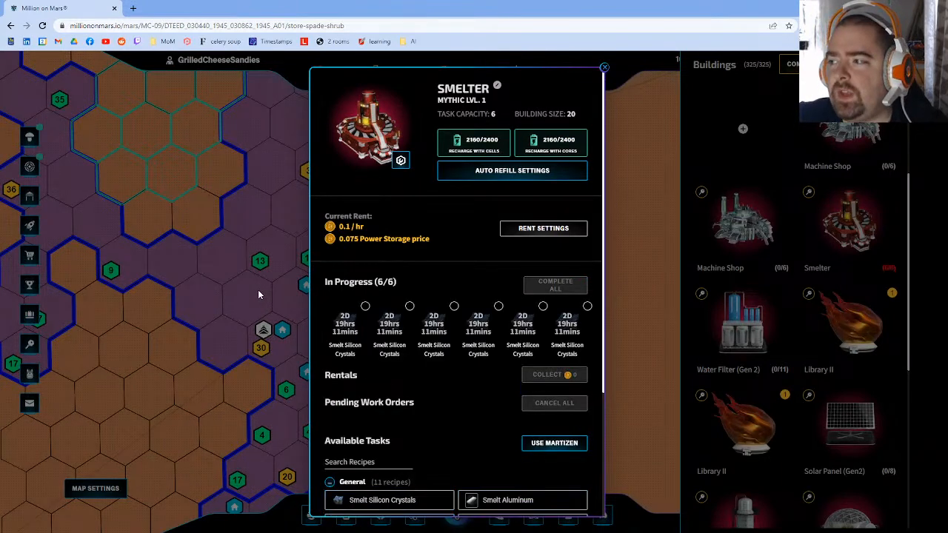
click(257, 294)
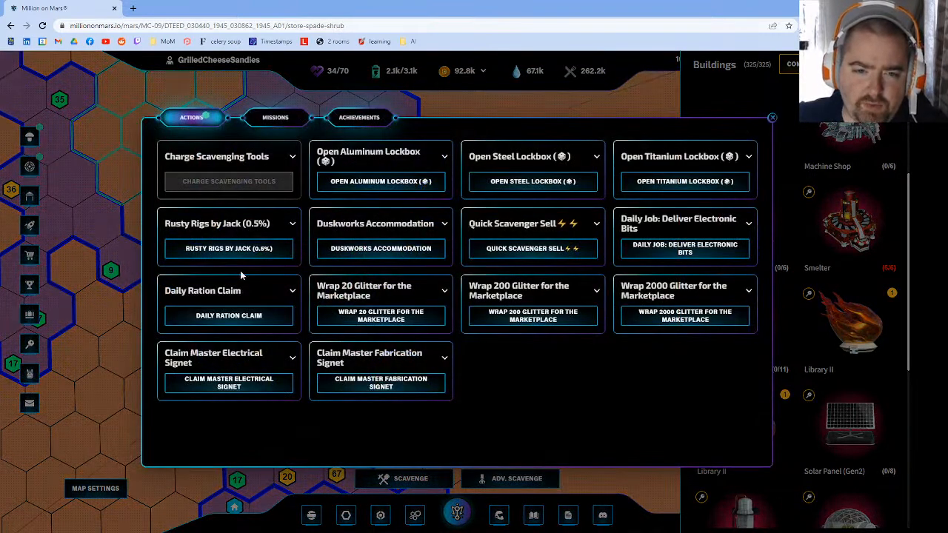
Step: Confirm the Daily Job: Deliver Electronic Bits and claim the Daily Ration
click(682, 248)
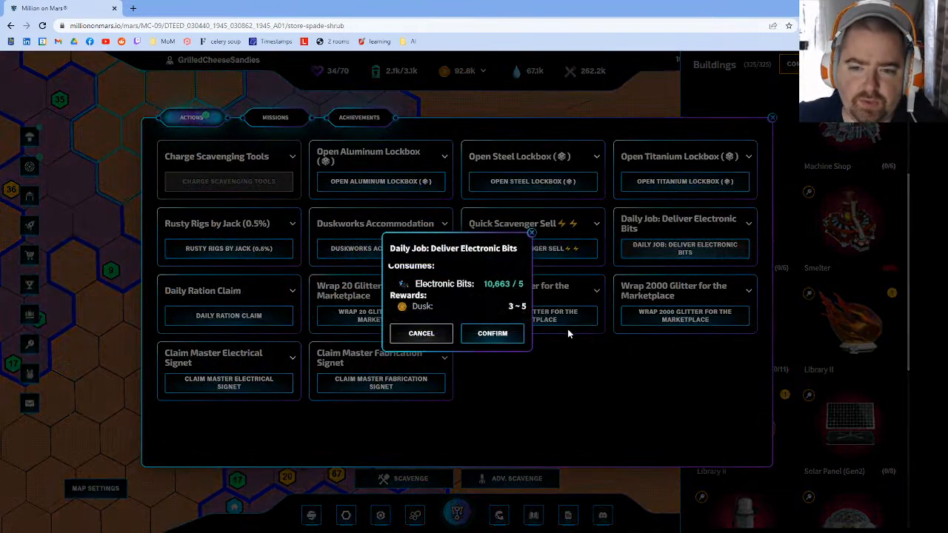
click(508, 345)
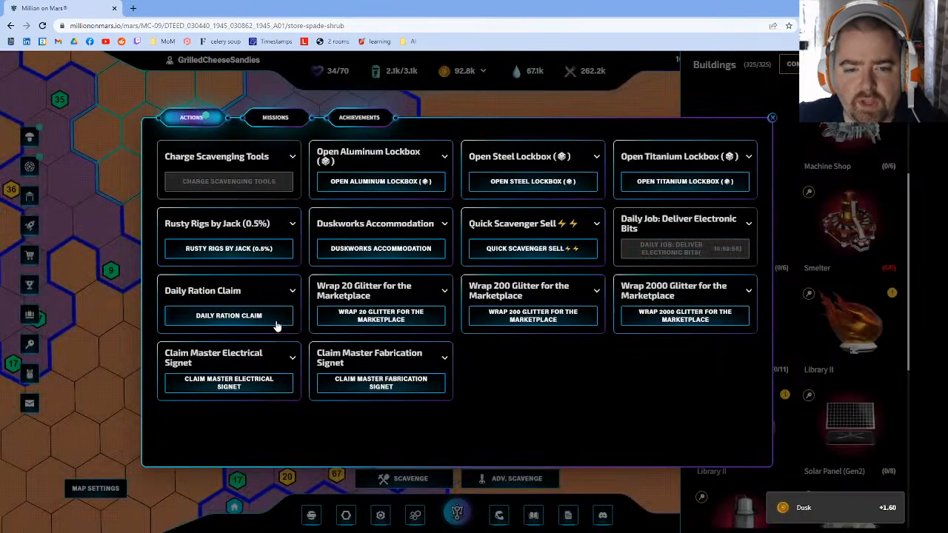
click(275, 320)
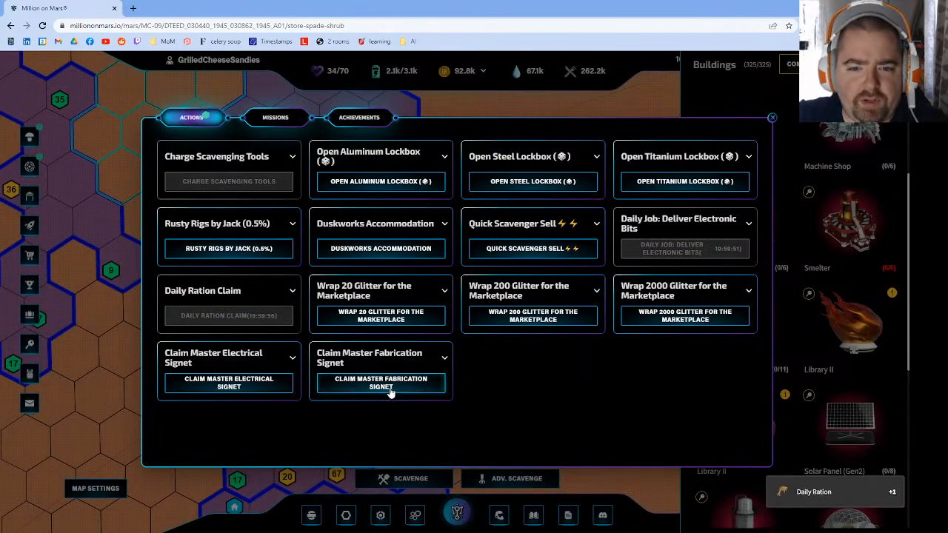
Step: Claim the Master Electrical and Master Fabrication Signets and leave the actions window
click(396, 385)
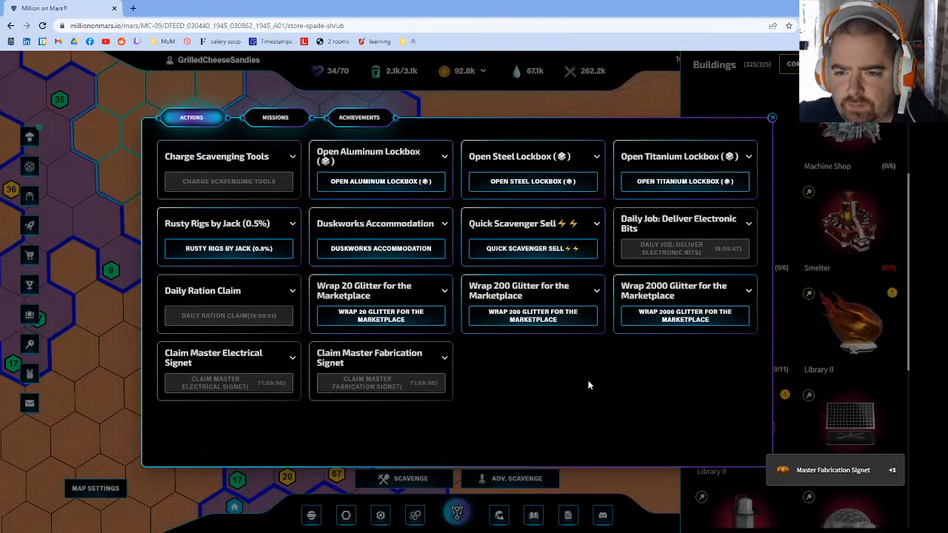
click(106, 214)
Step: Restore stamina by consuming Slava Ukraini and Mushroom Tea from the food and drinks, and close the window
click(30, 136)
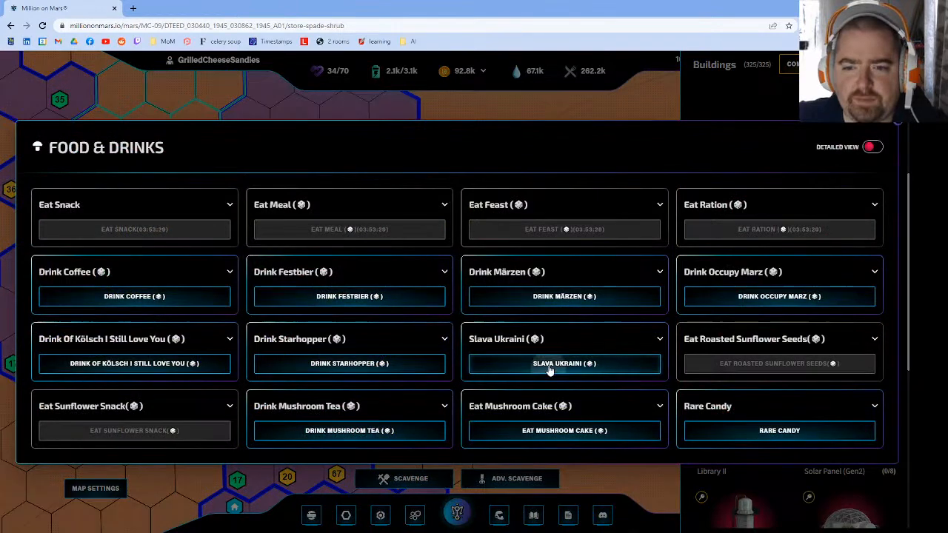
click(548, 368)
click(531, 355)
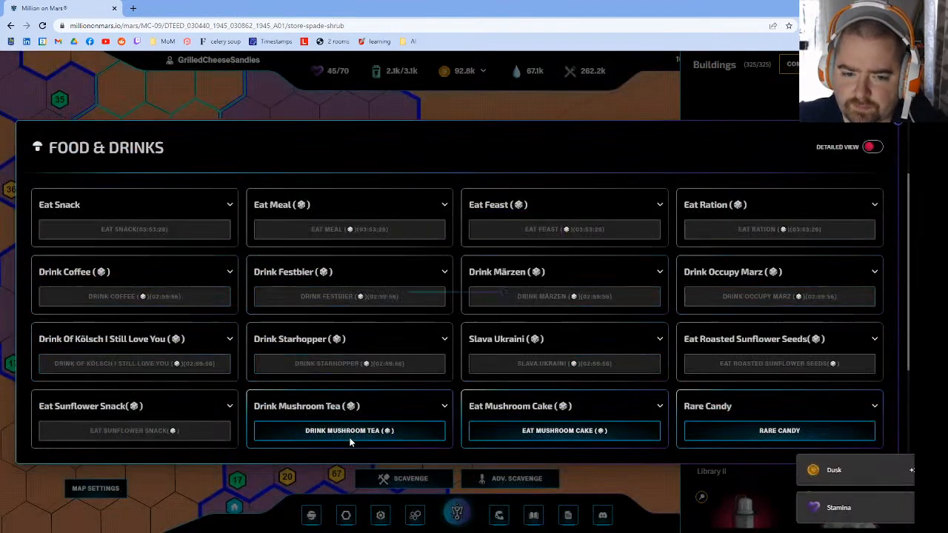
click(347, 436)
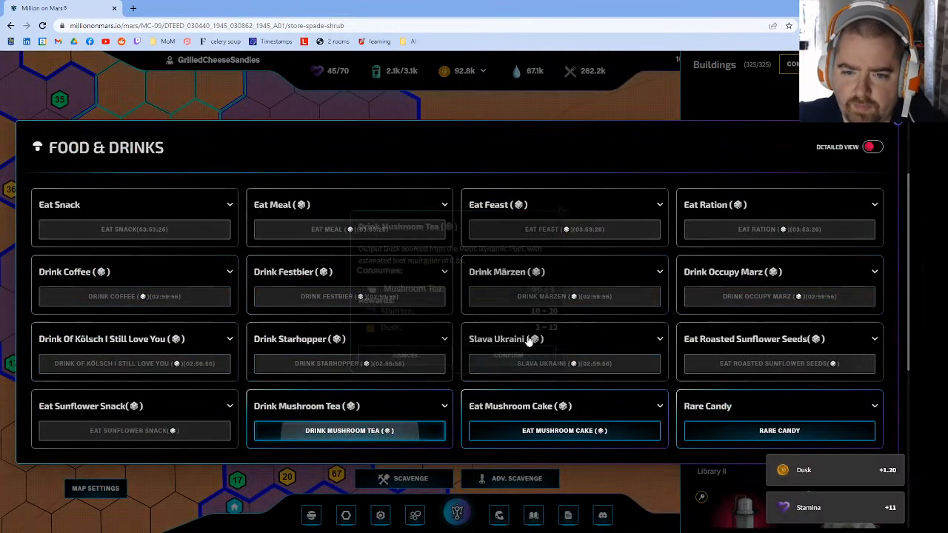
click(531, 354)
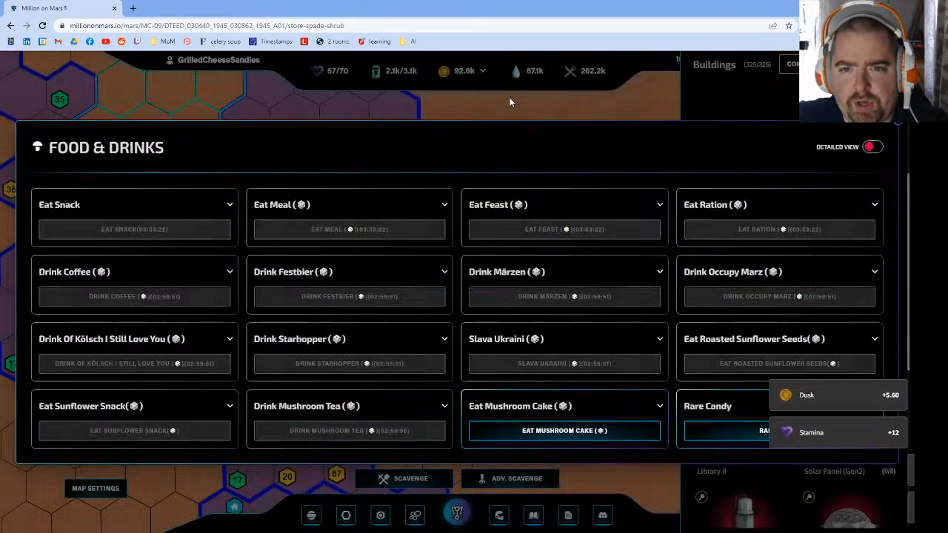
click(510, 97)
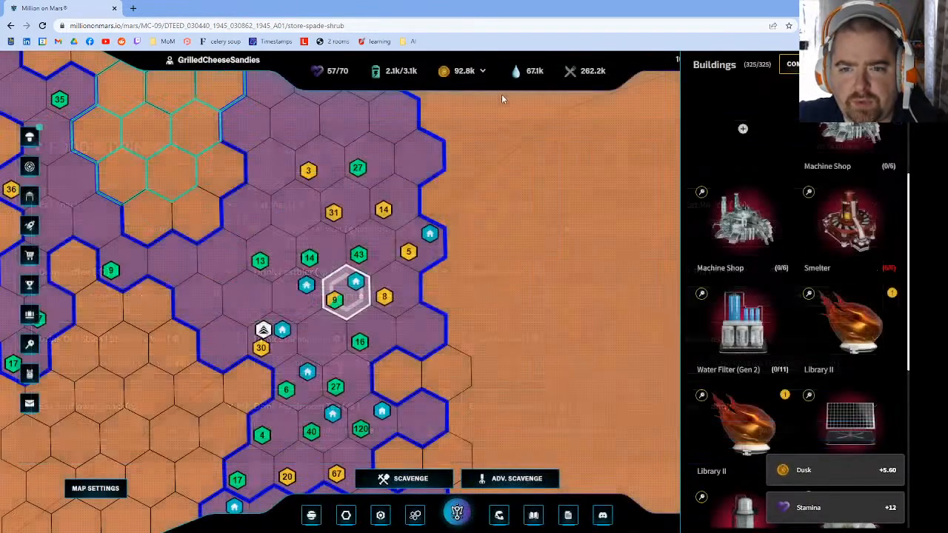
Step: Collect the finished tasks in The Core VI's second Smelter and restart it with 6 runs of Smelt Silicon Crystals
scroll(356, 281, up, 2)
scroll(781, 392, down, 5)
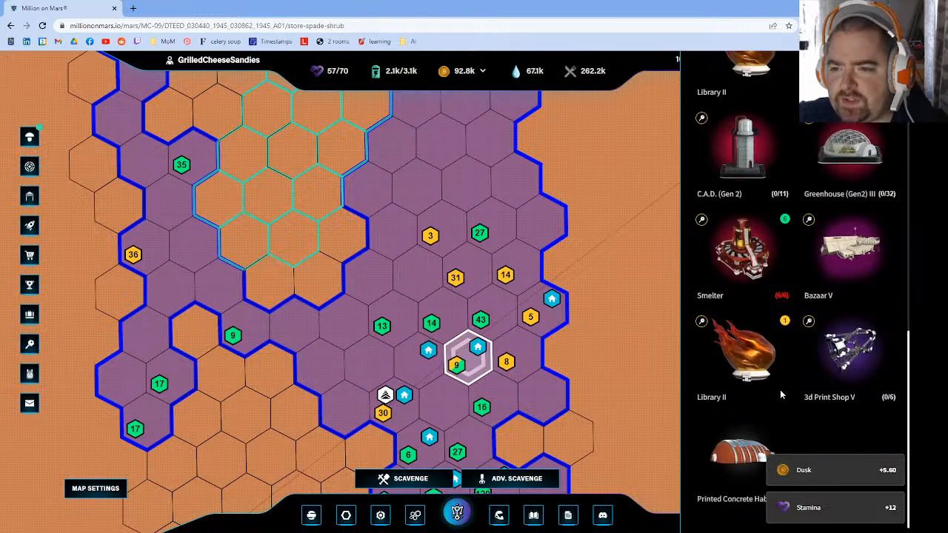
click(742, 252)
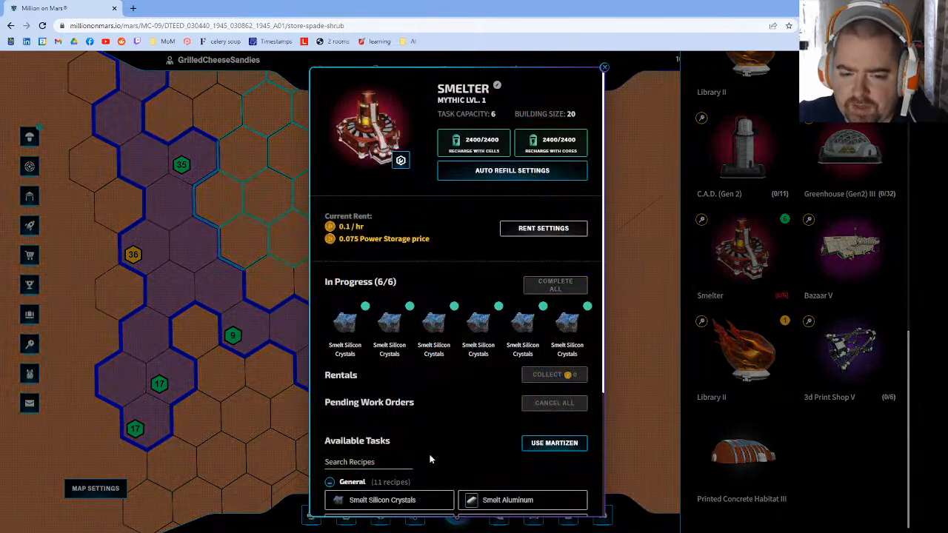
click(391, 444)
click(521, 231)
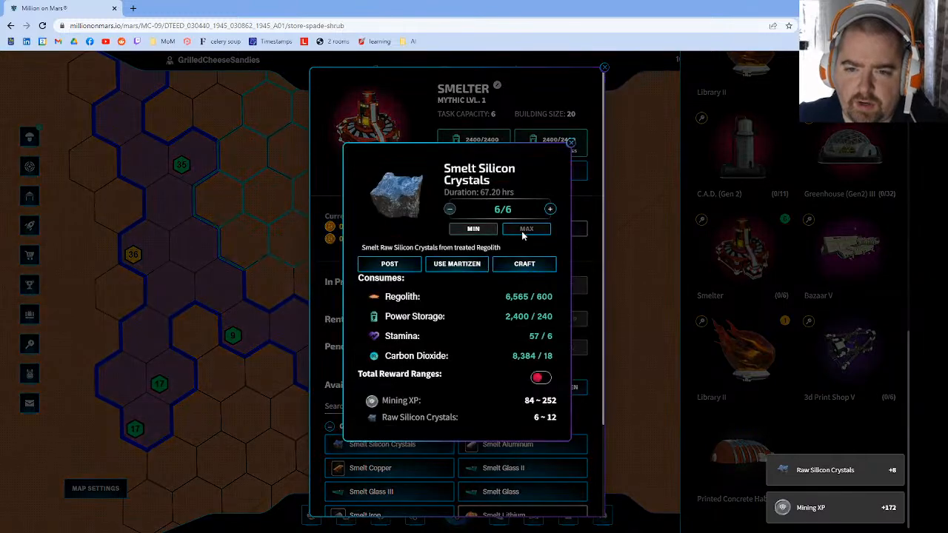
click(524, 264)
click(630, 317)
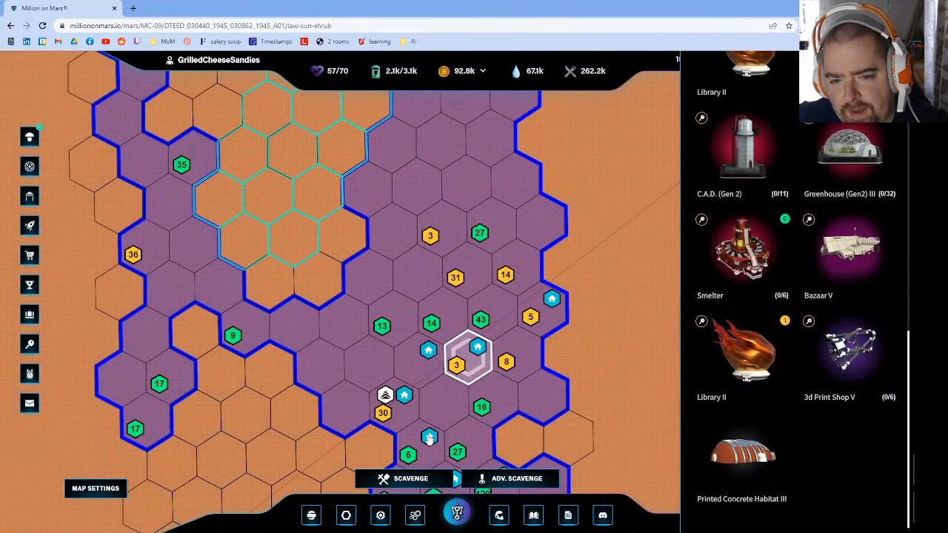
Step: Open the Smelter V on The Core II plot and complete all its finished tasks
click(429, 438)
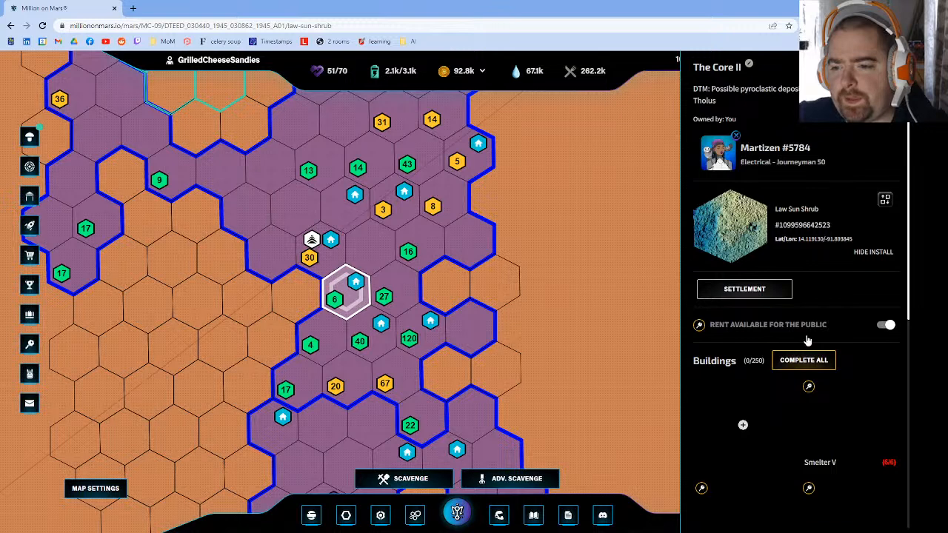
scroll(802, 342, down, 3)
click(821, 217)
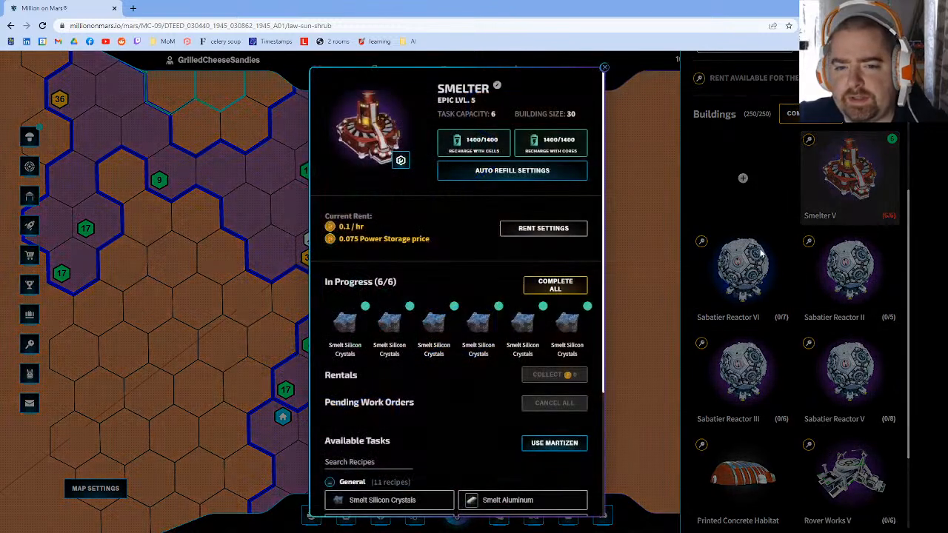
click(555, 284)
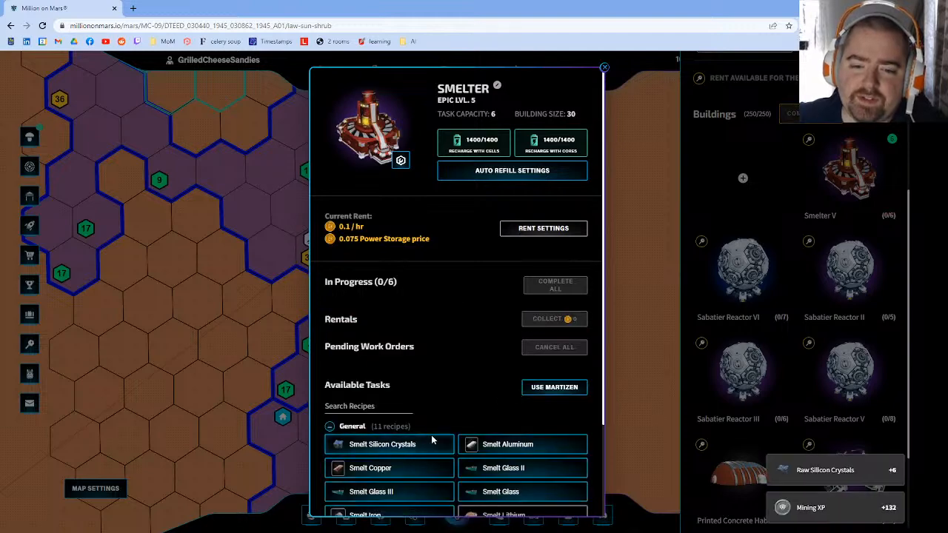
Step: Craft the maximum number of Smelt Silicon Crystals runs in The Core II's Smelter V and close it
click(432, 441)
click(533, 227)
click(537, 261)
click(613, 276)
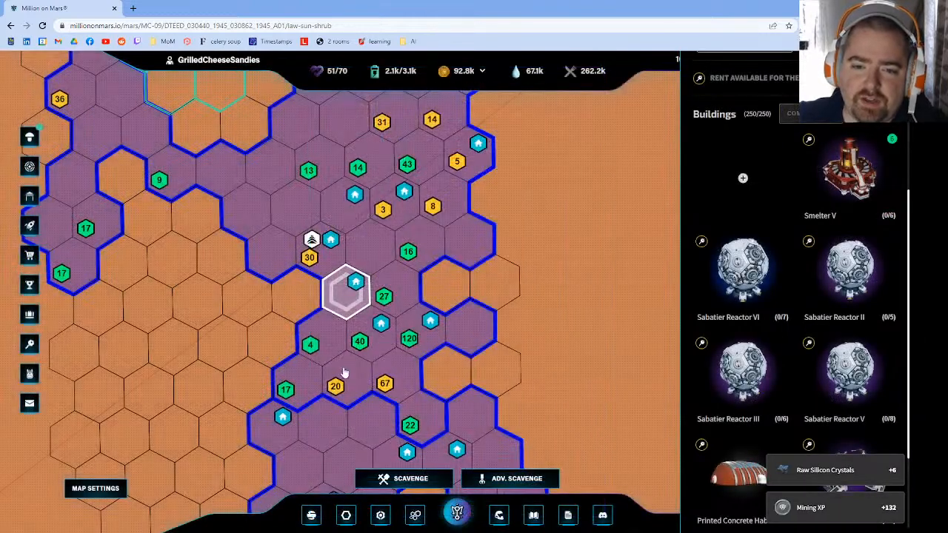
Step: Select the Stop Spade Shrub plot and complete all finished tasks across its buildings
click(373, 334)
scroll(846, 279, down, 2)
click(831, 212)
click(830, 212)
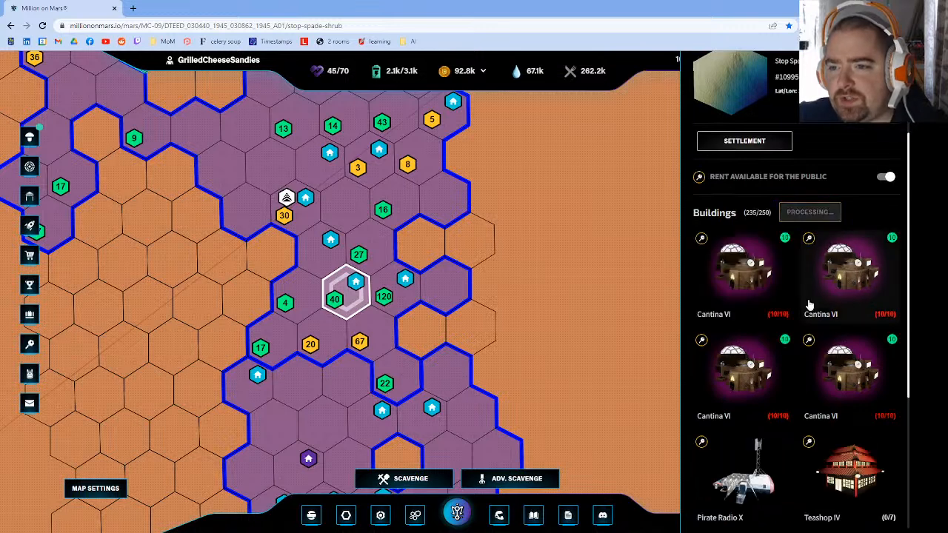
Step: Open the first Cantina VI and review its Summer Scrap Collection recipe at the maximum quantity
click(745, 293)
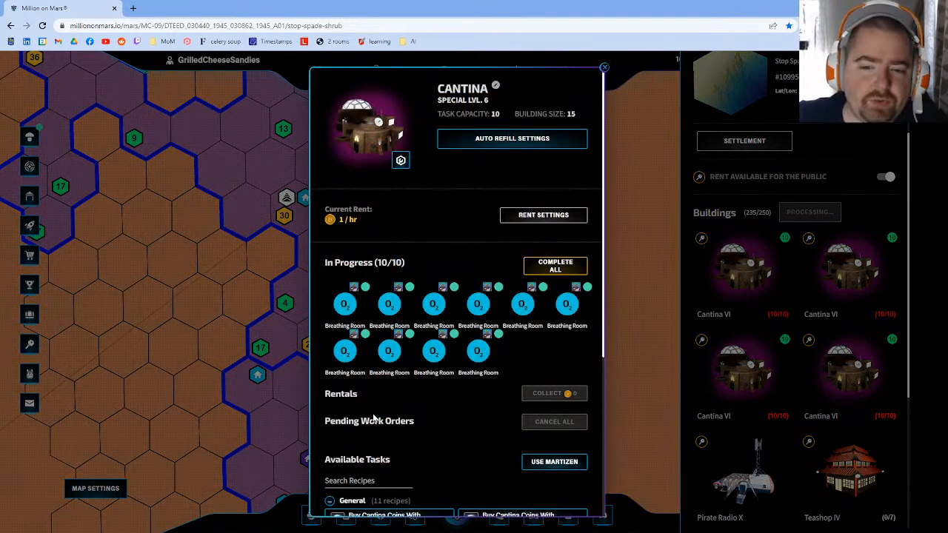
scroll(433, 318, down, 2)
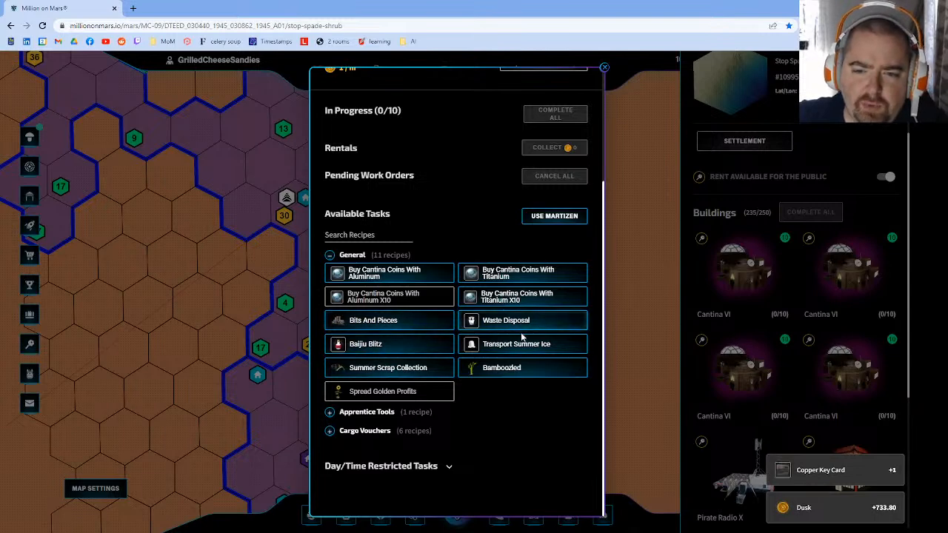
click(431, 363)
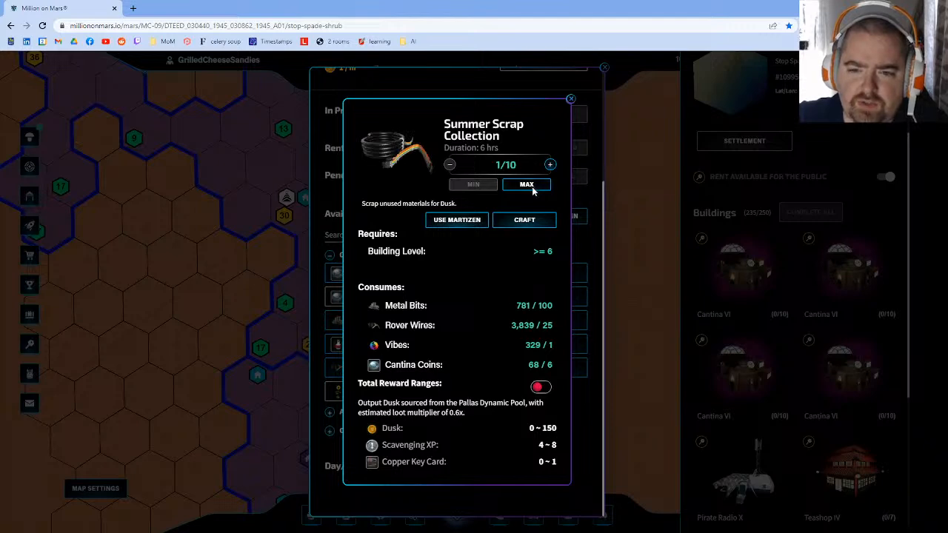
click(530, 187)
click(594, 274)
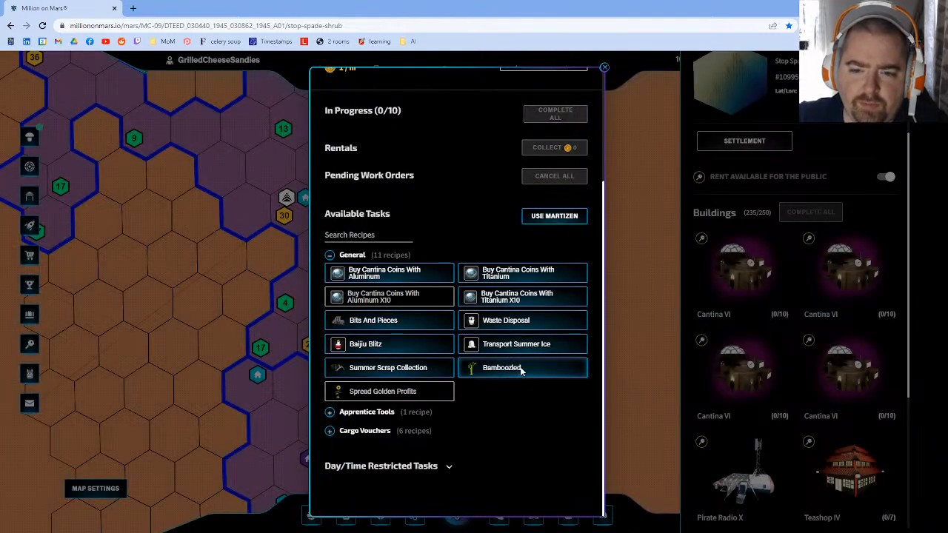
Step: Review the Bamboozled recipe at the maximum quantity and close it without crafting
click(522, 370)
click(530, 187)
key(Escape)
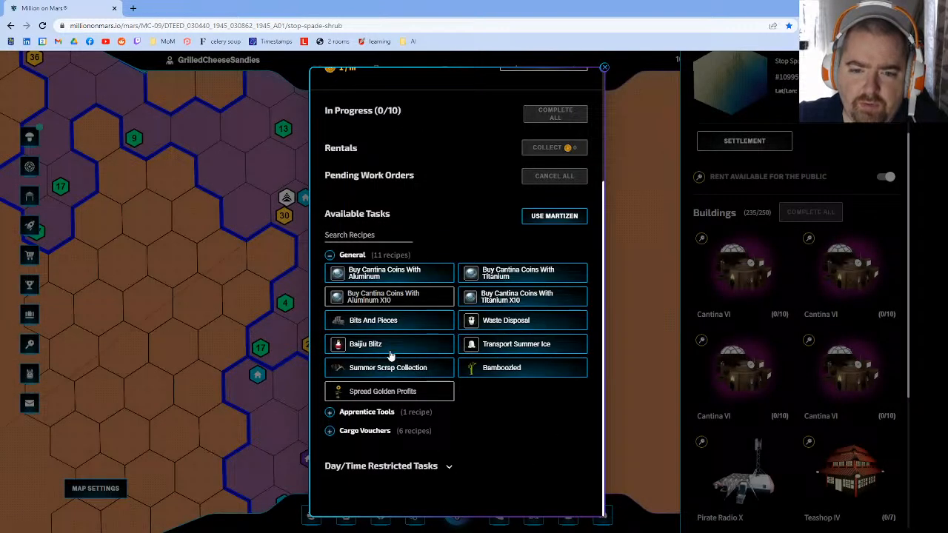
Step: Assign Martizen #7701 to the maximum 10 Baijiu Blitz runs in the first Cantina VI
click(376, 345)
click(530, 179)
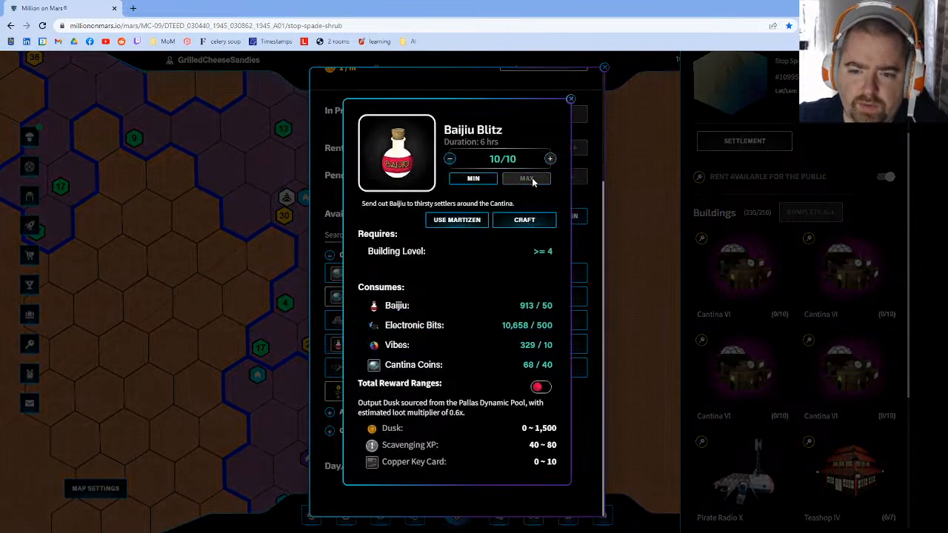
click(479, 221)
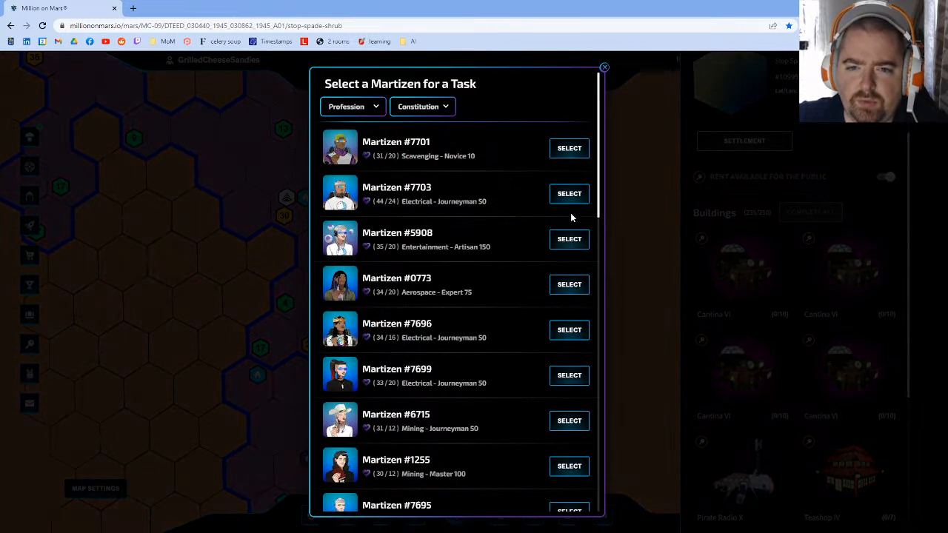
click(568, 149)
click(524, 244)
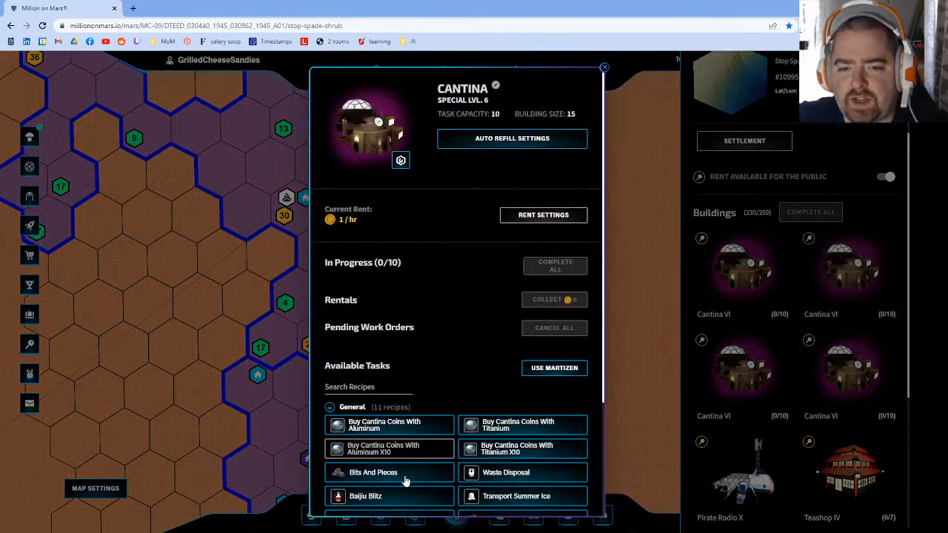
Step: Close the second Cantina's Baijiu Blitz recipe and buy 250 Cantina Coins with the Titanium x10 recipe
click(395, 493)
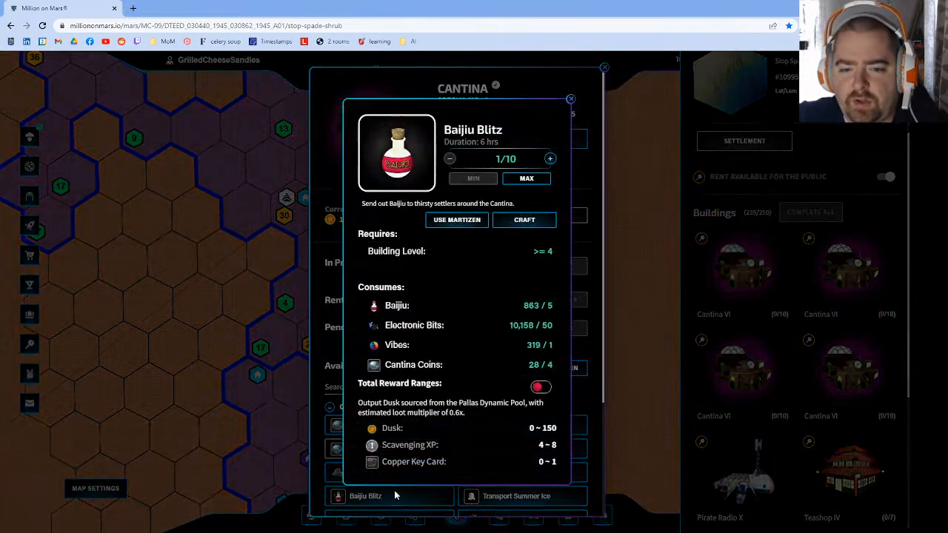
click(585, 287)
click(533, 448)
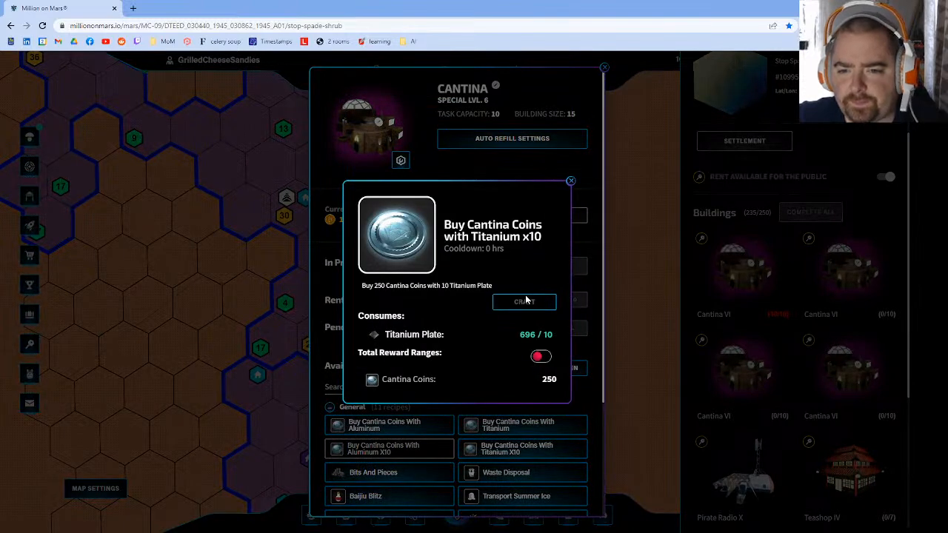
click(524, 301)
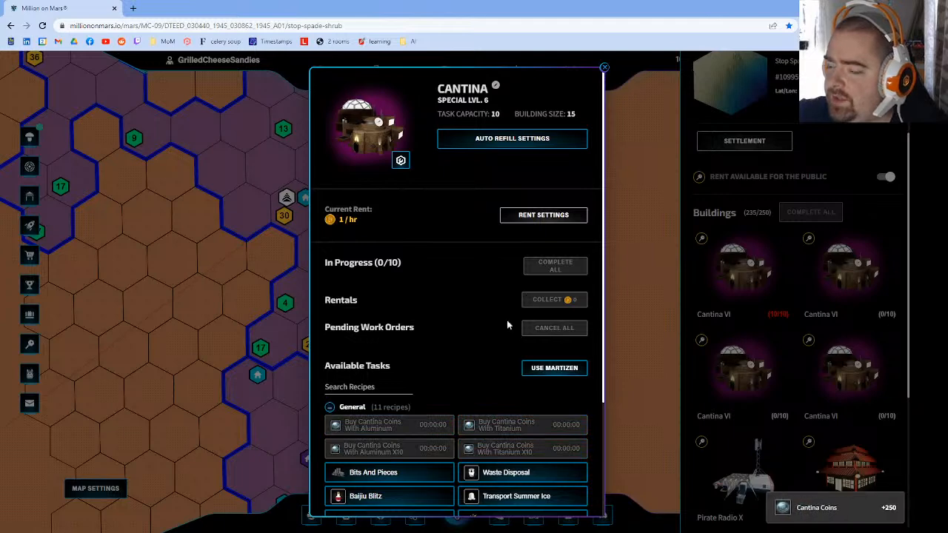
Step: Assign Martizen #7701 to the maximum 10 Baijiu Blitz runs in the second Cantina VI
scroll(412, 488, down, 1)
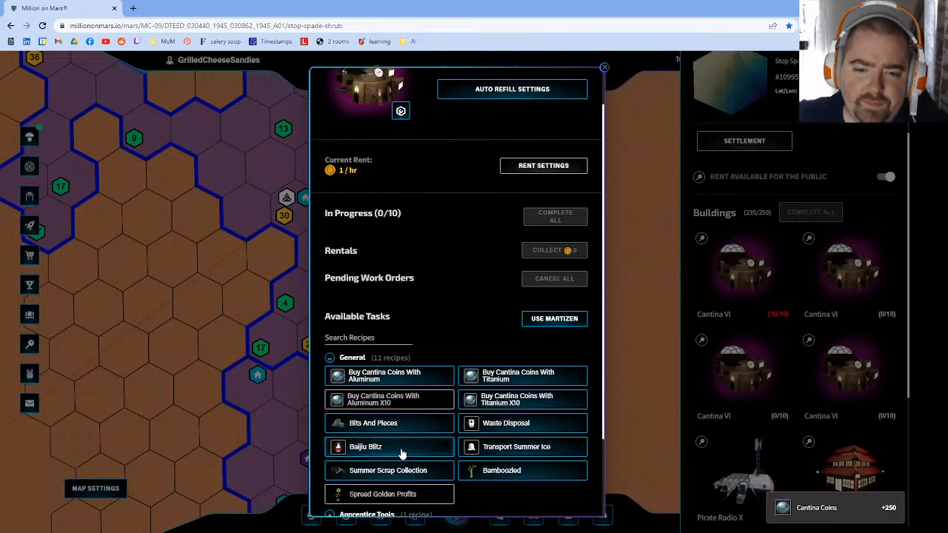
scroll(401, 453, up, 1)
click(400, 495)
click(526, 179)
click(450, 217)
click(564, 154)
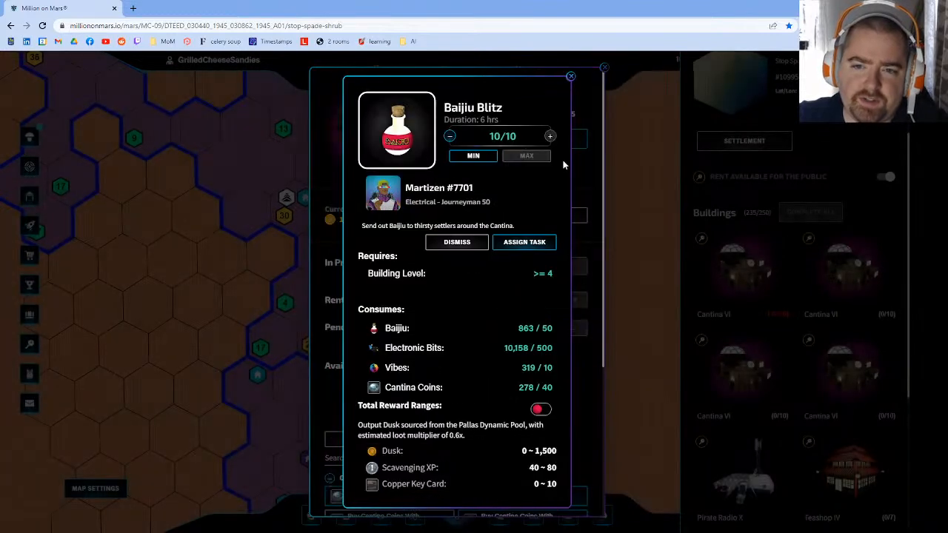
click(525, 245)
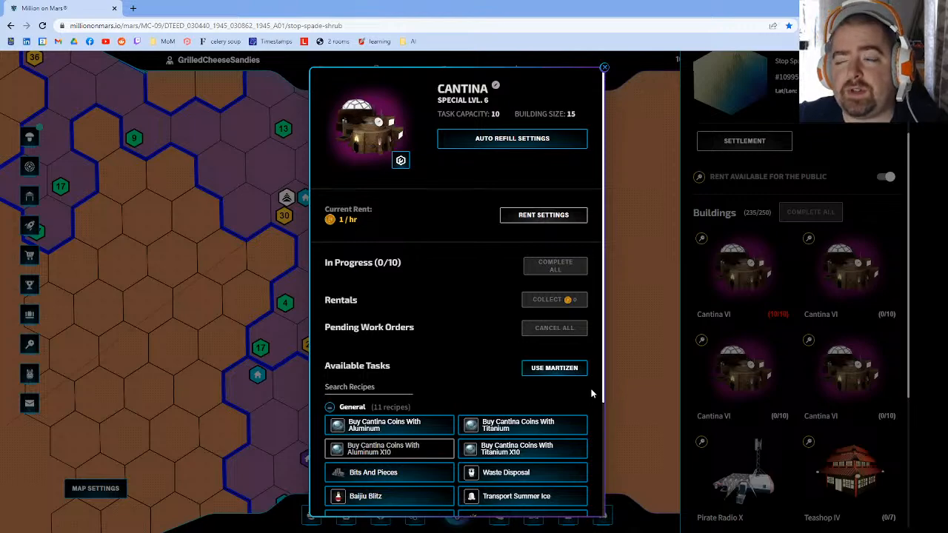
Step: Open the third Cantina VI and assign Martizen #7701 to the maximum 10 Baijiu Blitz runs
click(848, 393)
click(765, 381)
scroll(501, 402, down, 2)
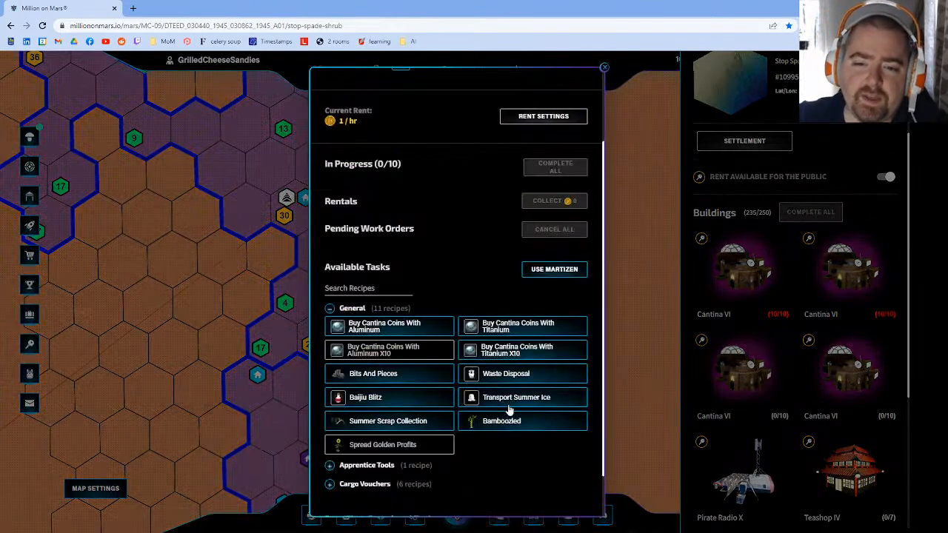
click(417, 396)
click(522, 179)
click(456, 220)
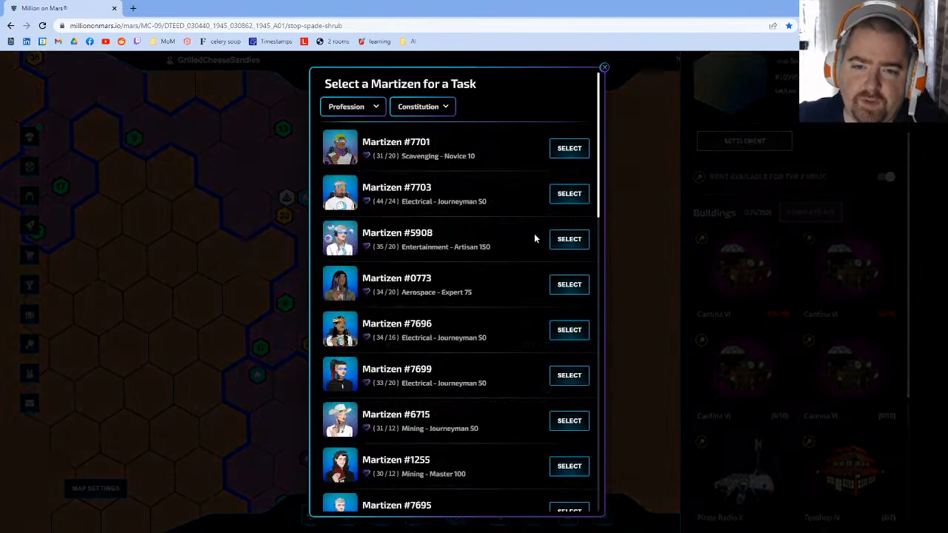
click(569, 149)
click(525, 243)
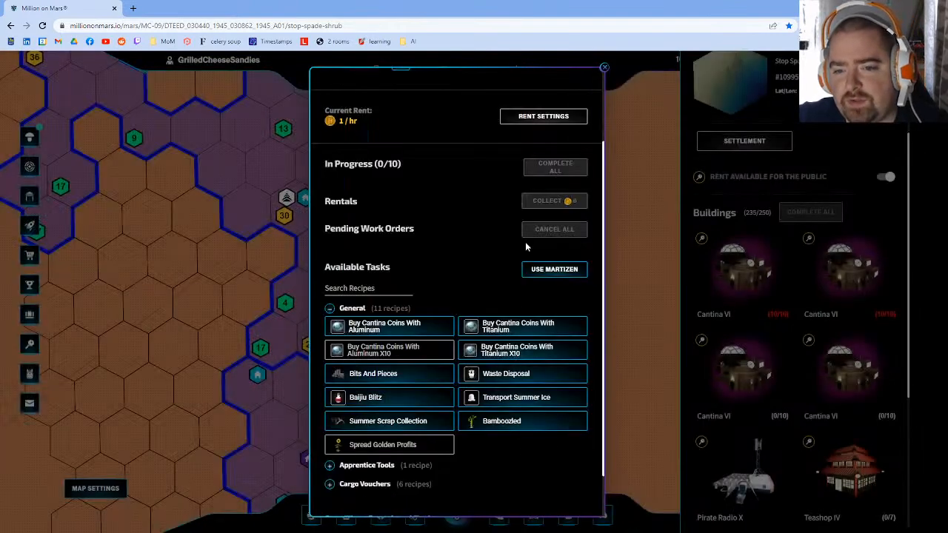
Step: Open the fourth Cantina VI, assign Martizen #7701 to the maximum 10 Baijiu Blitz runs and close the building
click(842, 371)
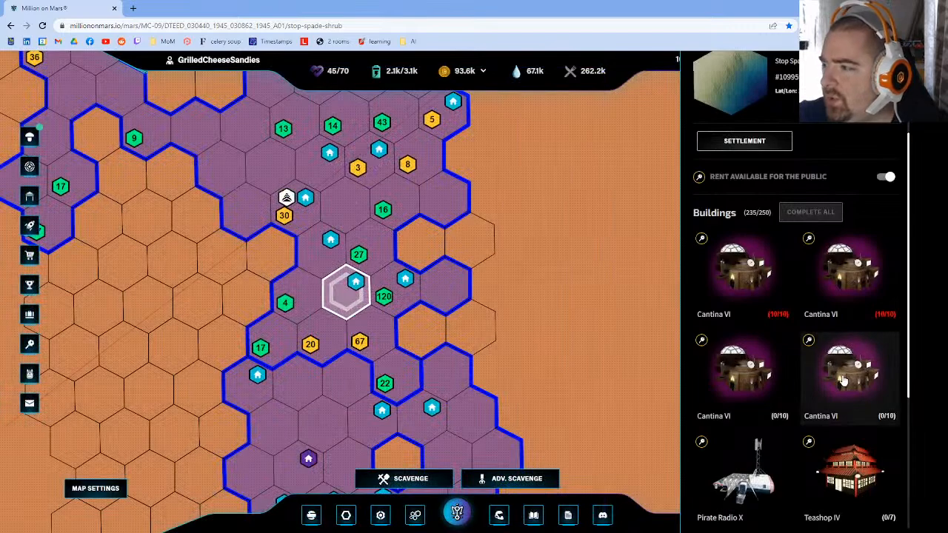
click(848, 379)
click(849, 380)
click(848, 382)
scroll(413, 466, down, 1)
scroll(412, 465, down, 1)
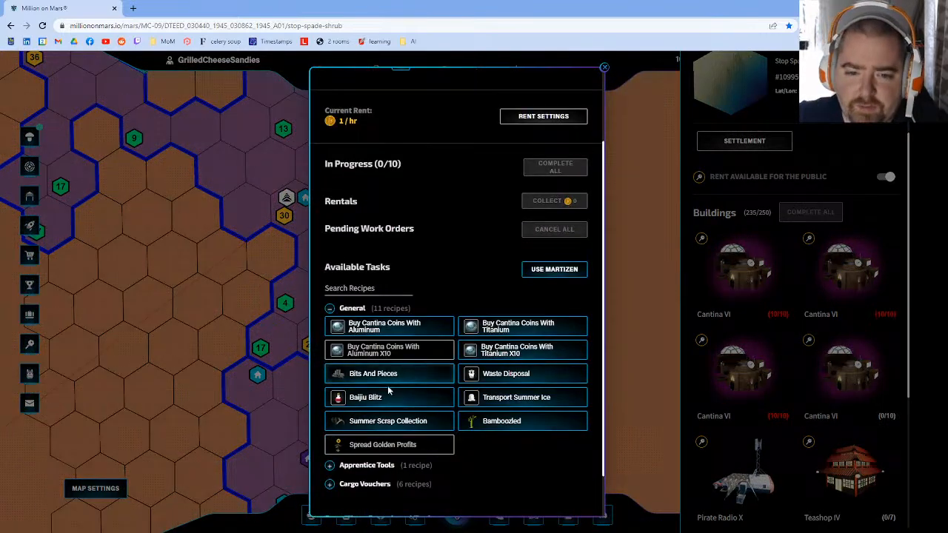
click(388, 392)
click(536, 183)
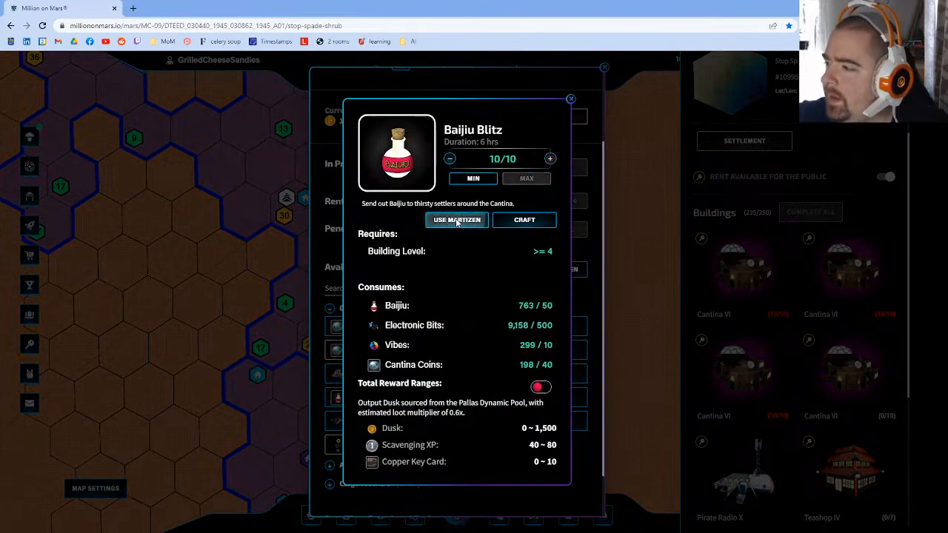
click(449, 217)
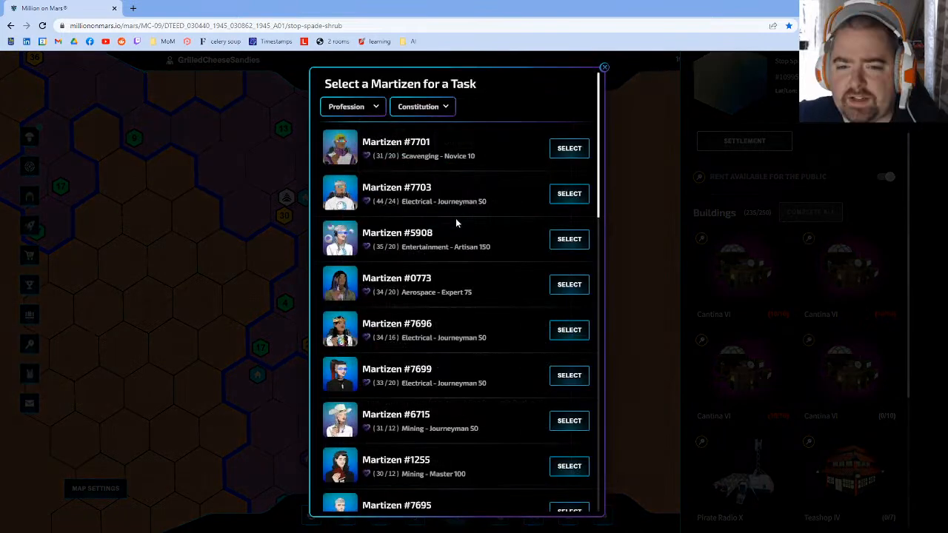
click(557, 153)
click(534, 247)
click(653, 259)
Step: Open the first Training Hall III on The Arm I plot and choose Martizen #7701 from those filtered by Fabrication
drag(345, 224, 440, 359)
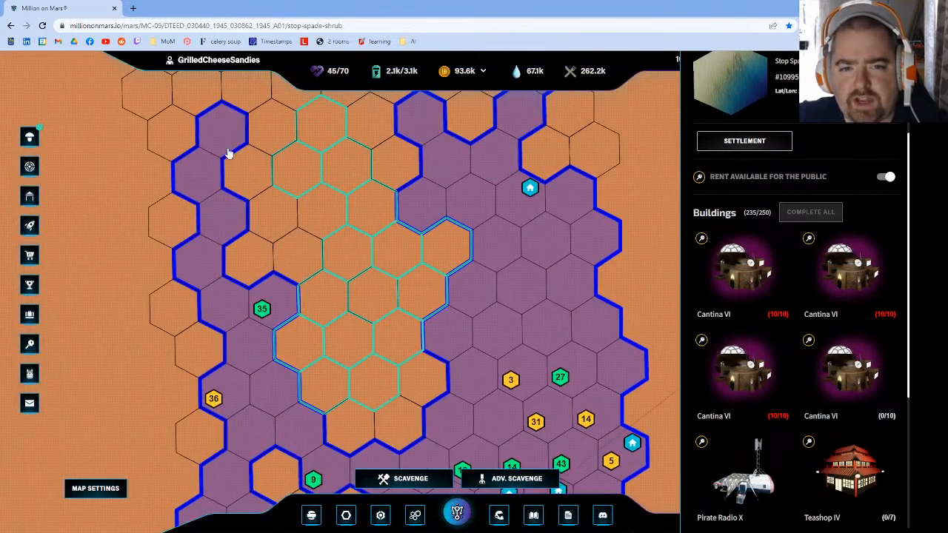
click(229, 152)
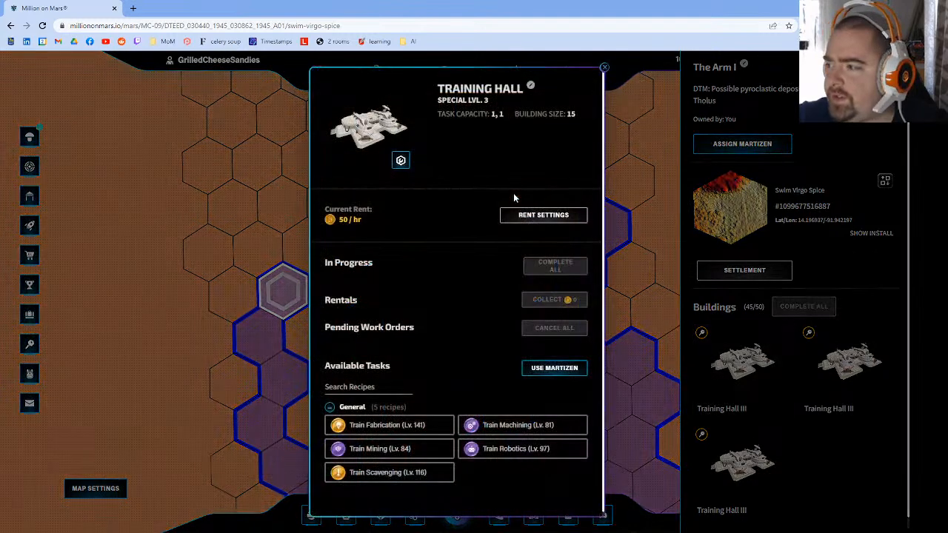
click(536, 373)
click(357, 109)
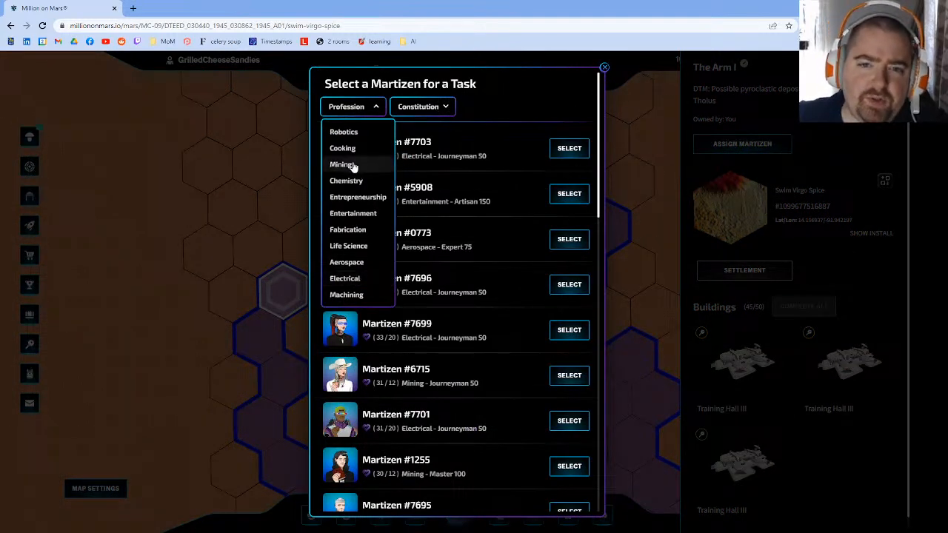
click(507, 128)
click(362, 109)
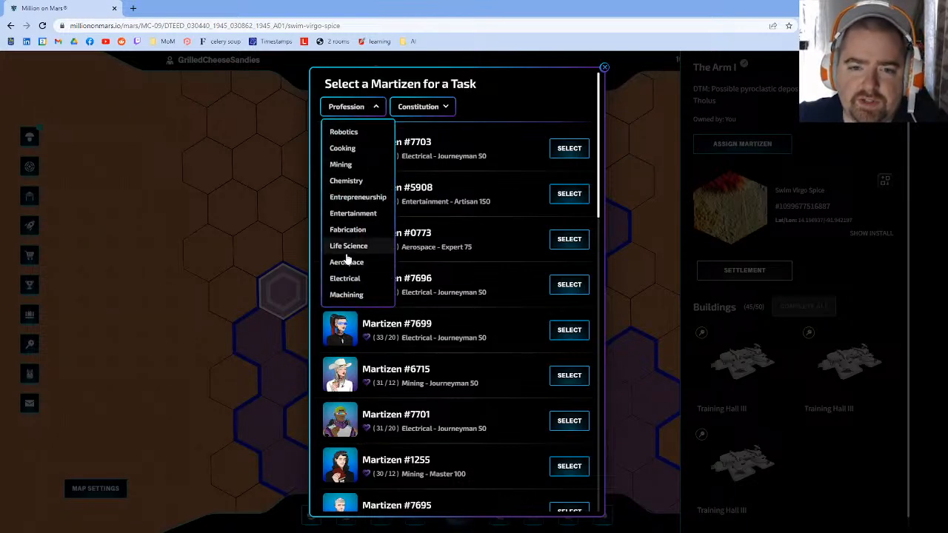
click(344, 230)
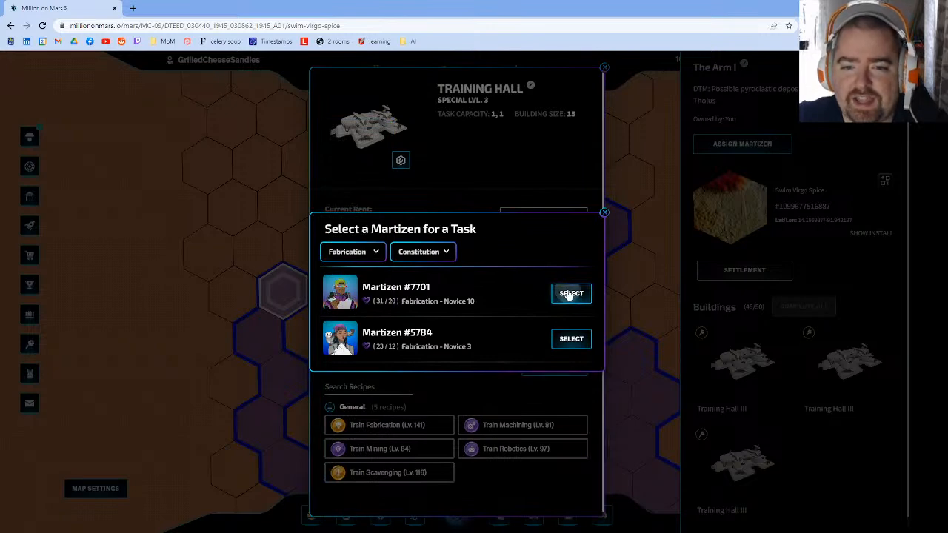
Step: Assign Martizen #7701 to Train Scavenging (Lv. 11) and complete the finished training
scroll(538, 407, down, 1)
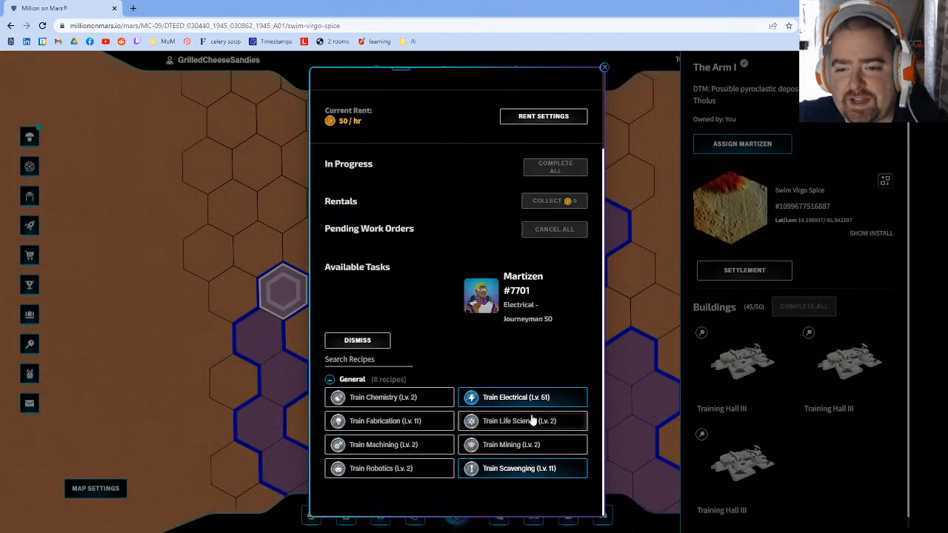
click(536, 470)
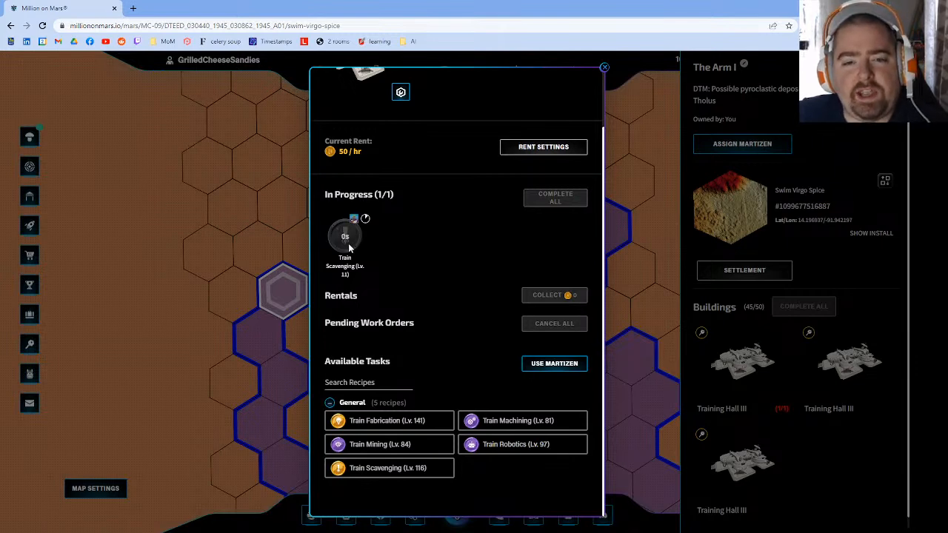
click(345, 237)
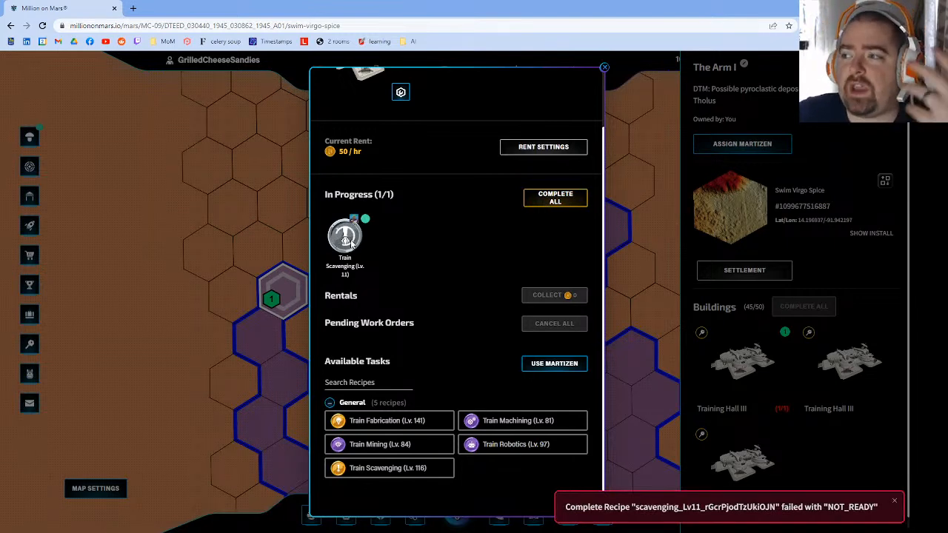
click(351, 240)
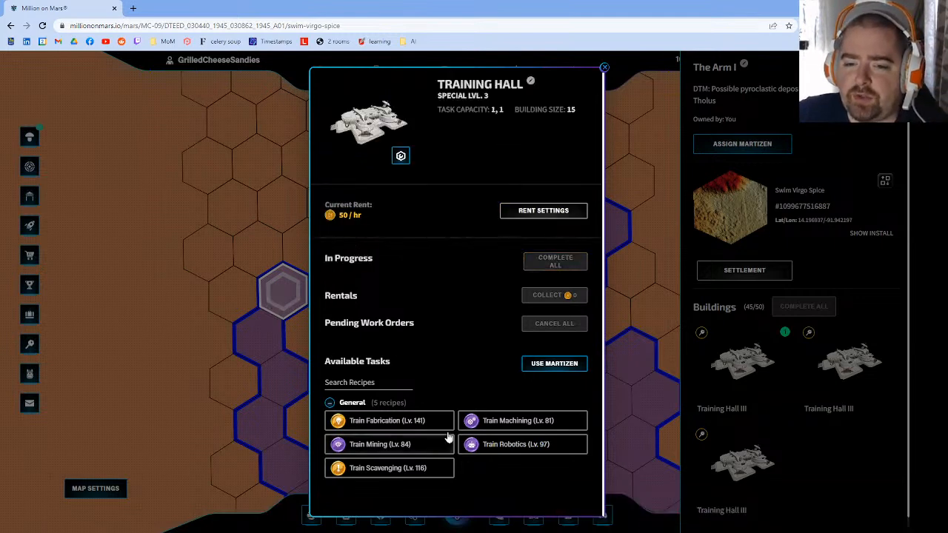
Step: Filter the Martizens by Fabrication, choose #7701 and assign the Train Scavenging (Lv. 12) task
click(557, 362)
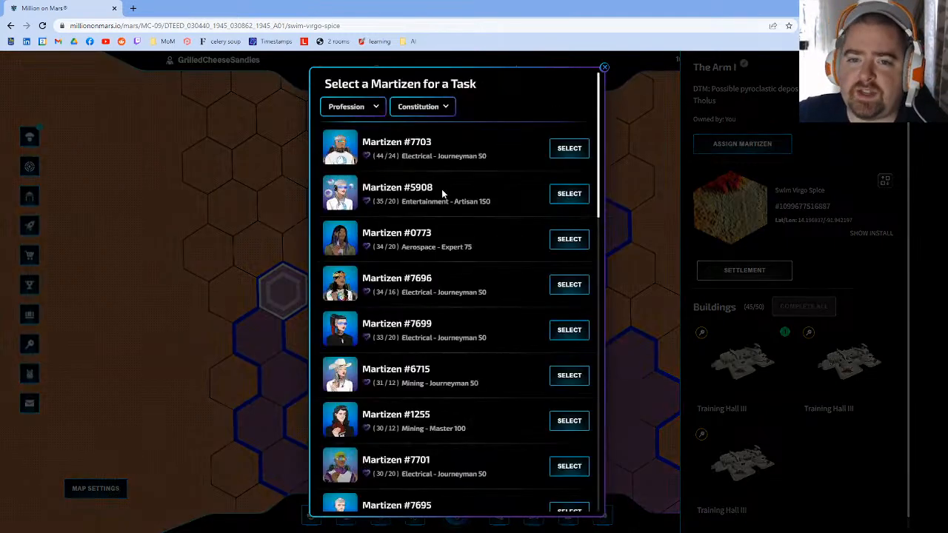
click(366, 110)
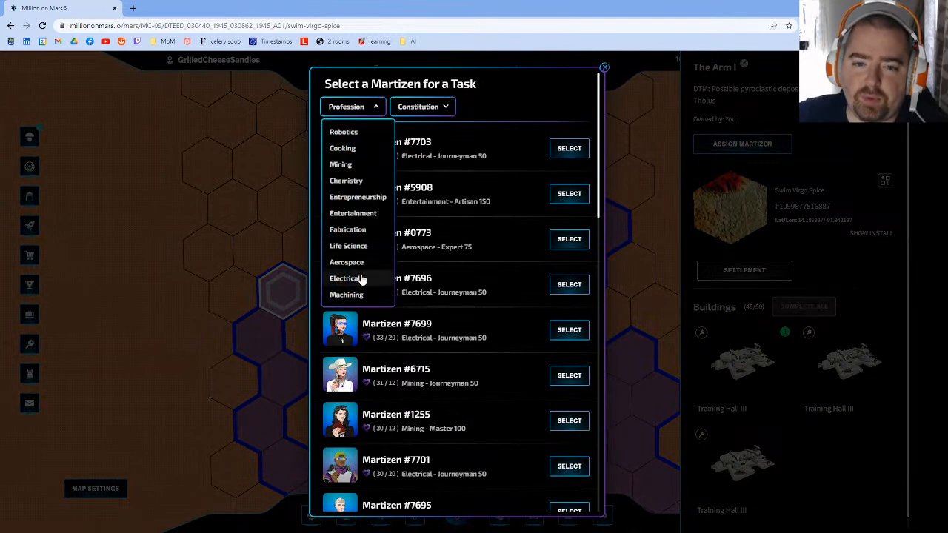
click(356, 231)
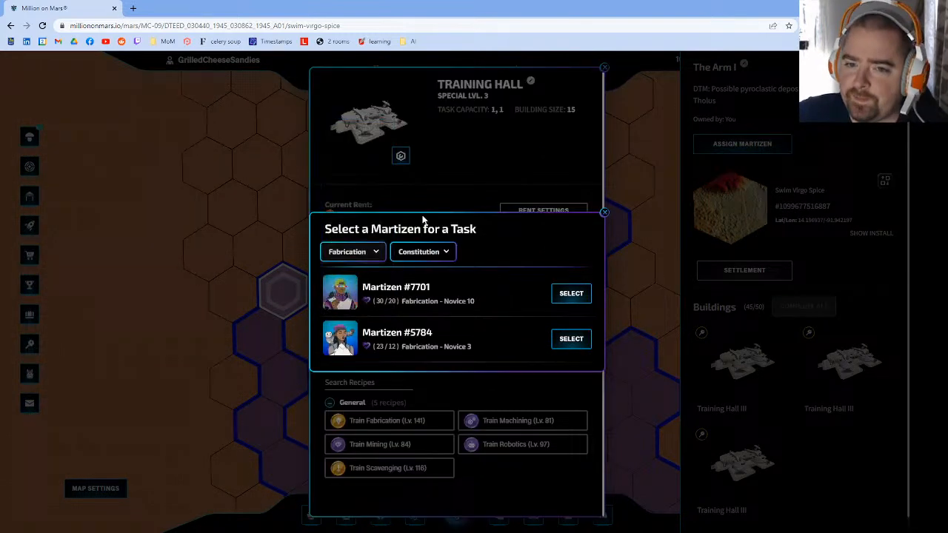
click(571, 295)
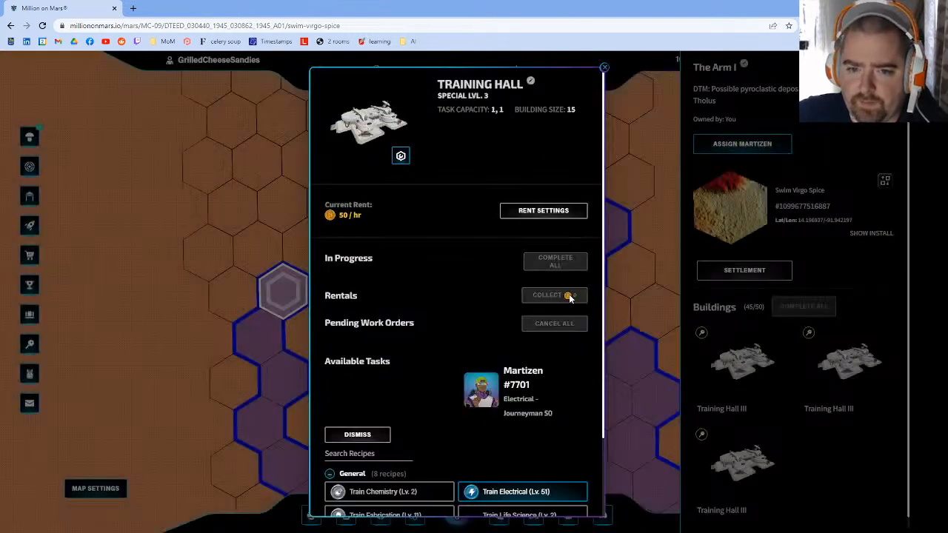
click(523, 470)
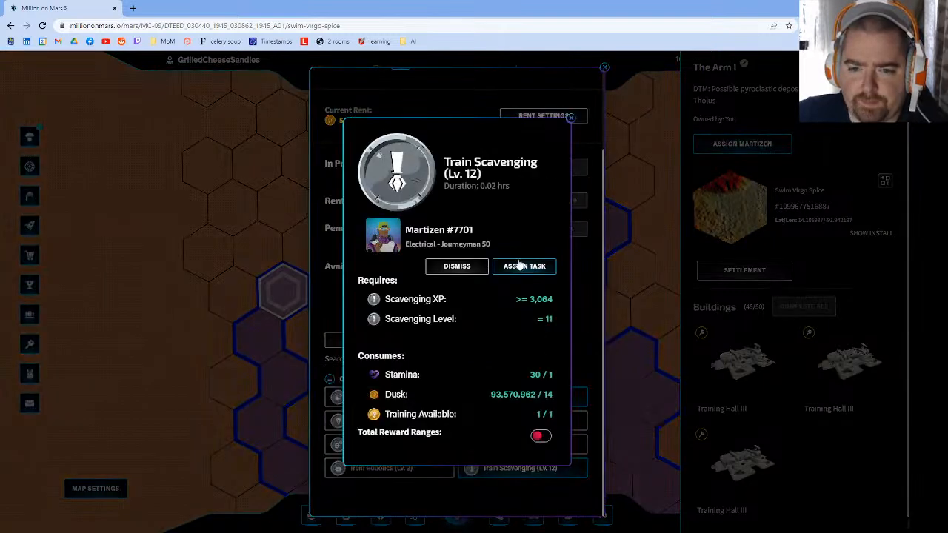
click(521, 265)
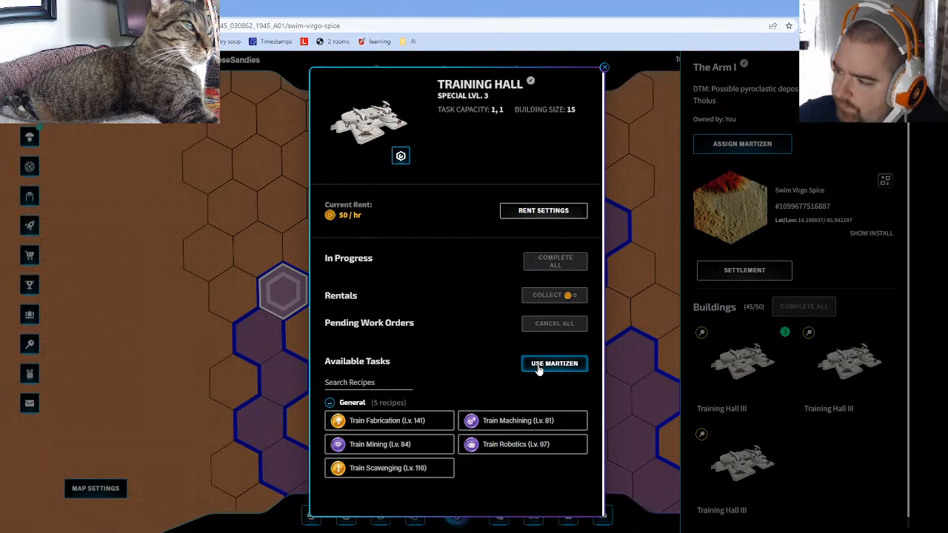
Step: Filter the Martizens by the Fabrication profession and choose #7701 for another Training Hall task
click(538, 366)
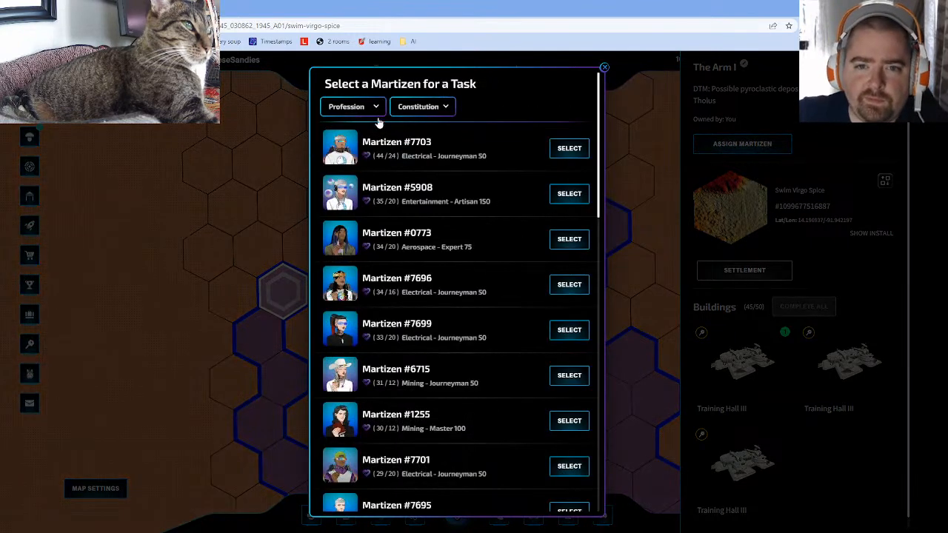
click(363, 108)
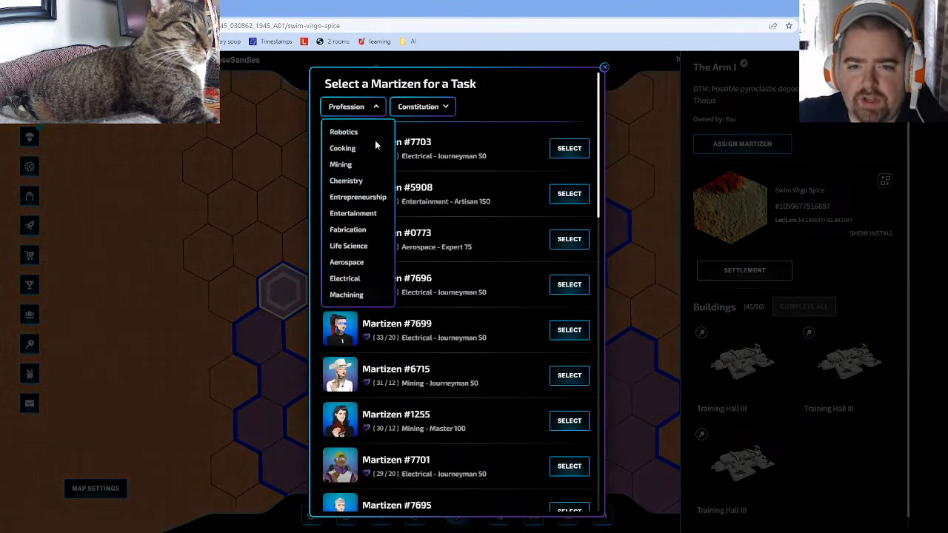
click(352, 232)
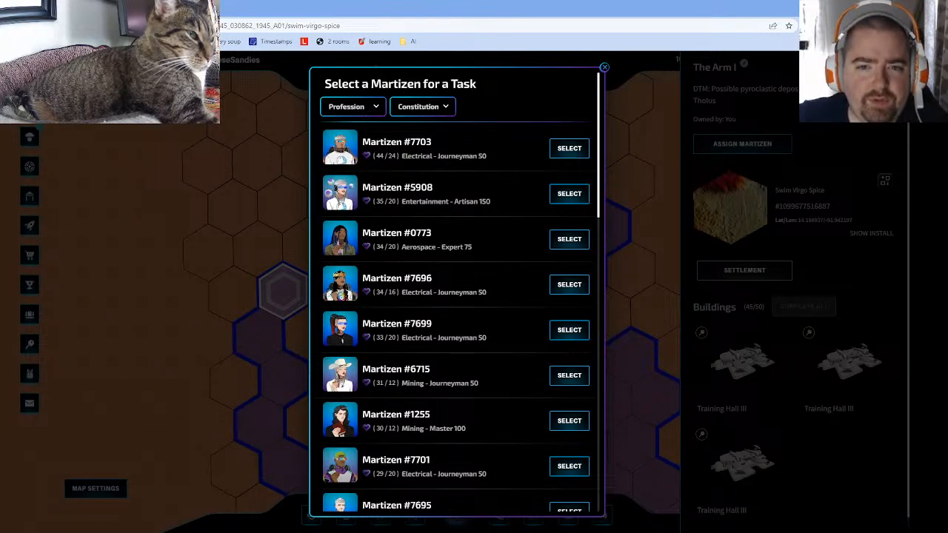
click(371, 111)
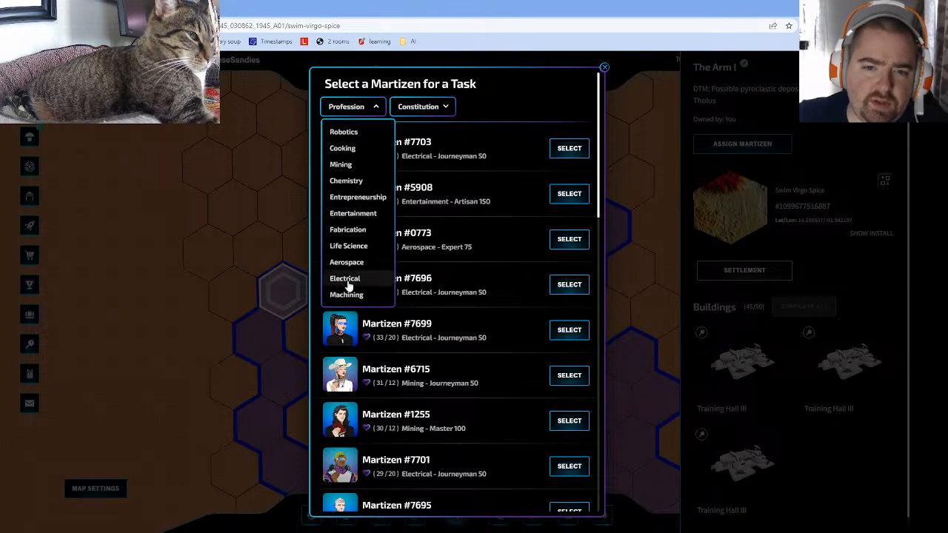
click(347, 229)
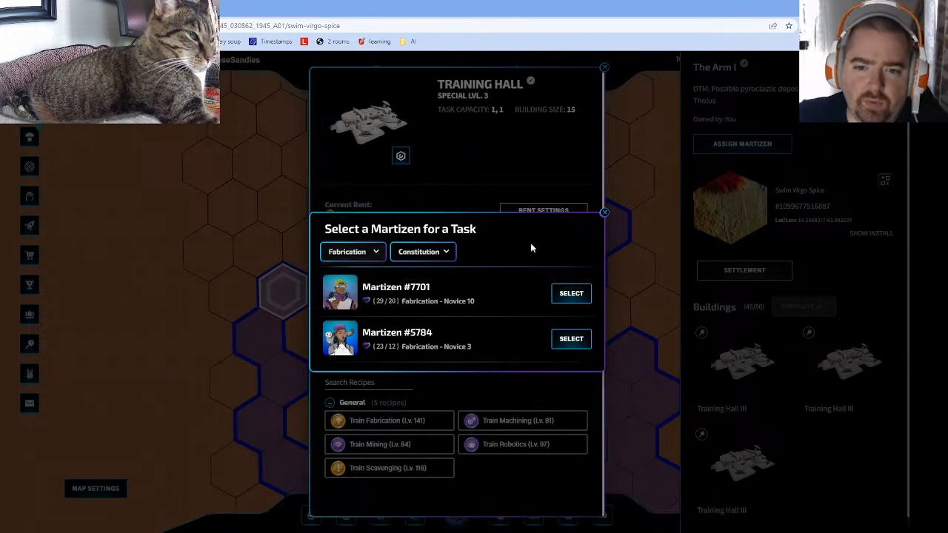
click(569, 294)
Step: Assign Martizen #7701 to Train Scavenging (Lv. 13) and close the Training Hall
scroll(496, 382, down, 2)
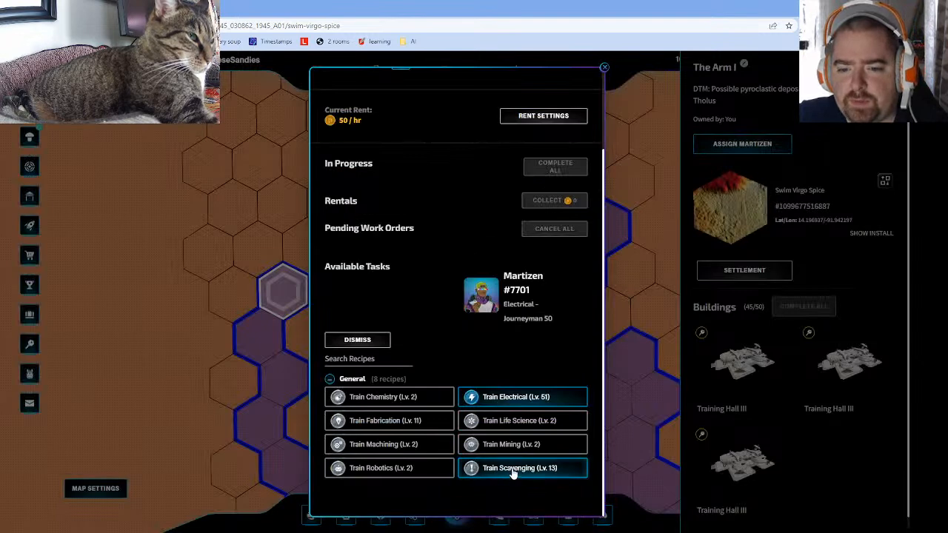
click(518, 468)
click(526, 266)
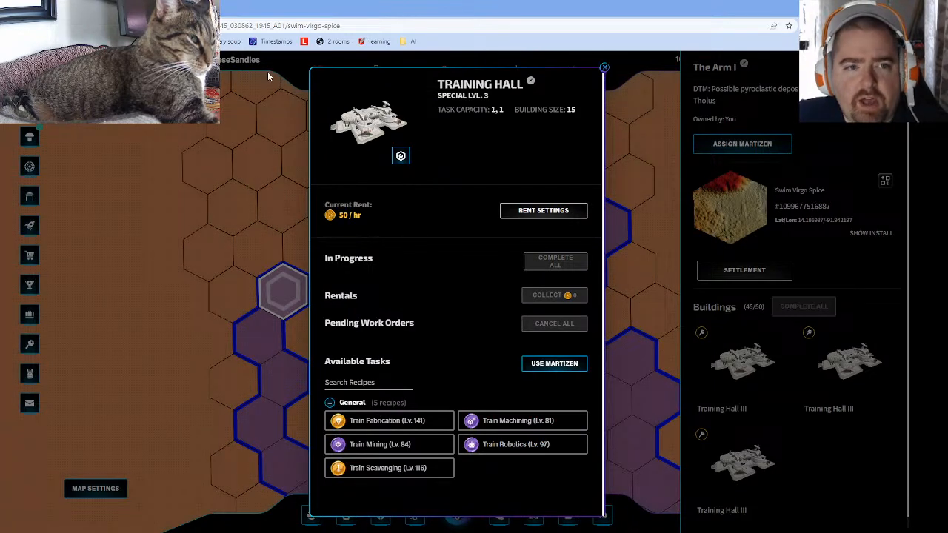
key(Escape)
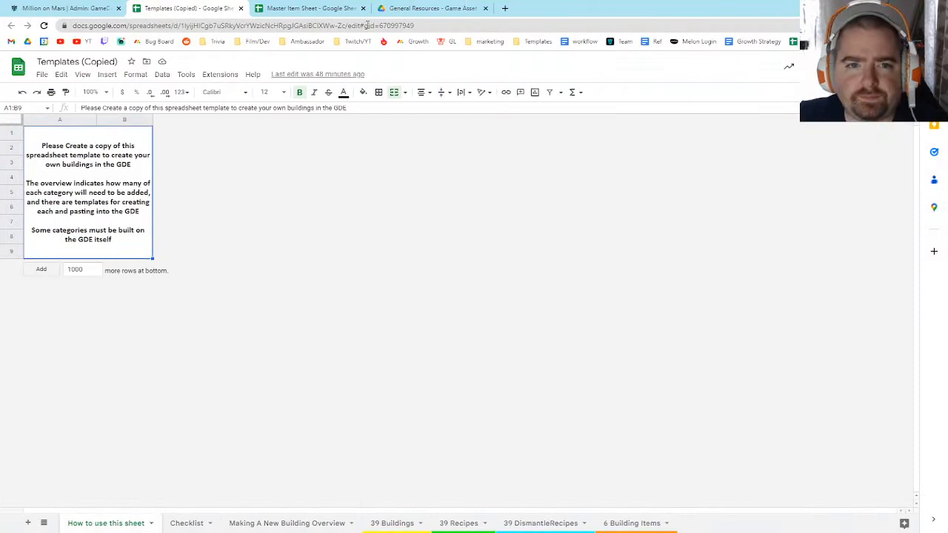
Step: Switch to the Million on Mars admin Game Data page in full-screen view and create a new entry of the Items type
click(112, 9)
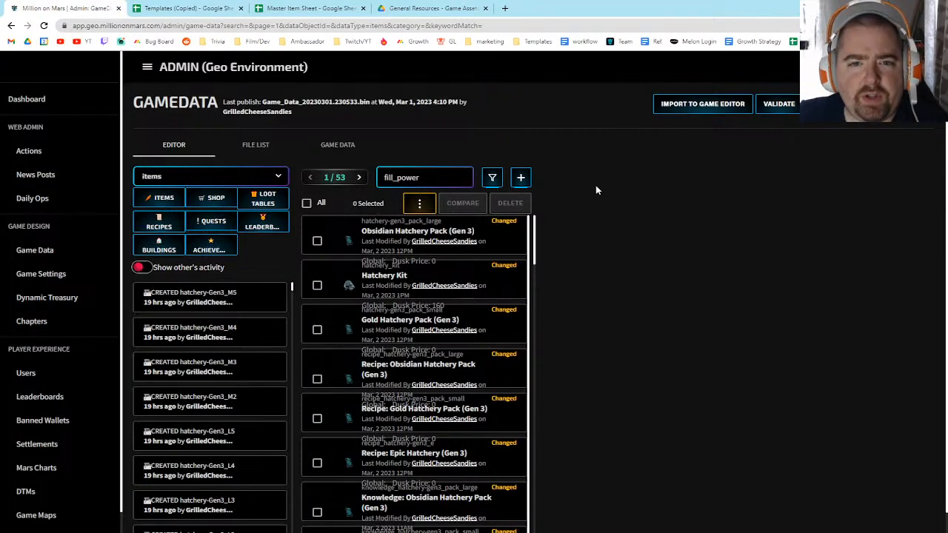
key(F11)
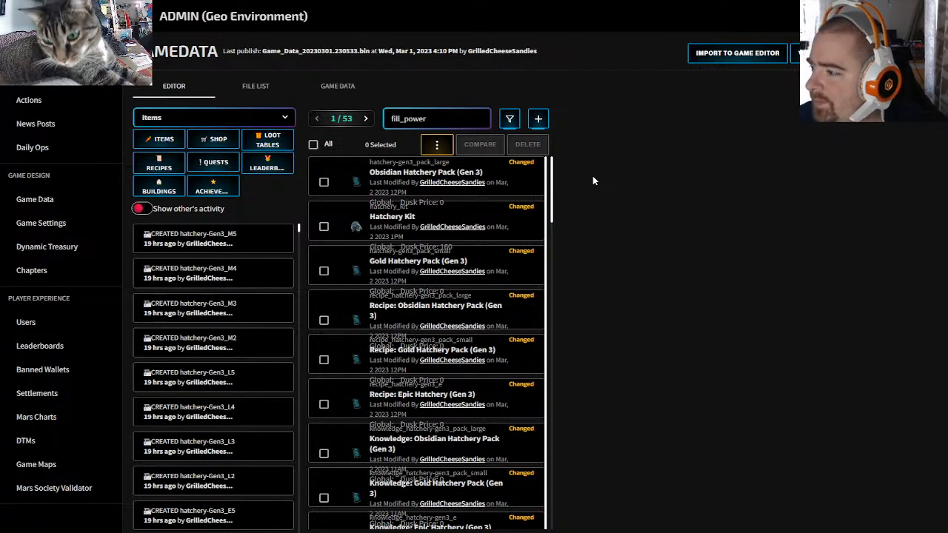
drag(444, 118, 338, 111)
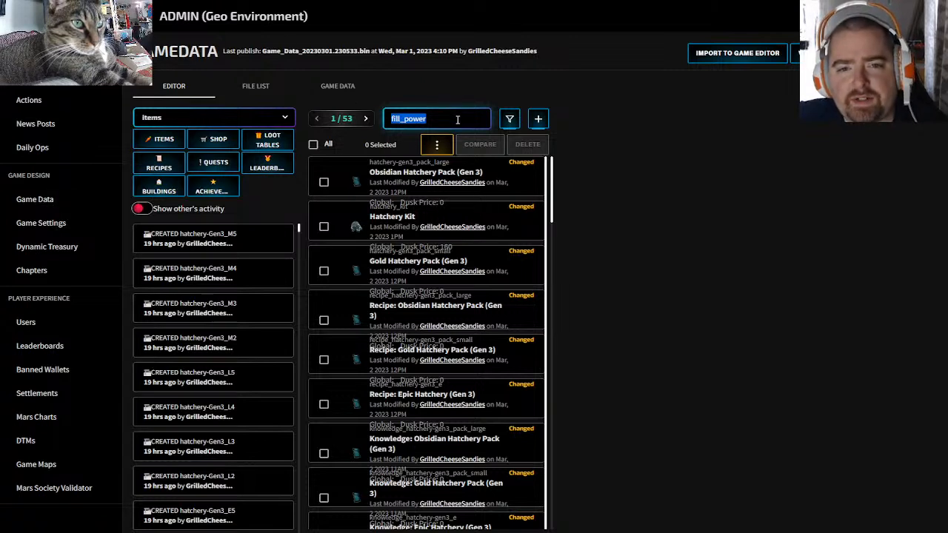
click(565, 99)
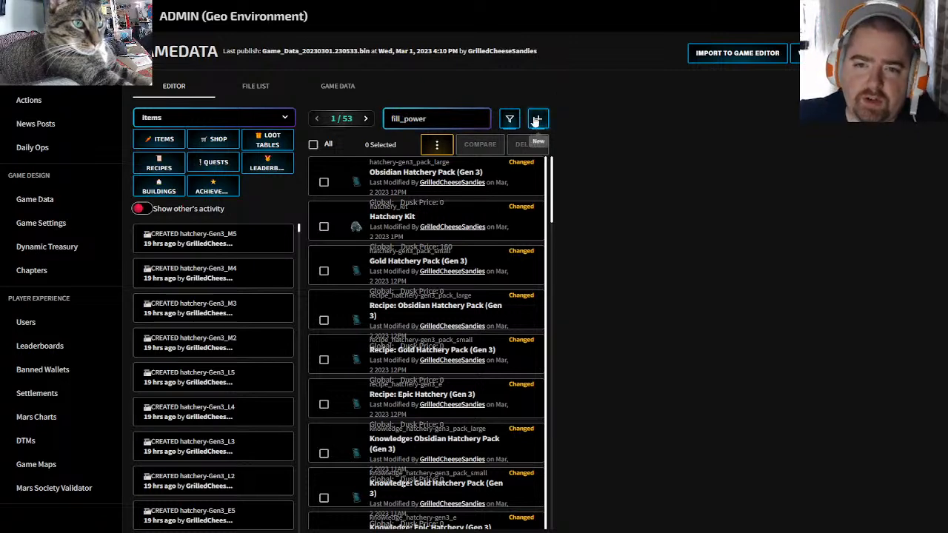
click(204, 121)
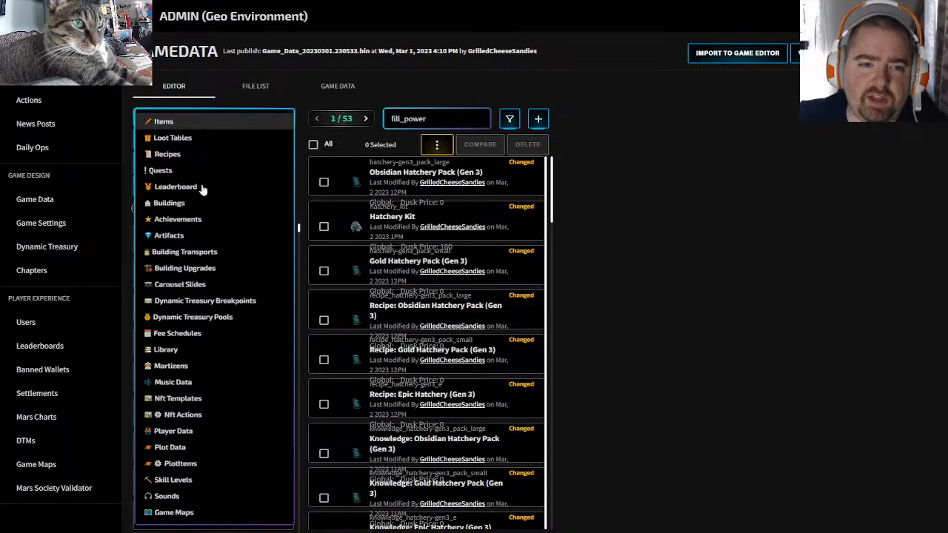
click(177, 125)
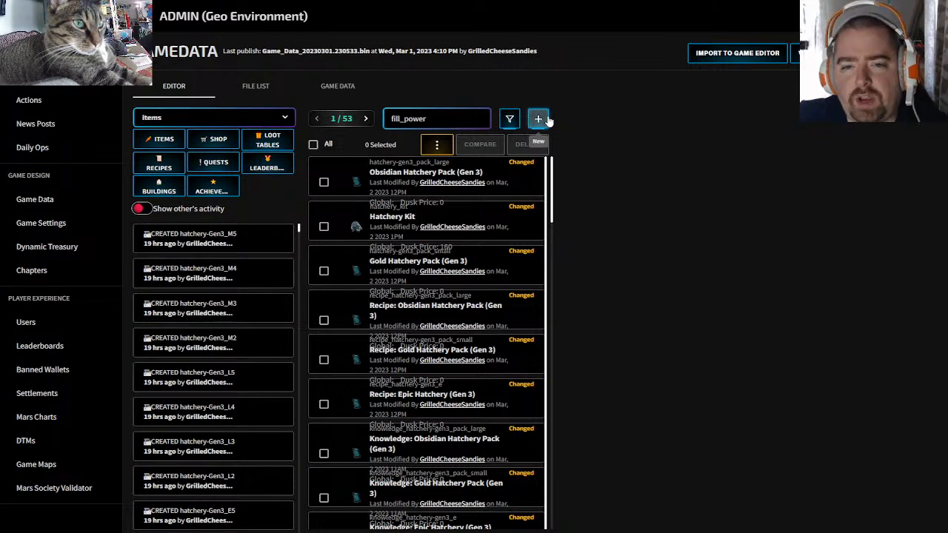
click(540, 119)
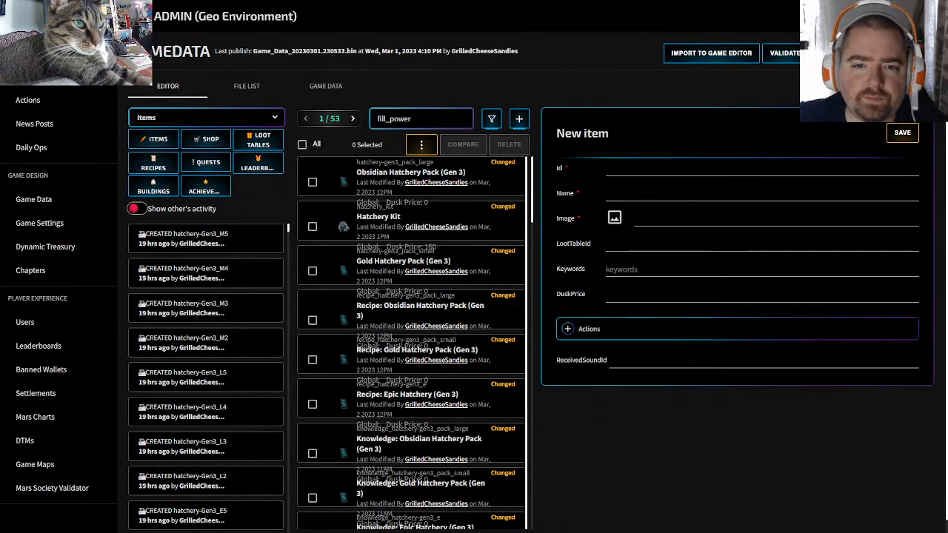
Step: Give the new item the Id potable_water and the name Potable Water
click(656, 170)
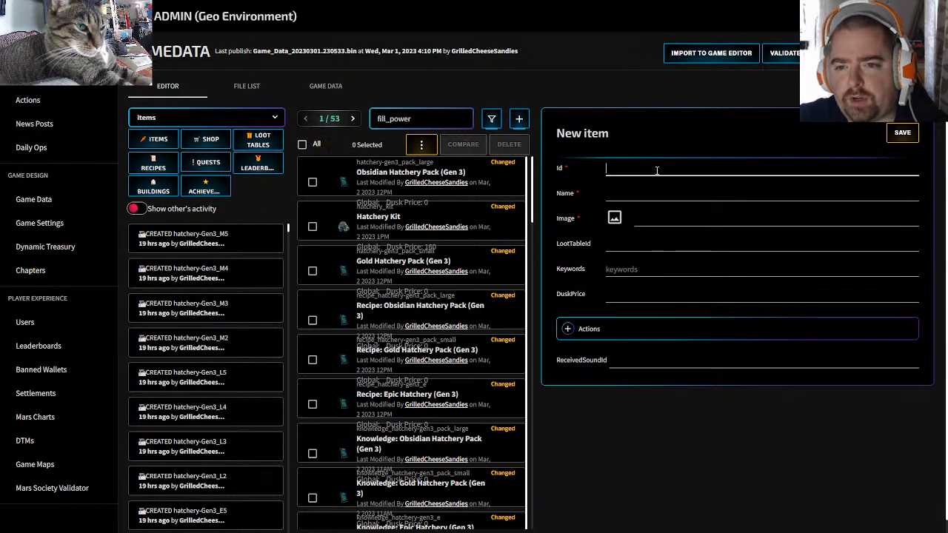
text(potable_water)
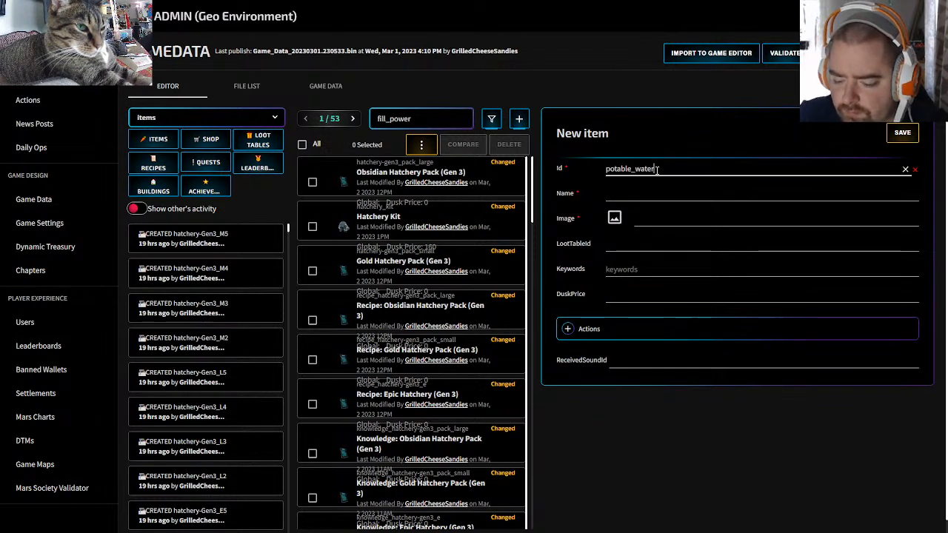
click(631, 193)
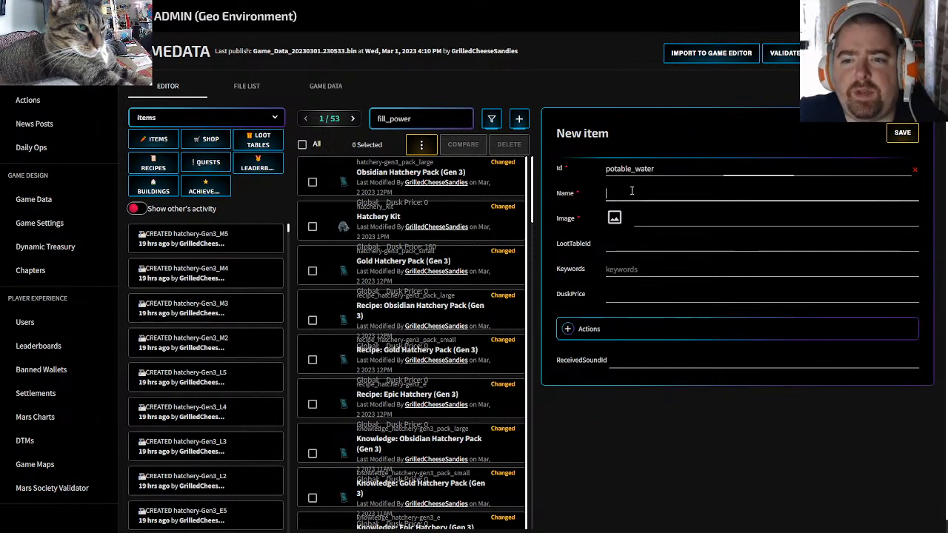
text(P)
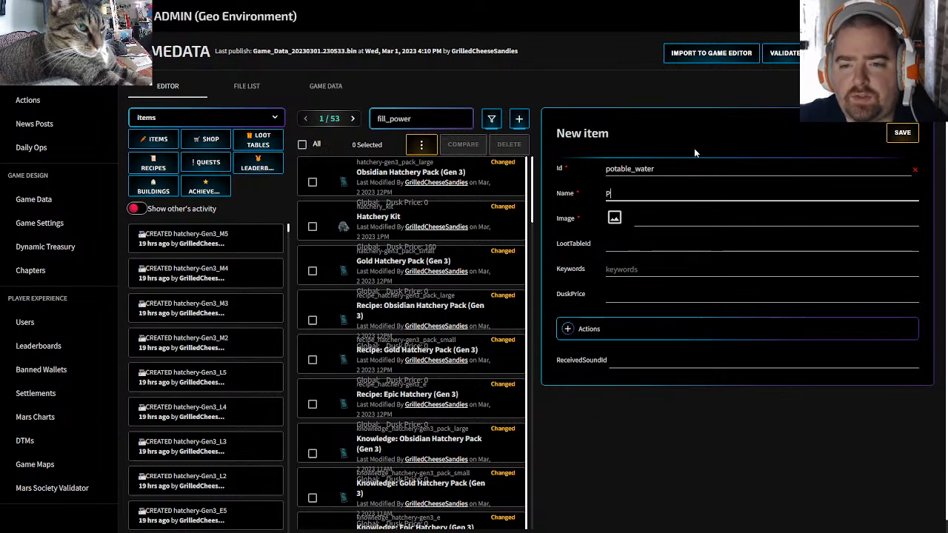
text(otable Water)
click(637, 229)
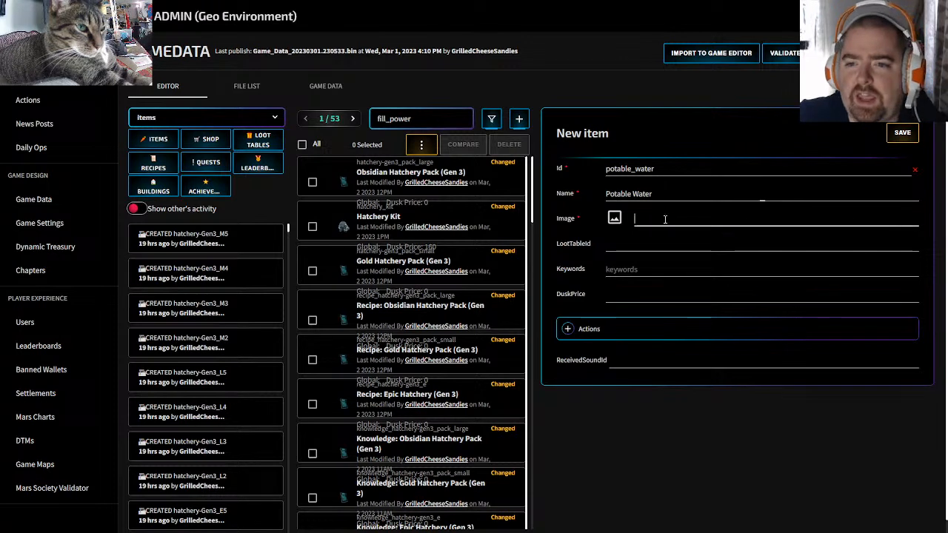
key(ctrl+v)
key(ctrl+v)
key(BackSpace)
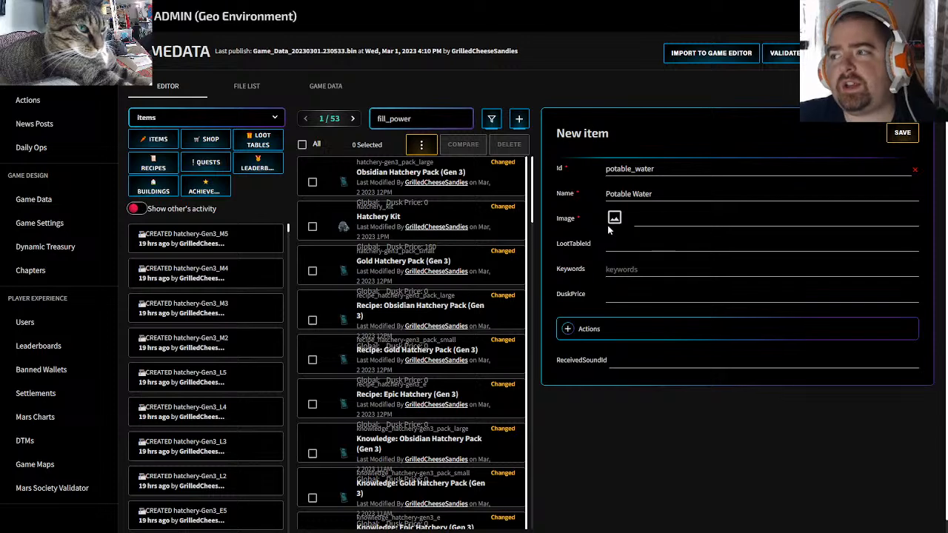
Step: Switch to the Master Item Sheet in Google Sheets and copy the Drinking Water image link from the Resources sheet
key(ctrl+Tab)
key(ctrl+Tab)
key(ctrl+Tab)
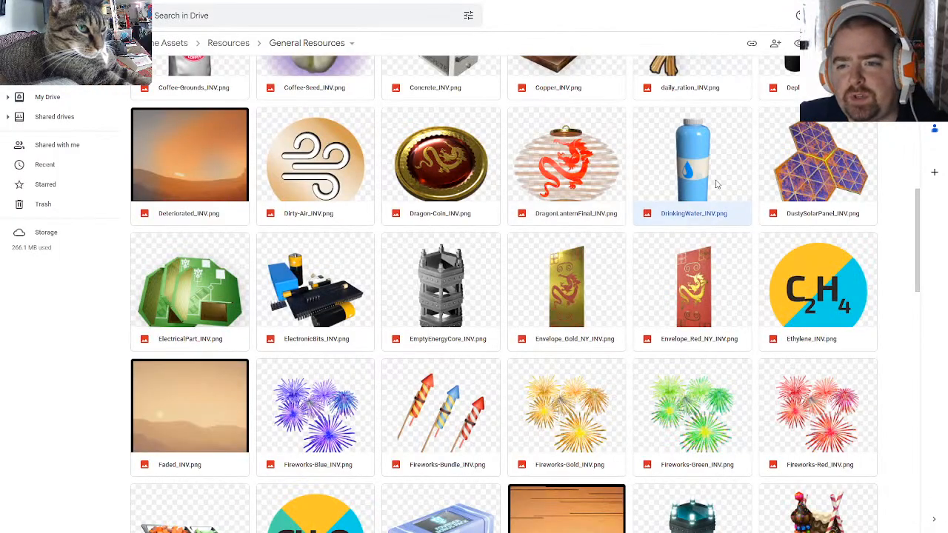
key(ctrl+Tab)
key(ctrl+Tab)
key(ctrl+Tab)
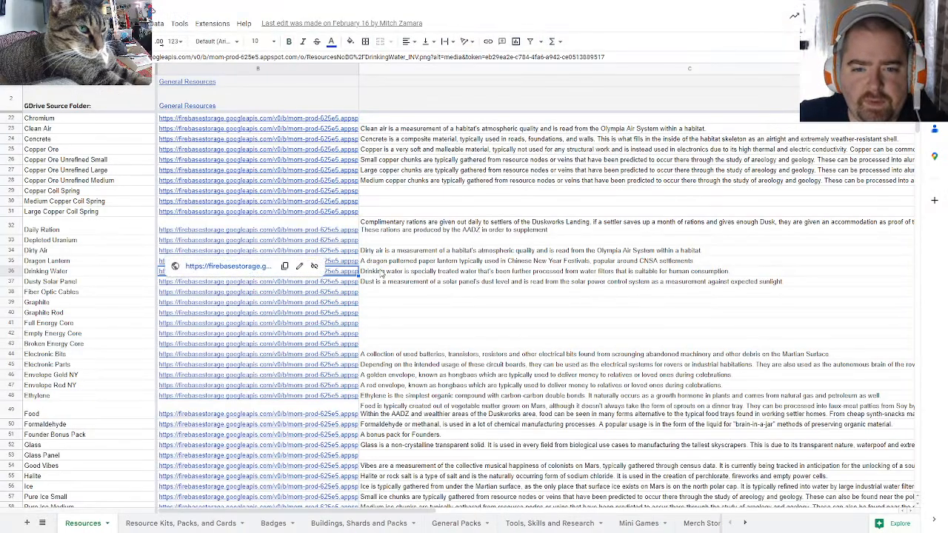
click(380, 271)
click(356, 272)
key(ctrl+c)
click(426, 273)
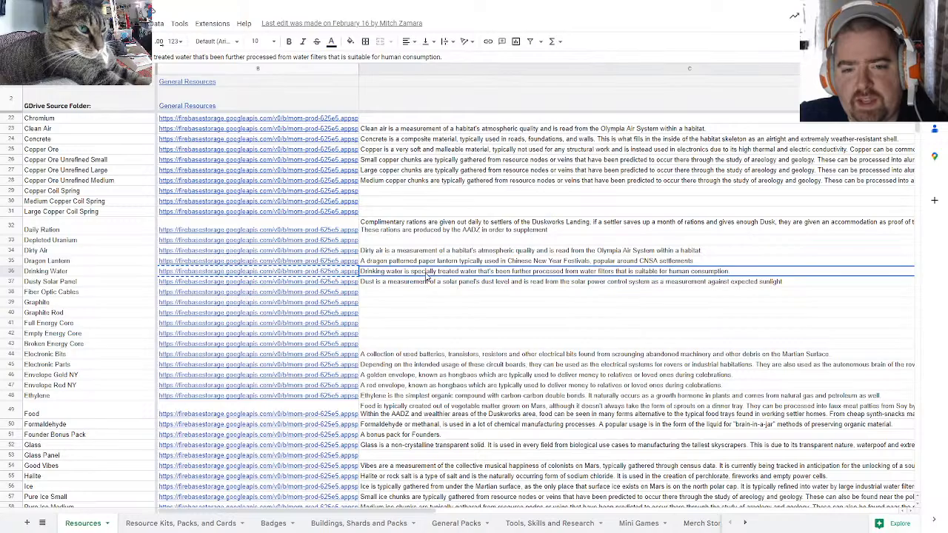
Step: Switch to Google Drive and look through the item images in the General Resources folder
key(ctrl+Tab)
scroll(543, 326, down, 10)
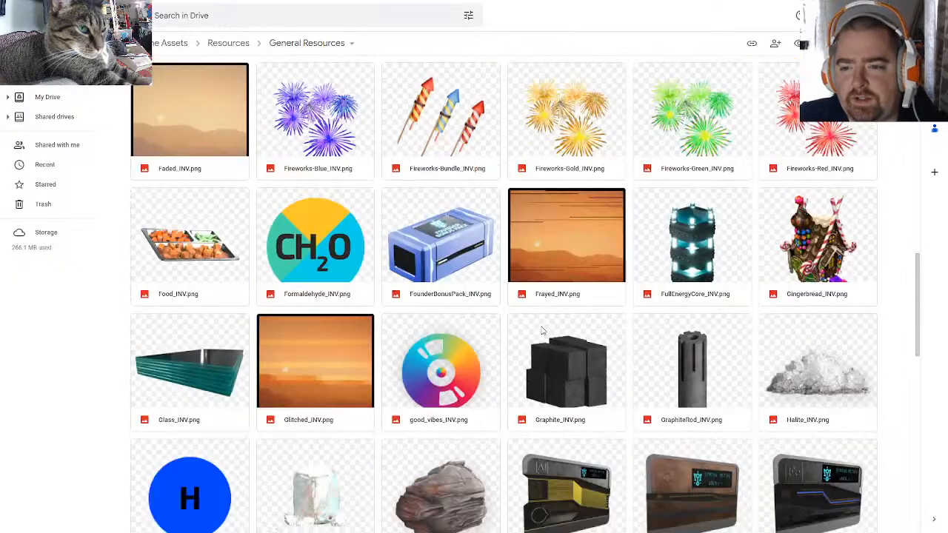
scroll(501, 445, down, 12)
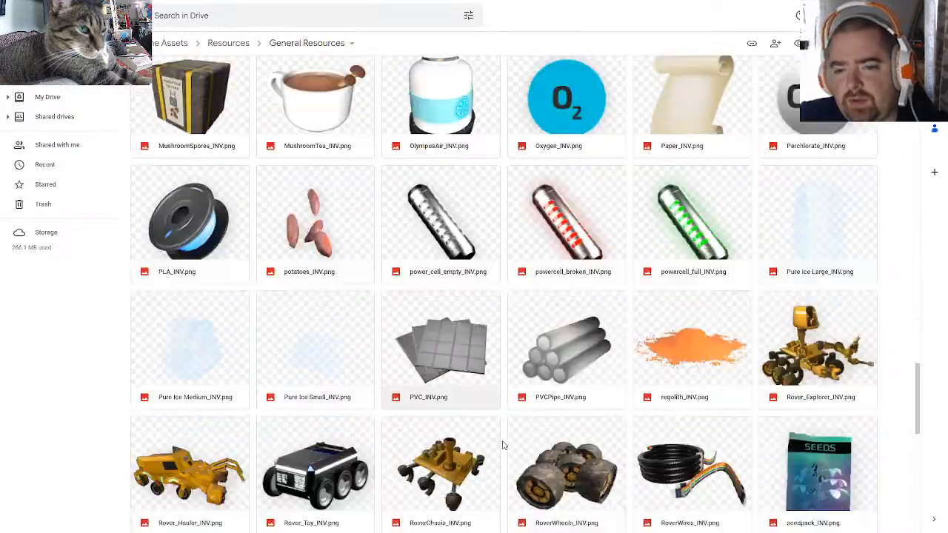
scroll(502, 444, up, 20)
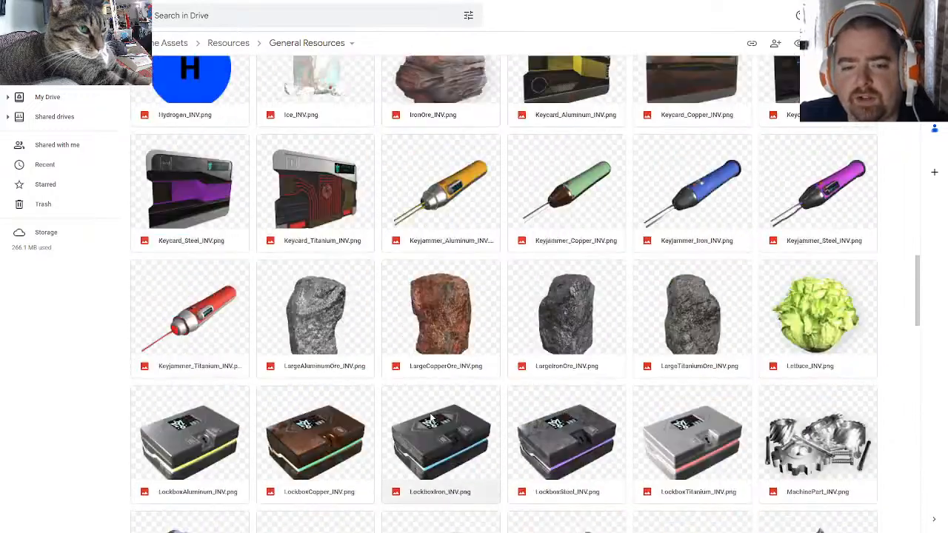
scroll(428, 418, up, 2)
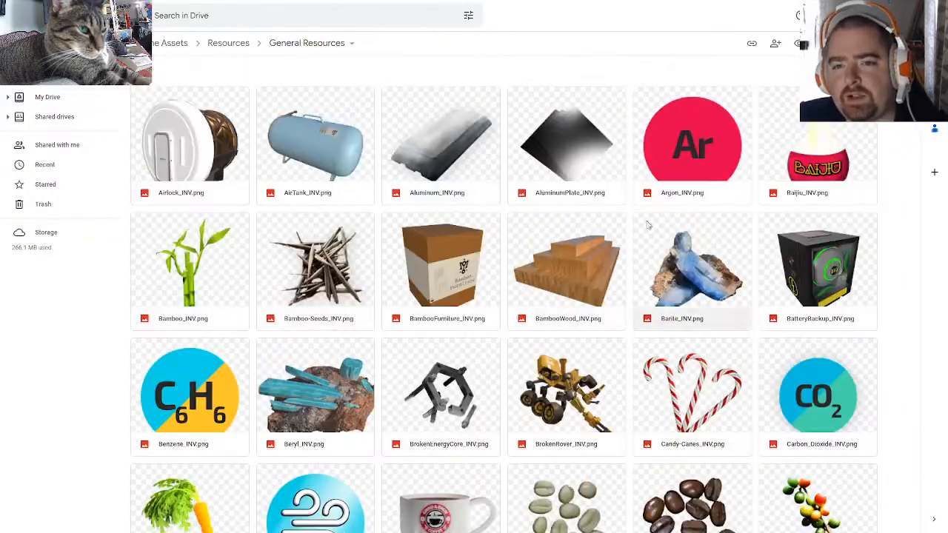
Step: Return to the Million on Mars admin page and paste the copied Drinking Water link as the Potable Water item's image
key(ctrl+Tab)
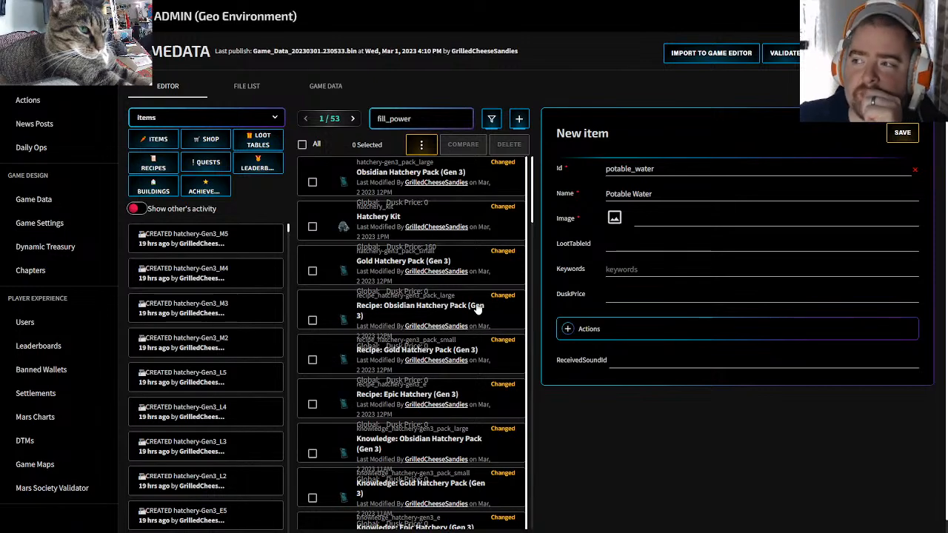
click(660, 220)
key(ctrl+v)
key(Tab)
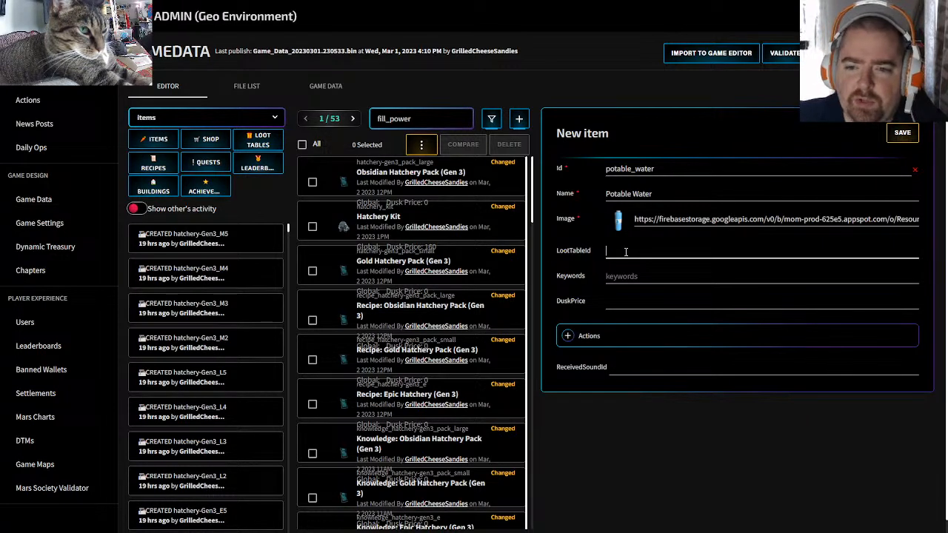
Step: Add the keywords resource and market to the Potable Water item
click(621, 280)
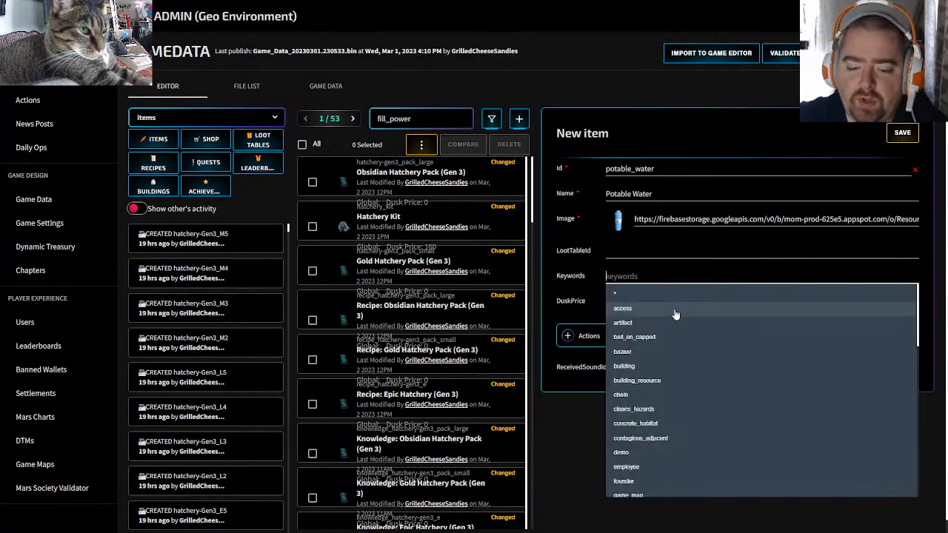
text(resource)
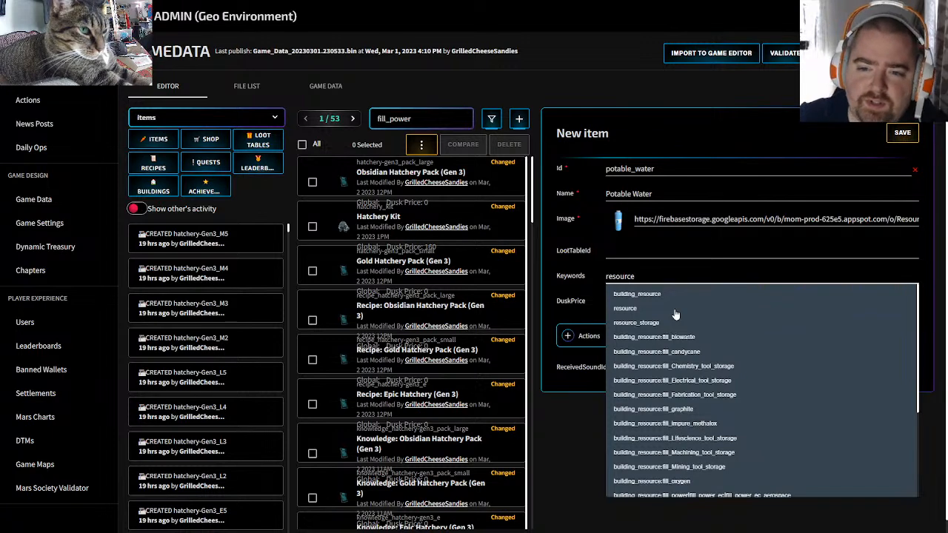
click(675, 309)
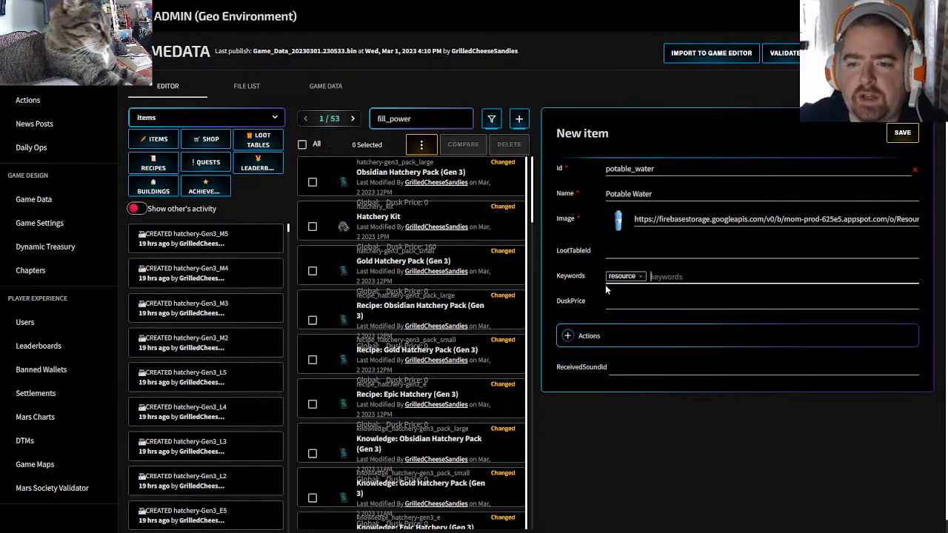
text(market)
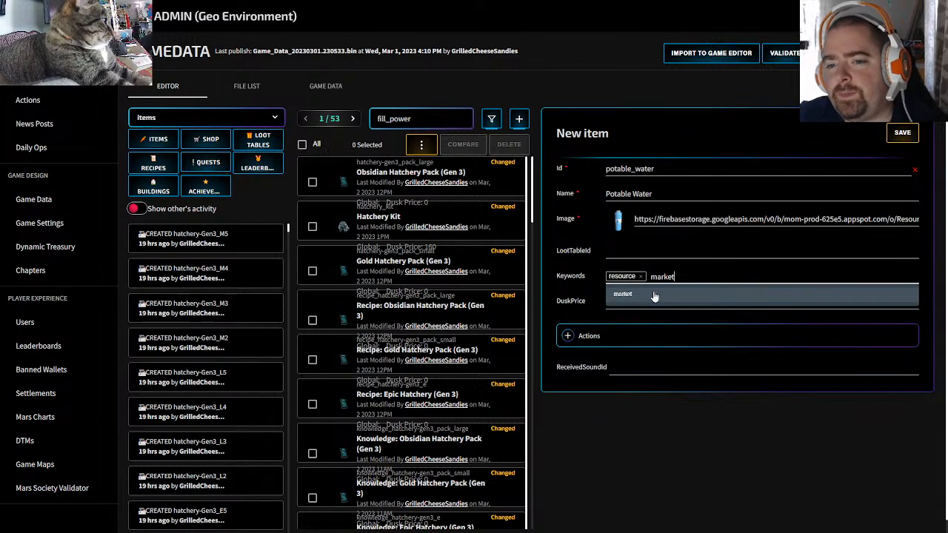
click(655, 295)
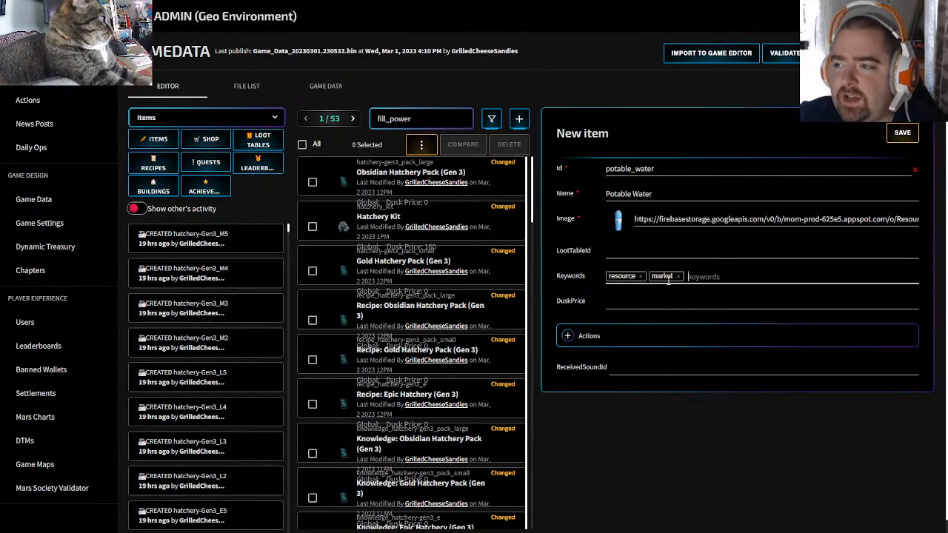
Step: Leave the DuskPrice empty and save the new Potable Water item
click(623, 306)
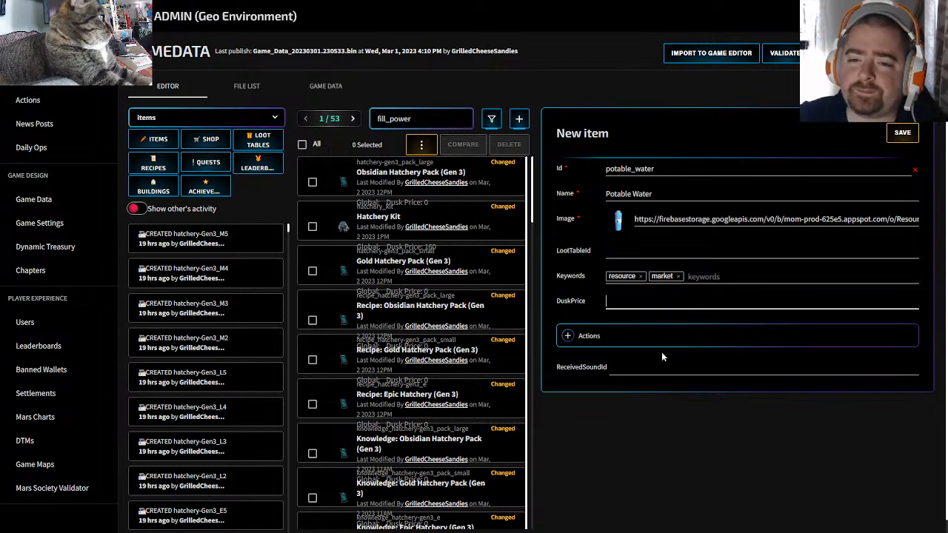
click(900, 134)
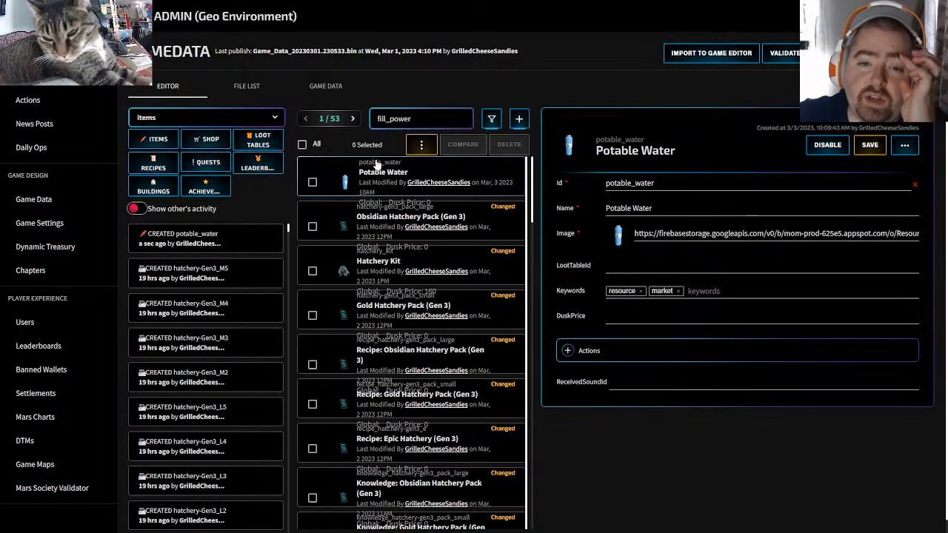
Step: Search the items for water and open the plain Water item from the results
double_click(384, 119)
text(water)
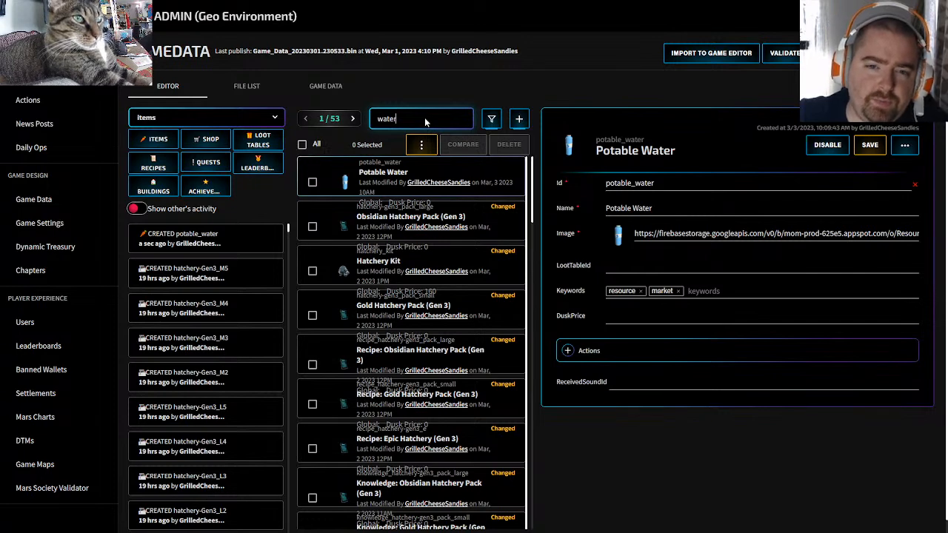
key(Return)
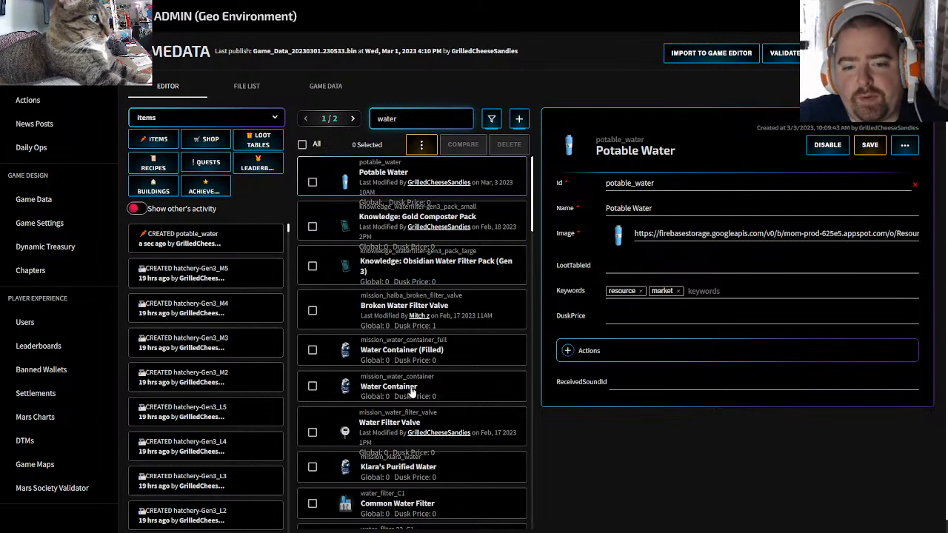
scroll(411, 392, down, 2)
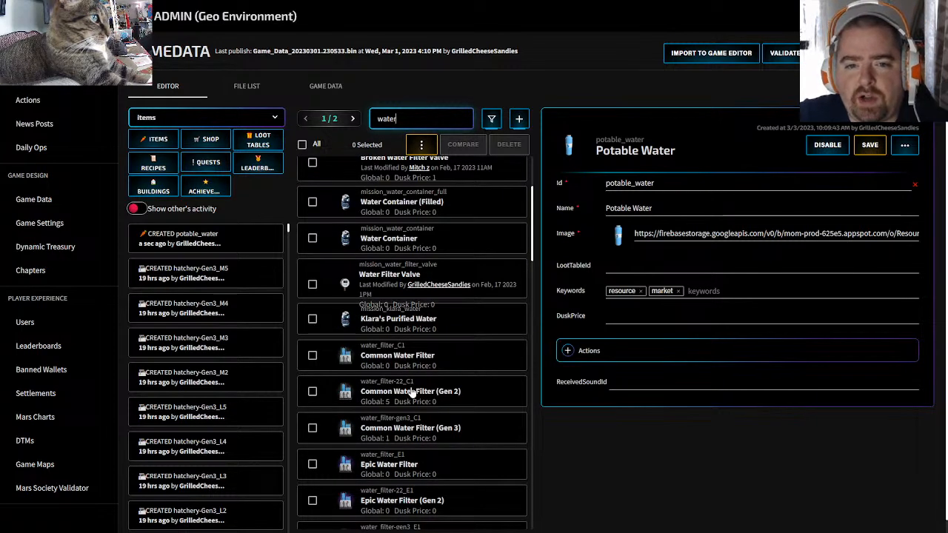
scroll(411, 393, down, 6)
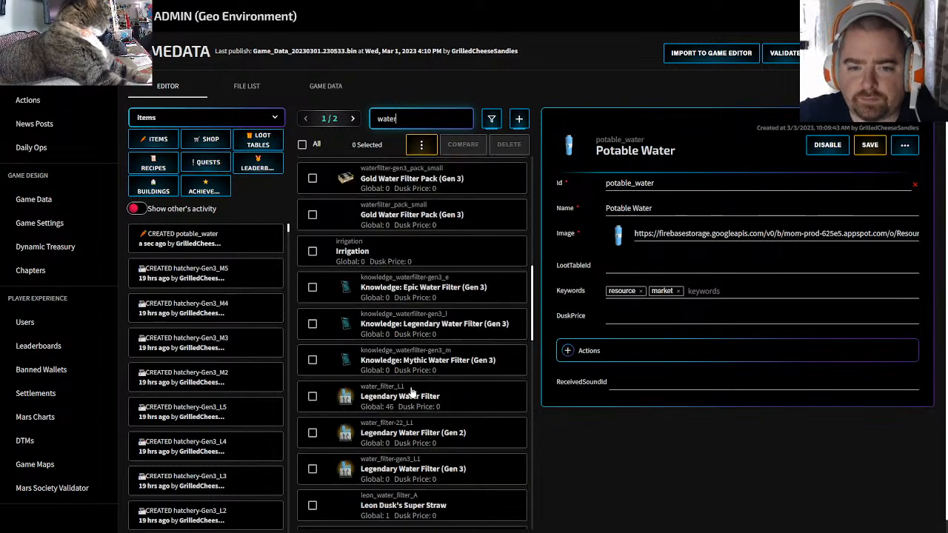
scroll(412, 392, down, 6)
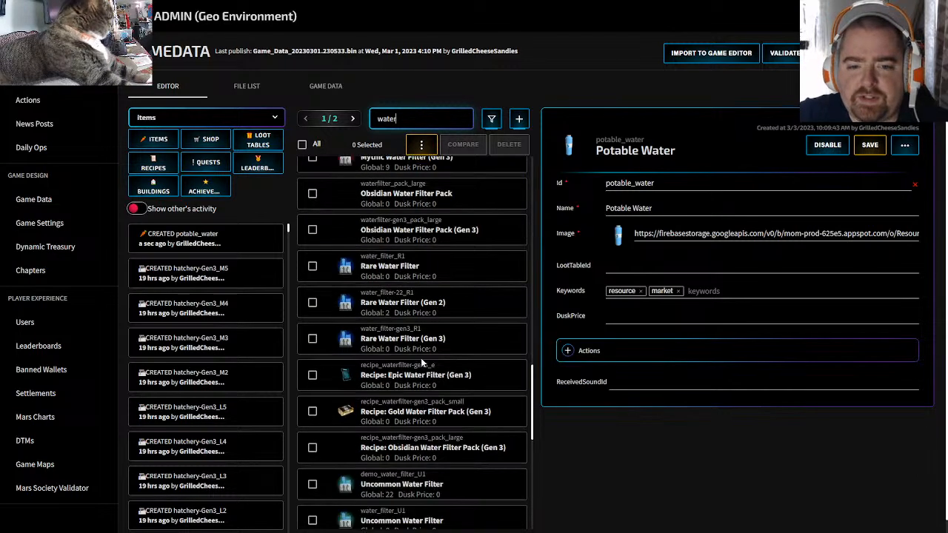
scroll(364, 383, down, 3)
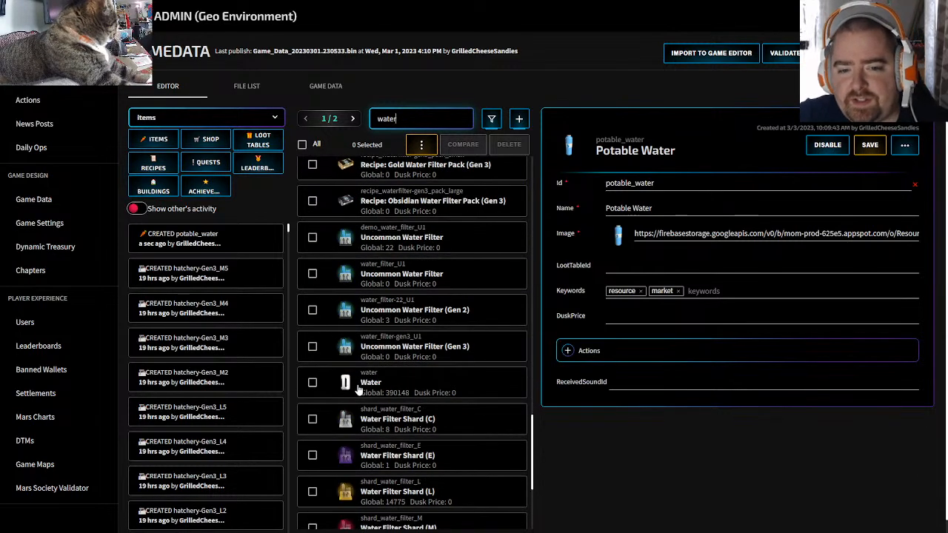
click(421, 391)
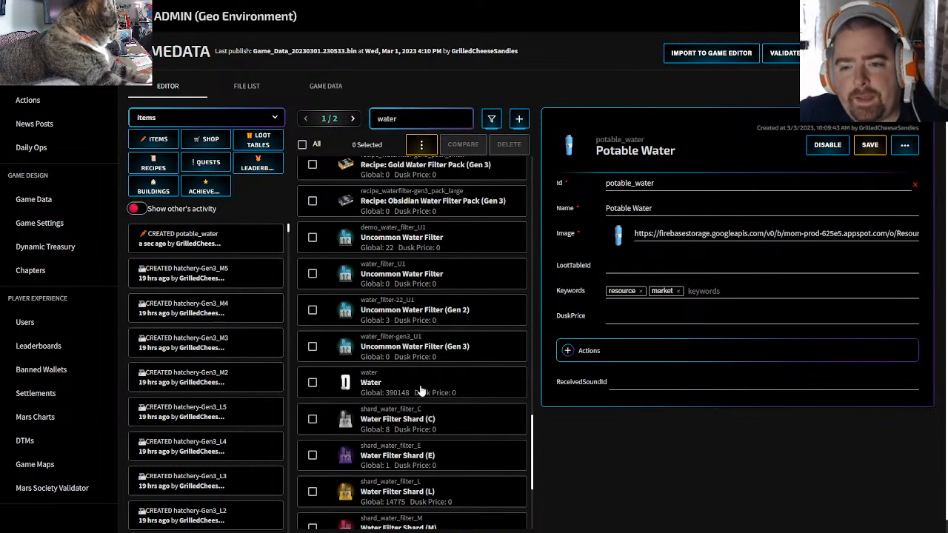
click(420, 390)
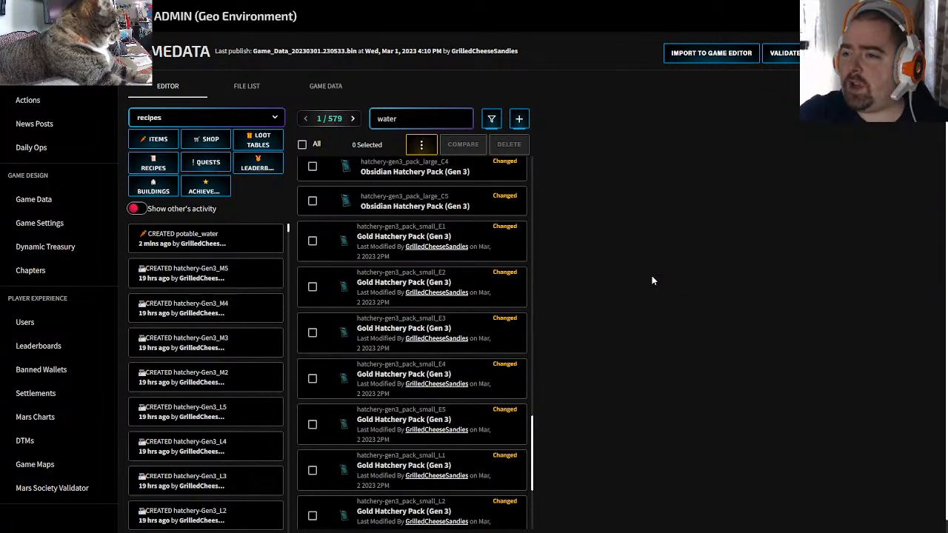
Step: Search the recipes for filter water and open the Filter Water recipe filter_water_I_U6
double_click(426, 119)
text(filter)
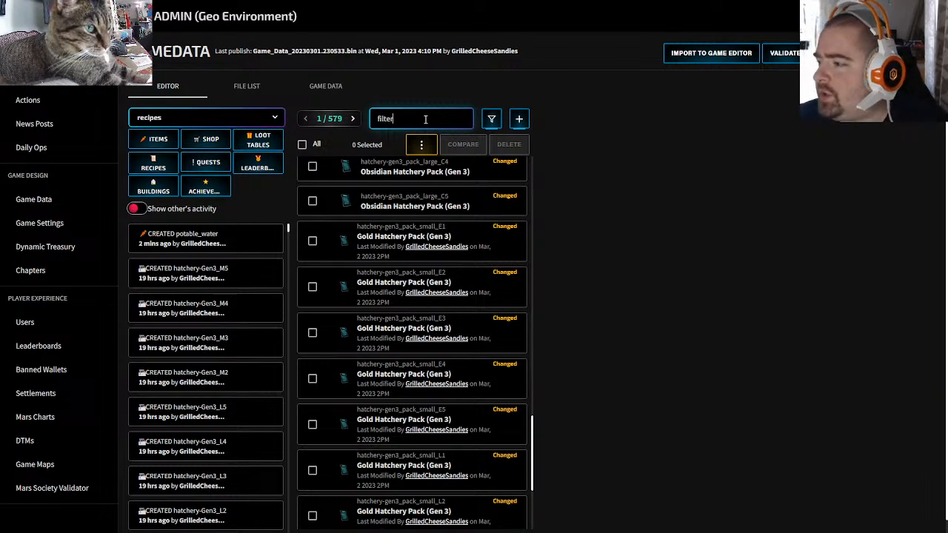
text(water)
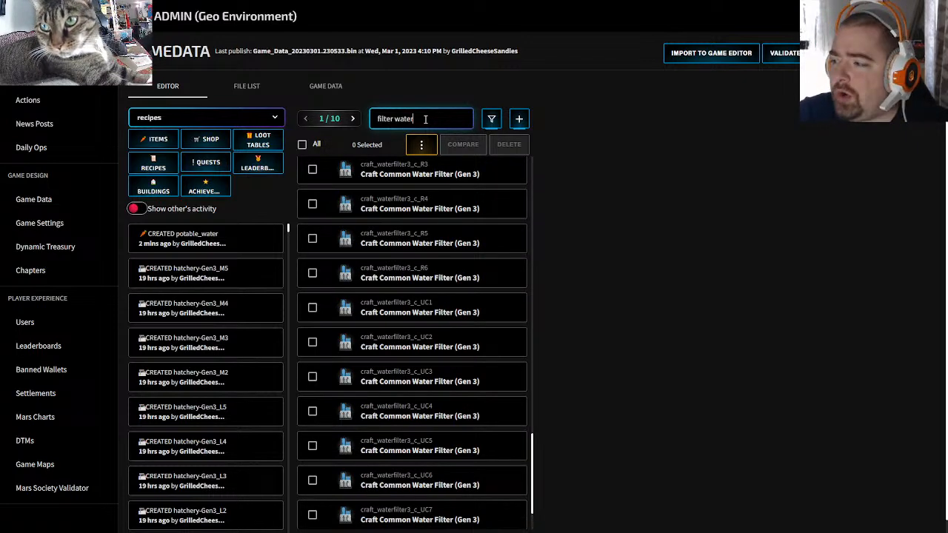
key(Return)
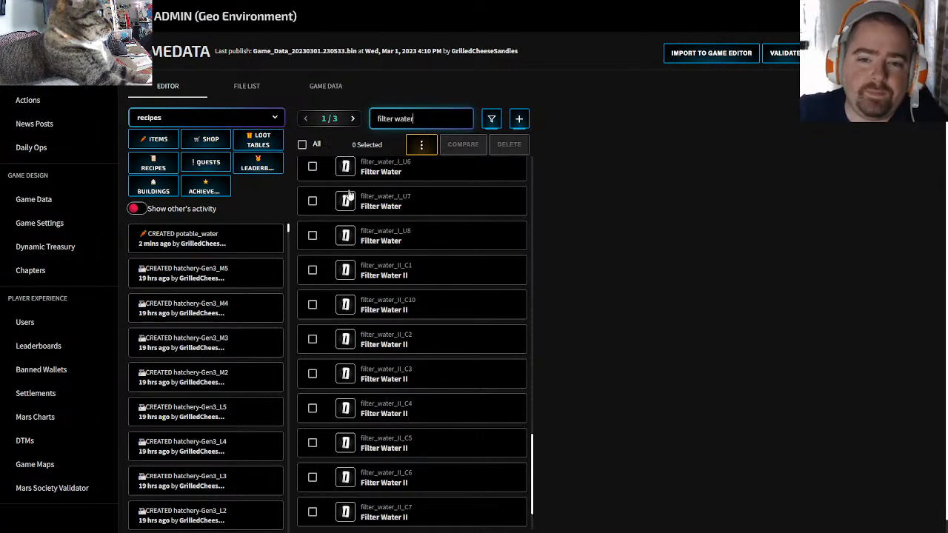
click(447, 173)
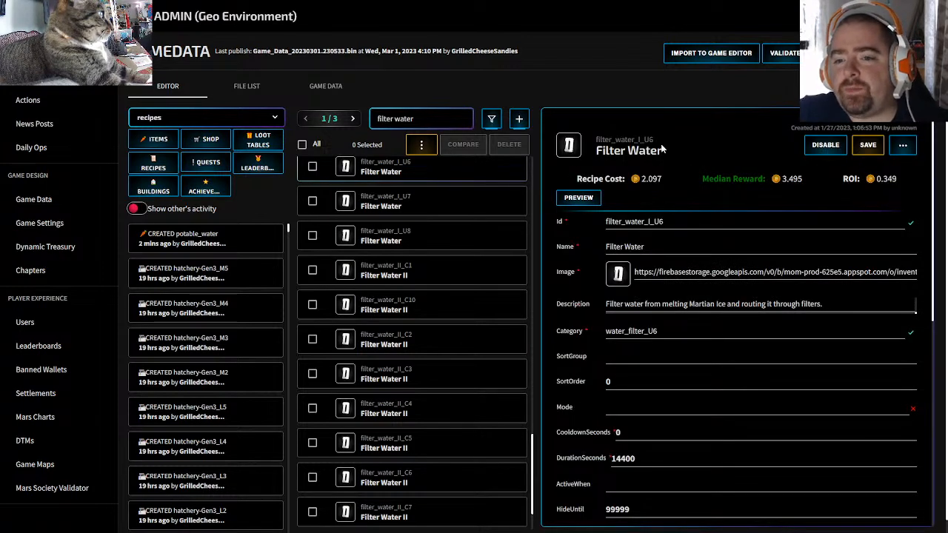
drag(596, 151, 664, 154)
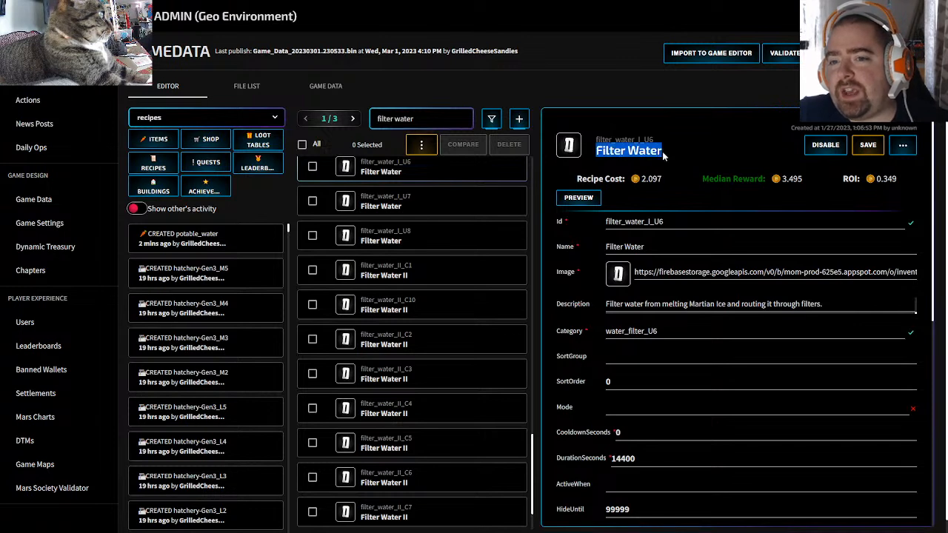
click(664, 154)
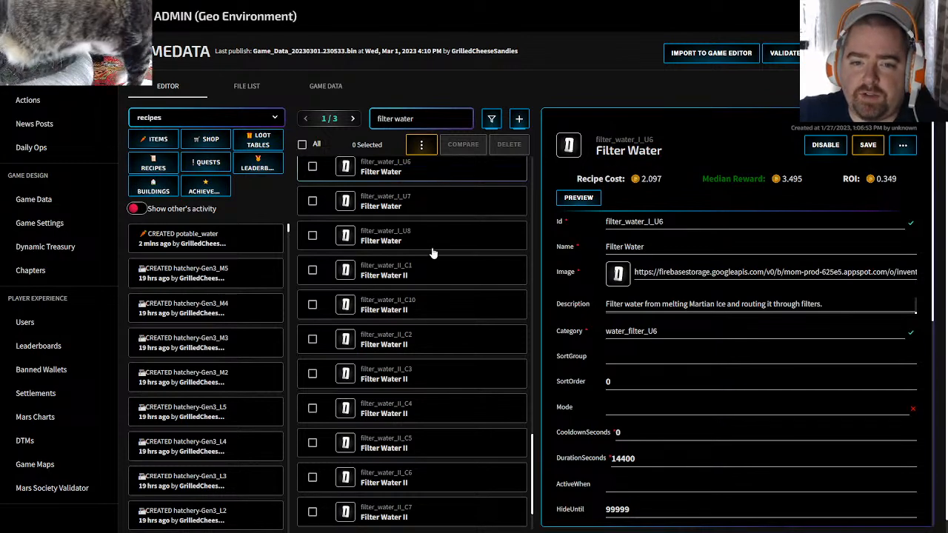
Step: Examine the Filter Water recipe list and the open recipe's id suffix, category, output loot table and keywords
scroll(437, 299, up, 10)
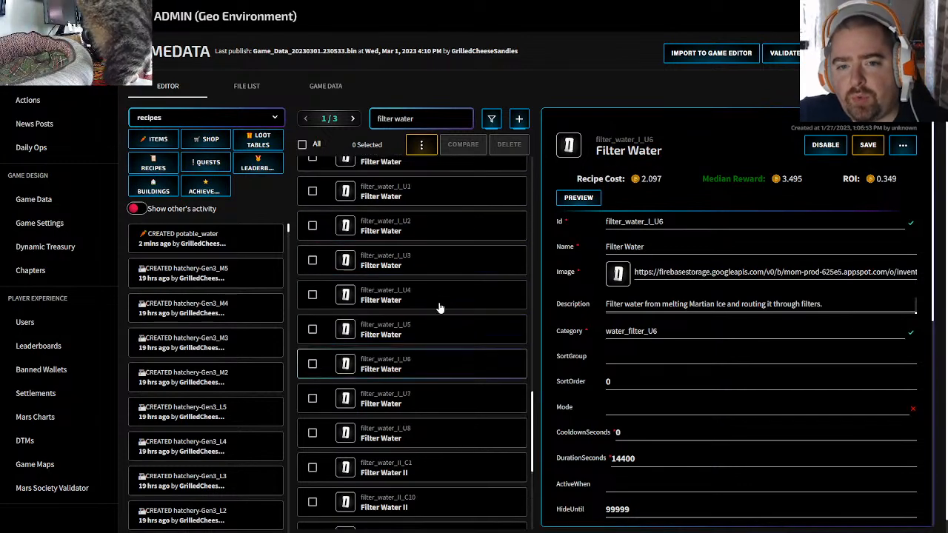
scroll(446, 318, up, 4)
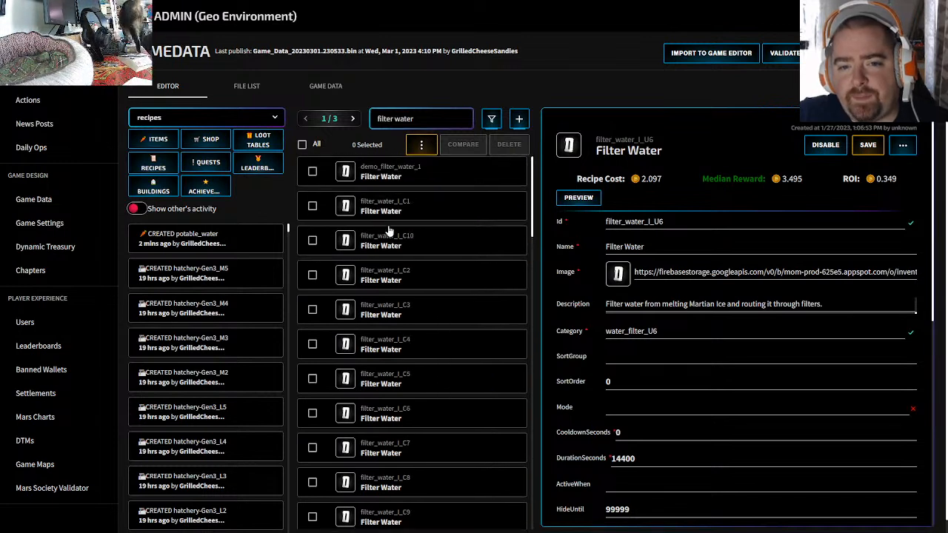
scroll(379, 210, down, 1)
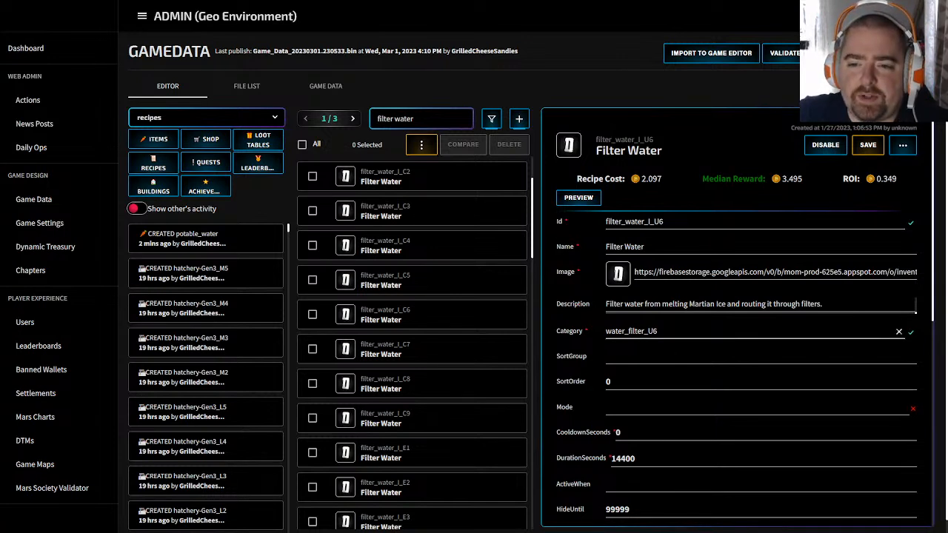
click(643, 330)
drag(648, 331, 604, 331)
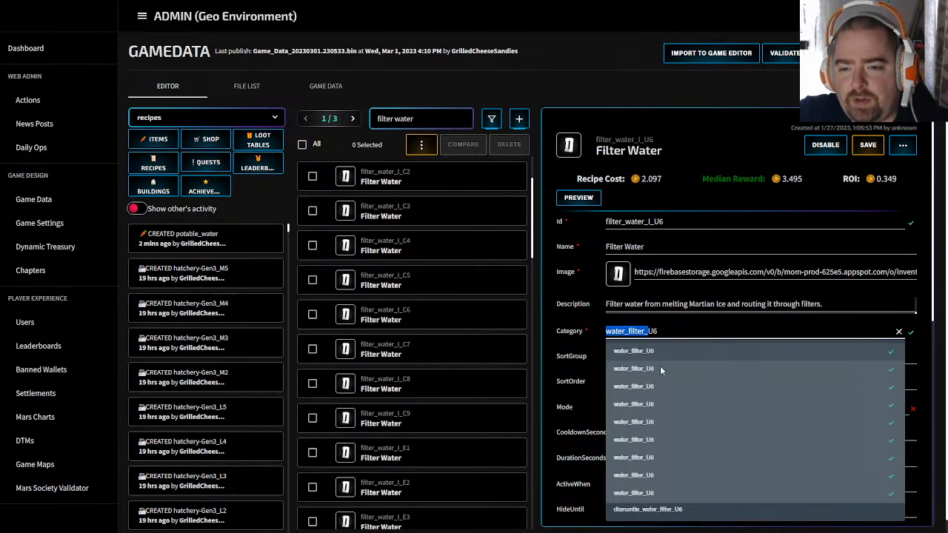
click(591, 344)
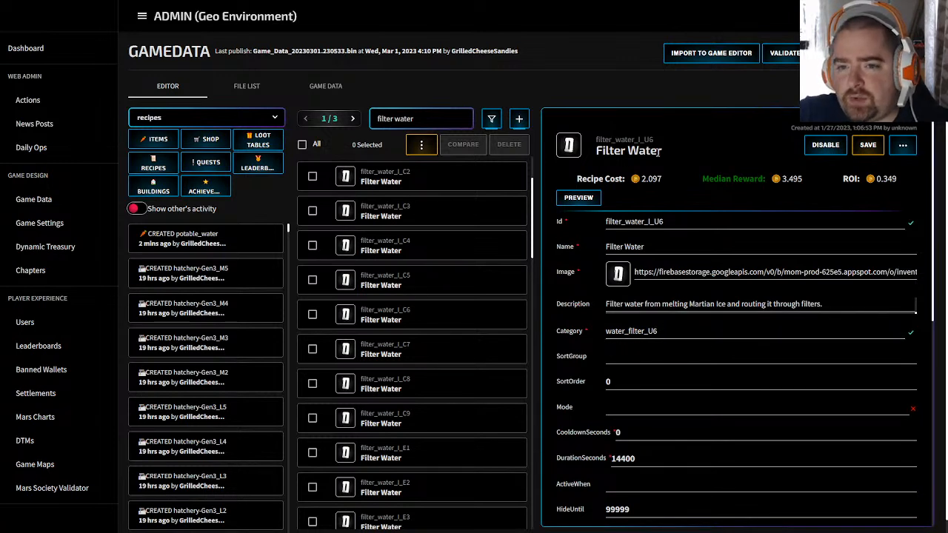
drag(597, 139, 641, 139)
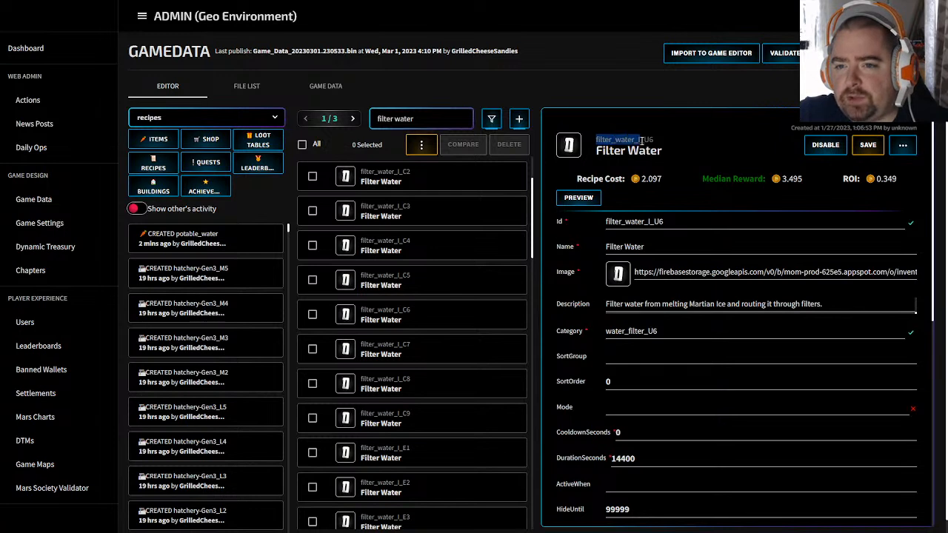
click(638, 139)
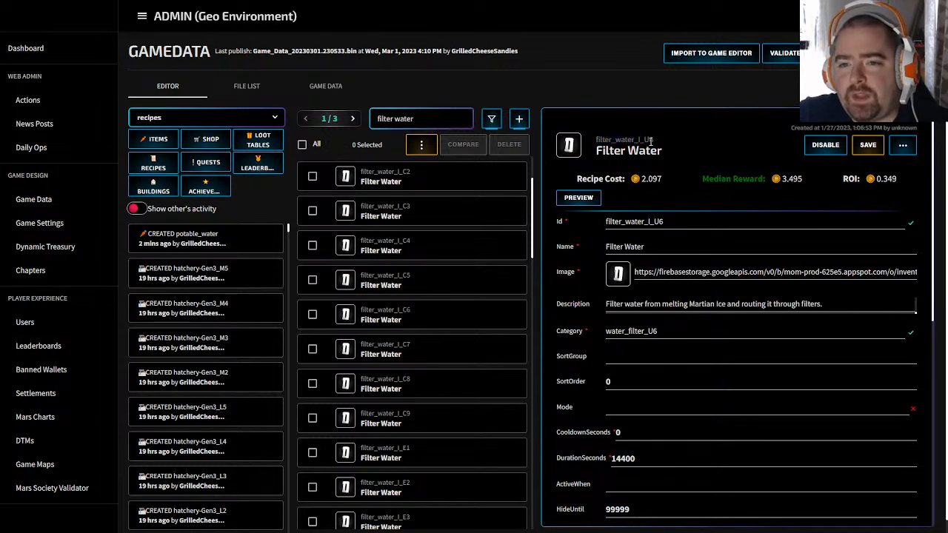
drag(653, 139, 643, 139)
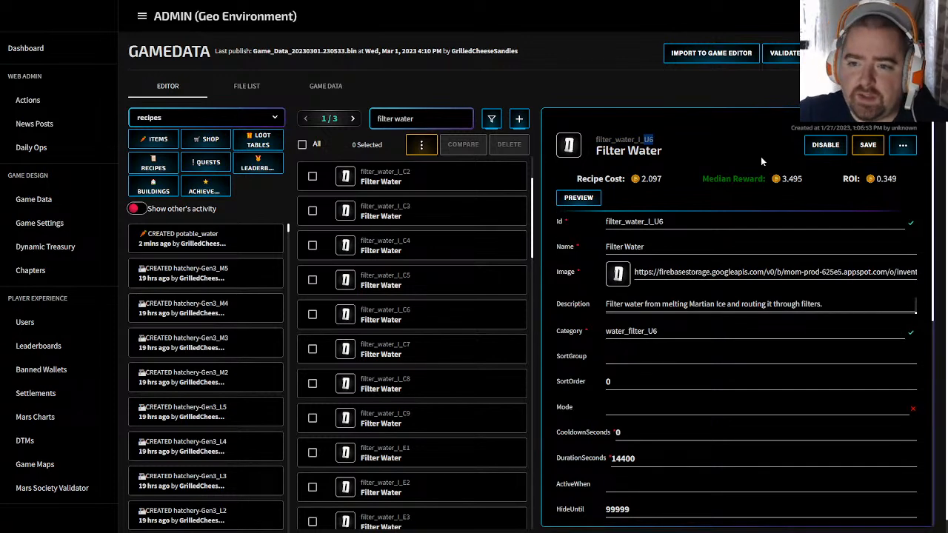
scroll(669, 483, down, 5)
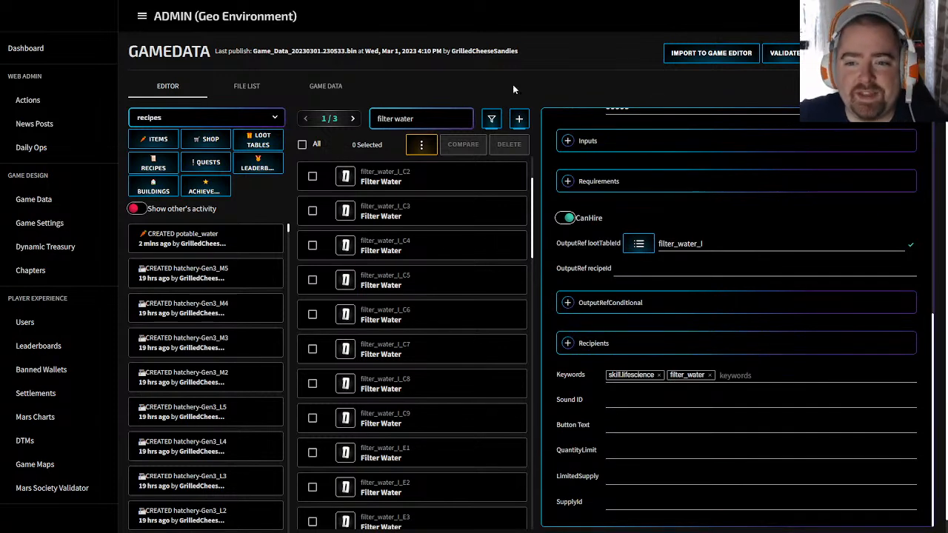
scroll(627, 300, up, 10)
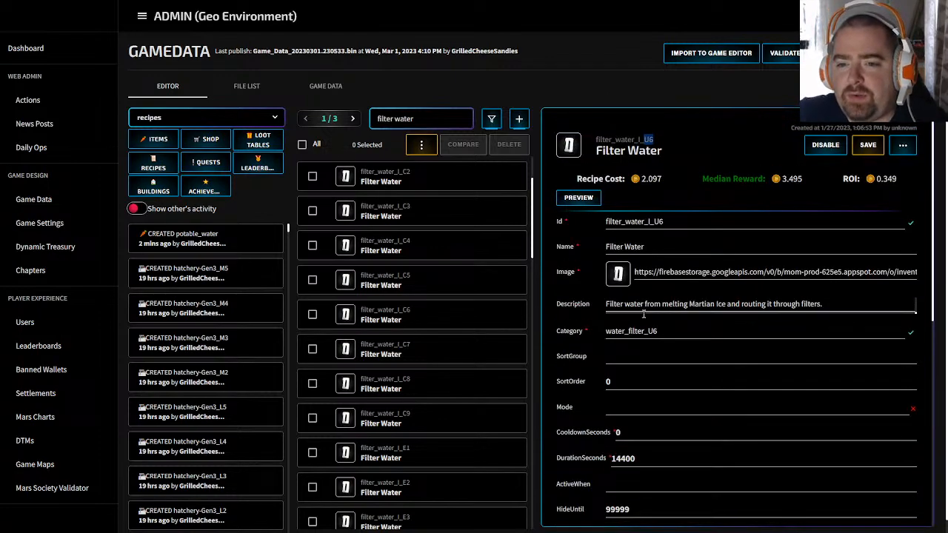
Step: Switch to the Templates (Copied) spreadsheet in Google Sheets, look through its sheets up to 39 Recipes and return to How to use this sheet
key(ctrl+Tab)
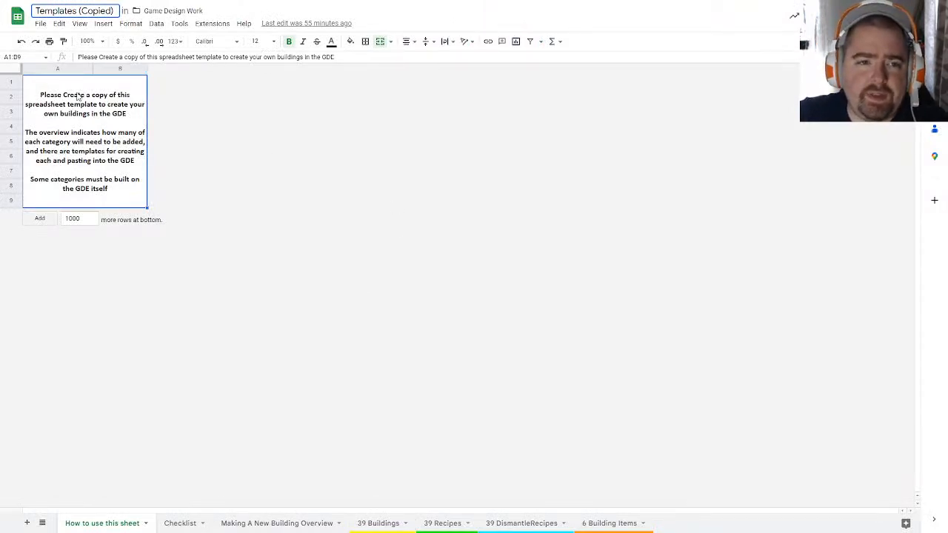
key(ctrl+Page_Down)
key(ctrl+Page_Down)
key(ctrl+Page_Down)
key(ctrl+Page_Down)
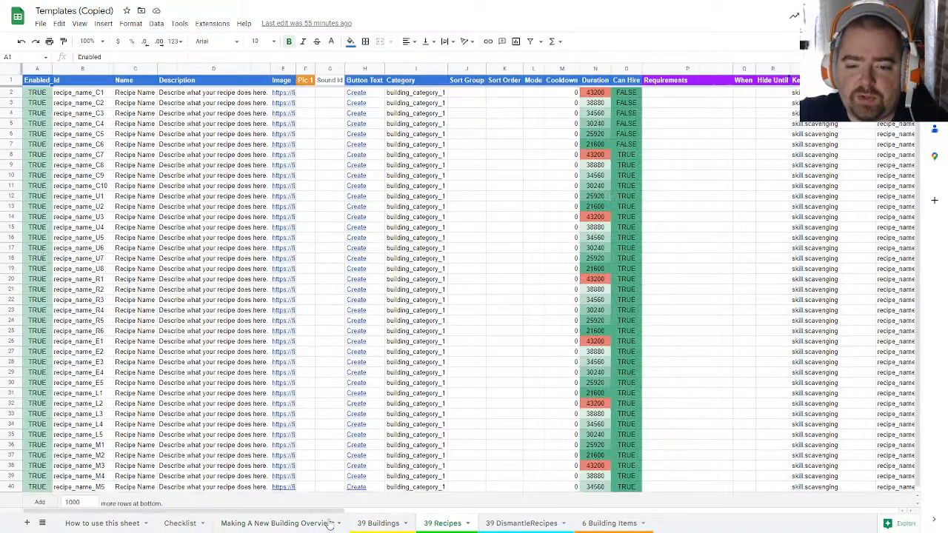
click(124, 523)
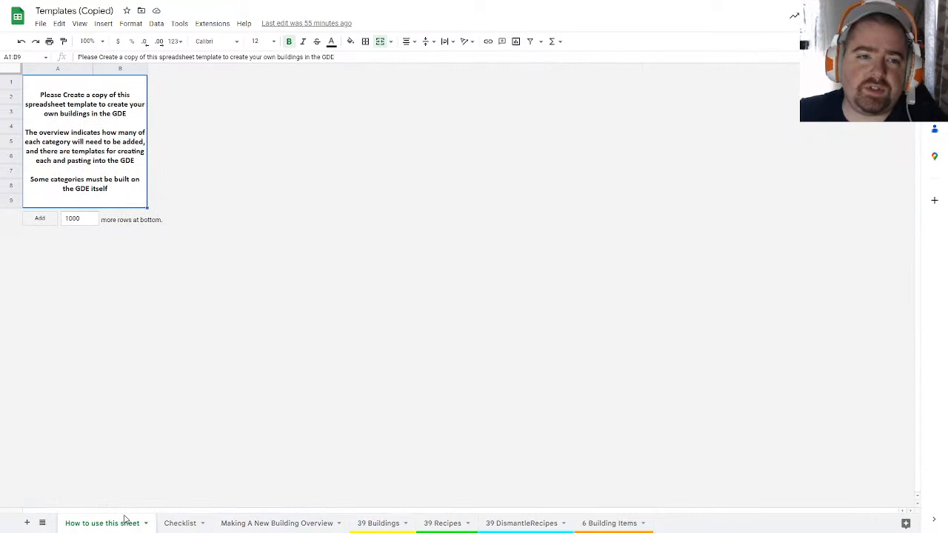
Step: Rename the spreadsheet to GCS - Potable Water Planning Sheet
click(83, 11)
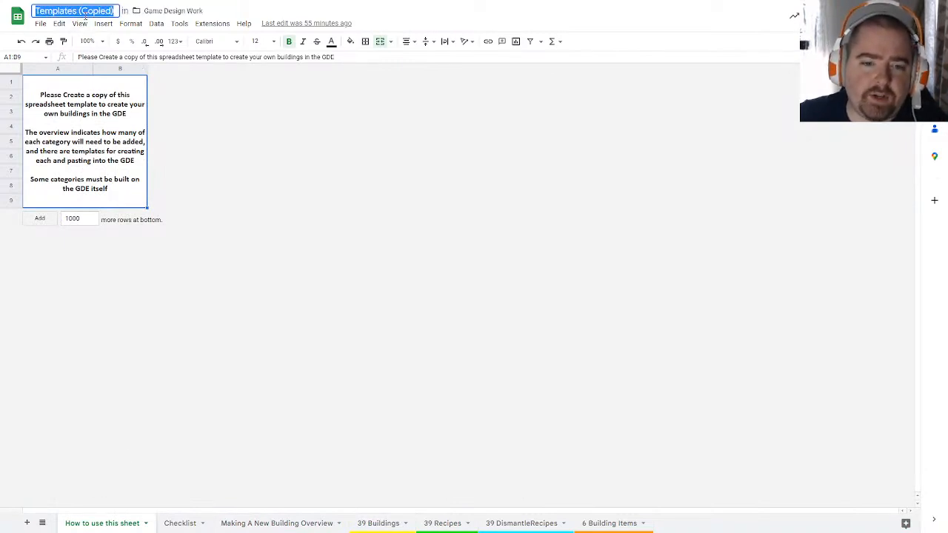
text(Potable Water Planning Sheet)
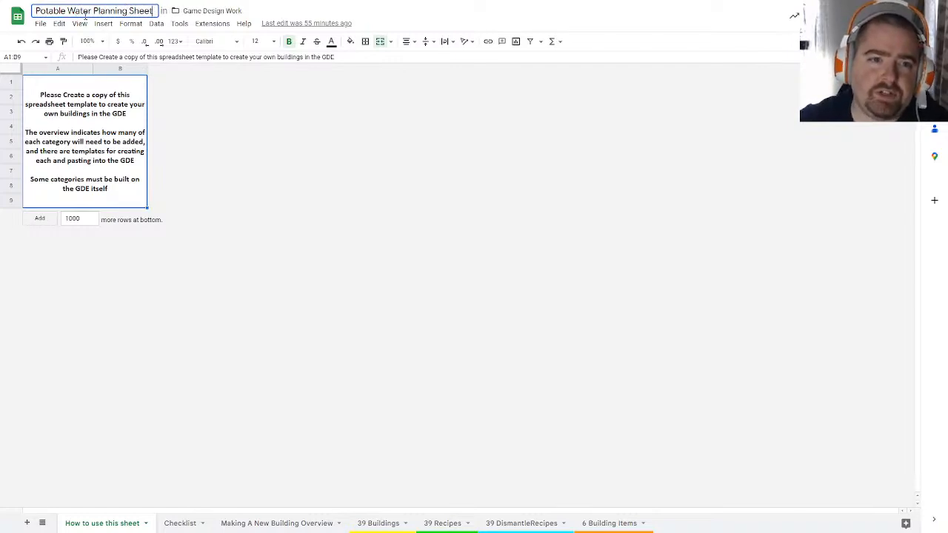
text(GCS -)
key(Return)
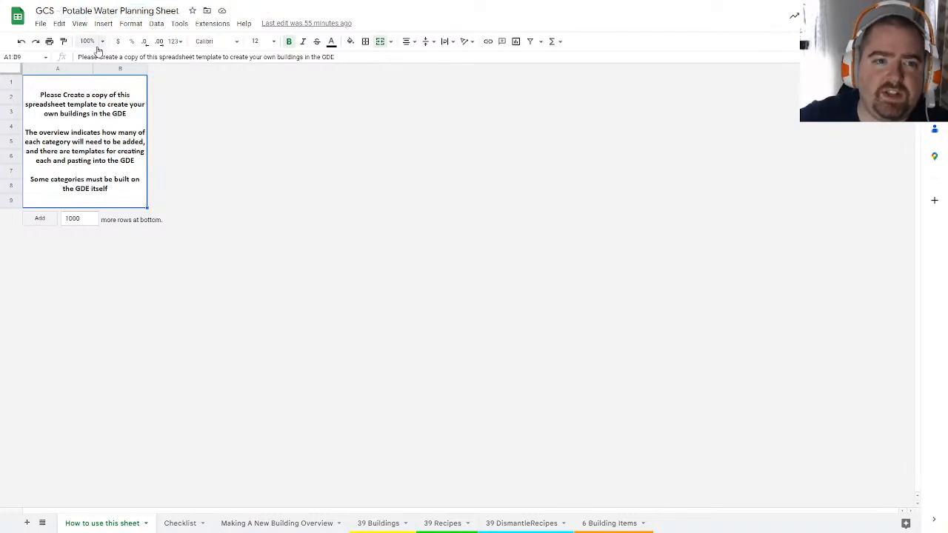
Step: Hide the How to use this sheet worksheet and clear the Item To Create entries in A2:A10 of the Checklist
right_click(129, 524)
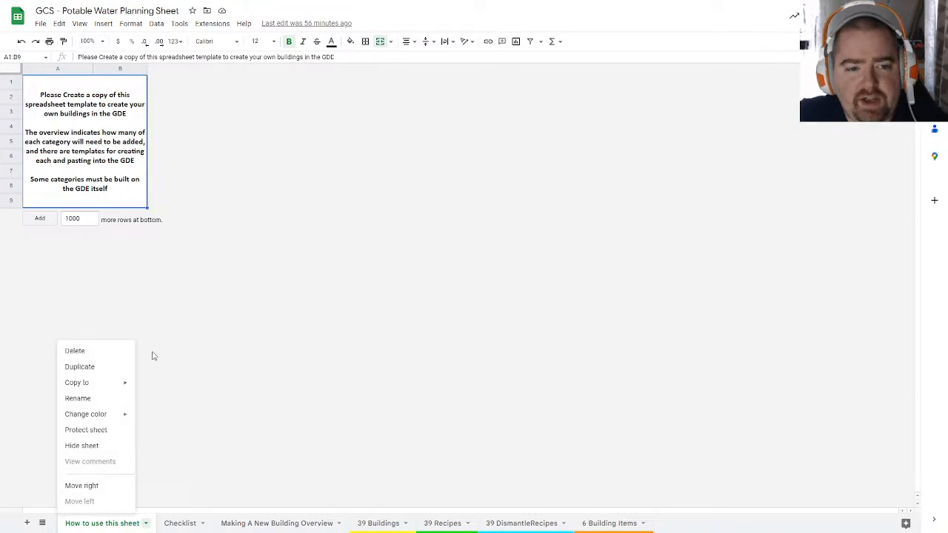
click(83, 446)
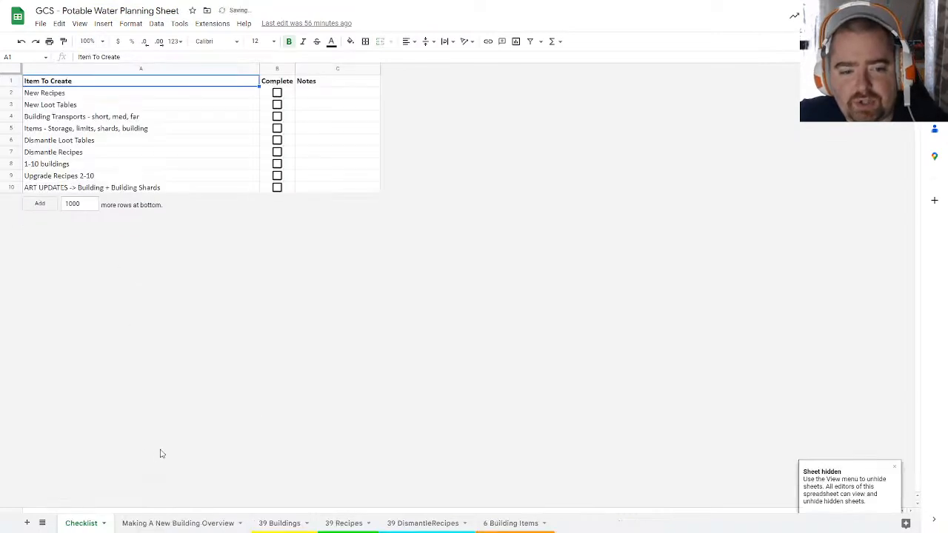
drag(212, 96, 212, 220)
key(Delete)
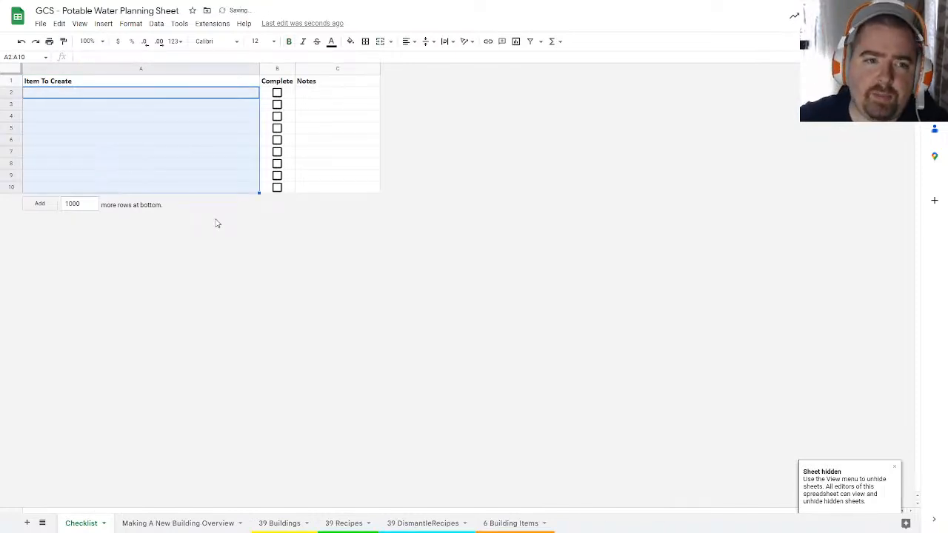
Step: Enter "Item - Potable Water" as the first Item To Create in cell A2 of the Checklist
click(169, 93)
text(Item)
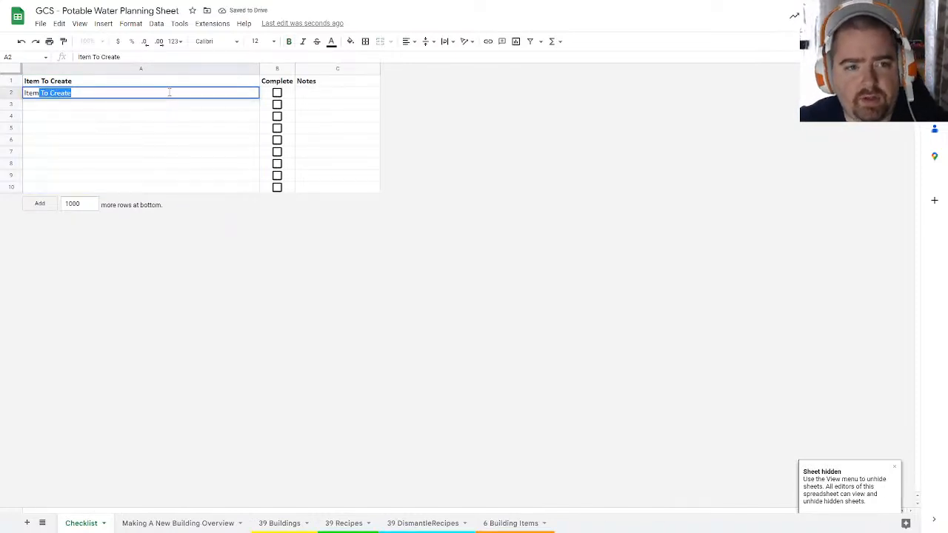
text( -)
text( Potable P)
text(ater)
key(Return)
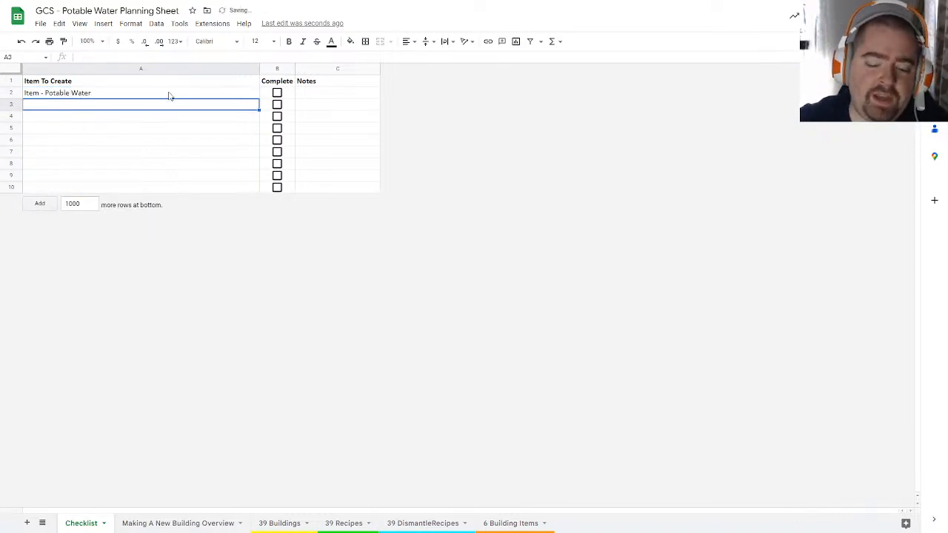
Step: Enter "Recipes to create Potable Water - 39" in A3 and mark the Item - Potable Water entry as complete
text(Recipes )
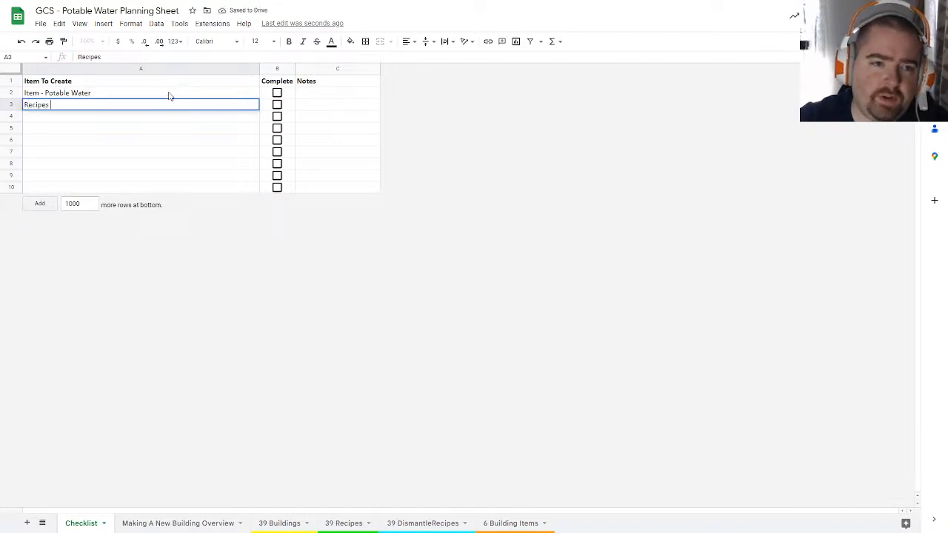
text(to create )
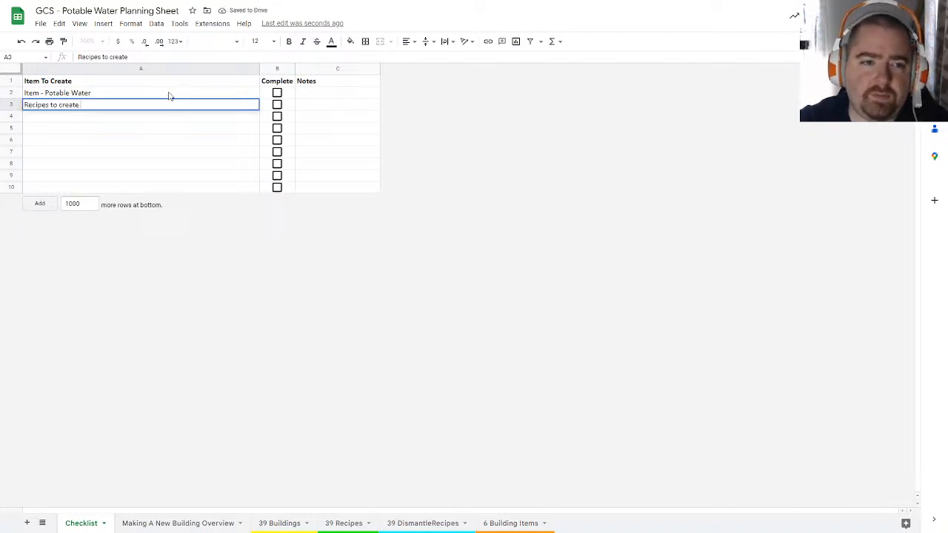
text(Potable Water)
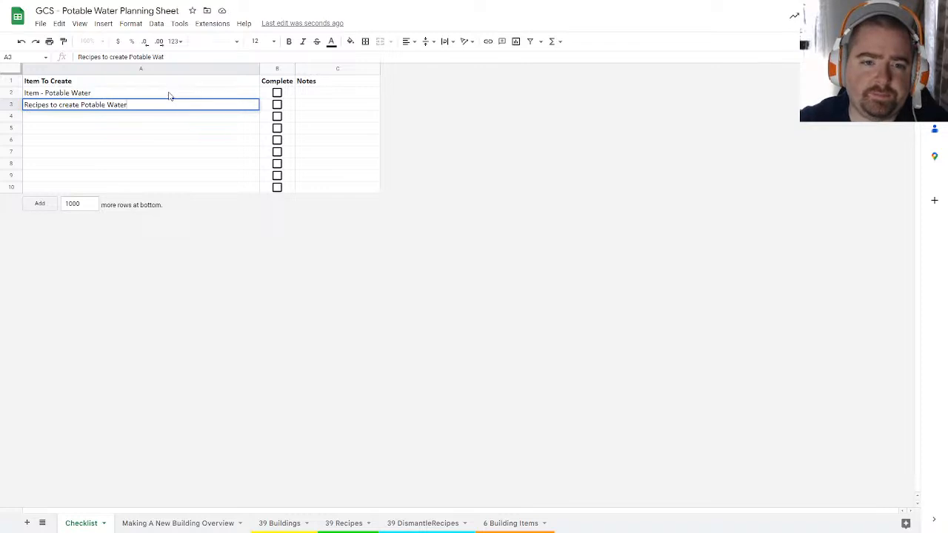
key(Return)
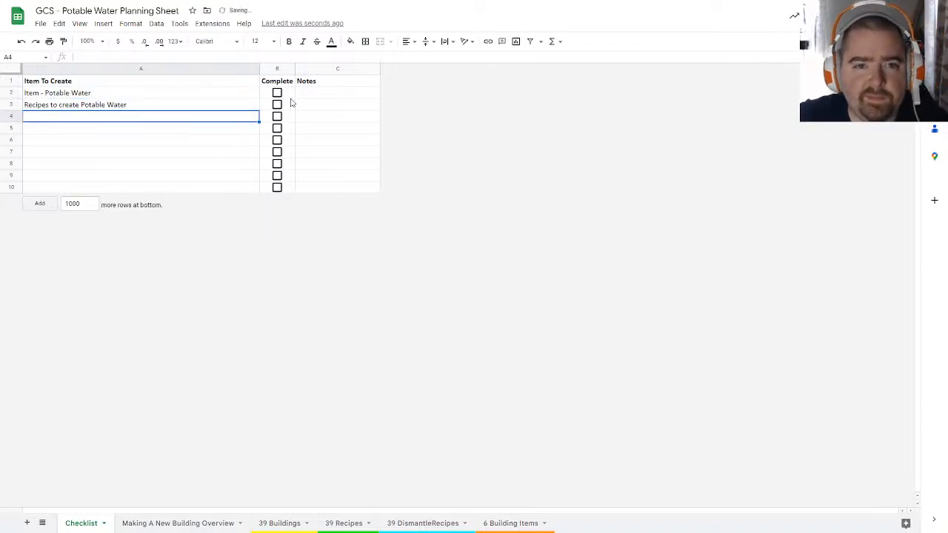
click(278, 93)
click(192, 108)
text(- 39)
key(Return)
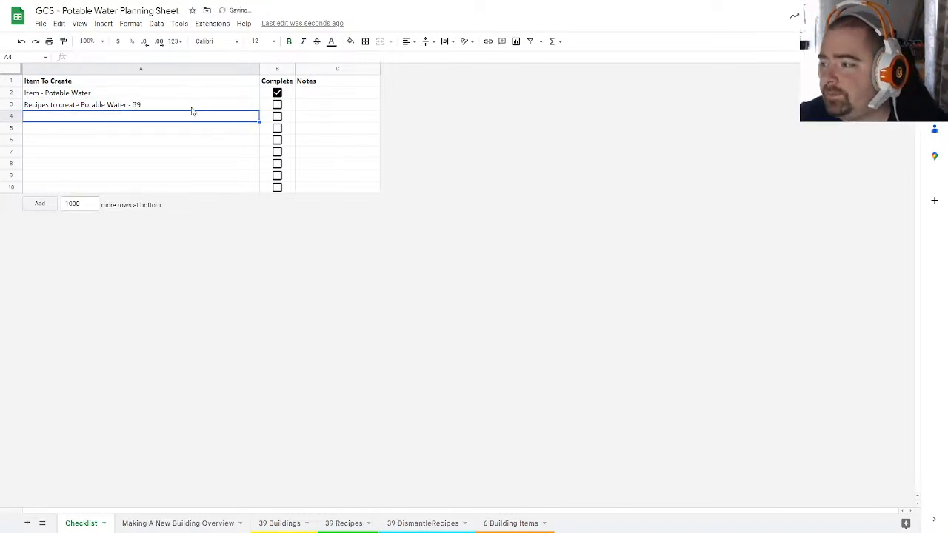
Step: Reorder the worksheets so 39 Recipes follows Checklist and Making A New Building Overview comes after 39 DismantleRecipes
drag(204, 522, 574, 522)
click(201, 522)
drag(200, 522, 140, 523)
drag(313, 510, 221, 490)
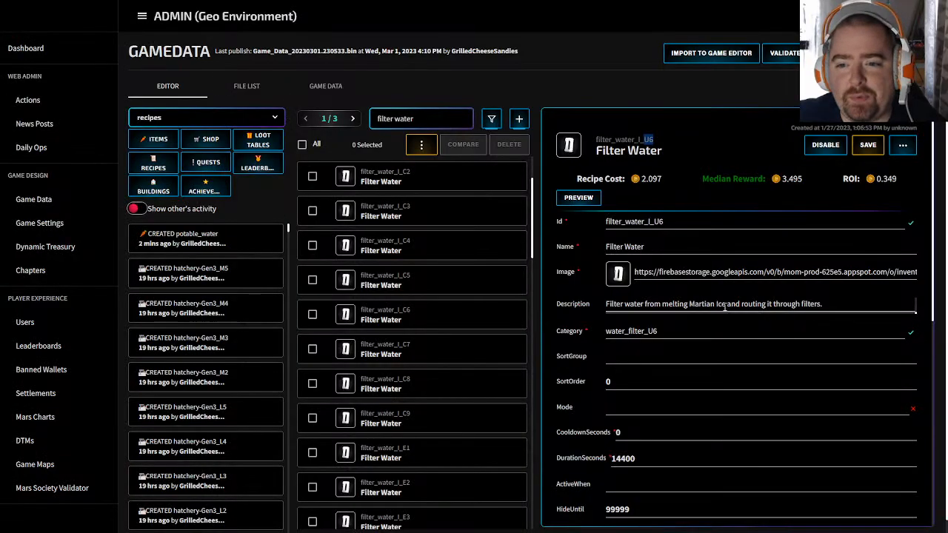
Step: Copy the water_filter_ prefix from the Filter Water recipe's category in the game data editor and paste it over building_category in I2 of 39 Recipes
click(650, 331)
drag(649, 330, 606, 331)
key(ctrl+c)
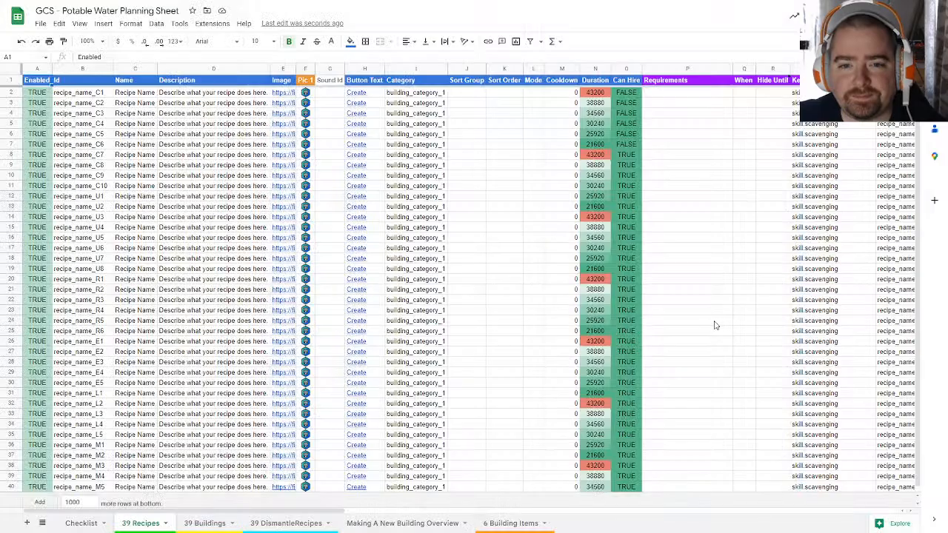
double_click(414, 93)
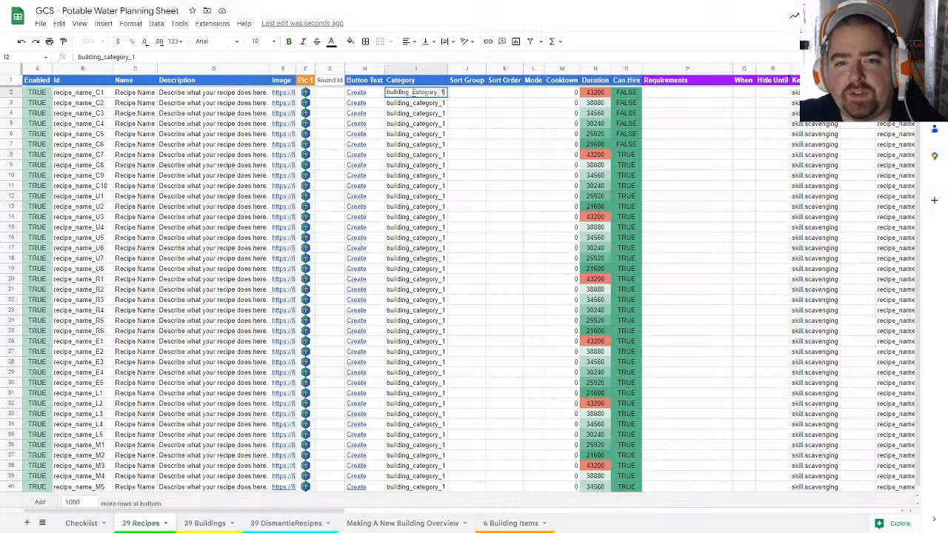
drag(440, 93, 386, 92)
key(ctrl+v)
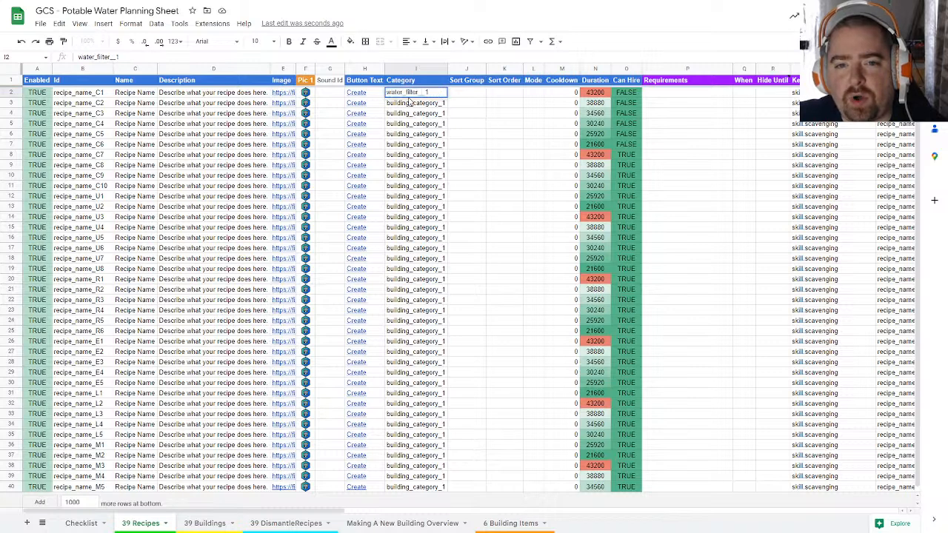
Step: Remove the leftover suffix from I2 and turn its text into the formula string ="water_filter_"
key(BackSpace)
key(Left)
key(Left)
key(Left)
key(Left)
key(Left)
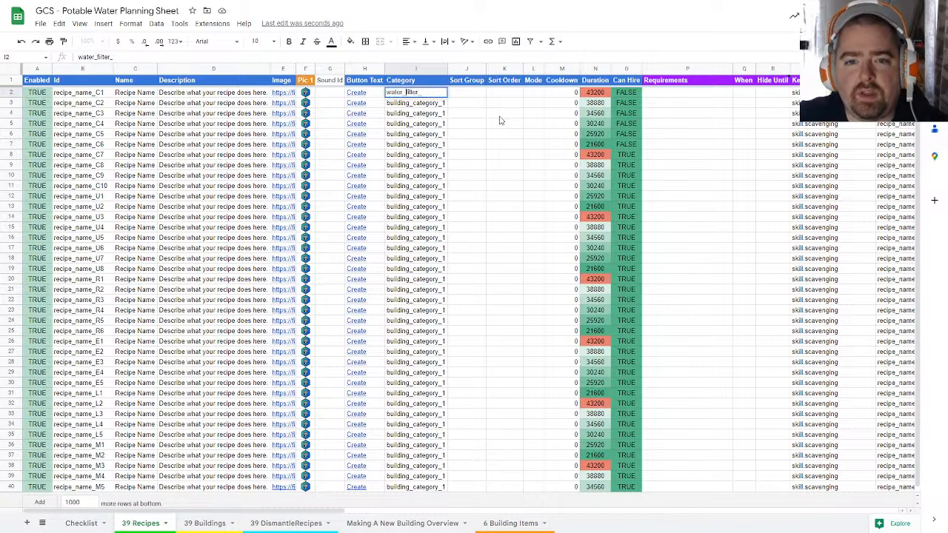
text(=")
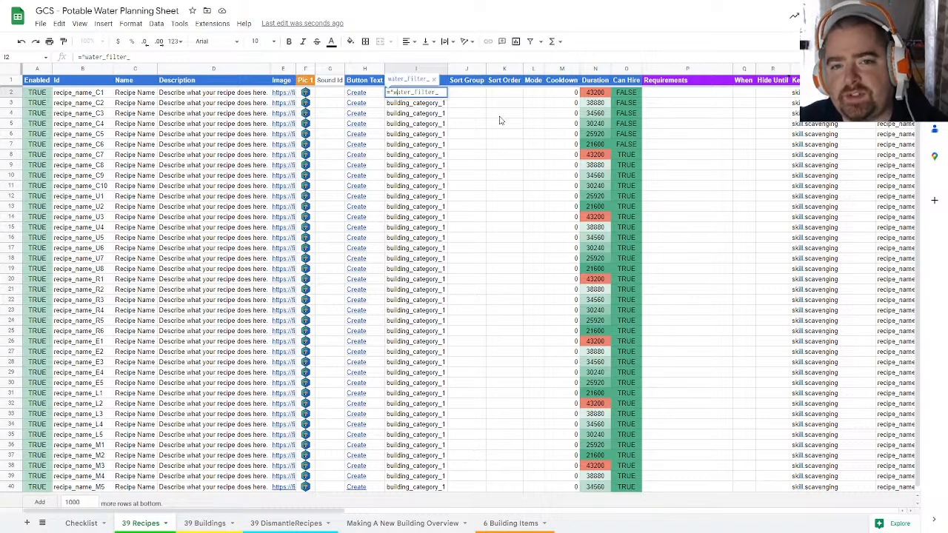
key(End)
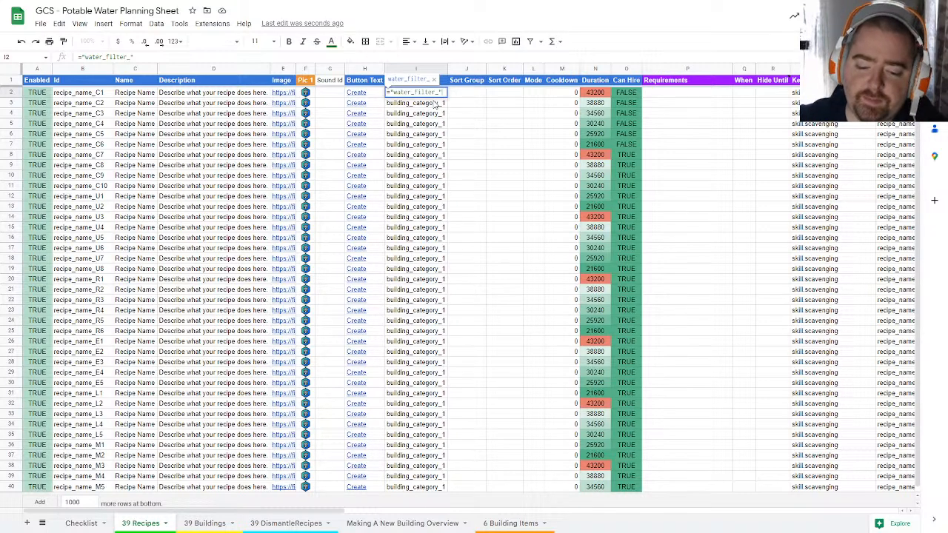
Step: Complete the I2 category formula as ="water_filter_"&BO2&BP2 by appending the tier letter and number cells
text(&)
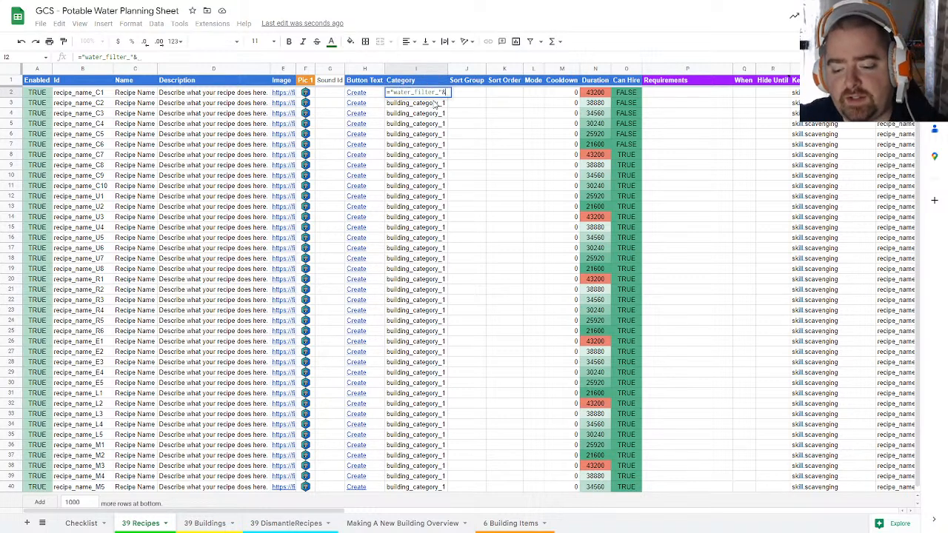
text(")
key(BackSpace)
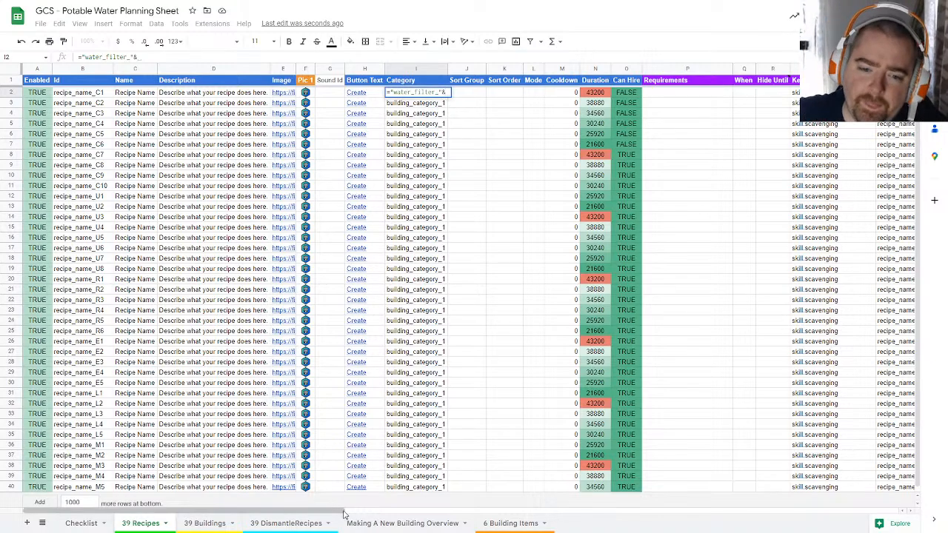
drag(345, 511, 947, 485)
click(849, 93)
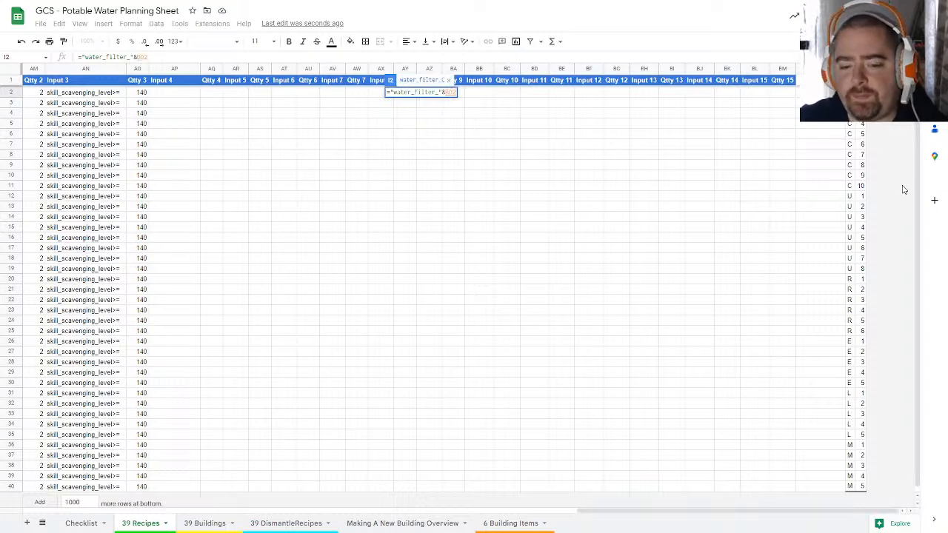
text(&)
click(861, 93)
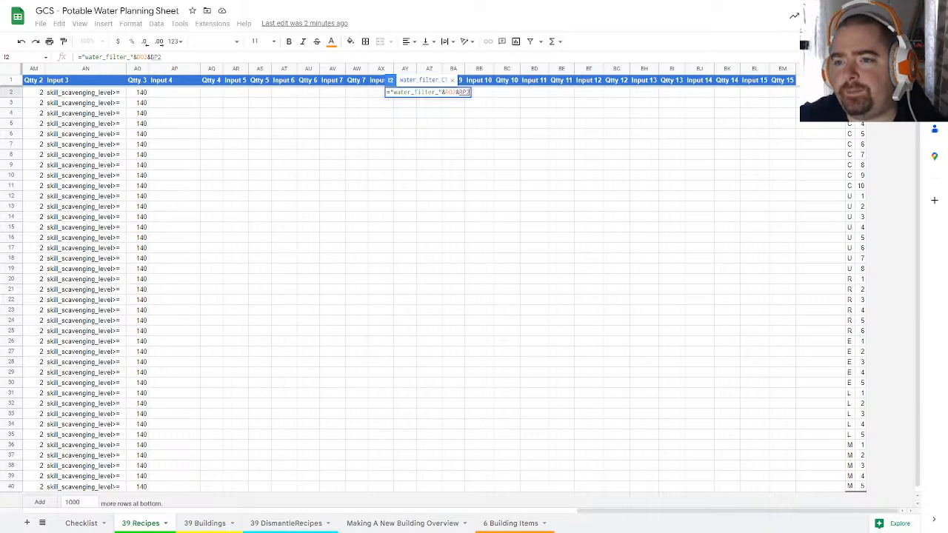
key(Return)
Step: Fill the category formula from I2 down through I3:I40 and check the category entries
drag(454, 511, 316, 509)
click(421, 94)
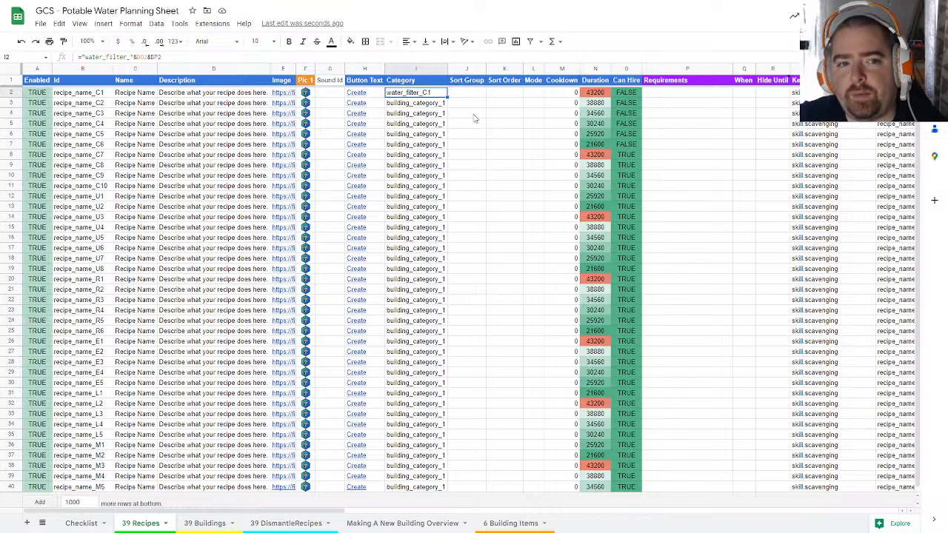
drag(415, 103, 428, 530)
text(water_filter_C2 water_filter_C3 water_filter_C4 water_filter_C5 water_filter_C6 water_filter_C7 water_filter_C8 water_filter_C9 water_filter_C10 water_filter_U1 water_filter_U2 water_filter_U3 water_filter_U4 water_filter_U5 water_filter_U6 water_filter_U7 water_filter_U8 water_filter_R1 water_filter_R2 water_filter_R3 water_filter_R4 water_filter_R5 water_filter_R6 water_filter_E1 water_filter_E2 water_filter_E3 water_filter_E4 water_filter_E5 water_filter_L1 water_filter_L2 water_filter_L3 water_filter_L4 water_filter_L5 water_filter_M1 water_filter_M2 water_filter_M3 water_filter_M4 water_filter_M5)
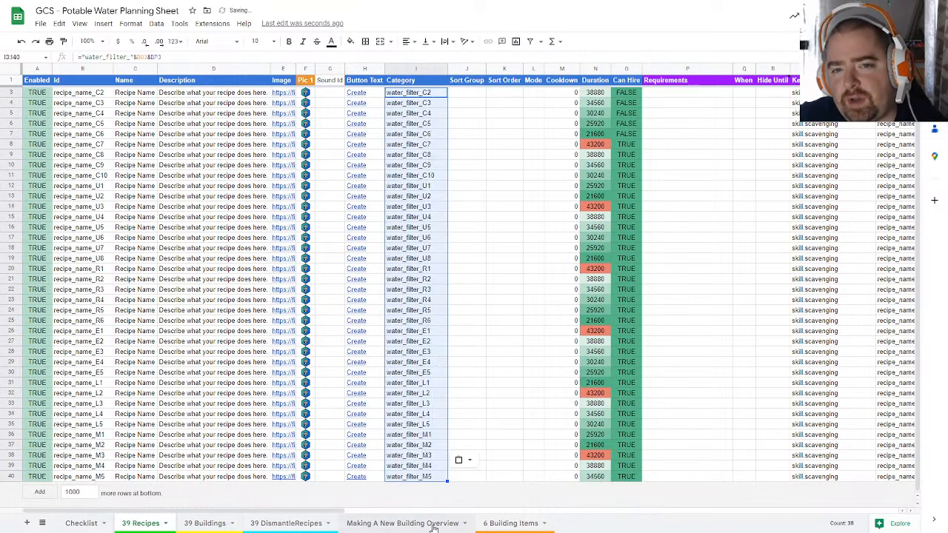
click(514, 172)
click(427, 106)
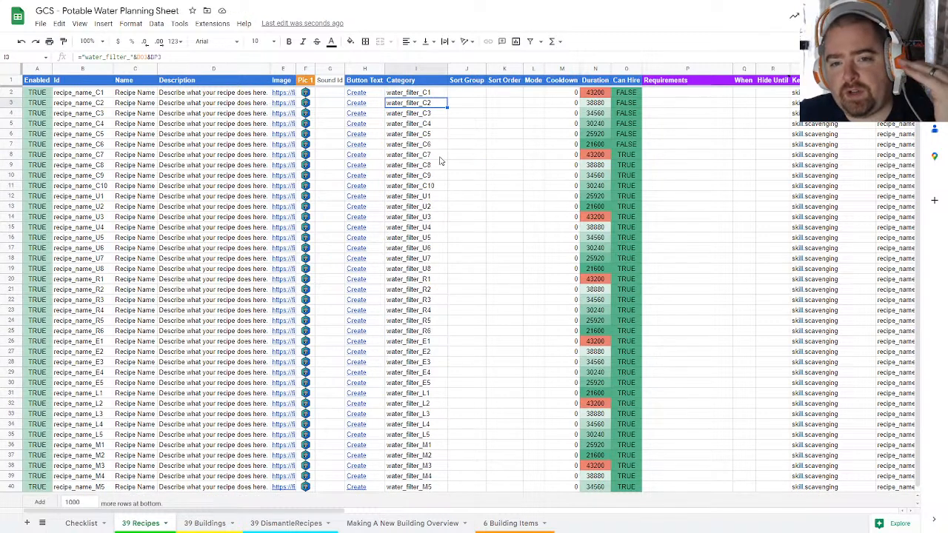
click(419, 93)
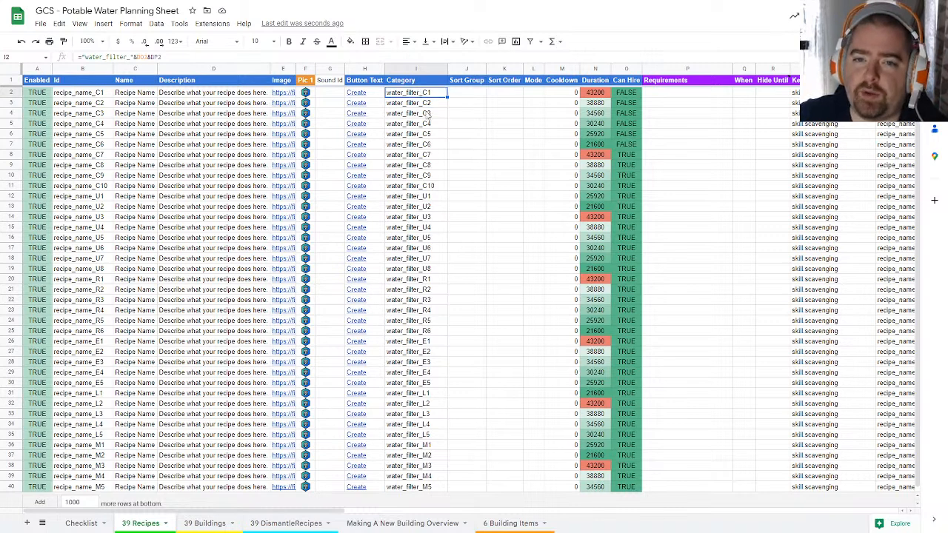
drag(430, 103, 430, 261)
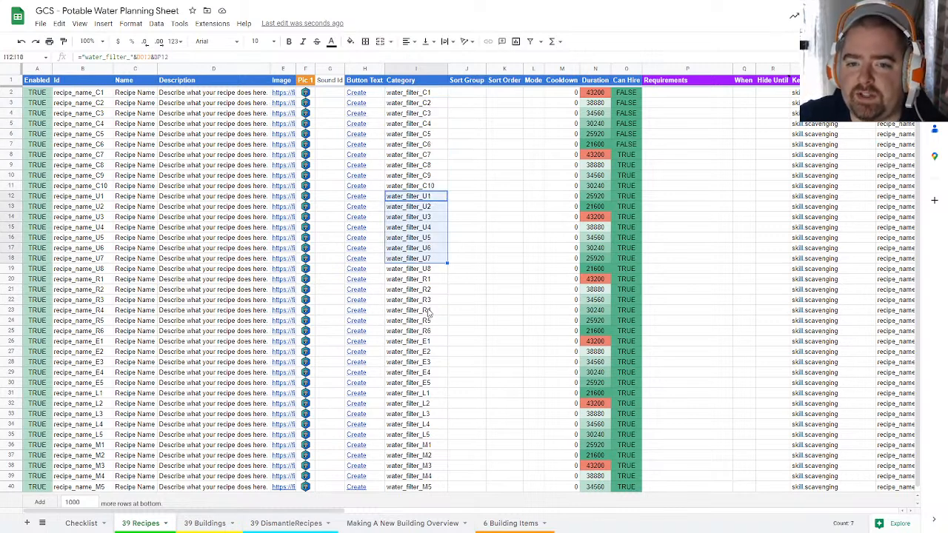
click(425, 95)
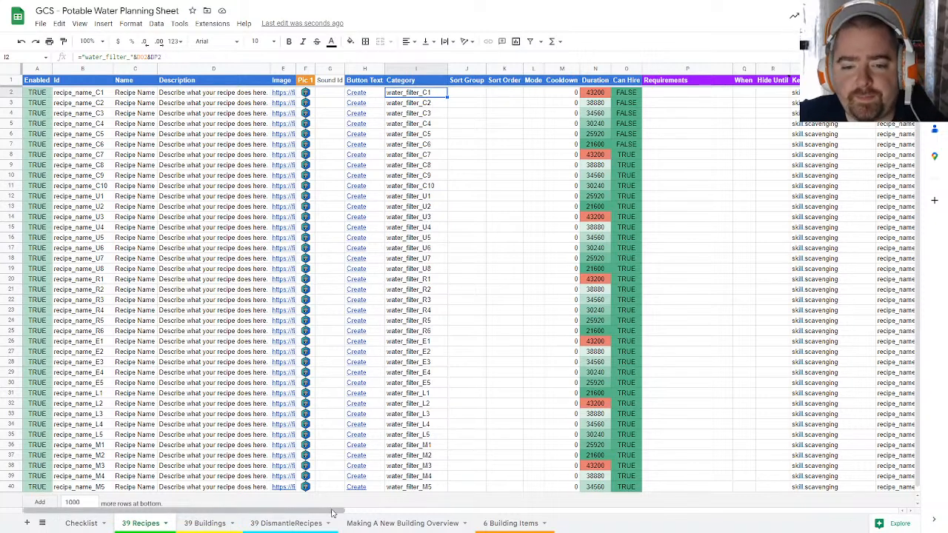
Step: Change the Id formula's prefix in B2 to "filter_potable_water_"
click(82, 98)
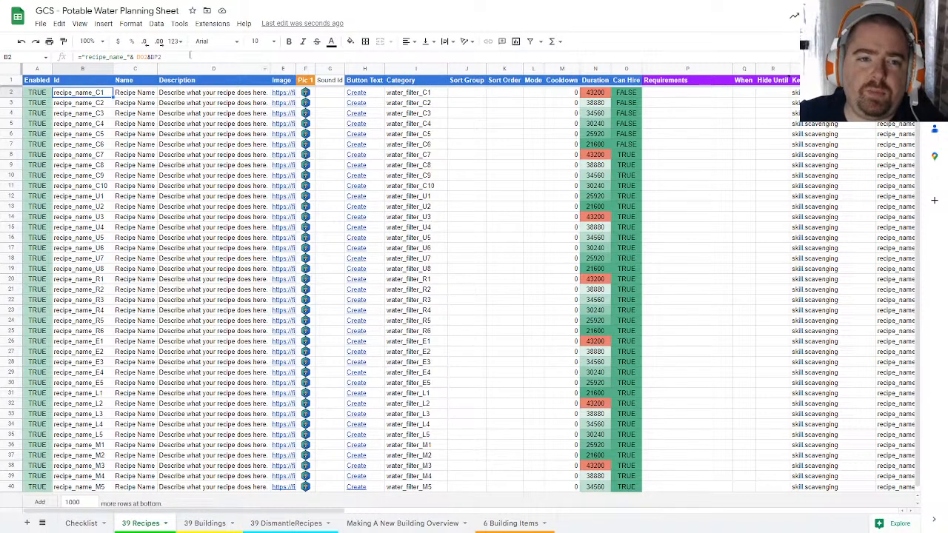
drag(128, 57, 86, 57)
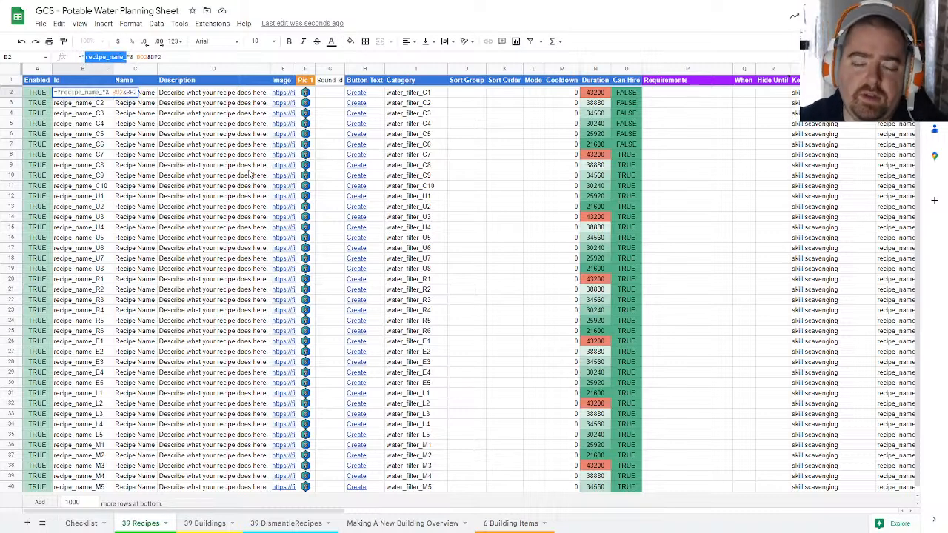
text(filter_)
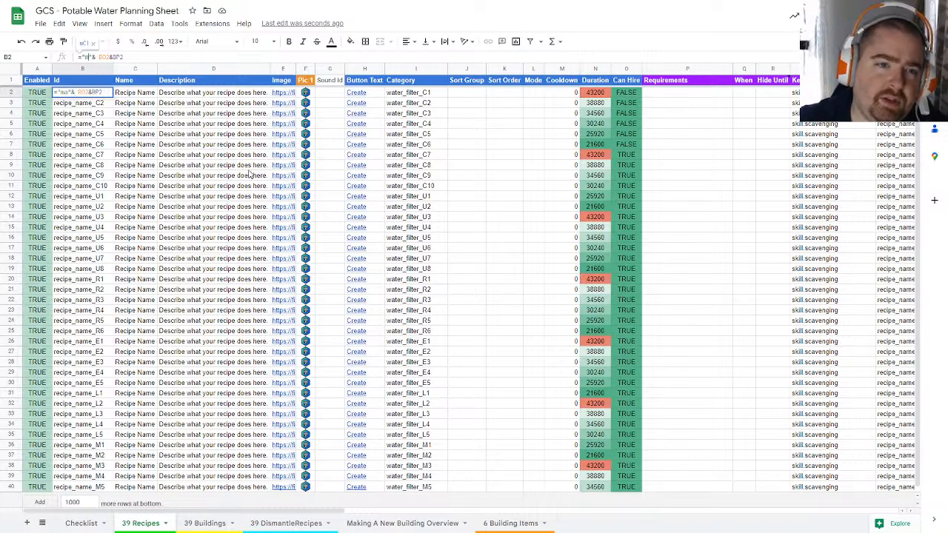
text(potable_water)
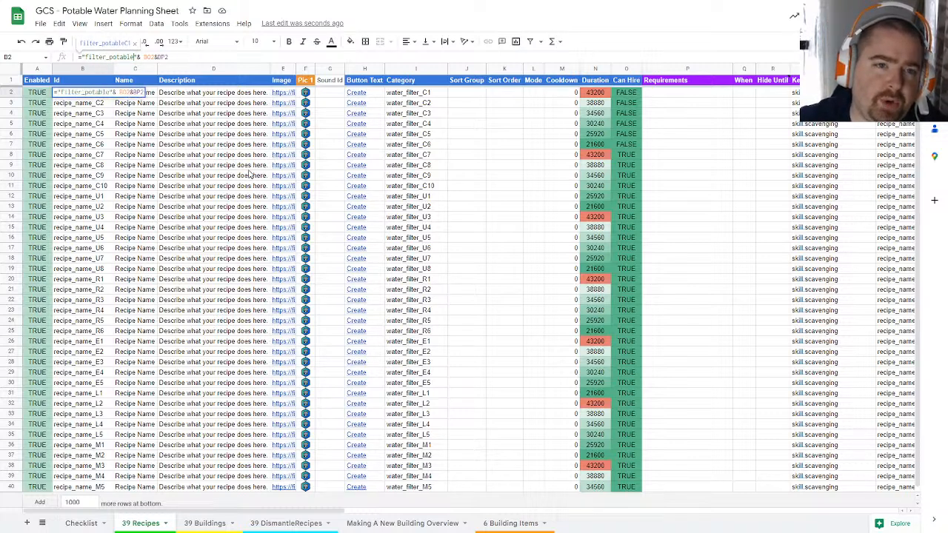
text(_)
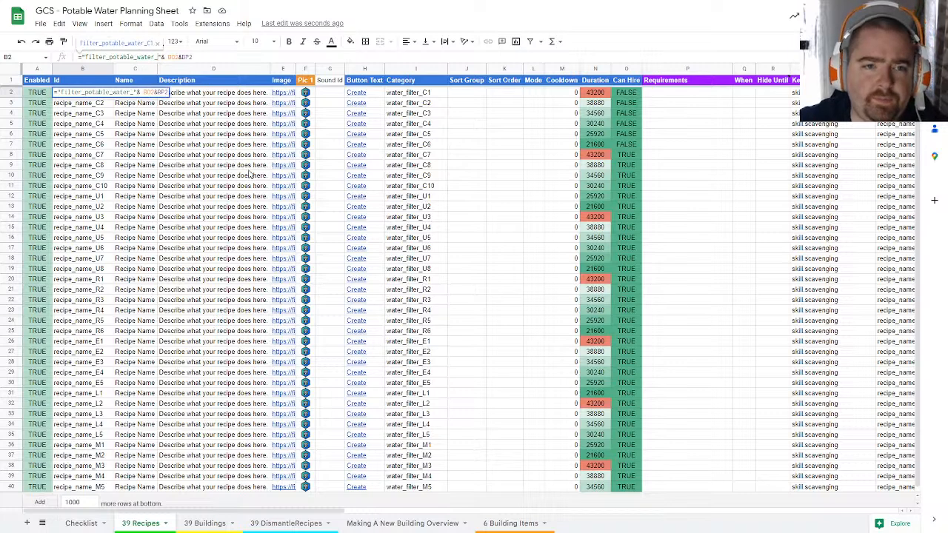
key(Return)
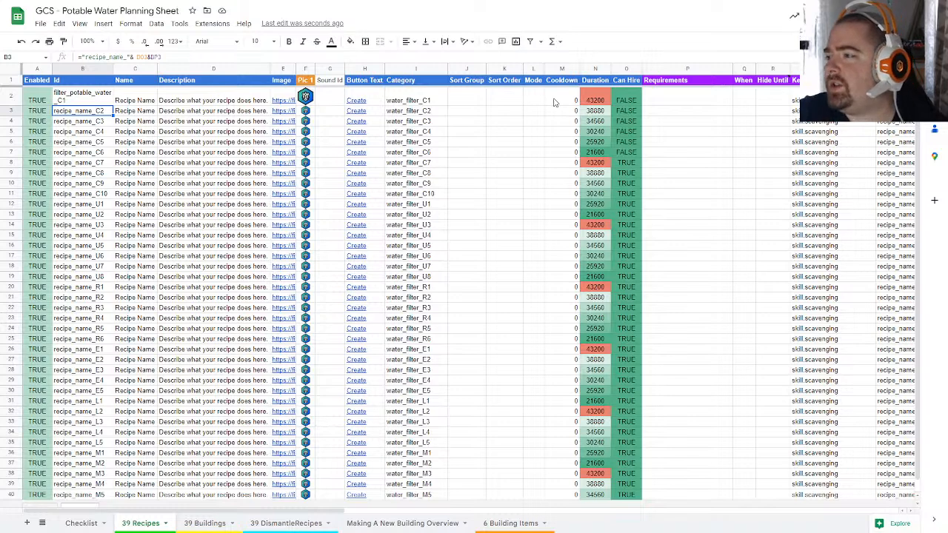
Step: Copy the Id formula from B2 into B3:B40 and widen the Id and Name columns
drag(113, 66, 132, 67)
click(120, 95)
key(ctrl+c)
click(111, 105)
key(ctrl+shift+Down)
key(ctrl+v)
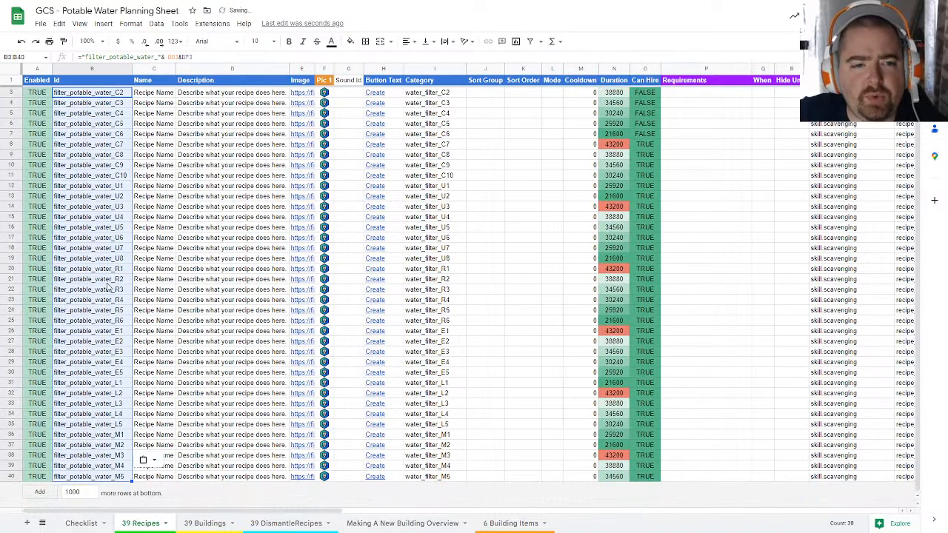
click(114, 106)
drag(90, 94, 106, 487)
drag(176, 69, 209, 72)
click(166, 93)
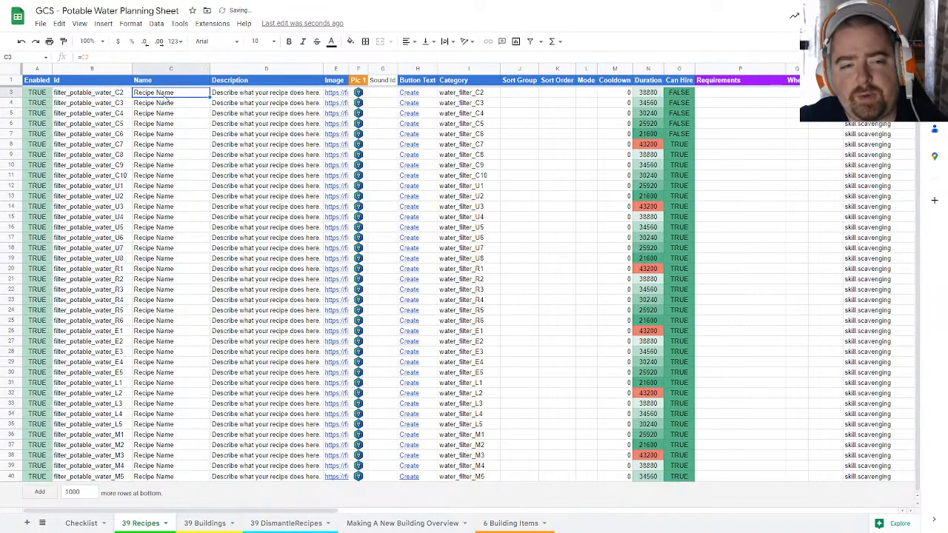
text(Filter)
key(ctrl+a)
key(BackSpace)
key(Return)
key(ctrl+z)
Step: Set the recipe name in C2 to Filter Potable Water
scroll(169, 132, up, 1)
key(Up)
text(Filter)
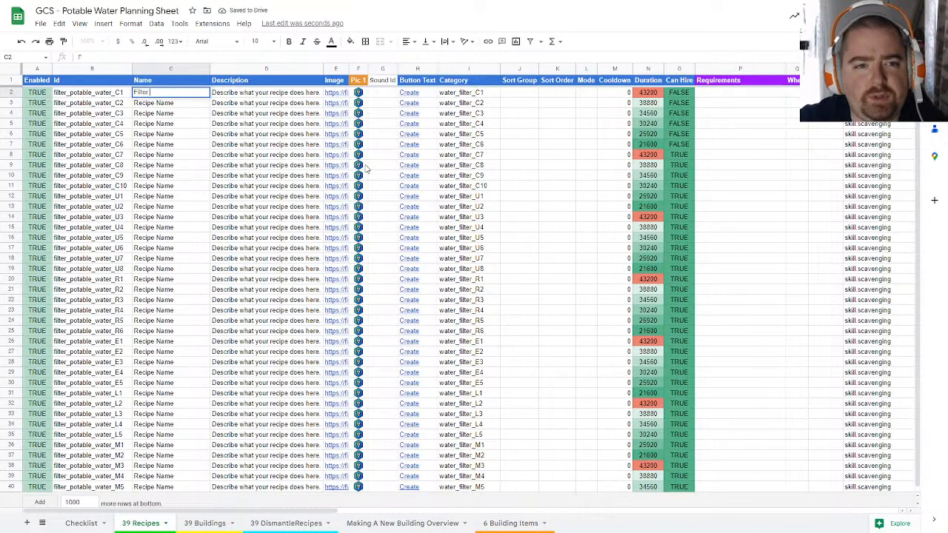
text( Potable Water)
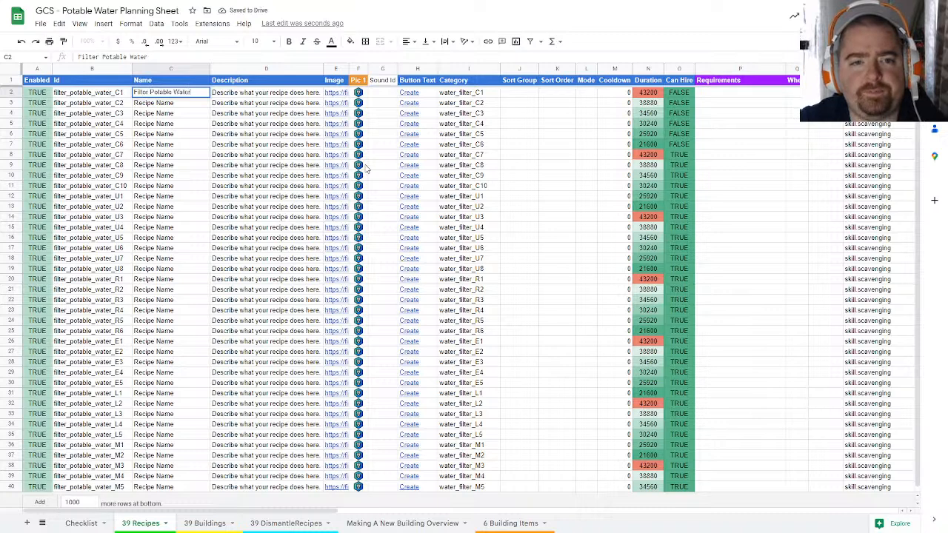
key(Return)
click(175, 92)
double_click(189, 93)
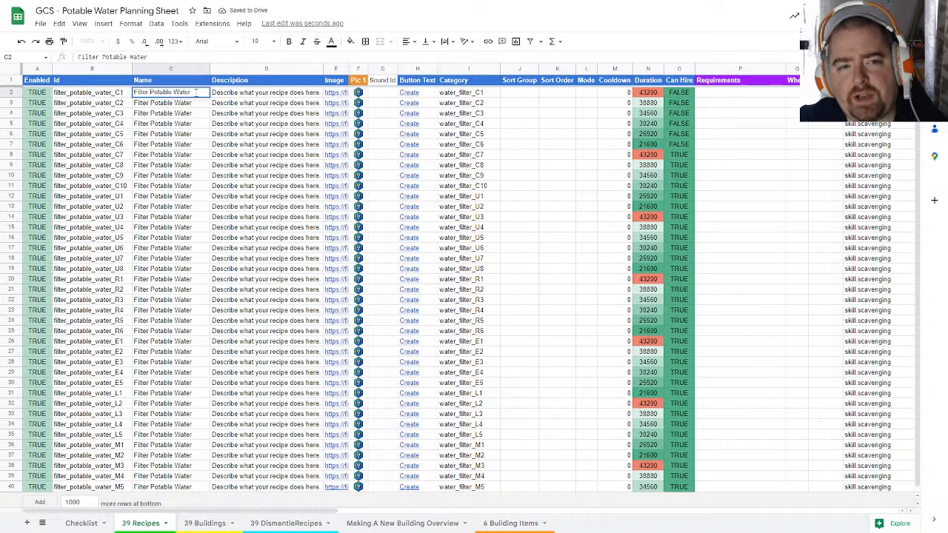
text(I)
key(Return)
drag(196, 96, 198, 503)
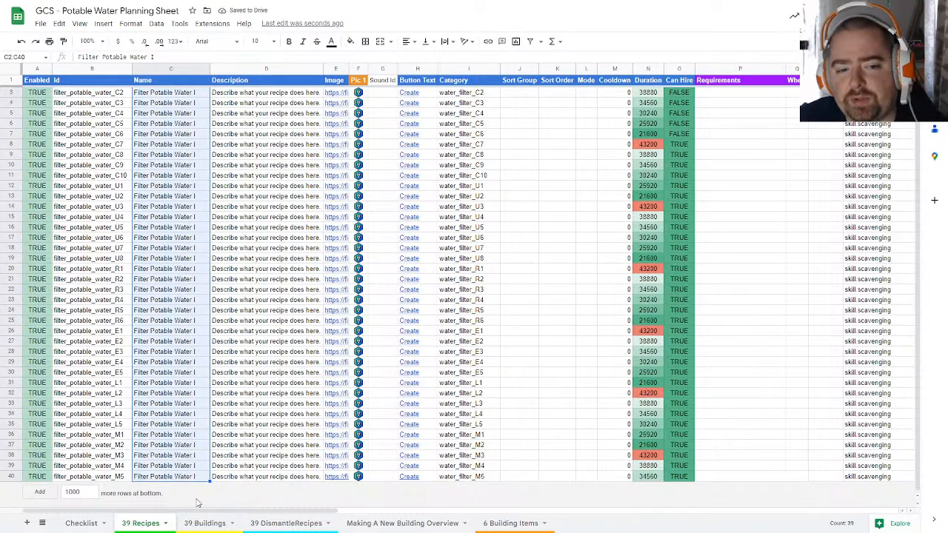
click(112, 96)
double_click(112, 96)
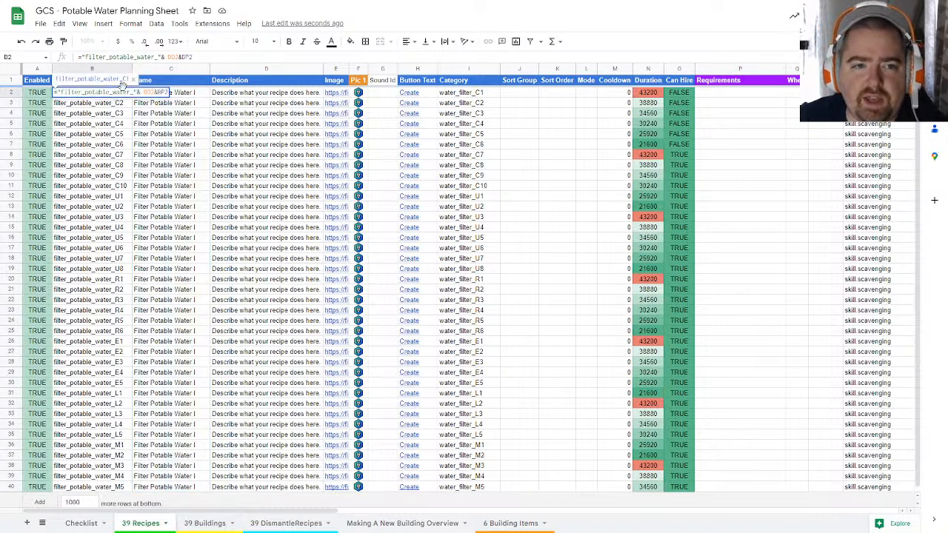
click(136, 93)
text(I_)
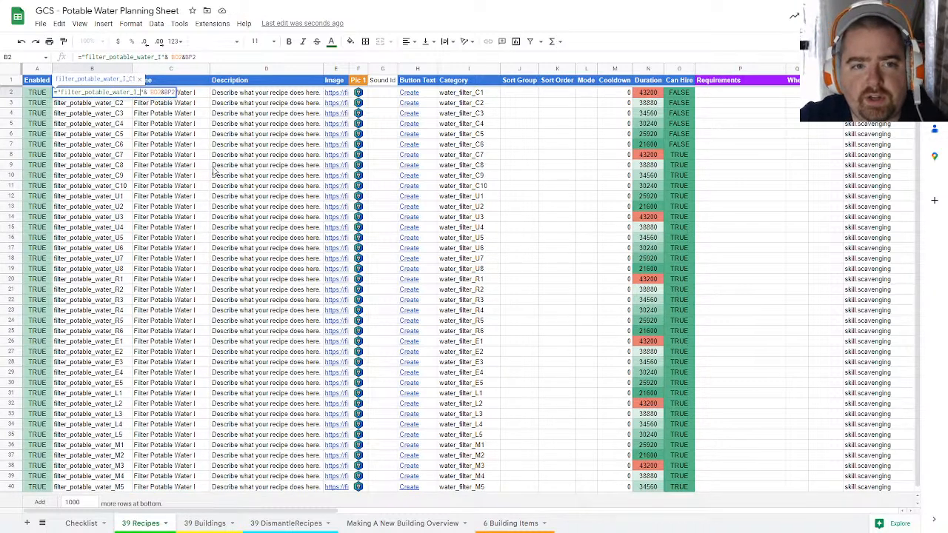
key(Return)
click(121, 94)
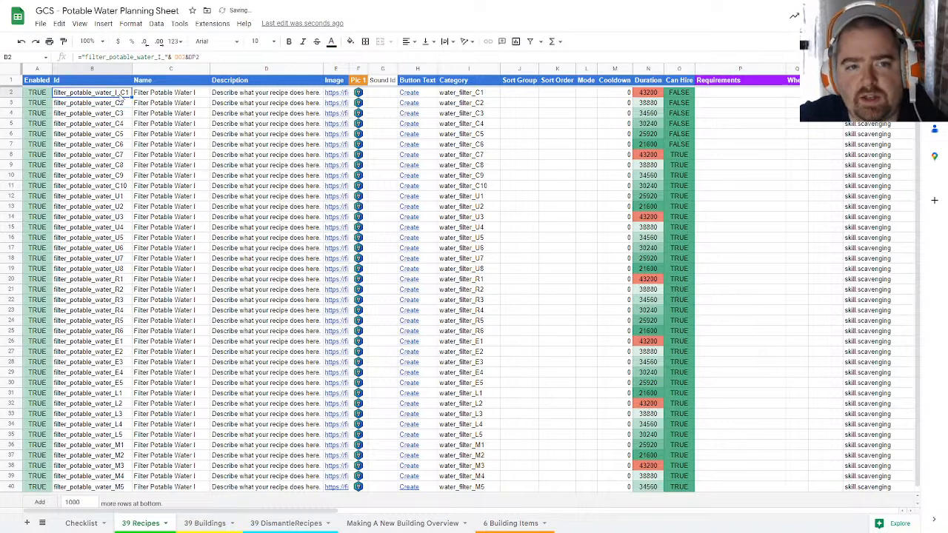
key(ctrl+z)
key(ctrl+z)
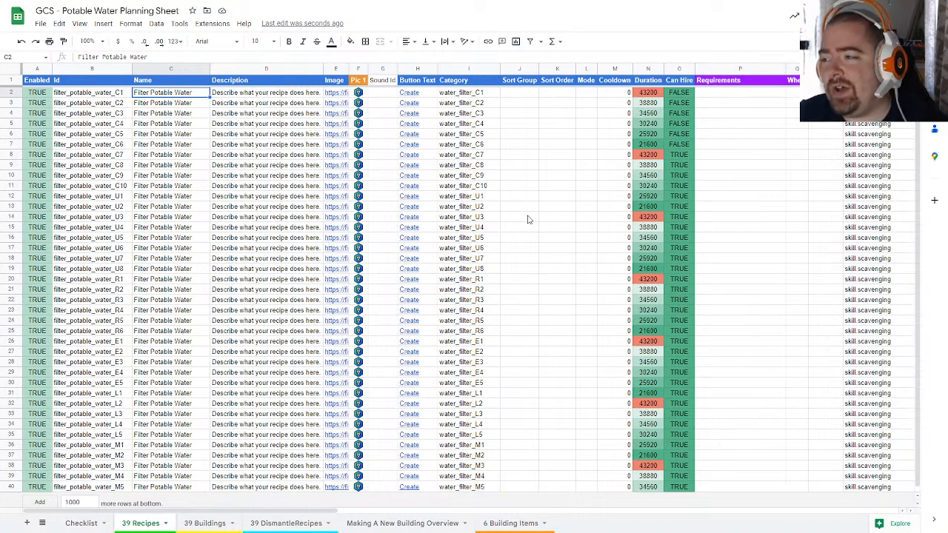
Step: Set the recipe description in D2 to "Filter water into drinking water."
click(252, 97)
triple_click(252, 98)
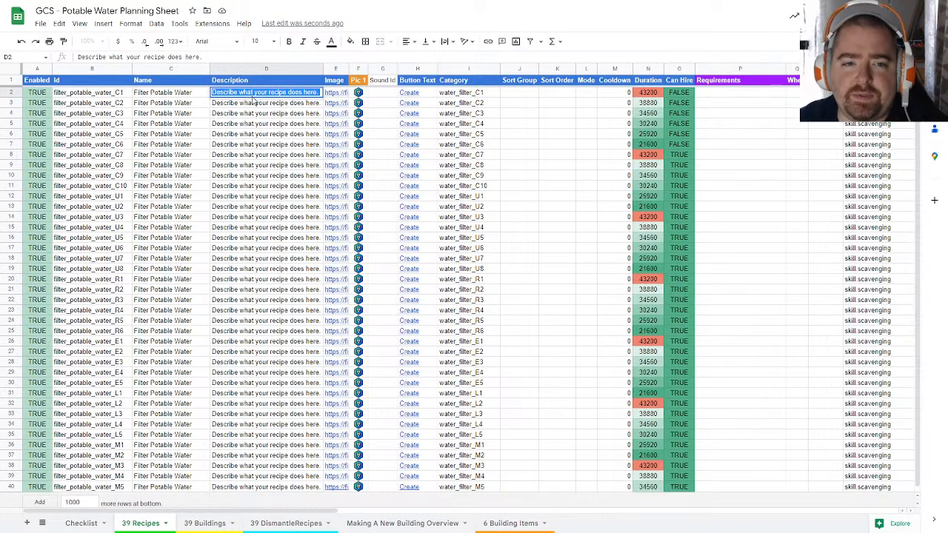
text(Filter wat)
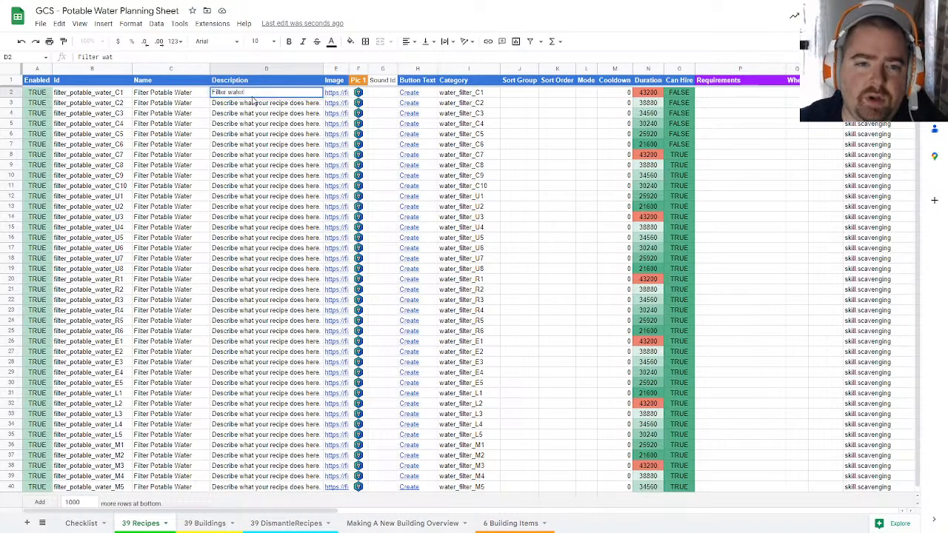
text(er into drinking water.)
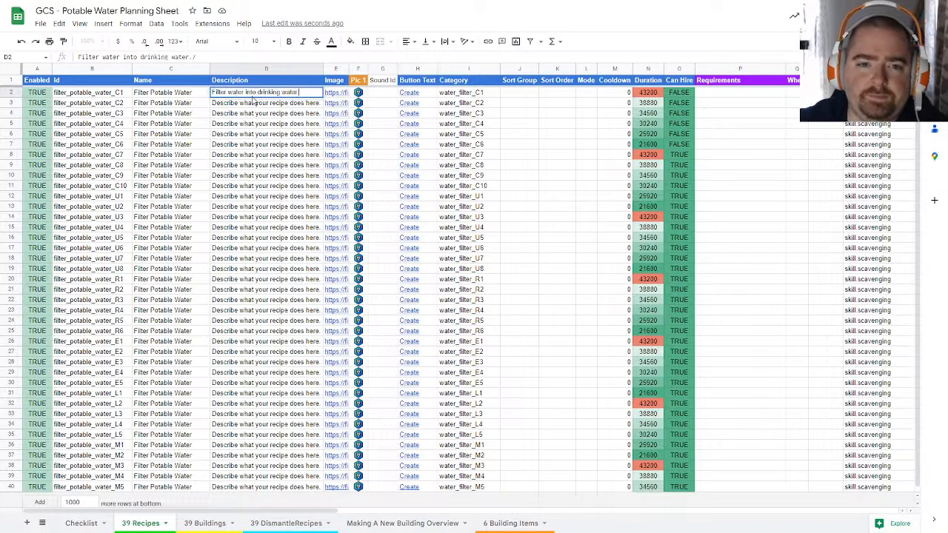
key(Return)
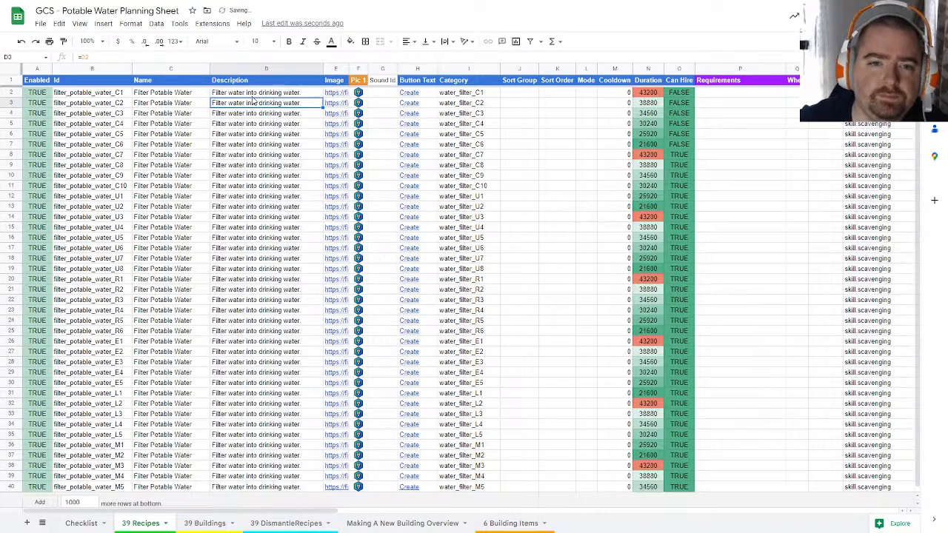
Step: Copy the potable_water item's image URL from the game data admin and paste it into E2 of the recipe sheet
click(339, 92)
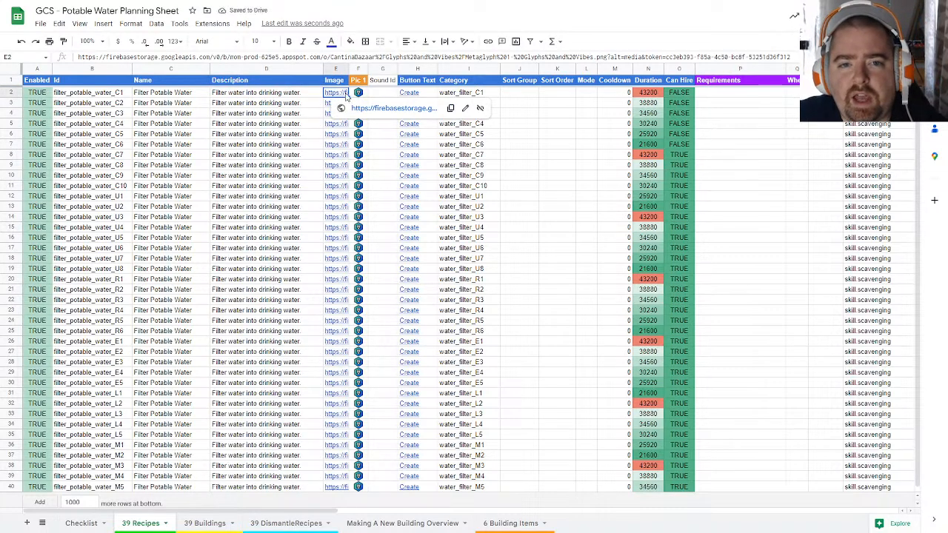
key(ctrl+Tab)
key(ctrl+Tab)
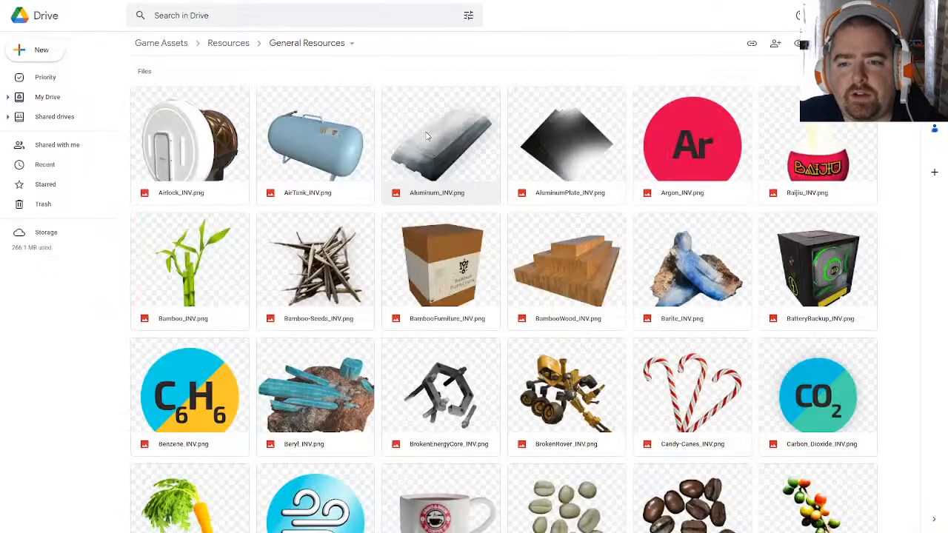
key(ctrl+Tab)
key(ctrl+Tab)
key(ctrl+Tab)
key(ctrl+Tab)
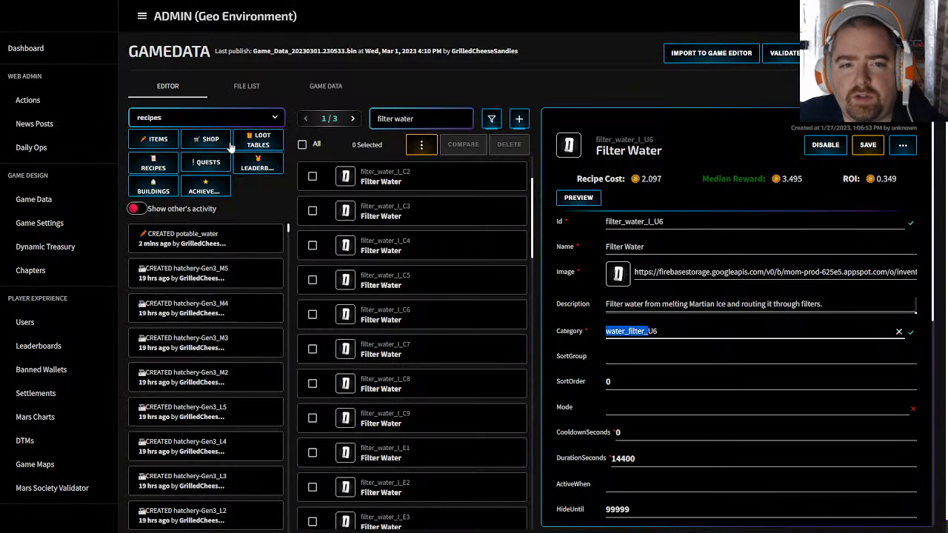
click(236, 245)
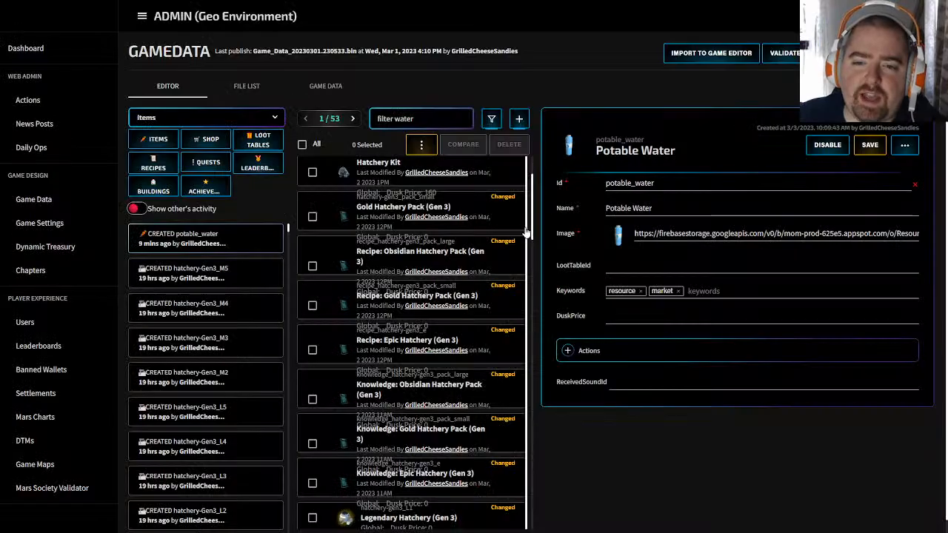
triple_click(705, 235)
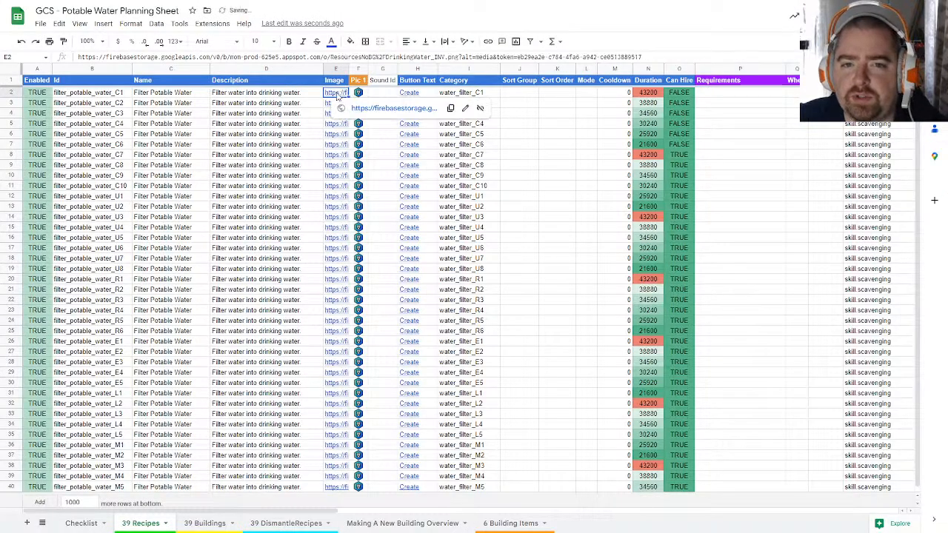
key(ctrl+v)
click(385, 239)
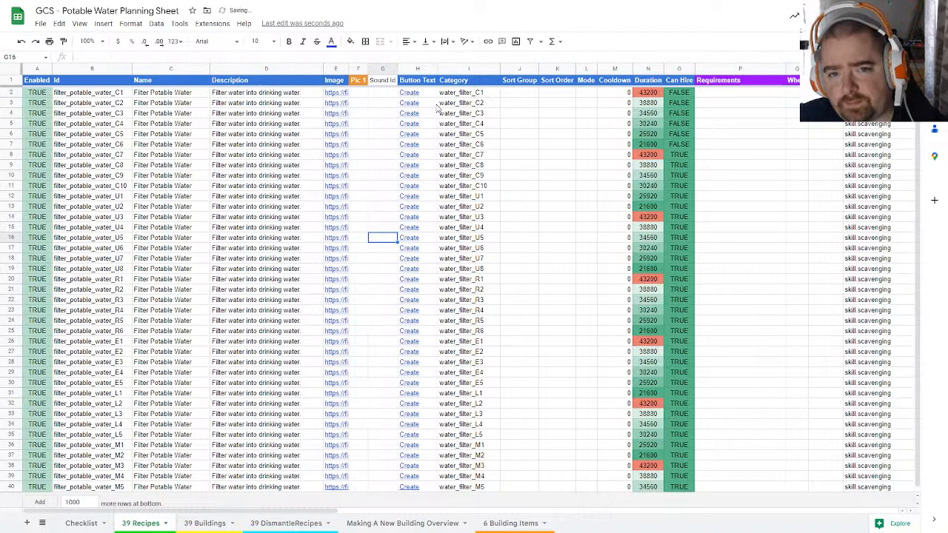
Step: Set the recipe button text in H2 to Filter and review the first recipe's image, category and duration cells
click(414, 92)
text(Filter)
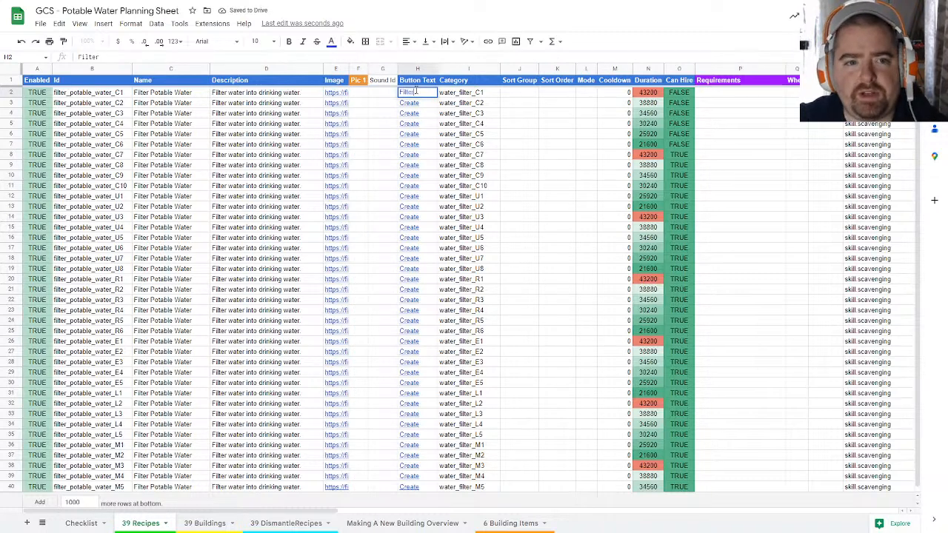
key(Return)
click(338, 94)
click(362, 94)
click(465, 93)
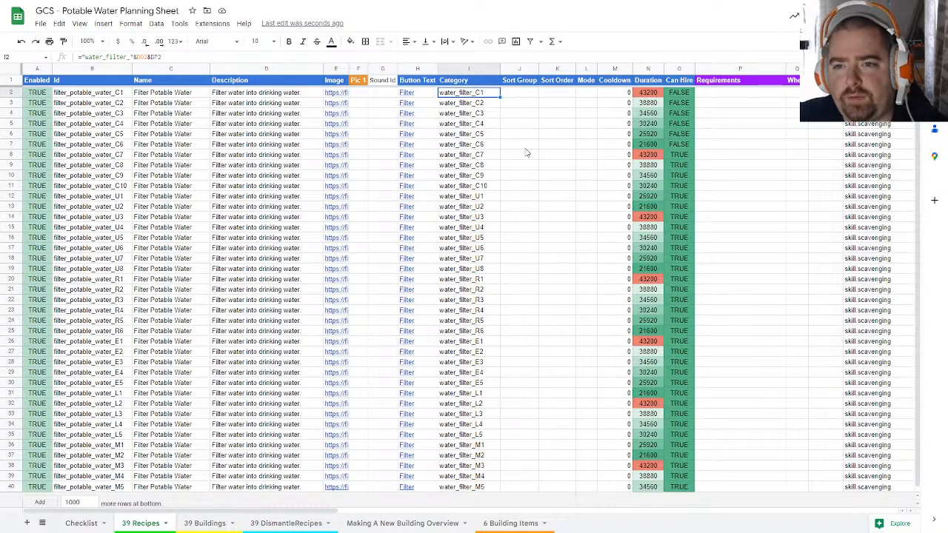
click(656, 94)
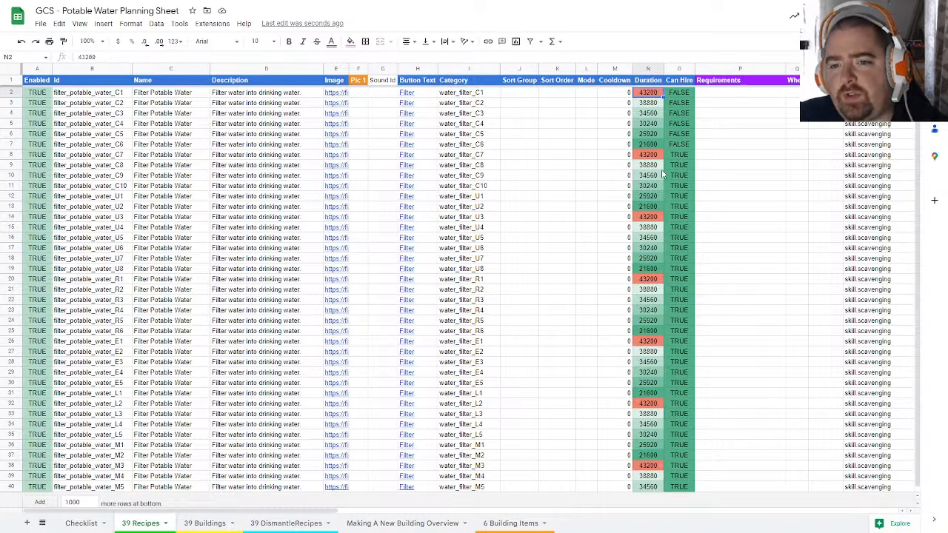
Step: Set Can Hire in O2 to True and make O3 reference O2
click(690, 93)
text(True)
key(Return)
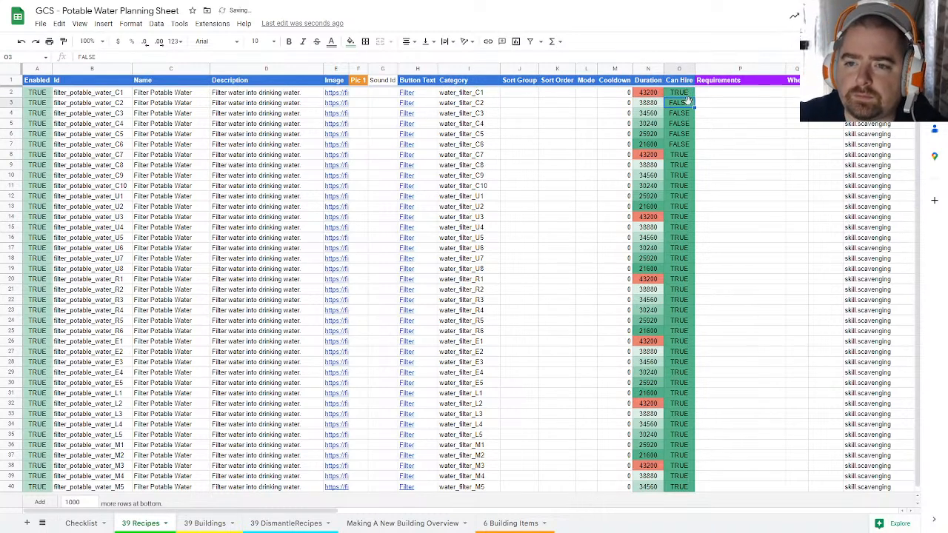
text(=)
click(688, 93)
key(Return)
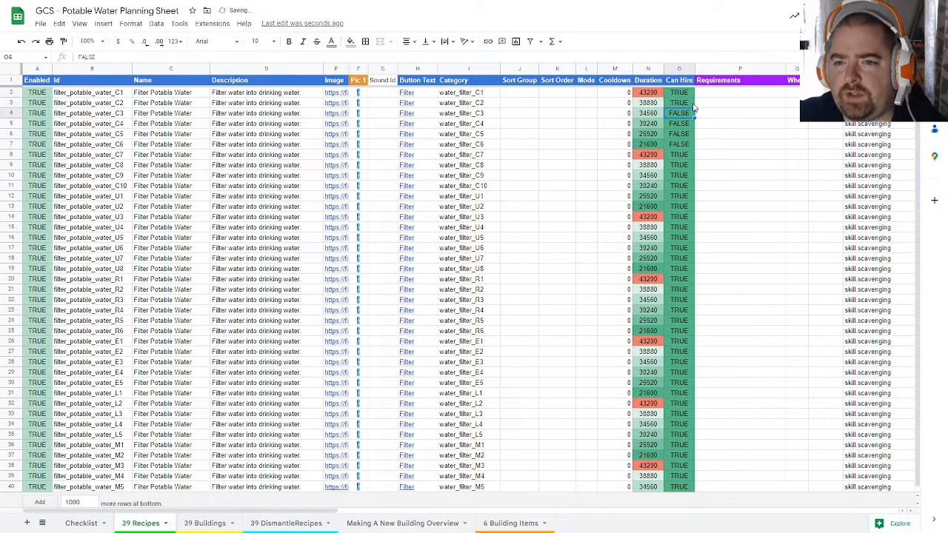
Step: Copy the Can Hire formula from O3 into O4:O40 and check the column
click(716, 111)
click(692, 101)
key(ctrl+c)
drag(688, 113, 688, 486)
key(ctrl+v)
click(677, 95)
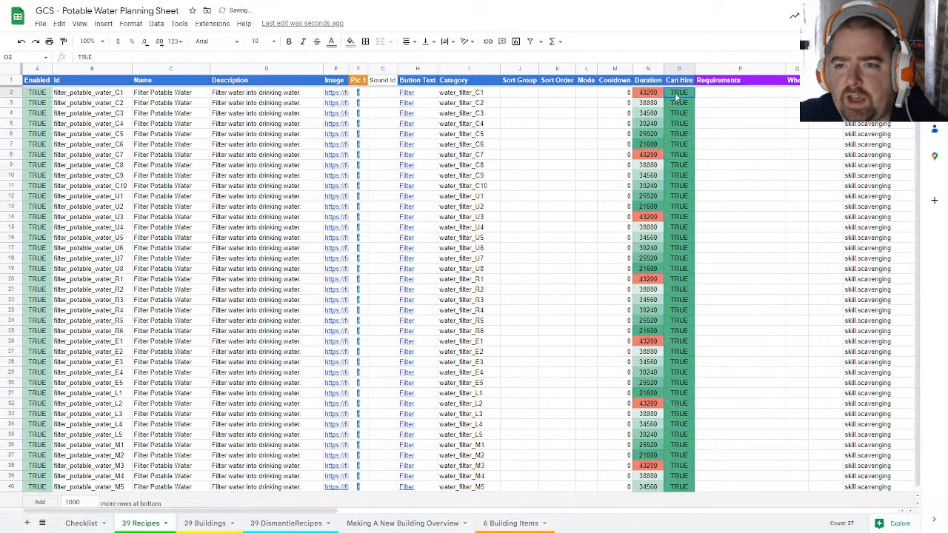
drag(682, 104, 688, 487)
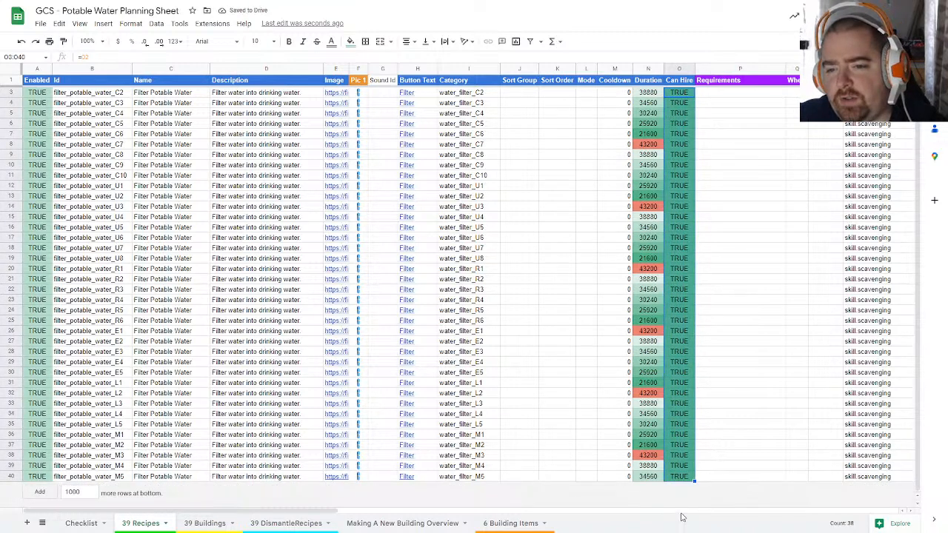
click(676, 95)
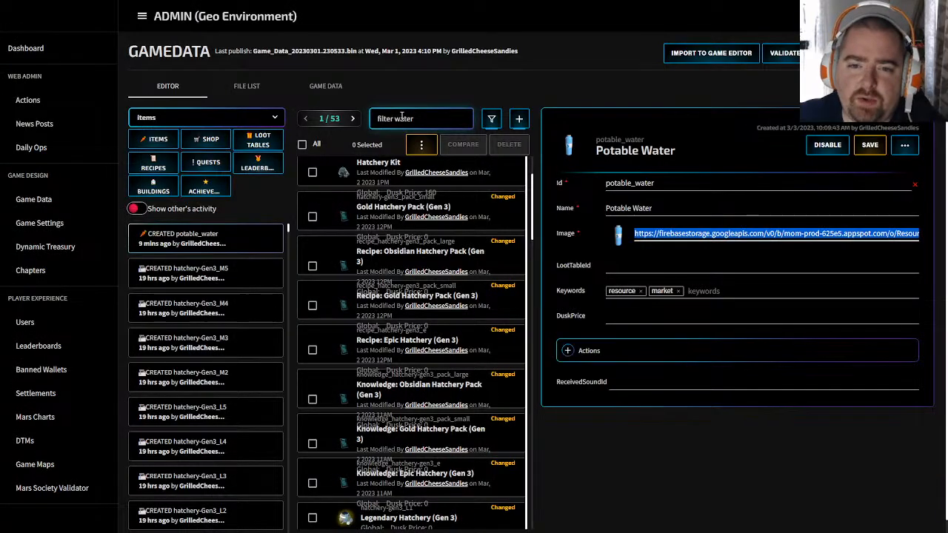
Step: Switch to the game and examine the durations of the Water Filter (Gen 2) building's Filter Water recipes
click(158, 165)
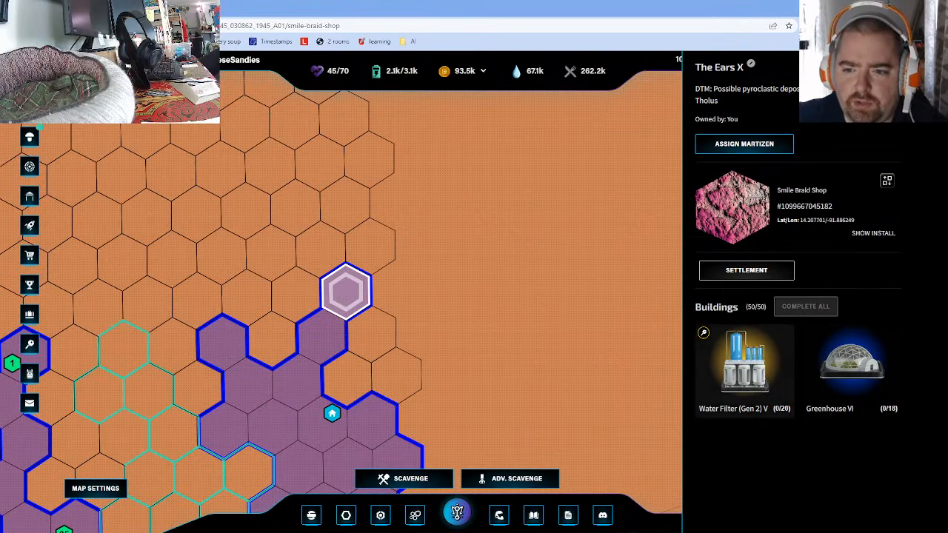
click(744, 363)
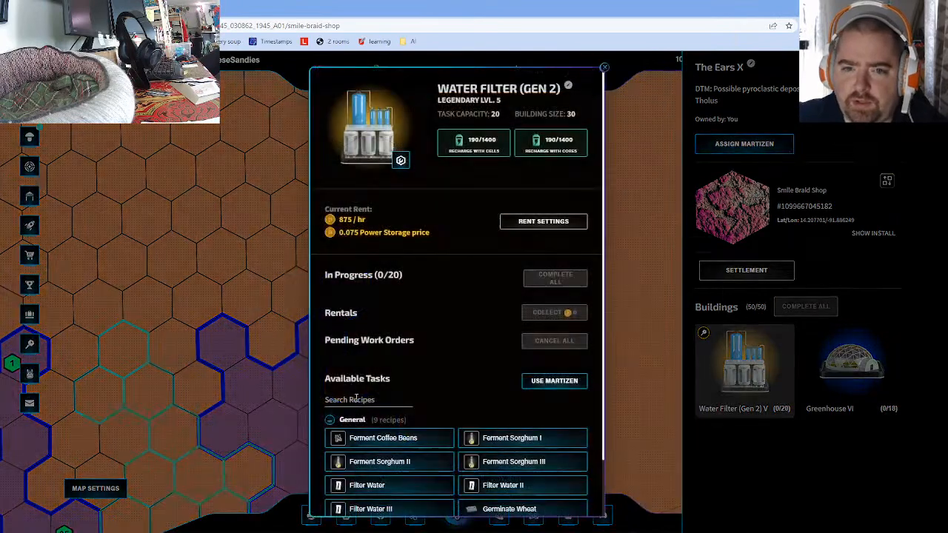
scroll(378, 416, down, 1)
click(363, 420)
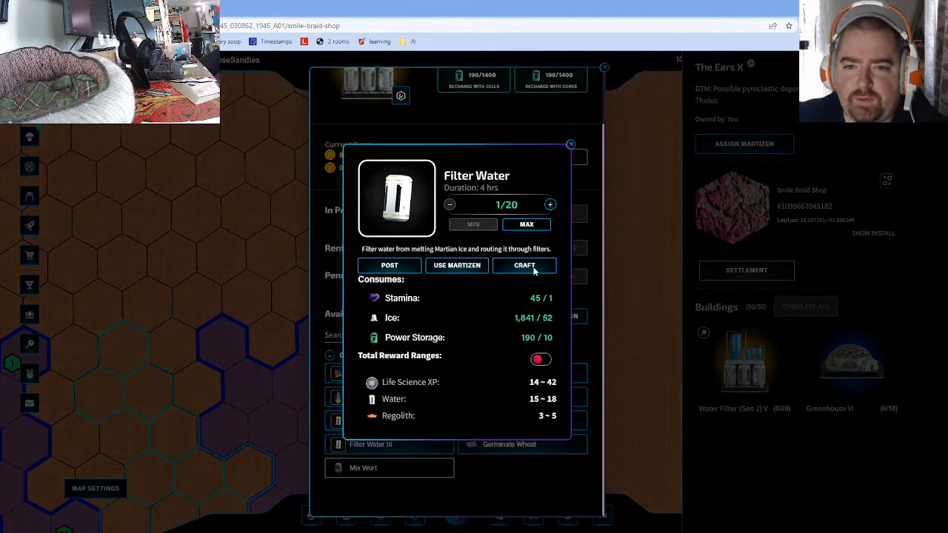
click(462, 452)
click(496, 429)
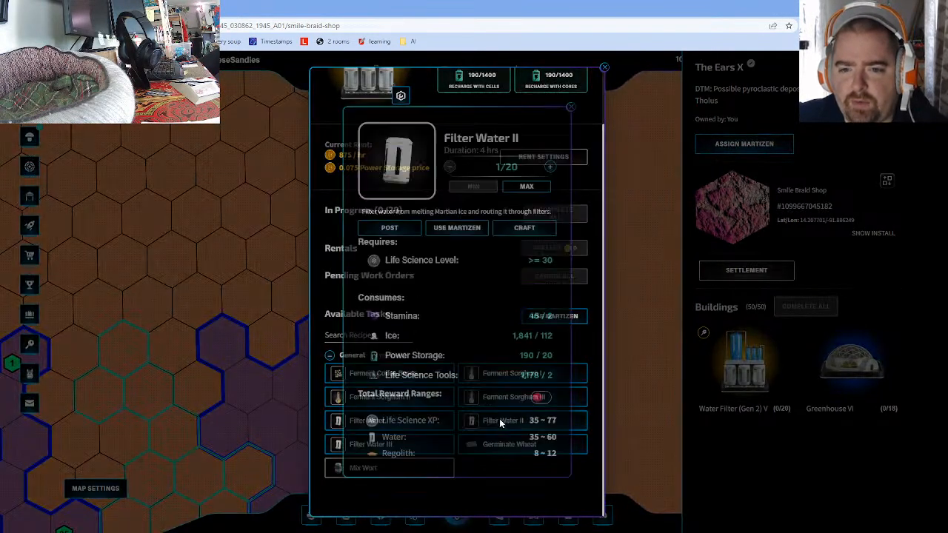
click(426, 483)
click(395, 447)
click(595, 302)
scroll(409, 319, up, 2)
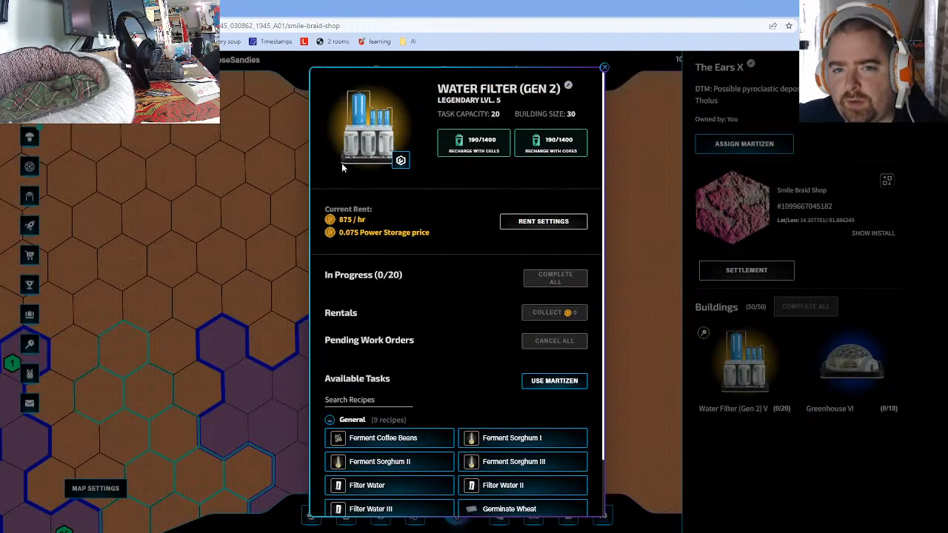
click(257, 214)
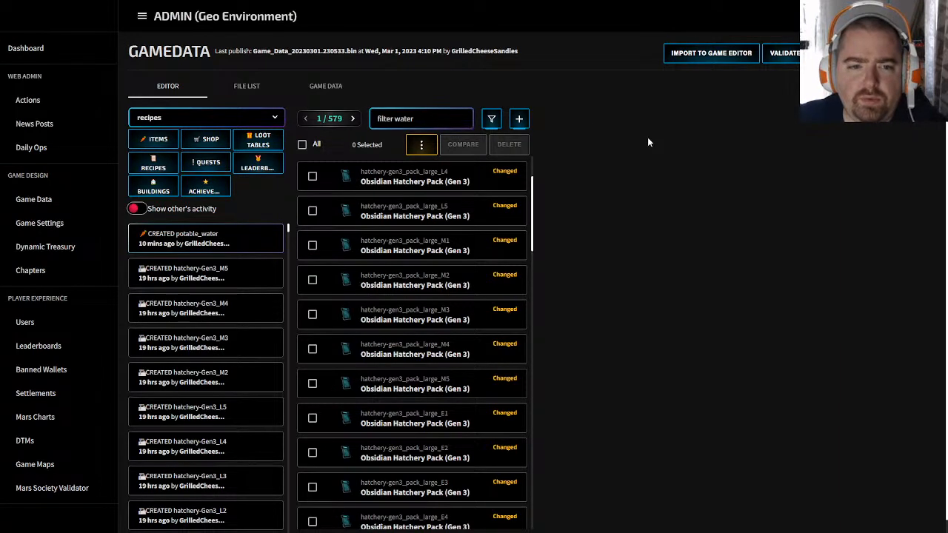
Step: Return to the planning sheet and paste the duration 14400 into N11 for the C10 recipe
key(ctrl+Tab)
click(646, 94)
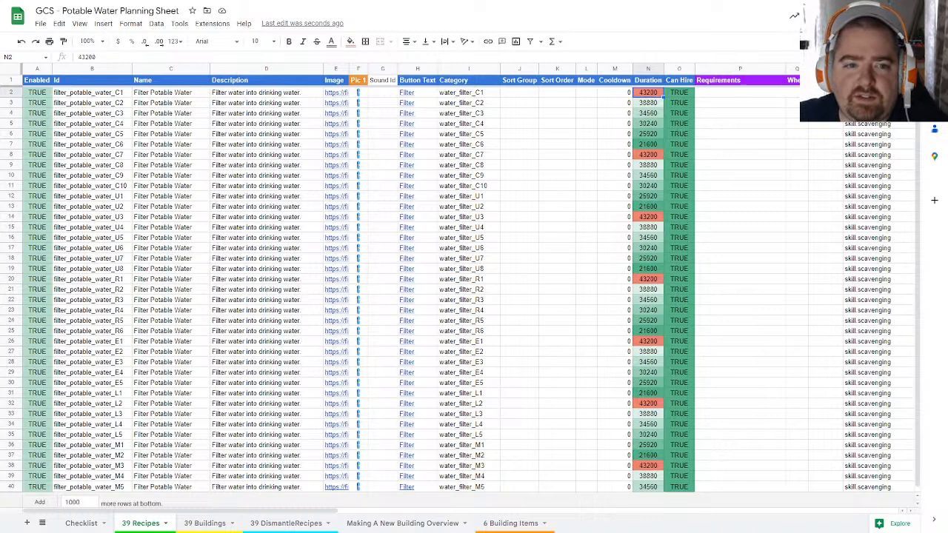
click(651, 186)
key(ctrl+v)
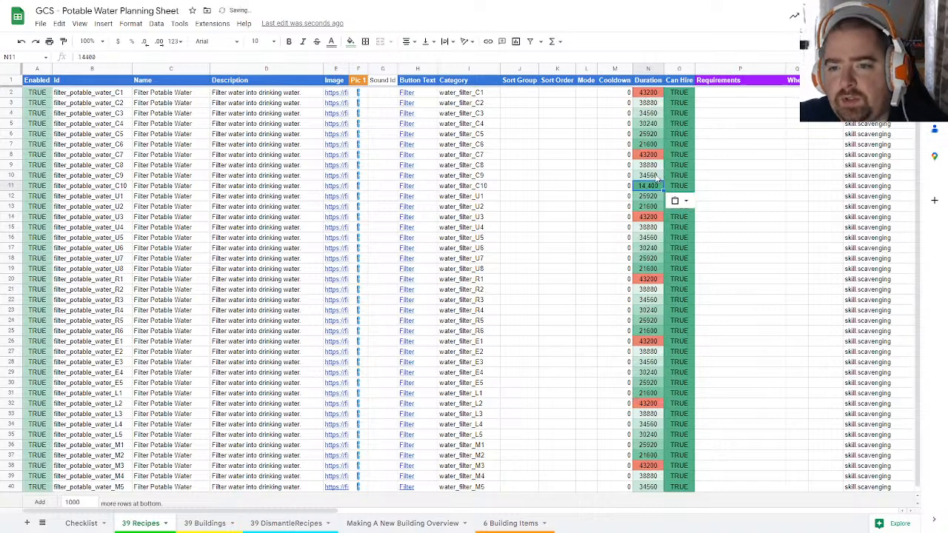
click(656, 177)
click(653, 186)
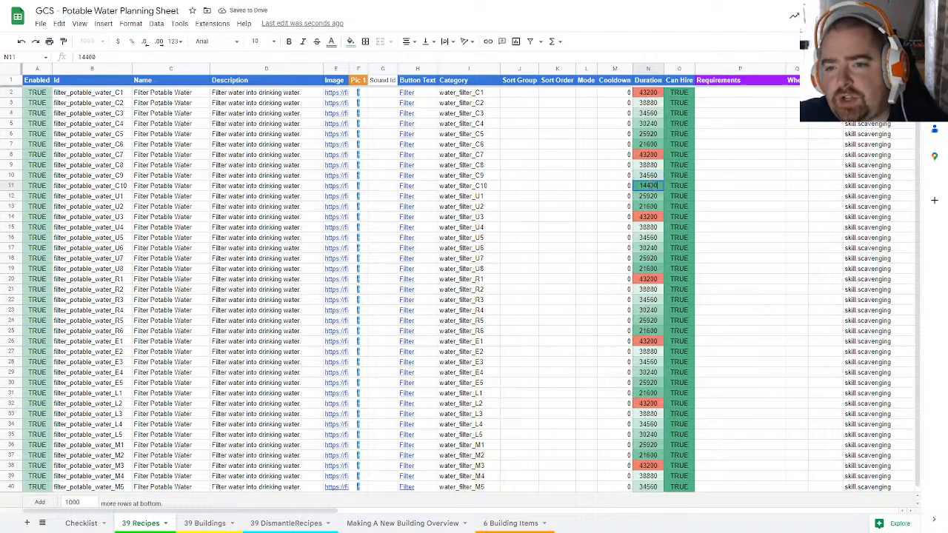
click(659, 196)
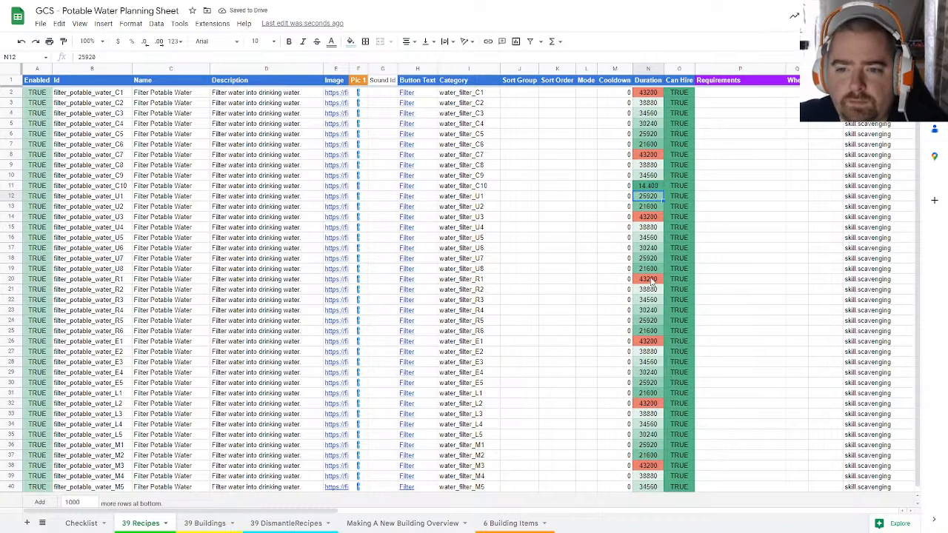
click(653, 189)
Step: Set the Duration of the C1 recipe in N2 to 28800
click(648, 94)
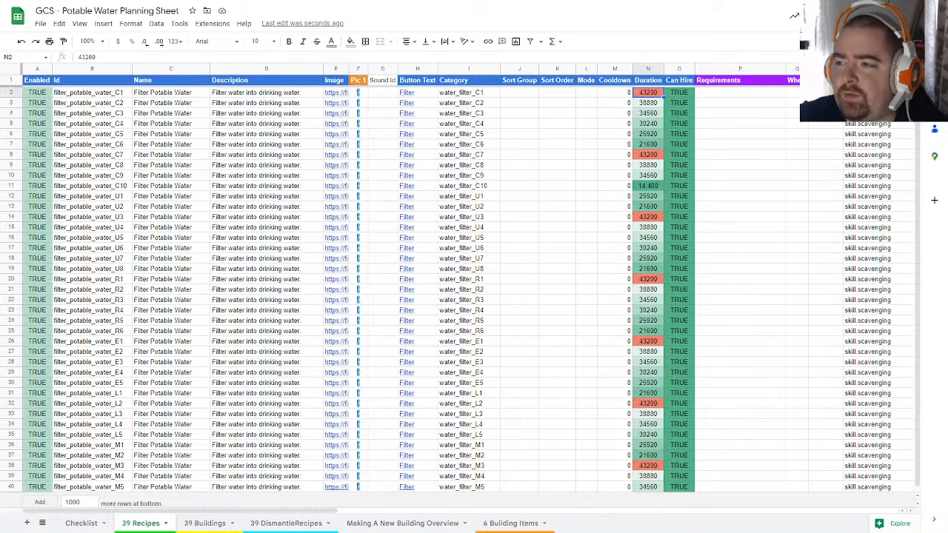
text(28800)
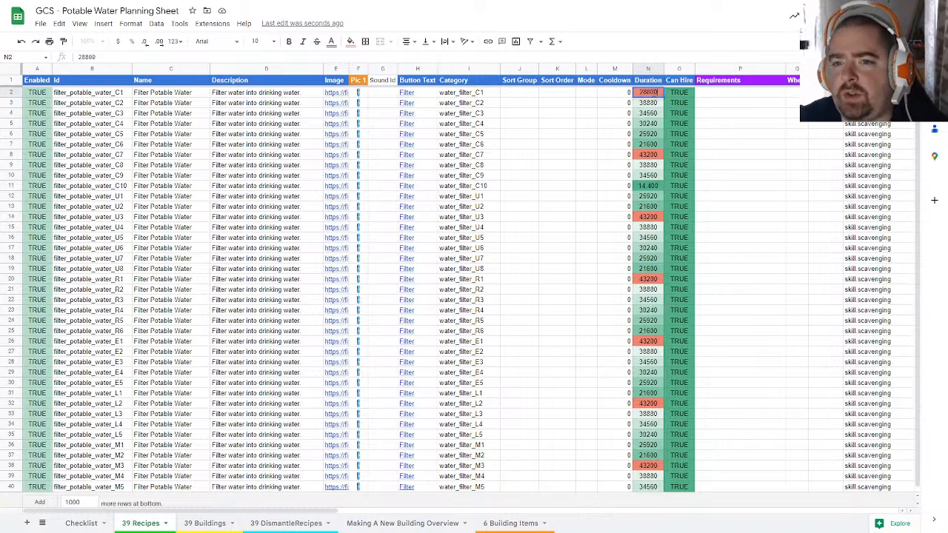
key(Return)
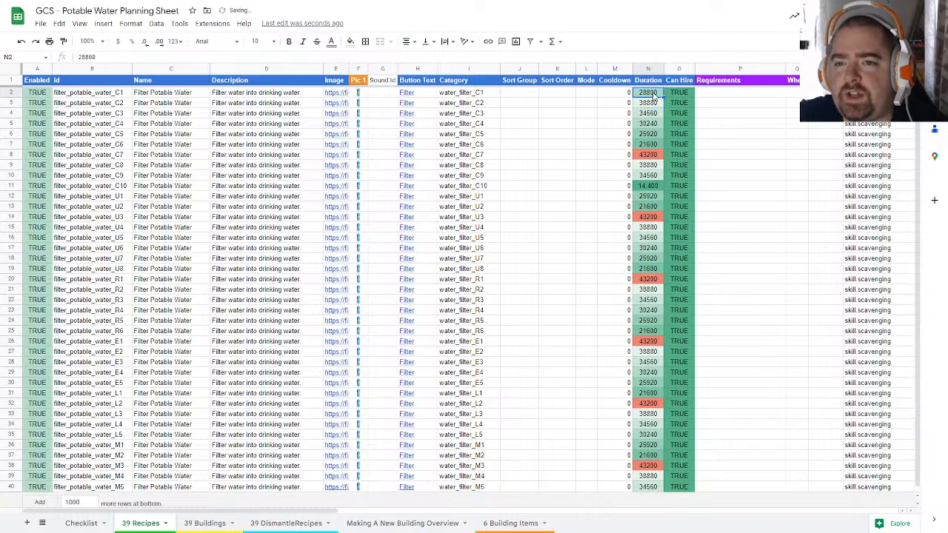
drag(653, 105, 655, 149)
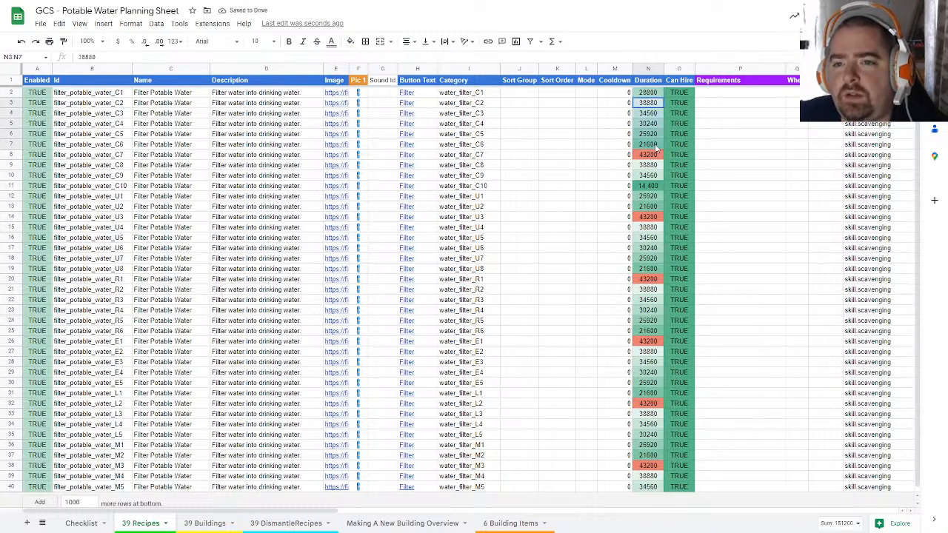
click(656, 95)
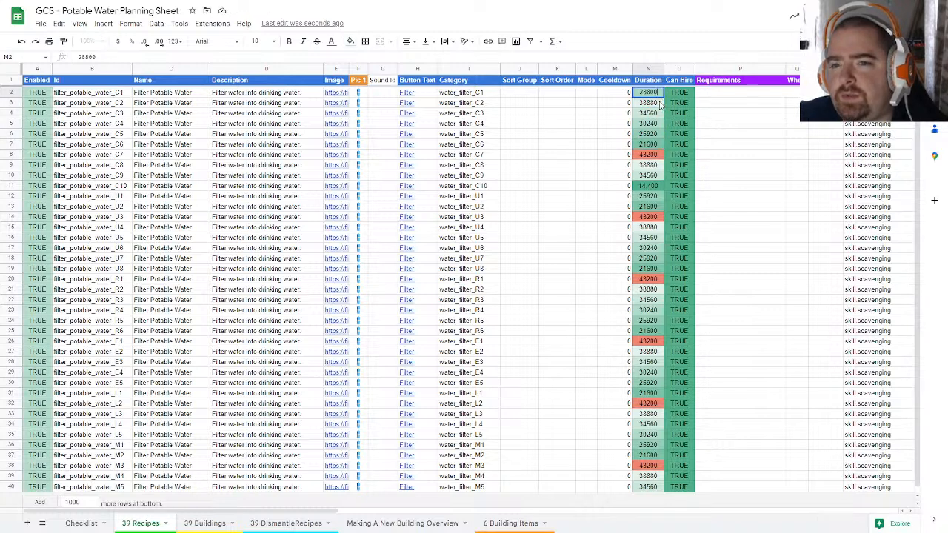
Step: Clear the Duration values of recipes C2 to C9 in N3:N10
click(652, 155)
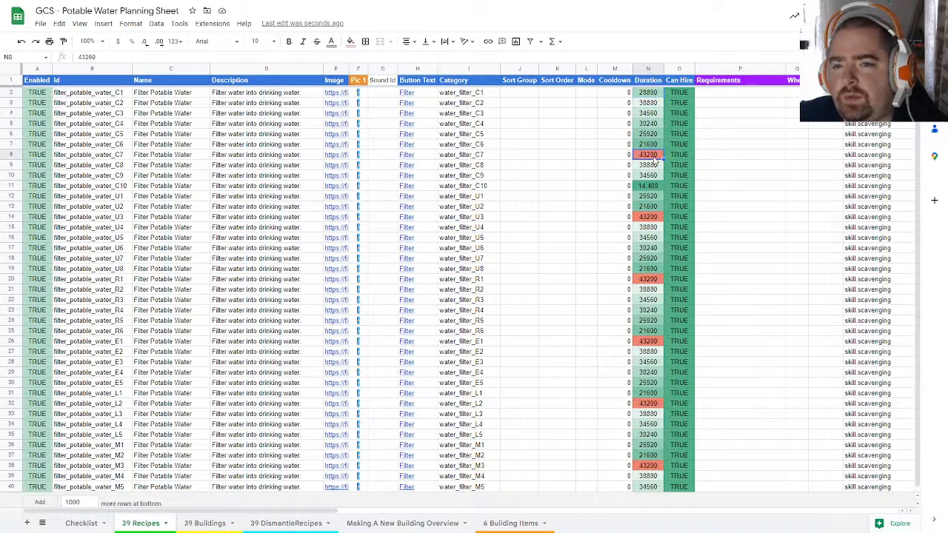
drag(651, 175, 646, 109)
key(Delete)
key(Up)
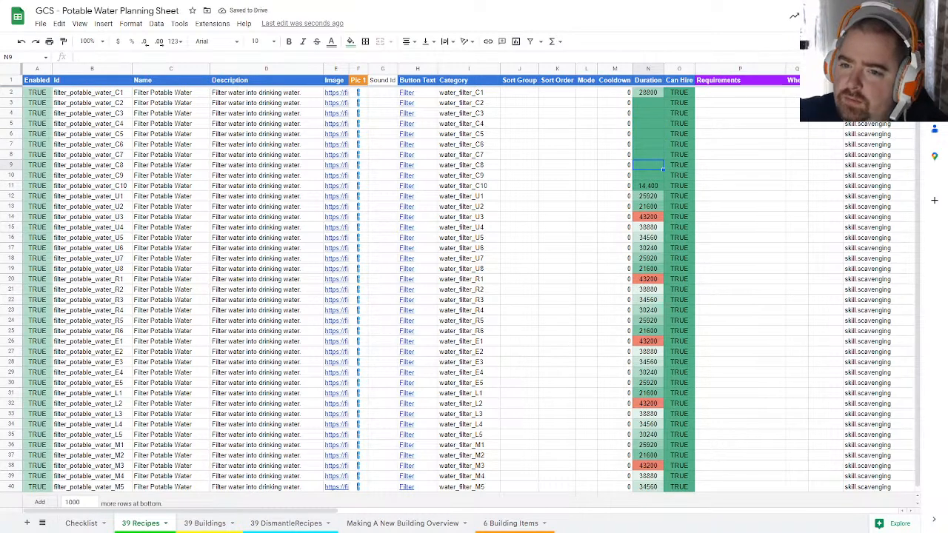
double_click(654, 186)
click(646, 155)
click(654, 95)
click(656, 105)
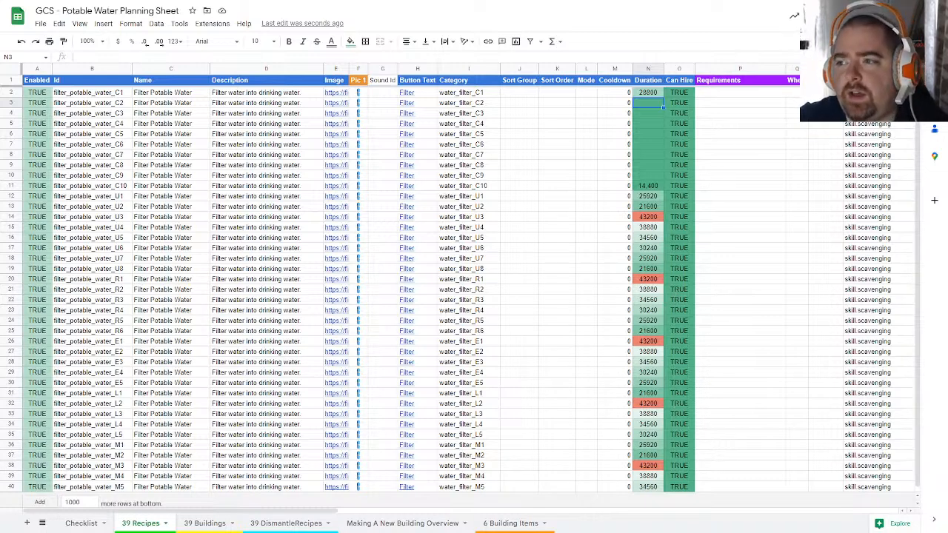
Step: Set the Duration of C9 in N10 to 16800 and of C8 in N9 to 19200
click(648, 176)
text(16800)
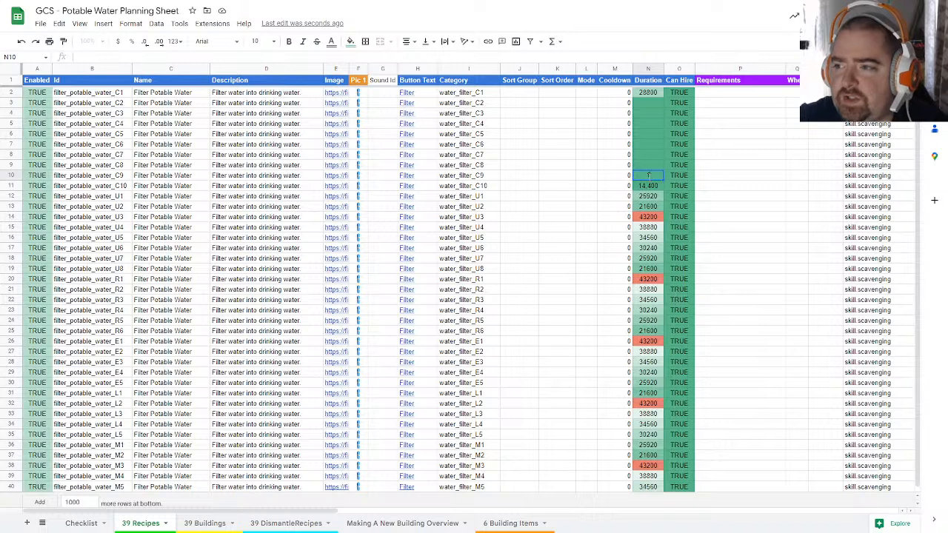
key(Return)
key(Up)
key(Up)
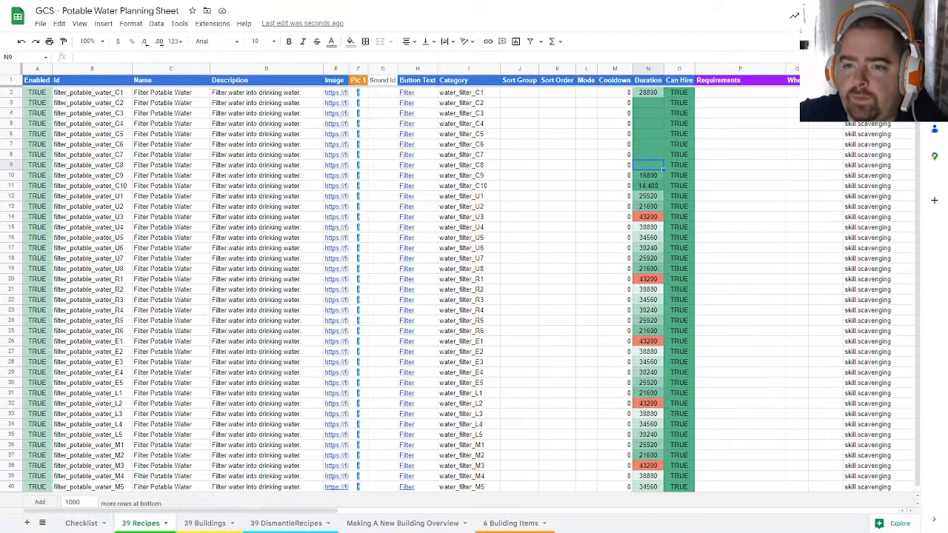
text(19200)
key(Up)
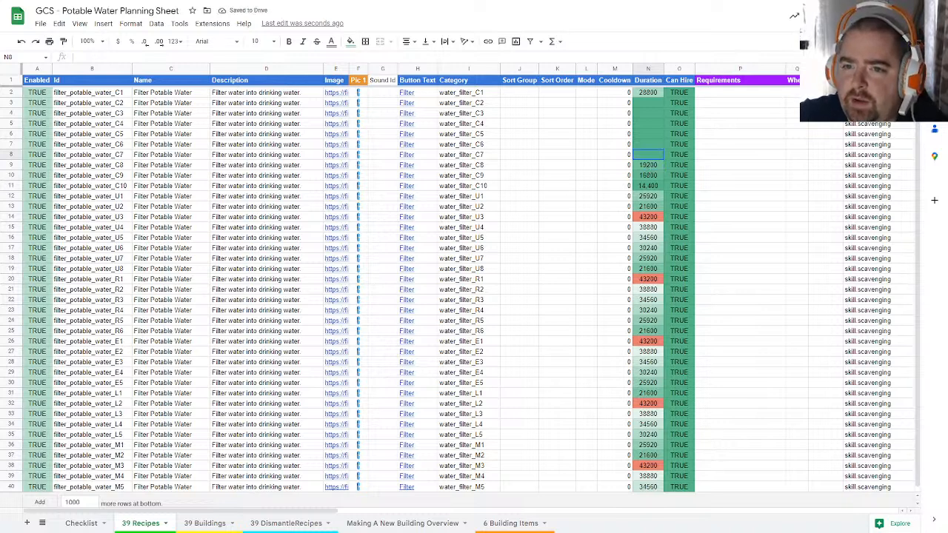
Step: Set the Duration of C7 in N8 to 21600 and of C6 in N7 to 24000
text(21600)
key(Return)
key(Up)
key(Up)
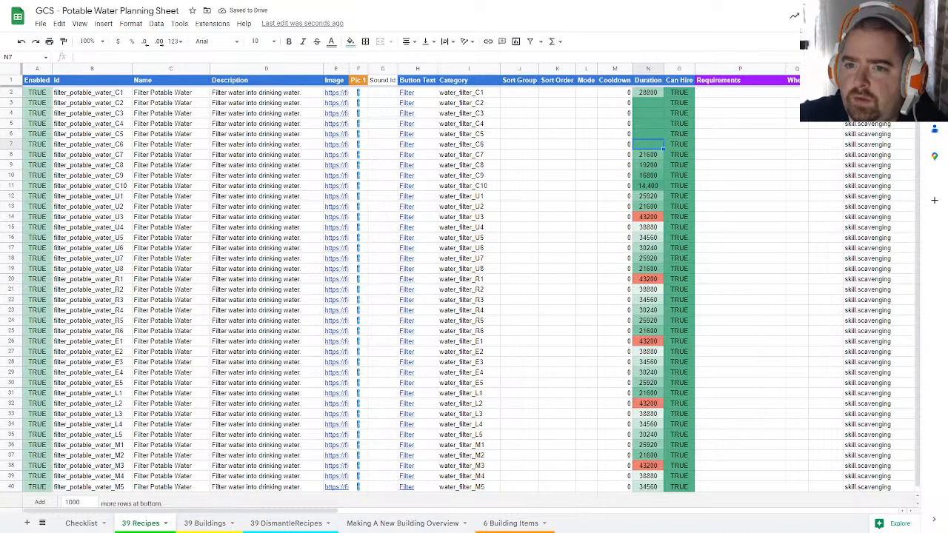
text(2400)
key(Return)
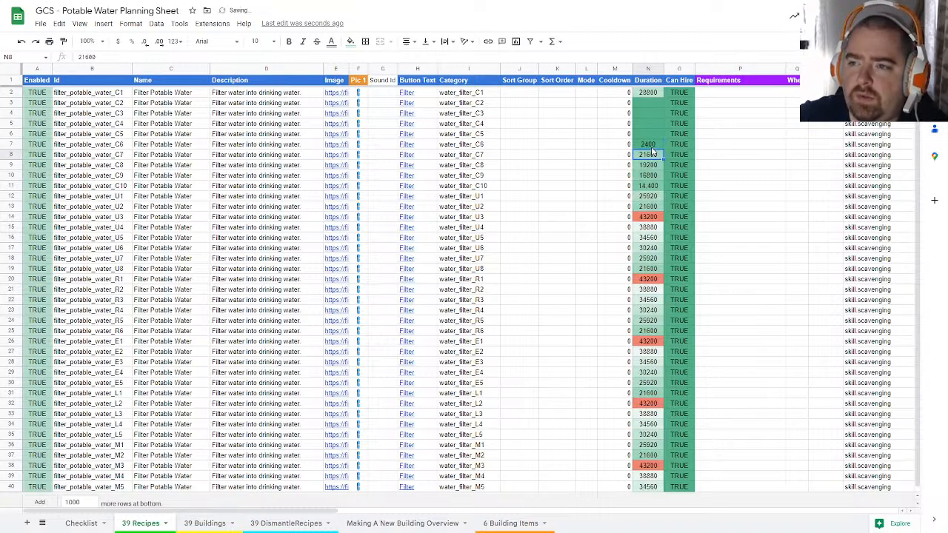
key(Up)
text(24000)
key(Return)
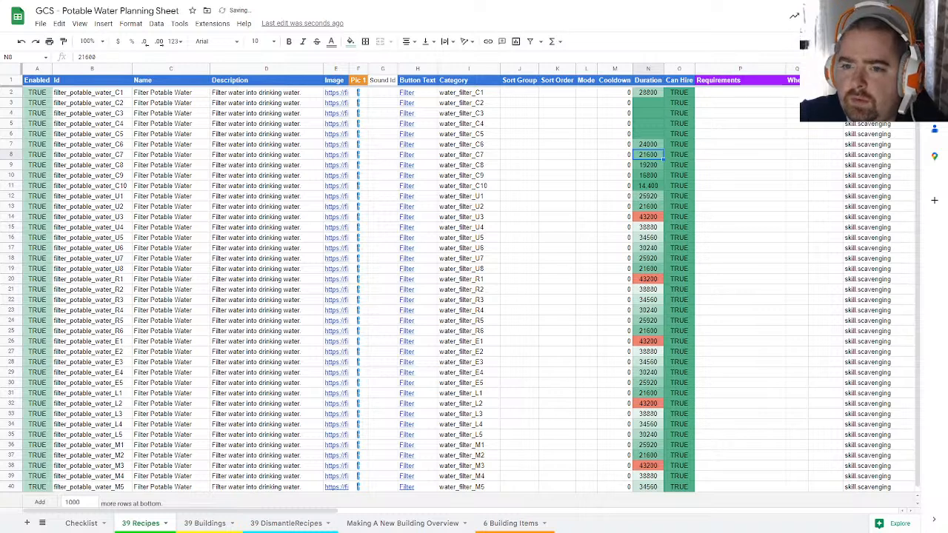
Step: Clear the Duration values of recipes U1 to M5 in N12:N40
key(Down)
key(Down)
key(Down)
key(Down)
key(ctrl+shift+Down)
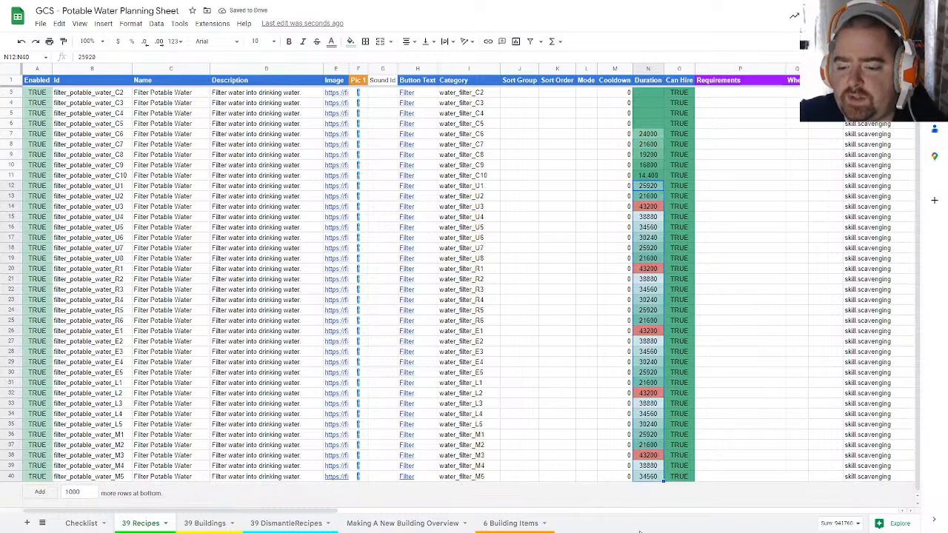
key(Delete)
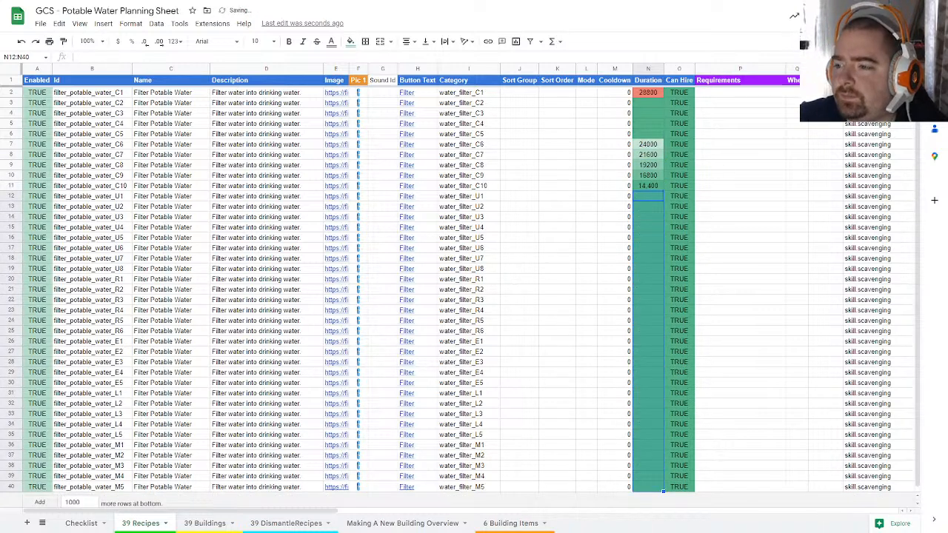
Step: Set the Duration of C5 in N6 to 26400 and fill N3:N5 with 28800 for C2 to C4
click(646, 136)
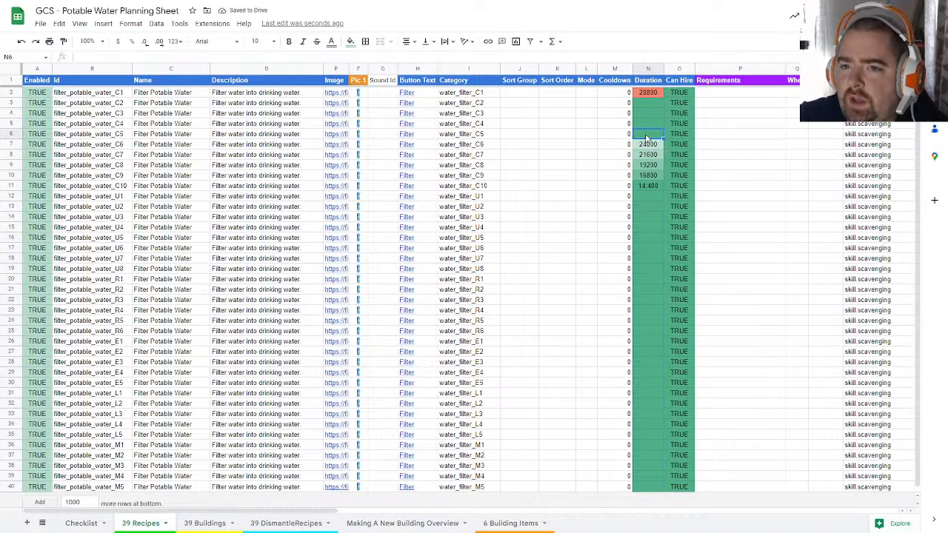
text(26400)
key(Return)
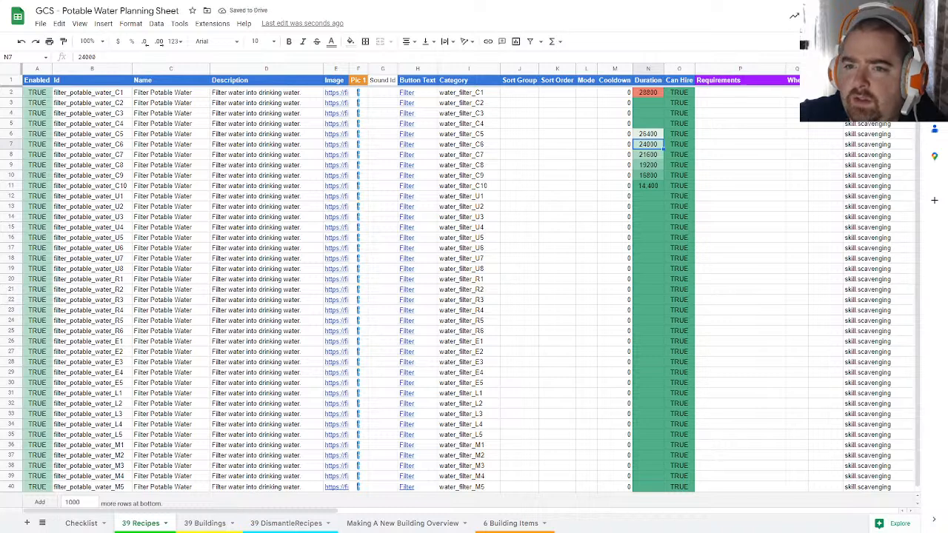
drag(649, 103, 649, 186)
key(ctrl+v)
click(661, 146)
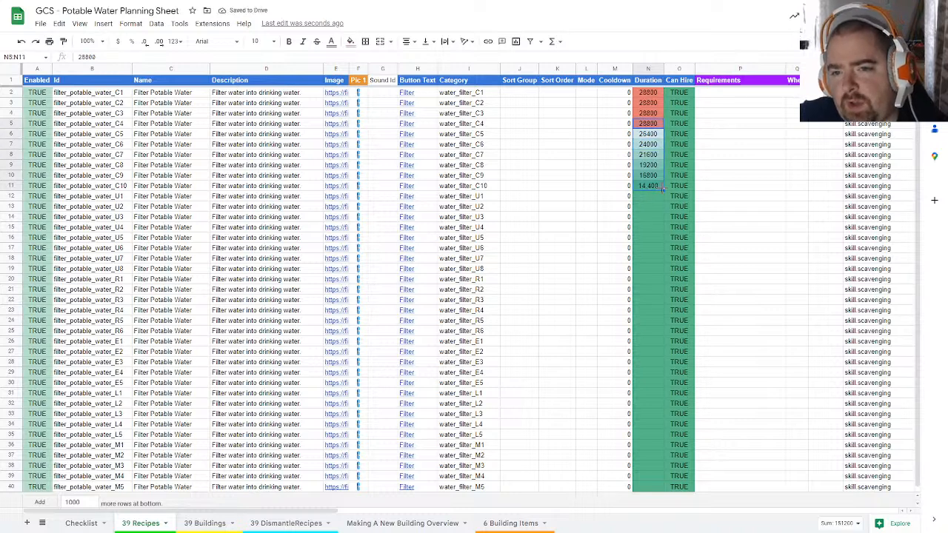
click(648, 94)
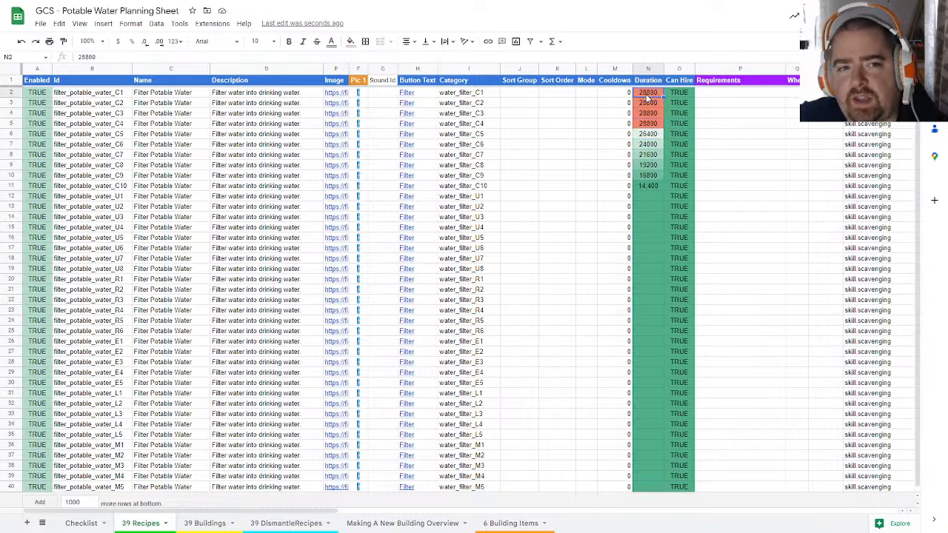
drag(649, 105, 652, 188)
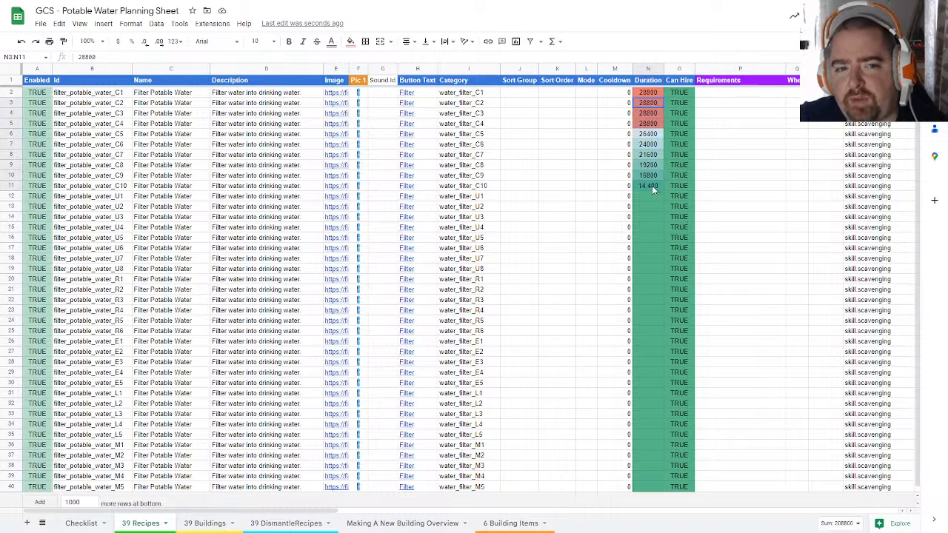
click(730, 126)
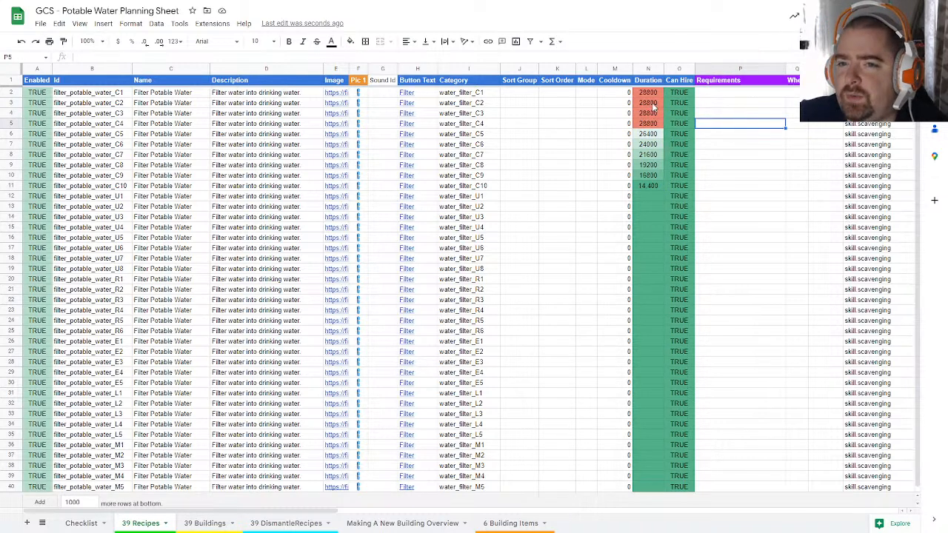
Step: Copy the durations of C3 to C10 in N4:N11 into N12:N19 for recipes U1 to U8
drag(648, 197, 582, 269)
drag(650, 184, 650, 113)
key(ctrl+c)
click(651, 196)
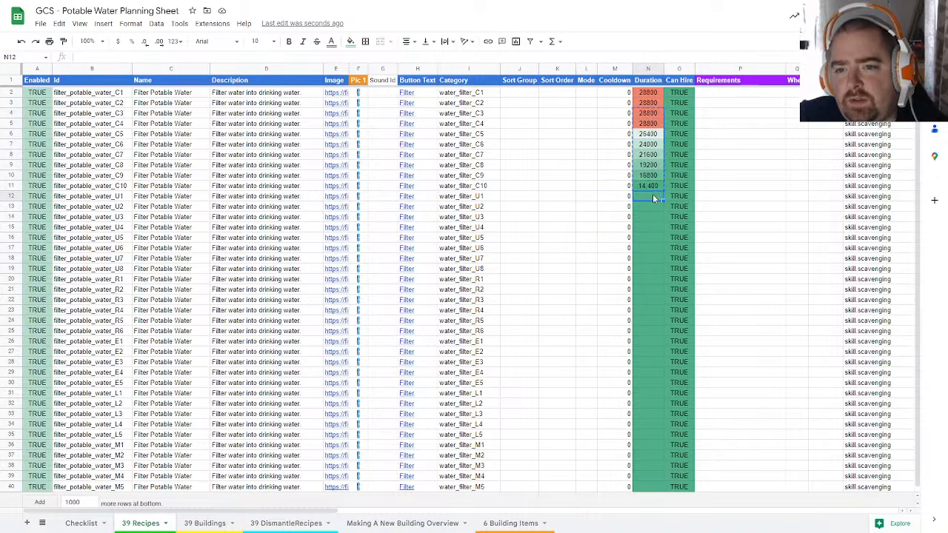
key(ctrl+v)
Step: Copy the durations of C5 to C10 in N6:N11 into N20:N25 for recipes R1 to R6
drag(650, 186, 649, 135)
key(ctrl+c)
click(650, 278)
key(ctrl+v)
click(642, 279)
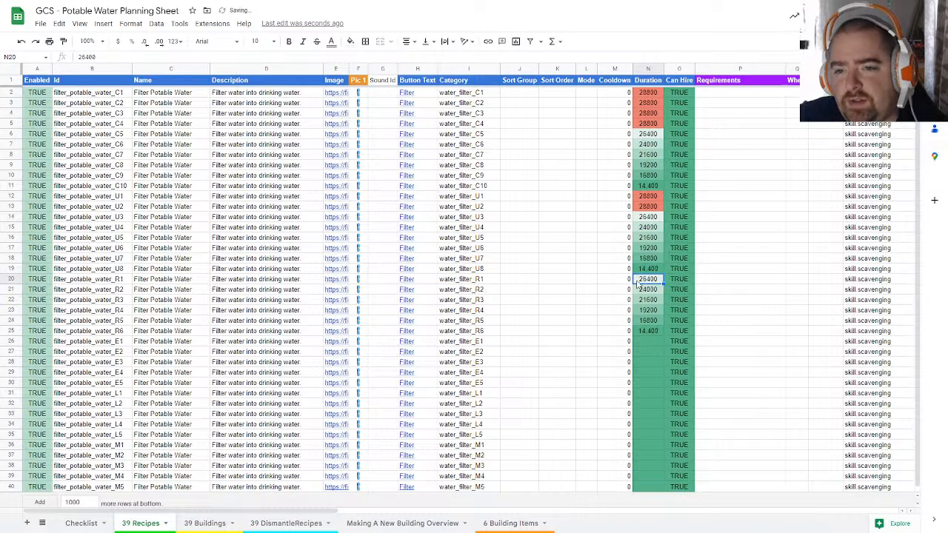
Step: Copy the durations of R2 to R6 in N21:N25 into N26:N40 for the E, L and M recipe groups
drag(652, 331, 652, 291)
scroll(665, 313, down, 1)
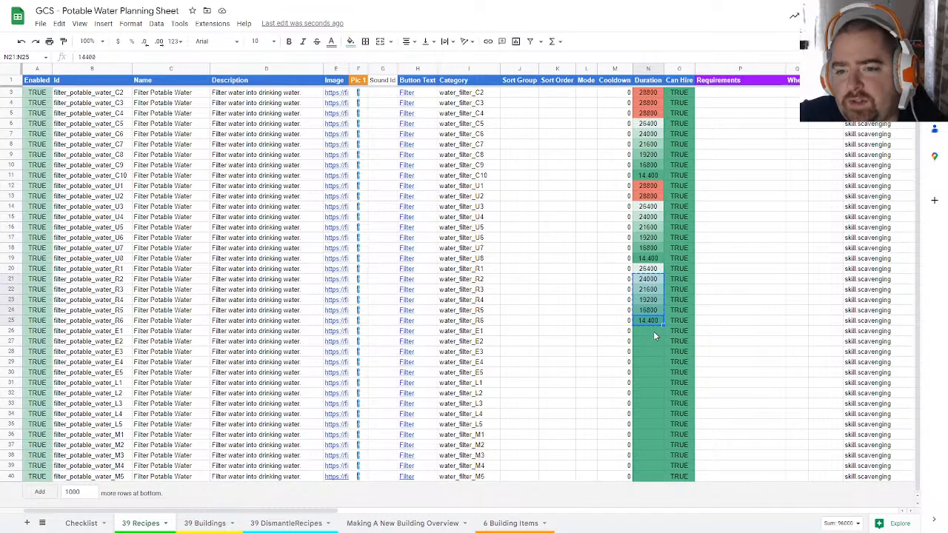
key(ctrl+c)
click(654, 330)
key(ctrl+v)
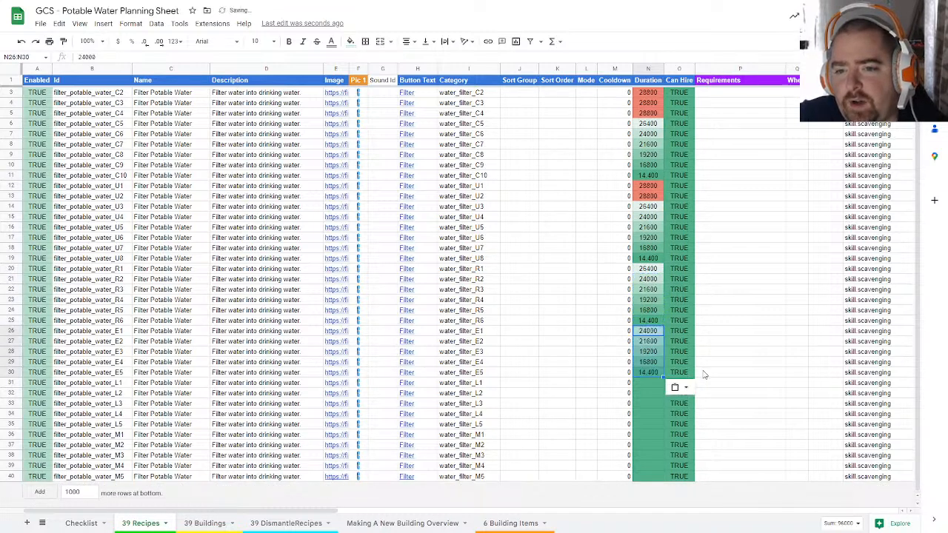
click(642, 385)
key(ctrl+v)
click(644, 434)
key(ctrl+v)
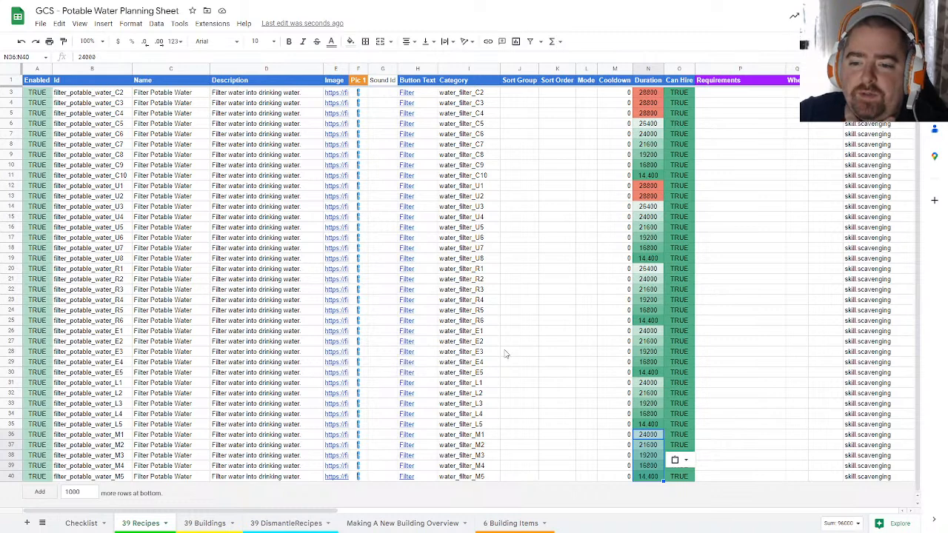
click(717, 336)
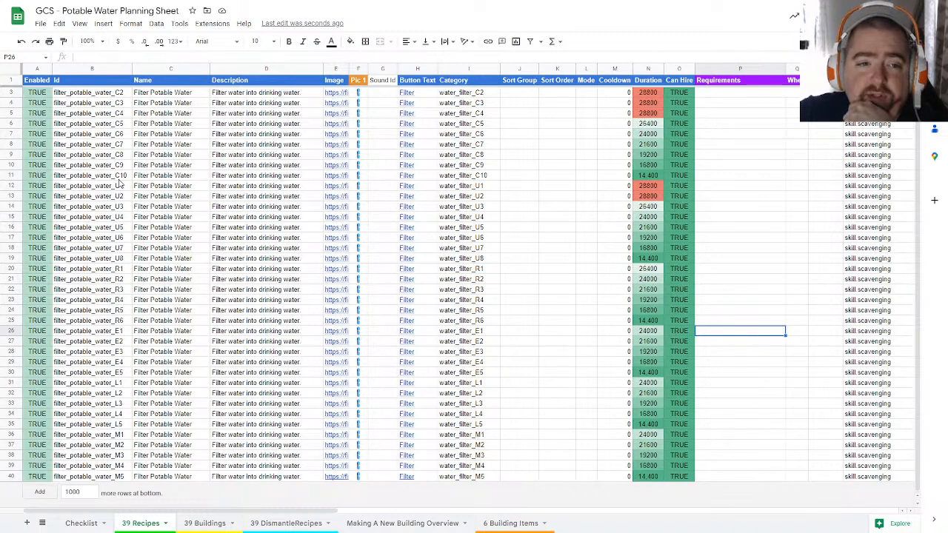
scroll(121, 184, up, 1)
click(116, 93)
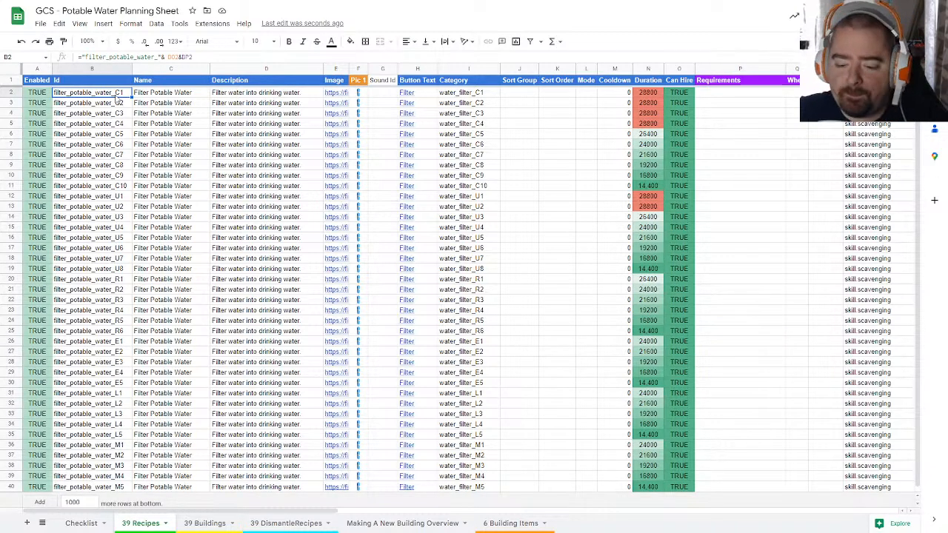
click(185, 95)
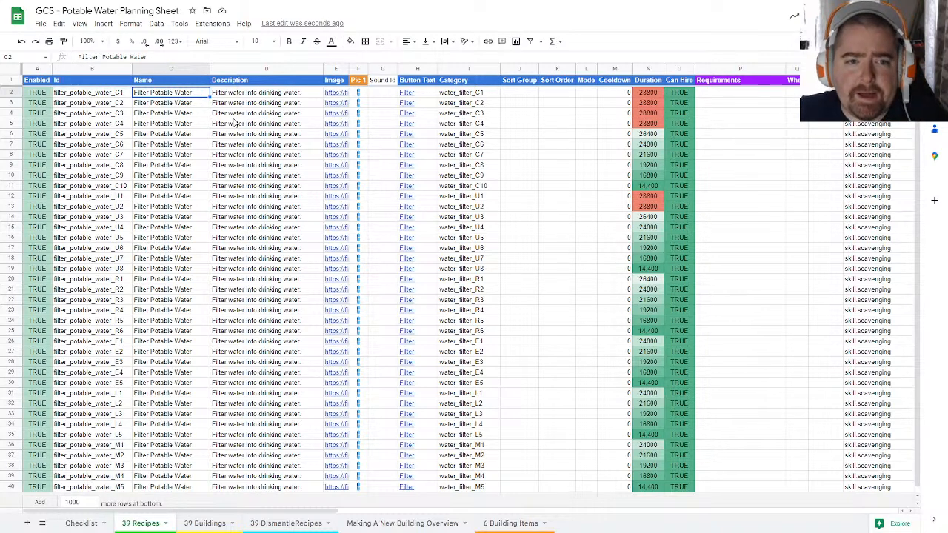
Step: Hide the sheets 39 Buildings, 39 DismantleRecipes, Making A New Building Overview and 6 Building Items
click(209, 524)
right_click(211, 525)
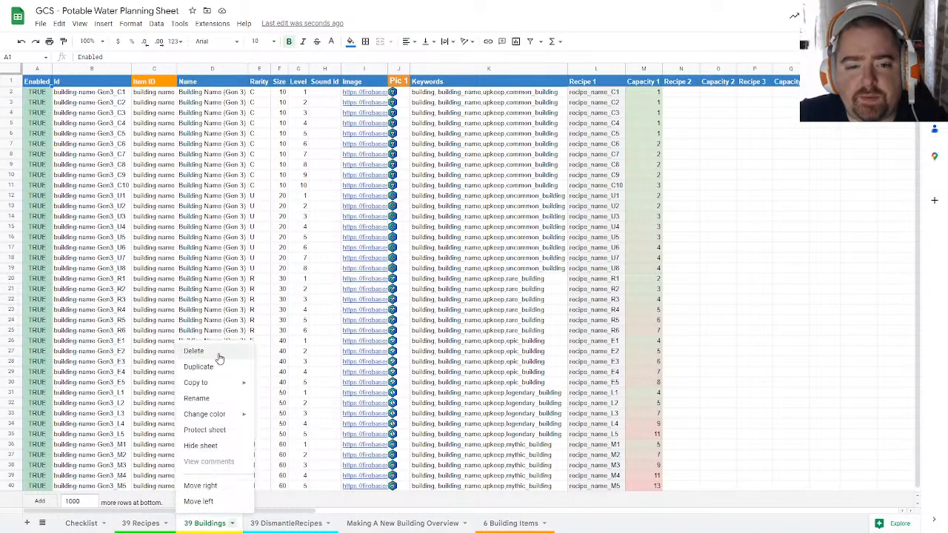
click(209, 449)
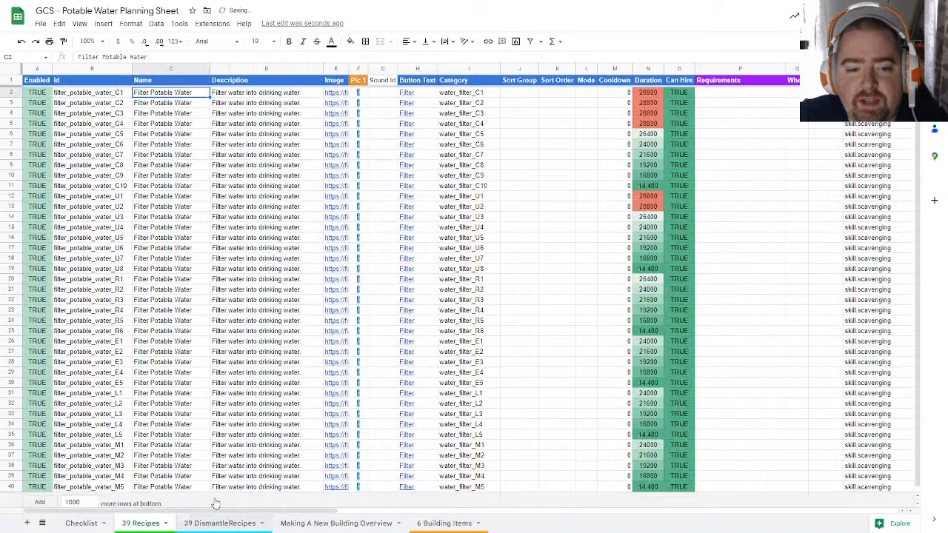
click(213, 524)
right_click(213, 524)
click(215, 447)
click(220, 522)
right_click(220, 522)
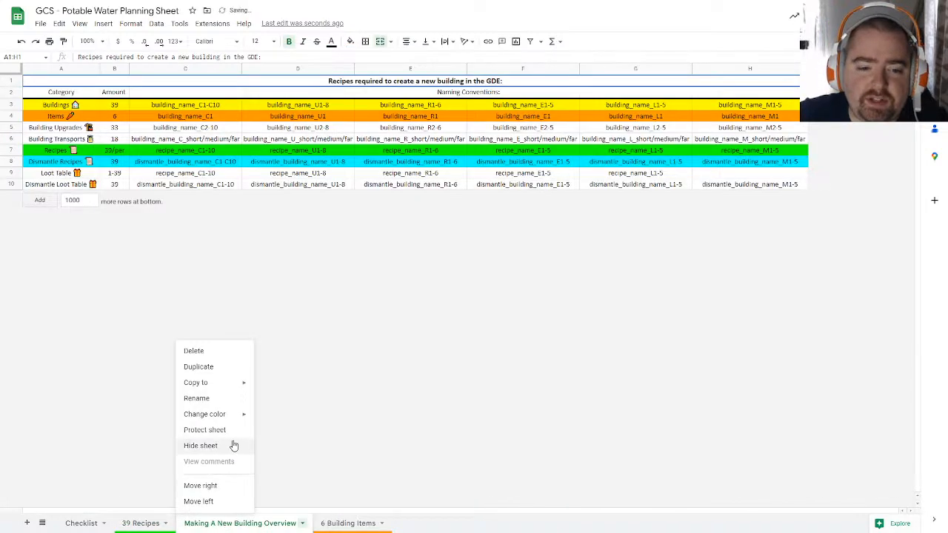
click(230, 447)
click(212, 524)
right_click(212, 523)
click(229, 448)
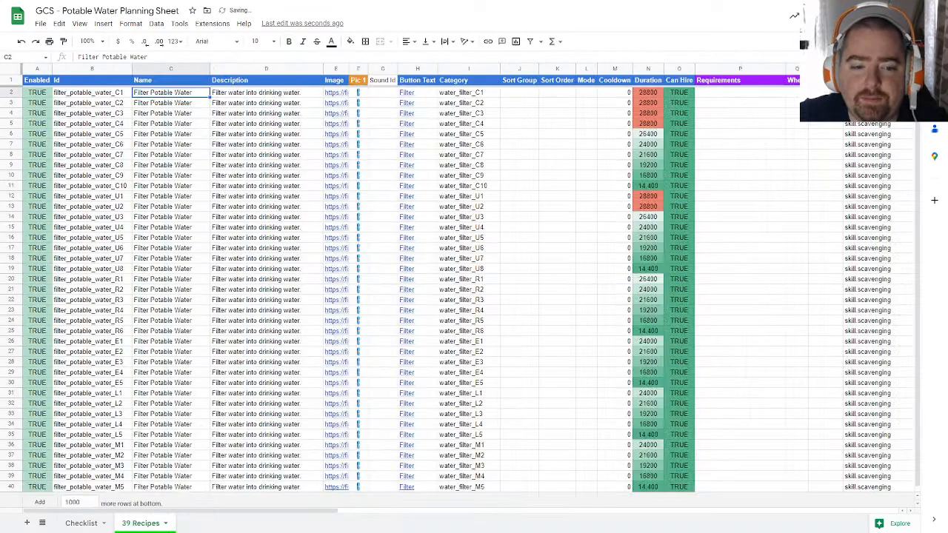
Step: Look over the first entries on the Checklist sheet and return to the 39 Recipes sheet
click(81, 522)
click(112, 108)
click(111, 95)
click(111, 107)
click(140, 522)
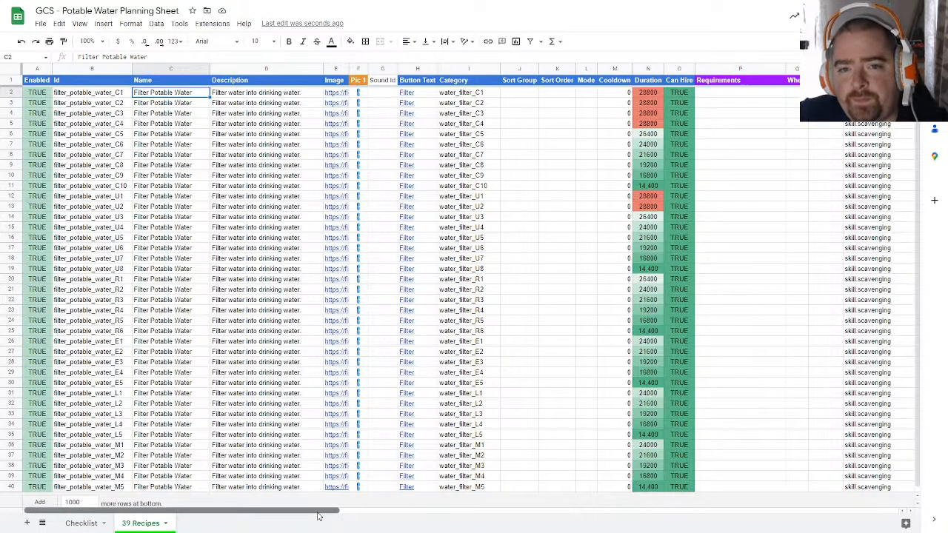
Step: Change the Keywords entry of recipe C1 in S2 to skill.cooking
drag(319, 516, 426, 516)
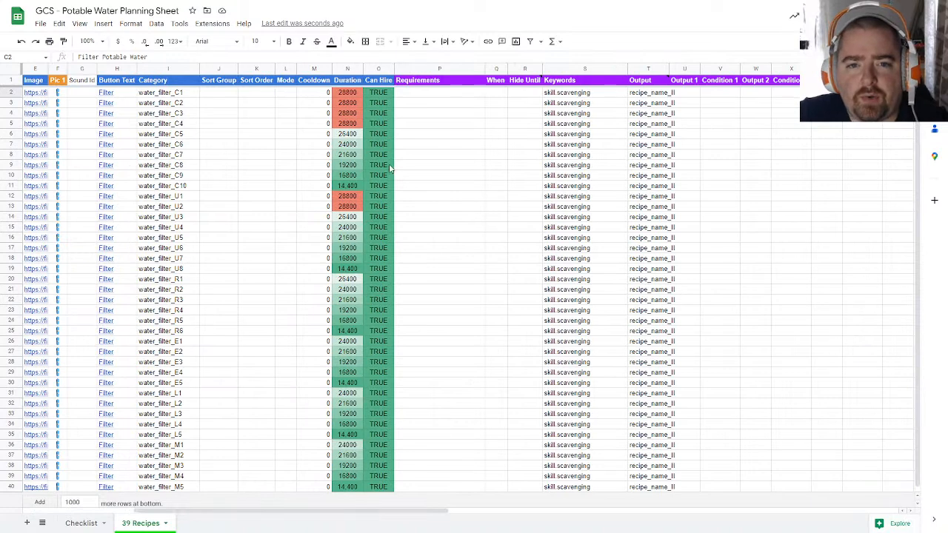
click(348, 69)
scroll(376, 213, down, 1)
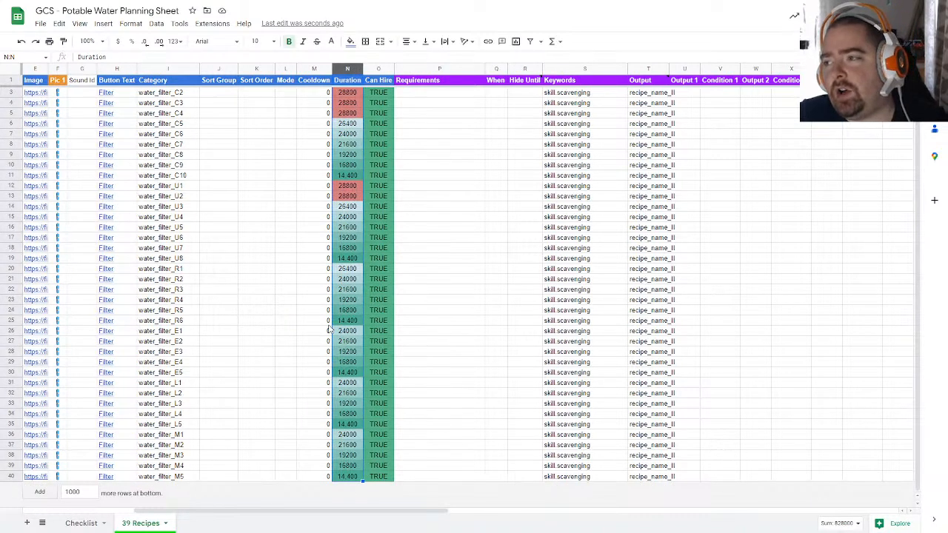
scroll(597, 196, up, 1)
click(590, 92)
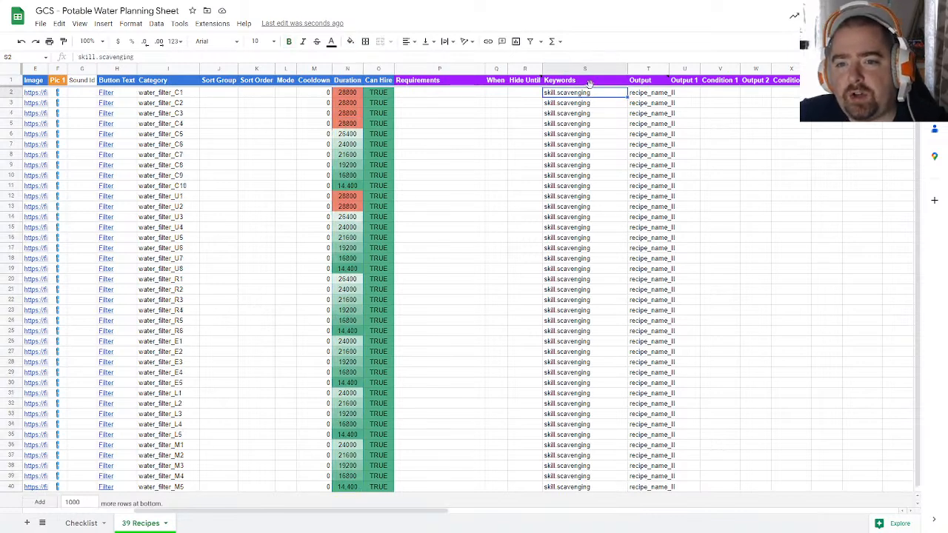
double_click(590, 93)
drag(589, 93, 557, 93)
text(cooking)
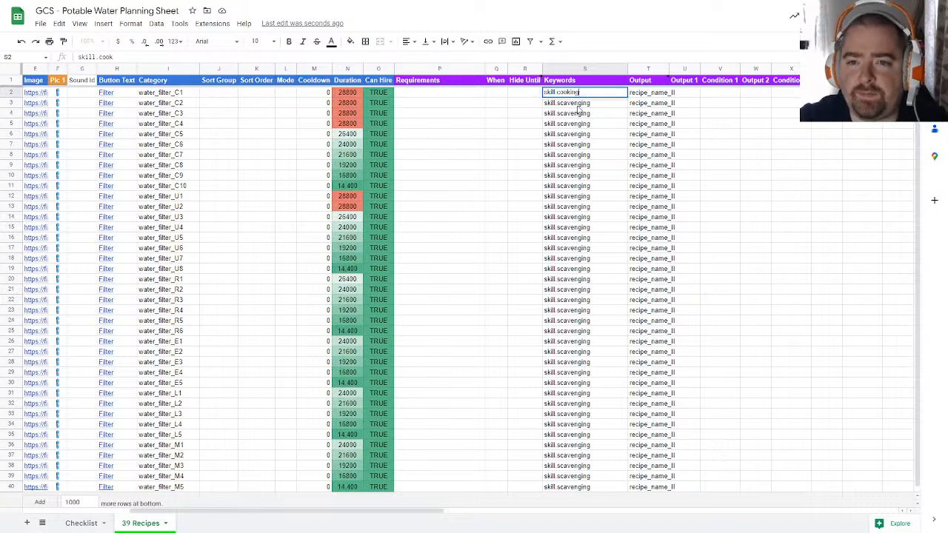
key(Return)
Step: Make S3 reference the keyword in S2 and copy that formula into S4:S40 for all remaining recipes
text(=)
click(591, 94)
key(Return)
click(593, 109)
key(ctrl+c)
drag(593, 111, 592, 491)
key(ctrl+v)
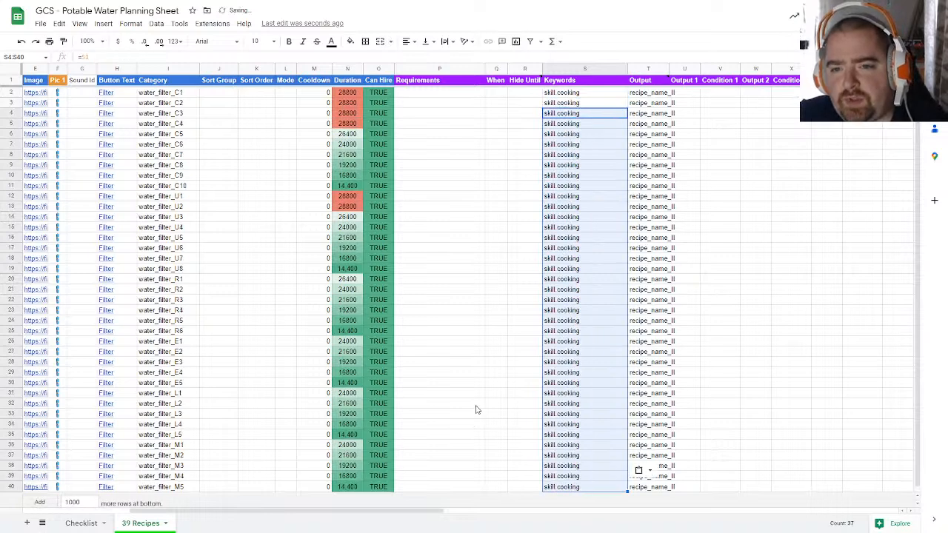
click(573, 94)
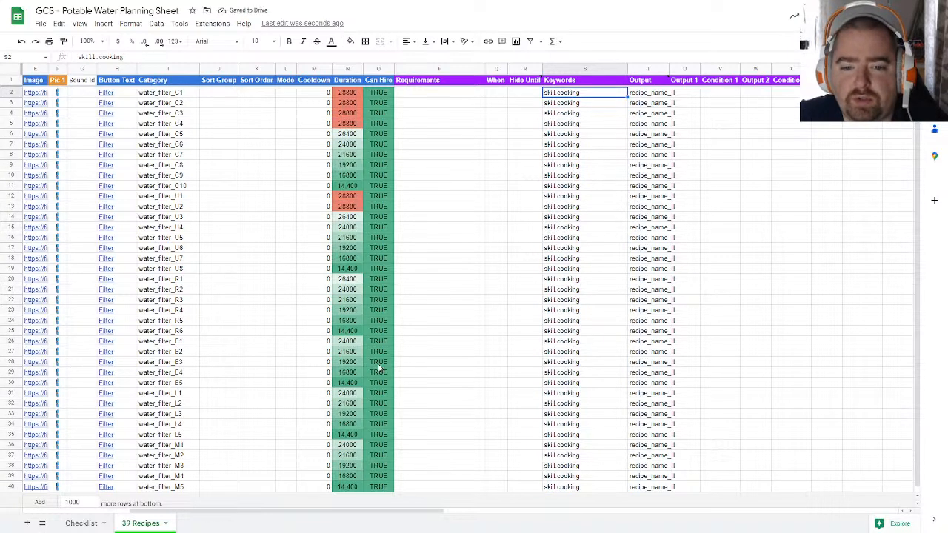
drag(426, 511, 285, 510)
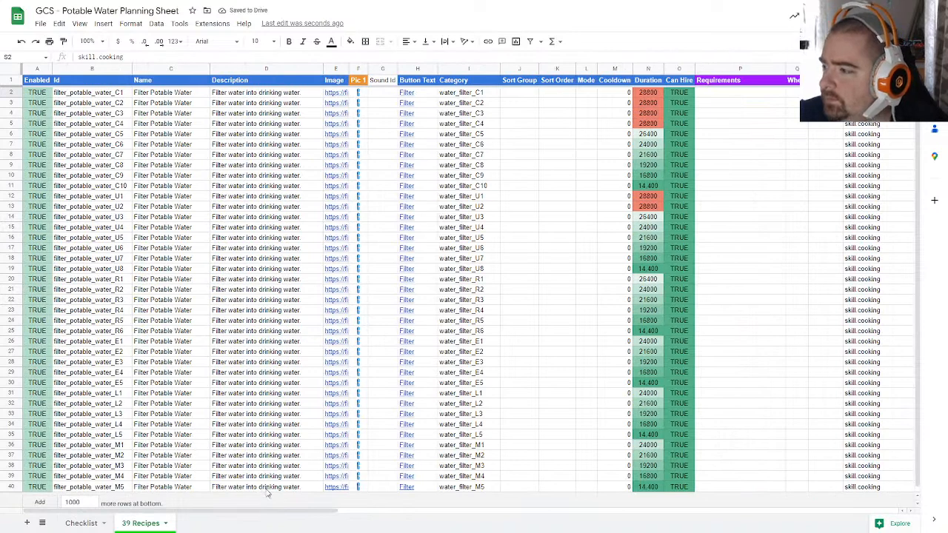
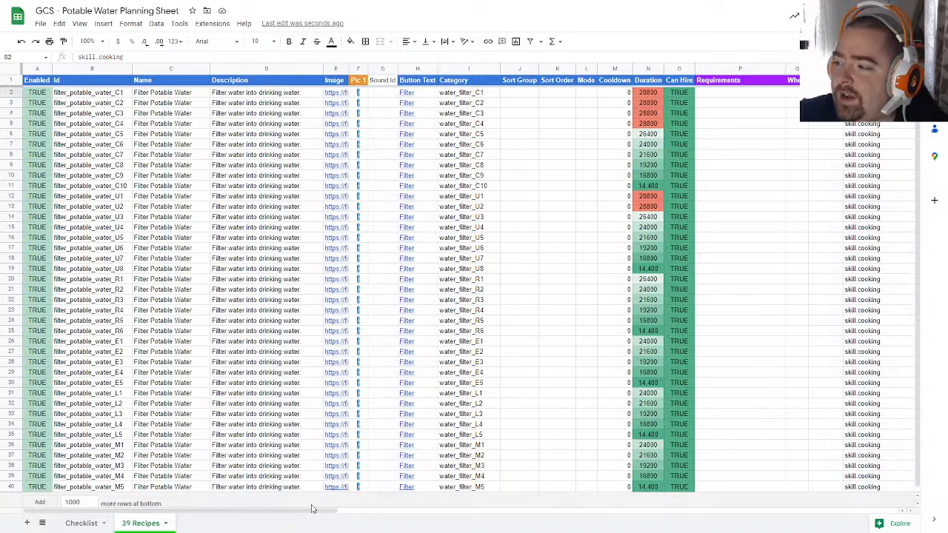
Step: Set the Output of recipe C1 in T2 to potable_water
drag(302, 510, 486, 503)
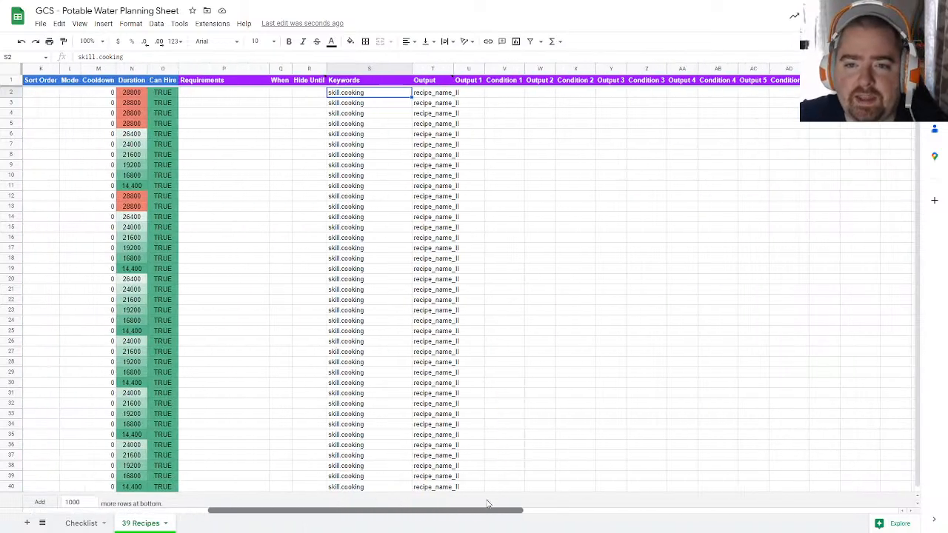
click(429, 92)
text(potable_water)
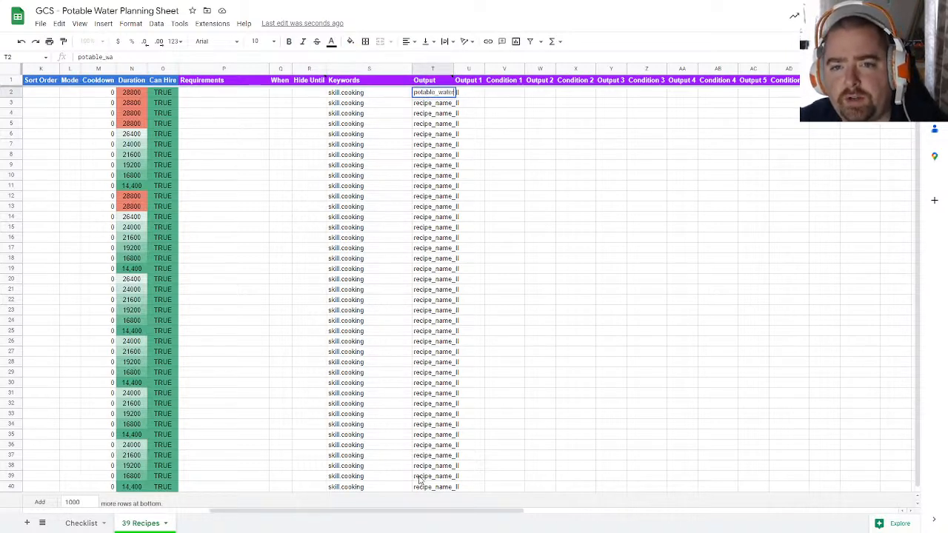
key(Return)
Step: Make T3 reference the output in T2 and copy that formula into T4:T40
text(pot)
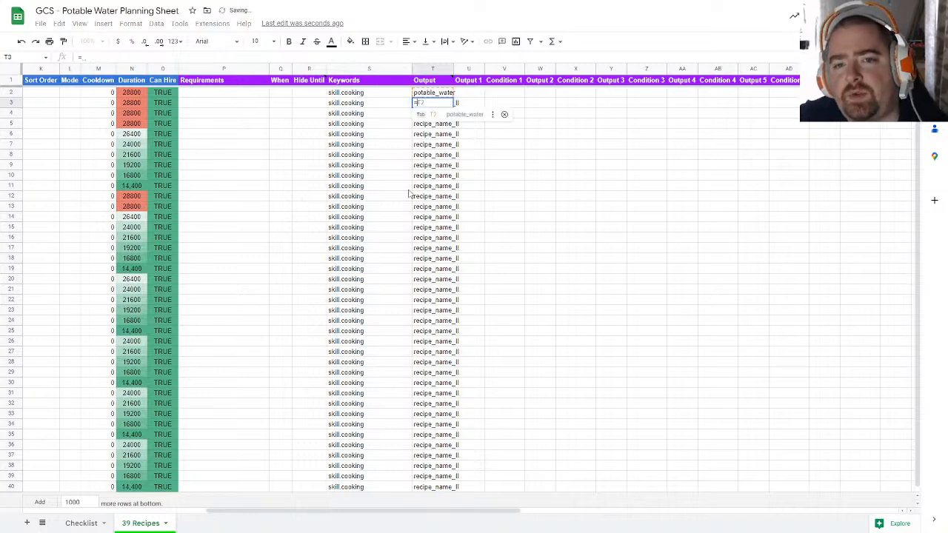
key(Return)
click(498, 105)
click(436, 103)
key(ctrl+c)
drag(435, 115, 442, 476)
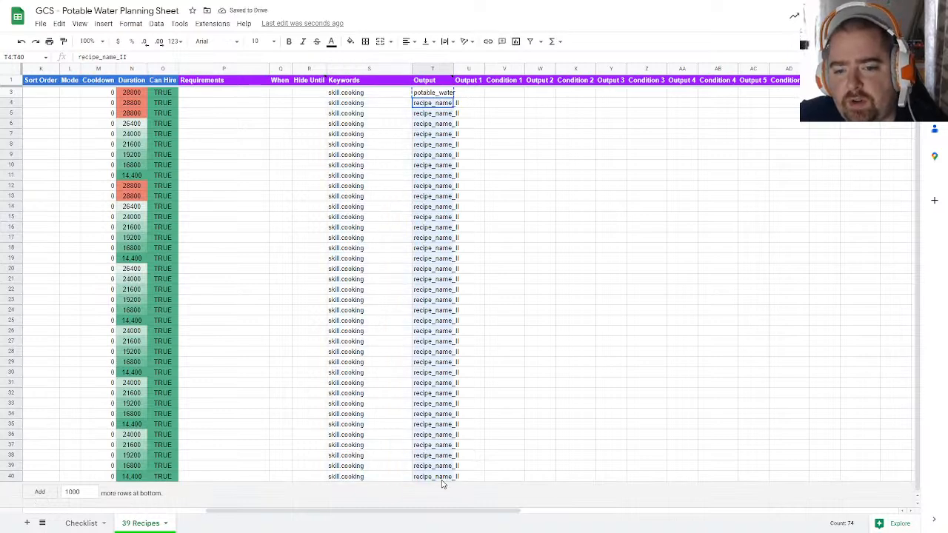
key(ctrl+v)
scroll(476, 406, up, 1)
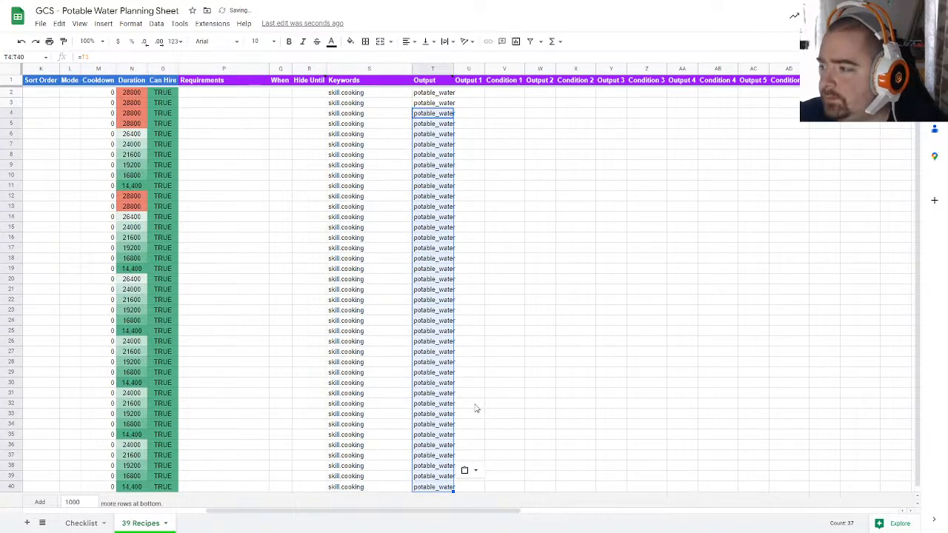
click(576, 331)
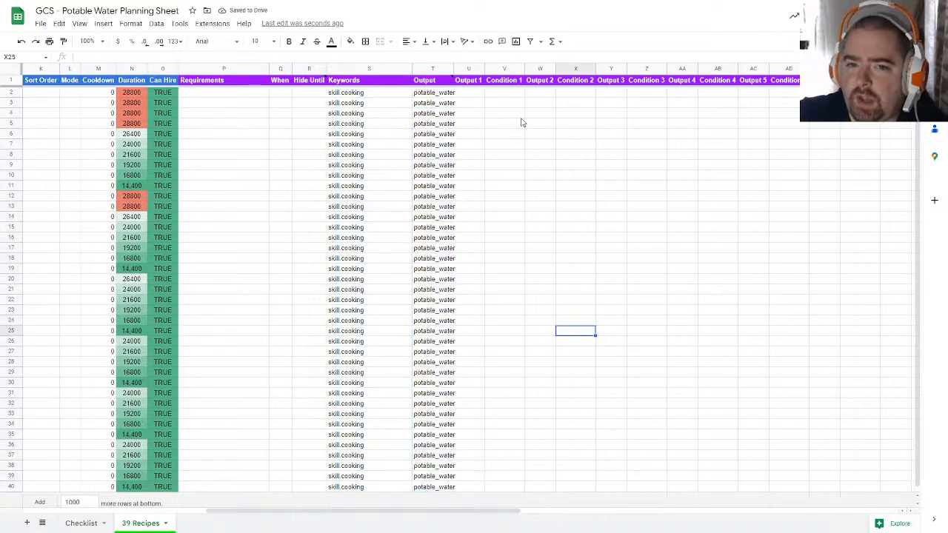
Step: Examine both parts of the Recipient value in AI2 and the Input 1, Input 2 and Input 3 entries of the first recipe
click(446, 95)
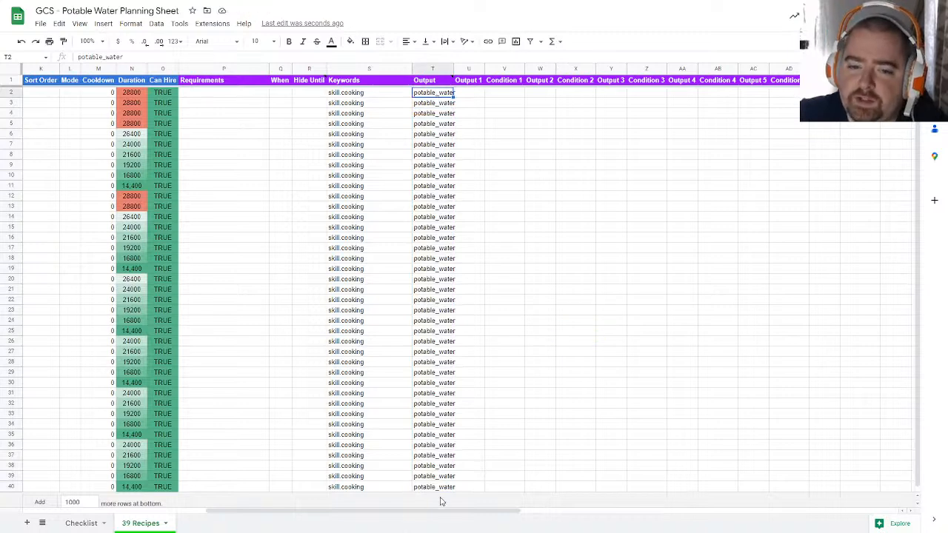
drag(442, 511, 661, 500)
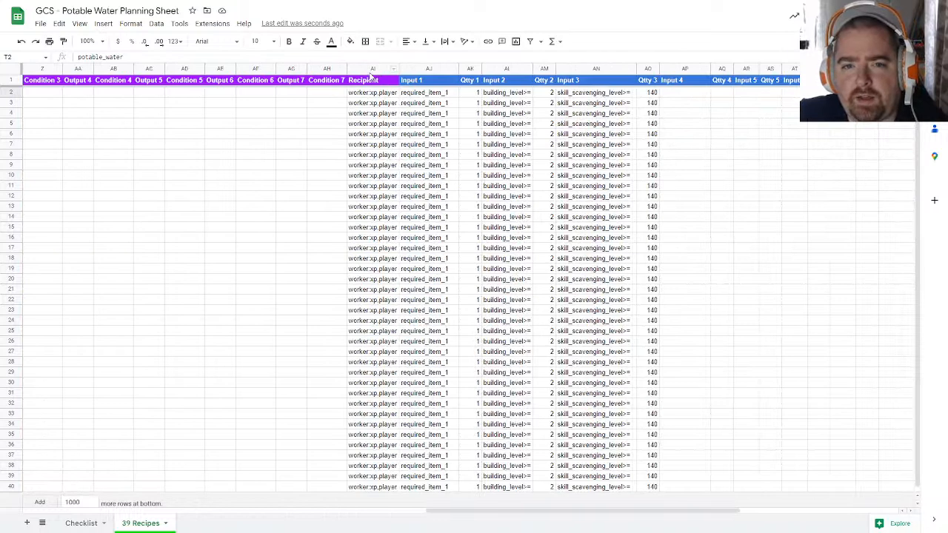
click(372, 69)
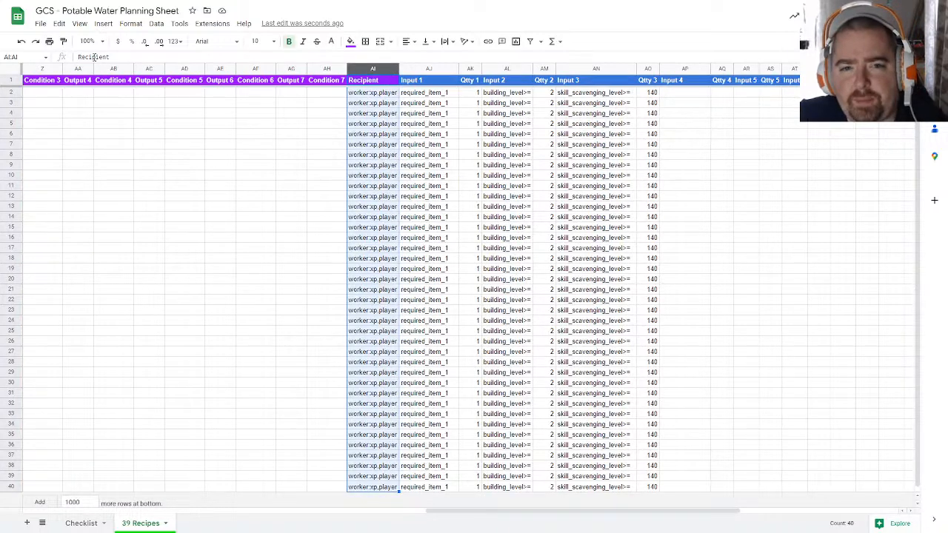
click(389, 95)
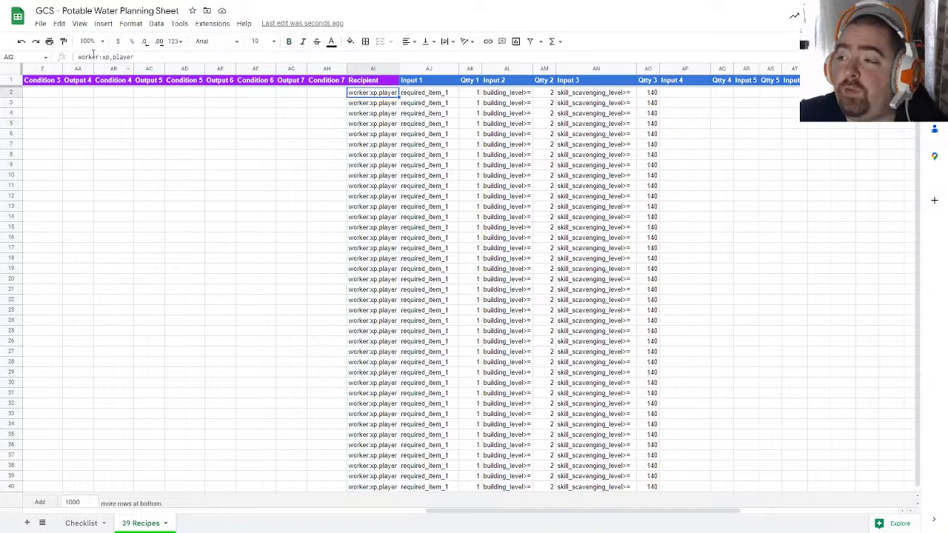
drag(80, 57, 109, 57)
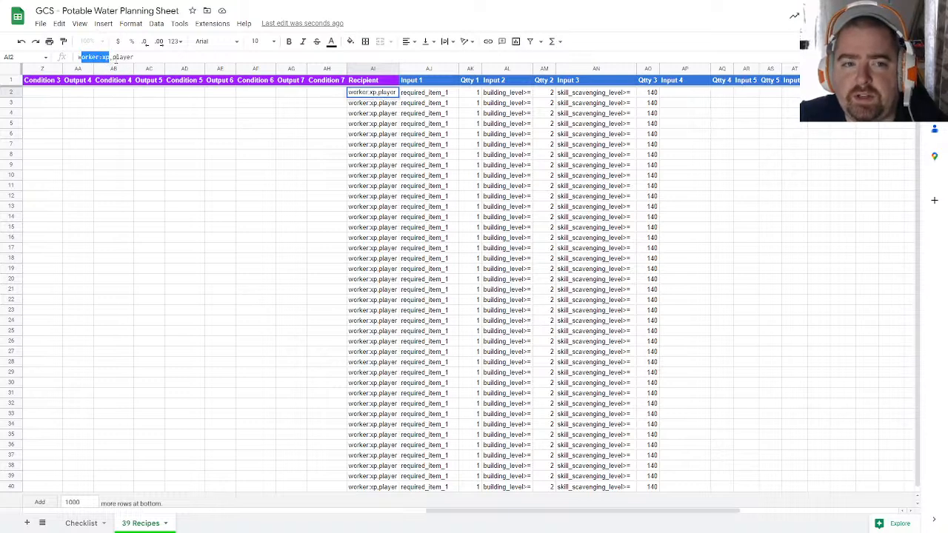
drag(113, 57, 150, 57)
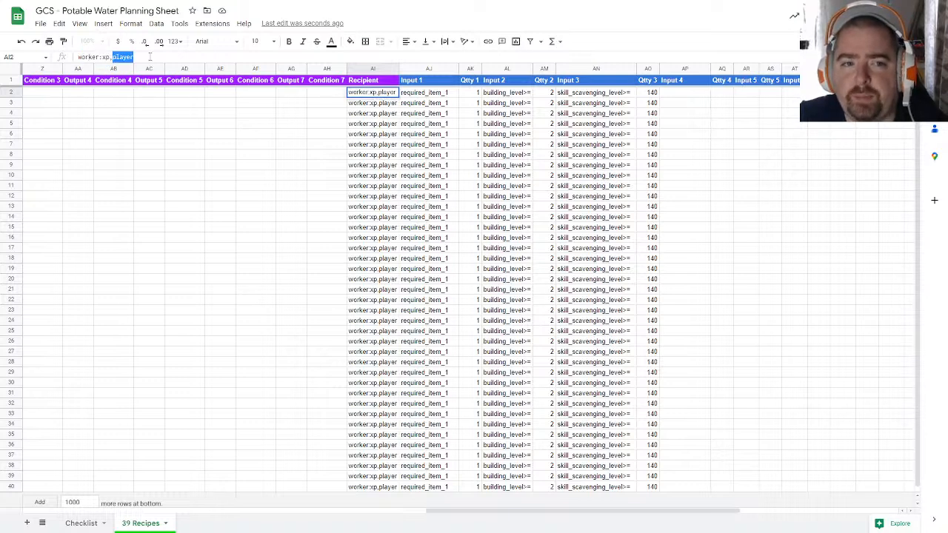
click(150, 105)
click(370, 92)
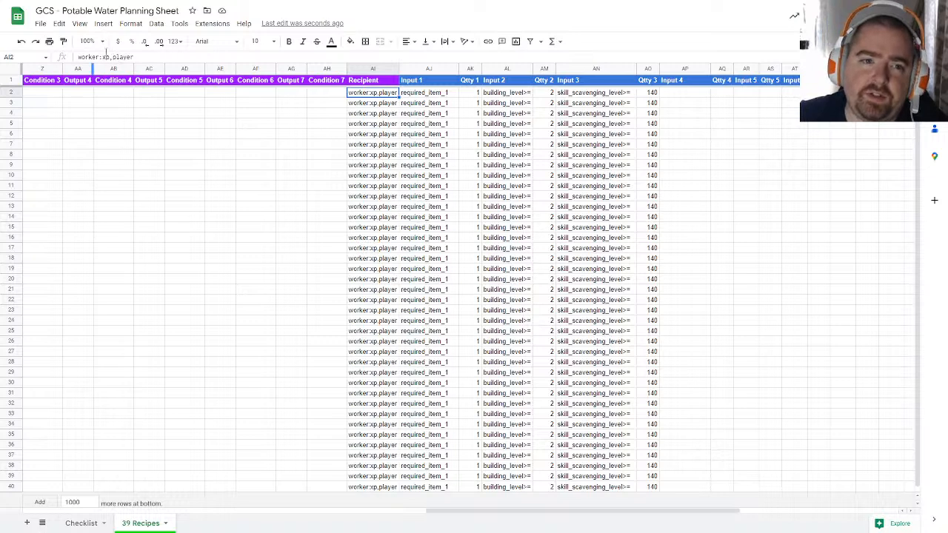
drag(109, 57, 76, 57)
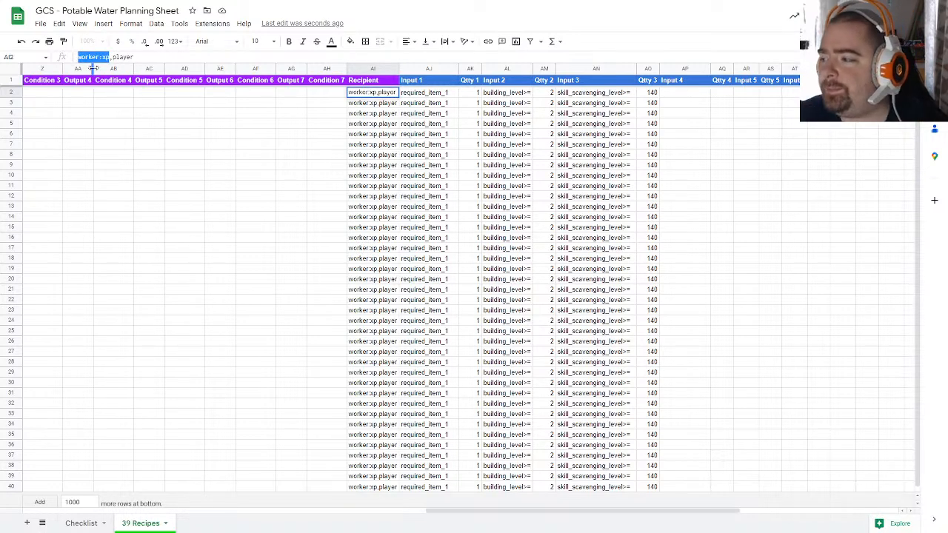
click(429, 96)
click(516, 96)
click(592, 98)
Step: Freeze the first two columns, Enabled and Id, of the 39 Recipes sheet
drag(450, 513, 177, 513)
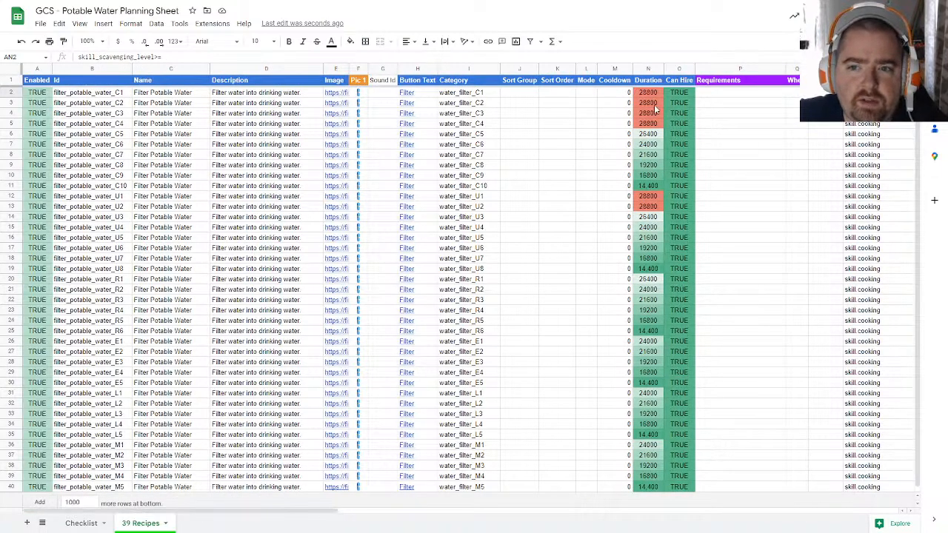
click(650, 135)
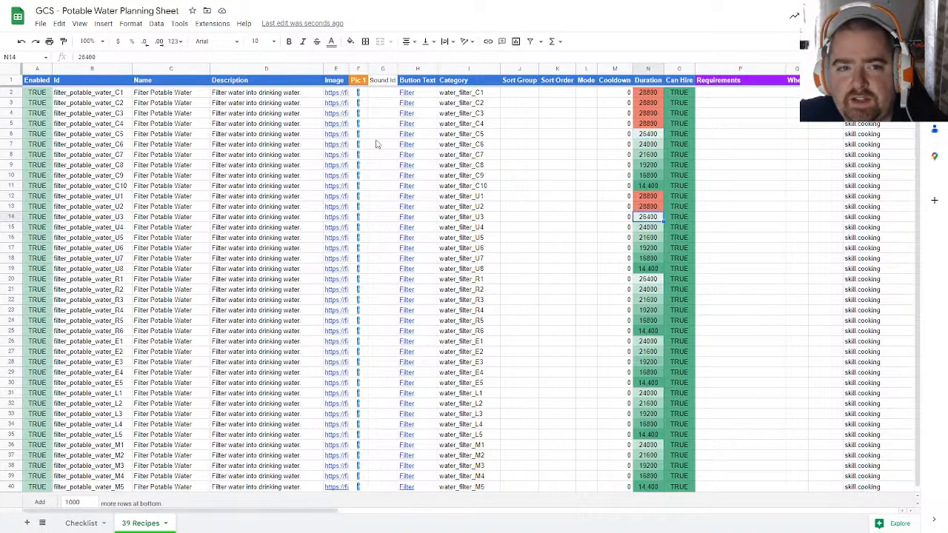
drag(77, 68, 46, 70)
right_click(38, 70)
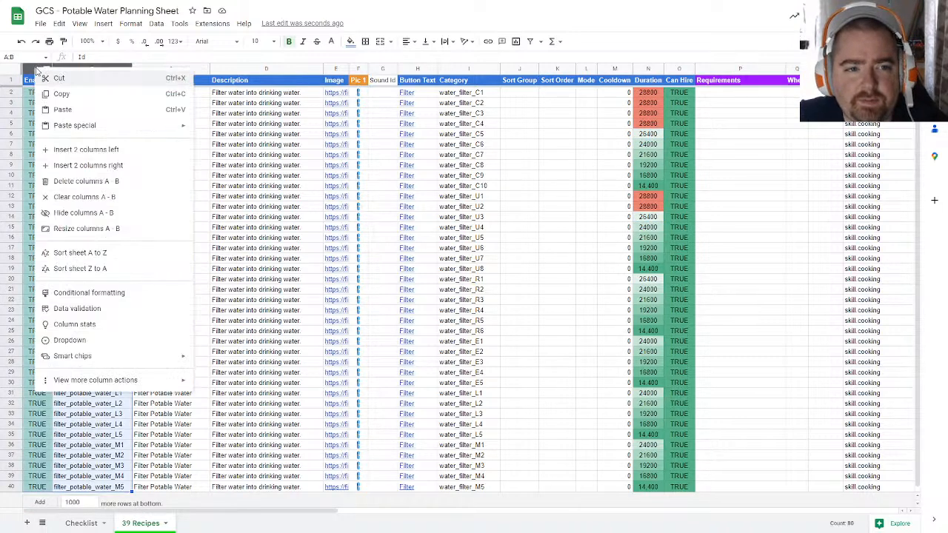
click(103, 23)
mouse_move(79, 23)
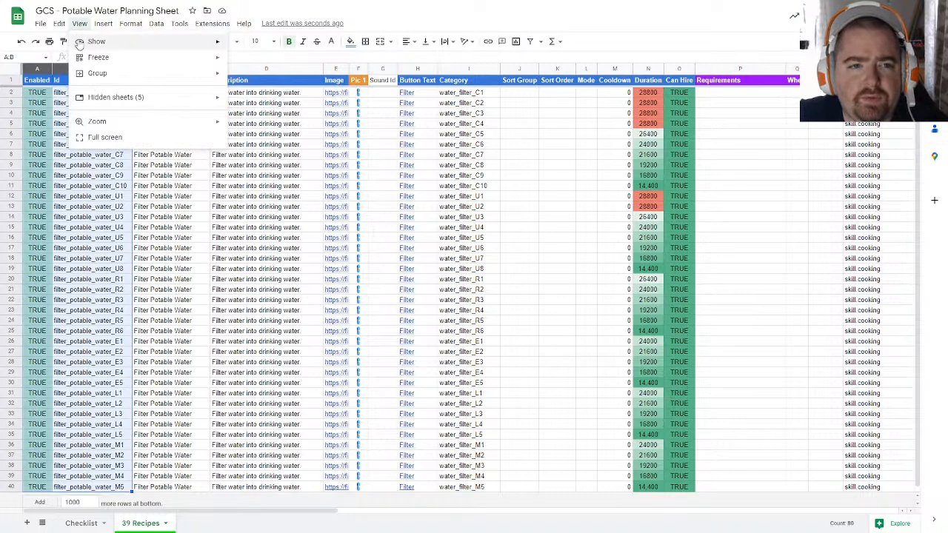
mouse_move(144, 63)
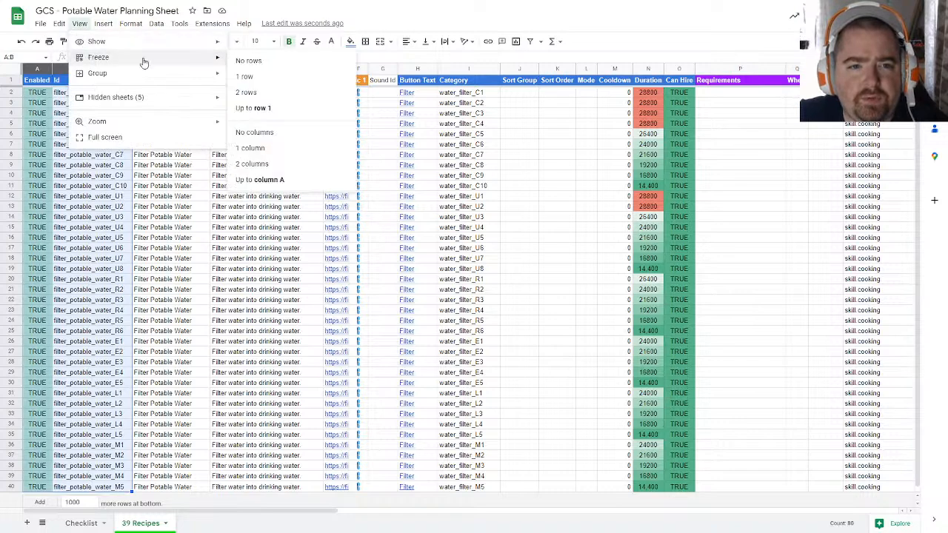
click(293, 163)
click(219, 268)
Step: Examine the durations of the C and U recipes alongside their Ids, focusing on C5 and U1 to U3
drag(254, 511, 415, 511)
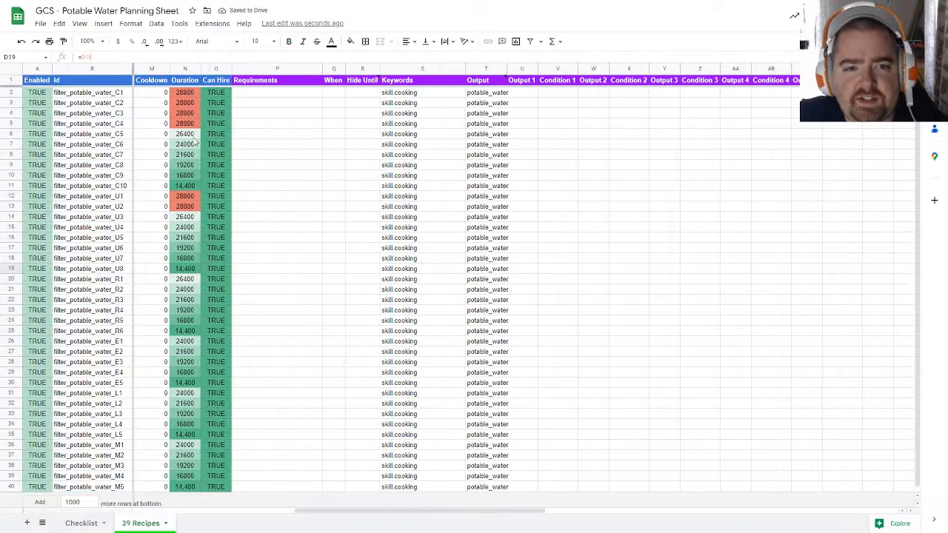
drag(191, 125, 555, 121)
drag(642, 199, 585, 196)
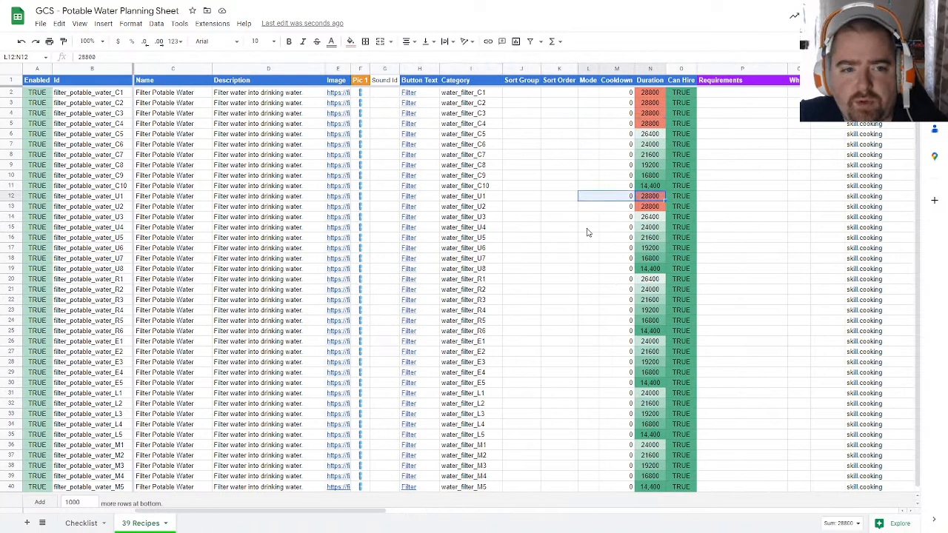
click(649, 217)
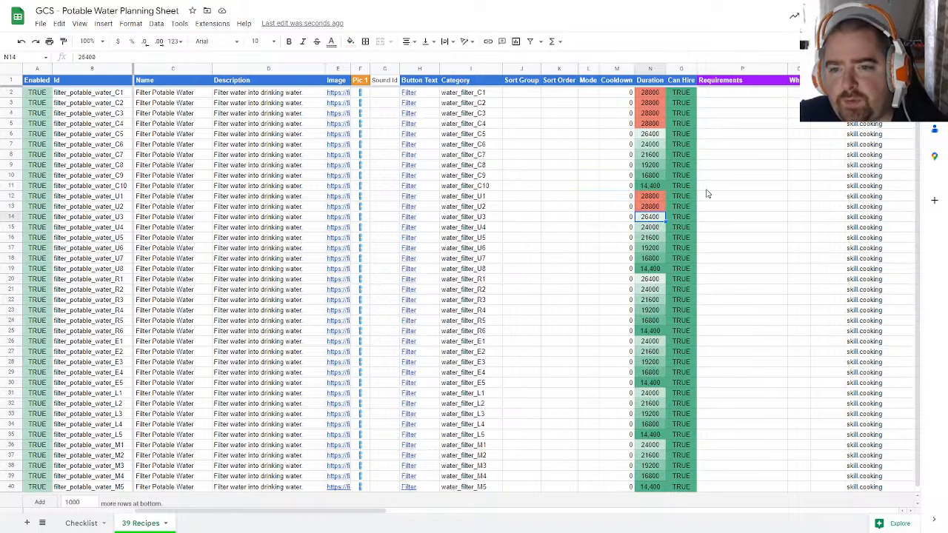
drag(385, 511, 515, 506)
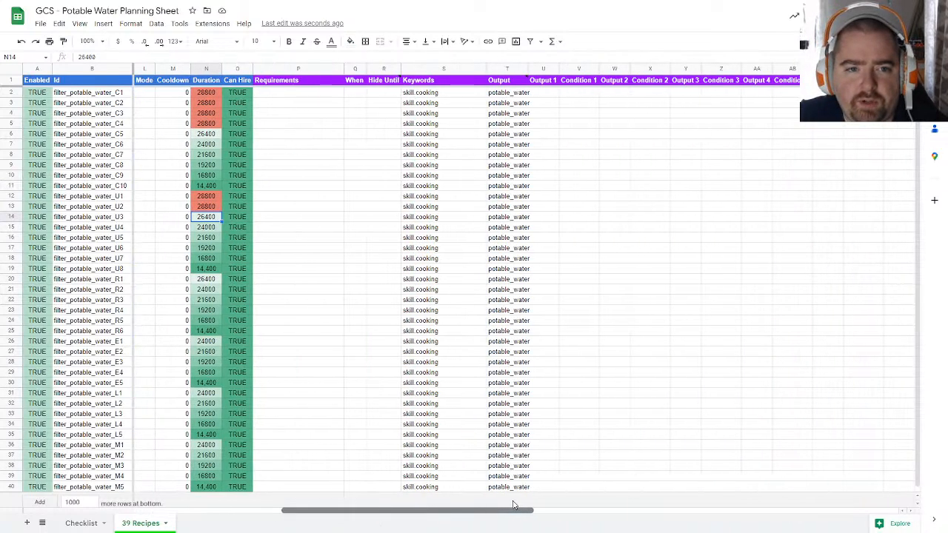
click(112, 135)
click(122, 222)
click(201, 221)
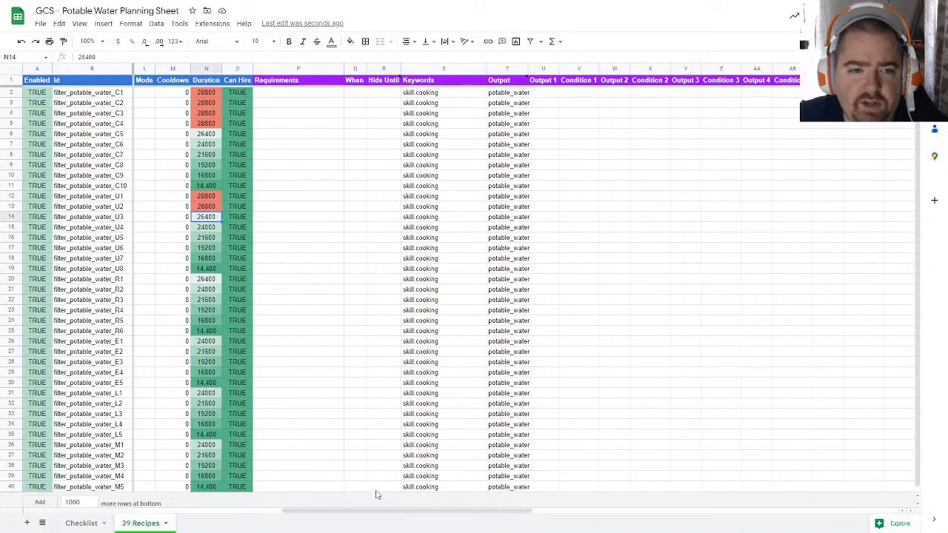
Step: Set Qtty 2 to 5 for recipes C1 to C10 and to 3 for recipes U1 to U8
drag(371, 510, 693, 489)
click(198, 93)
text(5 5 5 5 5 5)
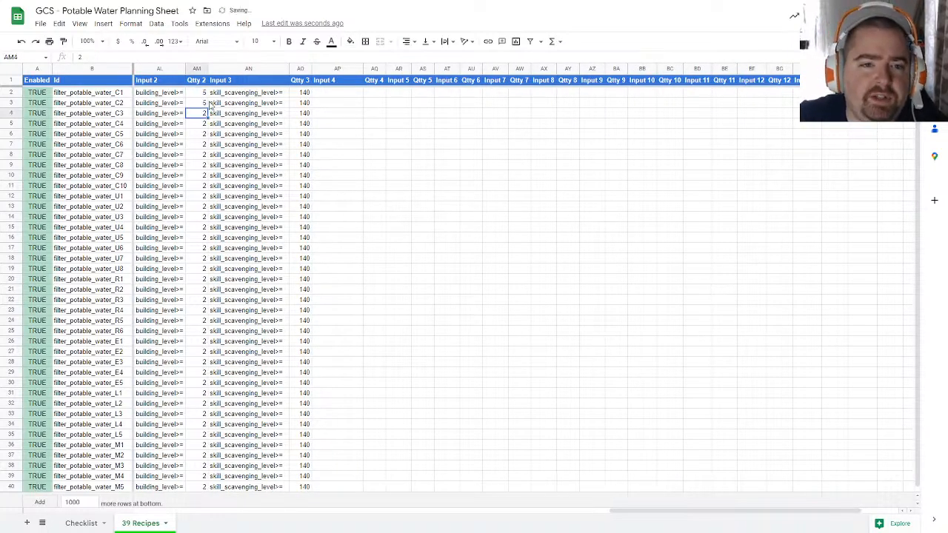
text( 5 5 5 5 )
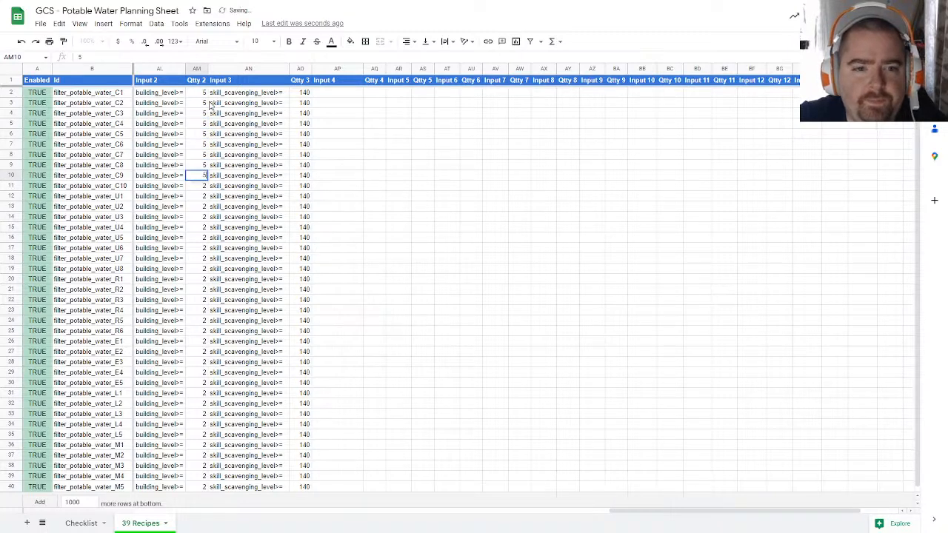
text(3 3 3 3 3 3 )
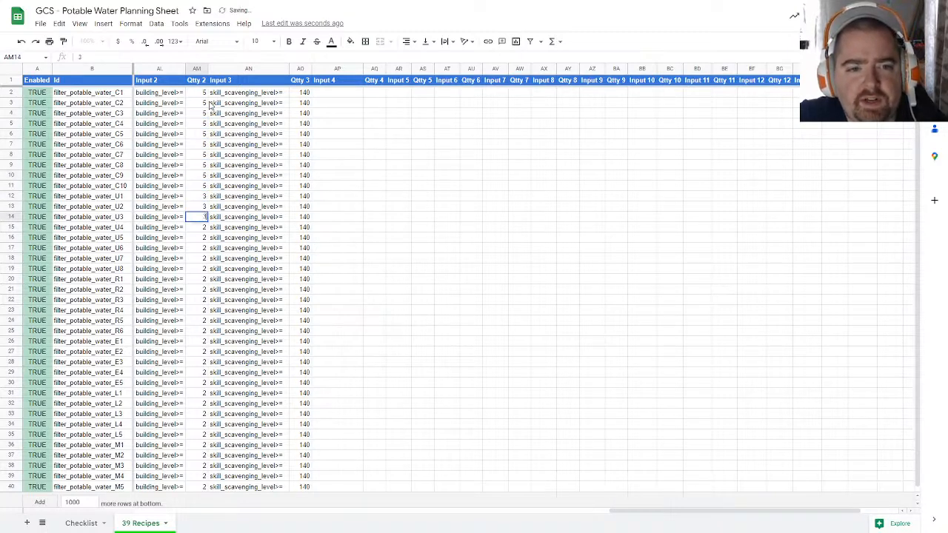
text(3)
key(Return)
text(3)
key(Return)
text(3)
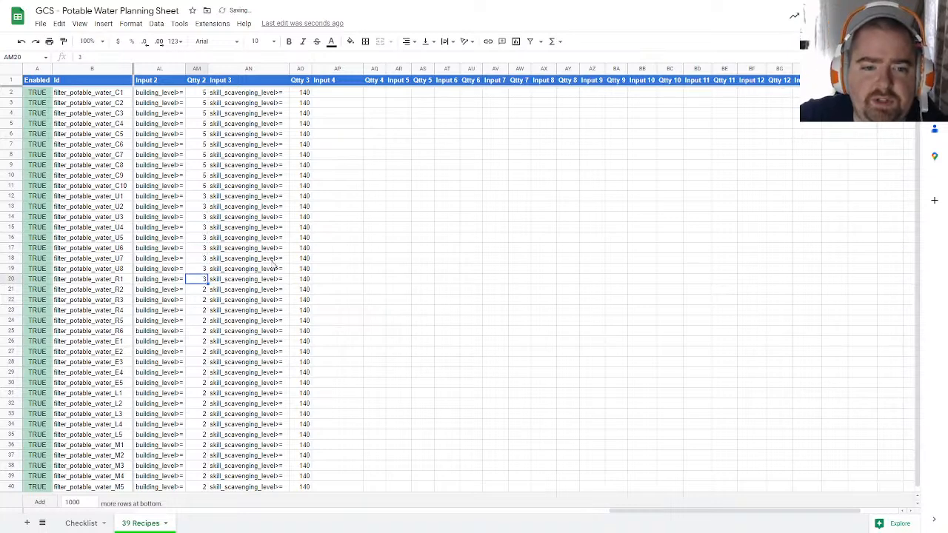
Step: Clear the Input 2 and Qtty 2 entries for all R, E, L and M recipes, and check the remaining entries
drag(170, 279, 205, 479)
key(Delete)
click(194, 291)
scroll(183, 318, up, 1)
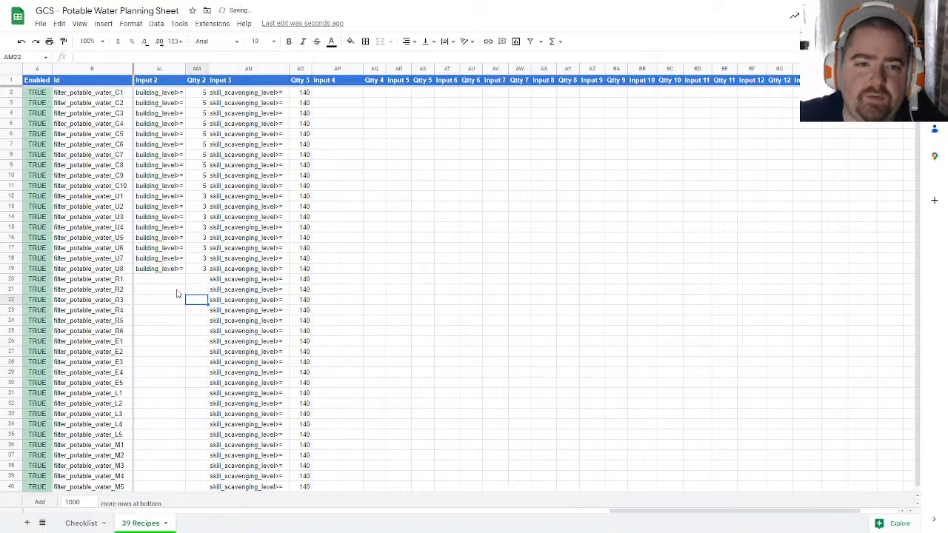
drag(641, 511, 577, 511)
drag(362, 96, 411, 270)
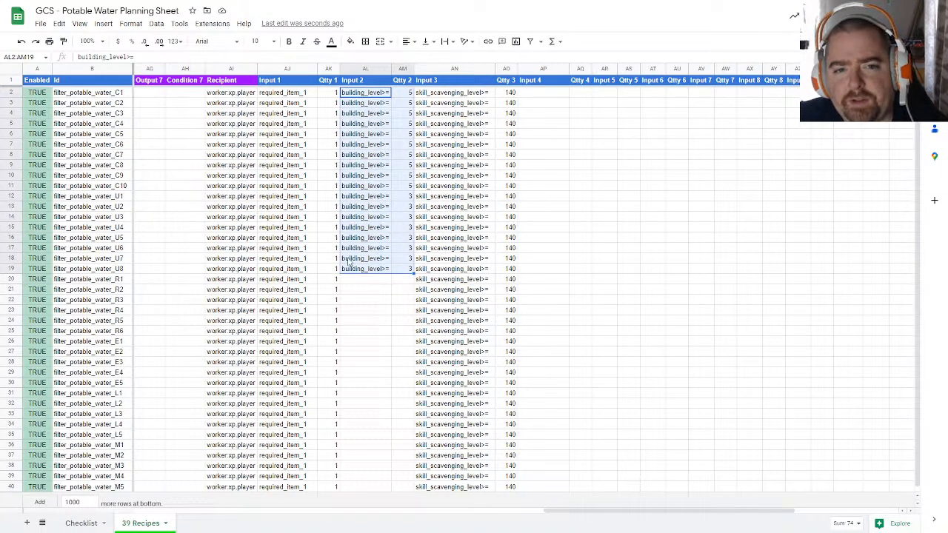
click(385, 342)
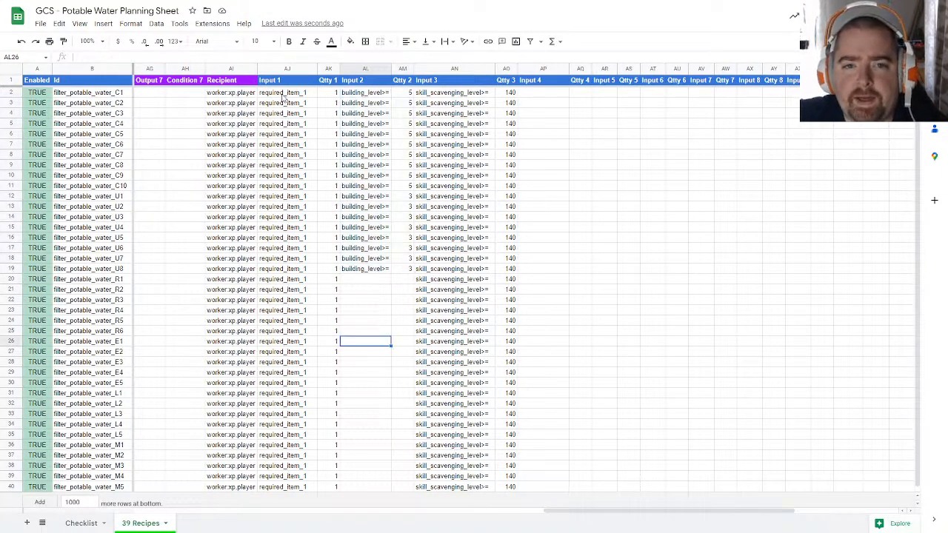
Step: Change the Input 3 entry of recipe C1 in AN2 to skill_lifescience_level>=
click(438, 94)
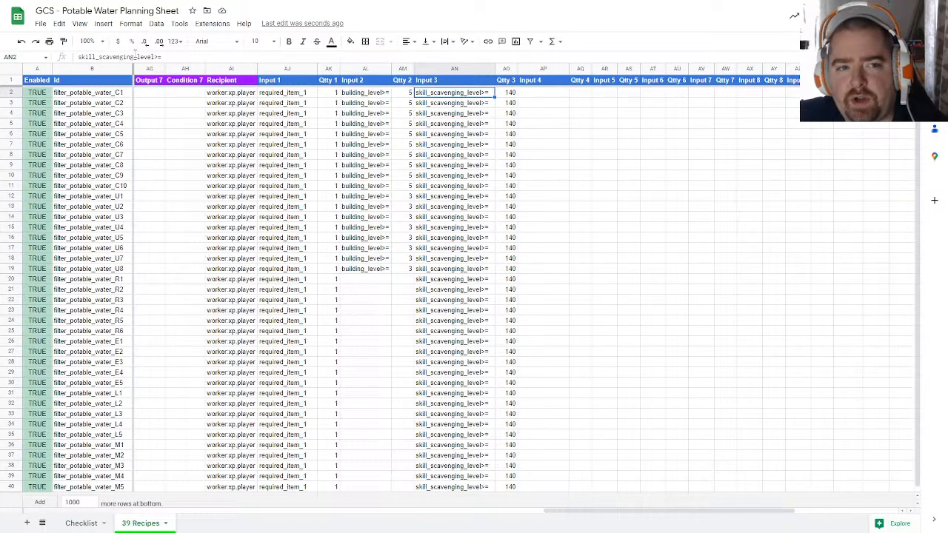
click(128, 57)
drag(134, 57, 101, 57)
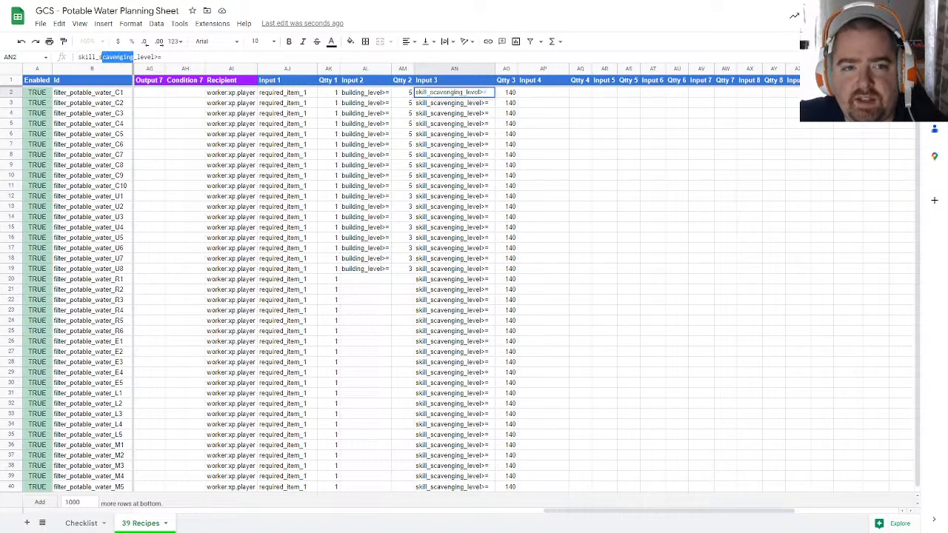
text(cooking)
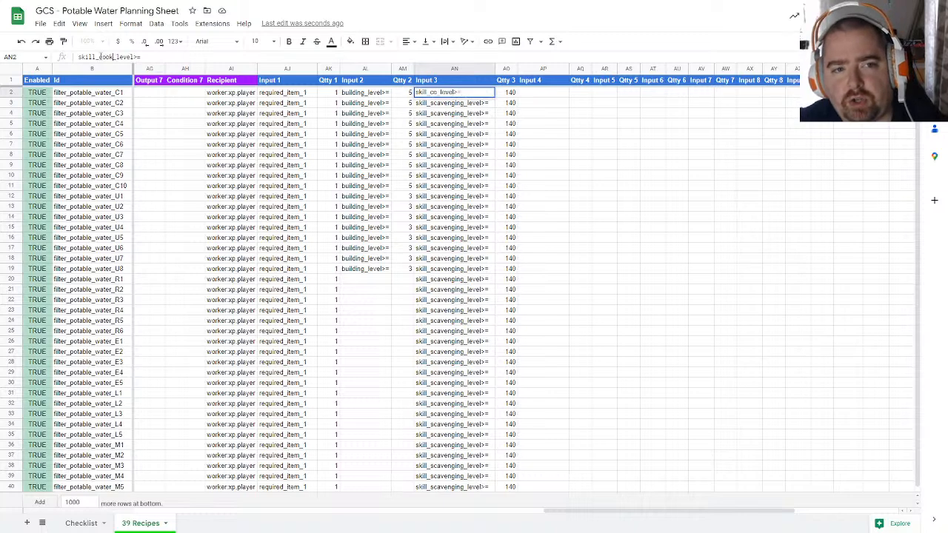
key(BackSpace)
key(BackSpace)
key(BackSpace)
key(BackSpace)
key(BackSpace)
key(BackSpace)
key(BackSpace)
text(lis)
text(esci)
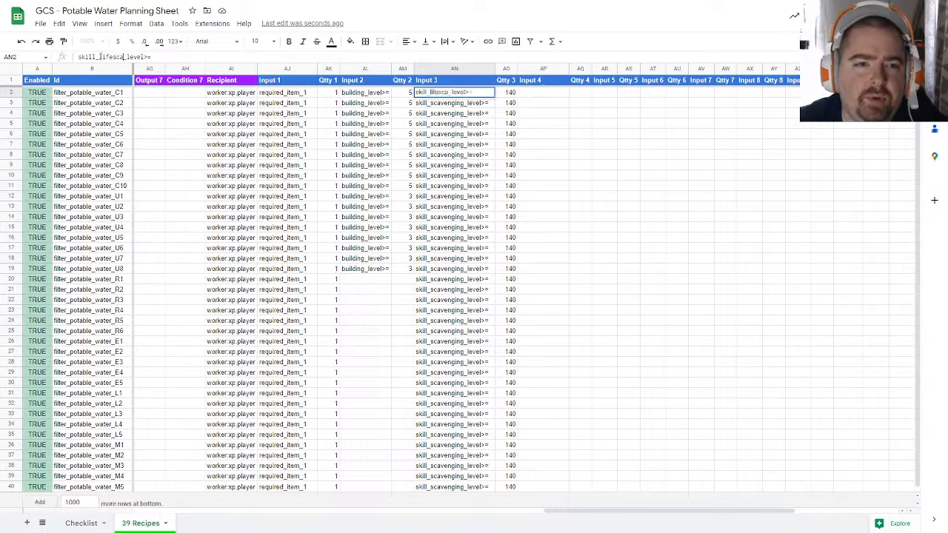
text(ence)
key(Return)
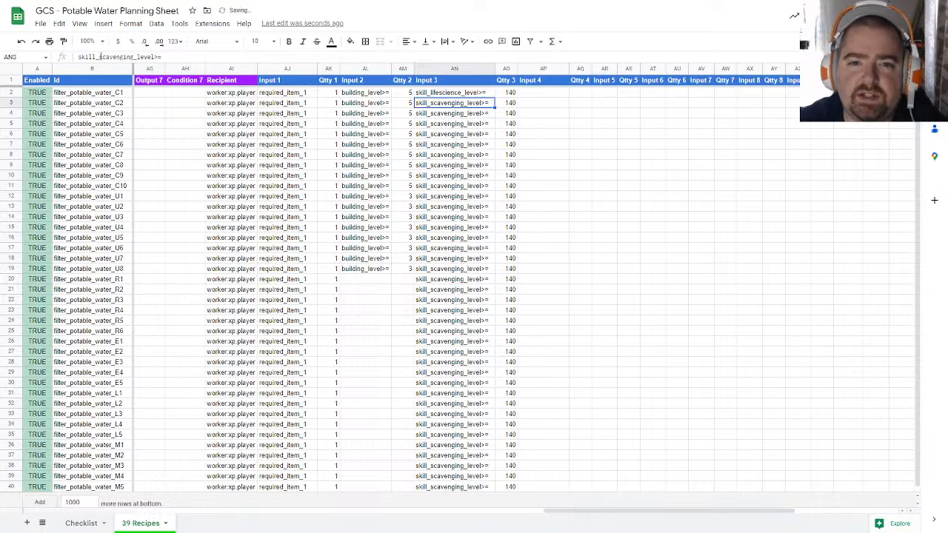
Step: Make AN3 reference the Input 3 entry in AN2 and copy that formula into AN4:AN40
text(skill_lifescience_level>=)
key(Return)
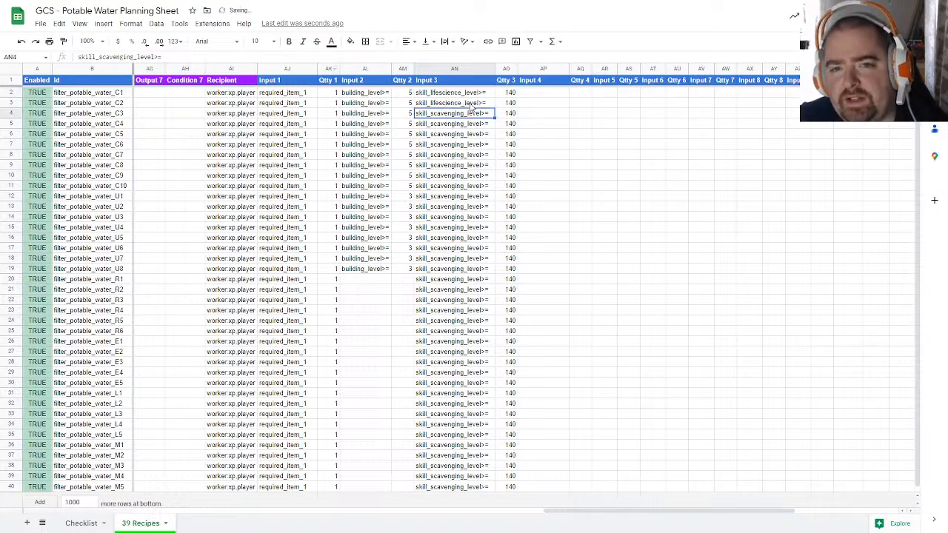
click(473, 106)
key(ctrl+c)
drag(474, 113, 305, 502)
key(ctrl+v)
Step: Set the Keywords entry of the first recipe in S2 to skill.lifescience
scroll(529, 254, up, 1)
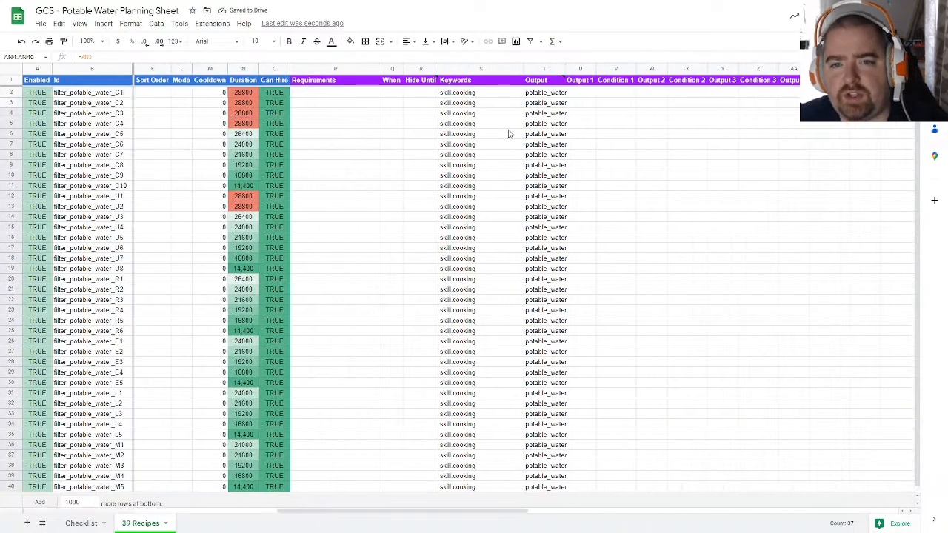
click(471, 94)
text(skill.life)
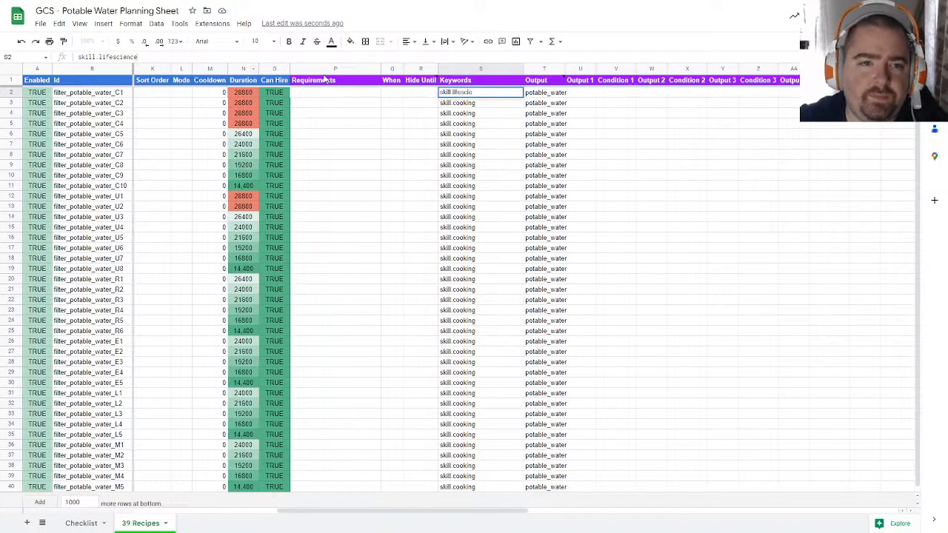
text(science)
key(Return)
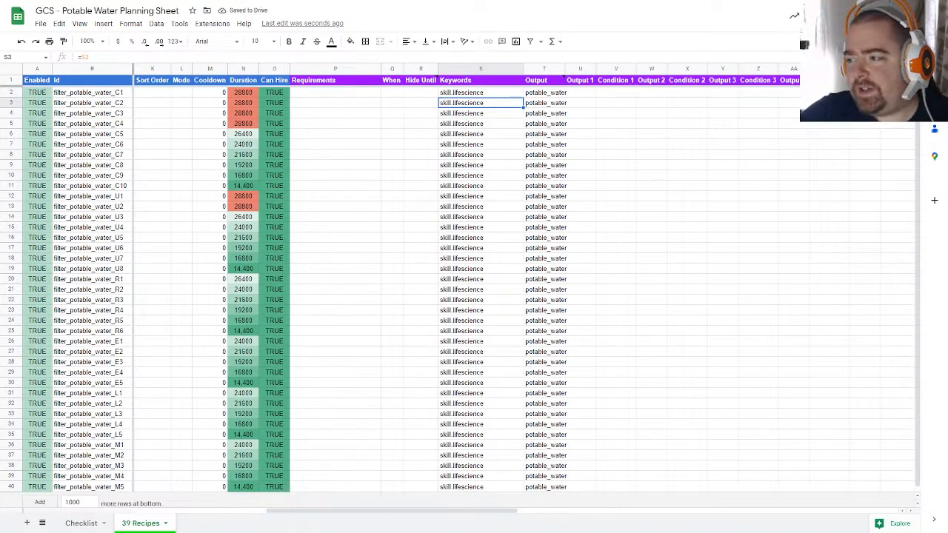
Step: Set Qtty 3, the required life science level, to 25 for the first recipe in AO2
drag(426, 511, 674, 495)
click(415, 92)
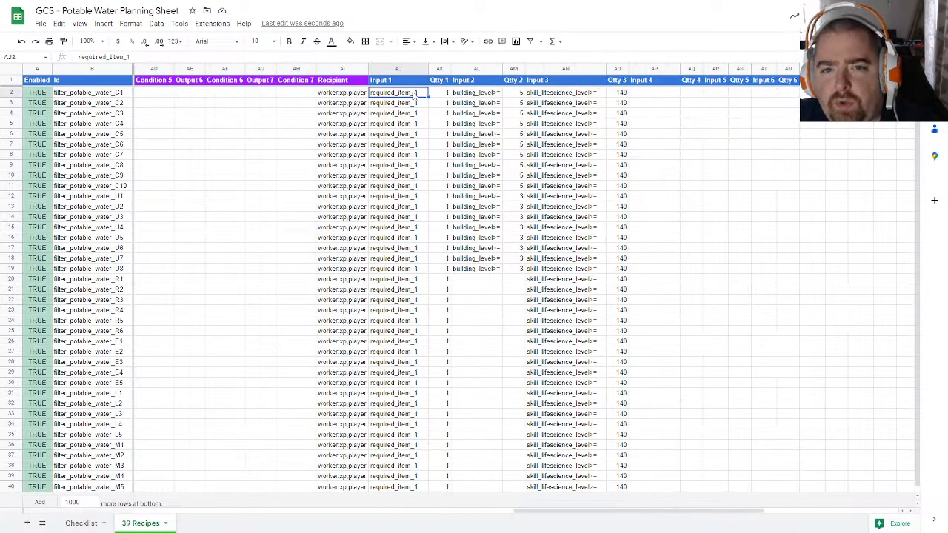
click(618, 96)
text(25)
key(Return)
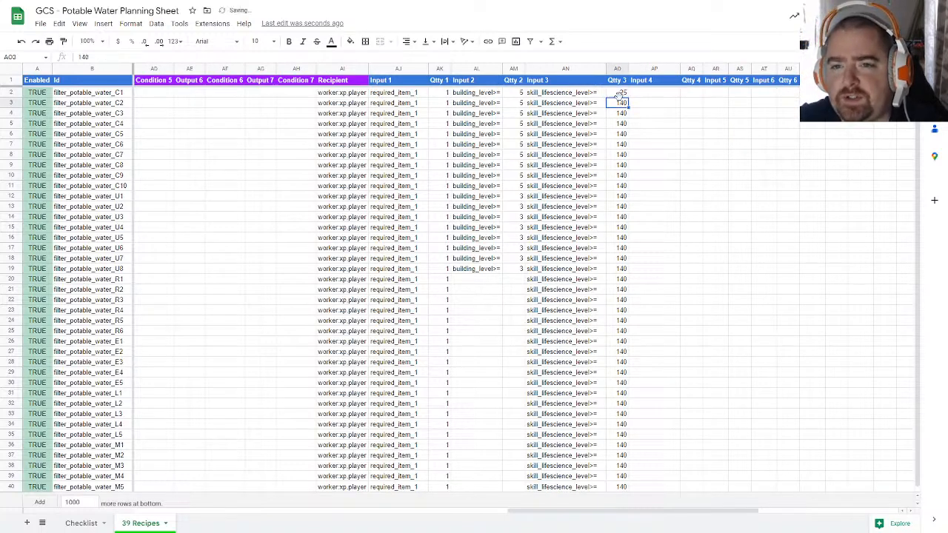
Step: Make AO3 reference the Qtty 3 value in AO2 and copy that formula into AO4:AO40
text(=)
click(622, 95)
key(Return)
click(622, 104)
key(ctrl+c)
drag(624, 117, 613, 476)
key(ctrl+v)
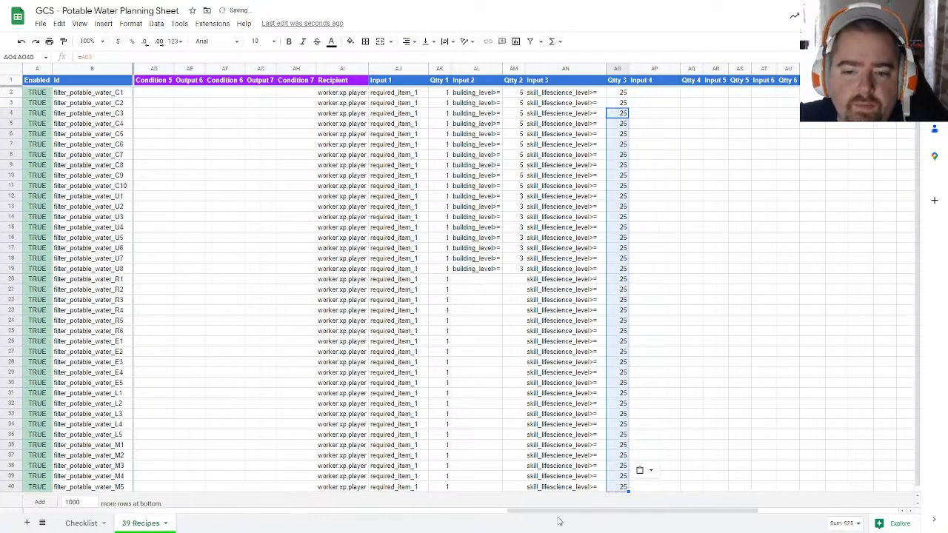
Step: Review the recipe columns, copy the potable_water output, and start a new loot table with that Id in the Game Data admin editor
drag(557, 512, 189, 508)
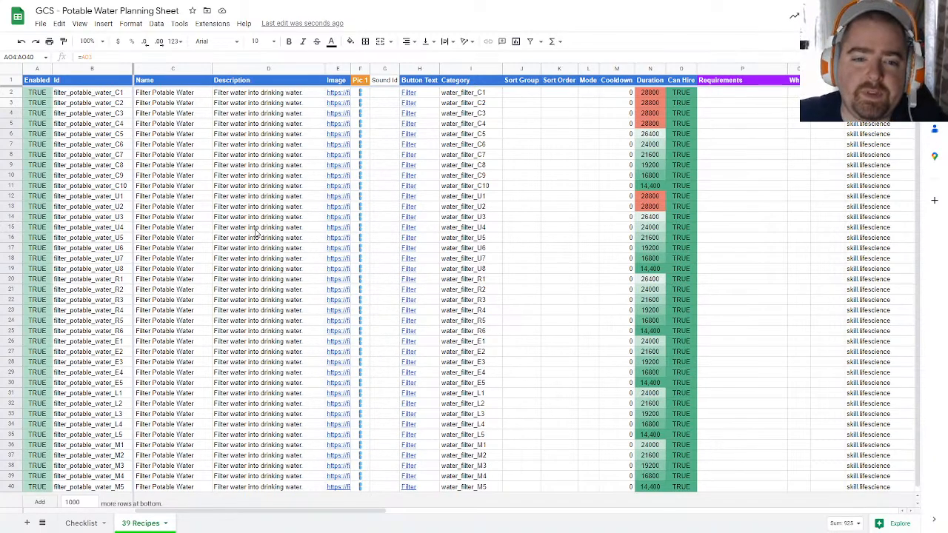
drag(367, 511, 597, 490)
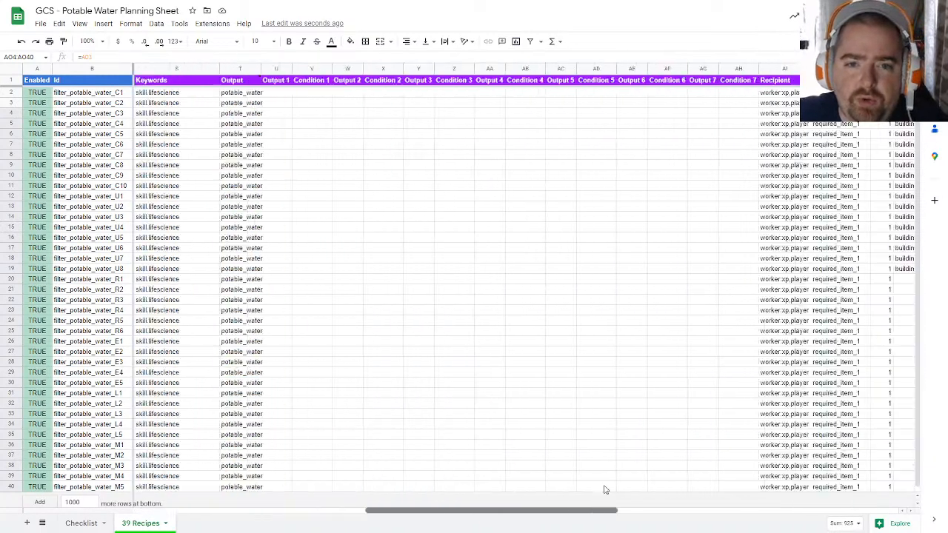
scroll(520, 473, left, 3)
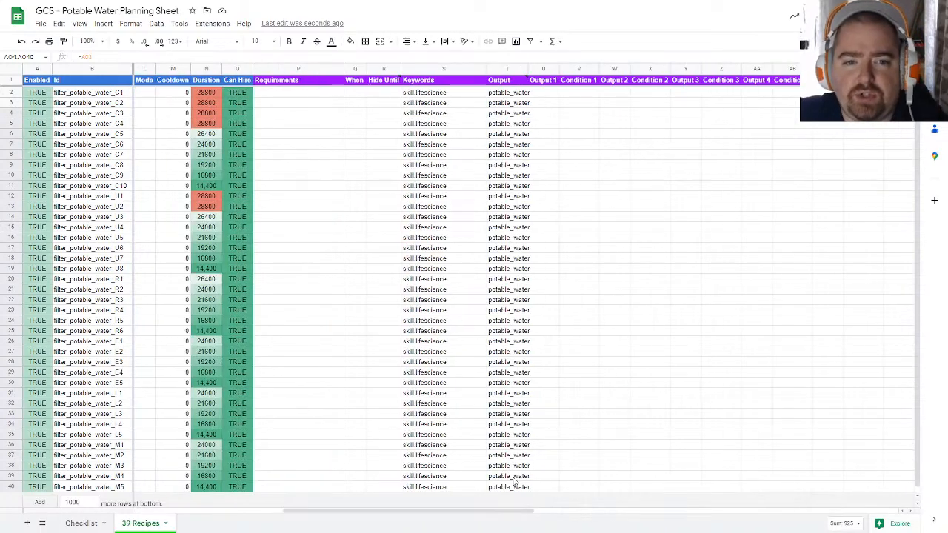
drag(482, 512, 450, 512)
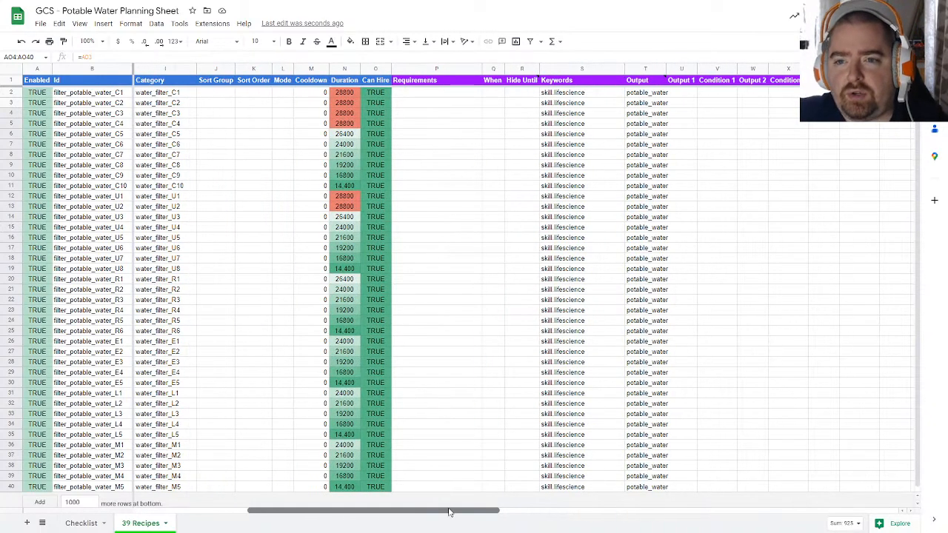
click(641, 94)
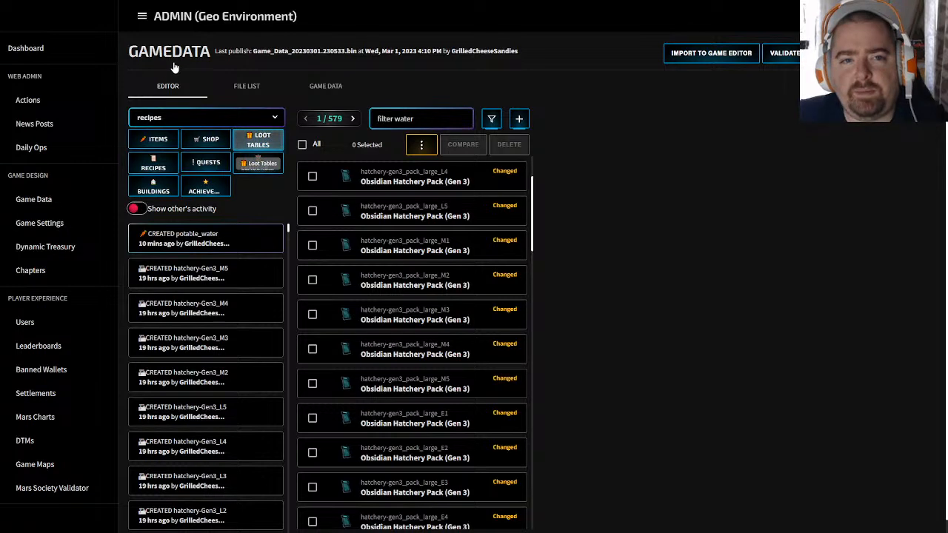
click(258, 145)
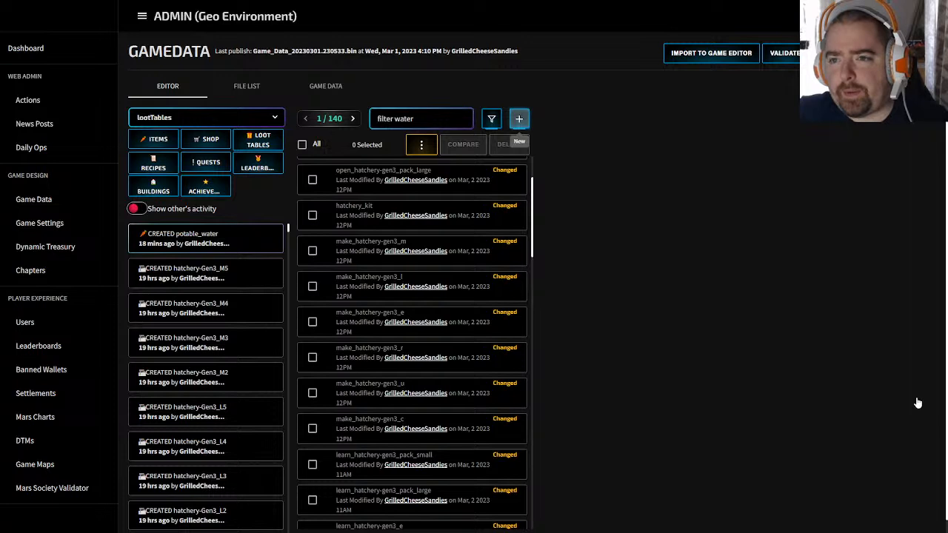
click(638, 185)
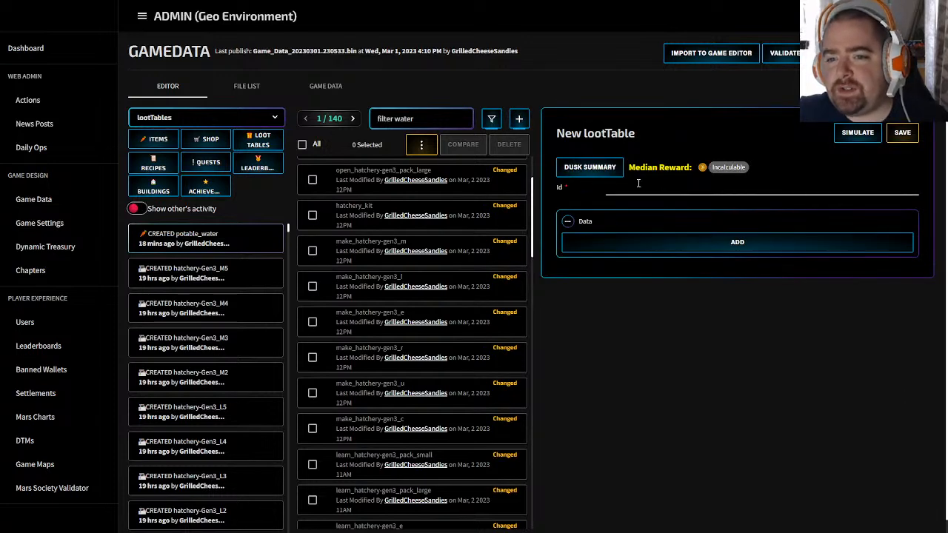
key(ctrl+v)
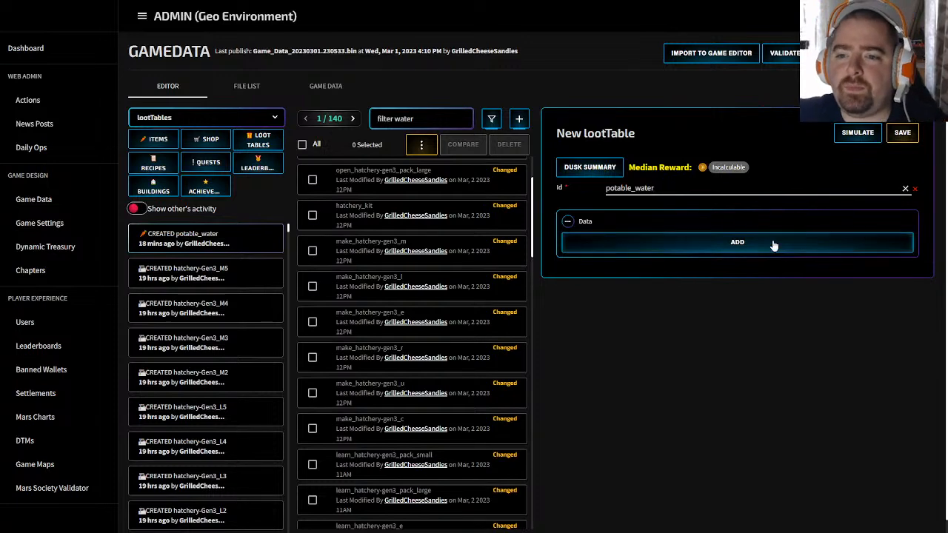
Step: Add a first data item to the new loot table and set its Id to potable_water
click(749, 251)
click(664, 269)
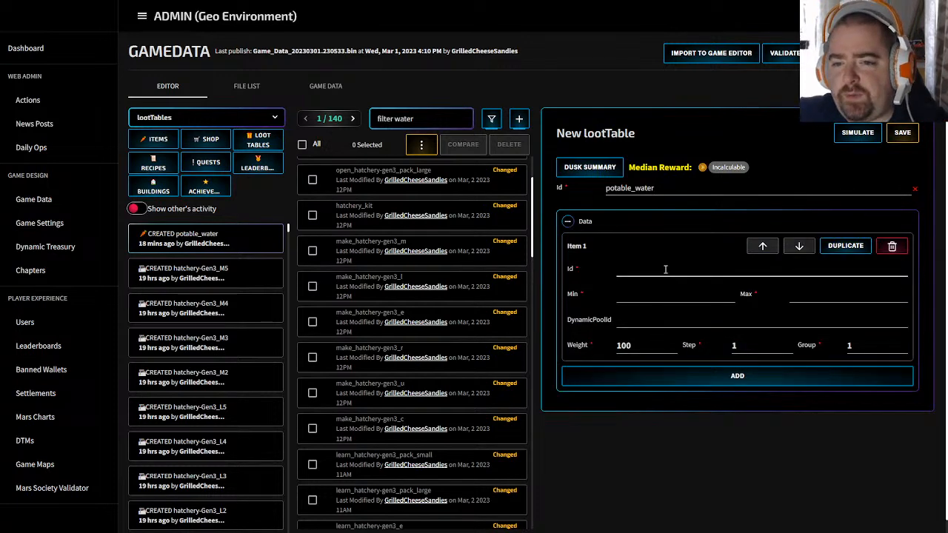
drag(569, 245, 589, 246)
click(633, 272)
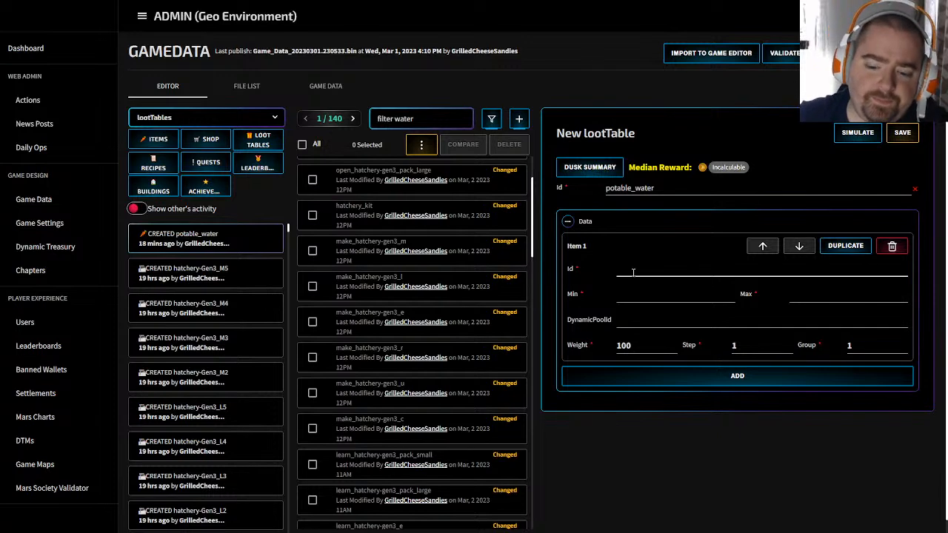
key(ctrl+v)
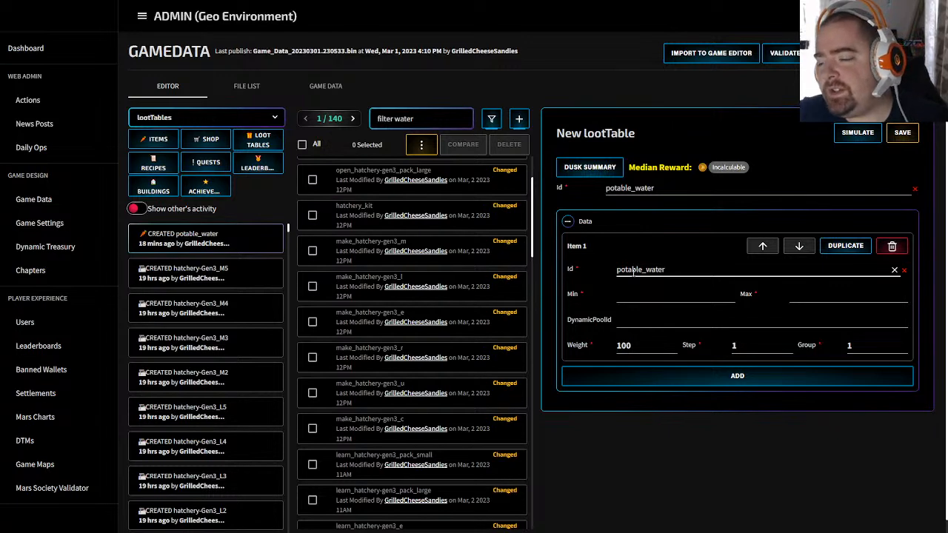
click(670, 298)
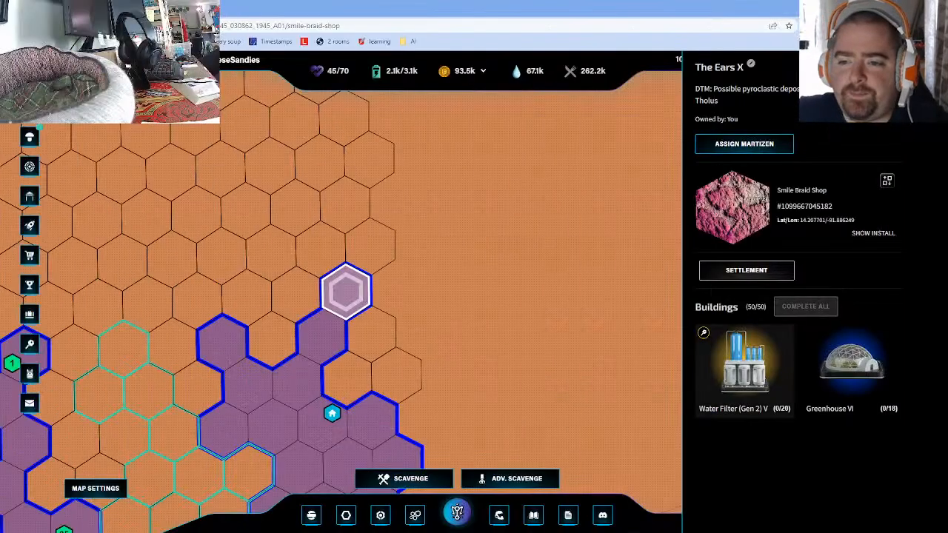
Step: In Million on Mars, open the Water Filter (Gen 2) V building and examine the Filter Water task's inputs and Water reward range
click(744, 363)
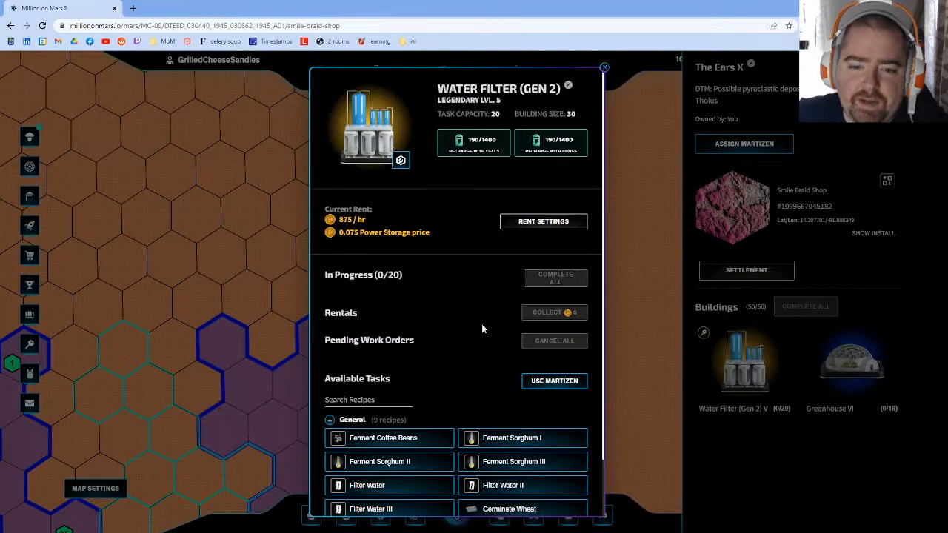
scroll(481, 328, down, 1)
click(374, 420)
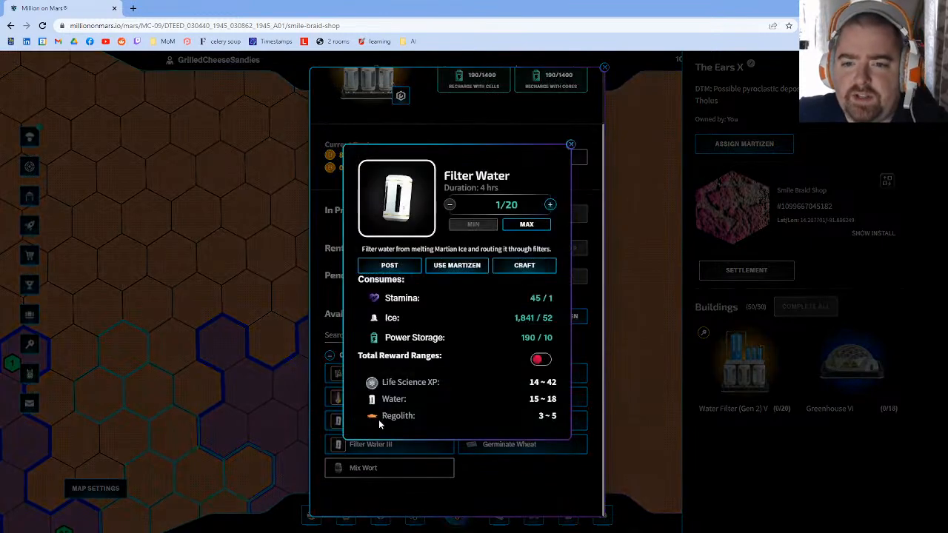
drag(556, 399, 529, 400)
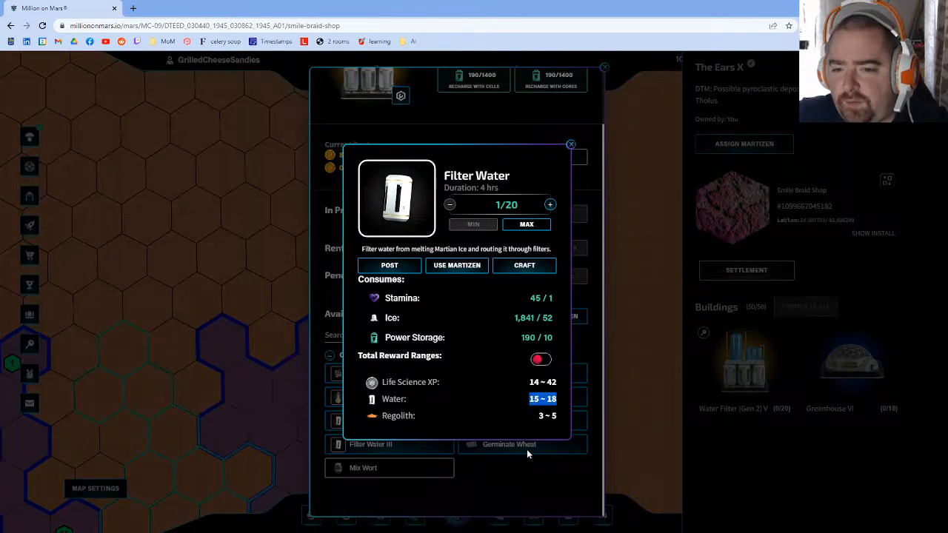
click(519, 461)
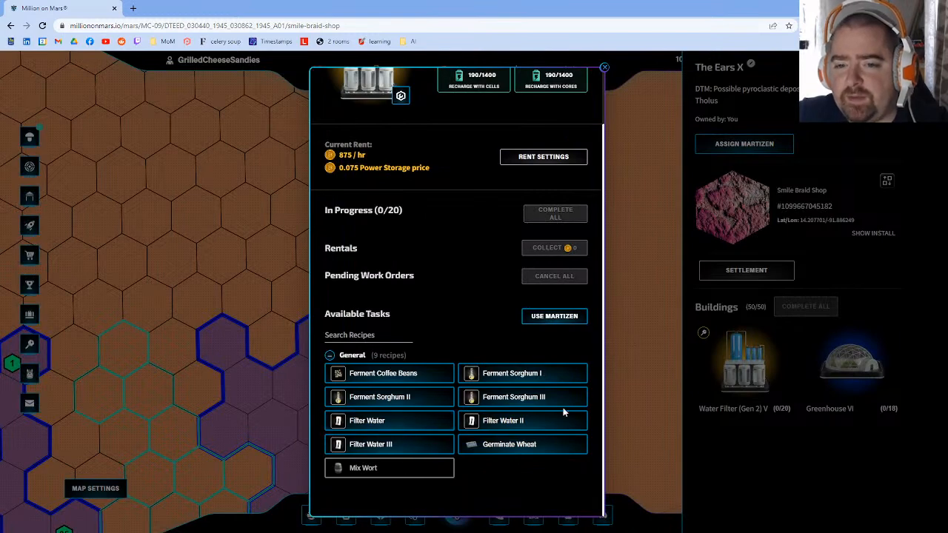
Step: Check the Filter Water task's Water reward range, return to the Game Data admin, and set Item 1's Min to 15 and Max to 18
click(396, 425)
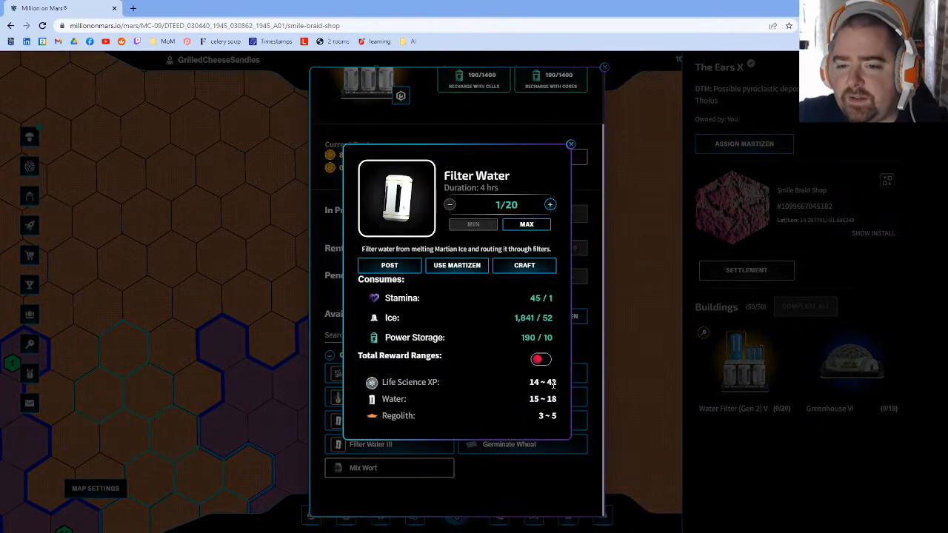
drag(558, 401, 527, 400)
click(261, 365)
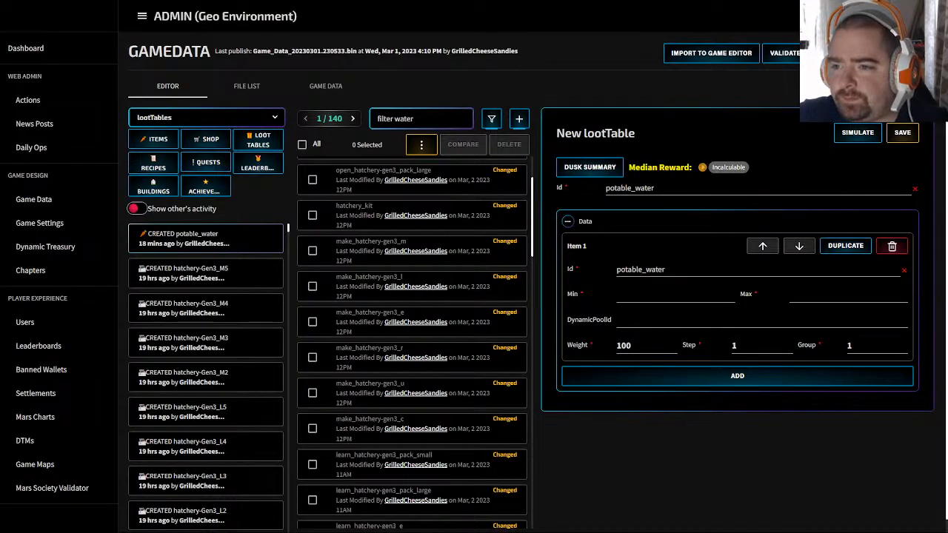
click(644, 305)
text(15)
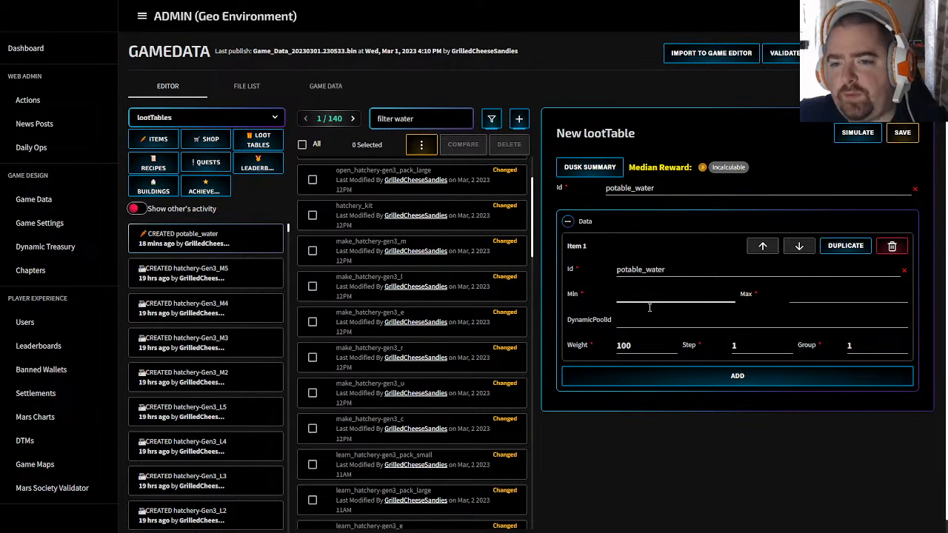
click(810, 298)
text(18)
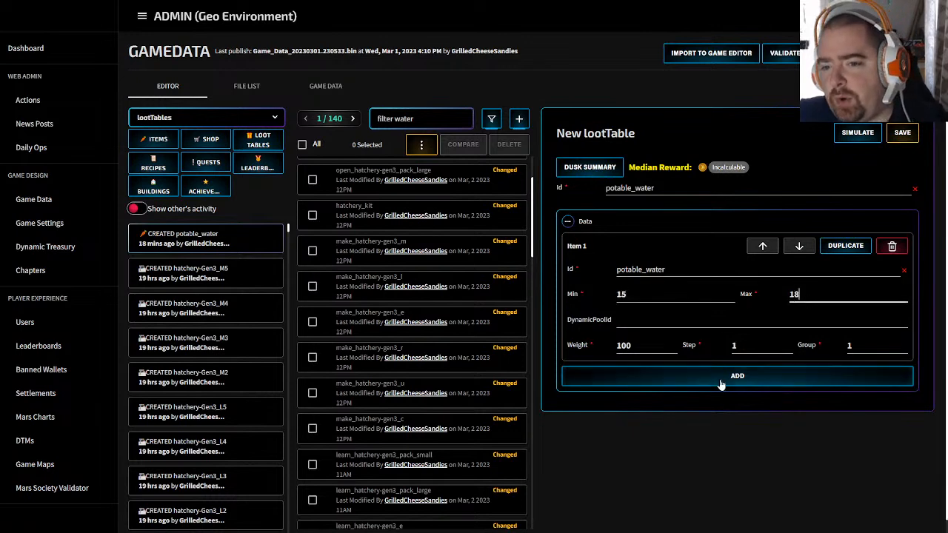
Step: Add a second data item to the loot table and set Item 1's Weight to 50
click(630, 324)
click(632, 345)
click(745, 346)
click(624, 346)
click(666, 377)
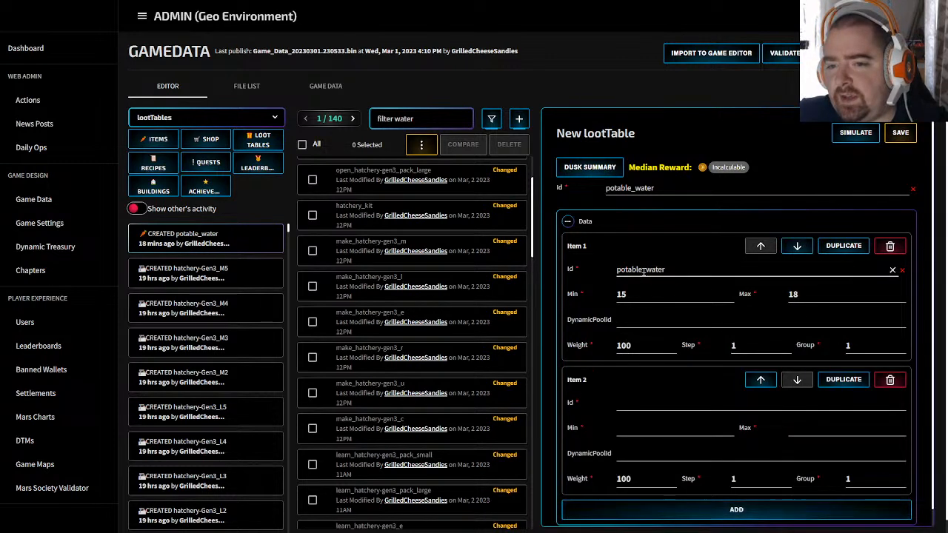
click(677, 406)
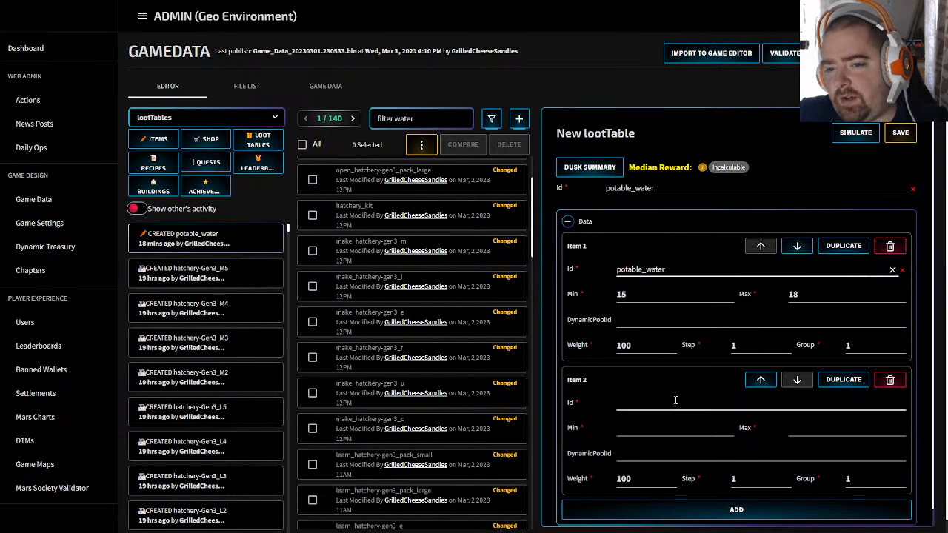
drag(852, 345, 830, 346)
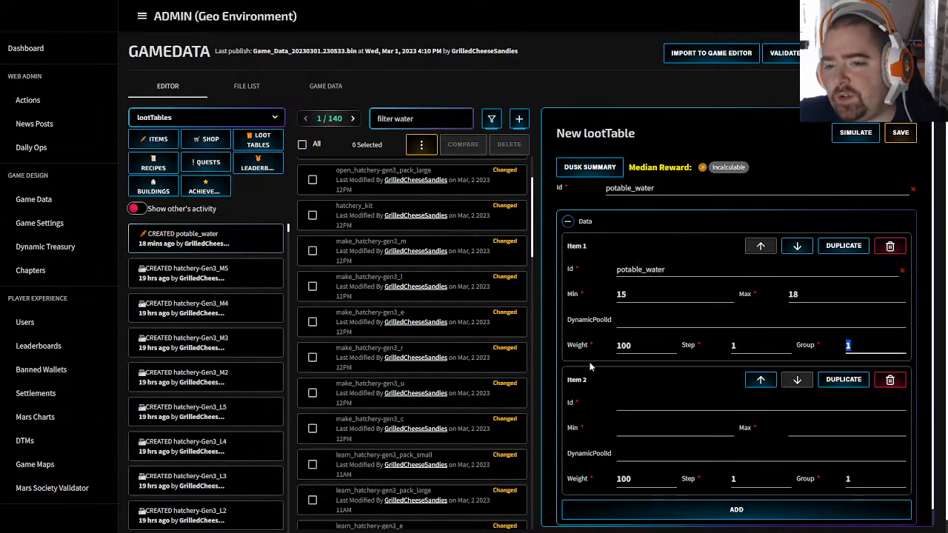
drag(634, 345, 579, 344)
text(50)
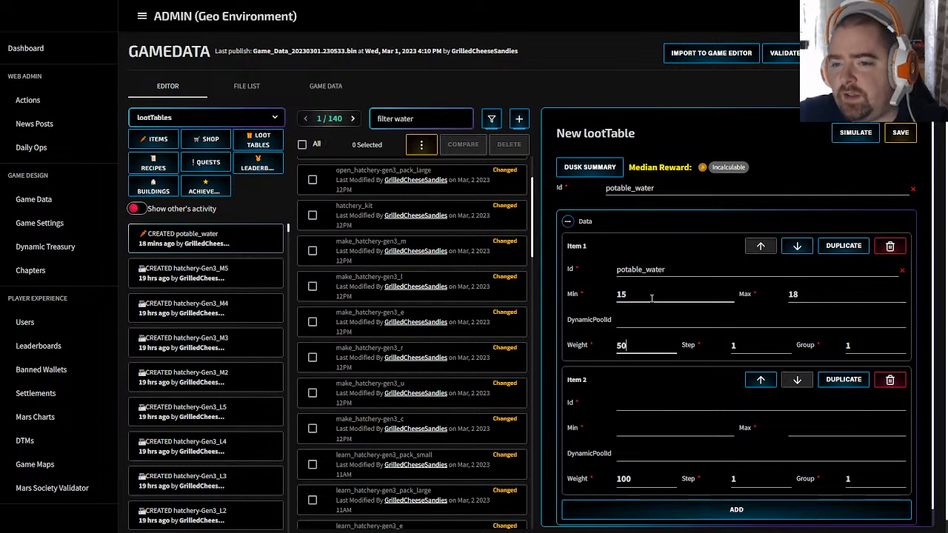
Step: Copy Item 1's potable_water Id into Item 2 and give Item 2 a Min of 18 and a Max of 25
double_click(628, 271)
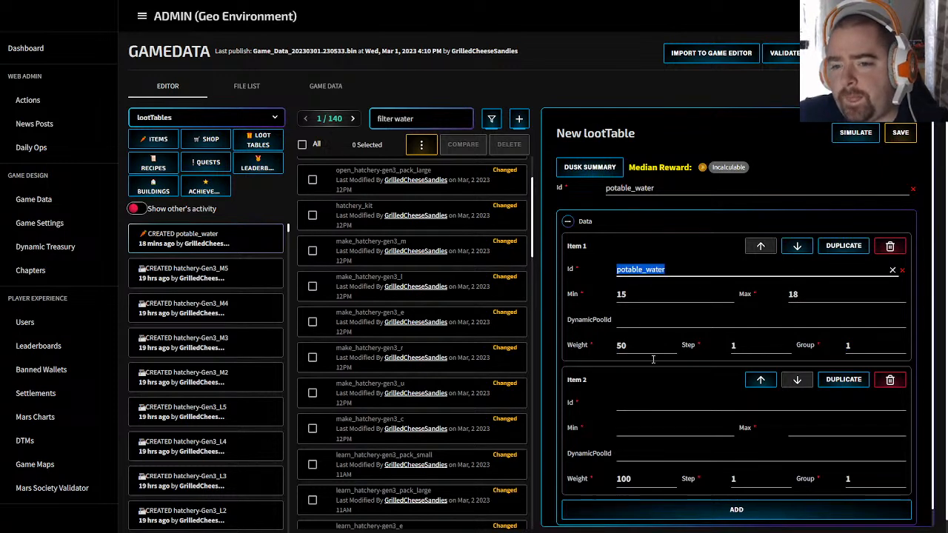
key(ctrl+c)
click(677, 404)
key(ctrl+v)
click(666, 437)
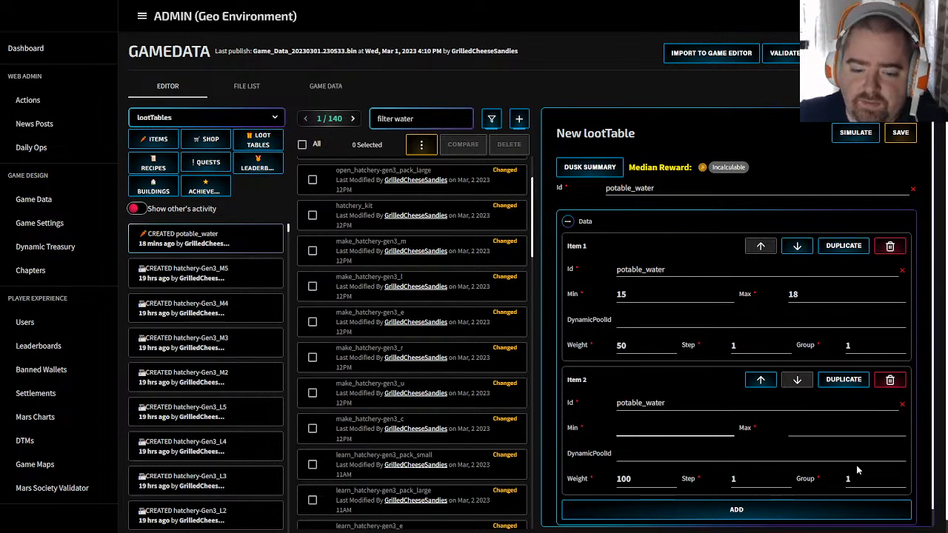
text(18)
key(Tab)
text(25)
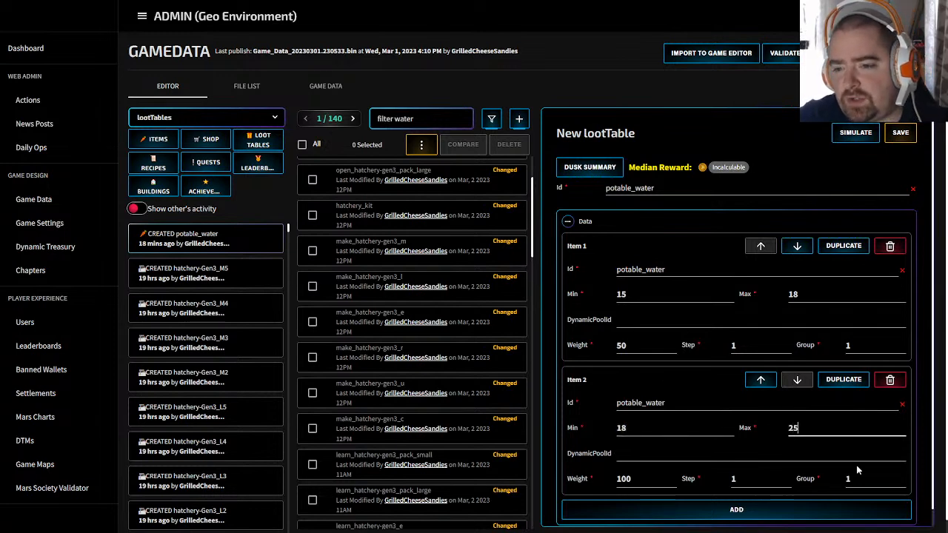
click(641, 480)
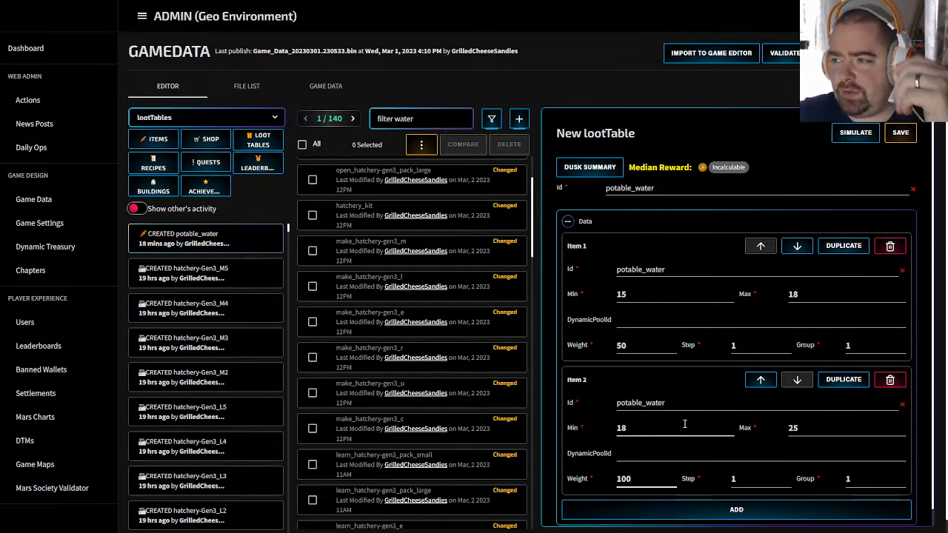
scroll(684, 424, down, 1)
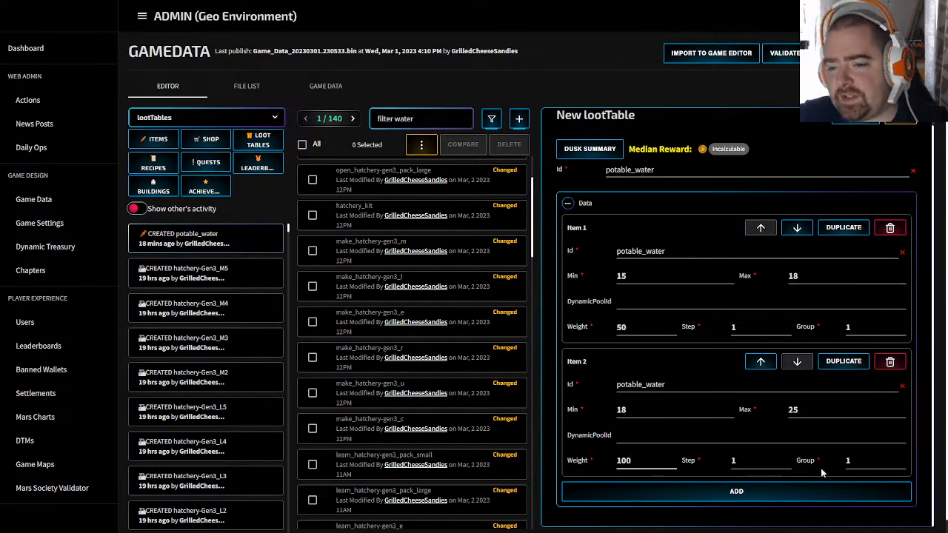
Step: Delete Item 2 from the loot table and set Item 1's Weight back to 100
click(890, 362)
drag(666, 345, 495, 348)
text(100)
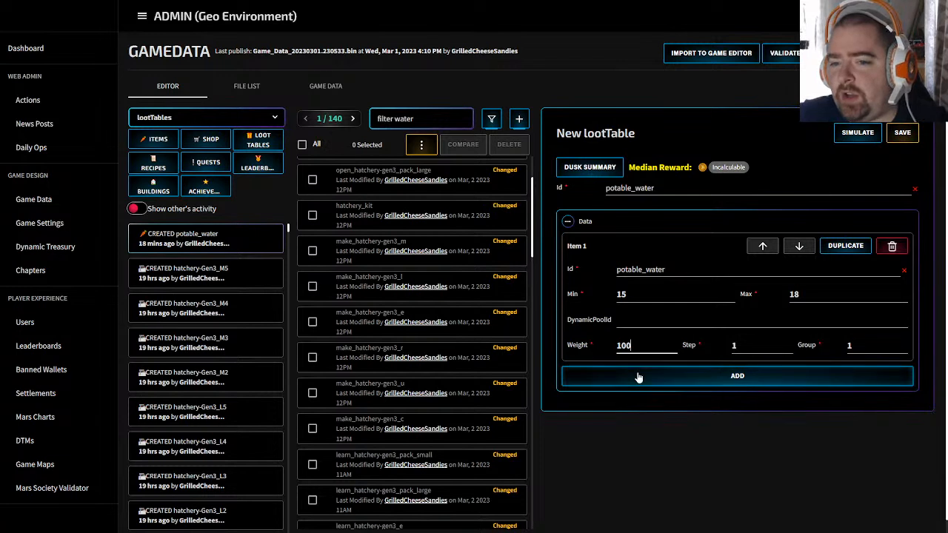
Step: Add a new blank Item 2 to the loot table and set its Group to 2
click(829, 376)
scroll(855, 340, down, 1)
drag(884, 328, 842, 335)
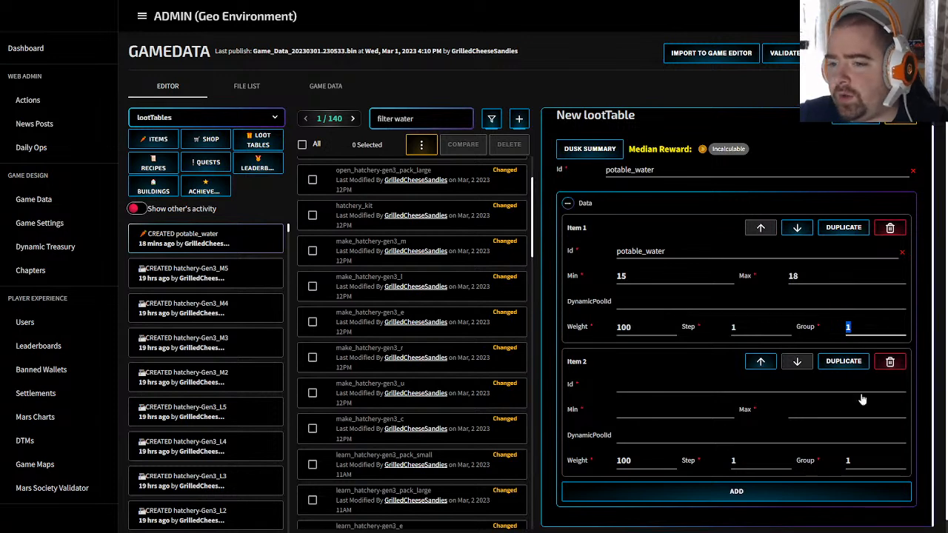
double_click(855, 460)
text(2)
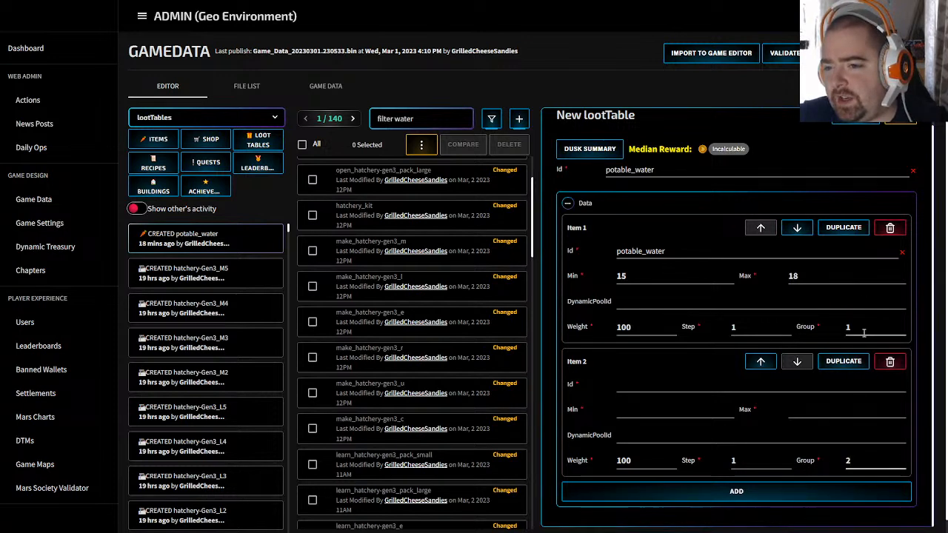
Step: Return Item 2's Group to 1 and compare the Weight values of both items
click(863, 333)
click(863, 462)
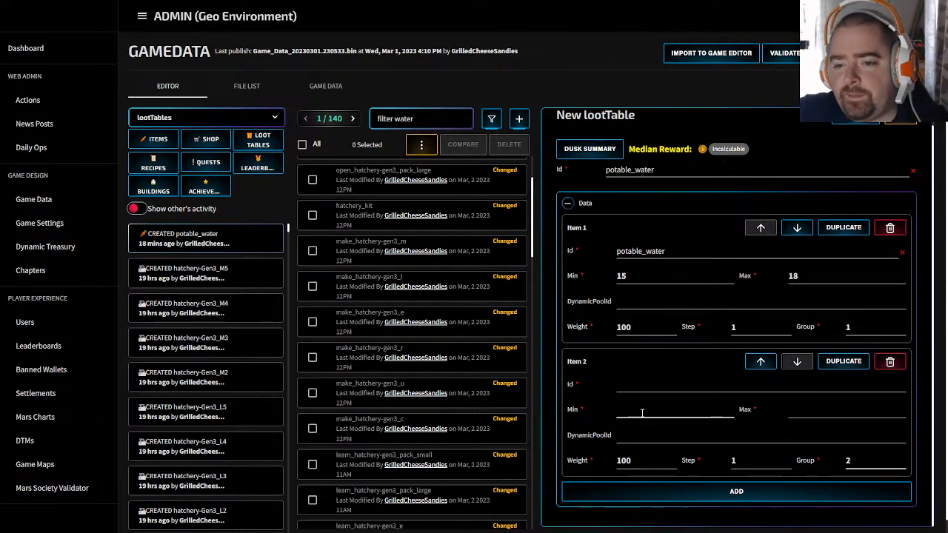
double_click(846, 460)
text(1)
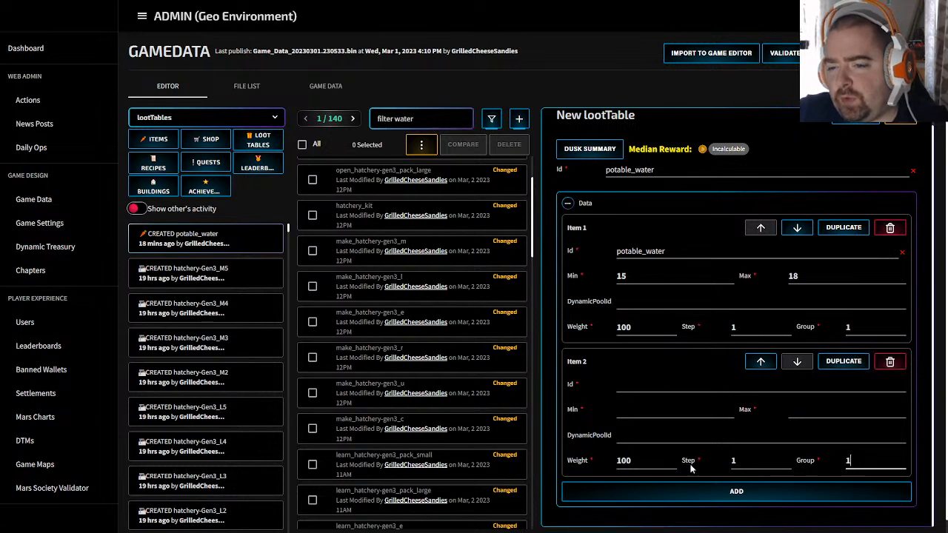
click(642, 326)
click(620, 326)
click(622, 457)
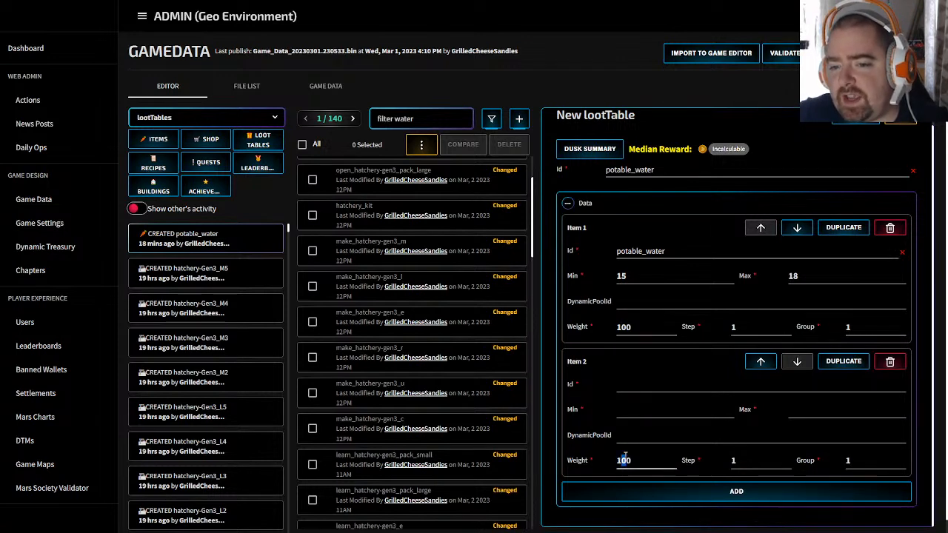
click(669, 333)
double_click(643, 326)
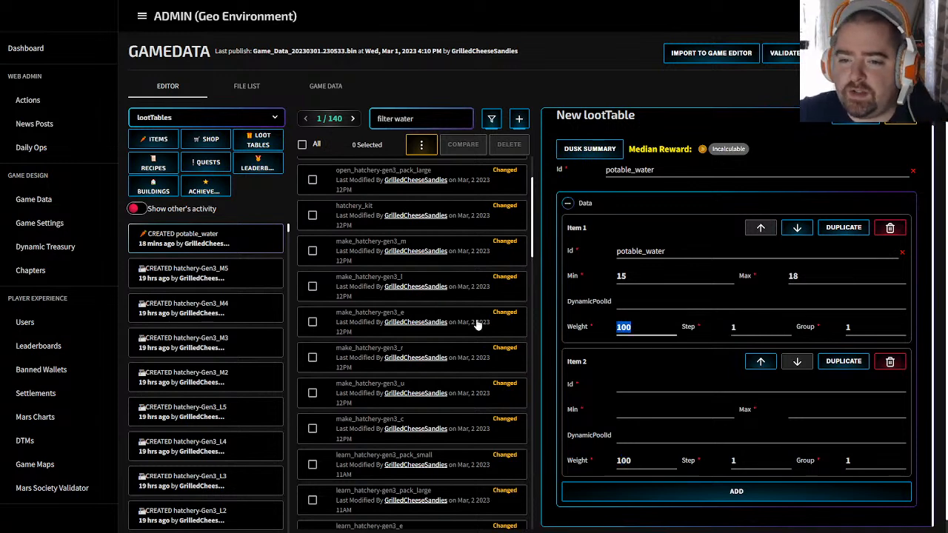
click(638, 328)
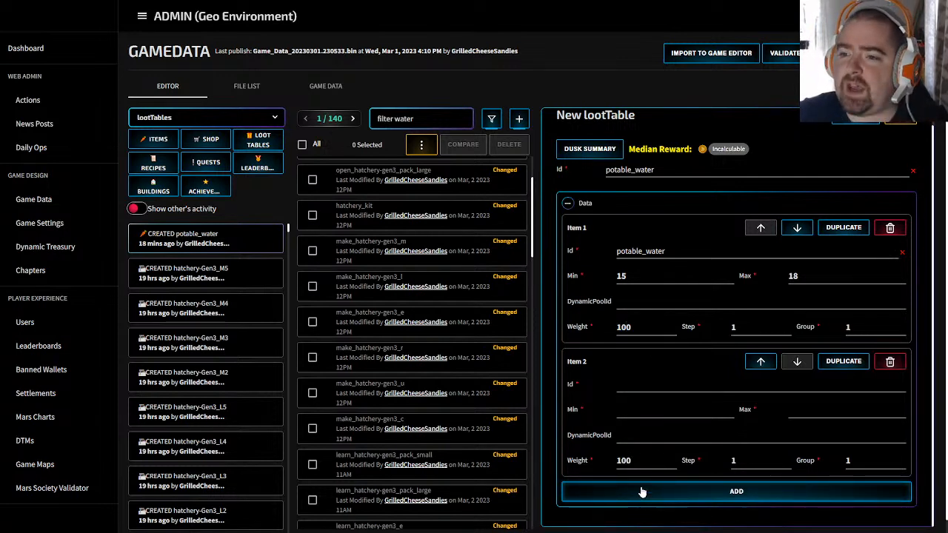
Step: Change Item 2's Group to 2, leaving its Id field ready for entry
click(646, 389)
double_click(858, 465)
text(2)
click(807, 386)
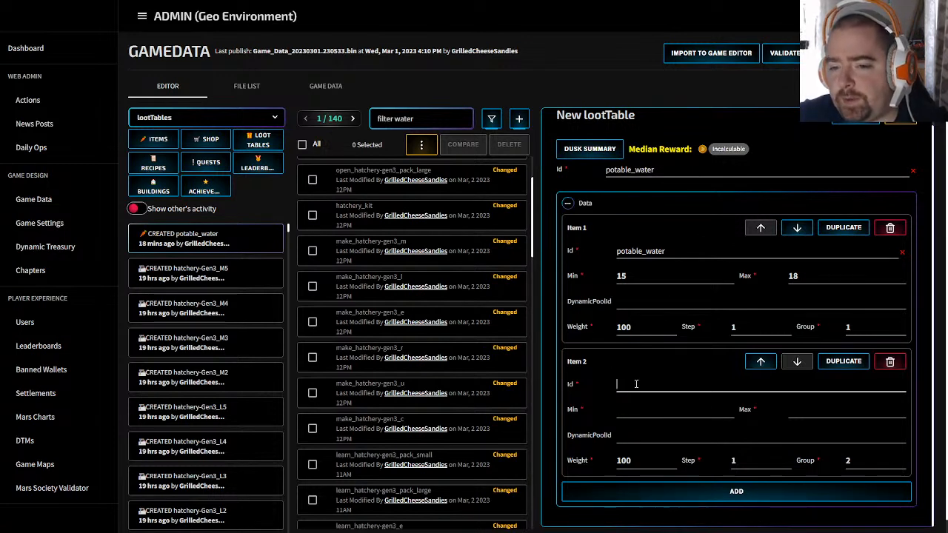
Step: Switch to the Potable Water Planning Sheet and review the recipes' input columns, including the life science skill requirement in Input 3
key(alt+Tab)
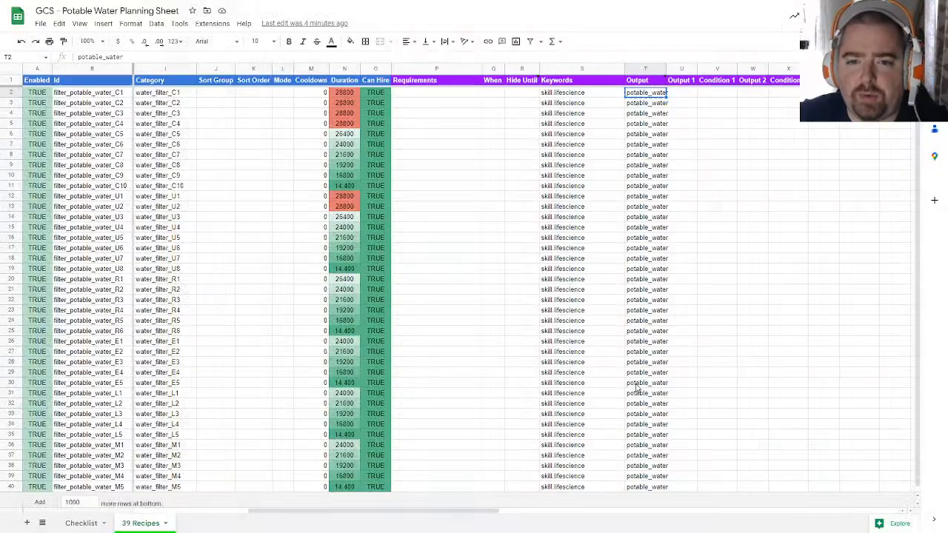
key(ctrl+c)
click(582, 186)
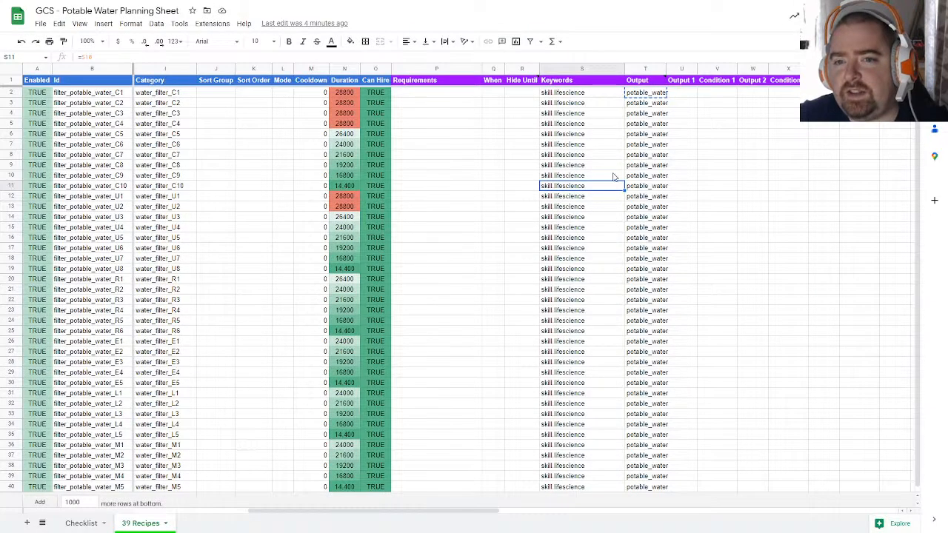
drag(466, 502, 750, 503)
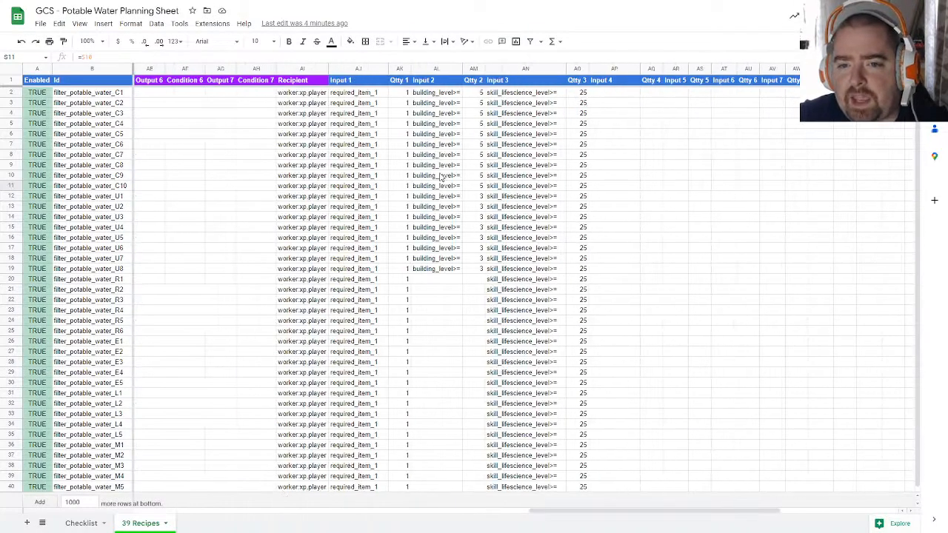
drag(502, 134, 603, 189)
click(602, 218)
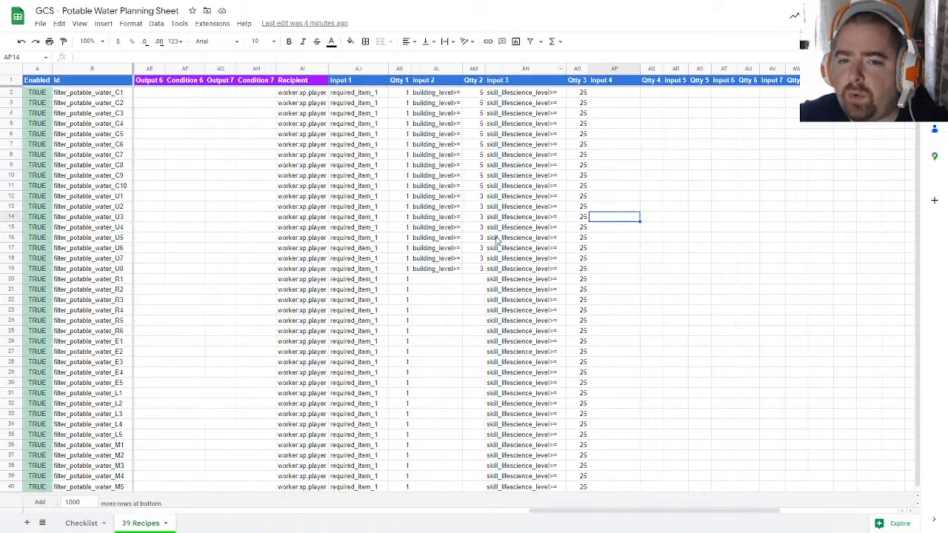
drag(576, 511, 214, 511)
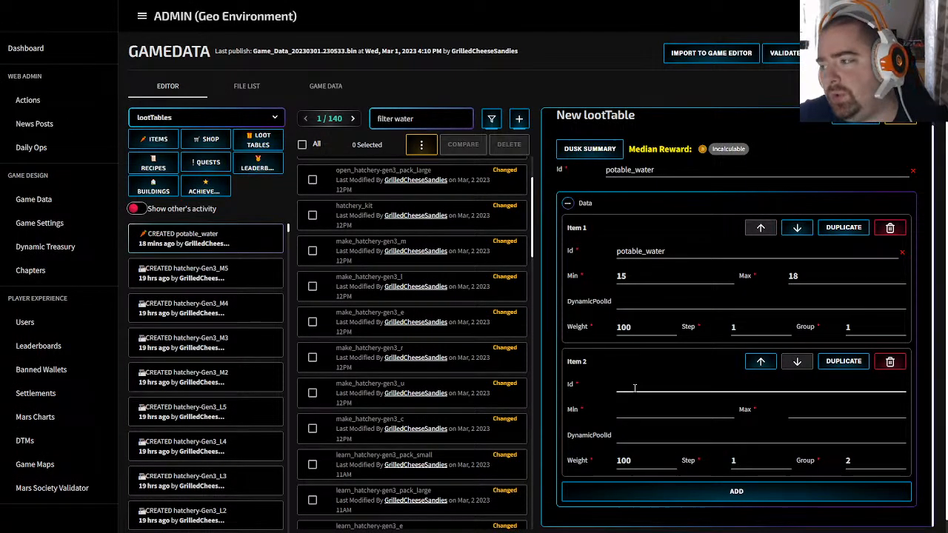
text(@)
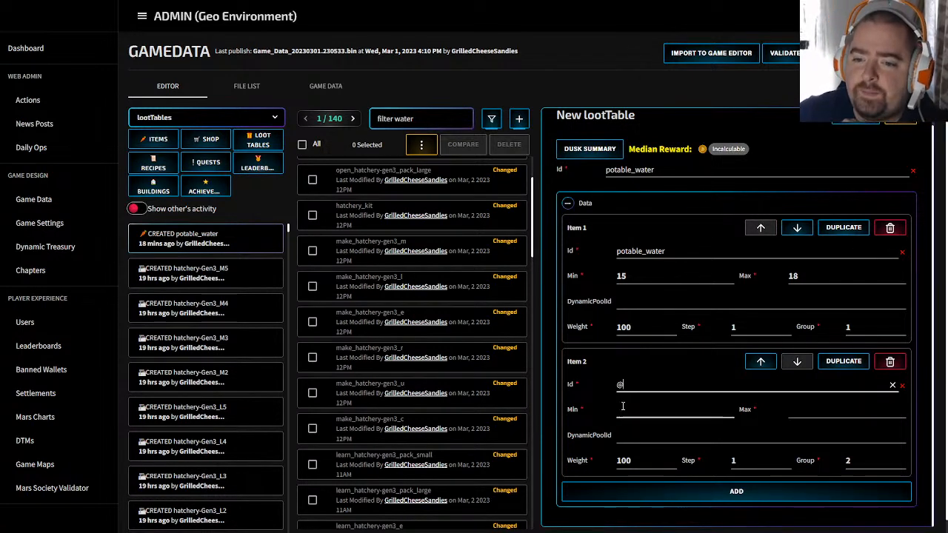
drag(628, 386, 607, 386)
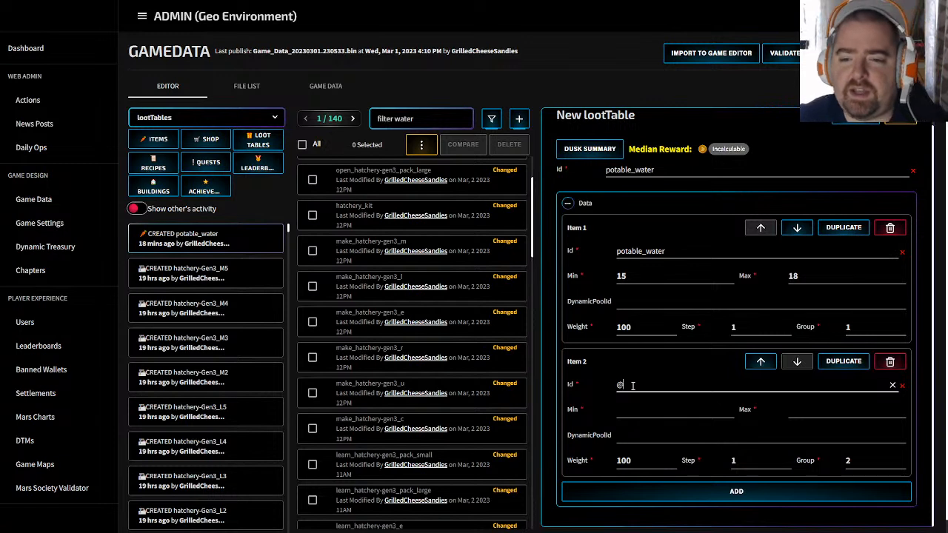
text(lifescience)
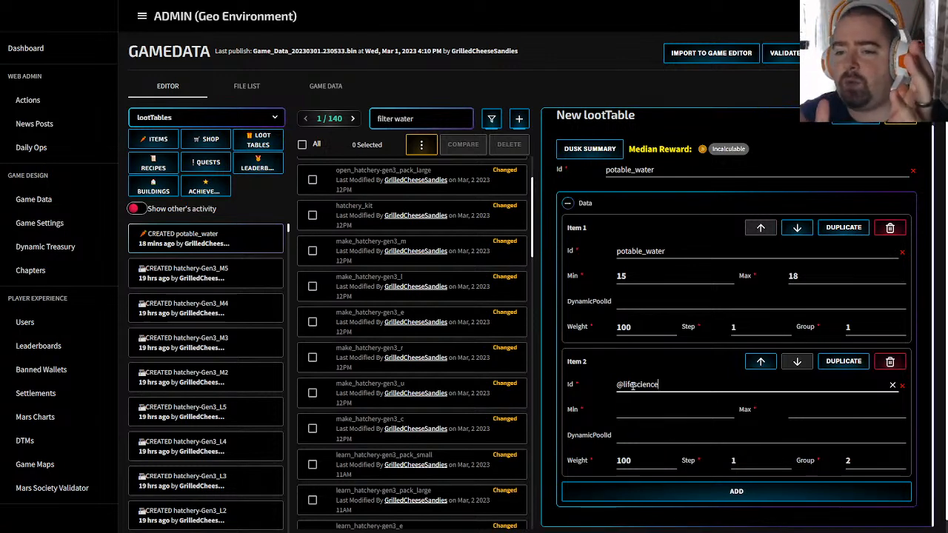
text(_)
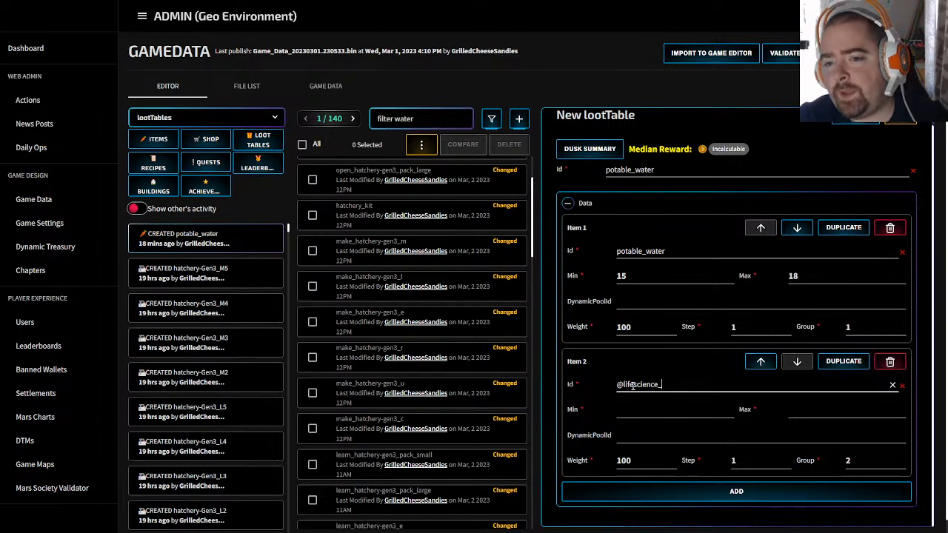
text(xp_20)
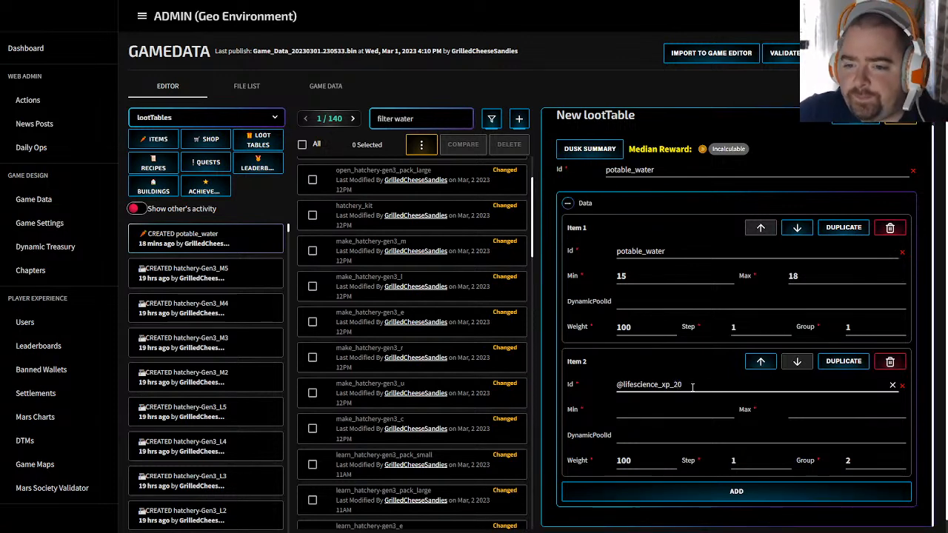
Step: Switch to the Potable Water Planning Sheet and check the first recipe's Qtty 3 value for the life science skill requirement
key(alt+Tab)
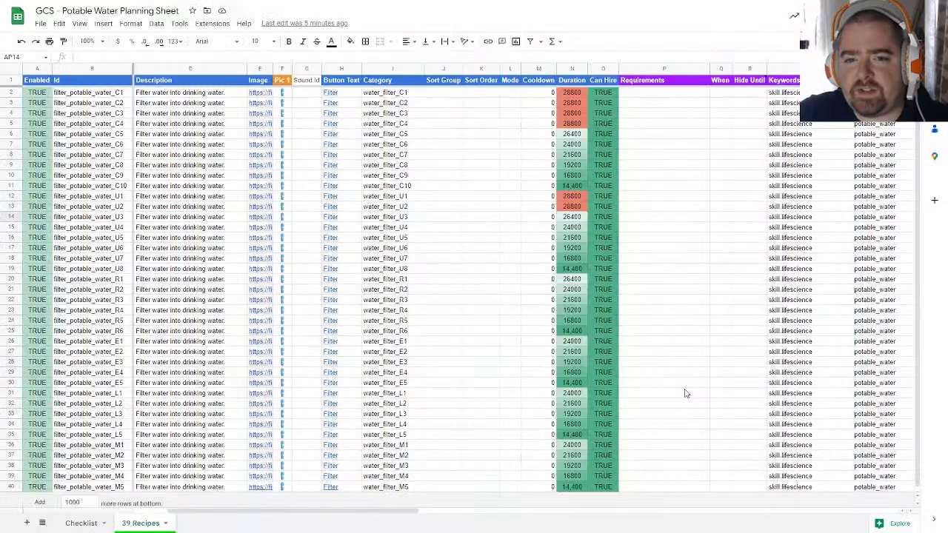
drag(414, 511, 747, 501)
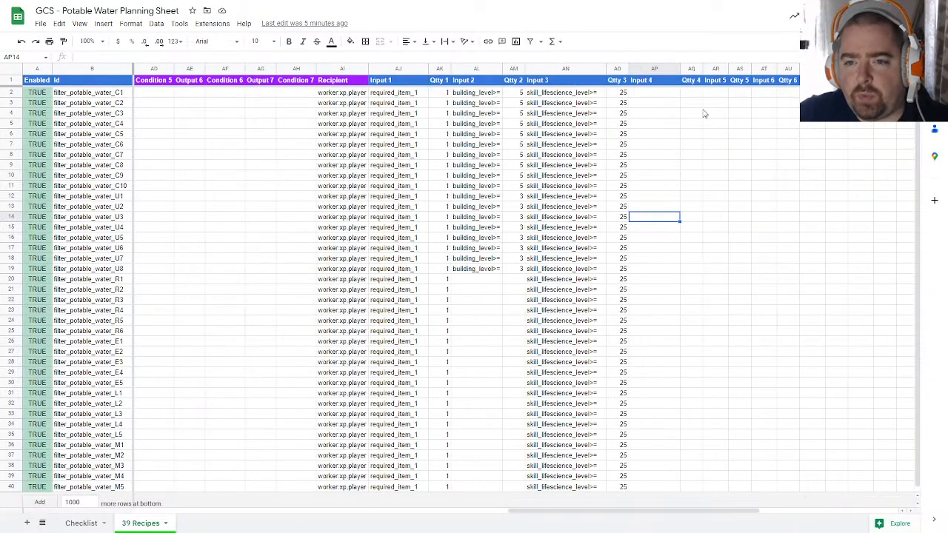
click(618, 93)
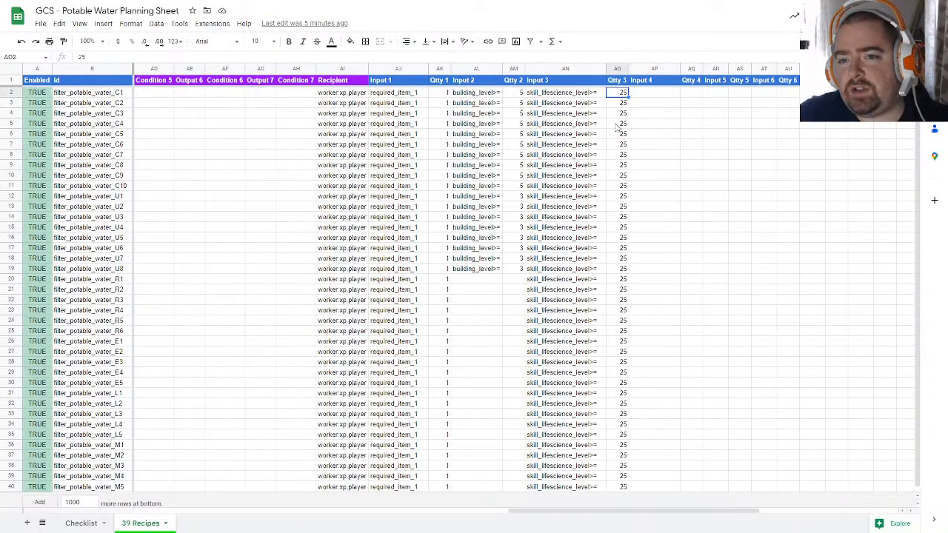
Step: Return to the Game Data admin, set Item 2's Min and Max to 1, and save the potable_water loot table
key(ctrl+shift+Tab)
key(ctrl+shift+Tab)
key(ctrl+shift+Tab)
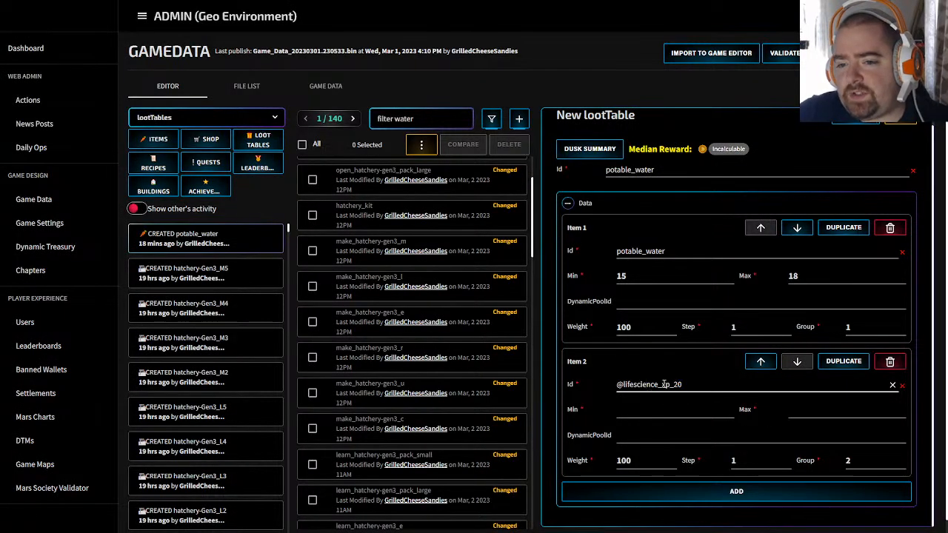
click(651, 411)
text(1)
click(796, 412)
text(1)
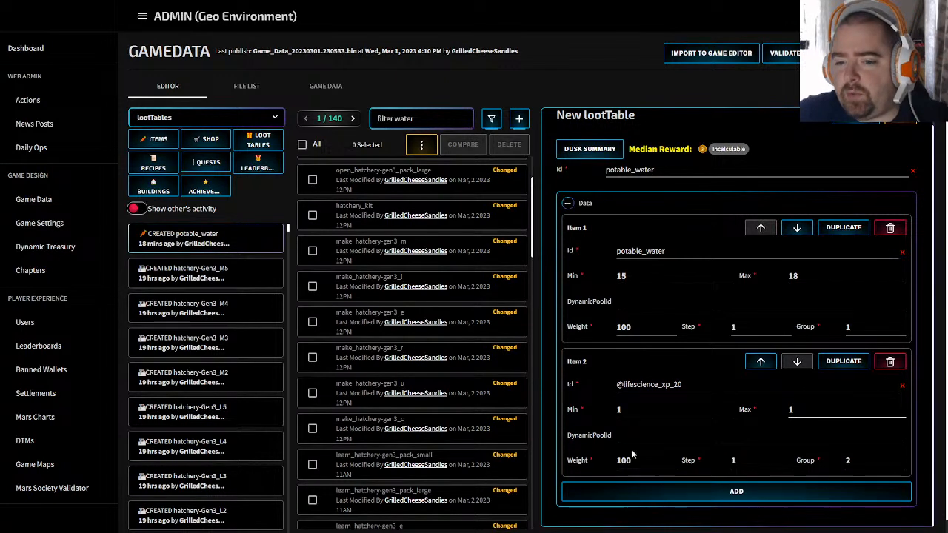
scroll(836, 248, up, 1)
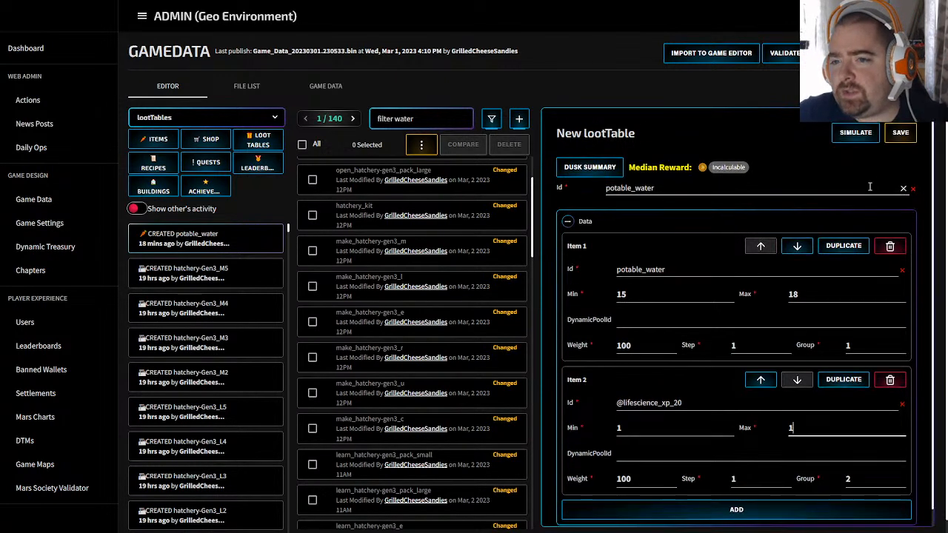
click(903, 139)
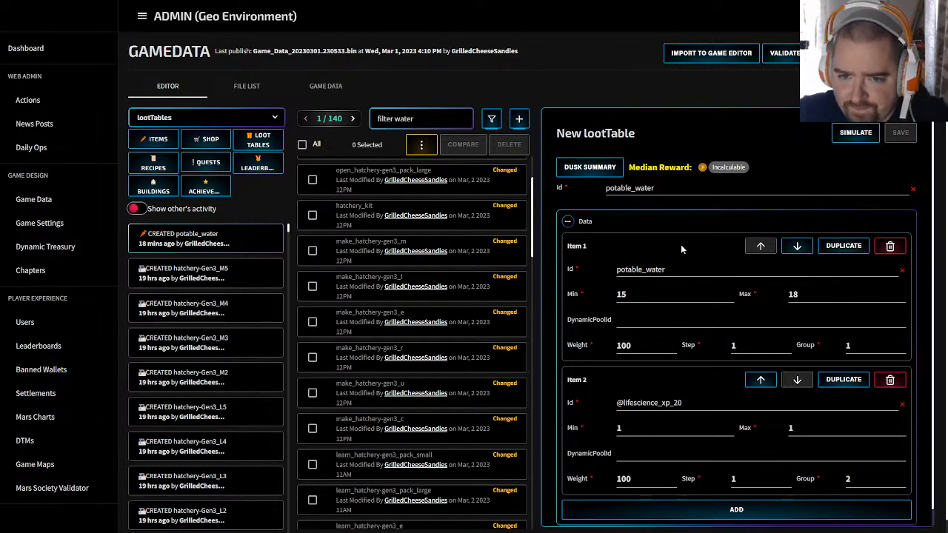
scroll(494, 274, up, 2)
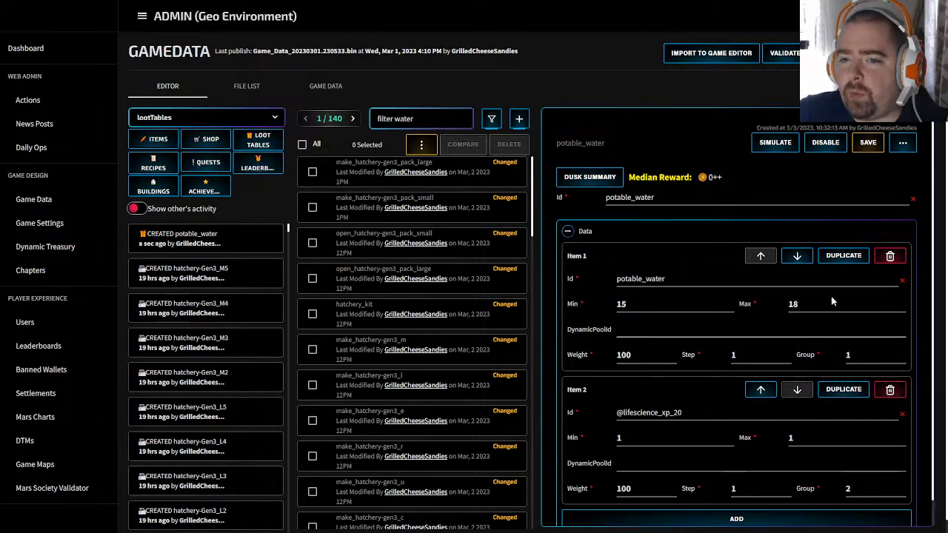
Step: Simulate the saved potable_water loot table with a count of 10 and examine the Life Science XP reward
click(771, 144)
click(491, 221)
text(0)
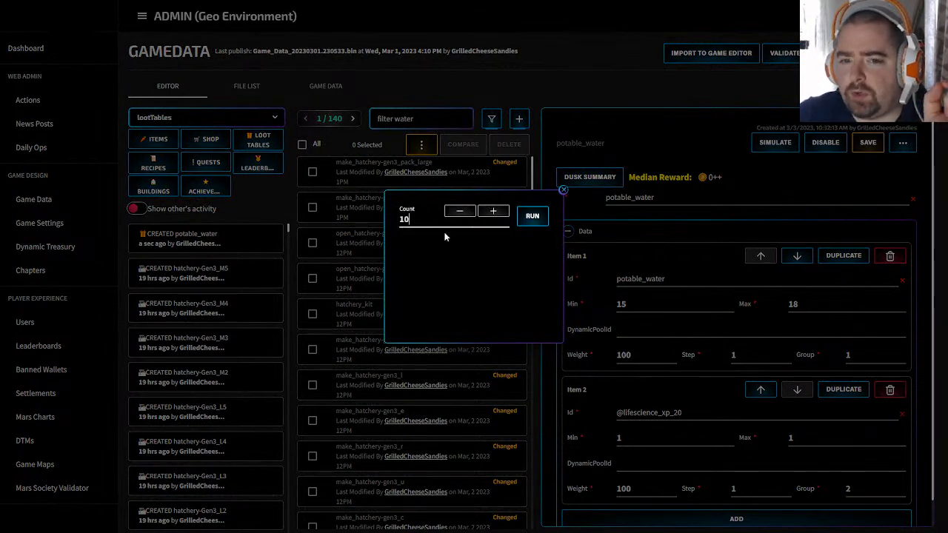
click(533, 216)
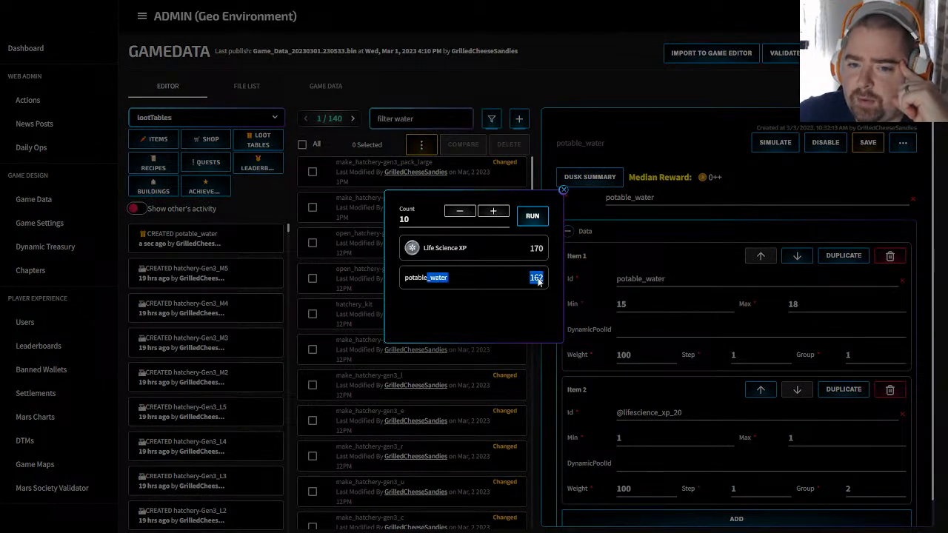
drag(436, 251, 507, 260)
click(504, 265)
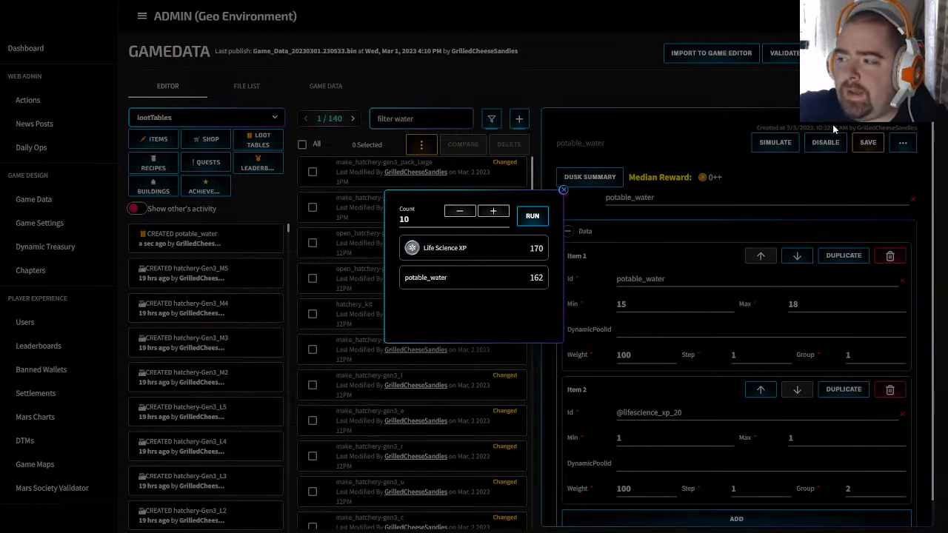
Step: Set the simulation count to 1 and run it repeatedly to compare the potable water and Life Science XP rewards
click(461, 222)
key(BackSpace)
click(530, 215)
click(530, 214)
click(530, 215)
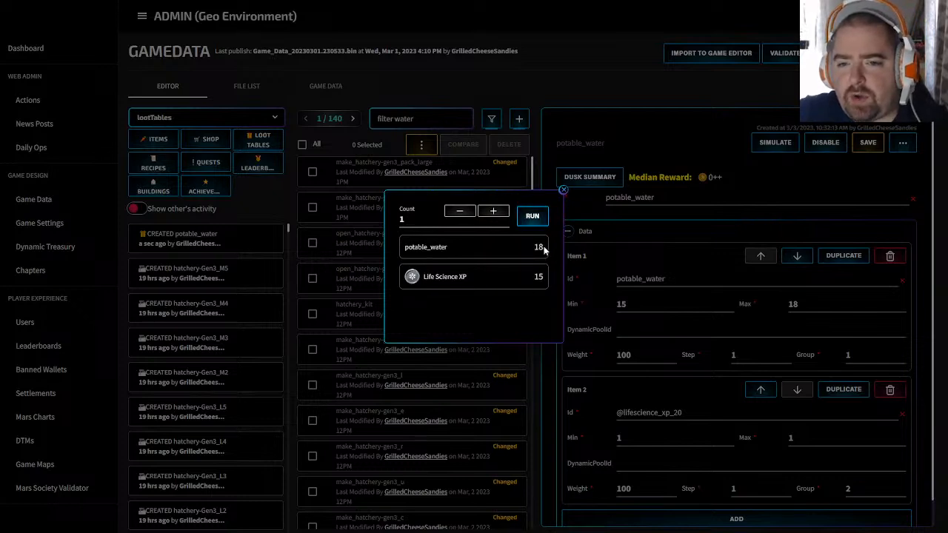
click(533, 216)
click(533, 216)
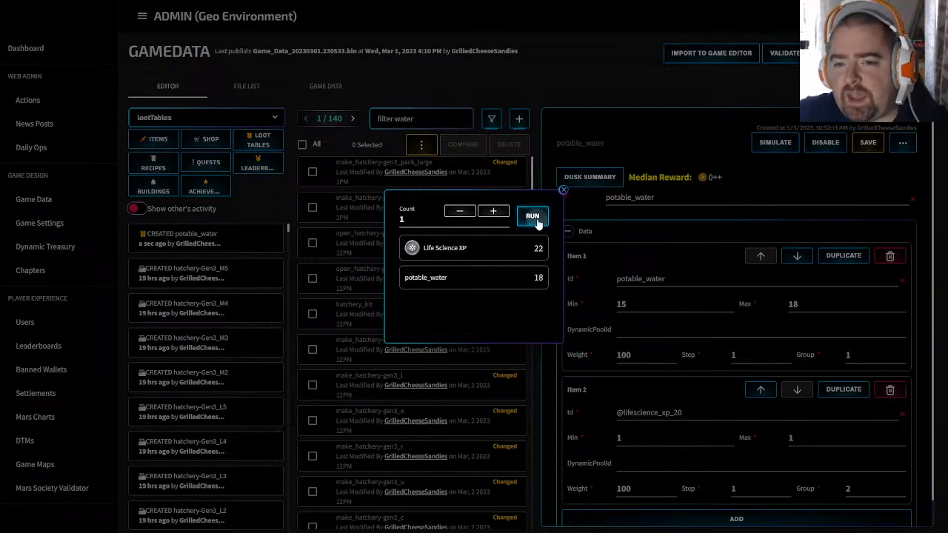
click(533, 218)
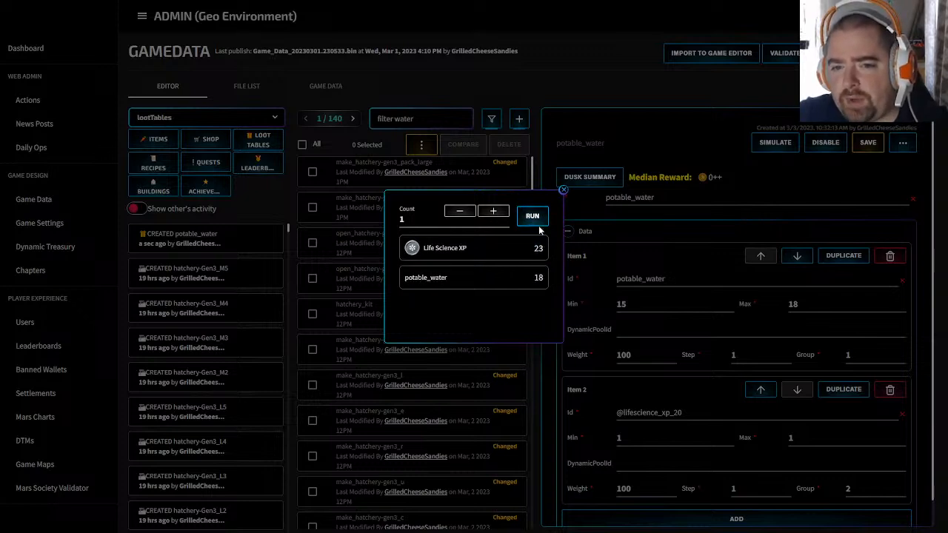
click(536, 222)
click(537, 222)
click(538, 221)
click(538, 220)
click(539, 218)
click(539, 221)
click(539, 220)
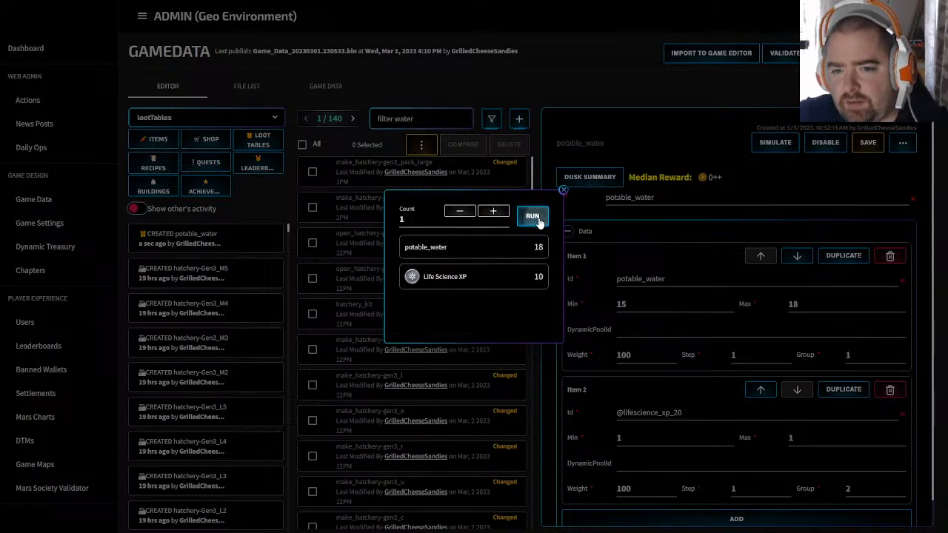
click(539, 222)
click(539, 221)
click(539, 221)
click(539, 221)
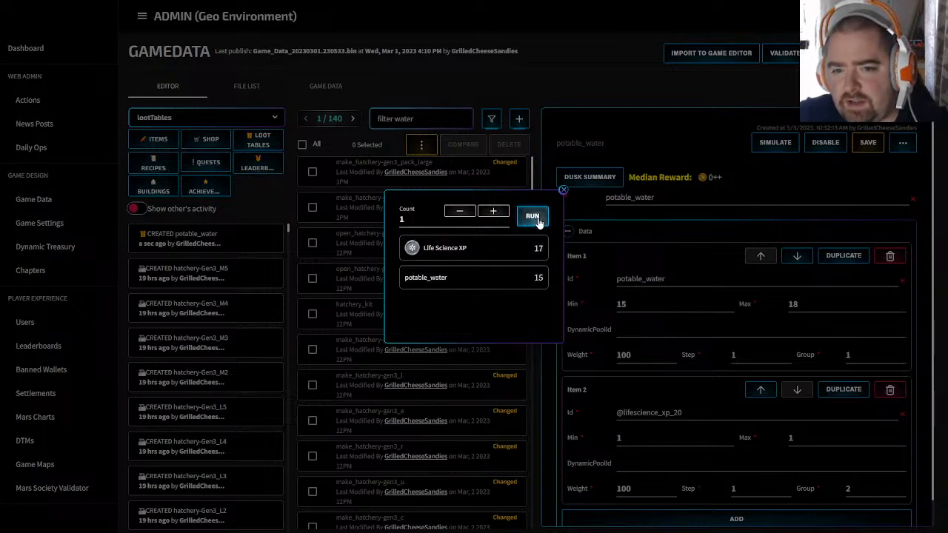
click(539, 221)
click(539, 221)
click(539, 220)
click(539, 221)
click(539, 221)
click(539, 220)
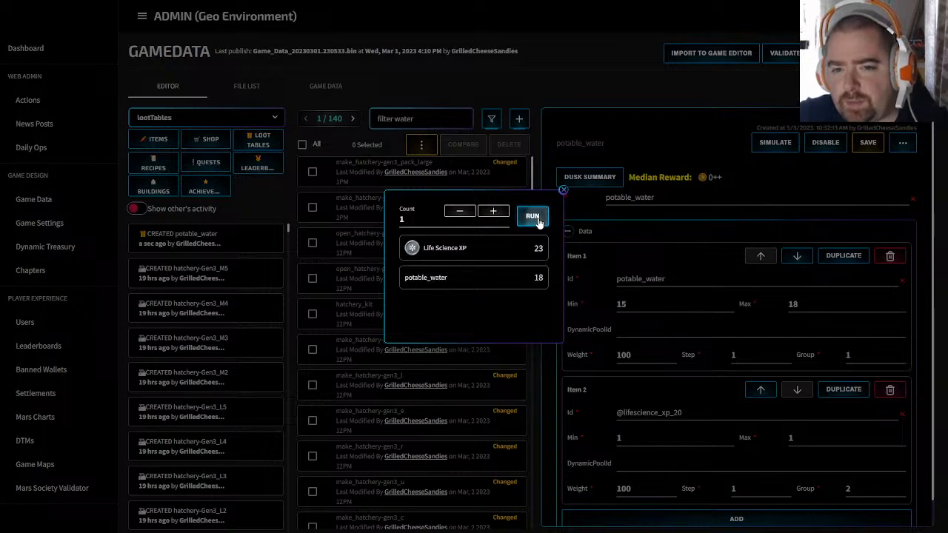
double_click(538, 248)
click(538, 249)
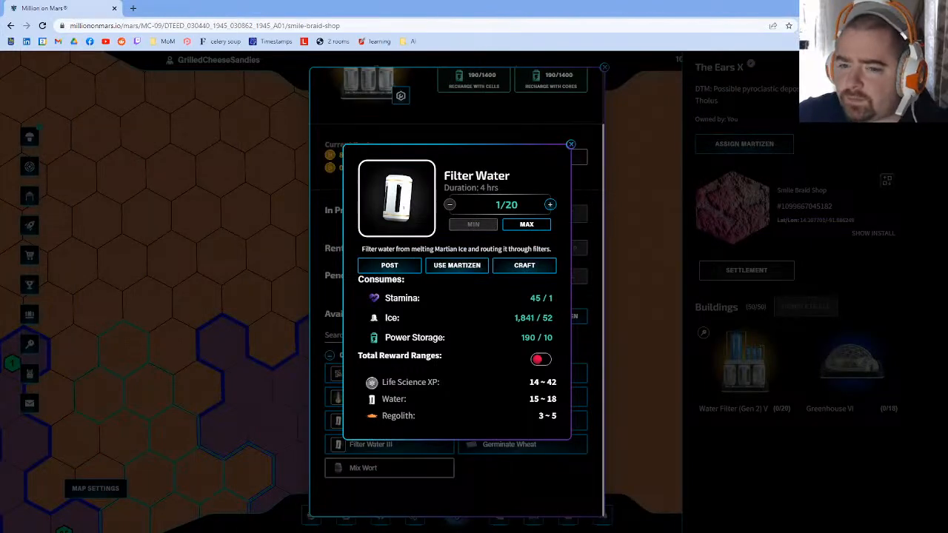
Step: Switch to the Million on Mars game and examine the Filter Water recipe's Life Science XP range, turning on detailed loot
click(581, 322)
click(373, 425)
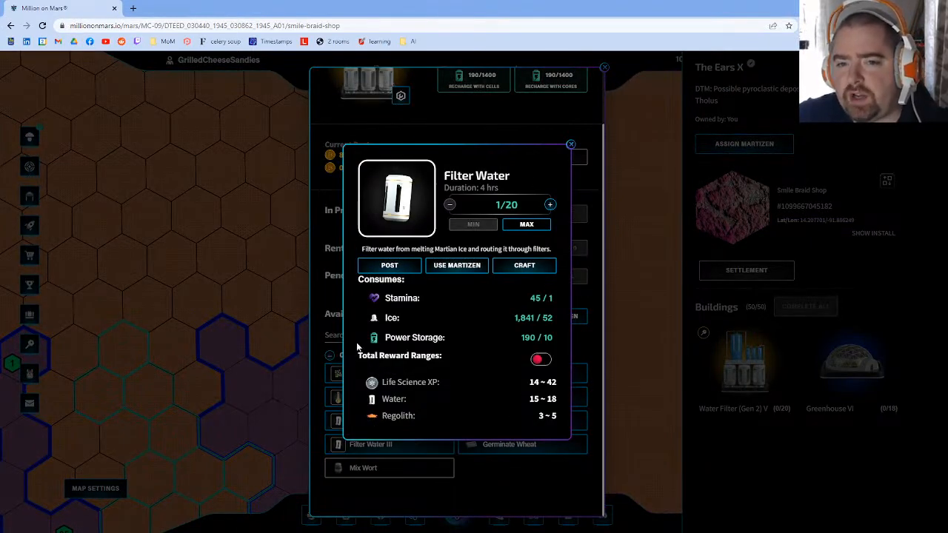
drag(557, 382, 542, 360)
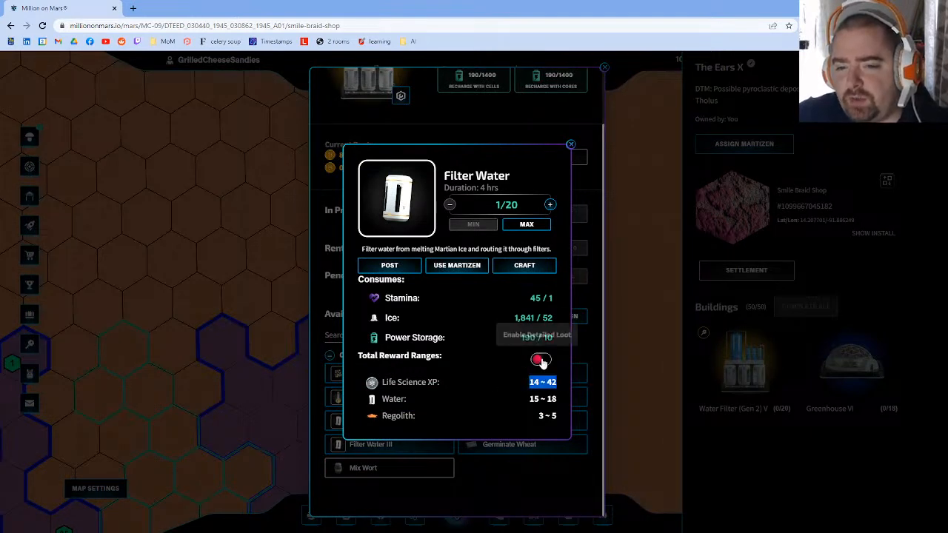
click(540, 360)
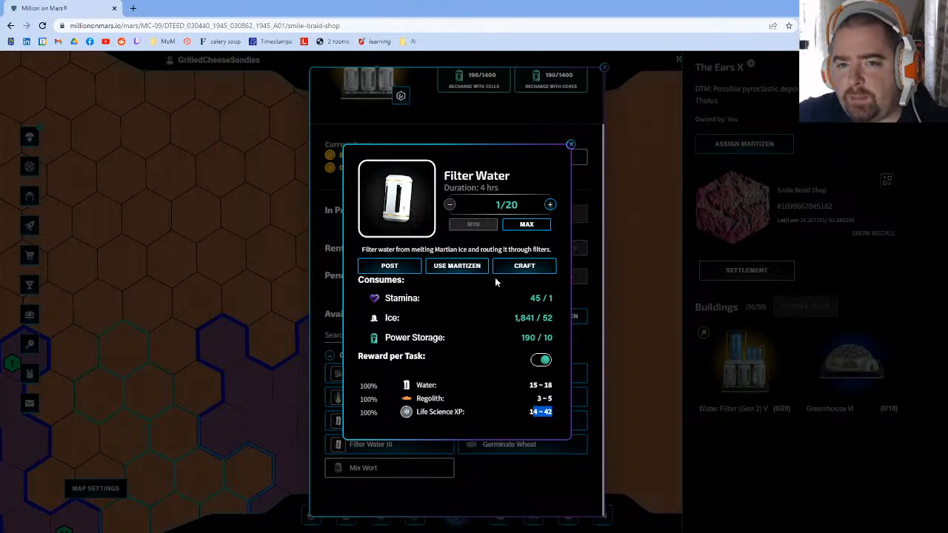
click(573, 400)
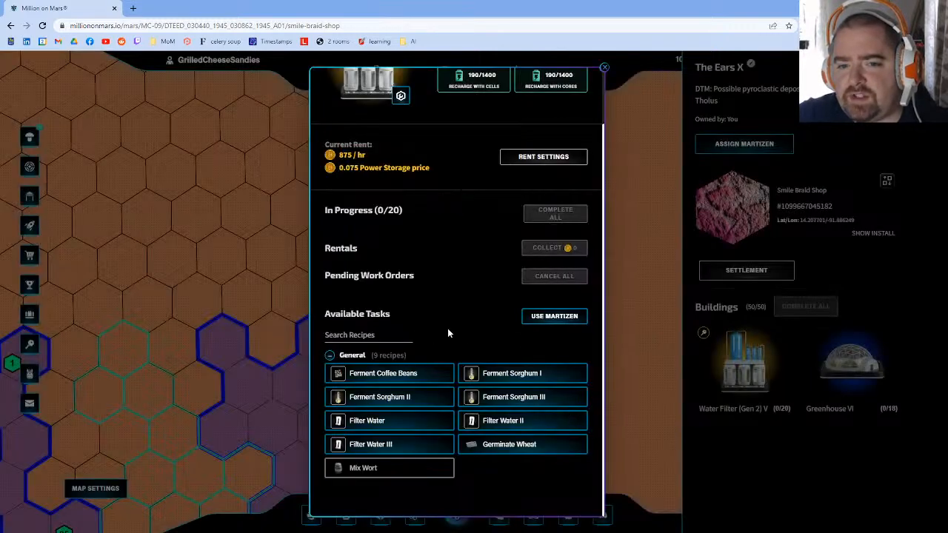
click(425, 428)
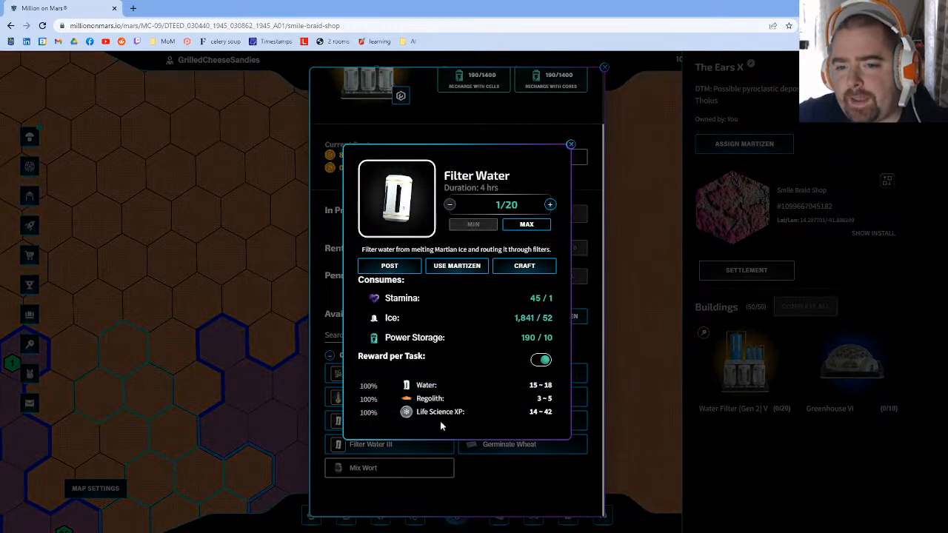
click(691, 311)
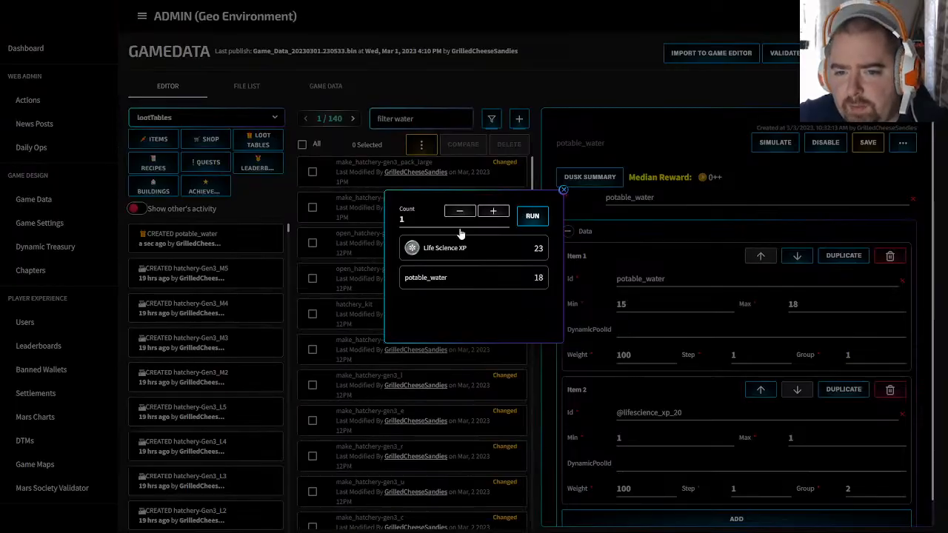
Step: Close the loot simulation, review the recipes' input columns in the Planning Sheet, and check Item 1's Max in the loot table
click(689, 424)
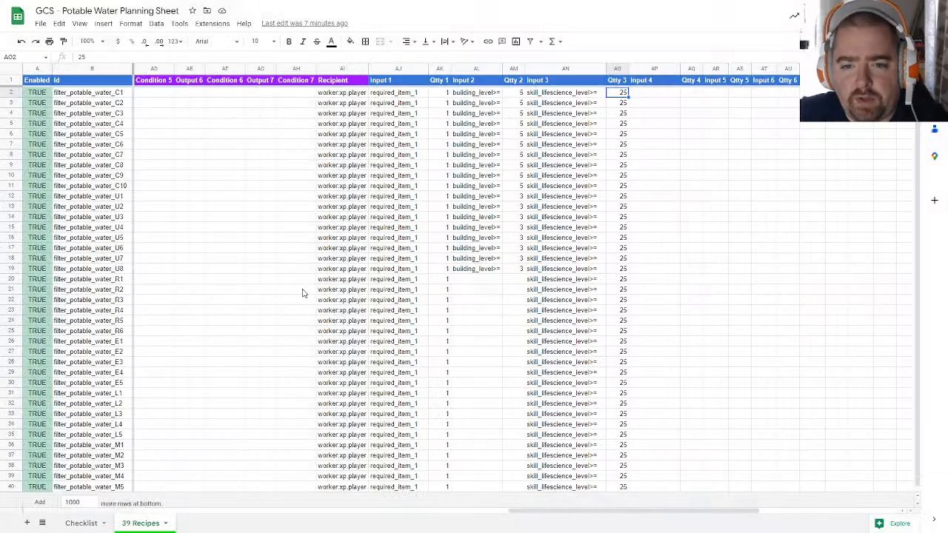
click(302, 292)
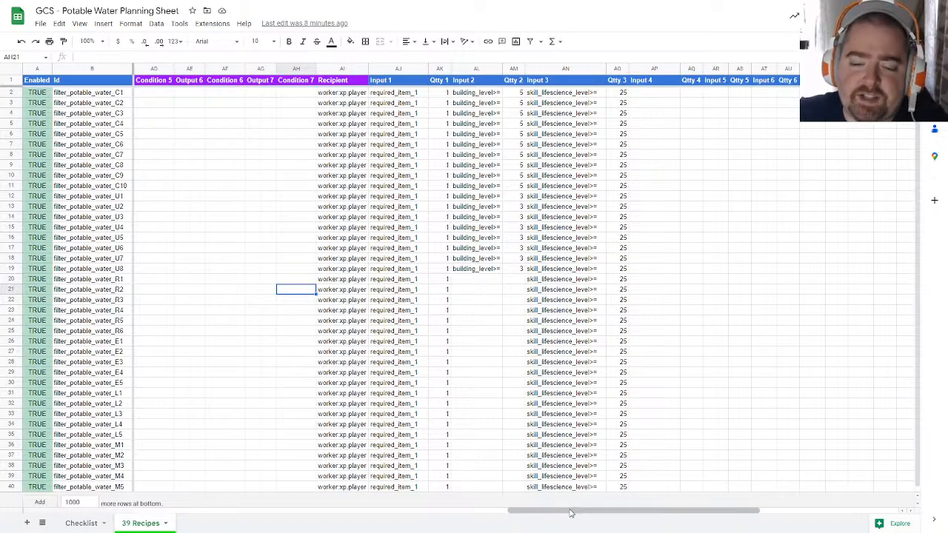
drag(570, 512, 627, 502)
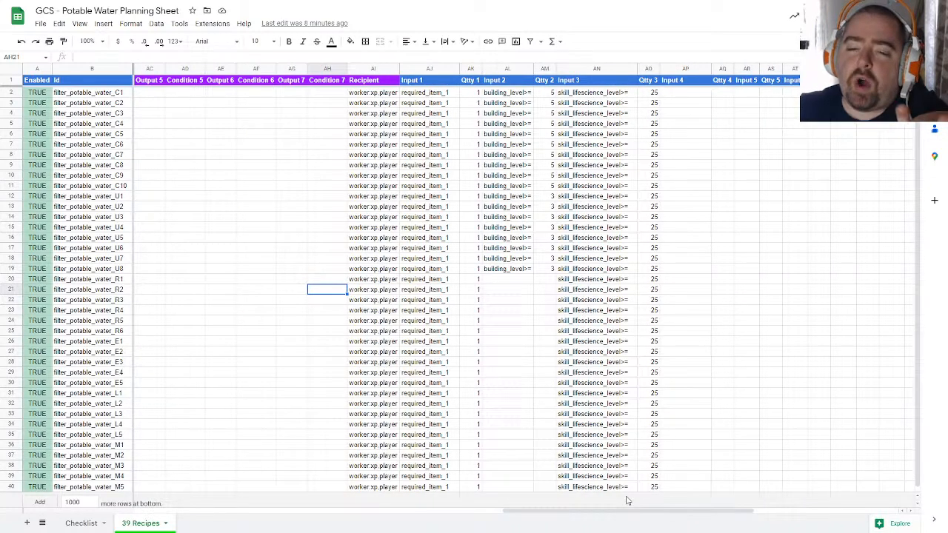
click(440, 94)
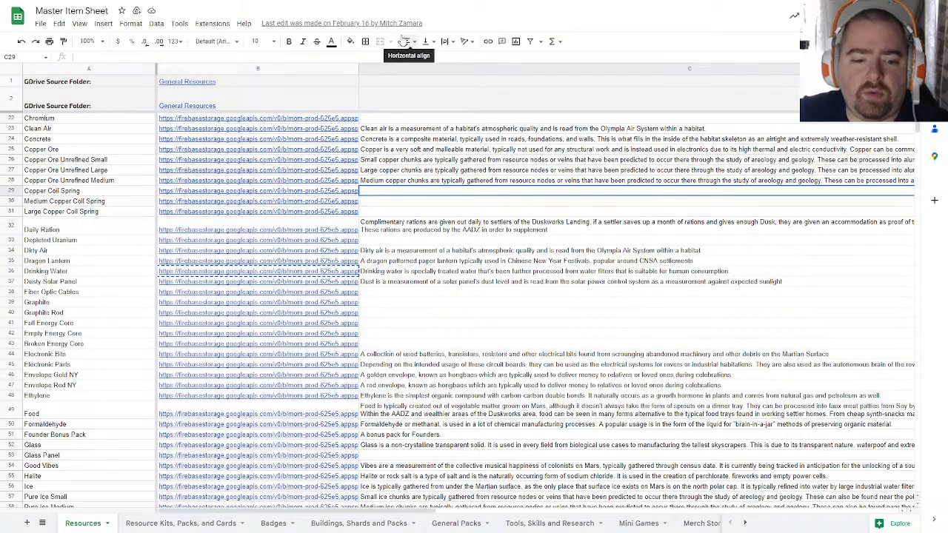
click(402, 1)
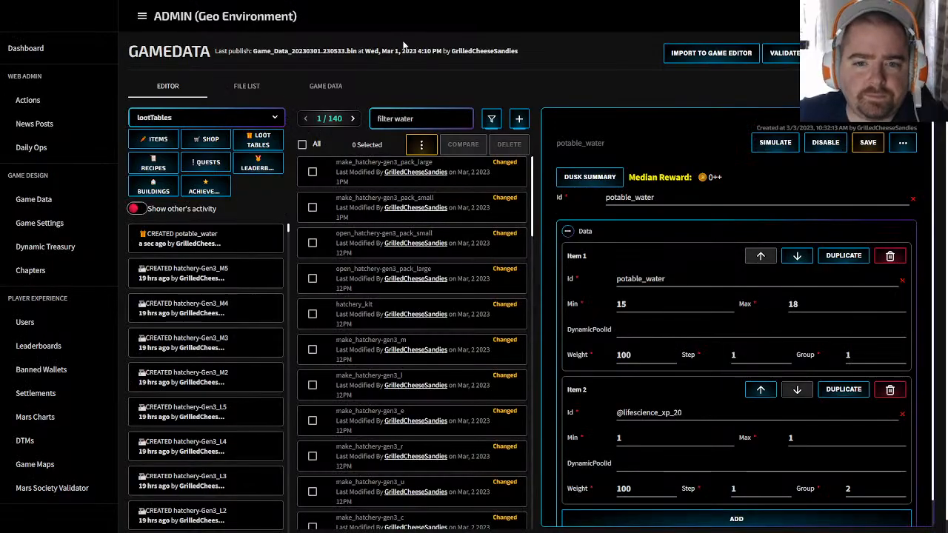
click(797, 305)
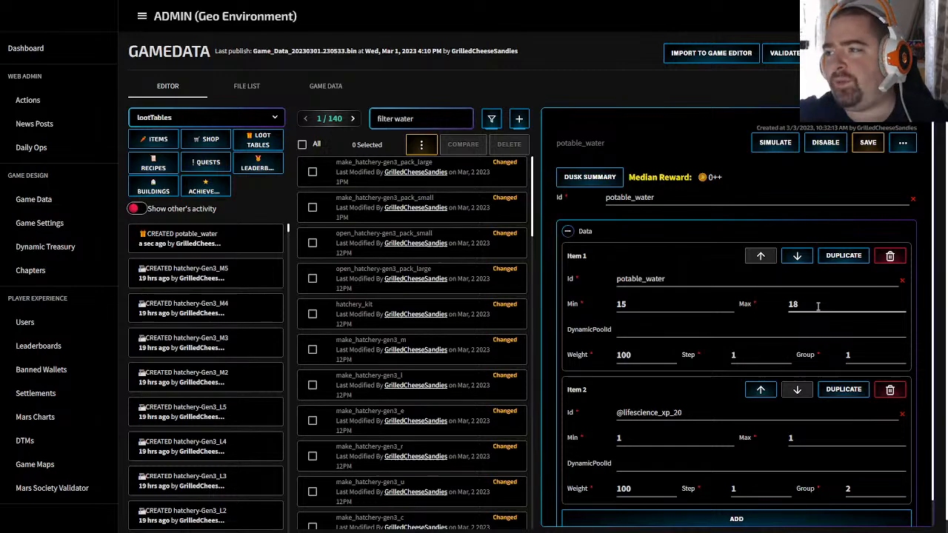
Step: In the Planning Sheet, set Input 1 of filter_potable_water_C1 to water and link the C2 recipe's Input 1 to it with =AJ2
key(ctrl+Tab)
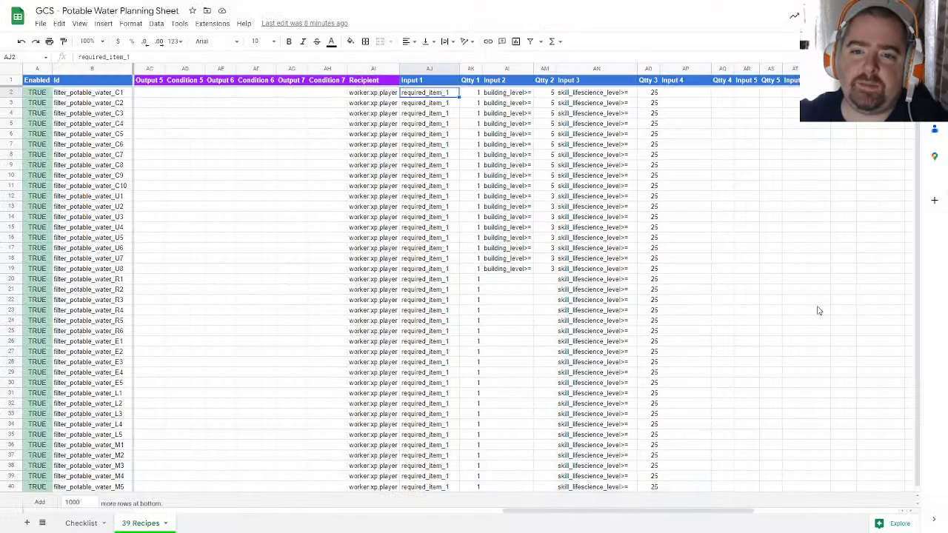
text(water)
key(Return)
text(=)
click(435, 96)
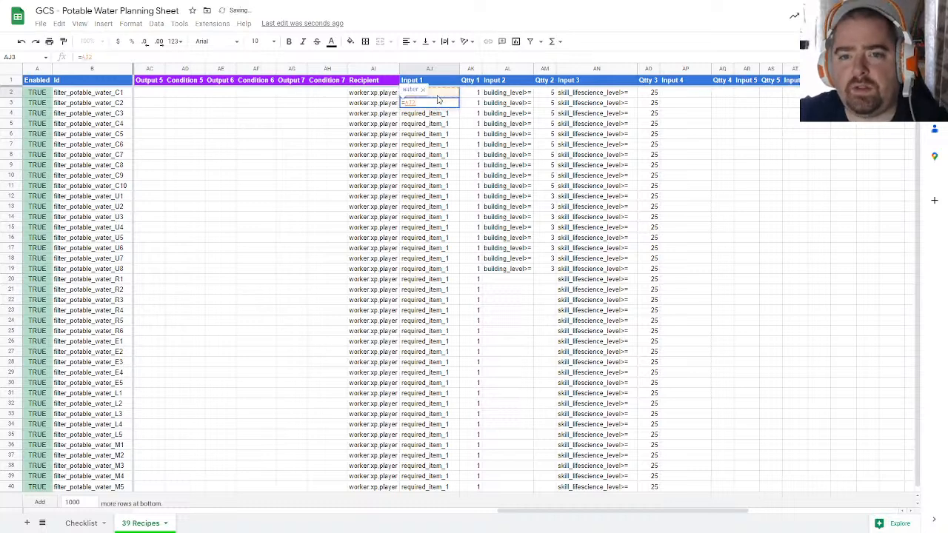
key(Return)
Step: Copy the C2 recipe's Input 1 formula to all remaining recipes, from AJ4 through AJ40
click(436, 105)
key(ctrl+c)
click(438, 115)
key(ctrl+shift+Down)
key(ctrl+v)
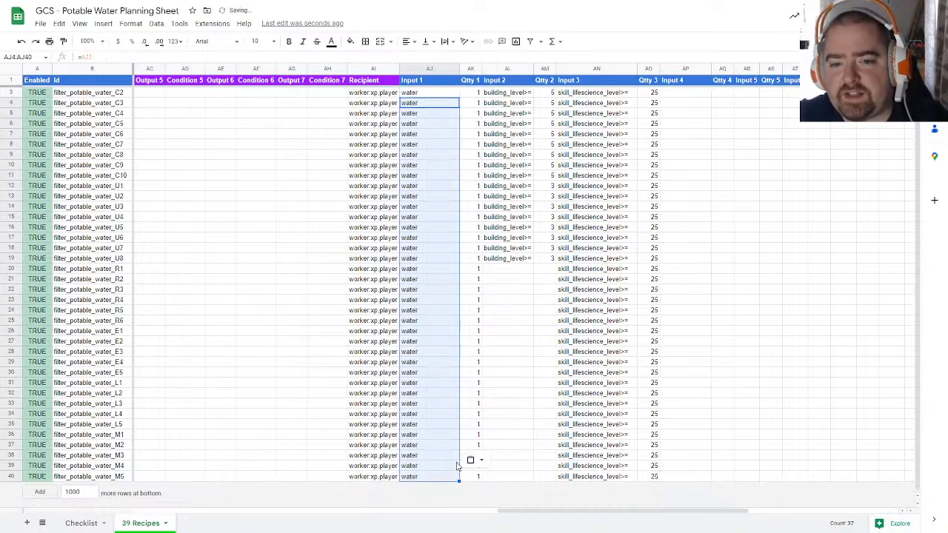
Step: Set Qtty 1 of filter_potable_water_C1 to 50 and link the C2 recipe's Qtty 1 to it with =AK2
click(472, 94)
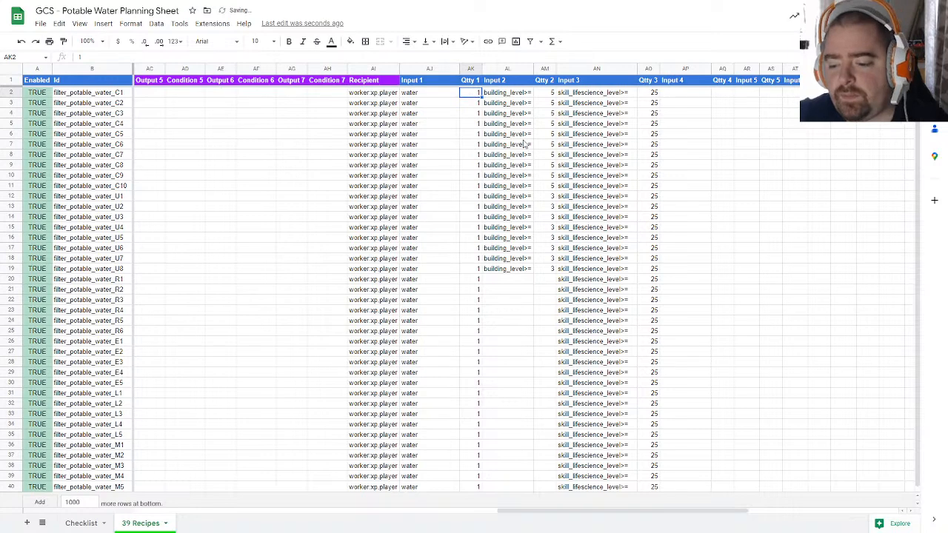
text(50)
click(470, 115)
click(476, 106)
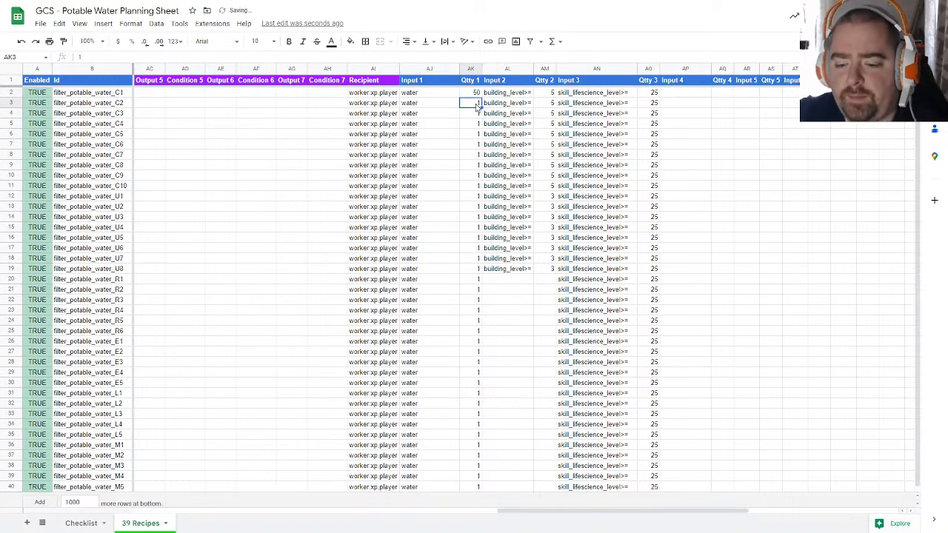
text(=)
click(476, 95)
key(Return)
Step: Copy the C2 recipe's Qtty 1 formula to all remaining recipes, from AK4 through AK40
click(478, 105)
key(ctrl+c)
drag(477, 115, 476, 483)
key(ctrl+v)
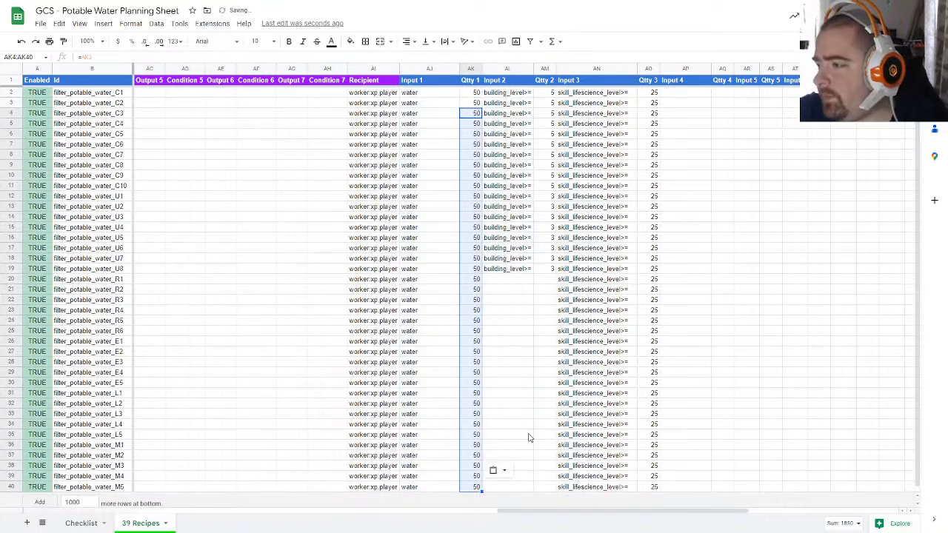
click(547, 405)
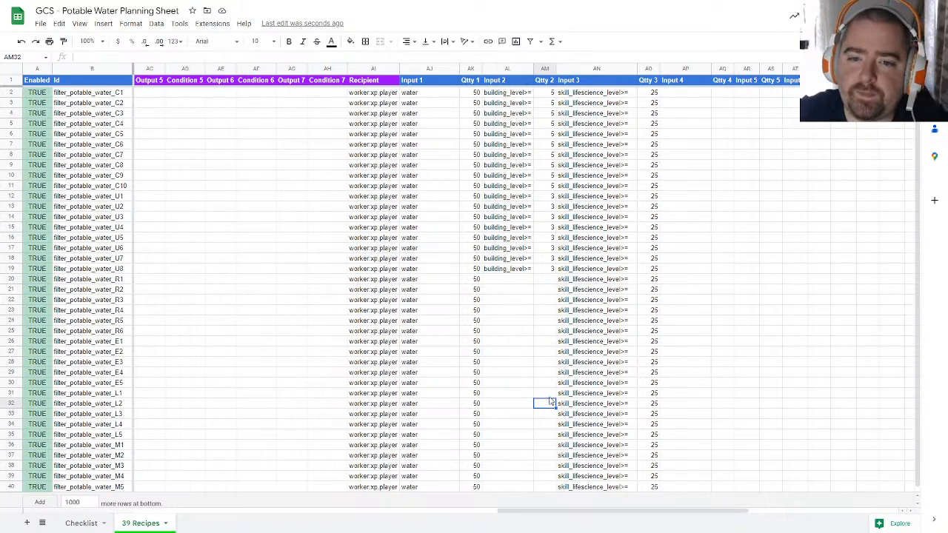
click(429, 95)
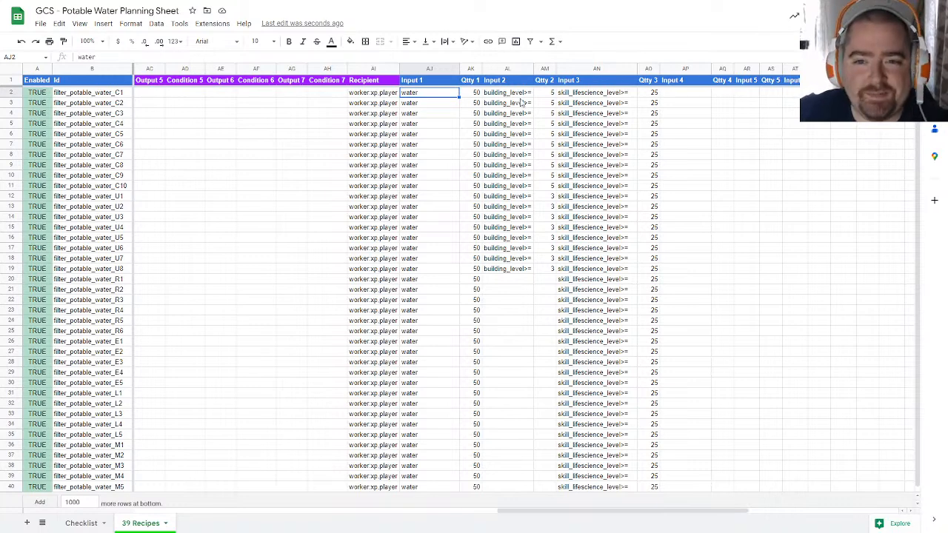
drag(510, 94, 518, 261)
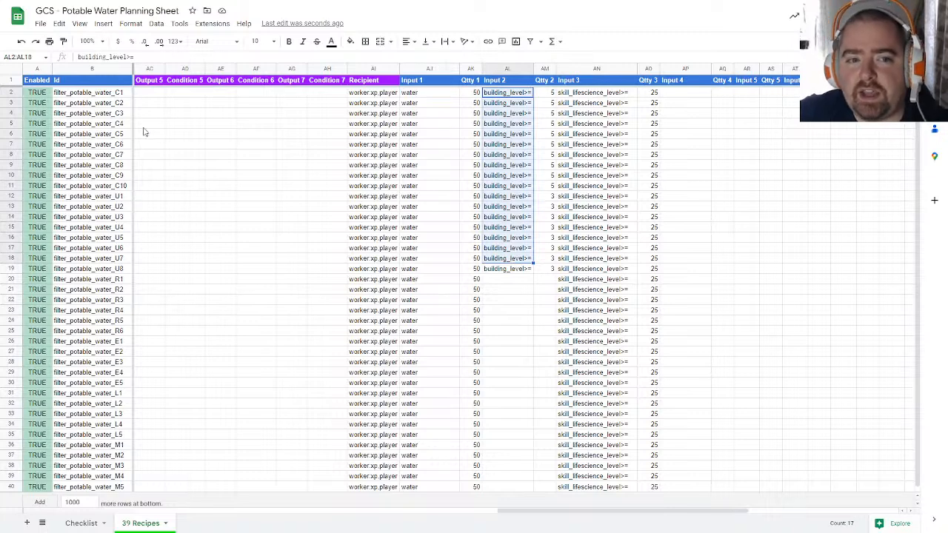
click(123, 188)
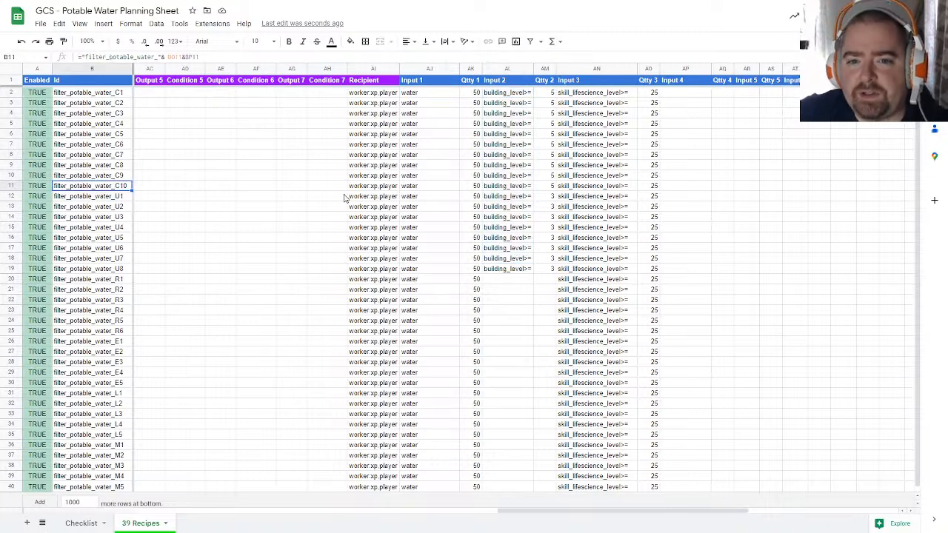
click(468, 186)
text(40)
click(463, 228)
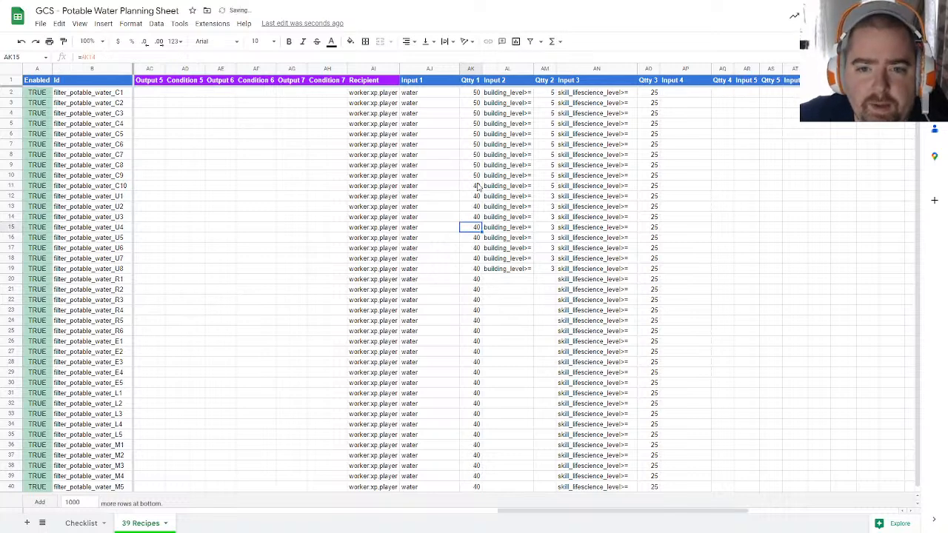
key(ctrl+z)
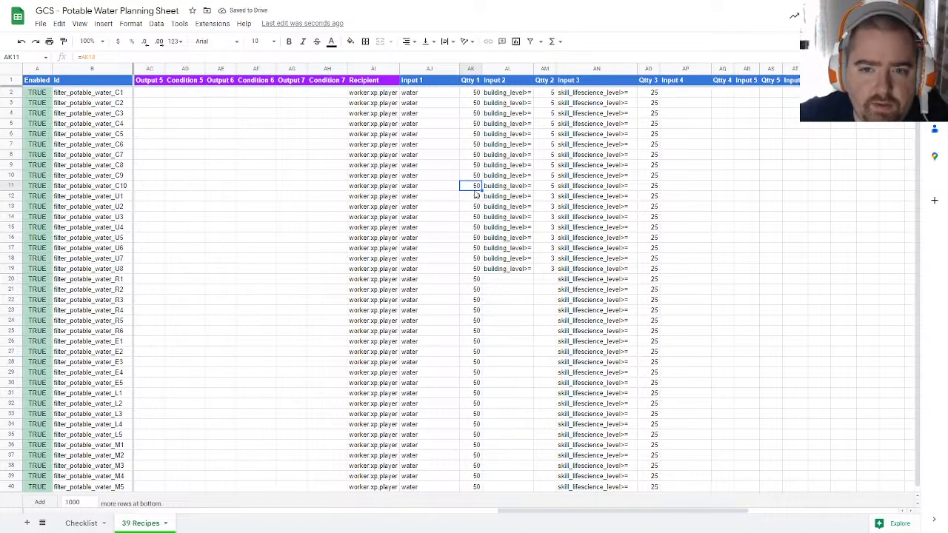
Step: Set Qtty 1 to 40 for the C10 and U8 recipes and to 50 for the U1 and R1 recipes
key(ctrl+y)
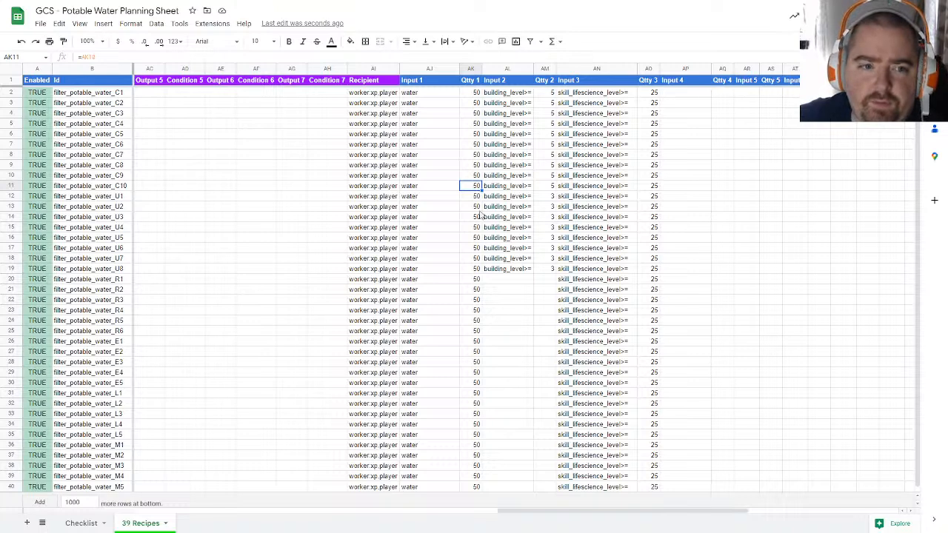
click(477, 198)
click(480, 217)
key(ctrl+z)
click(475, 270)
text(40)
key(Return)
text(50)
click(489, 302)
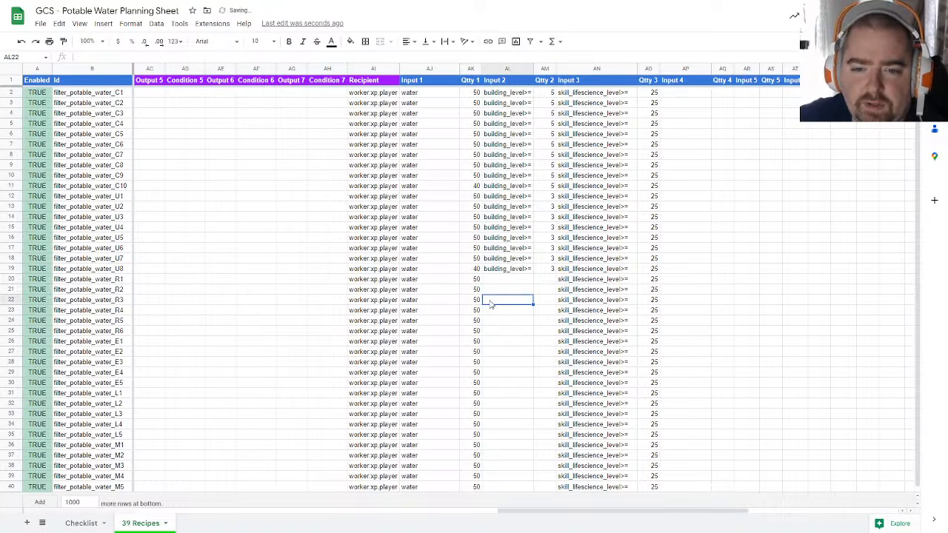
Step: Set Qtty 1 to 40 for the R6 and E5 recipes and to 50 for the E1 and L1 recipes
scroll(488, 302, down, 1)
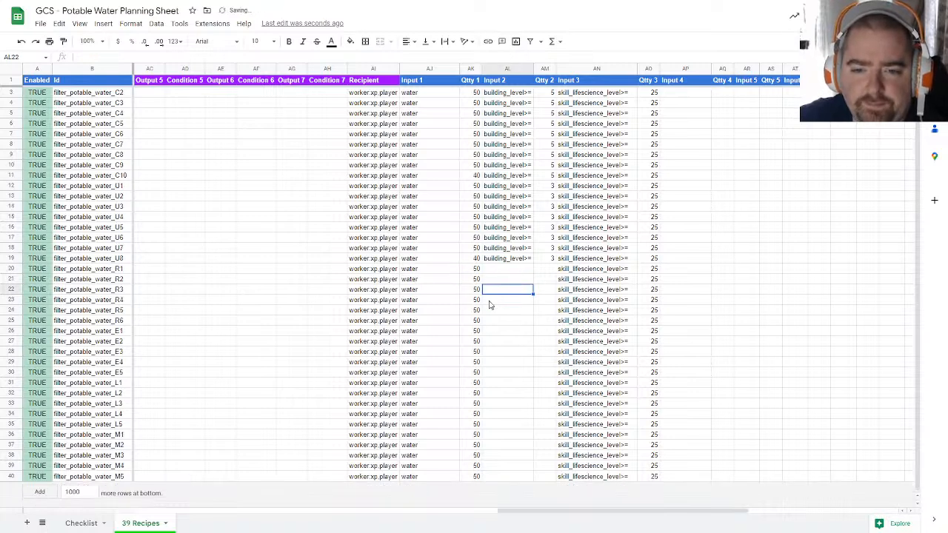
click(199, 373)
click(470, 373)
text(40)
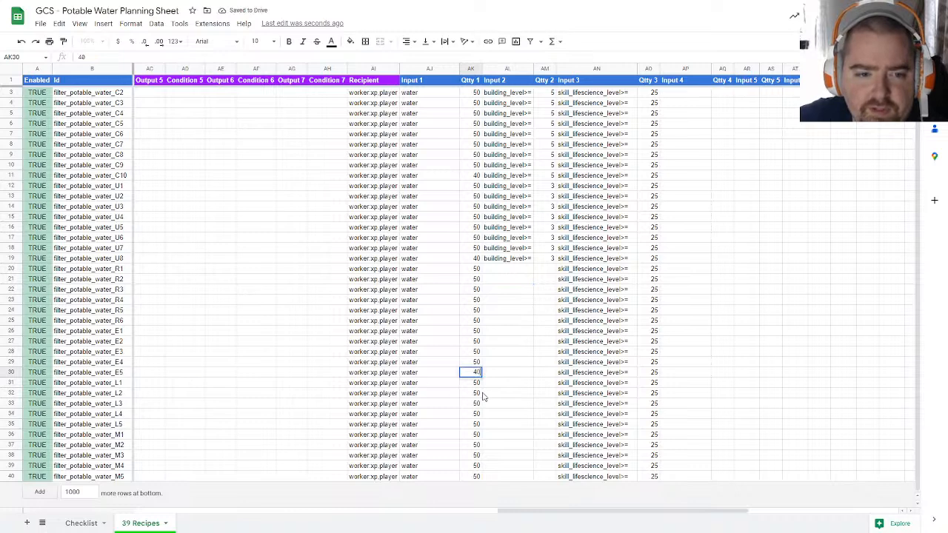
click(476, 320)
text(40)
click(491, 341)
click(478, 330)
text(50)
click(474, 383)
click(518, 383)
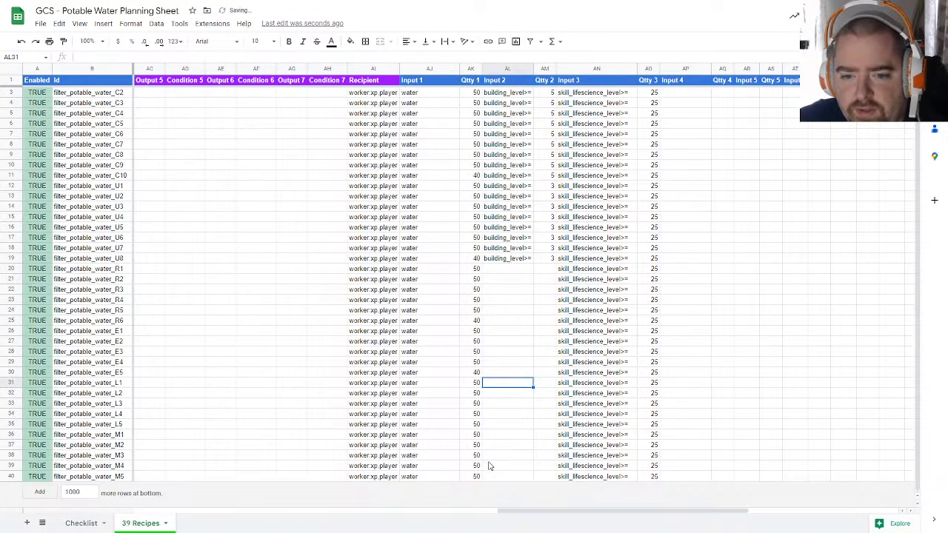
Step: Set Qtty 1 to 50 for the L4 and M1 recipes and to 40 for the L5 and M5 recipes
click(476, 414)
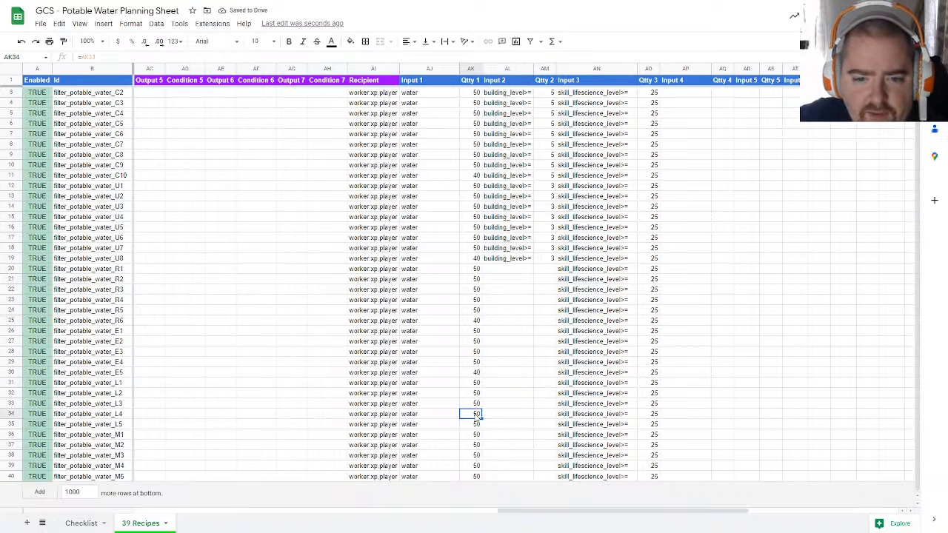
text(40)
key(Return)
key(Up)
text(50)
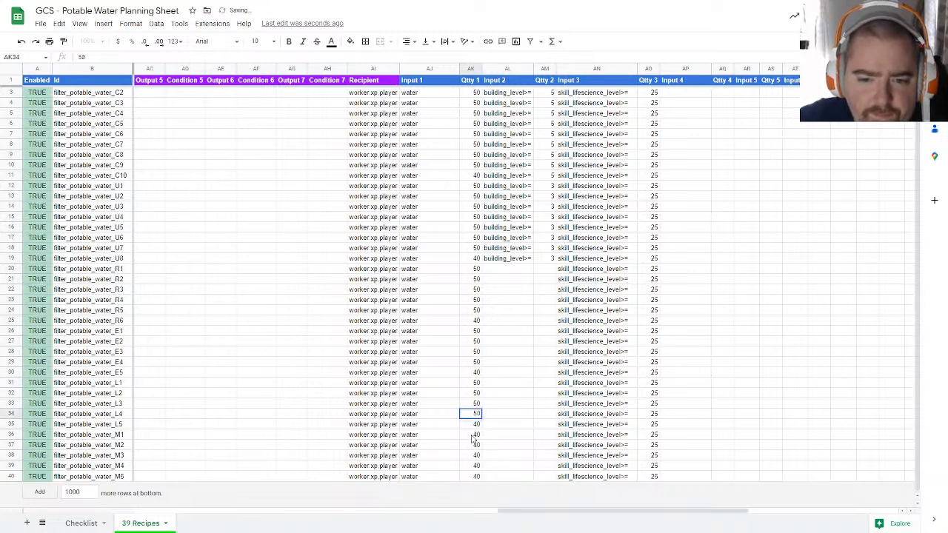
key(Return)
click(493, 447)
click(479, 476)
text(40)
click(511, 437)
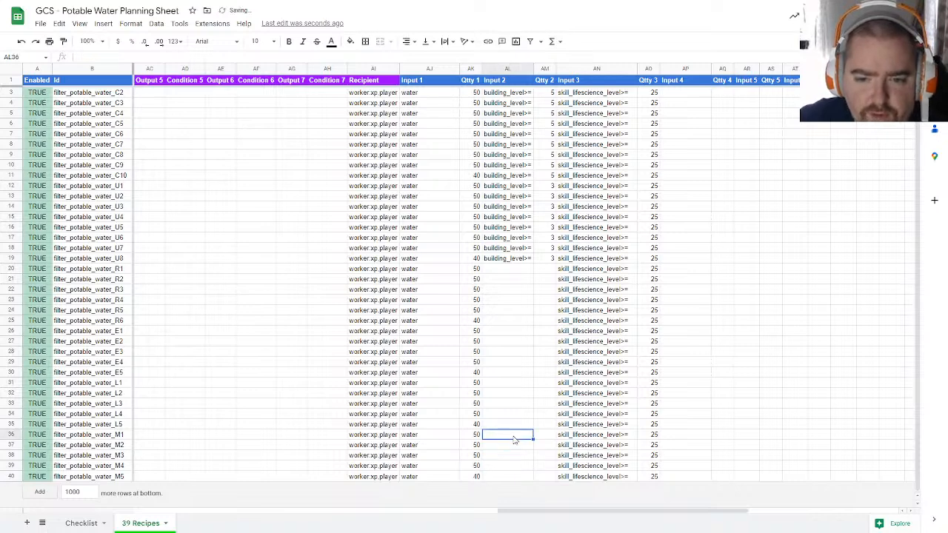
Step: Review the recipes' Duration column and the Input 2 and Input 3 requirements of the C1 to C10 recipes
click(477, 375)
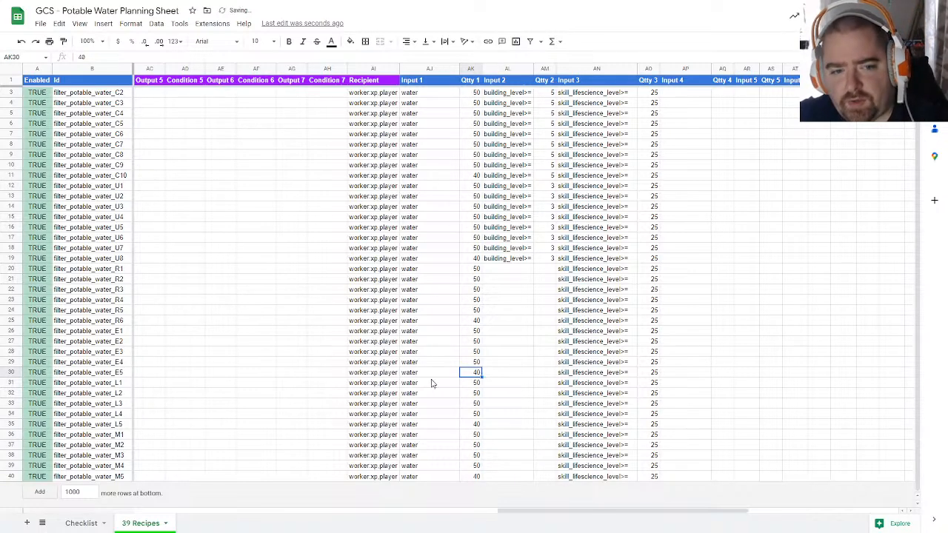
click(11, 372)
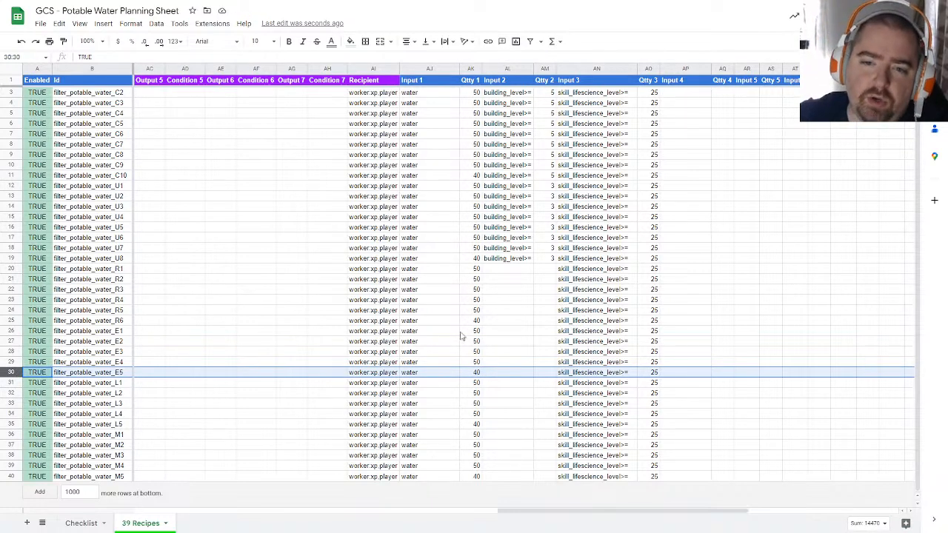
click(703, 301)
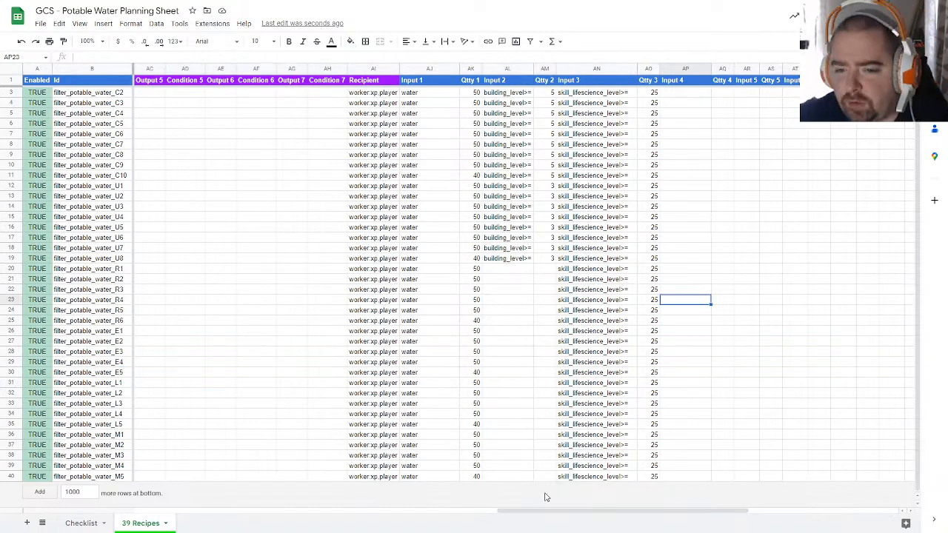
drag(535, 514, 293, 514)
drag(282, 95, 283, 467)
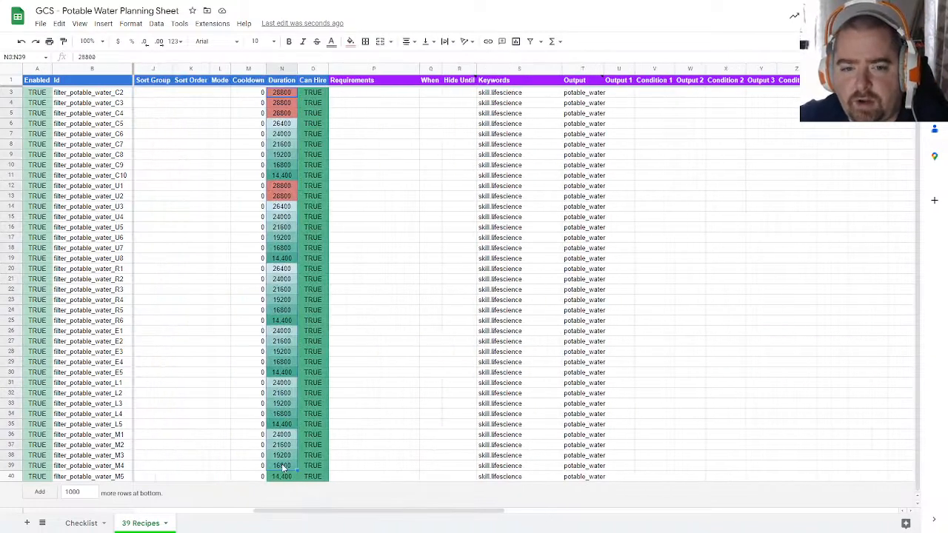
click(417, 465)
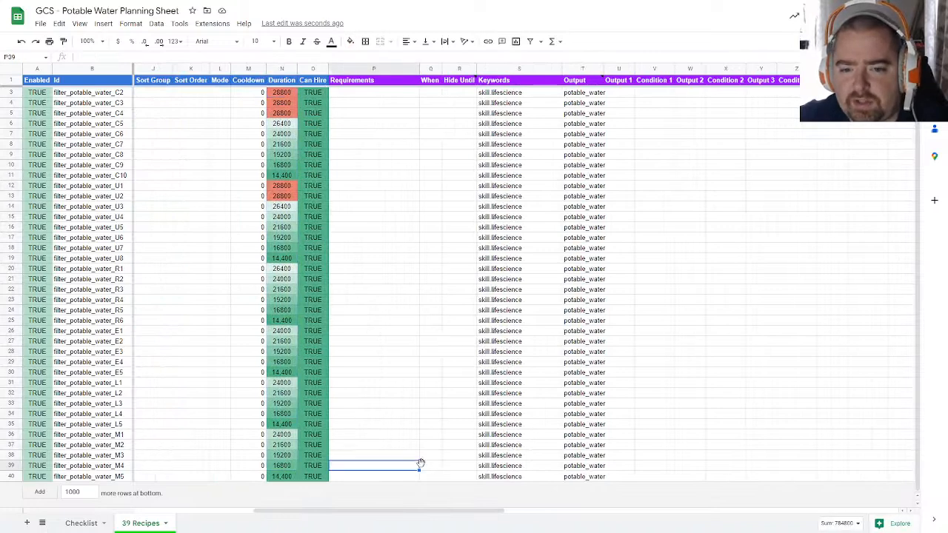
drag(466, 511, 757, 488)
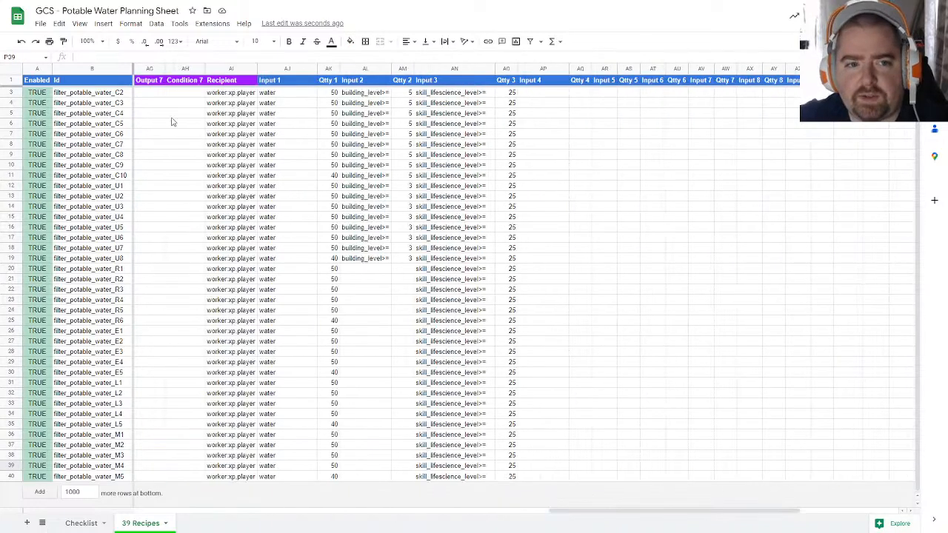
drag(115, 95, 105, 193)
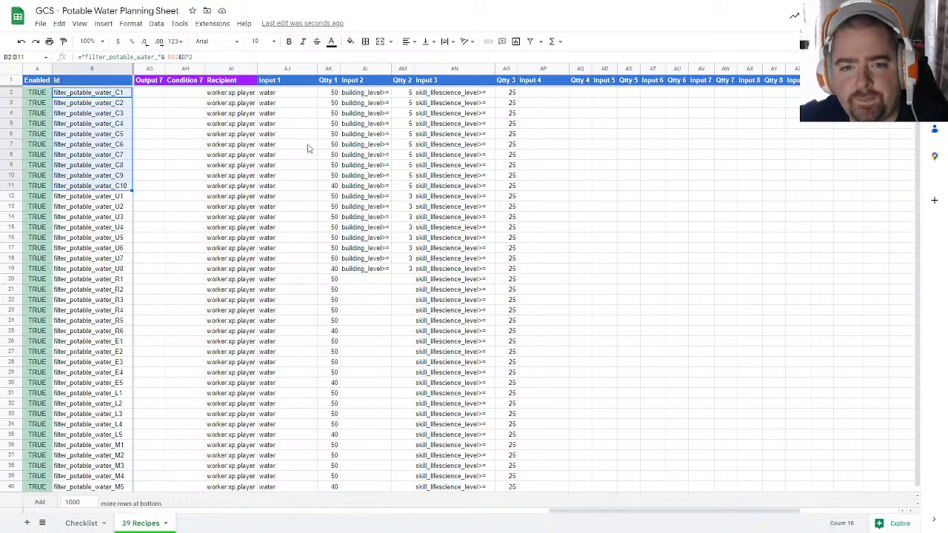
drag(368, 93, 403, 193)
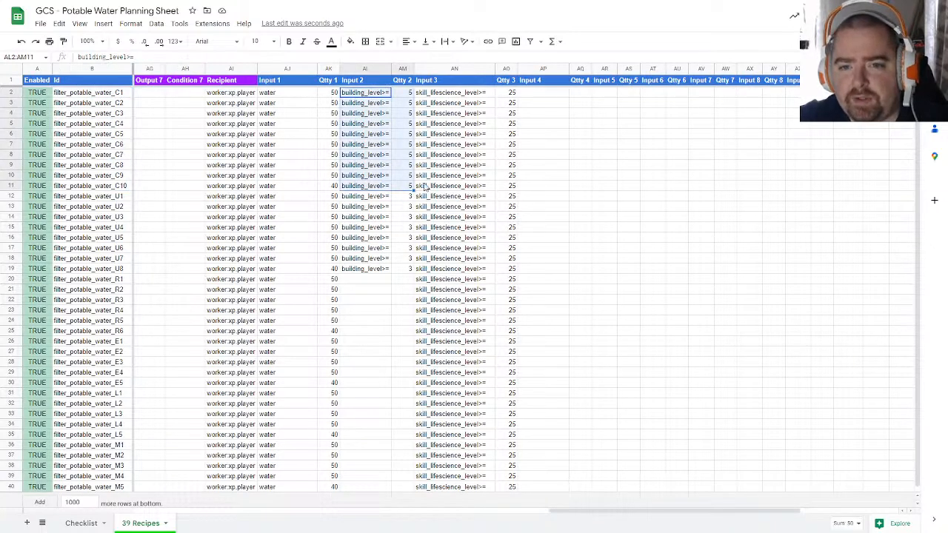
drag(443, 94, 490, 189)
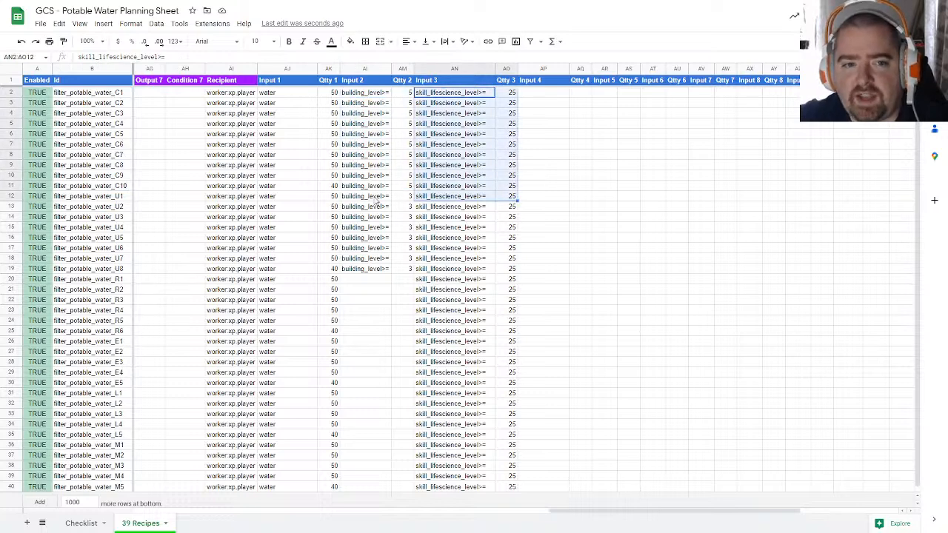
Step: Set Qtty 3 to 10 for filter_potable_water_C10 and to 25 for filter_potable_water_U1
click(112, 186)
click(510, 187)
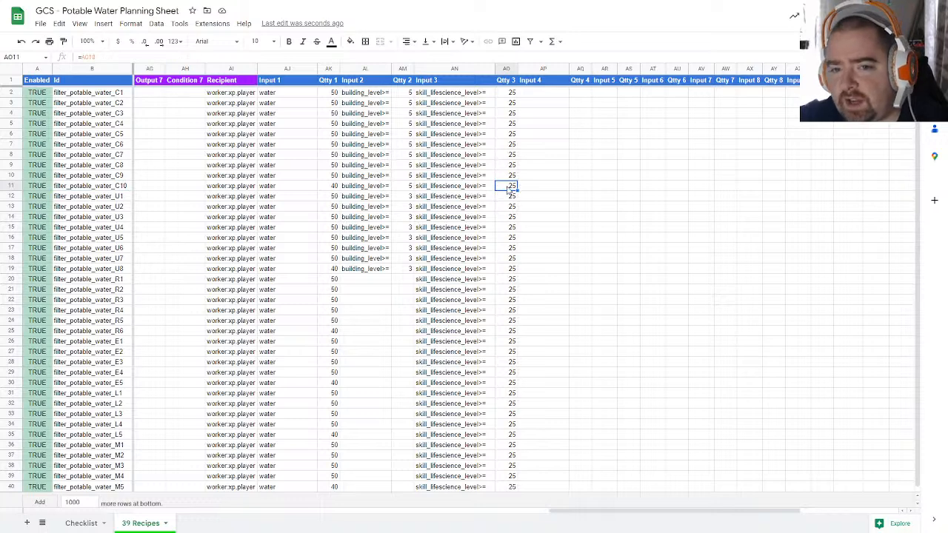
text(10)
key(Return)
text(25)
key(Return)
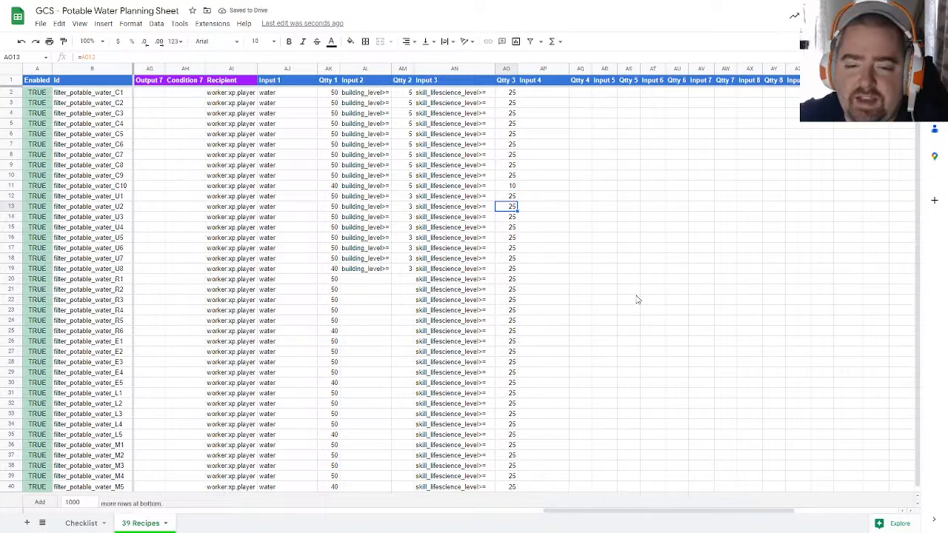
Step: Set Qtty 3 to 10 for filter_potable_water_U8
click(514, 187)
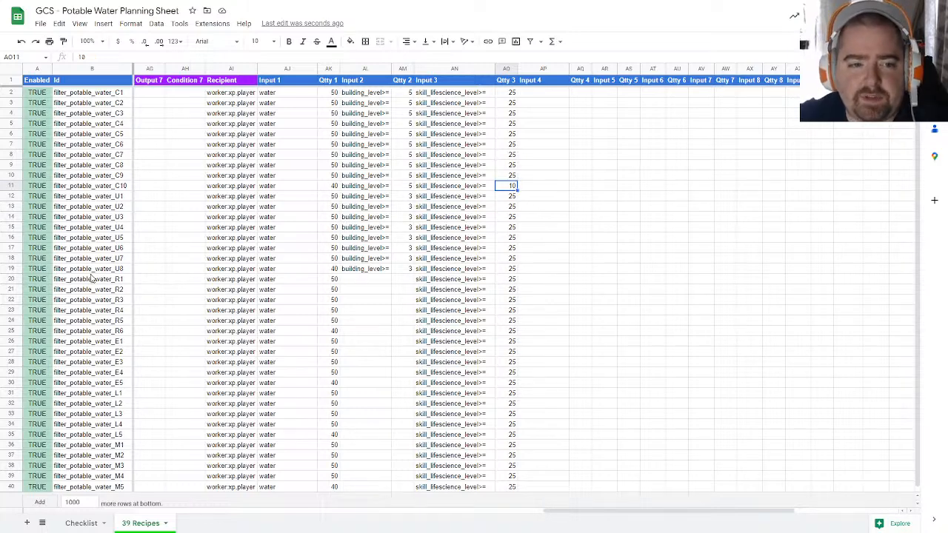
click(334, 269)
click(511, 271)
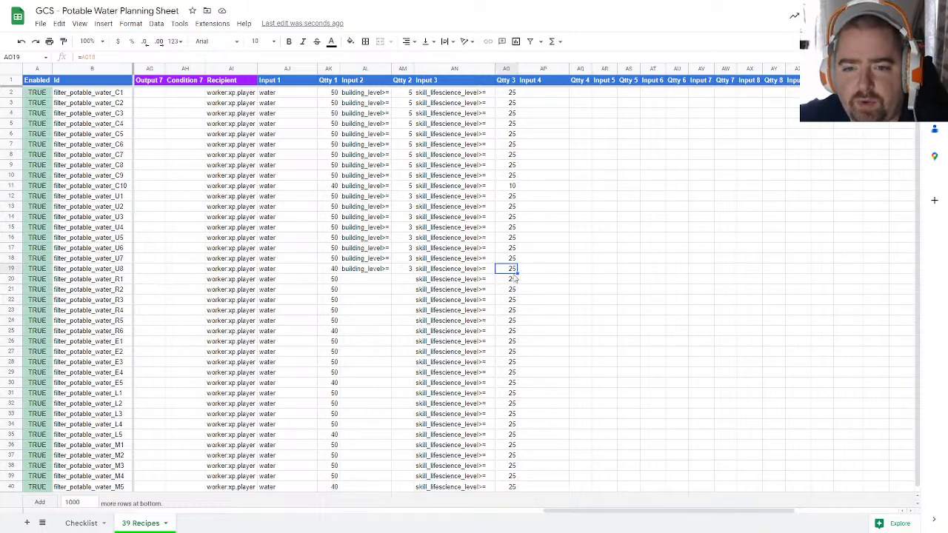
text(10)
click(524, 287)
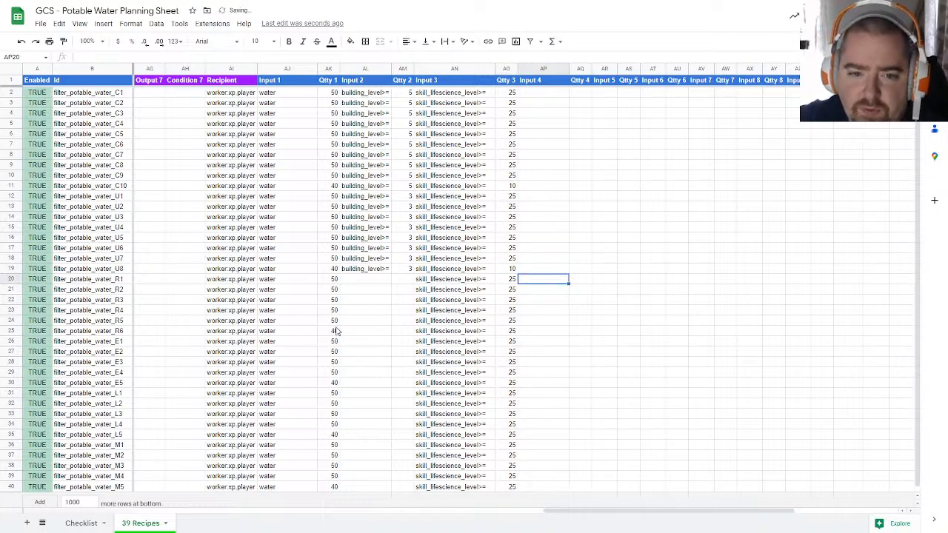
Step: Set Qtty 3 to 10 for filter_potable_water_R6 and to 25 for filter_potable_water_E1
click(510, 332)
text(10)
drag(523, 340, 521, 334)
click(513, 342)
text(25)
click(536, 345)
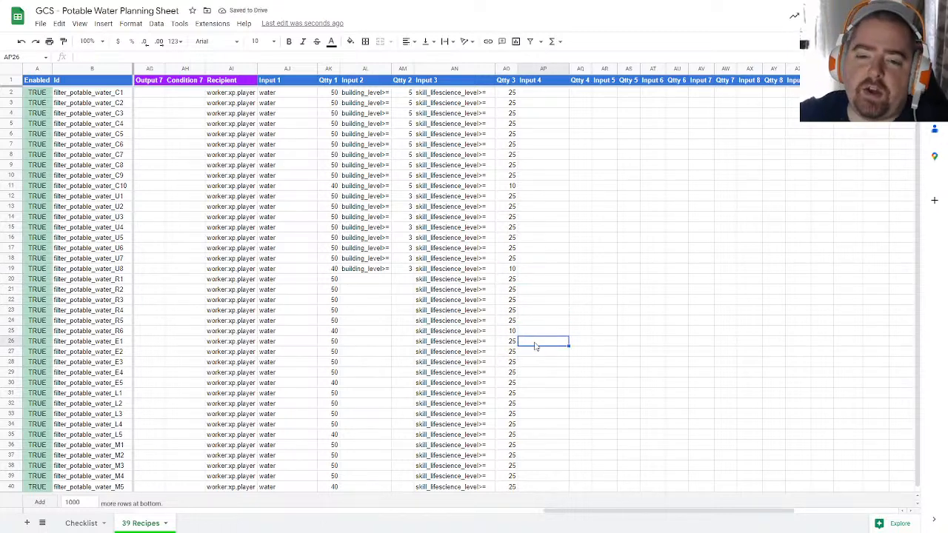
Step: Set Qtty 3 to 10 for filter_potable_water_E5 and to 25 for filter_potable_water_L1
scroll(499, 384, down, 1)
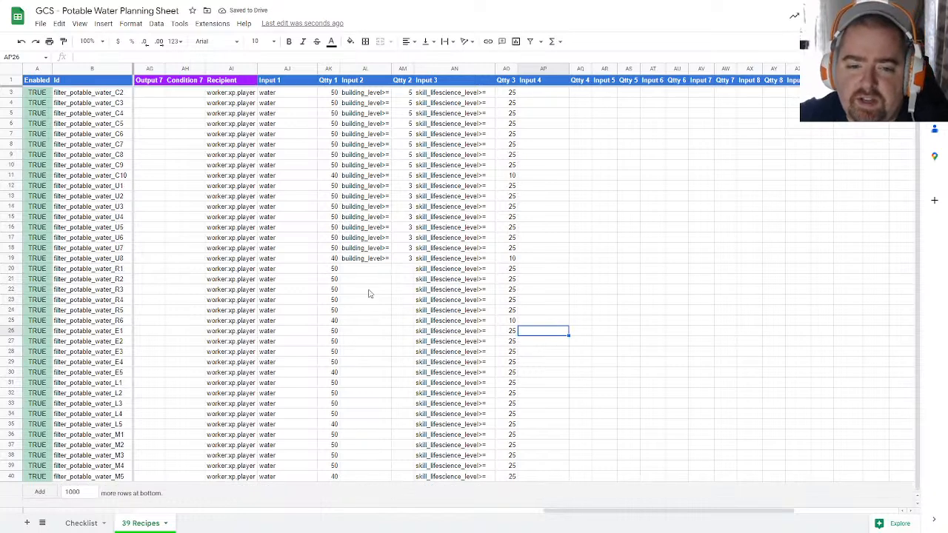
click(127, 325)
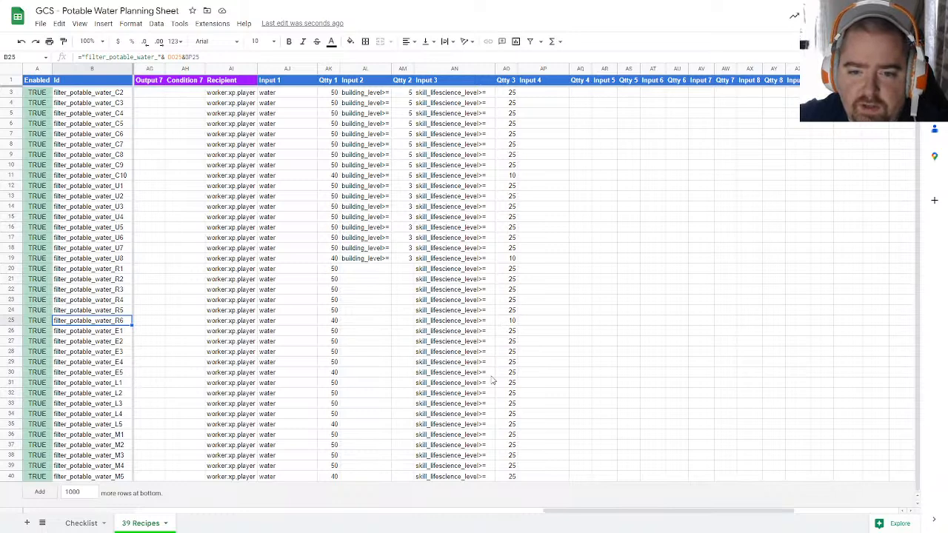
click(515, 372)
text(10)
drag(723, 338, 711, 344)
click(512, 385)
text(25)
drag(573, 358, 571, 353)
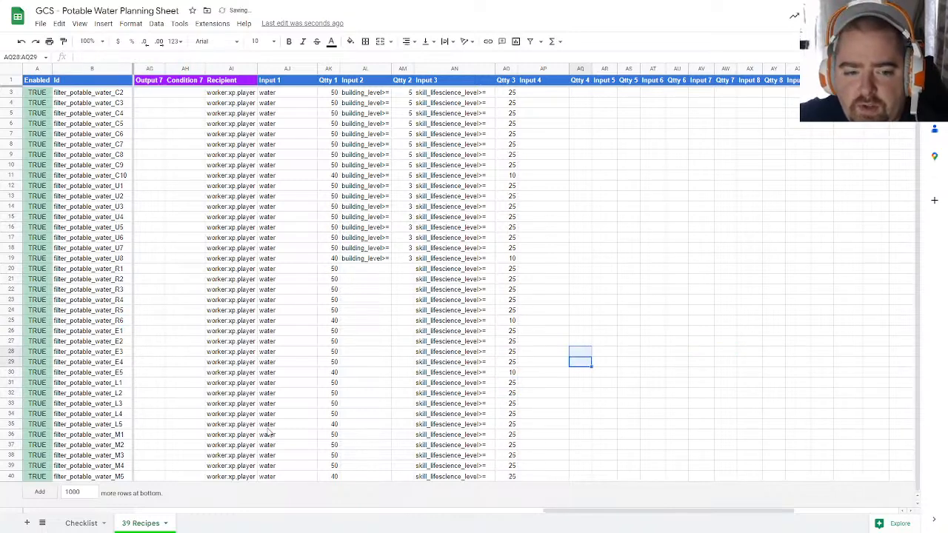
Step: Set Qtty 3 to 10 for filter_potable_water_L5 and filter_potable_water_M5, and to 25 for filter_potable_water_M1
click(514, 425)
text(10)
click(555, 422)
click(513, 436)
text(25)
click(538, 447)
click(499, 477)
text(10)
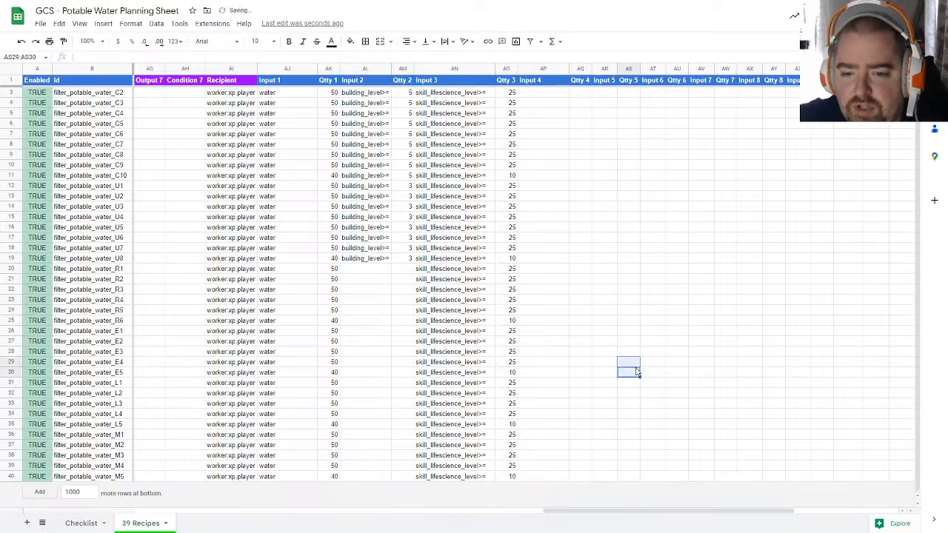
drag(637, 372, 636, 366)
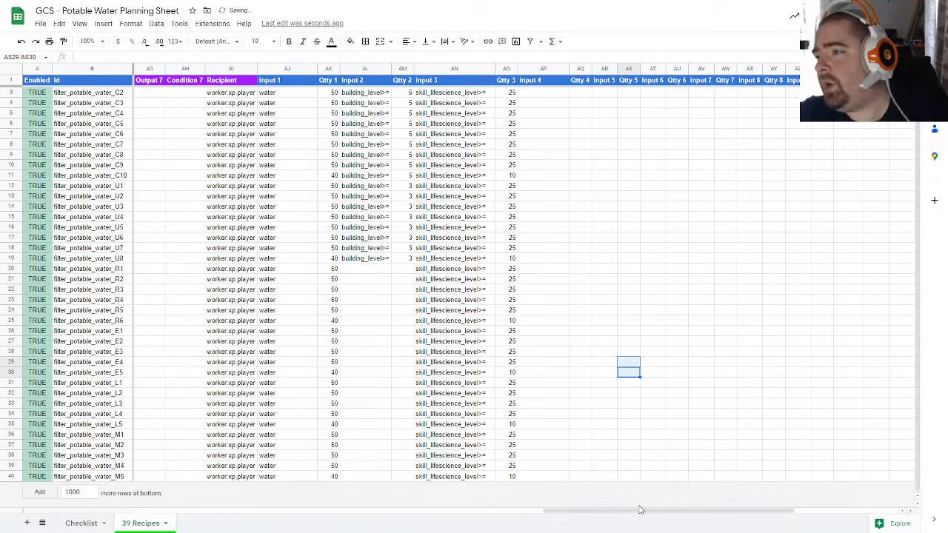
click(334, 114)
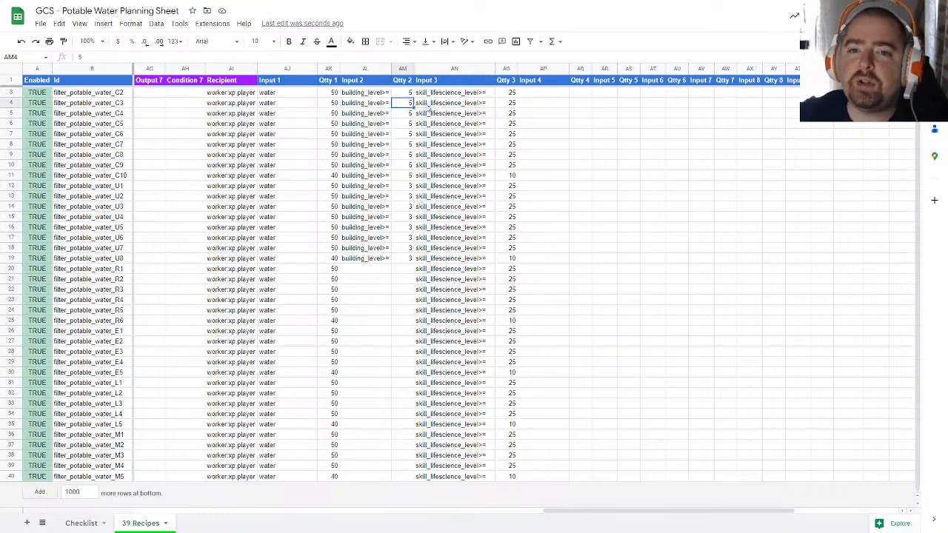
click(465, 106)
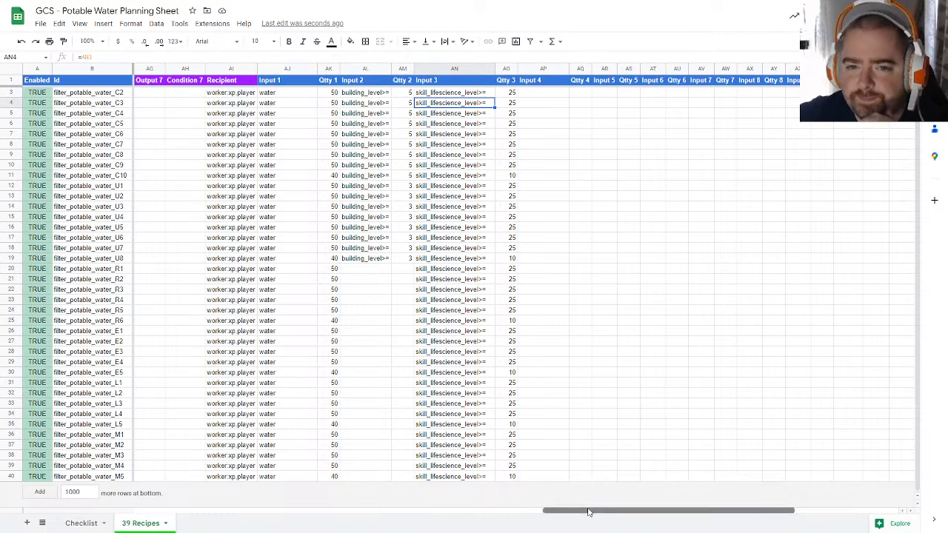
drag(588, 511, 582, 512)
drag(328, 95, 329, 483)
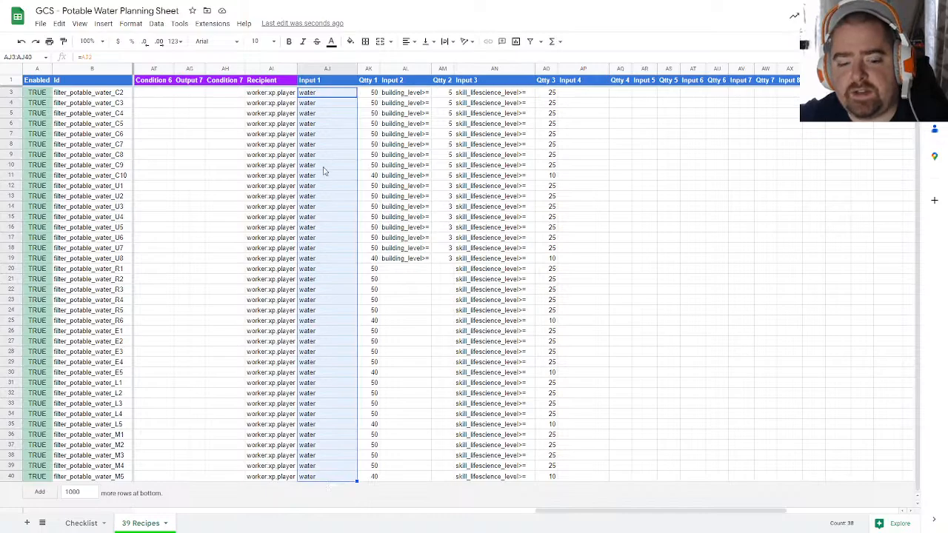
Step: Switch to the game data admin page and search its items for "electronic"
key(ctrl+shift+Tab)
key(ctrl+shift+Tab)
key(ctrl+shift+Tab)
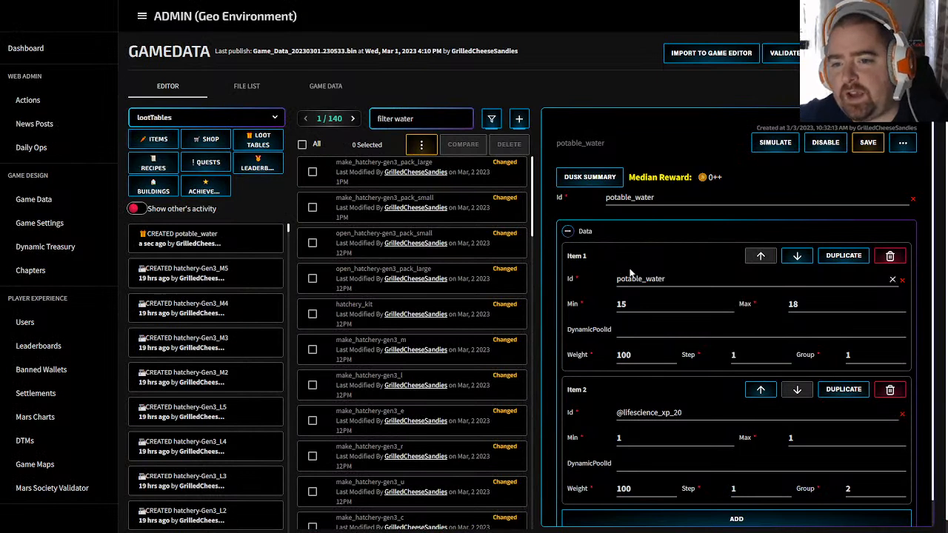
click(153, 141)
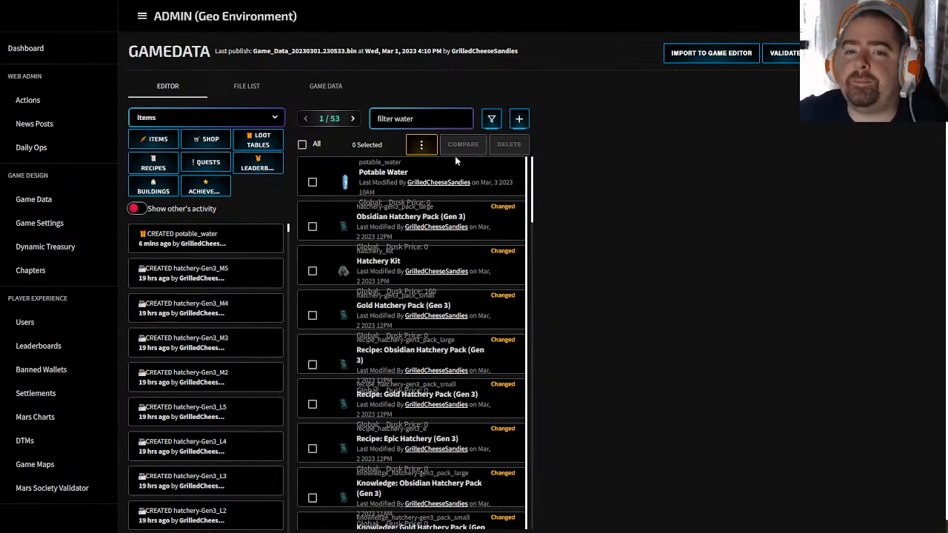
triple_click(428, 121)
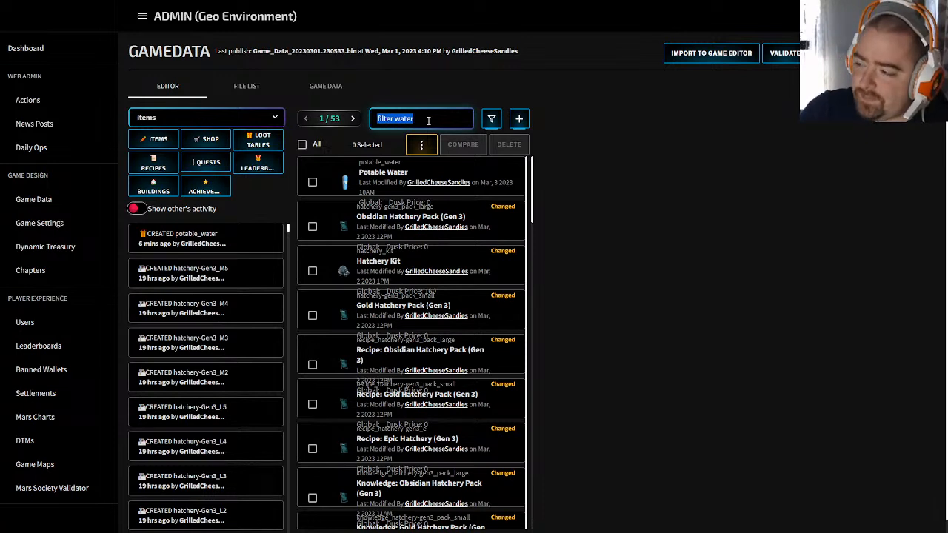
double_click(439, 122)
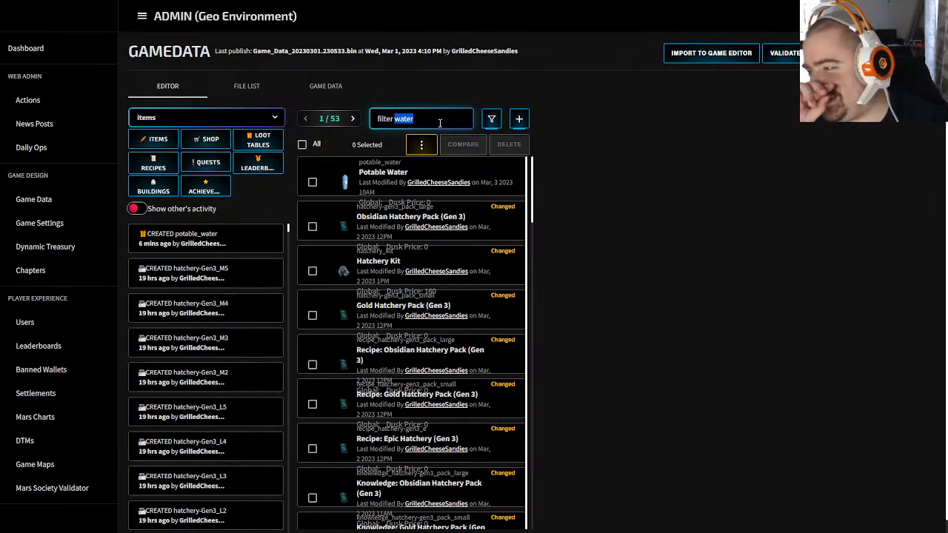
key(ctrl+a)
text(electronic)
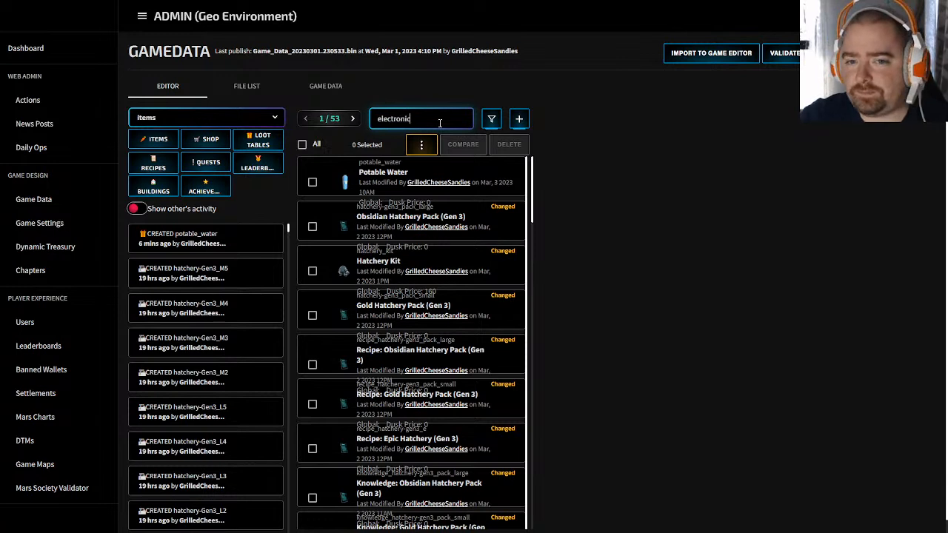
key(Return)
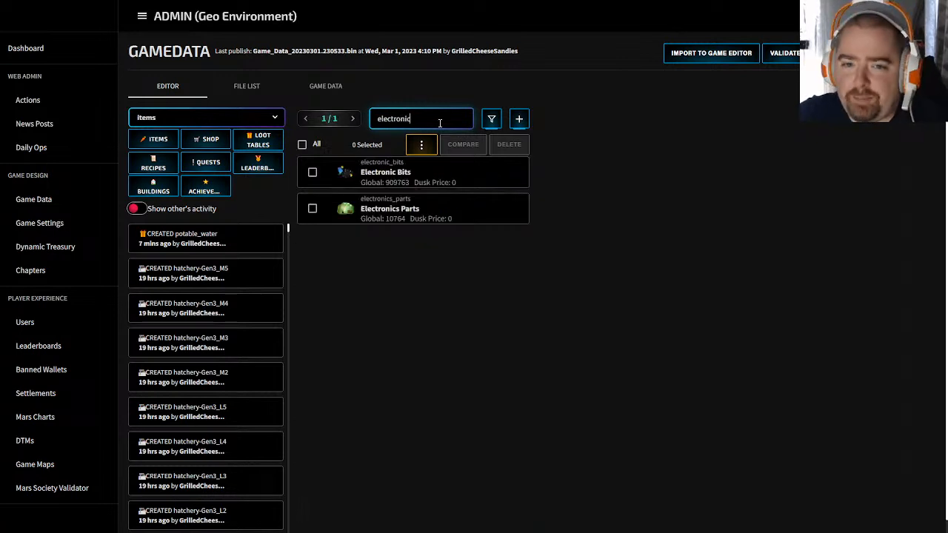
Step: Look up the Id of the Electronics Parts item and return to the recipes spreadsheet
click(385, 214)
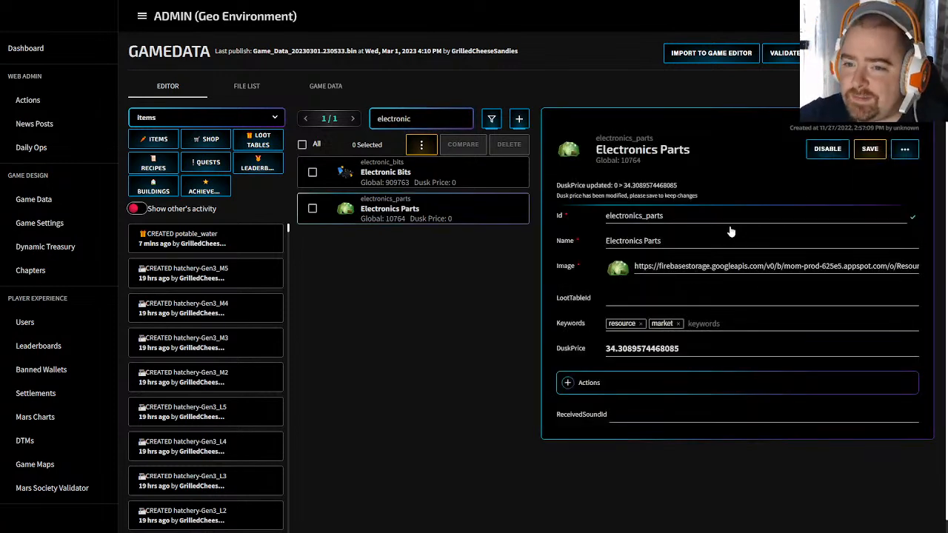
drag(668, 219, 603, 219)
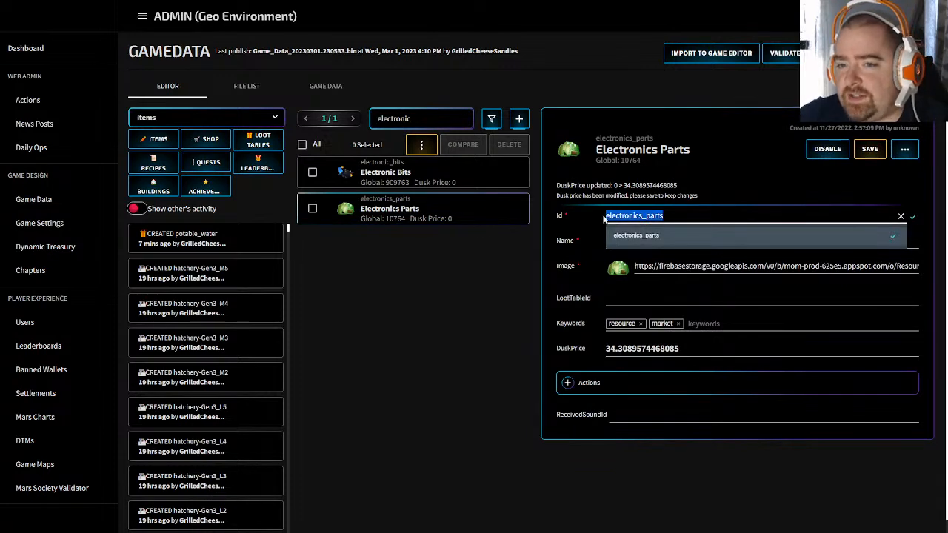
click(542, 236)
key(alt+Tab)
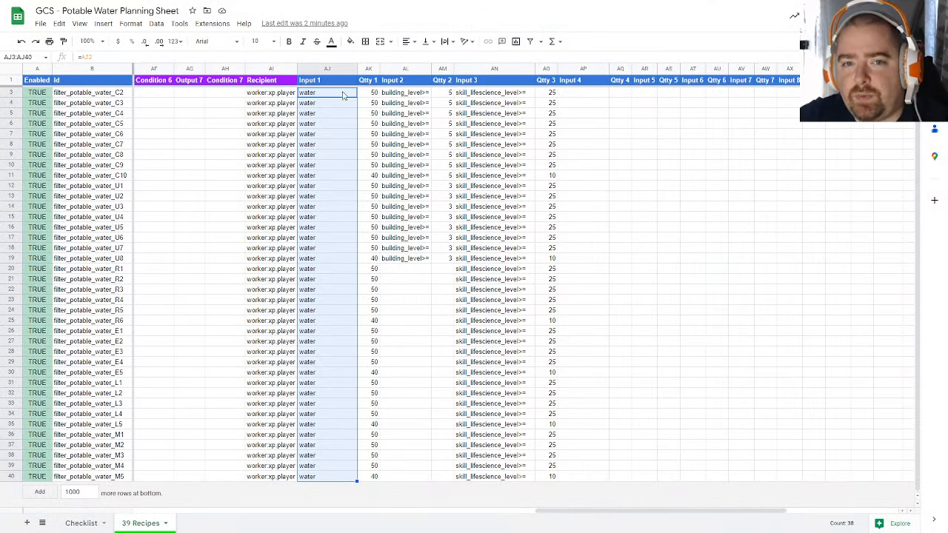
click(326, 69)
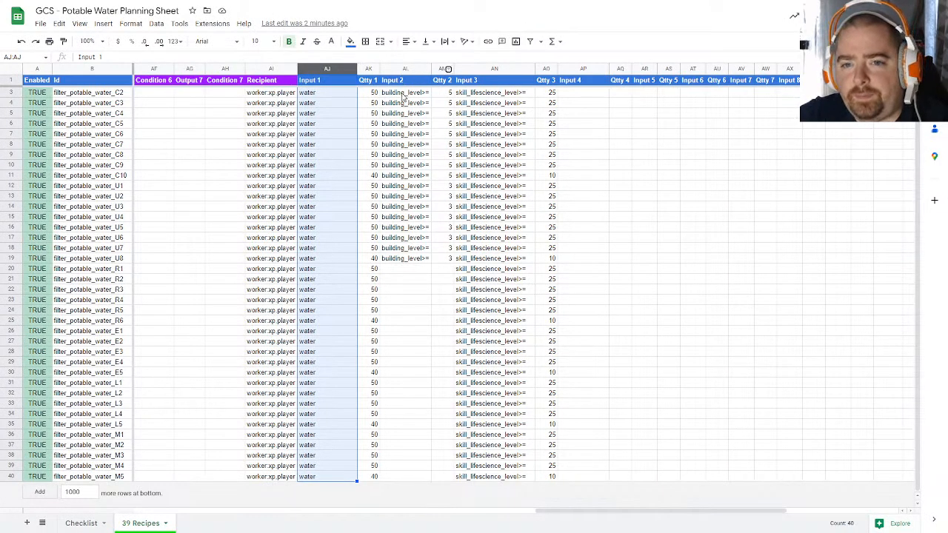
click(587, 94)
key(ctrl+v)
key(ctrl+z)
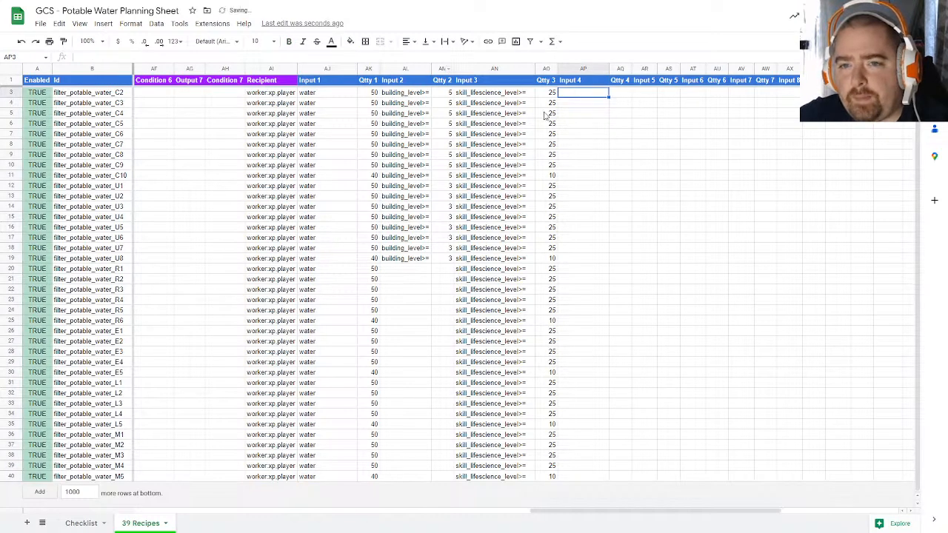
Step: Try to copy the Input 2 through Qtty 3 block of rows 3 to 40 into the columns starting at Input 3
drag(421, 93, 553, 478)
key(ctrl+c)
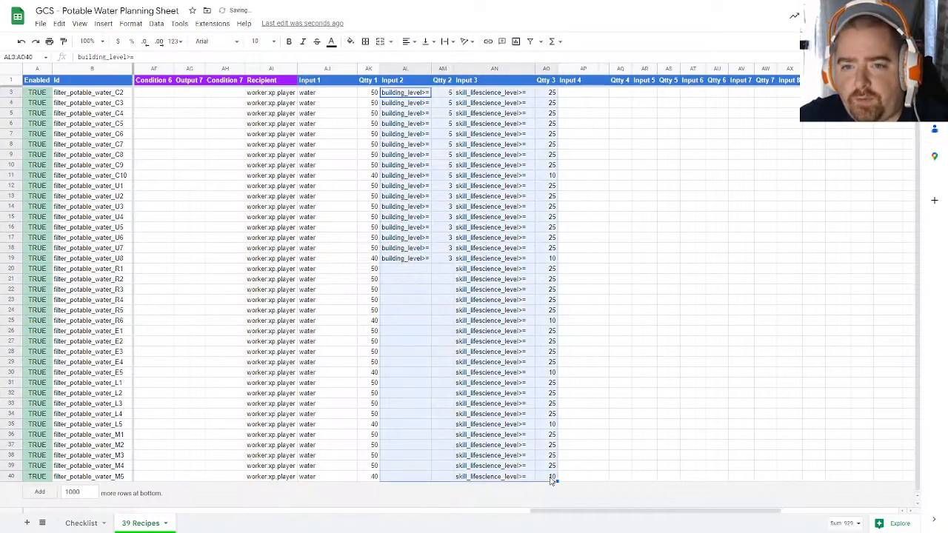
click(479, 93)
key(ctrl+v)
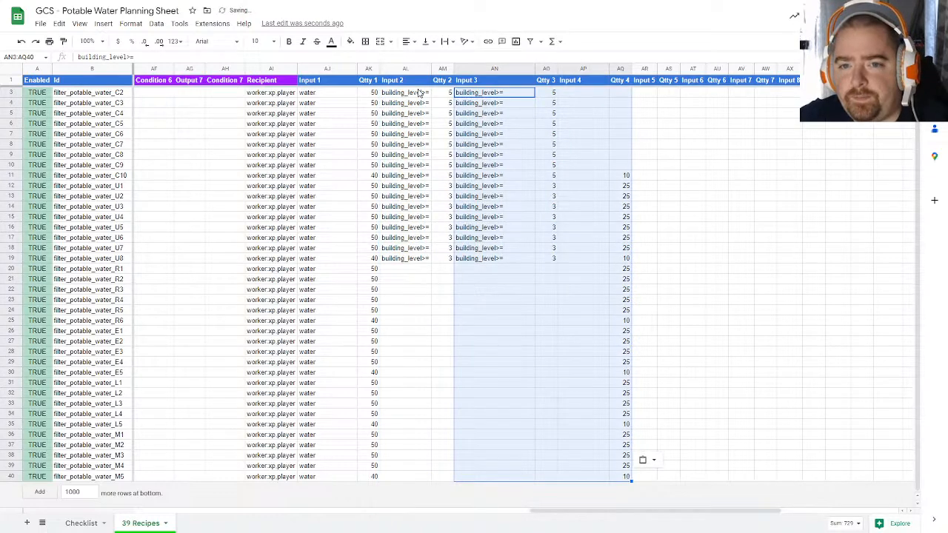
key(ctrl+z)
Step: Move the building_level and skill_lifescience_level inputs with their quantities in rows 3 to 40 into Input 3 through Qtty 4, emptying Input 2 and Qtty 2
drag(419, 92, 544, 480)
key(ctrl+c)
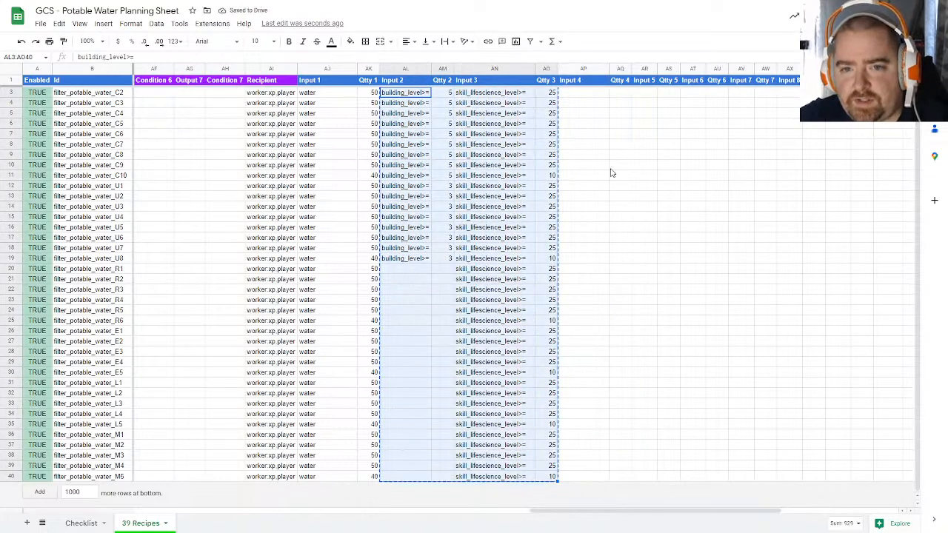
click(496, 95)
key(ctrl+v)
drag(409, 95, 444, 268)
key(Delete)
click(511, 311)
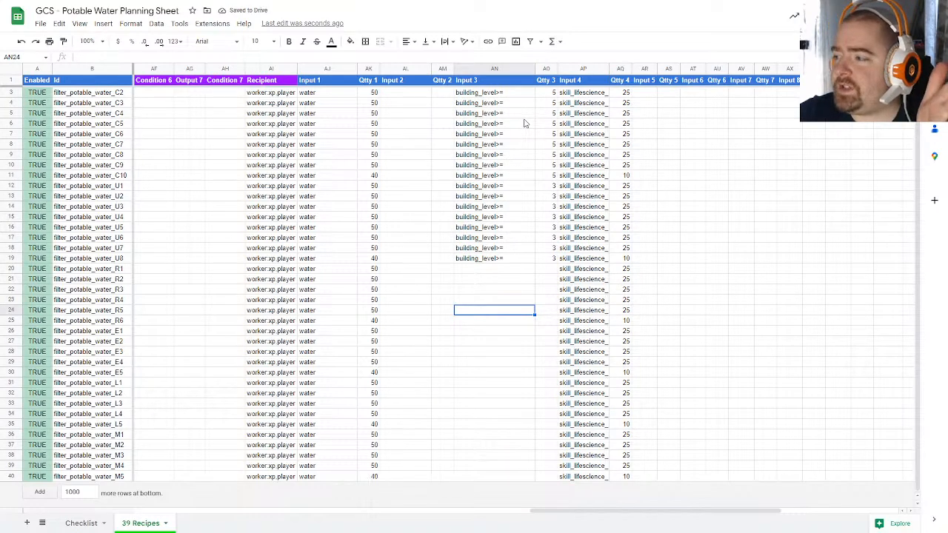
Step: Review the input and quantity columns of the C and U recipes, from Input 1 through Qtty 7
click(312, 94)
drag(315, 106, 450, 263)
click(570, 94)
drag(569, 96, 628, 264)
drag(640, 94, 675, 261)
drag(691, 94, 740, 258)
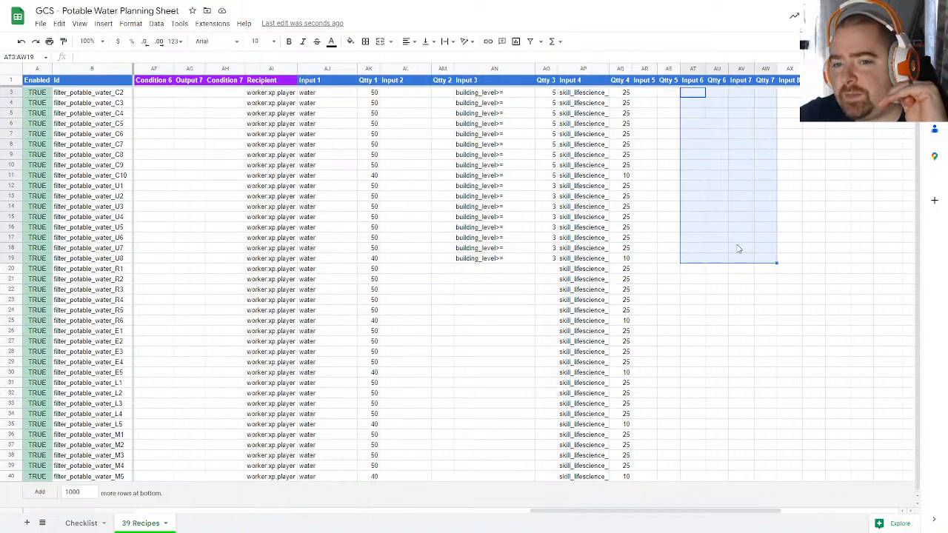
click(313, 83)
click(416, 83)
click(507, 85)
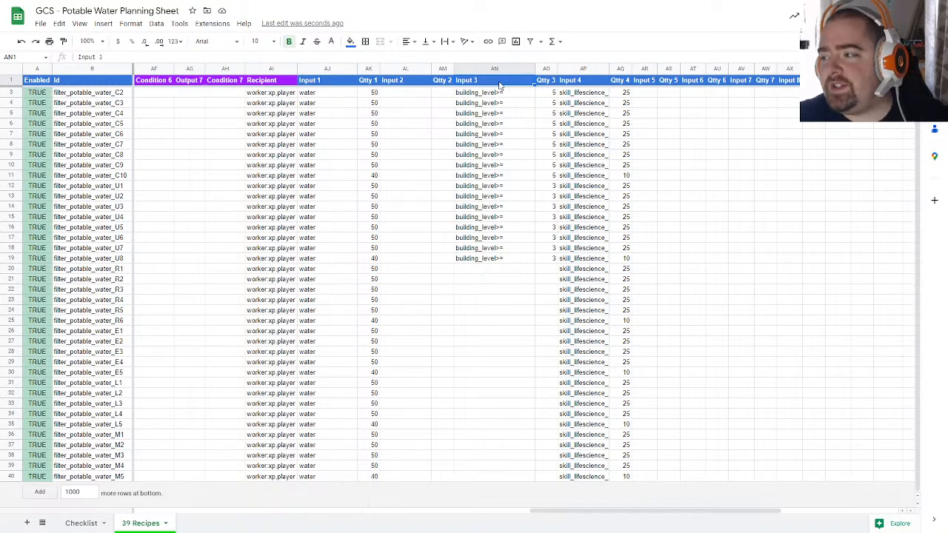
Step: Enter electronics_parts as Input 2 with a Qtty 2 of 1 for filter_potable_water_C2
click(398, 97)
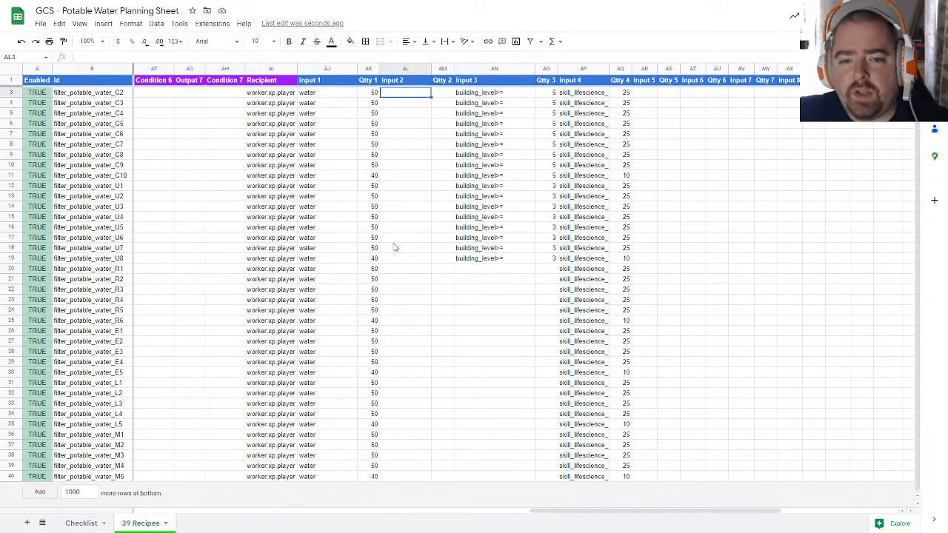
text(electronics )
text(parts)
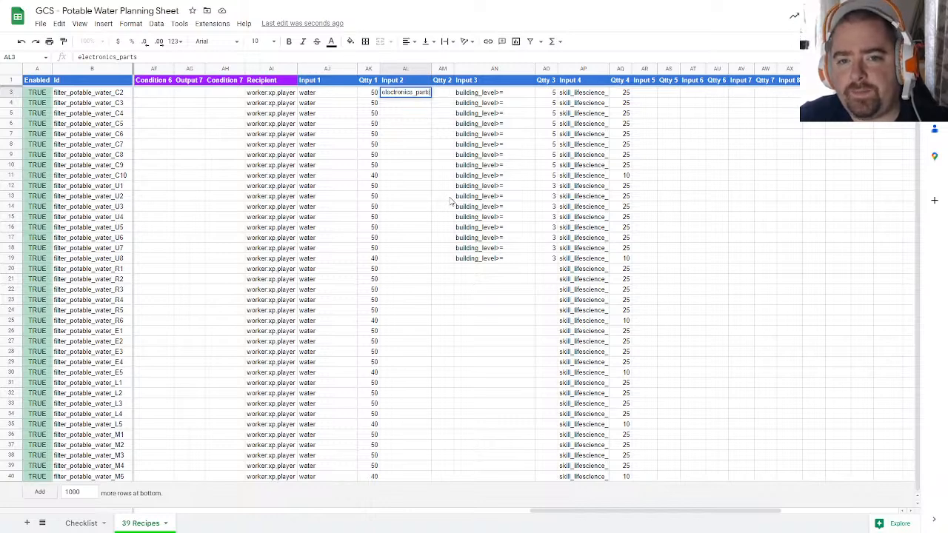
key(Return)
key(Return)
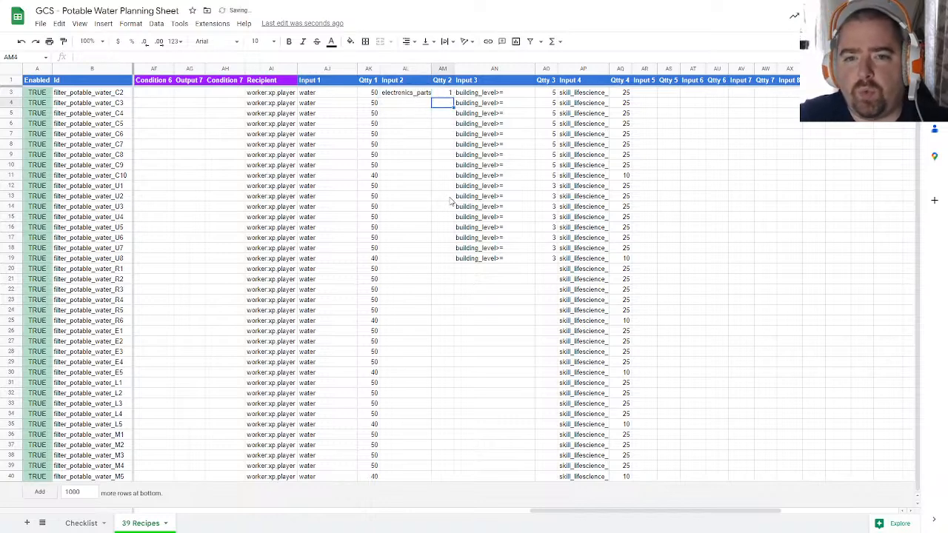
Step: Copy filter_potable_water_C2's electronics_parts input and its Qtty 2 of 1 down to all remaining recipes in rows 4 to 40
drag(450, 93, 405, 92)
key(ctrl+c)
click(405, 103)
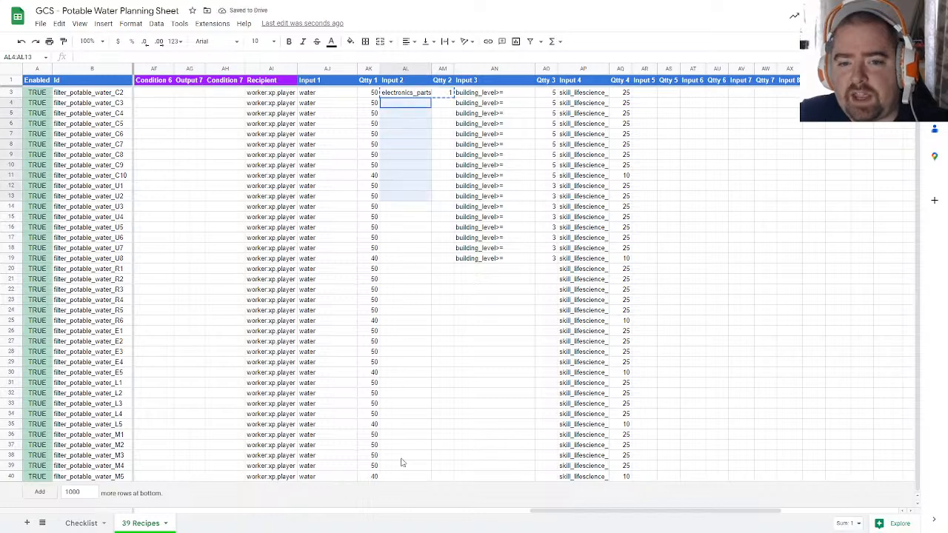
shift+click(405, 455)
key(ctrl+v)
click(405, 467)
key(ctrl+v)
click(404, 478)
key(ctrl+v)
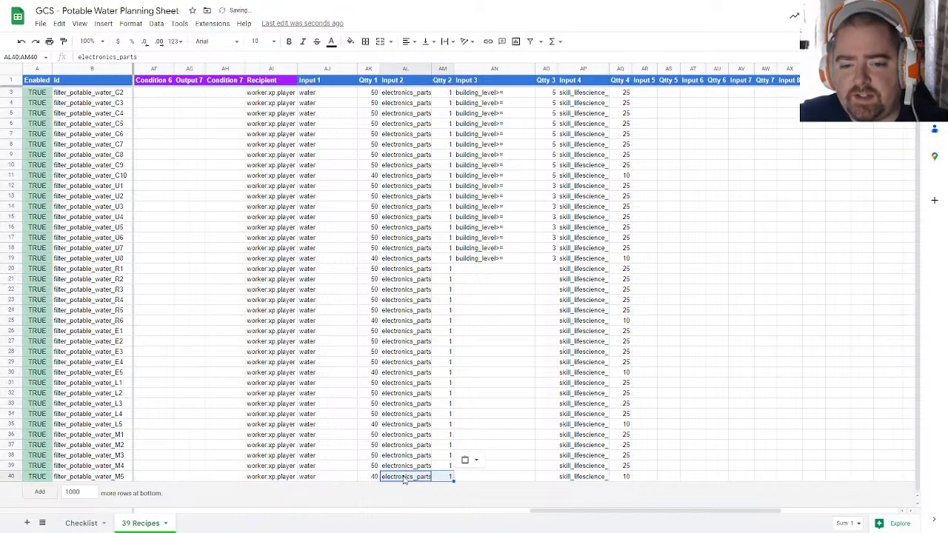
Step: Set Qtty 2 to 2 for recipes C2 through M4, leaving out the highest level of each tier: C10, U8, R6, E5 and L5
mouse_move(446, 177)
mouse_down()
mouse_move(421, 176)
mouse_move(434, 176)
mouse_up()
click(434, 177)
click(446, 94)
text(2)
key(Return)
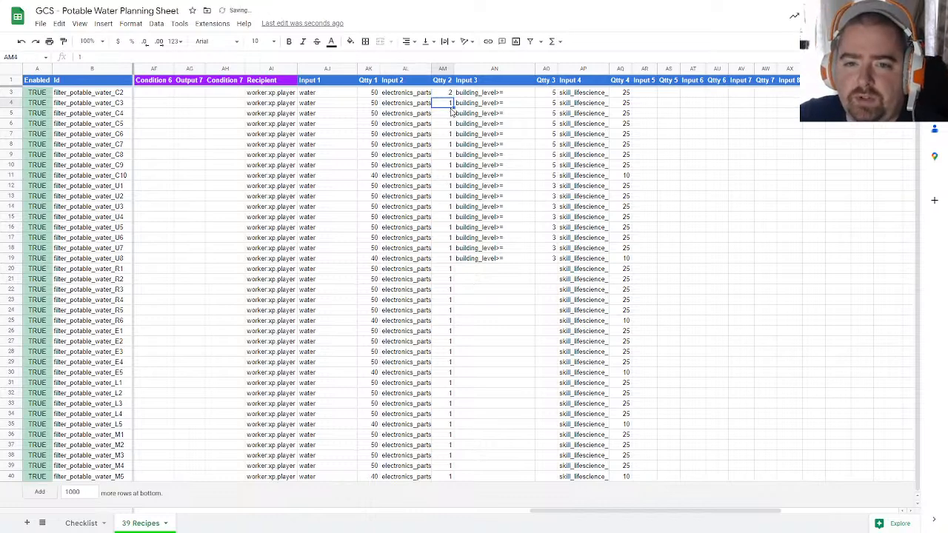
drag(448, 99, 448, 414)
text(2)
key(ctrl+Return)
key(ctrl+v)
key(ctrl+v)
key(ctrl+v)
key(ctrl+v)
click(446, 436)
drag(446, 448, 447, 473)
key(ctrl+v)
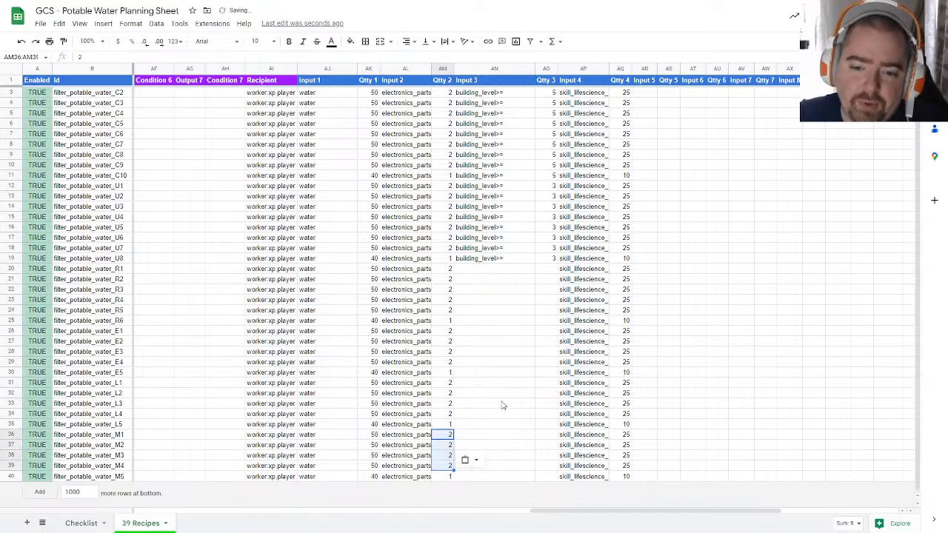
click(502, 404)
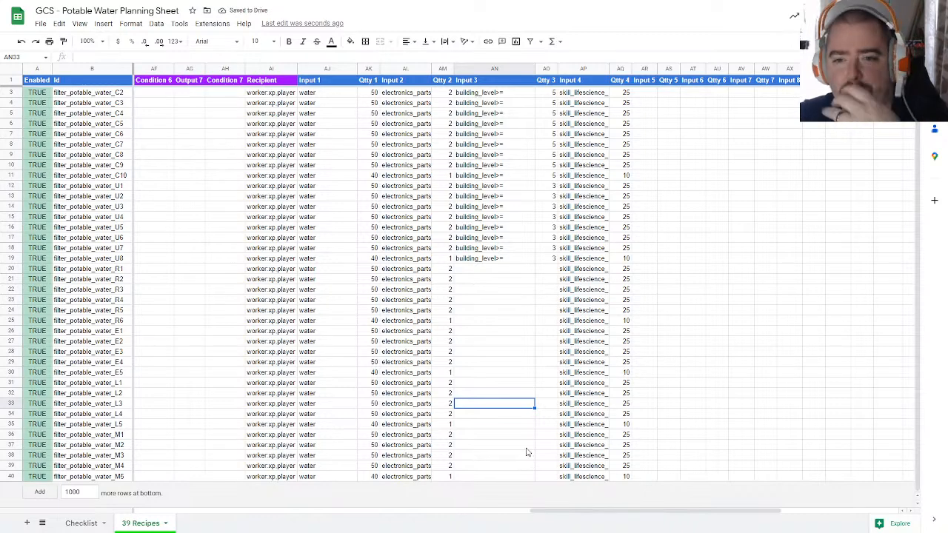
Step: Check the tier letter and level columns after Qtty 15 and the Category formula that refers to them
drag(580, 511, 770, 494)
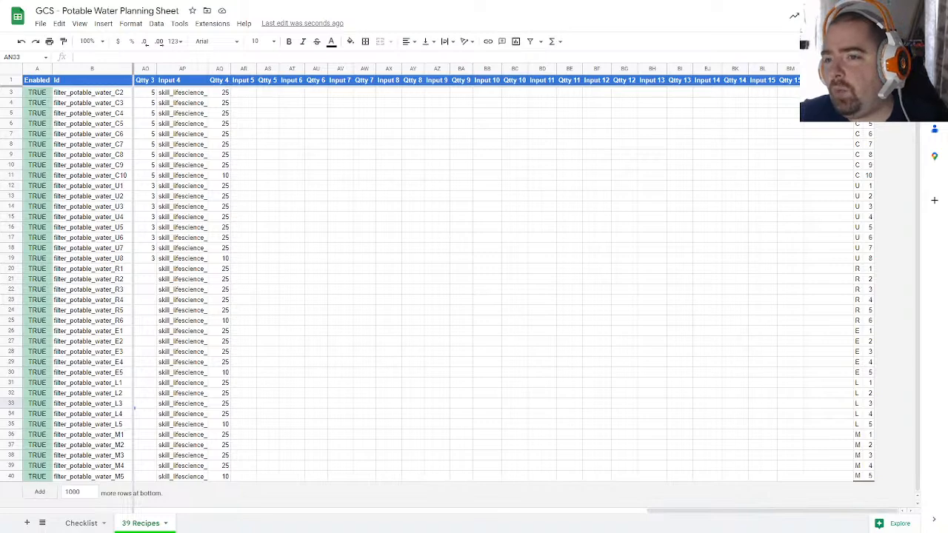
drag(859, 91, 870, 476)
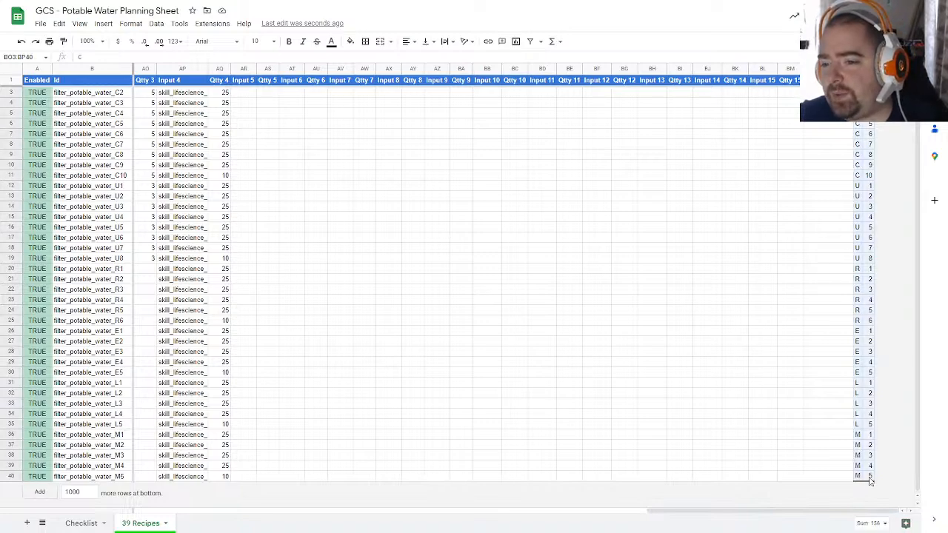
drag(800, 511, 285, 509)
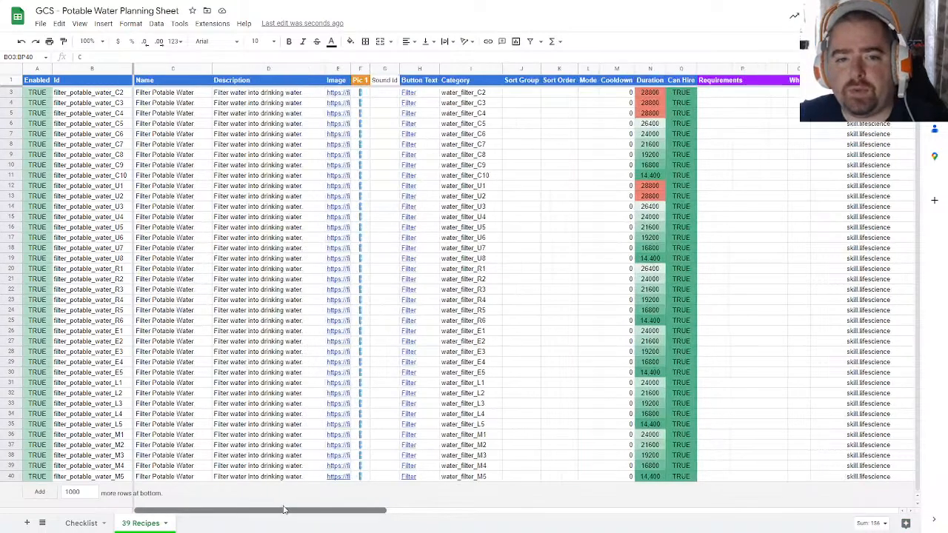
click(472, 145)
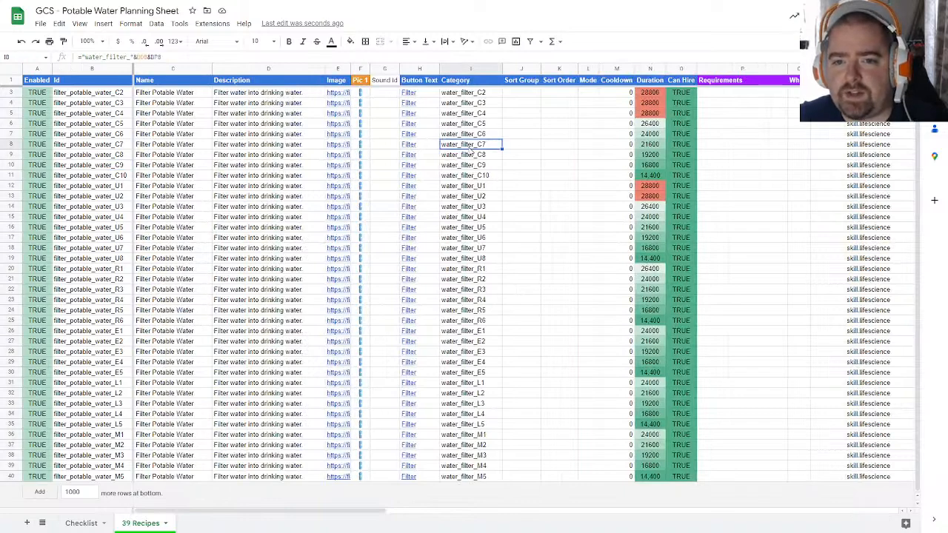
drag(360, 513, 940, 501)
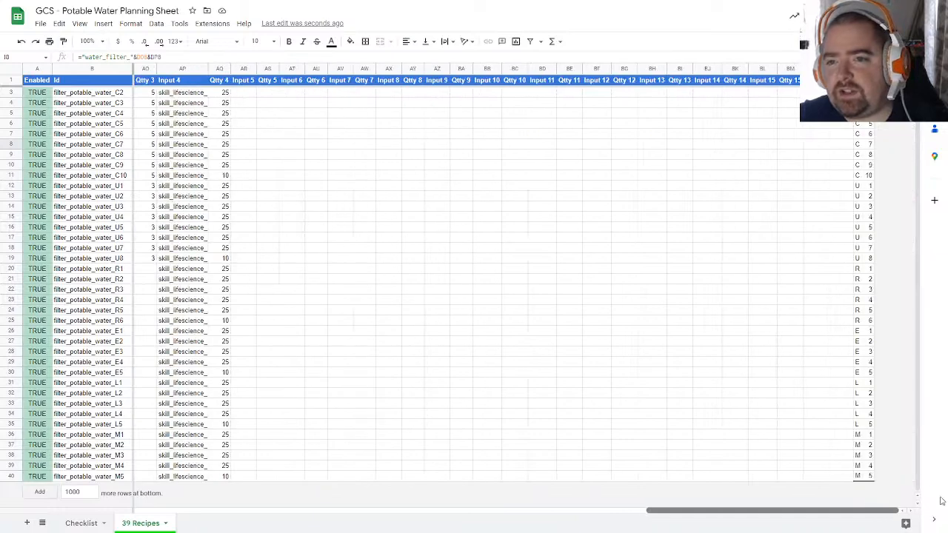
Step: Copy the recipe table with its header row, from Enabled through Qtty 15, rows 1 to 40
click(797, 80)
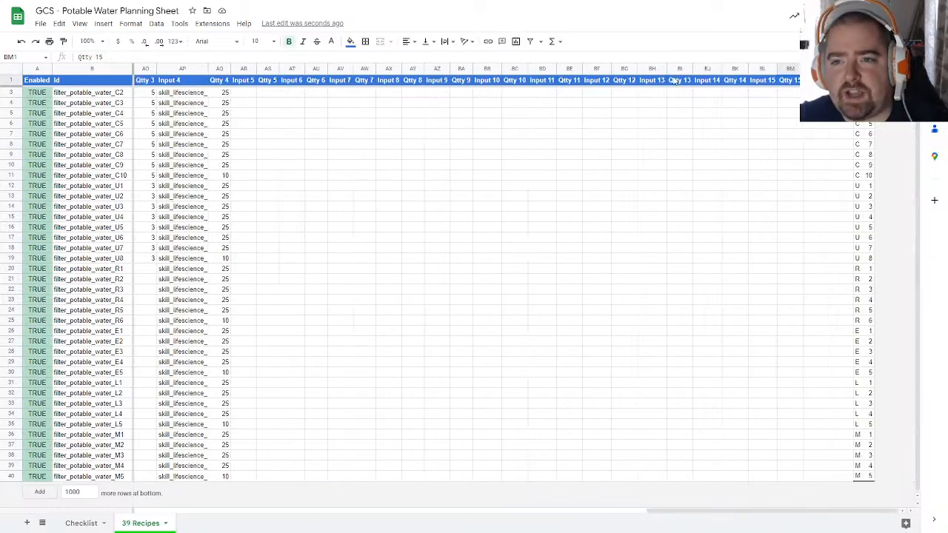
drag(794, 83, 36, 493)
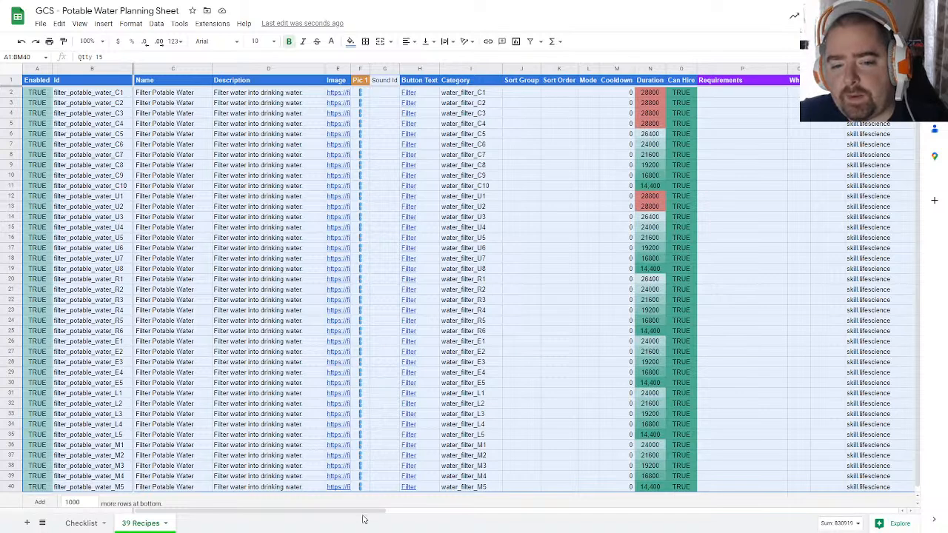
drag(364, 510, 851, 511)
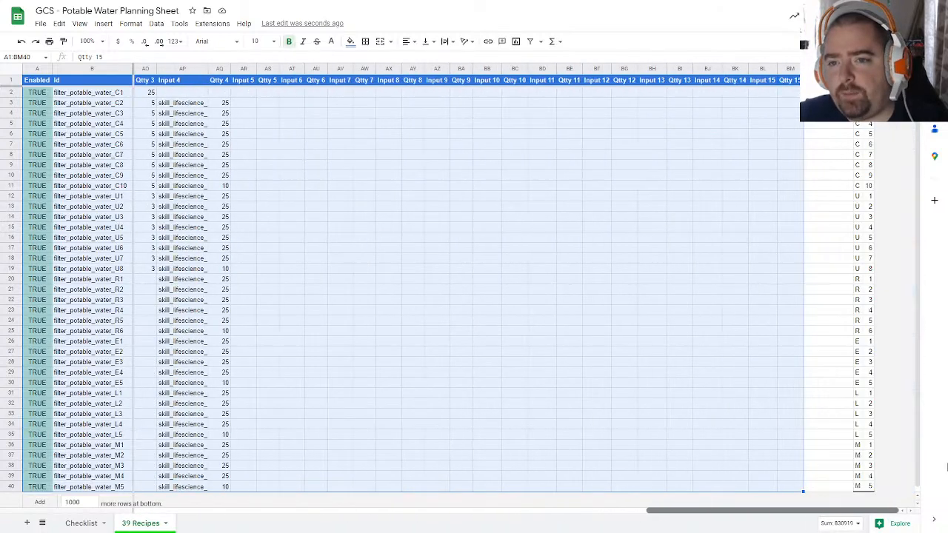
click(825, 134)
click(789, 82)
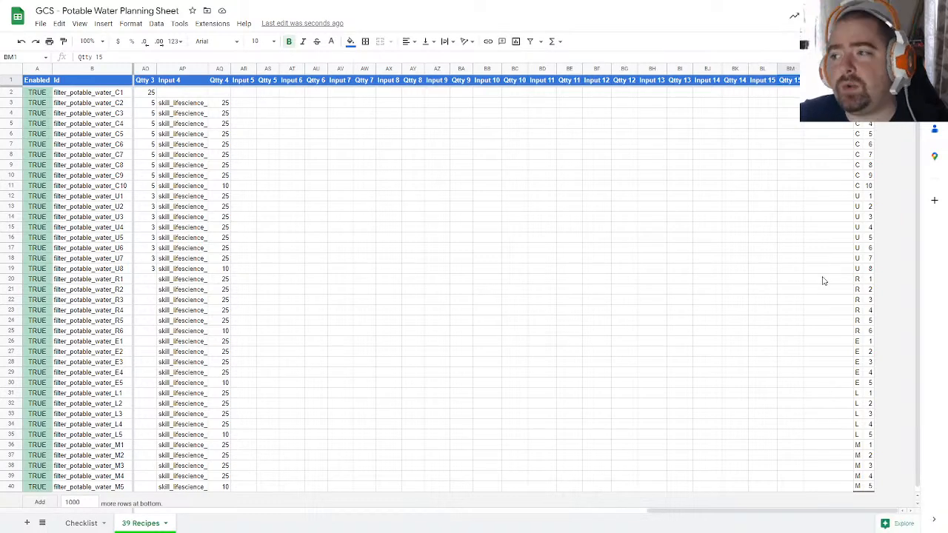
key(ctrl+a)
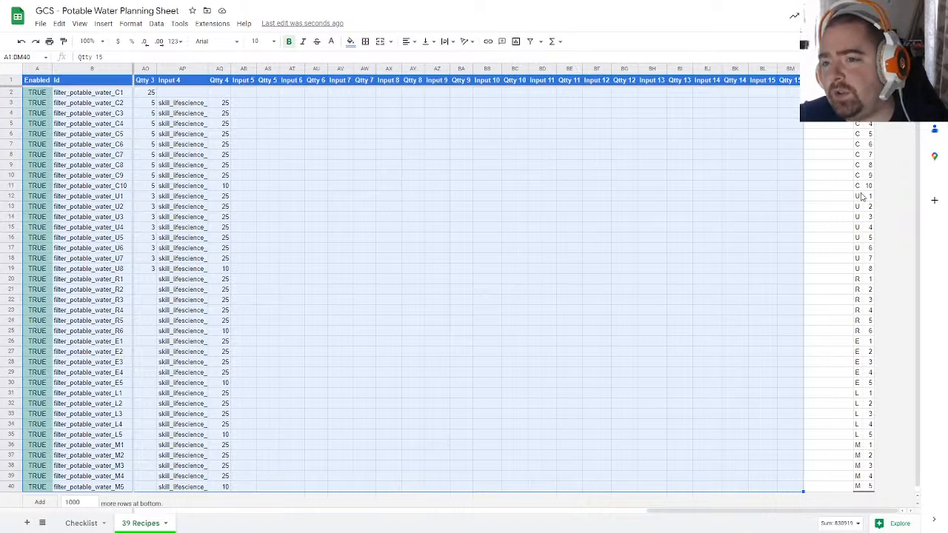
drag(763, 512, 73, 502)
key(ctrl+c)
right_click(480, 165)
click(510, 194)
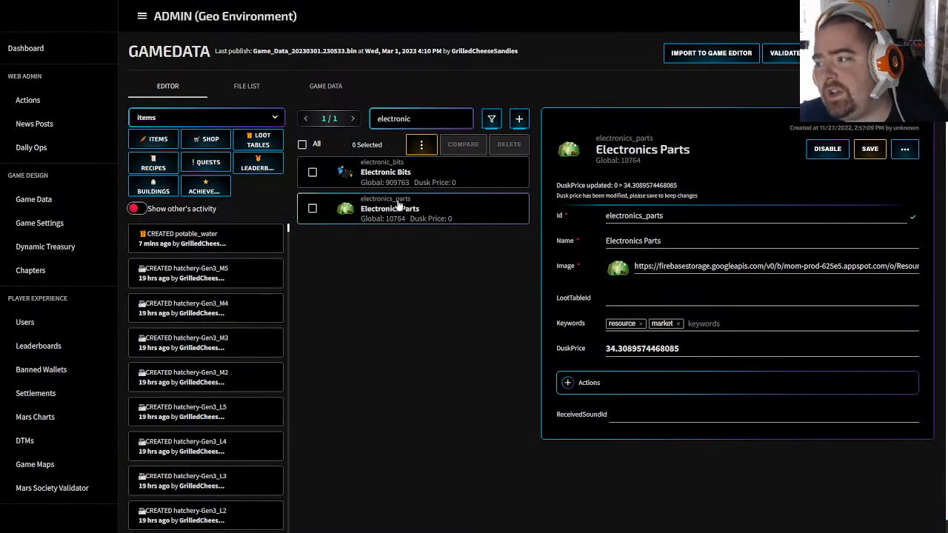
Step: Try to paste the copied spreadsheet rows into the recipes of the Admin game data editor, and clear the leftover search text
click(158, 168)
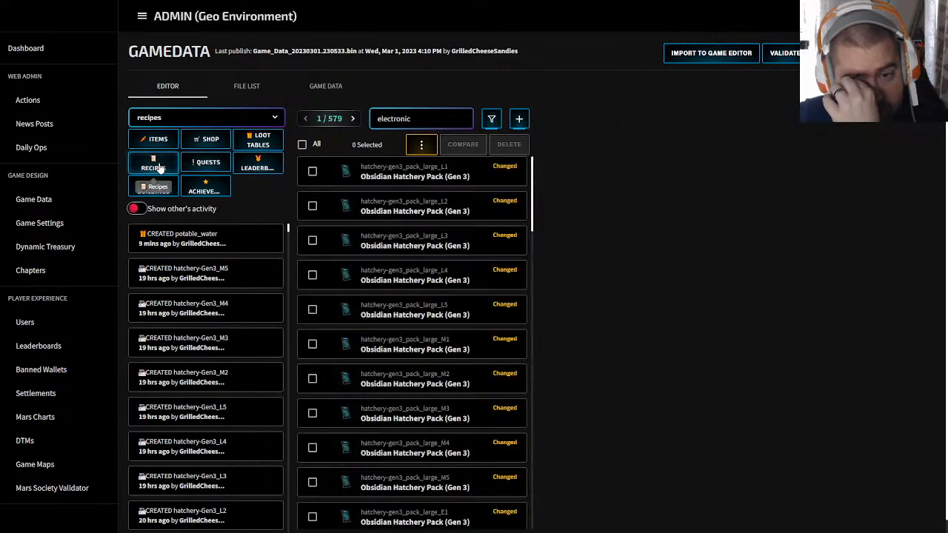
click(422, 145)
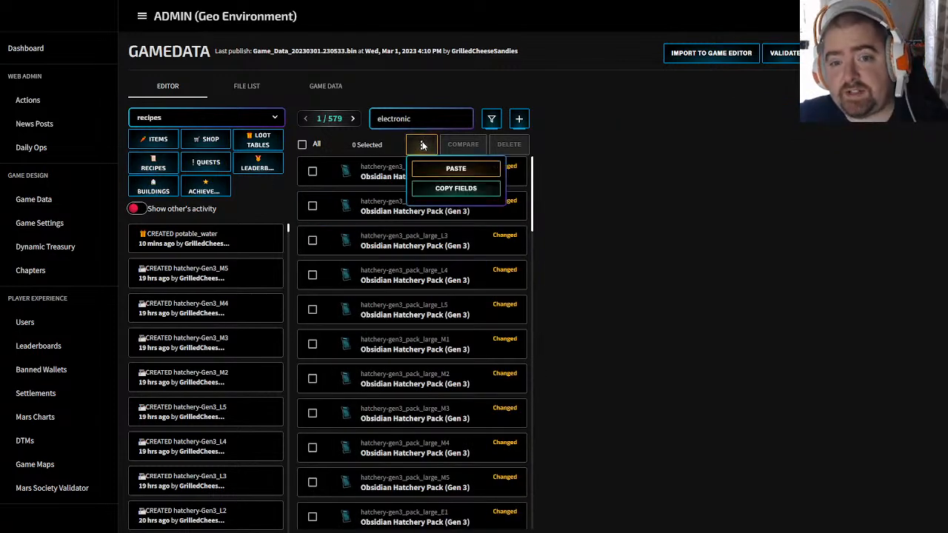
click(456, 170)
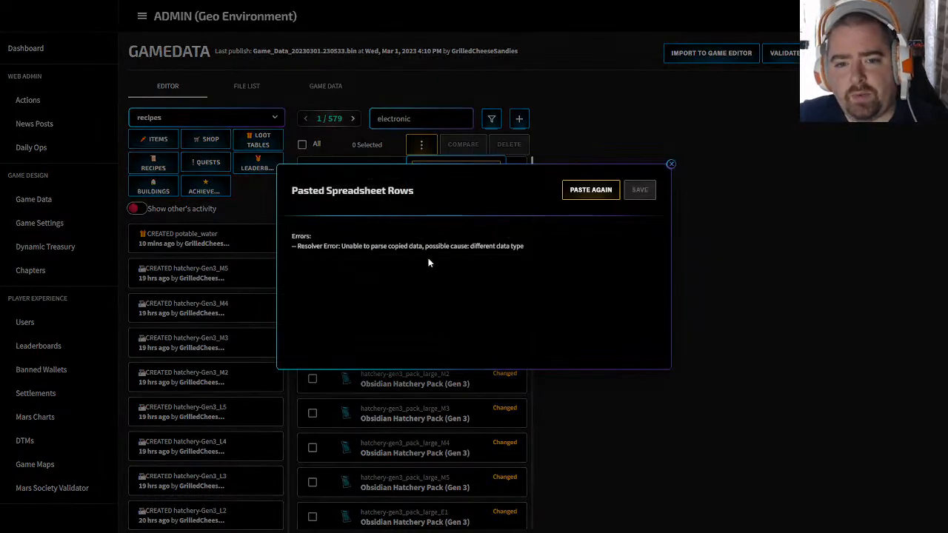
click(671, 164)
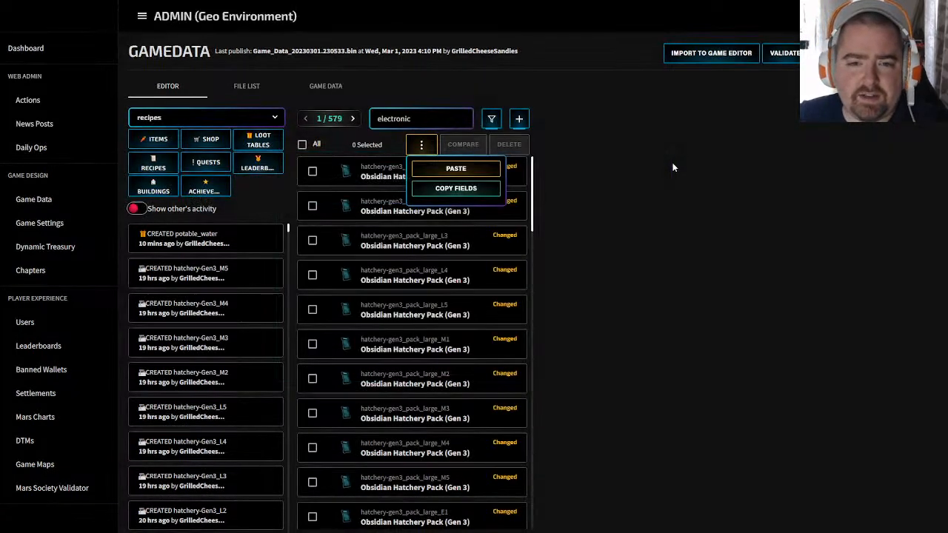
click(630, 193)
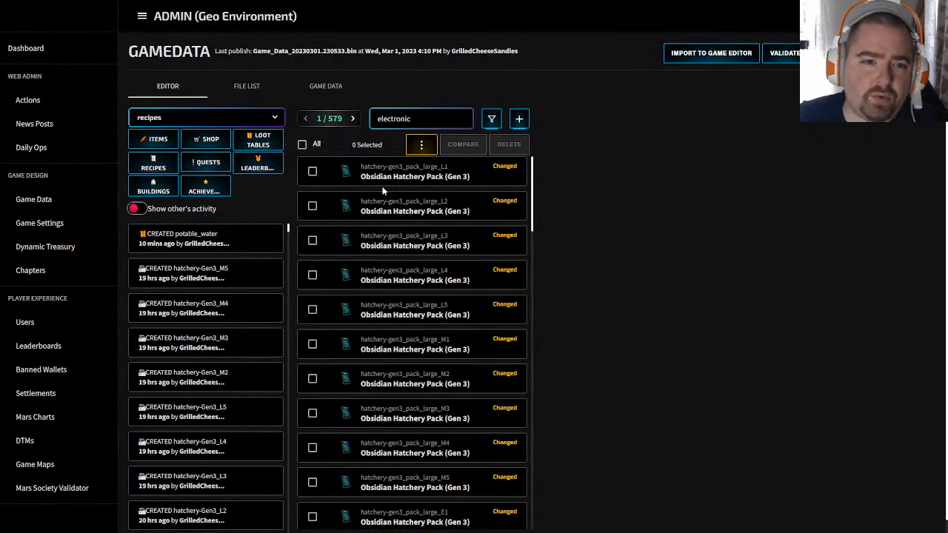
double_click(393, 118)
key(BackSpace)
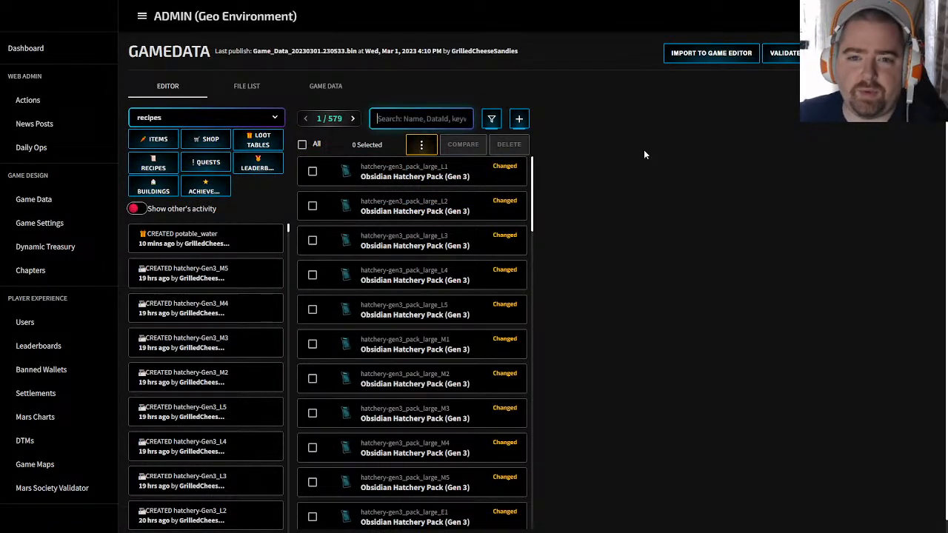
Step: Switch back to the planning sheet and check the recipe table across its columns, including filter_potable_water_C1's Input 4
key(alt+Tab)
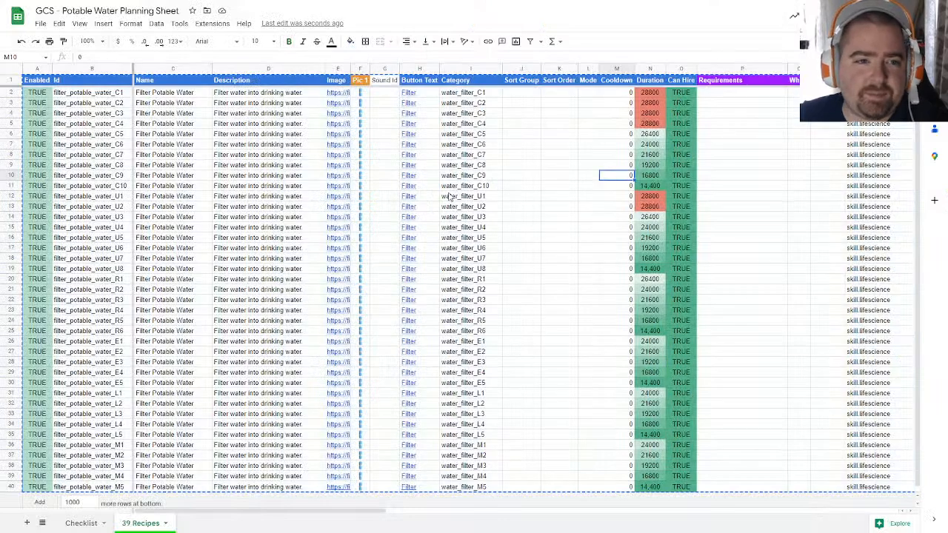
click(204, 175)
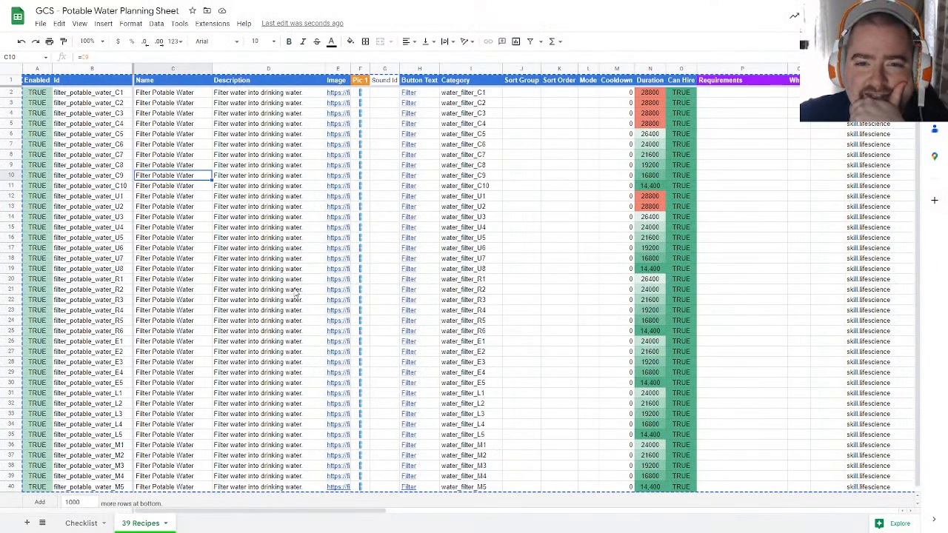
click(613, 231)
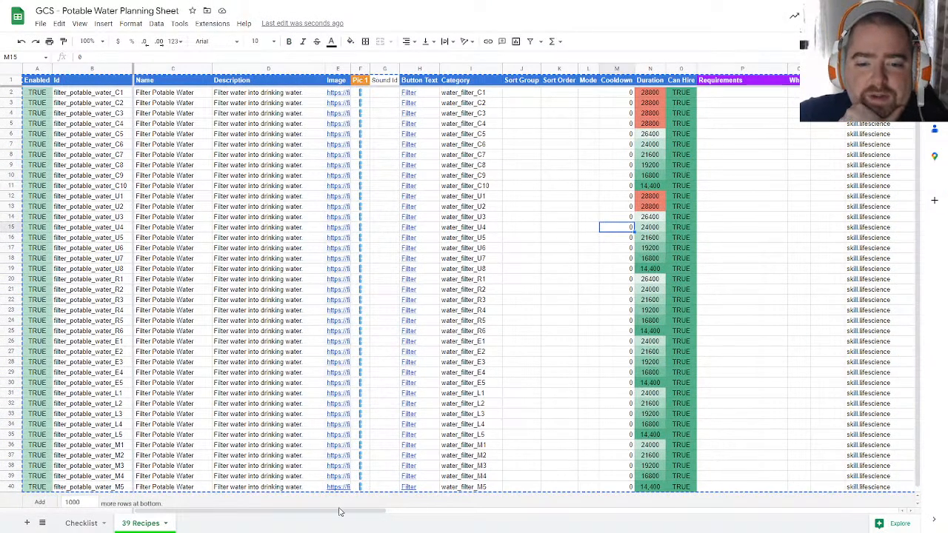
drag(340, 511, 859, 510)
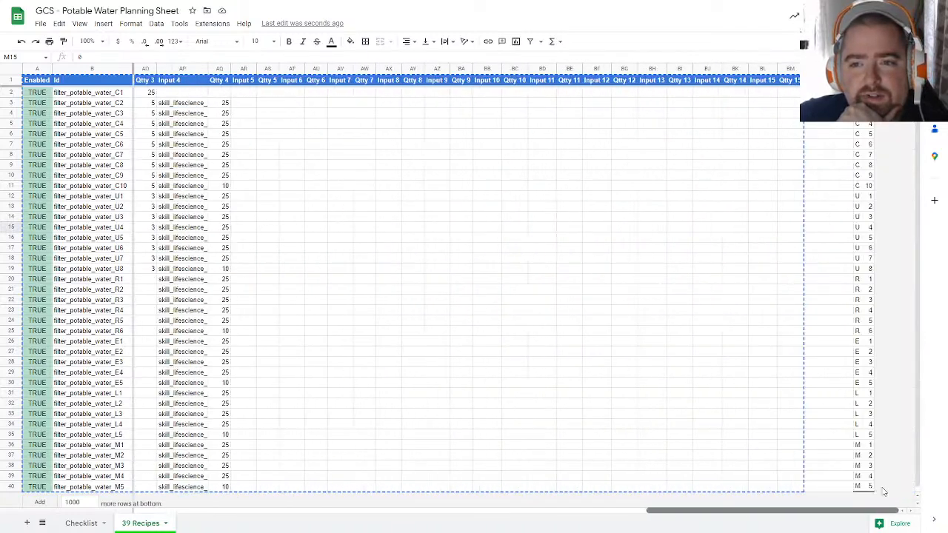
click(652, 372)
click(186, 97)
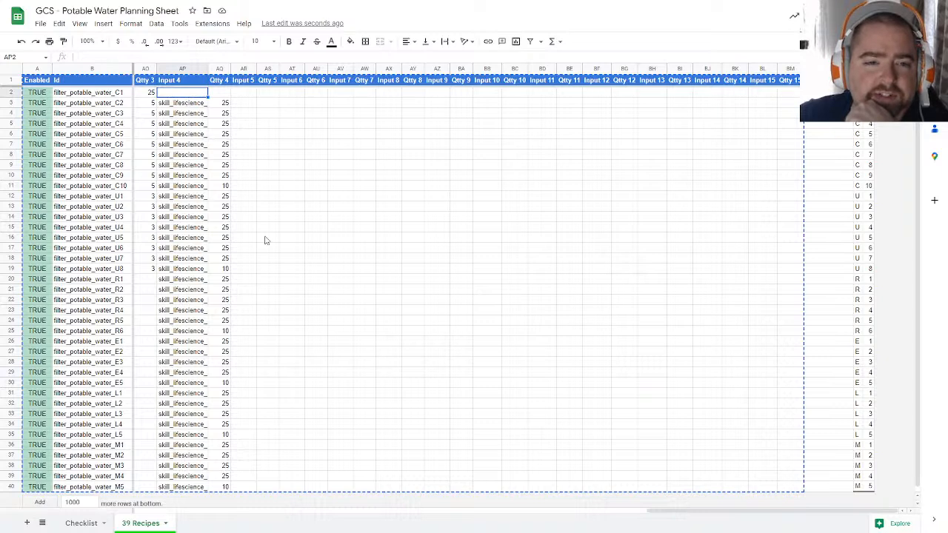
Step: Shift filter_potable_water_C1's building_level and skill_lifescience_level inputs with their quantities to Input 3 and Input 4, and enter electronics_parts with quantity 2 as Input 2
drag(675, 507, 593, 510)
drag(295, 97, 437, 98)
key(ctrl+c)
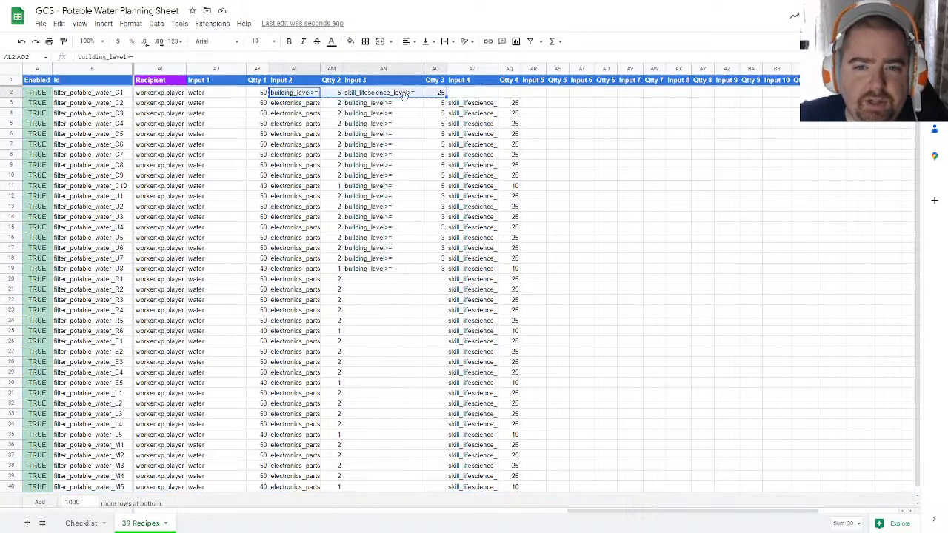
click(371, 92)
key(ctrl+v)
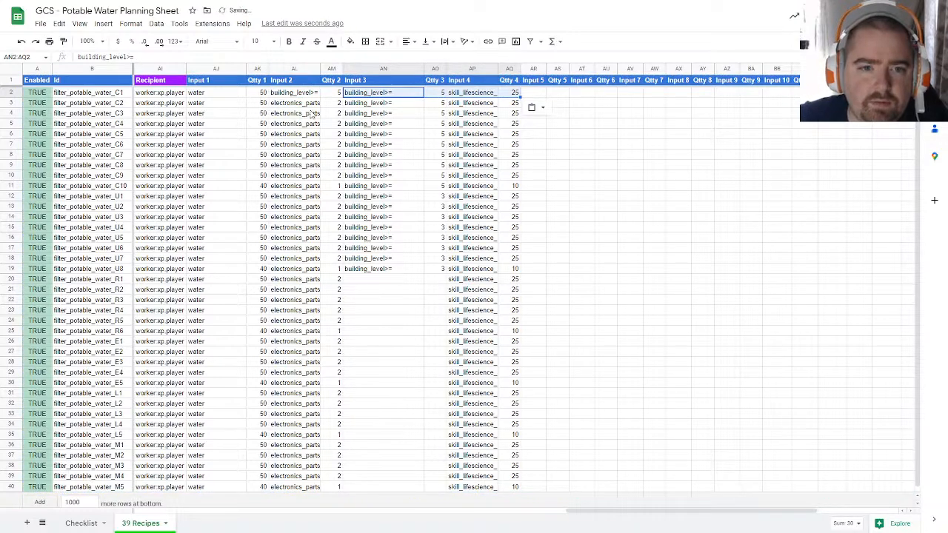
key(ctrl+z)
key(ctrl+z)
click(557, 124)
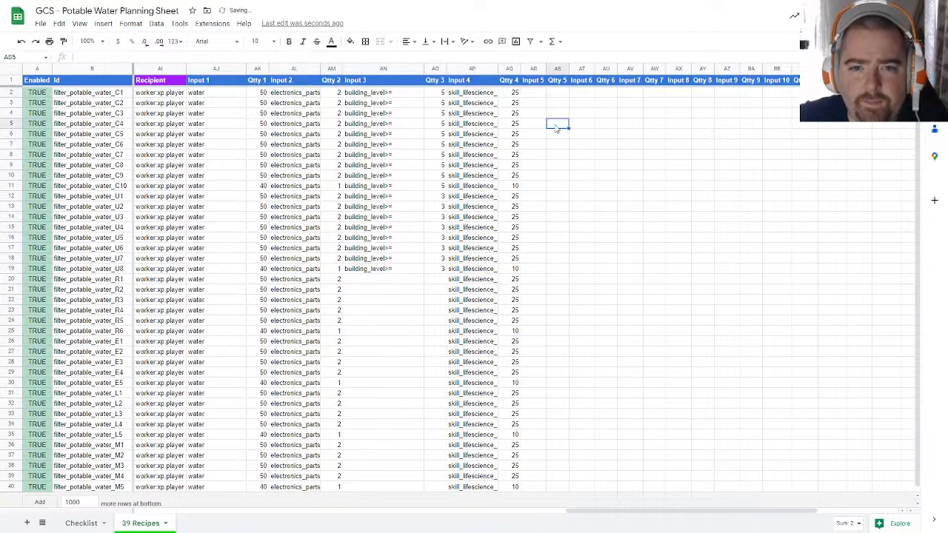
click(659, 197)
Step: Review the recipes' output columns, checking the potable_water value in the Output column
drag(604, 511, 473, 510)
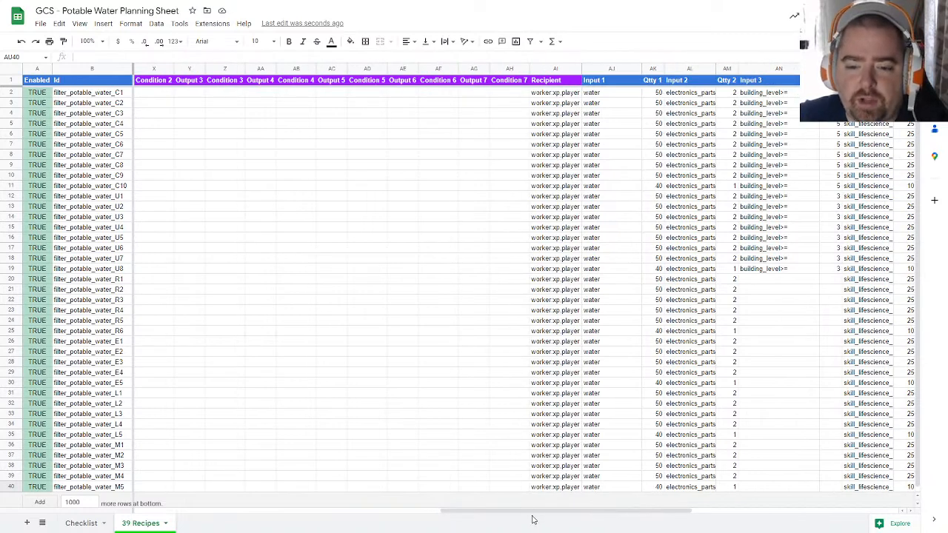
drag(533, 511, 382, 511)
click(486, 93)
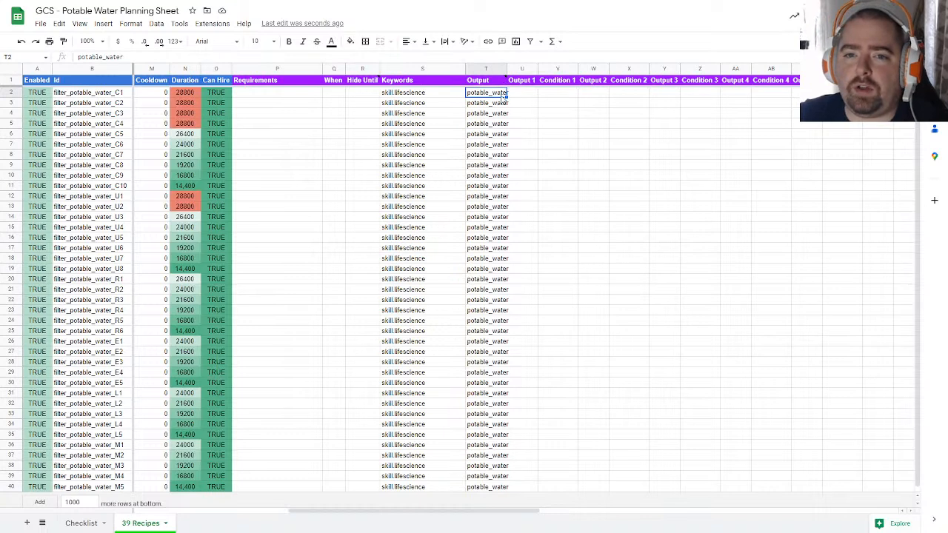
drag(485, 153, 484, 385)
click(548, 281)
Step: Switch to the Admin game data editor and look through its list of recently created entries
key(ctrl+Tab)
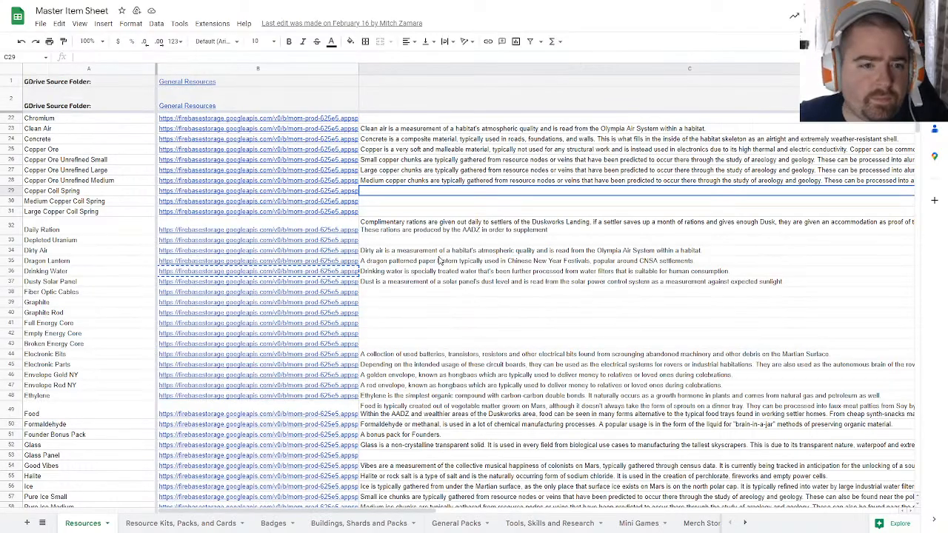
key(ctrl+Tab)
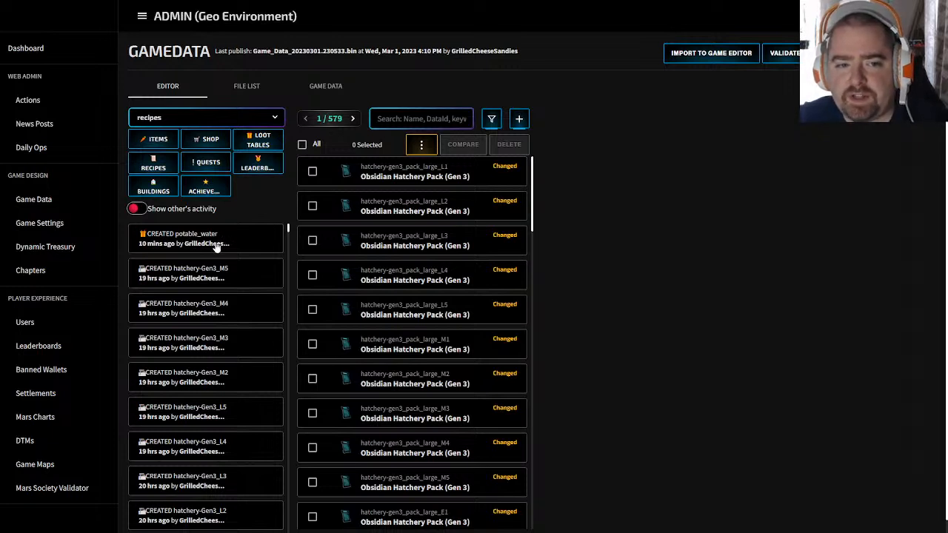
scroll(237, 347, down, 10)
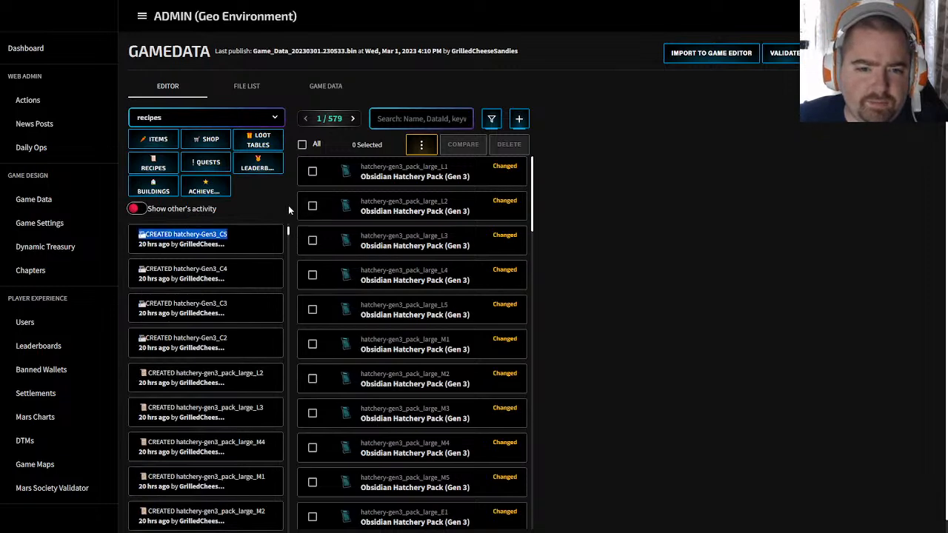
Step: Set the Potable Water item's DuskPrice to 1 and save the item
scroll(255, 274, up, 10)
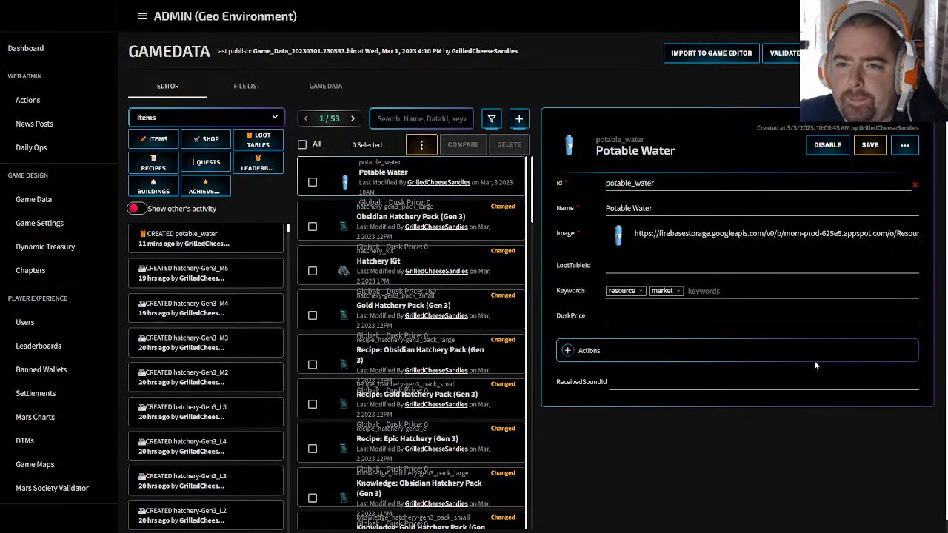
click(869, 145)
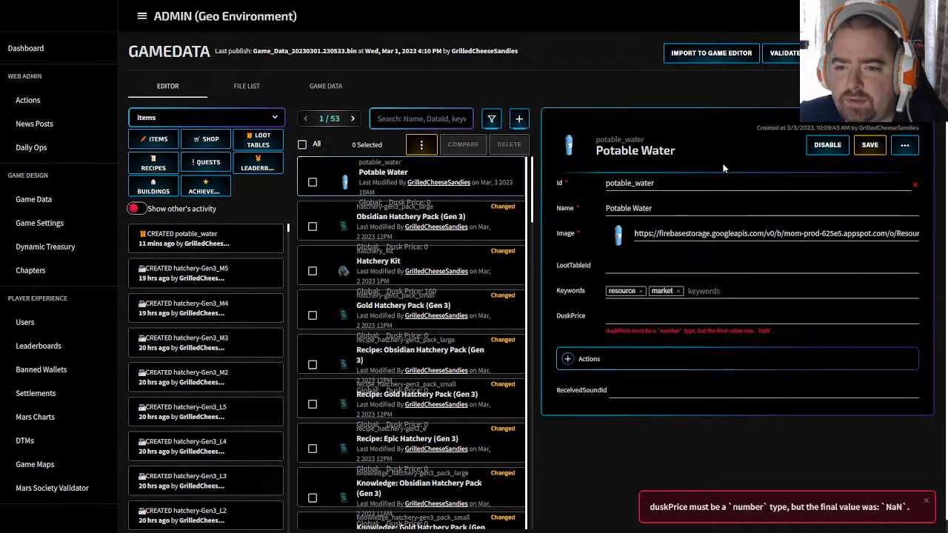
click(709, 322)
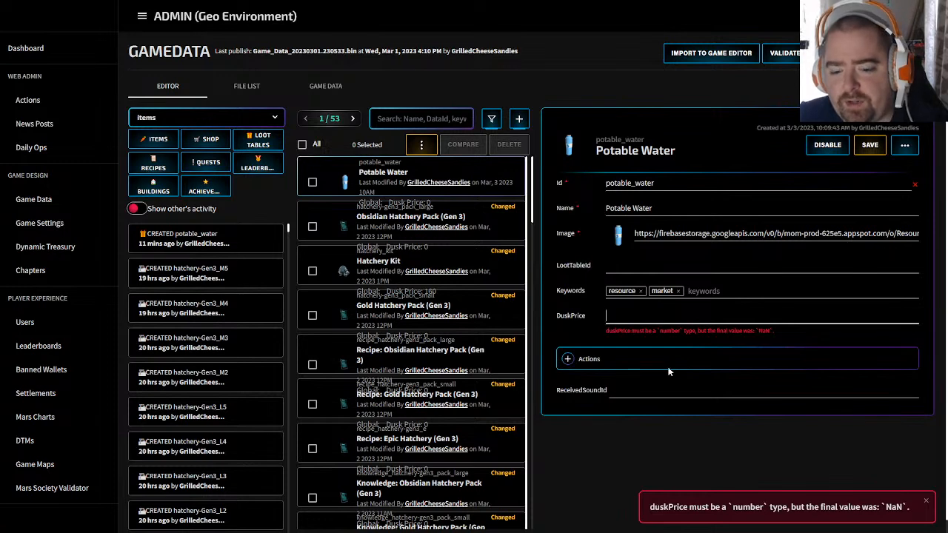
text(1)
click(869, 145)
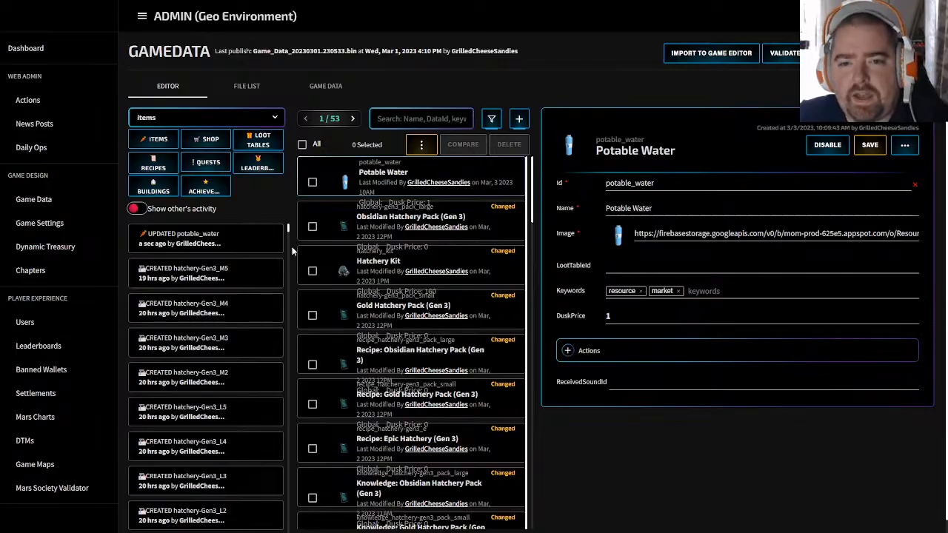
Step: Switch the game data editor from items to the recipes data type
key(alt+Tab)
click(329, 167)
key(alt+Tab)
key(Tab)
key(Tab)
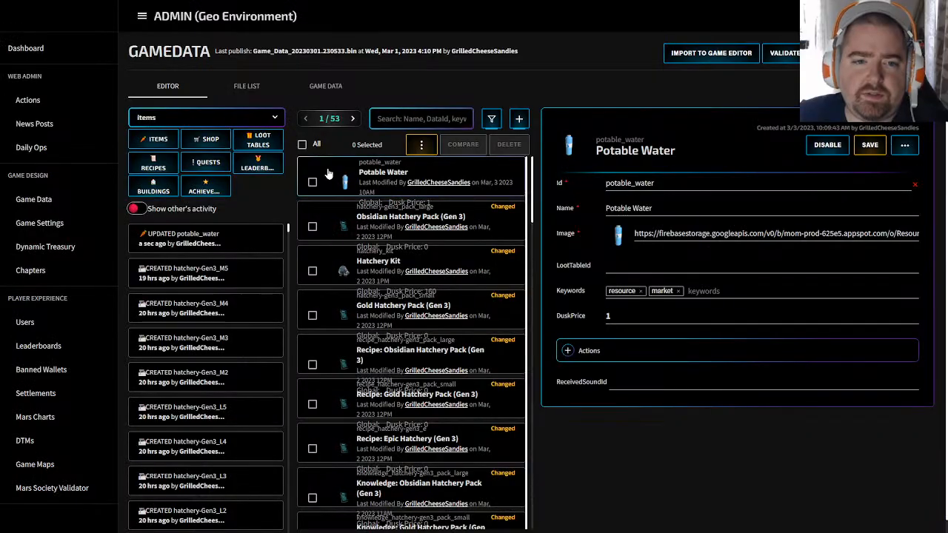
click(173, 121)
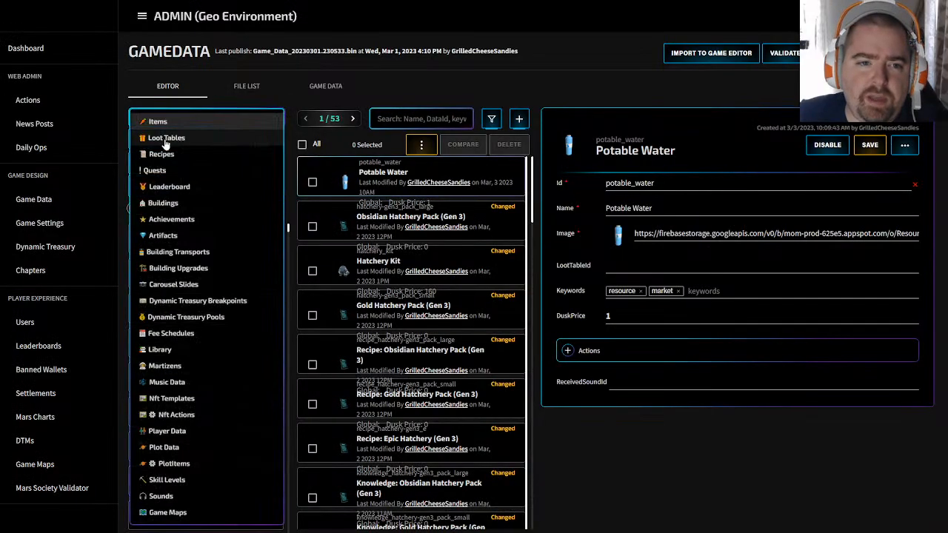
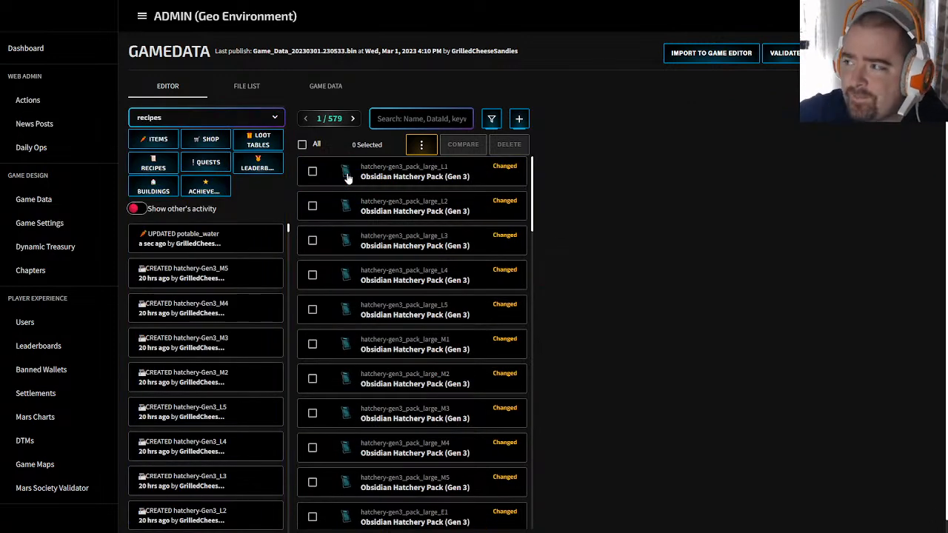
Step: Try to paste the copied spreadsheet rows into the recipes list, and dismiss the paste dialog
click(421, 145)
click(433, 169)
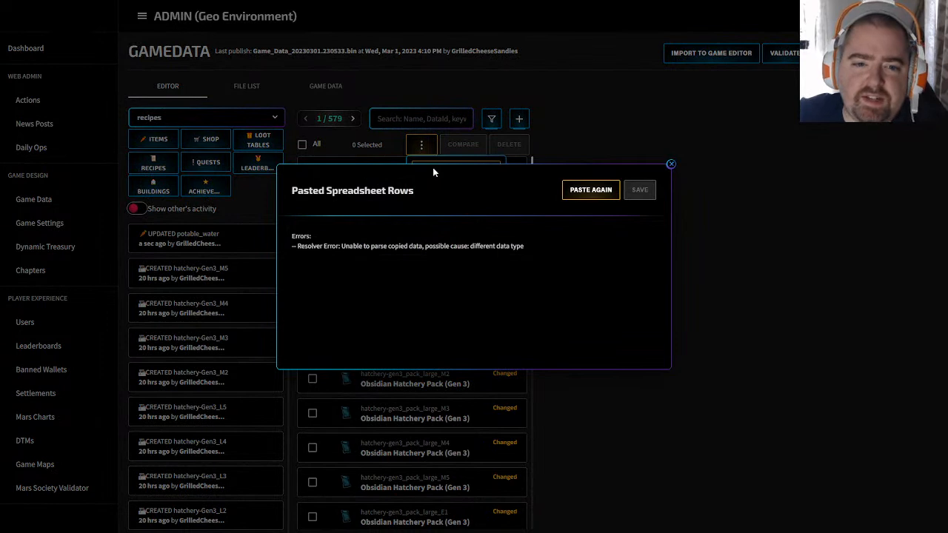
click(669, 163)
click(656, 163)
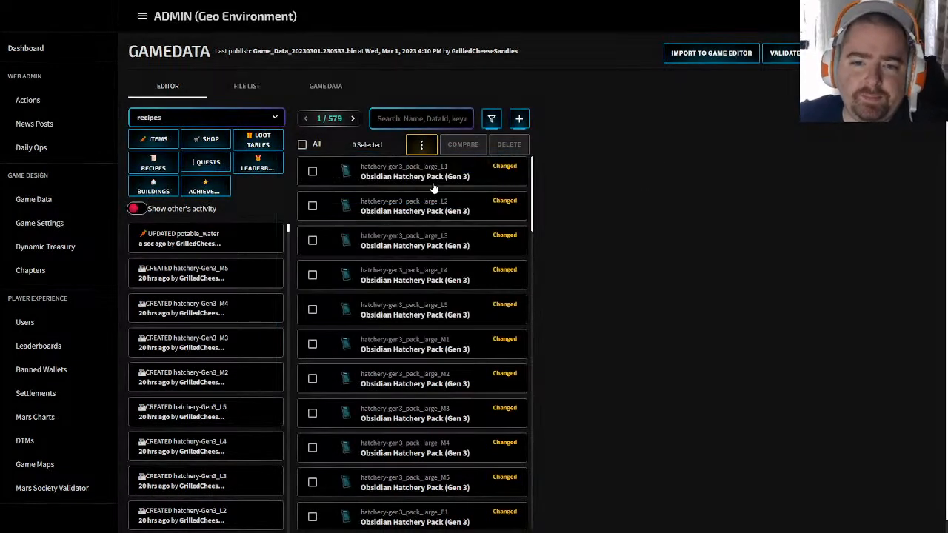
Step: Switch to the planning sheet and examine the recipe table's columns, including Sound Id, Button Text and Category, through to the inputs
key(alt+Tab)
click(321, 187)
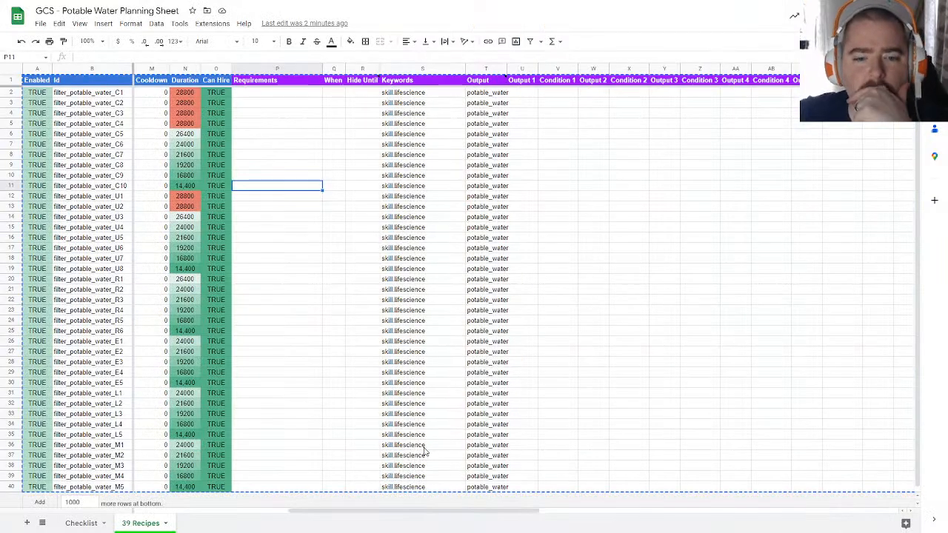
drag(463, 513, 197, 508)
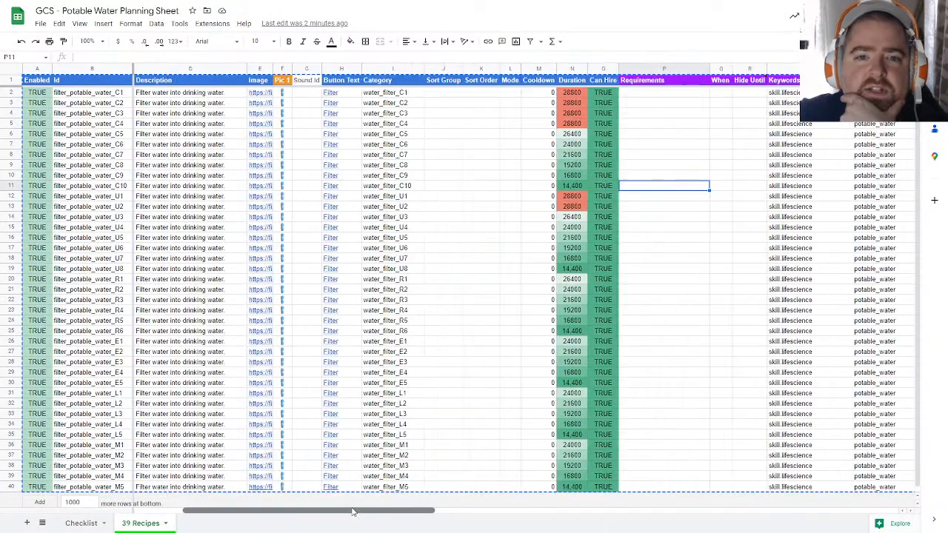
click(298, 260)
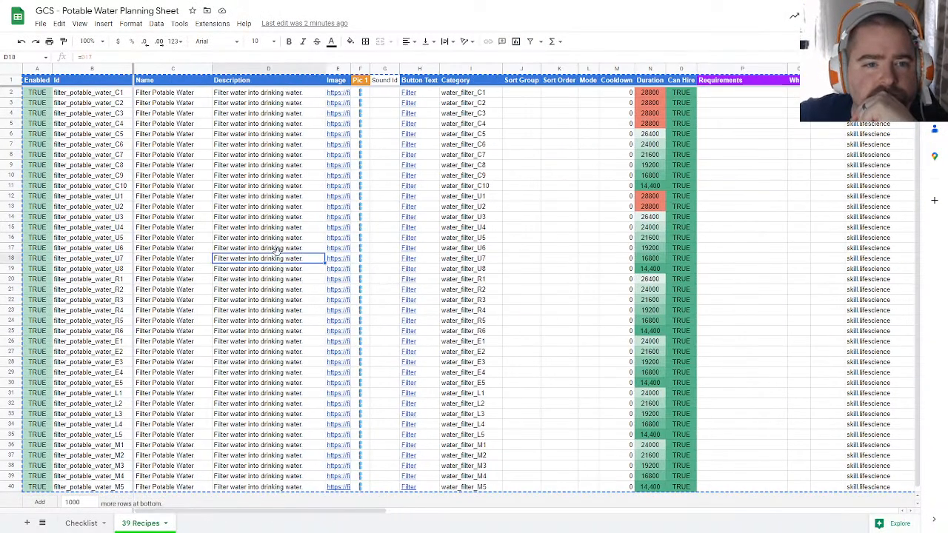
click(386, 95)
click(427, 94)
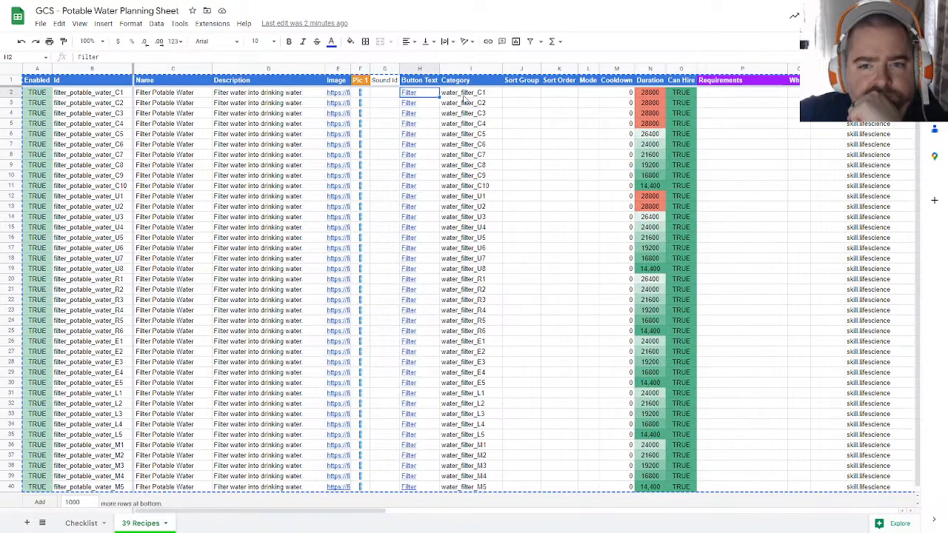
click(465, 95)
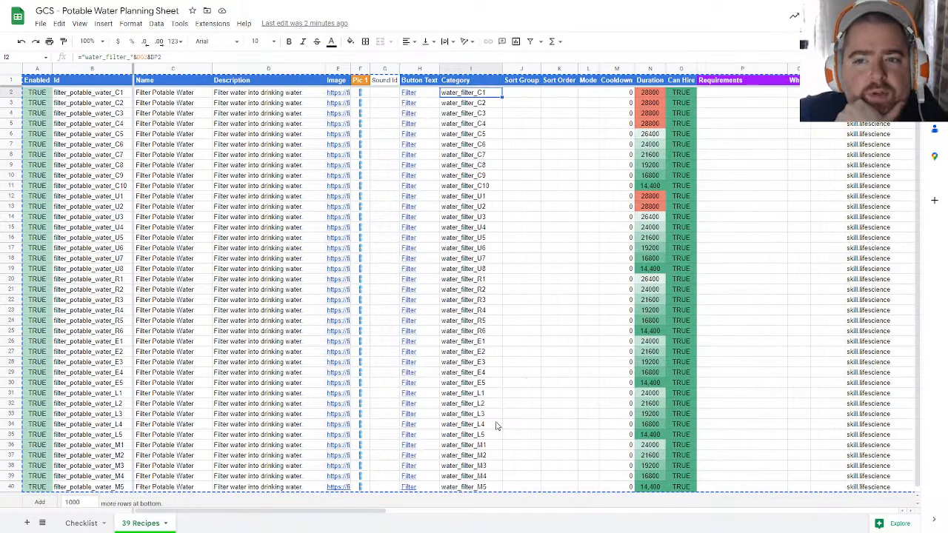
drag(381, 511, 946, 462)
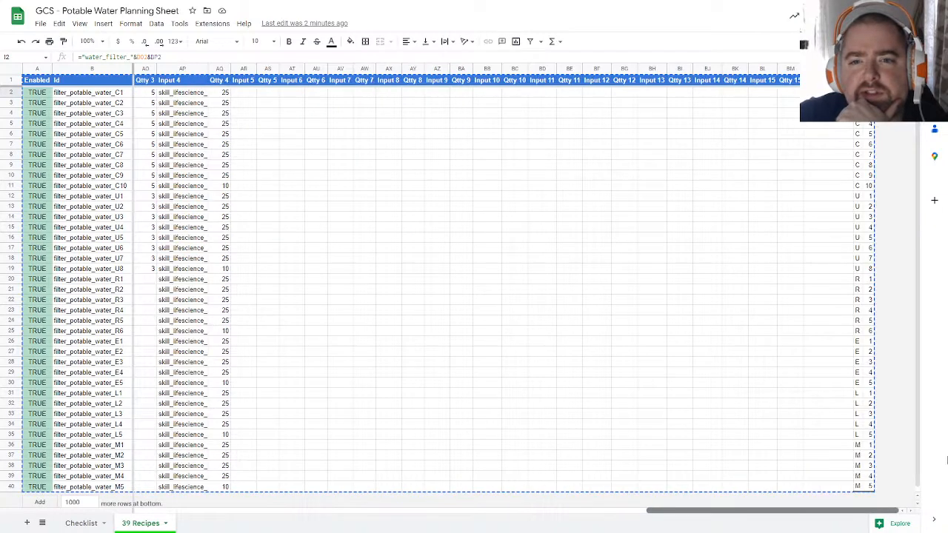
Step: Copy the recipe table from the header row down again and retry pasting it into the Admin recipes list
click(712, 237)
drag(796, 80, 31, 492)
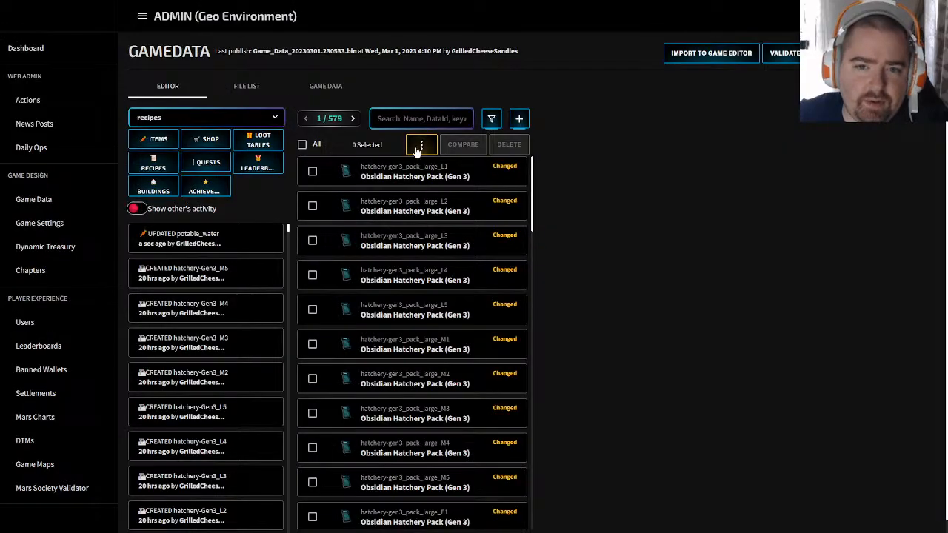
click(421, 145)
click(426, 168)
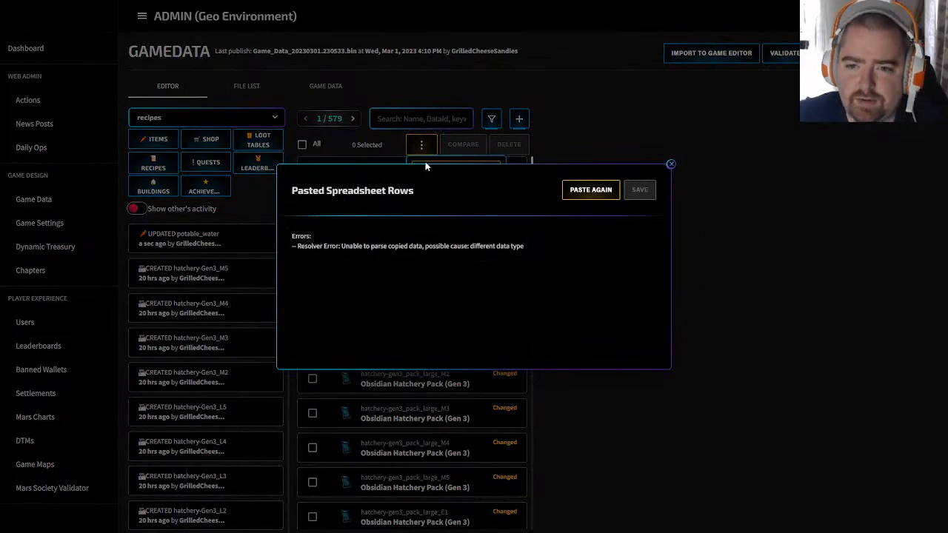
click(670, 166)
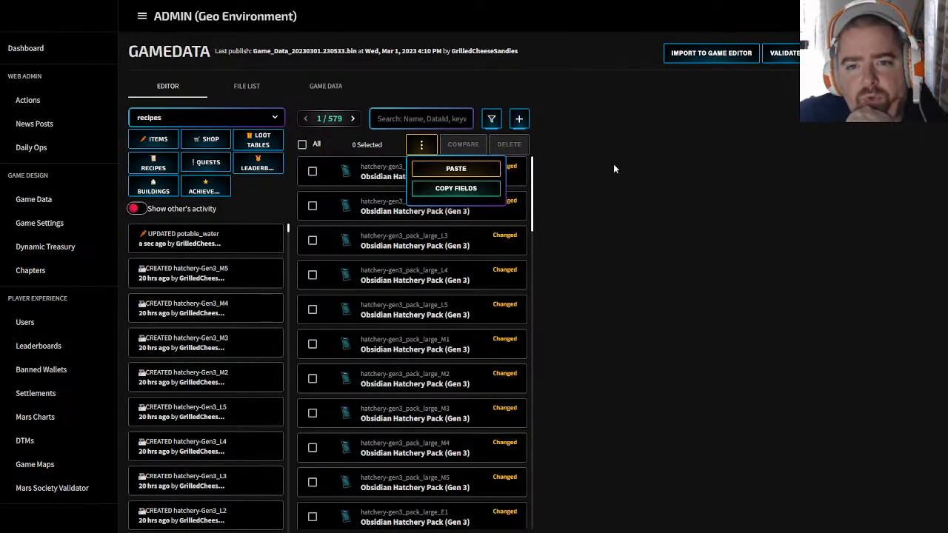
Step: Copy the recipe field names from the Admin editor and paste them into a new row above the planning sheet's header row
click(465, 190)
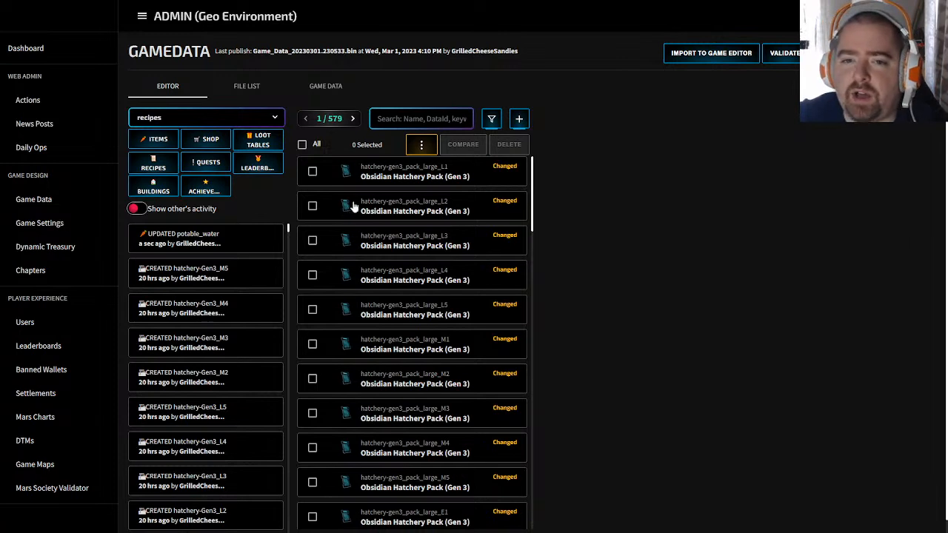
click(421, 145)
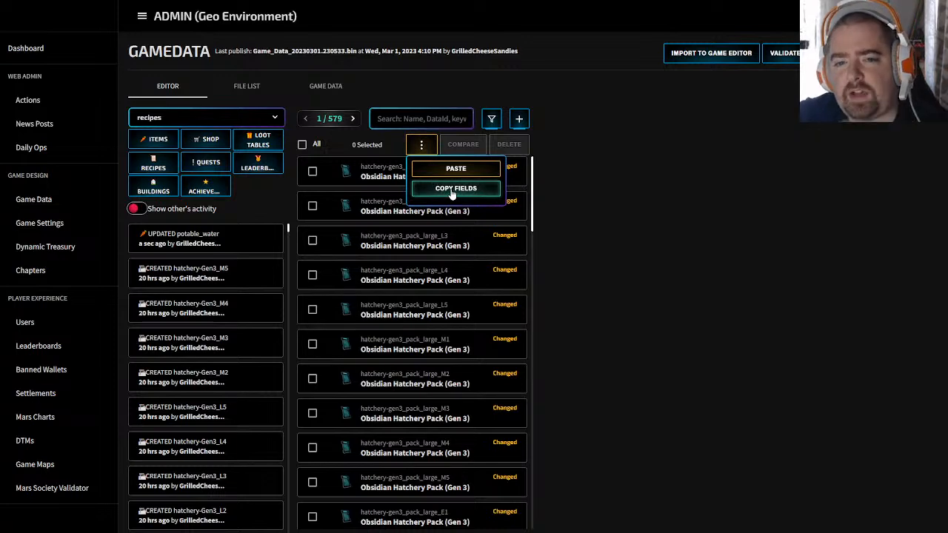
key(alt+Tab)
click(419, 217)
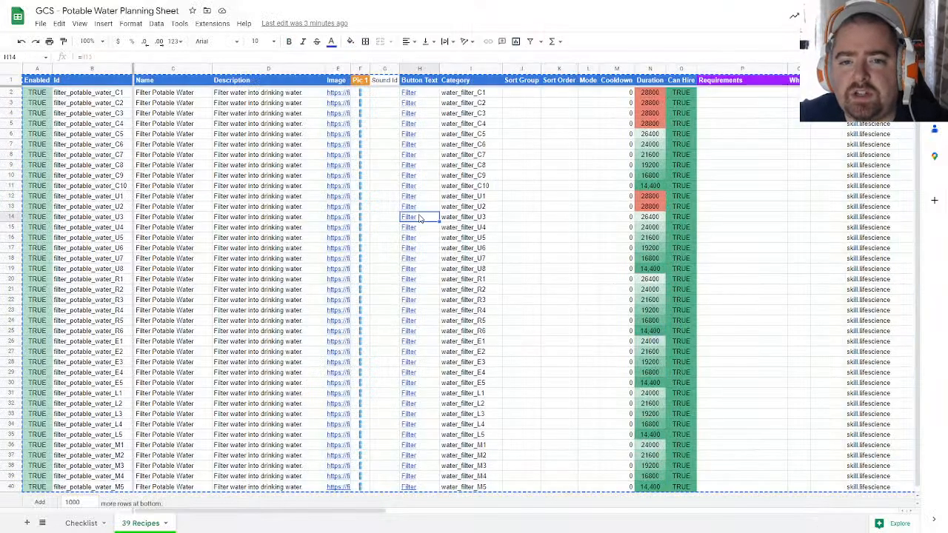
right_click(11, 79)
click(59, 161)
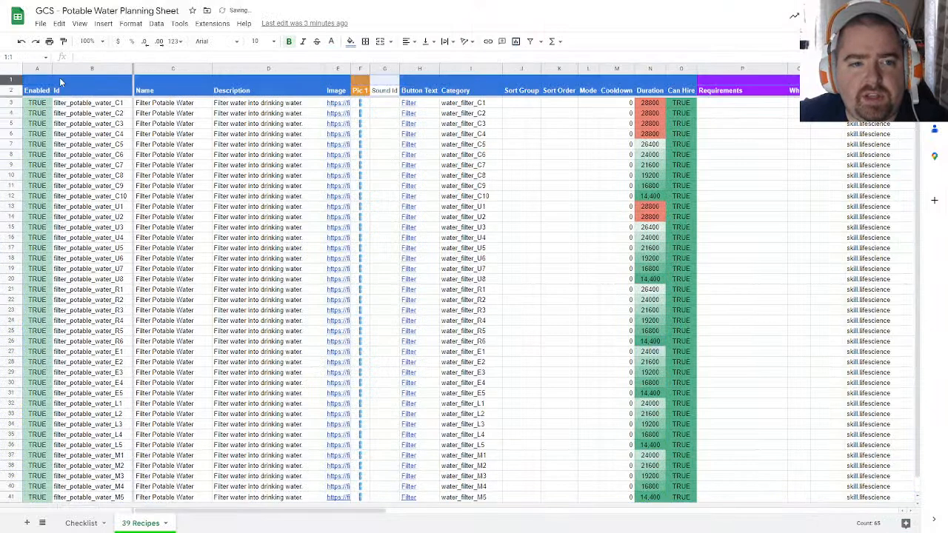
key(ctrl+v)
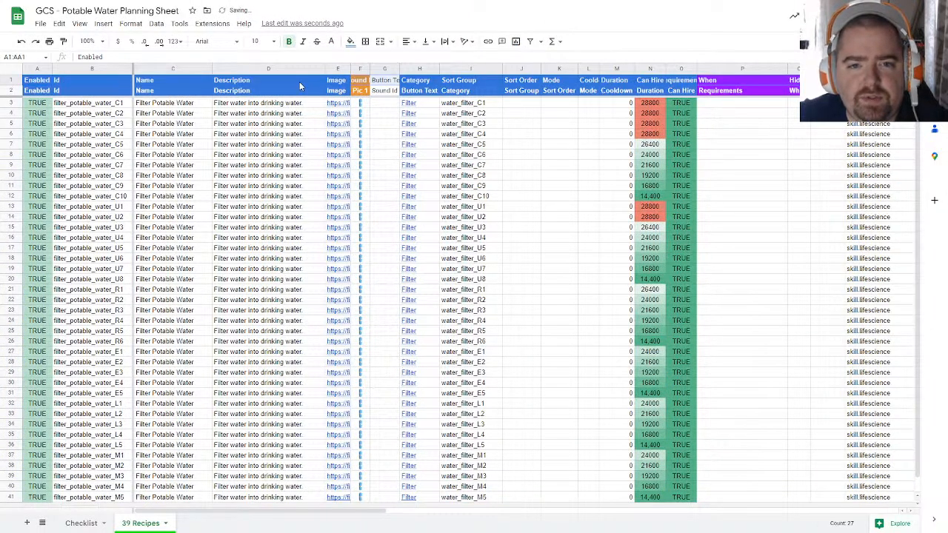
Step: Compare the pasted Sound Id, Button Text and Category headers with the sheet's existing headers, including Pic 1
drag(376, 83, 417, 83)
click(391, 83)
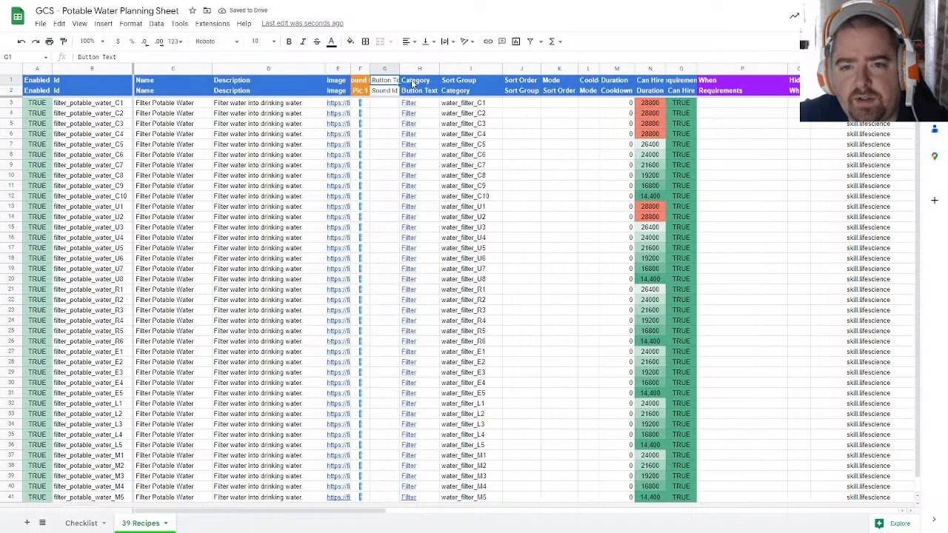
click(384, 93)
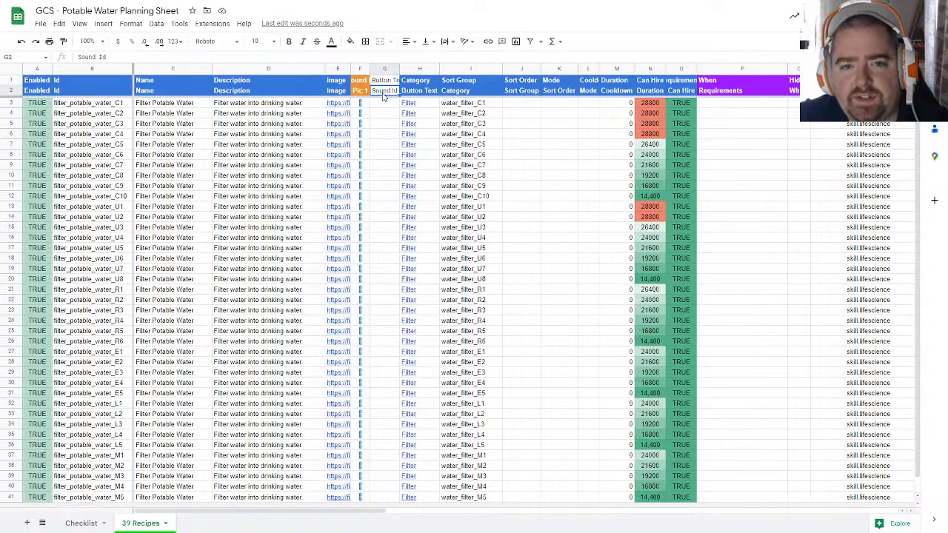
key(Up)
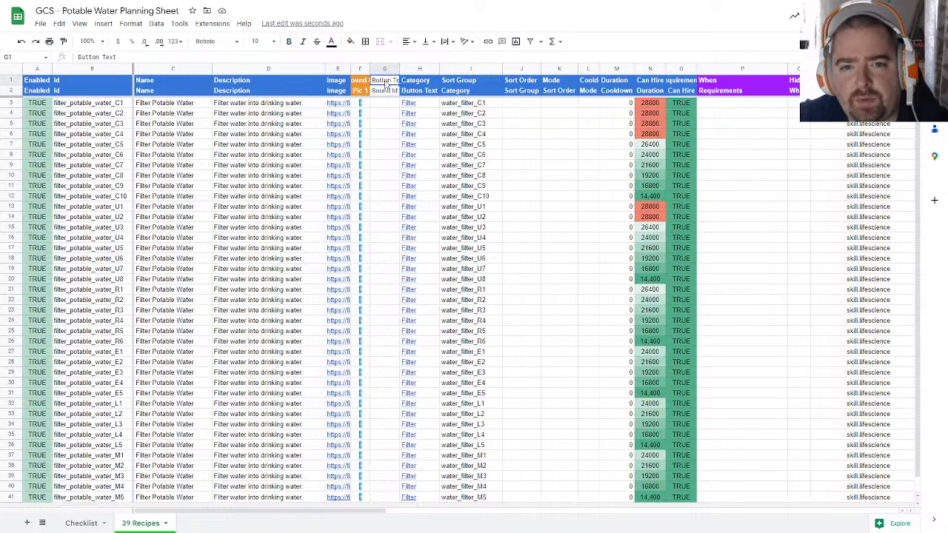
click(360, 93)
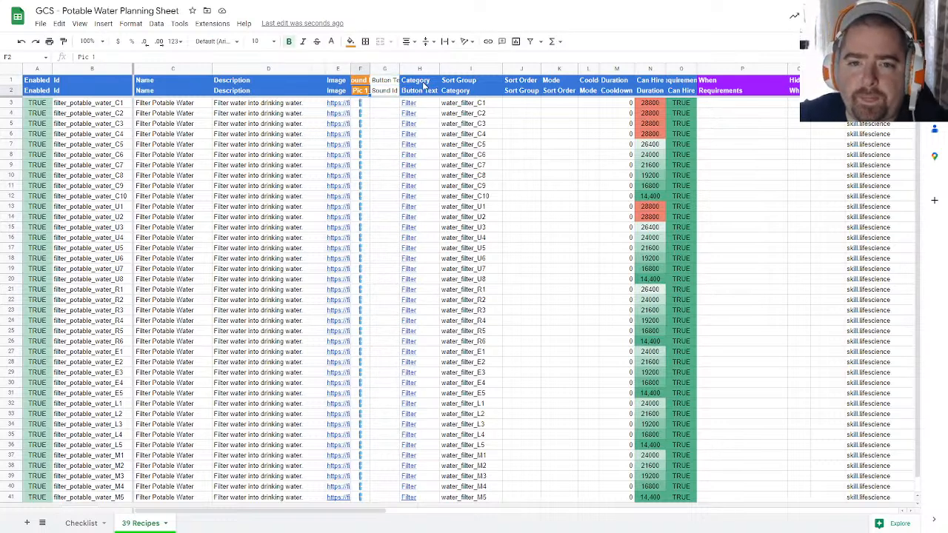
click(424, 83)
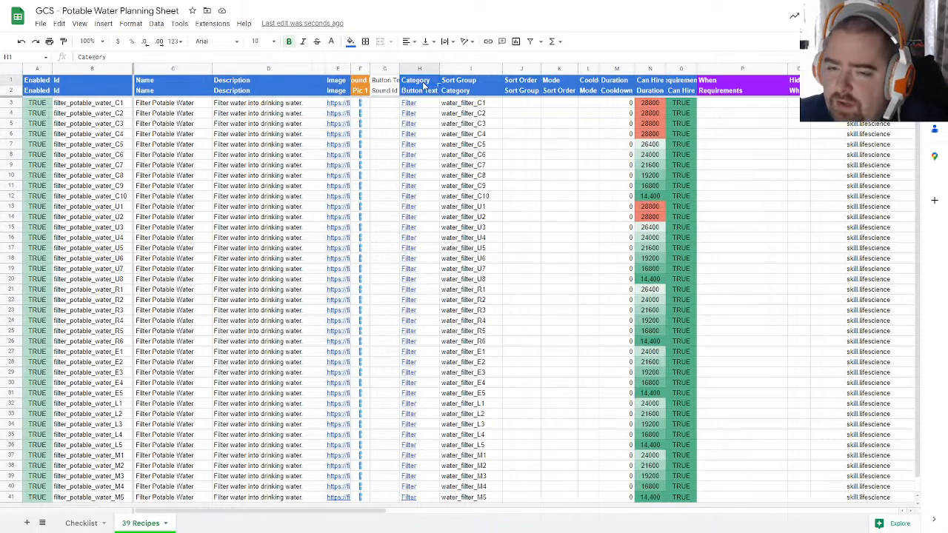
key(Left)
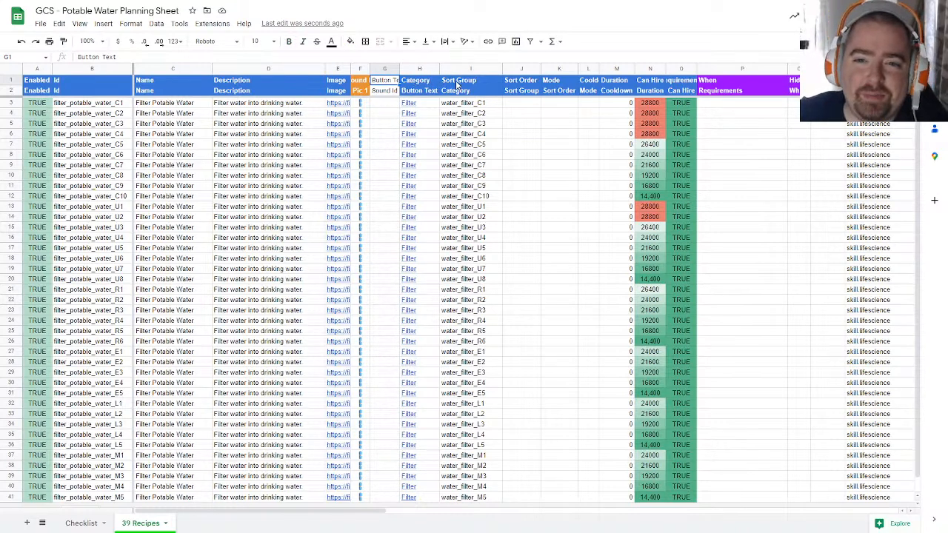
Step: Compare the pasted headers from Sort Group through When with the existing headers beneath them
click(490, 83)
click(522, 82)
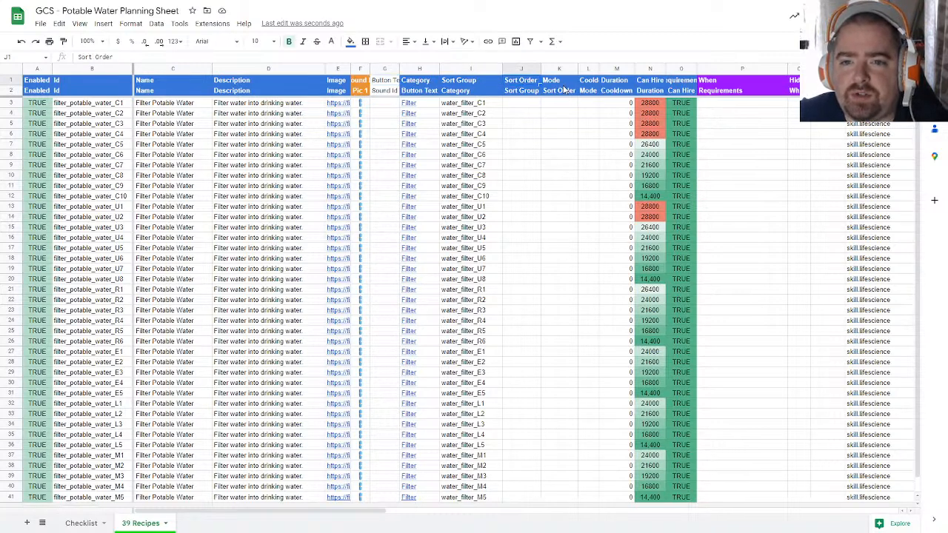
click(556, 83)
click(592, 84)
click(617, 85)
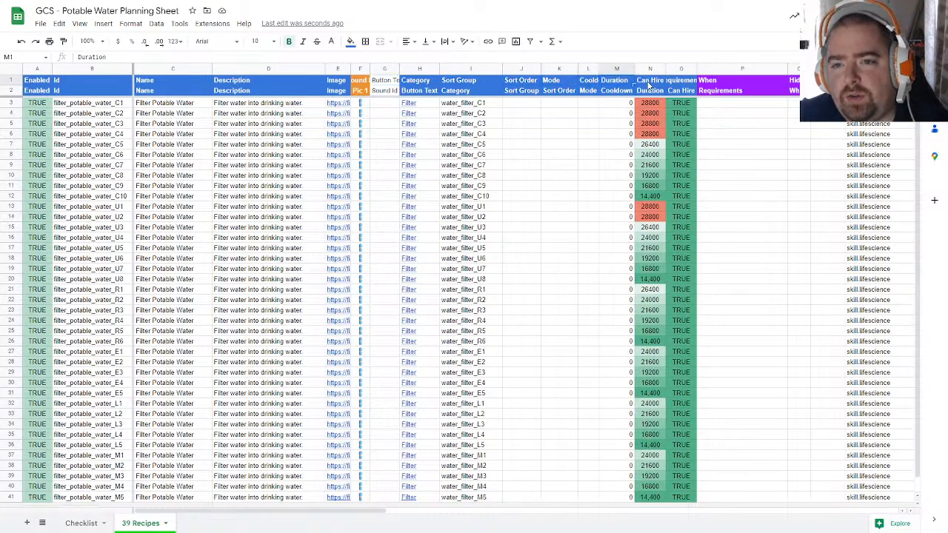
click(649, 85)
click(687, 84)
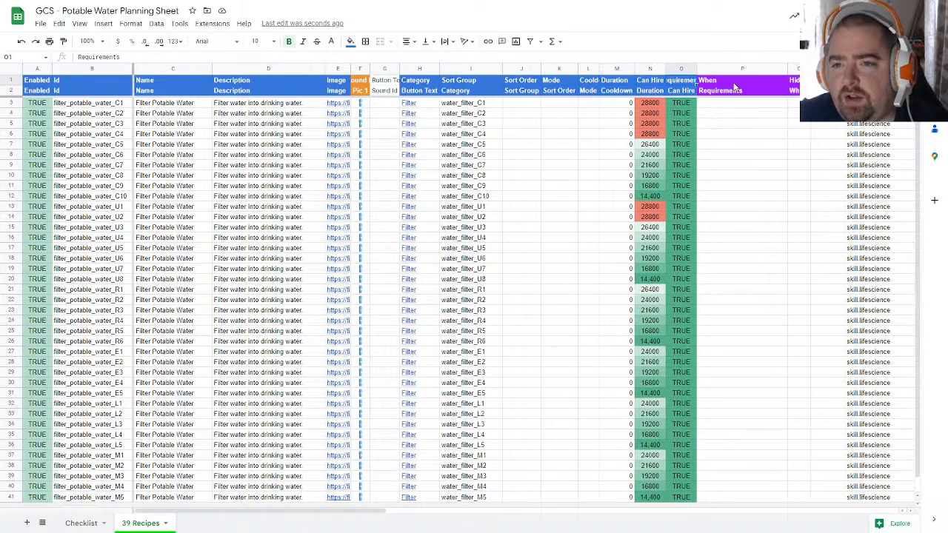
click(731, 91)
click(739, 83)
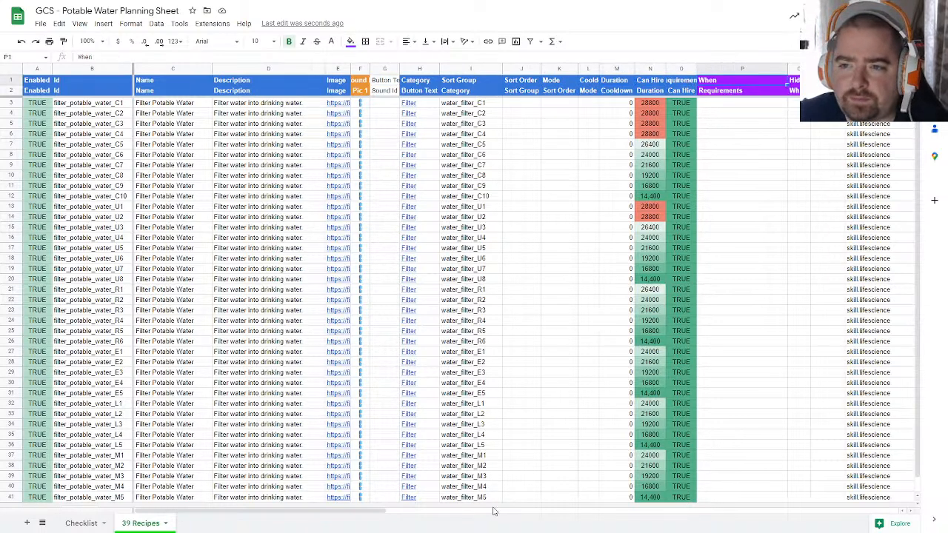
Step: Compare the pasted Output 1, Input 1 and Qtty 1 headers with the sheet's existing output and condition columns
drag(374, 511, 641, 497)
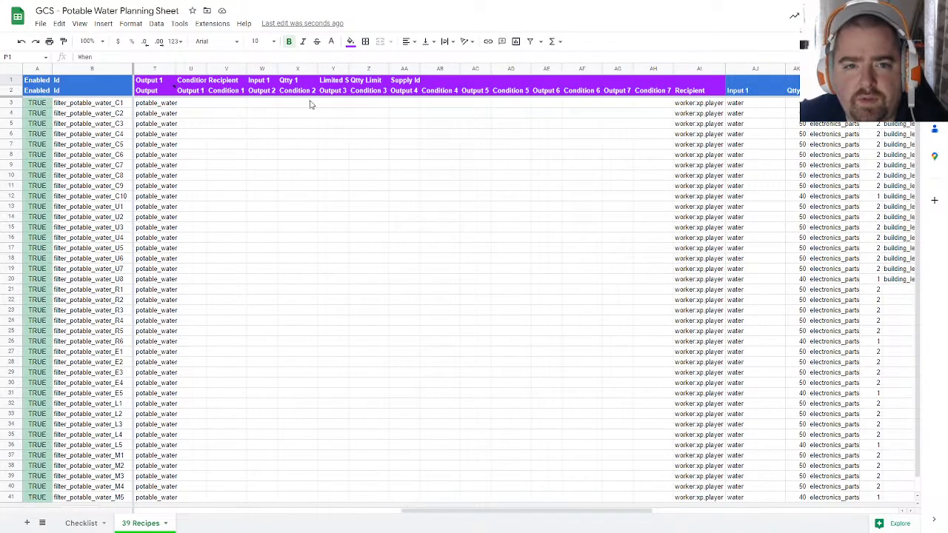
click(265, 80)
drag(285, 81, 270, 81)
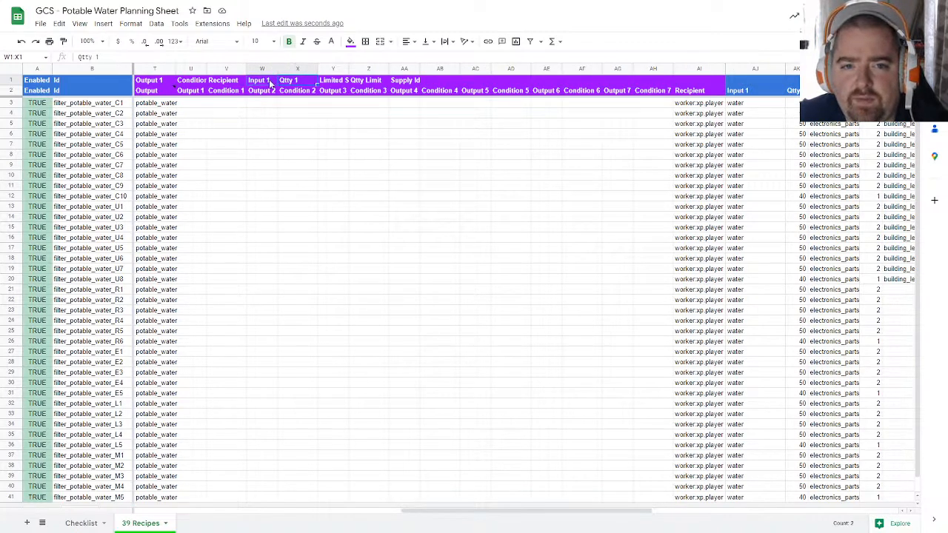
Step: Compare the remaining pasted headers, from the limited supply field through Supply Id, with the sheet's existing output and condition headers
click(333, 82)
click(364, 83)
click(404, 85)
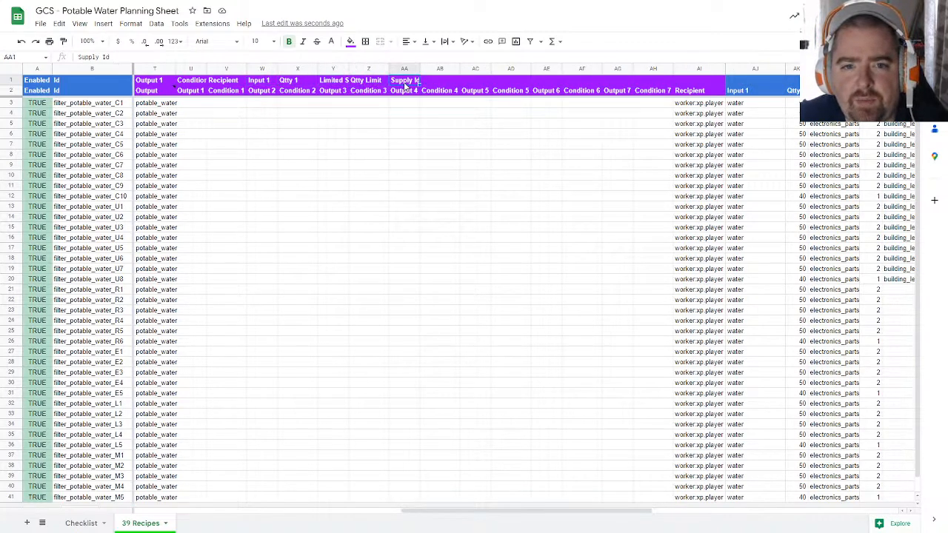
click(607, 209)
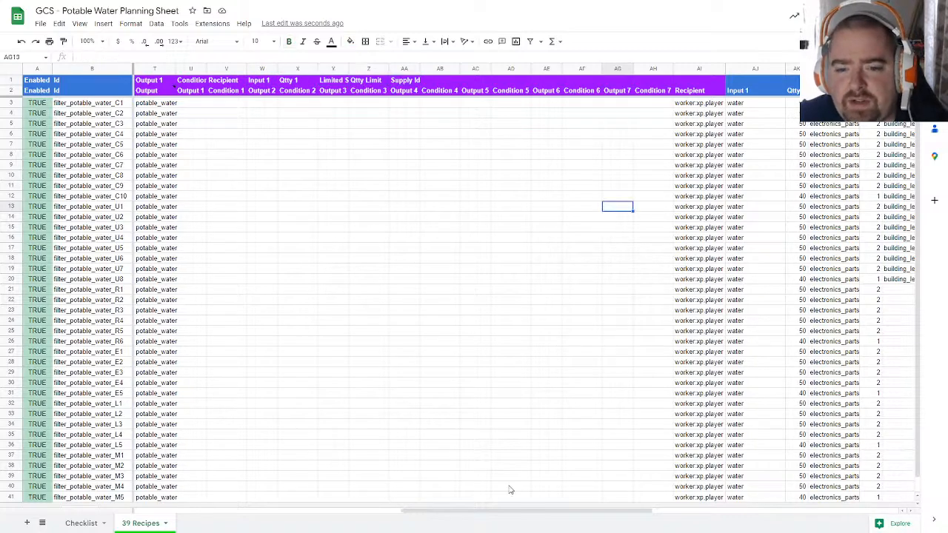
drag(487, 509, 520, 486)
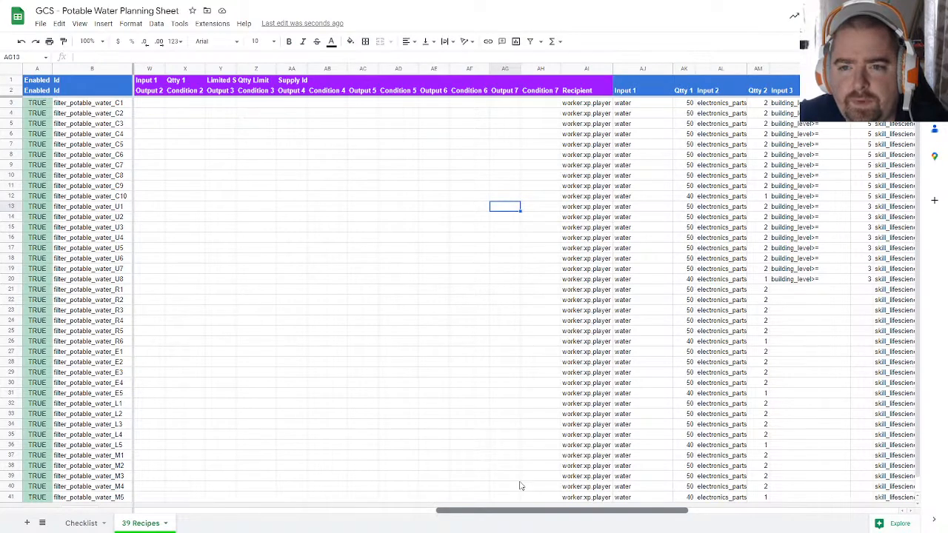
drag(520, 485, 180, 465)
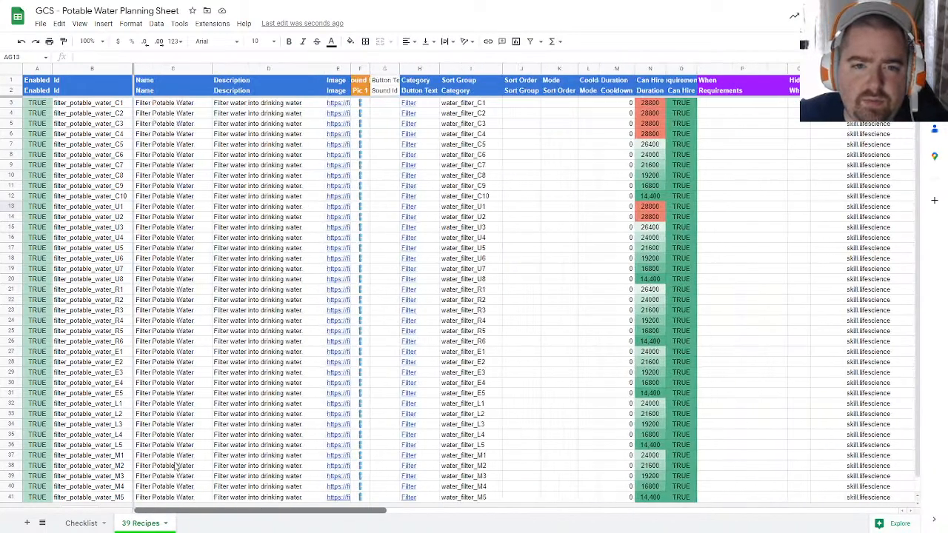
Step: Delete the pasted comparison header row above the planning sheet's original header row
click(7, 82)
right_click(7, 82)
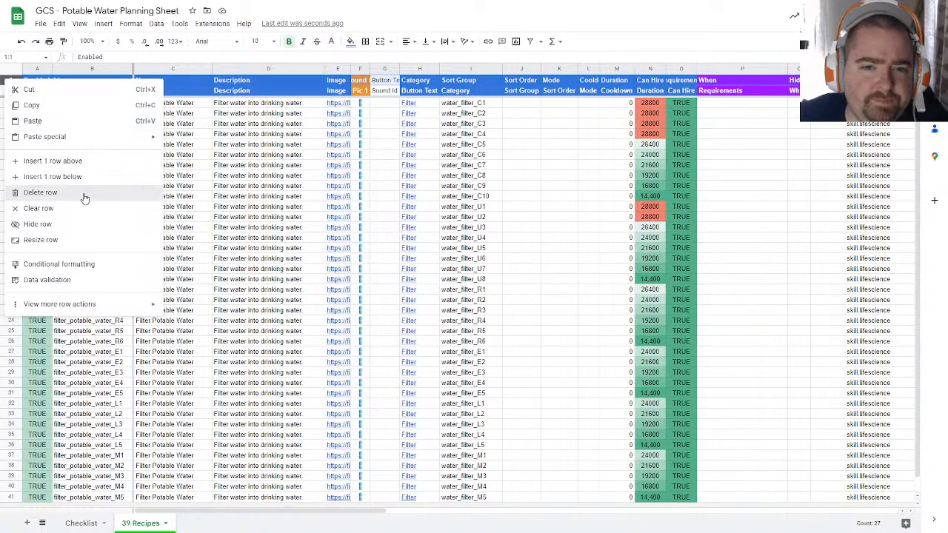
click(84, 196)
click(471, 227)
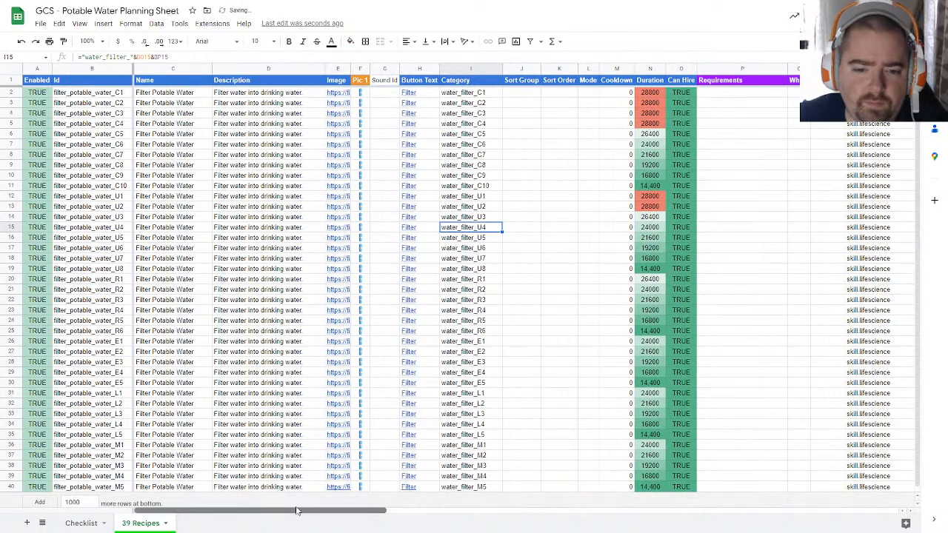
Step: Copy the header and all recipe rows of 39 Recipes and try to paste them as recipes in the Admin editor
click(12, 80)
drag(11, 80, 3, 527)
key(ctrl+c)
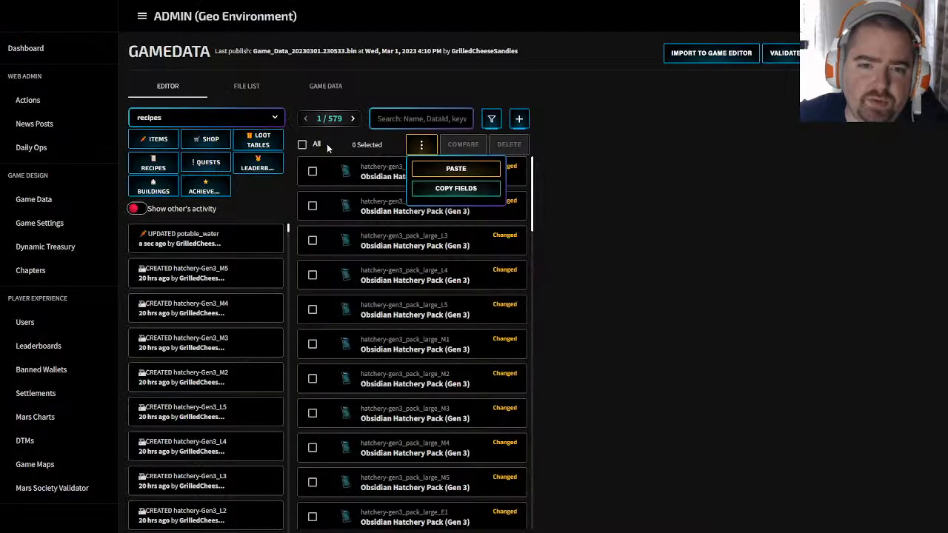
click(453, 168)
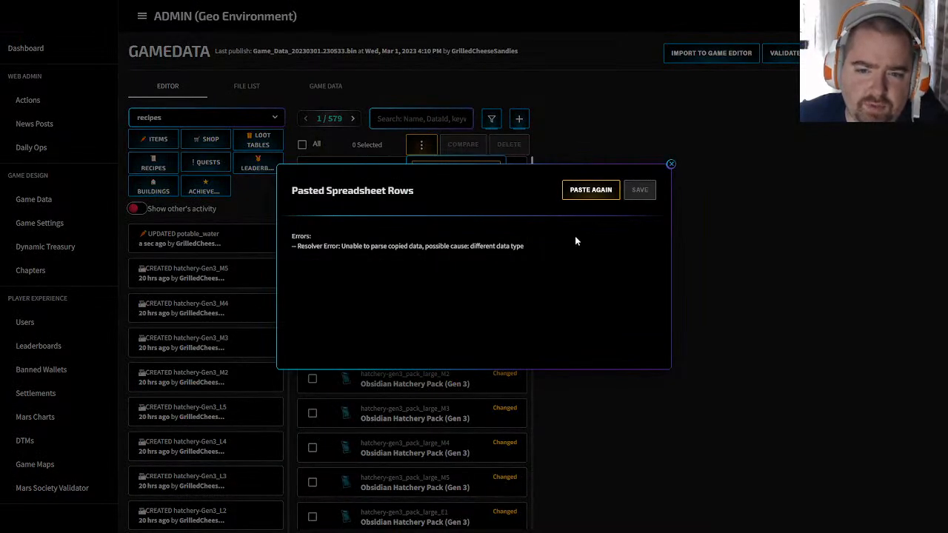
click(670, 163)
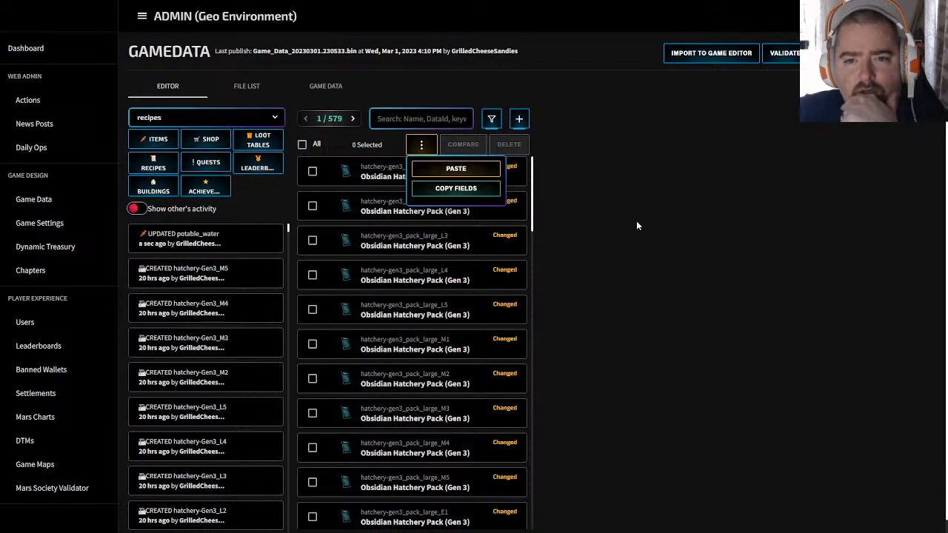
click(557, 161)
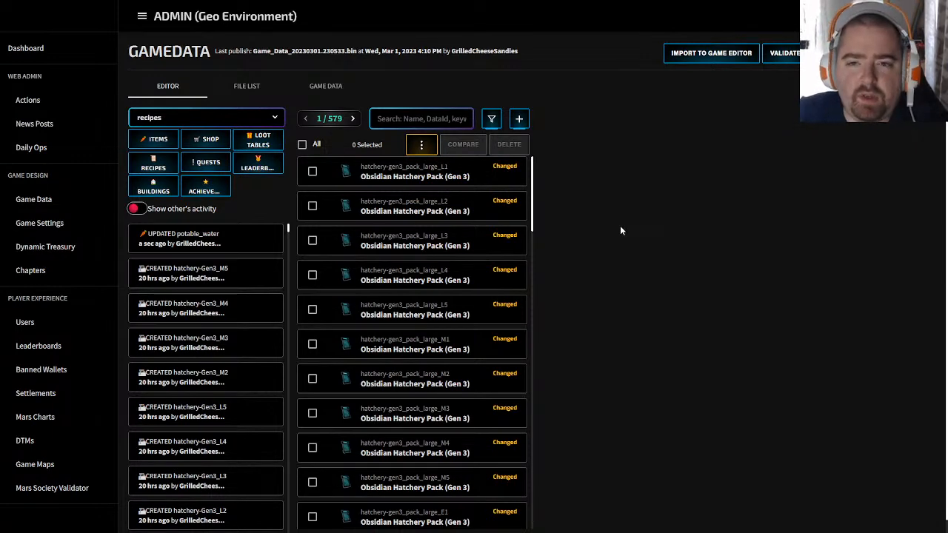
Step: Return to the planning sheet and examine the recipe columns for import problems, especially the Input 3 and Qtty 3 entries
key(alt+Tab)
click(594, 239)
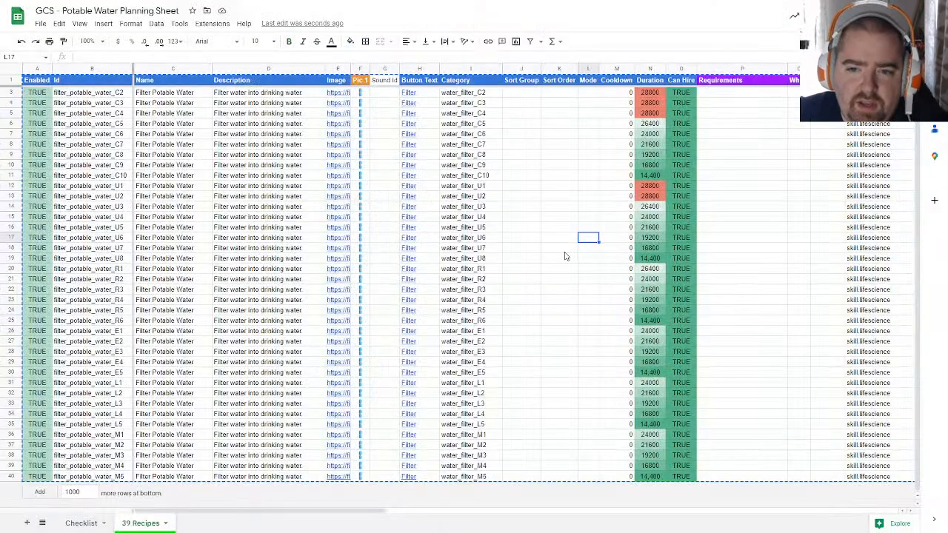
scroll(560, 366, up, 1)
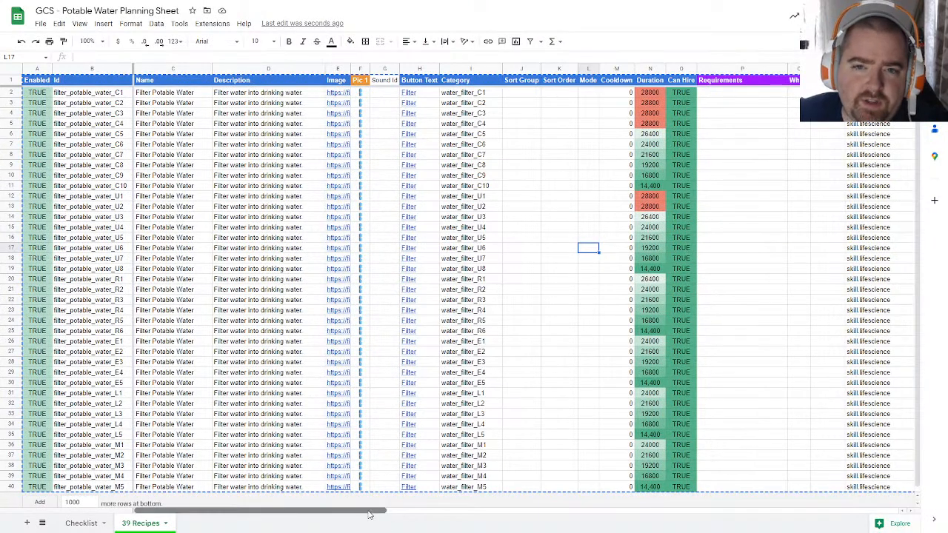
drag(330, 510, 767, 481)
click(495, 270)
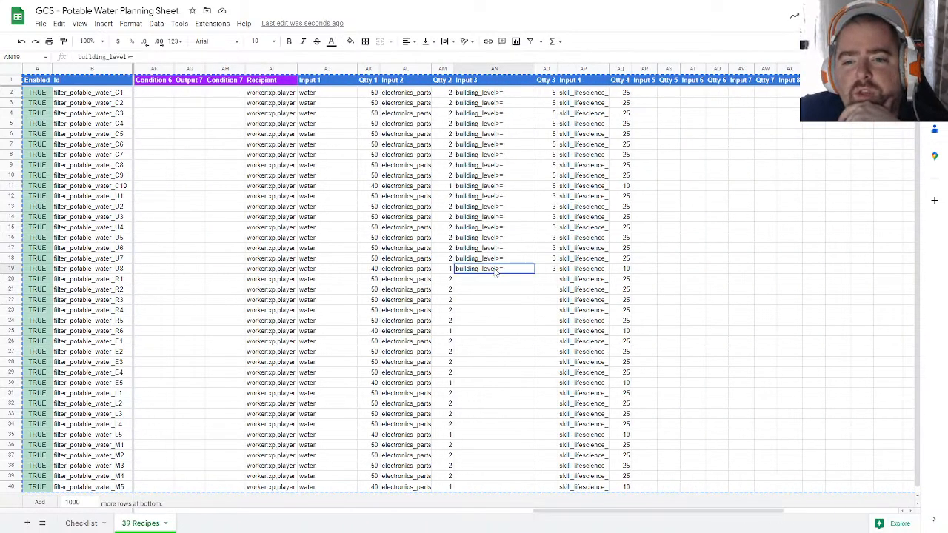
drag(495, 271, 482, 87)
click(512, 273)
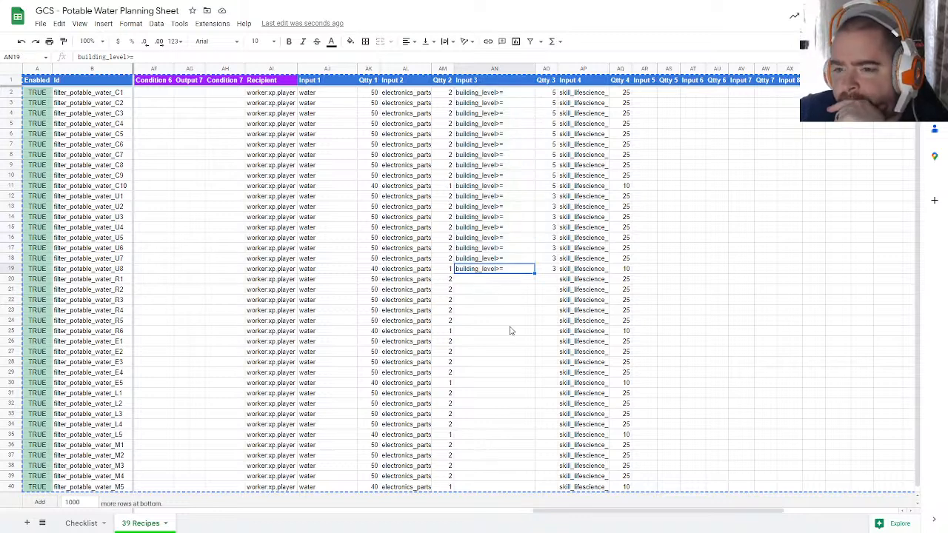
click(550, 271)
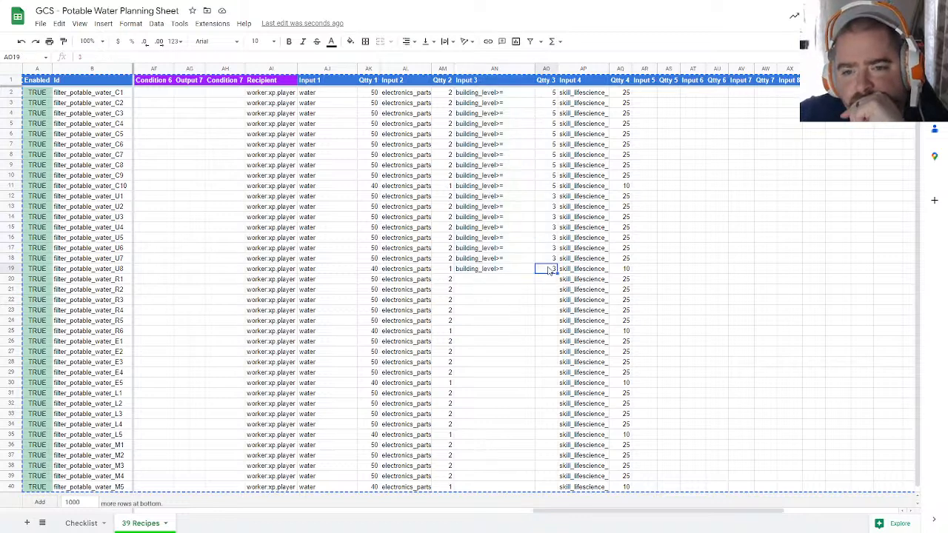
click(497, 271)
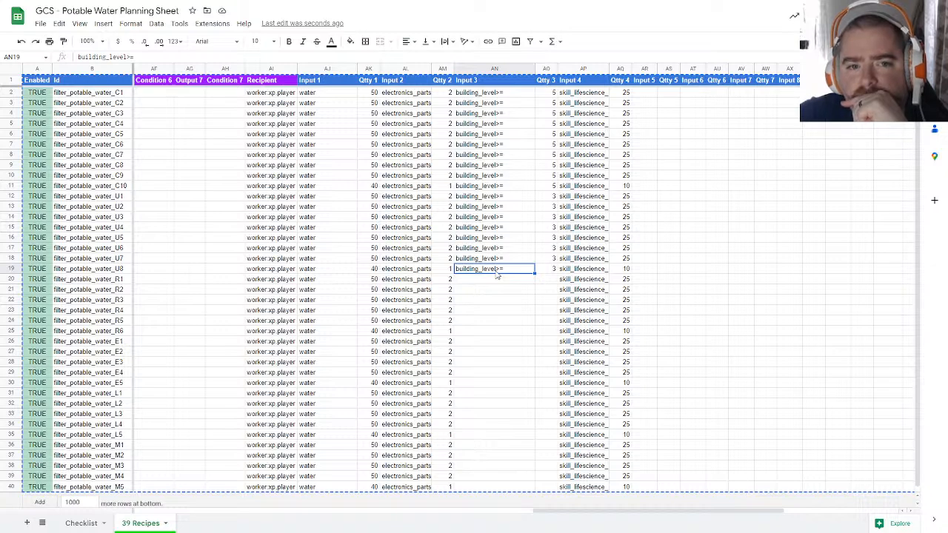
drag(581, 511, 138, 494)
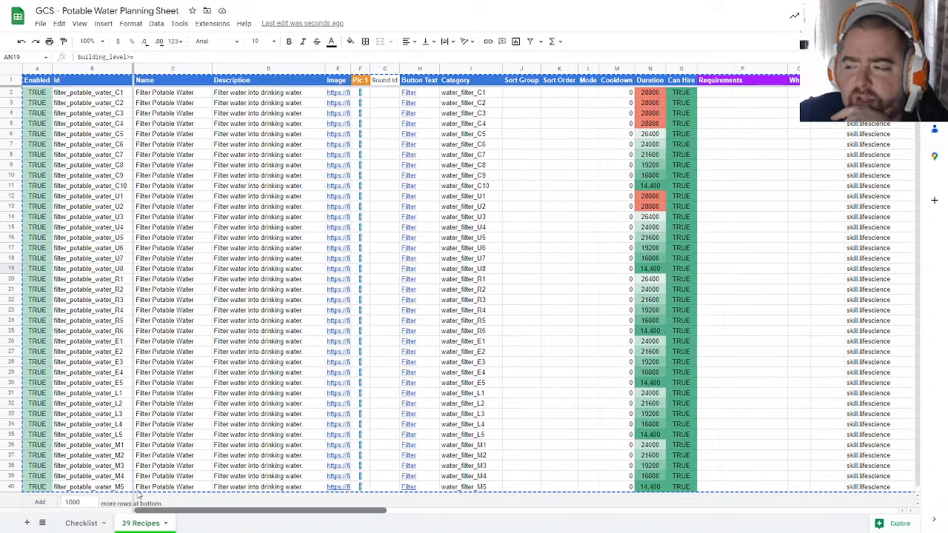
drag(137, 495, 544, 496)
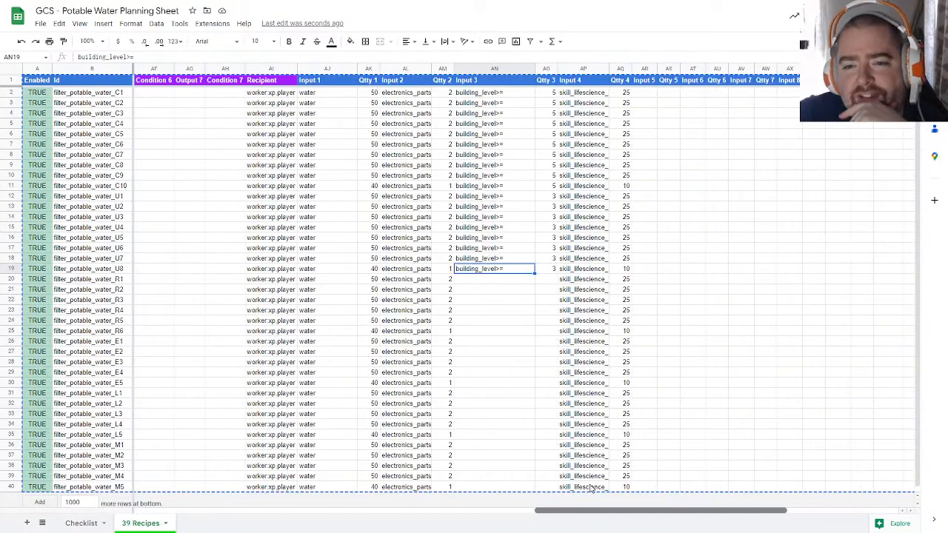
Step: Move the Input 4 and Qtty 4 values of recipes R1 through M5 into their empty Input 3 and Qtty 3 cells
scroll(528, 287, down, 1)
drag(492, 271, 552, 478)
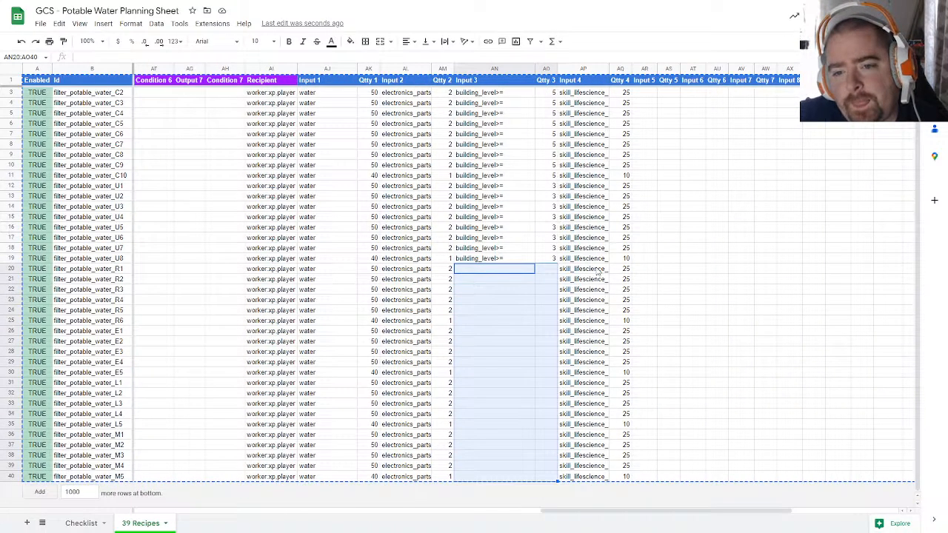
drag(560, 271, 627, 476)
key(ctrl+c)
click(492, 271)
key(ctrl+v)
drag(563, 270, 628, 478)
key(Delete)
Step: Copy the entire 39 Recipes sheet with the shifted inputs and try to paste it into the Admin recipes editor
click(691, 268)
key(ctrl+a)
key(ctrl+c)
click(756, 135)
key(ctrl+Tab)
key(ctrl+Tab)
key(ctrl+Tab)
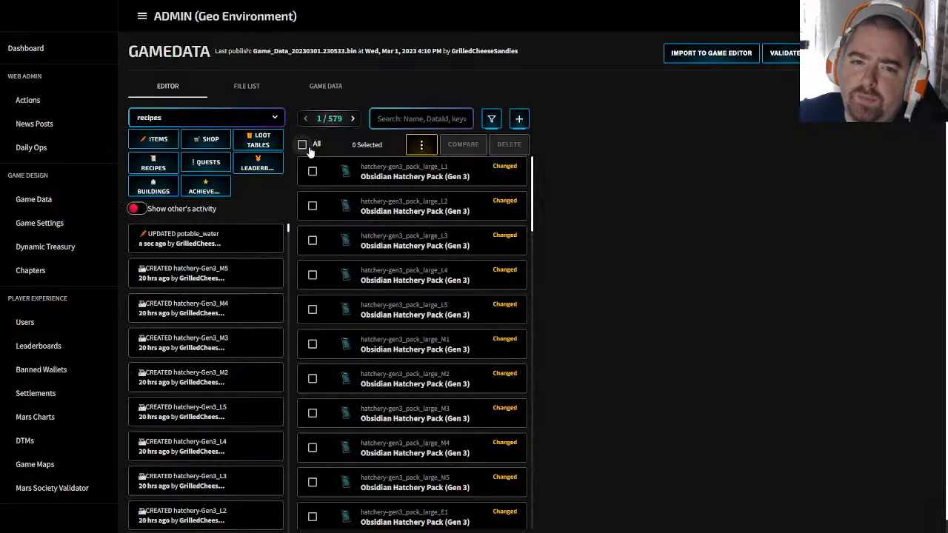
click(421, 144)
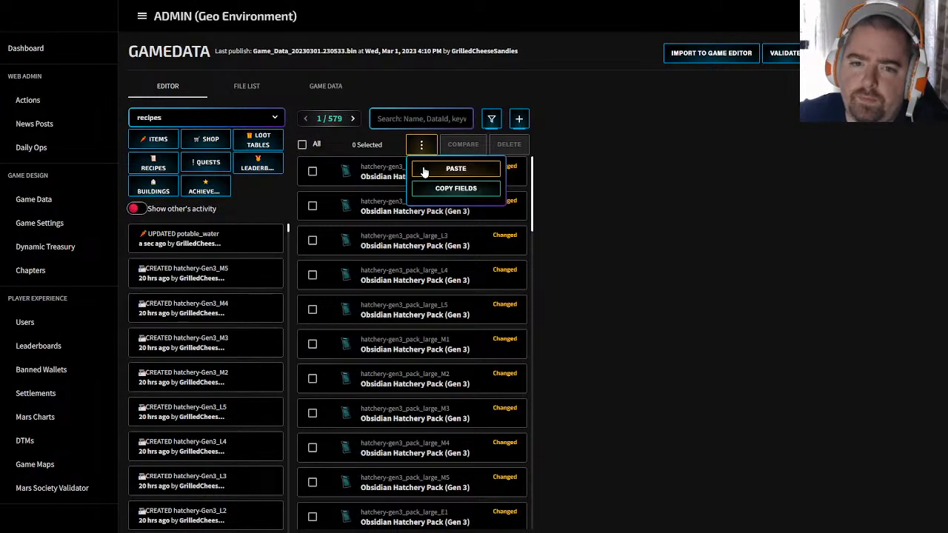
click(455, 165)
click(670, 164)
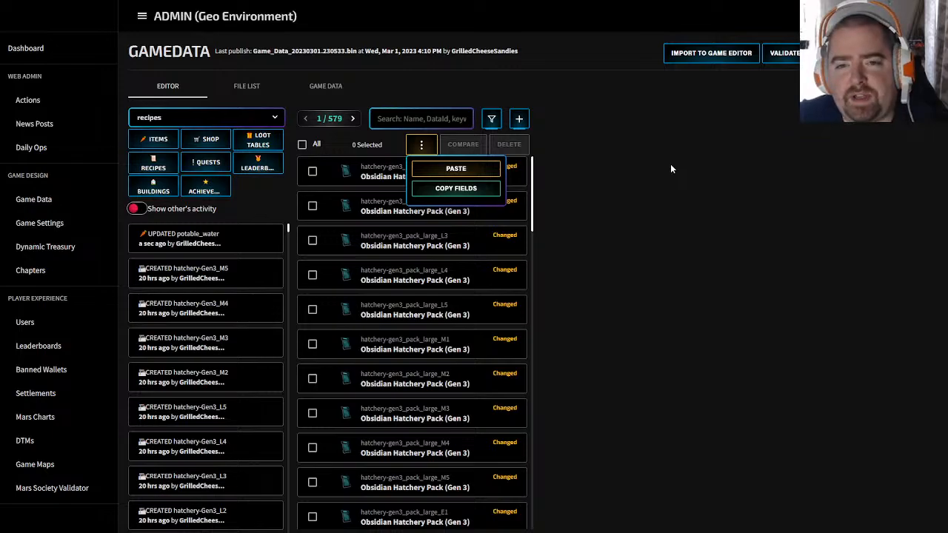
Step: Restore the skill_lifescience_level>= entries and their quantities to the Input 4 and Qtty 4 cells of recipes R1 through M5
key(alt+Tab)
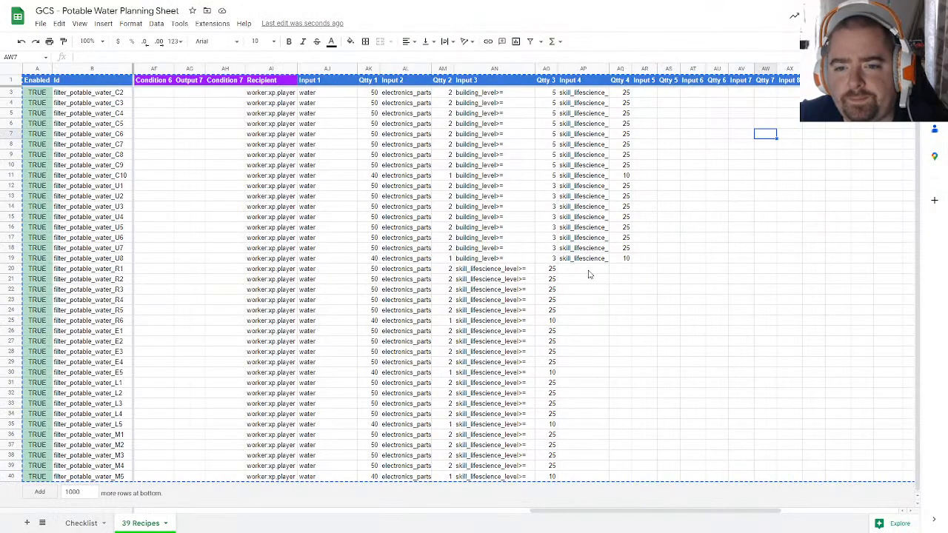
drag(488, 268, 550, 484)
key(Right)
key(Right)
key(ctrl+v)
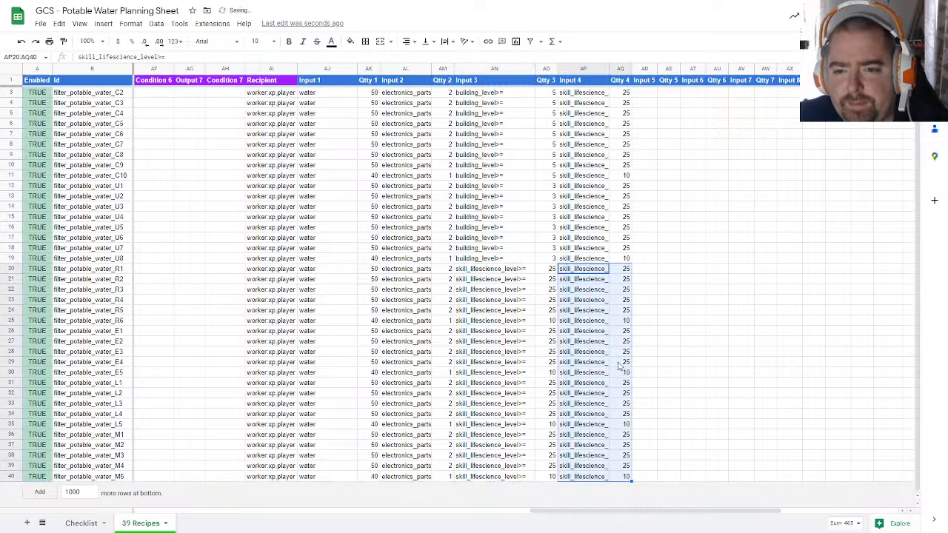
Step: Fill Input 3 with building_level>= and Qtty 3 with 1 for recipes R1 through M5
click(483, 259)
key(ctrl+c)
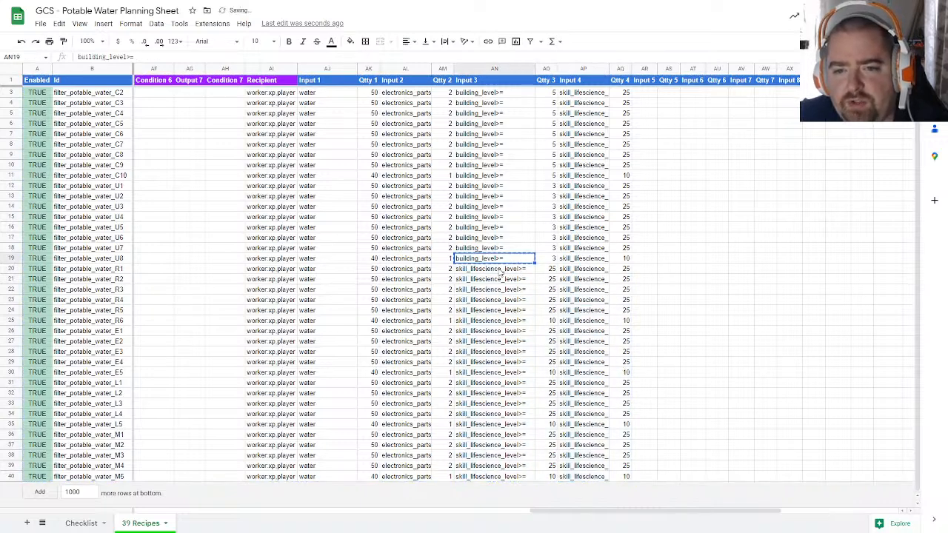
drag(497, 268, 509, 477)
key(ctrl+v)
click(550, 271)
text(1)
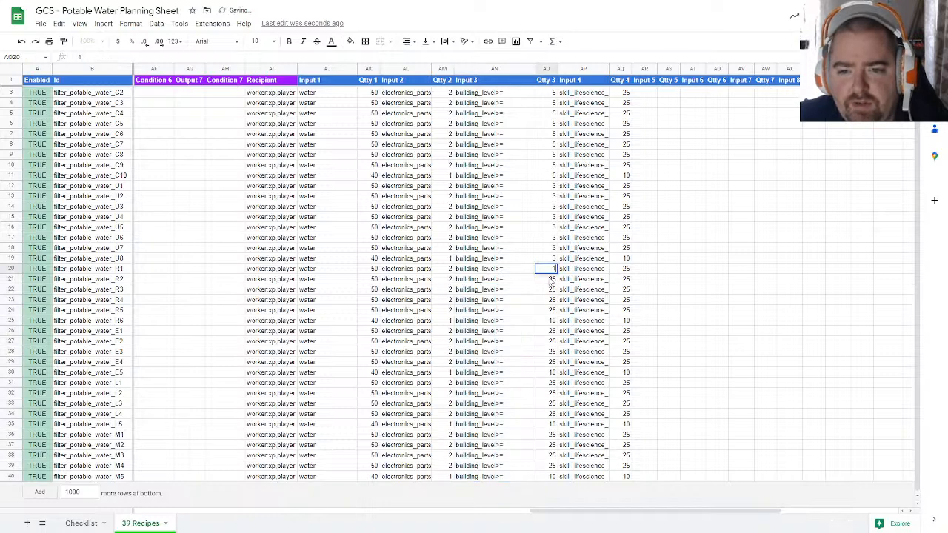
key(Return)
click(546, 268)
key(ctrl+c)
drag(548, 279, 545, 527)
key(ctrl+v)
Step: Copy the entire sheet with the building level requirements filled in and try to paste it into the Admin recipes editor
click(764, 299)
key(ctrl+a)
key(ctrl+c)
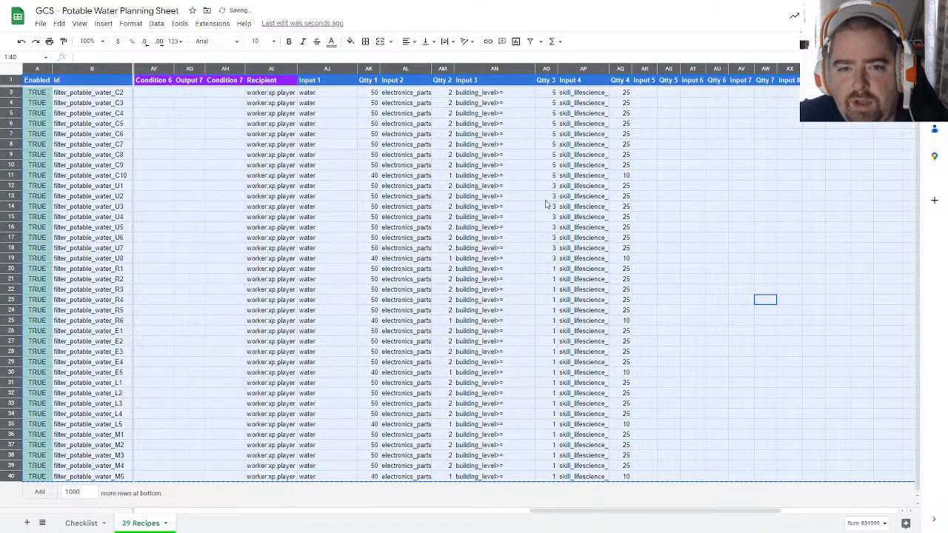
key(ctrl+Tab)
key(ctrl+Tab)
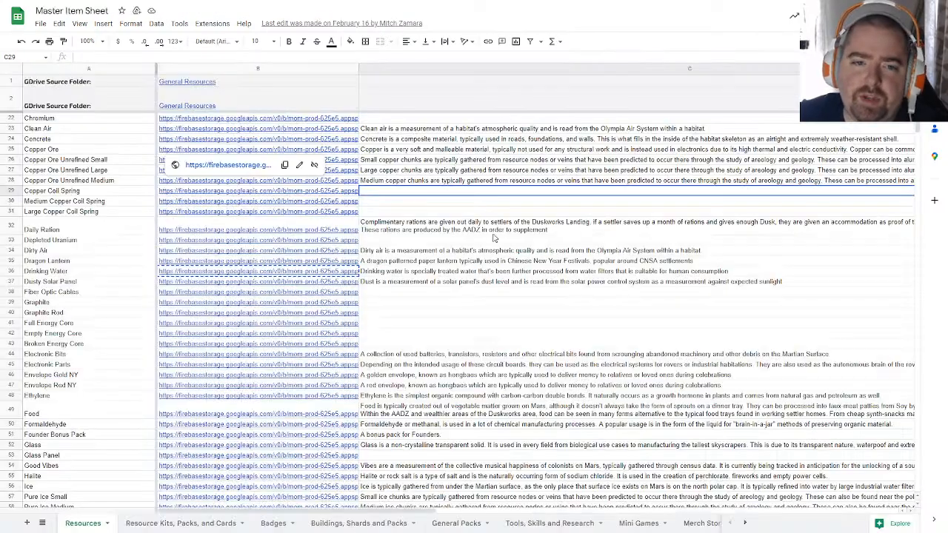
key(ctrl+Tab)
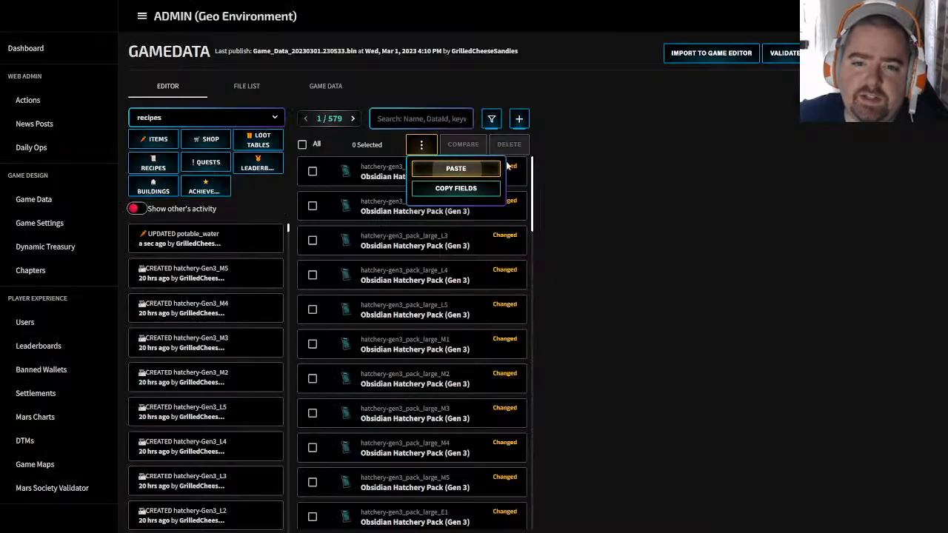
click(478, 168)
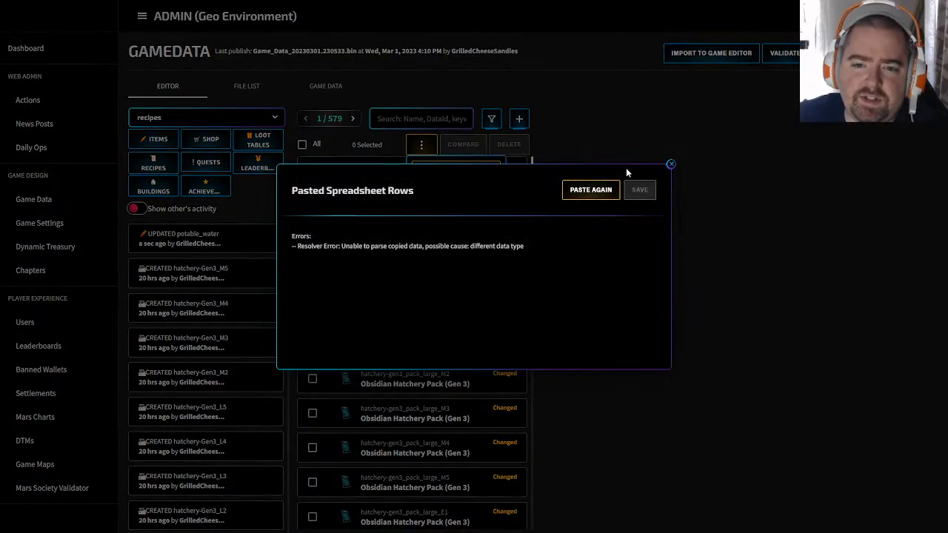
click(670, 164)
key(ctrl+Tab)
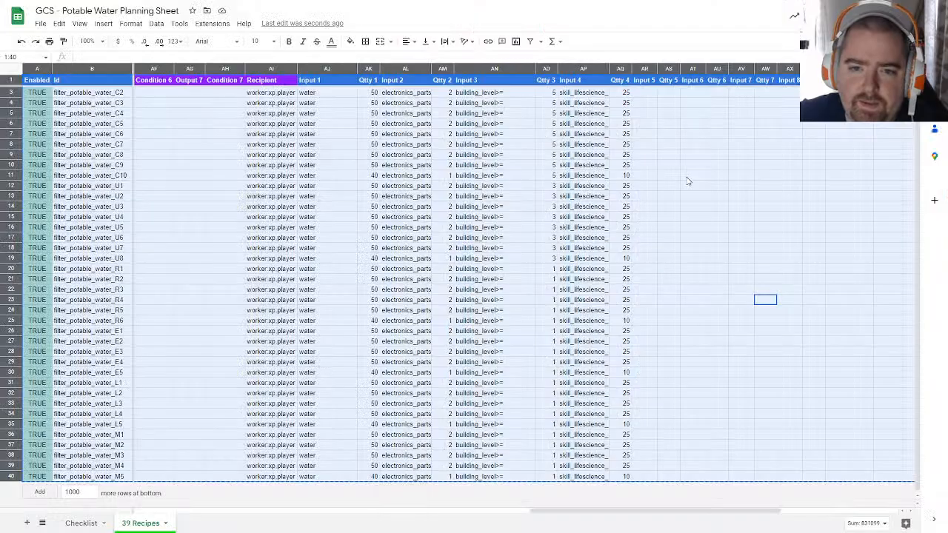
Step: Copy only range A1:BM40, ending at the Qtty 15 column, and try to paste it into the Admin recipes editor
click(532, 290)
drag(554, 511, 674, 492)
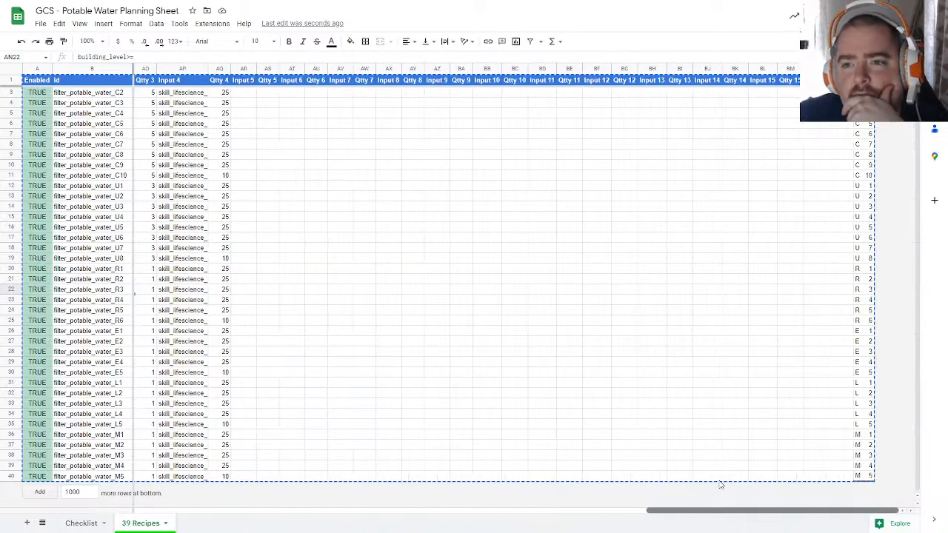
click(735, 206)
click(789, 82)
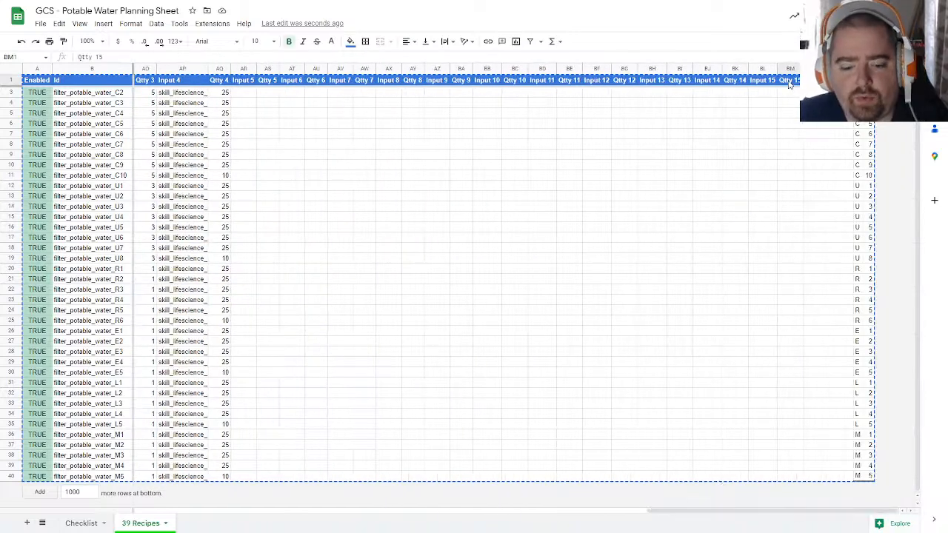
key(ctrl+a)
key(ctrl+c)
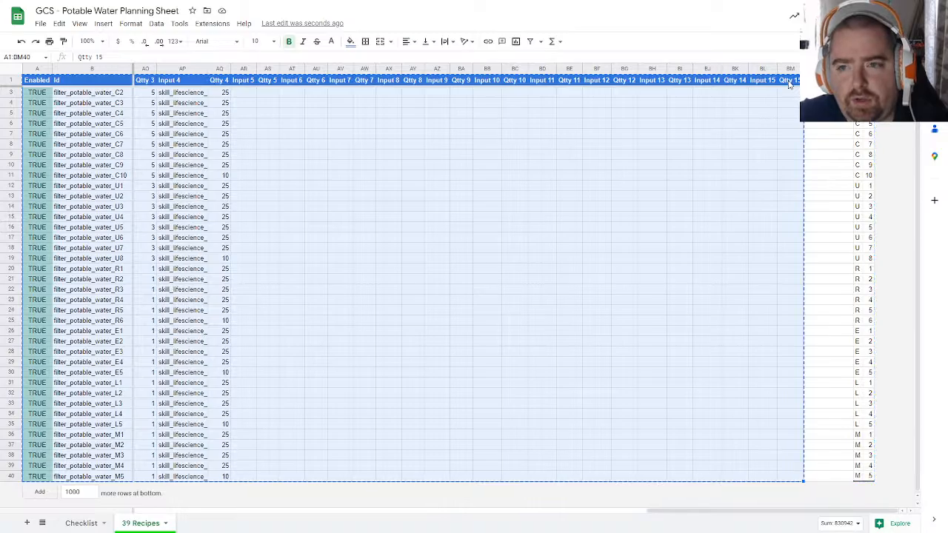
key(ctrl+Tab)
key(ctrl+Tab)
key(ctrl+Tab)
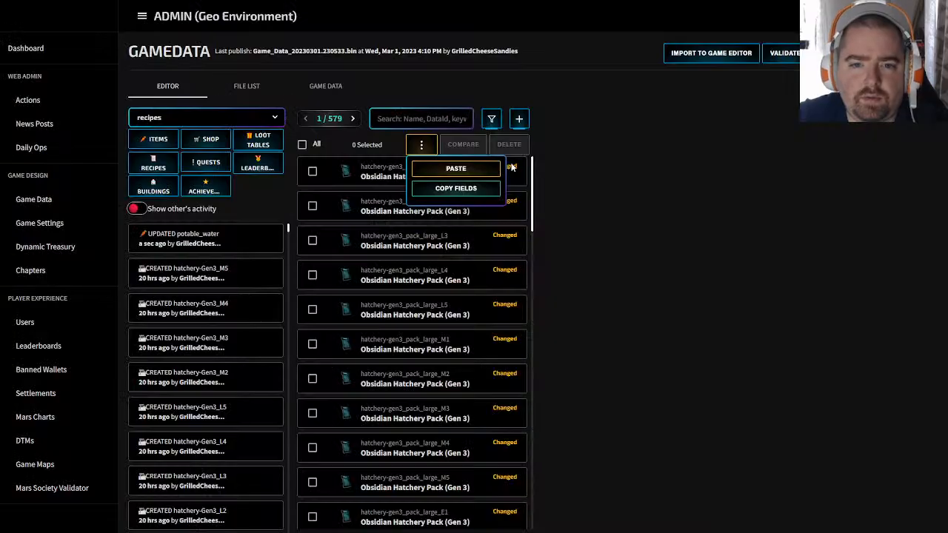
click(485, 169)
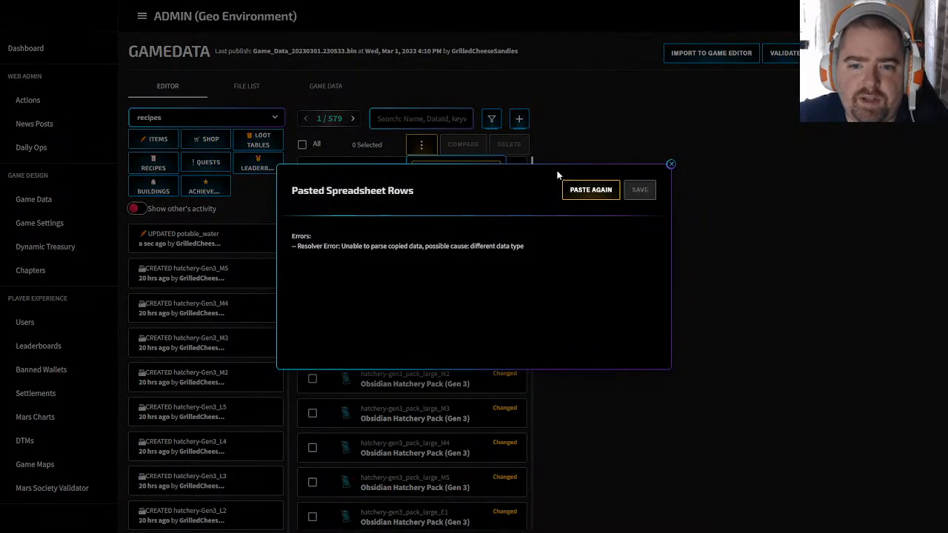
click(670, 165)
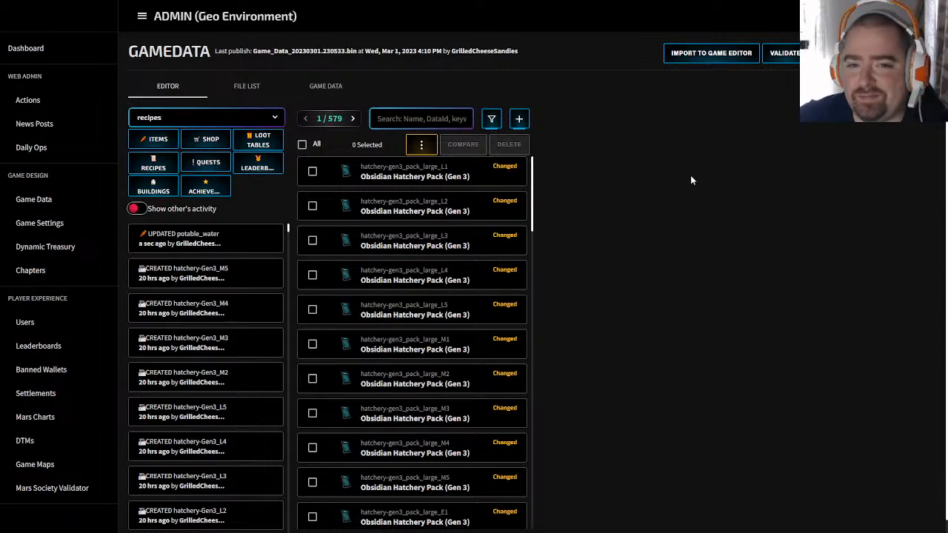
Step: Check the first recipe's entries across the Recipient, input and quantity columns of the 39 Recipes sheet for faulty data
key(alt+Tab)
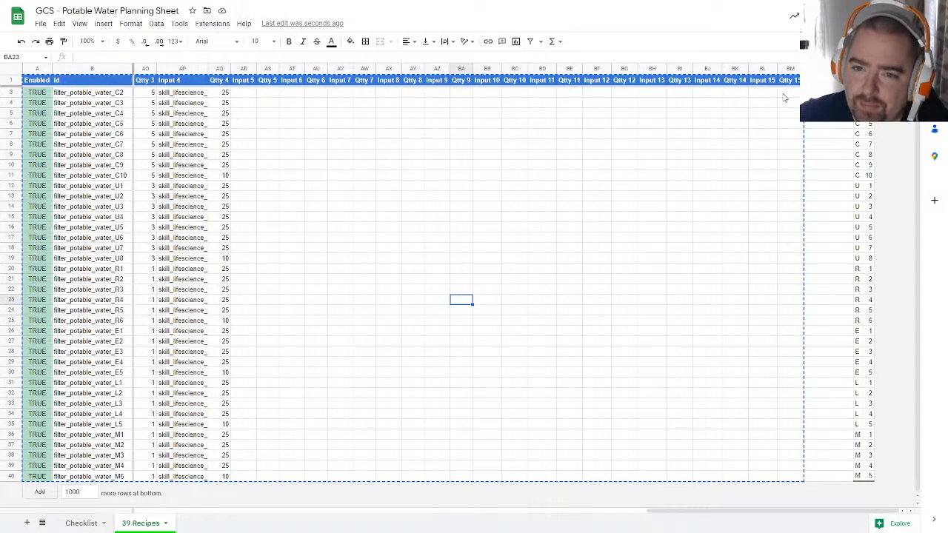
drag(700, 511, 589, 514)
click(325, 95)
click(376, 96)
click(406, 96)
scroll(419, 139, up, 1)
click(421, 96)
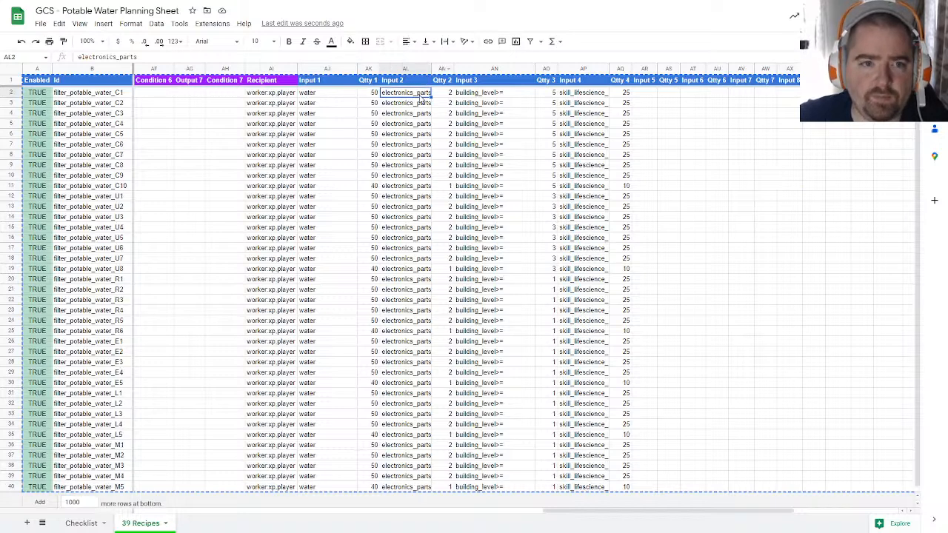
click(446, 95)
click(479, 96)
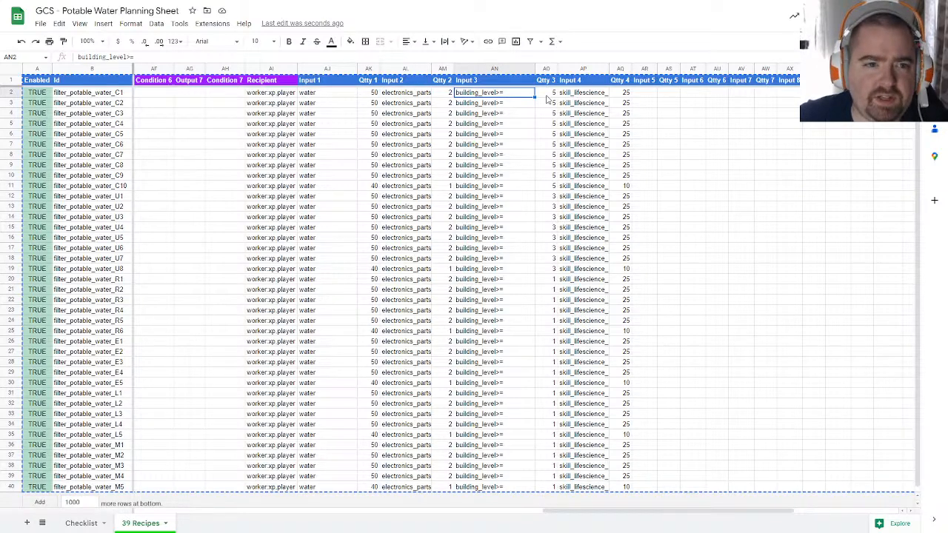
click(578, 95)
drag(624, 95, 264, 95)
click(228, 107)
drag(583, 510, 385, 487)
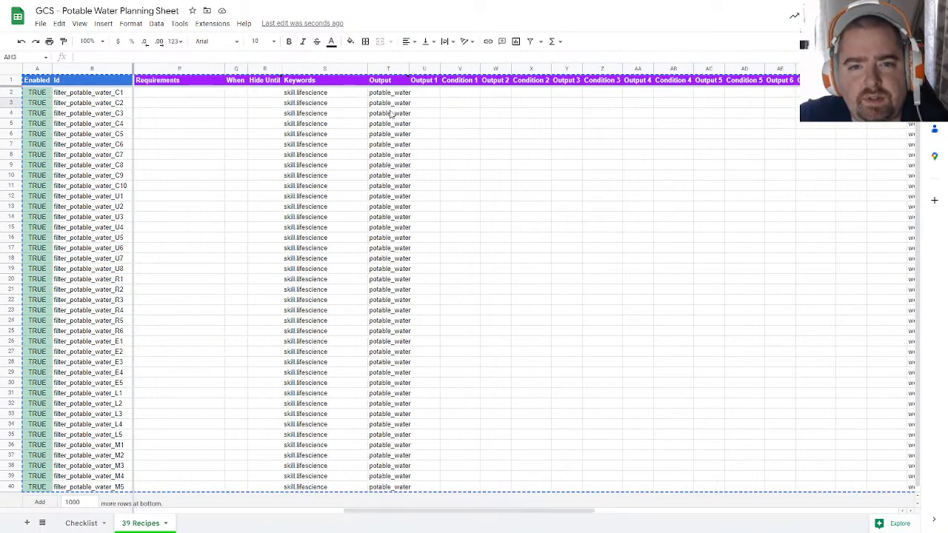
Step: Widen the Output column of the 39 Recipes sheet so that its entries fit
click(390, 83)
click(386, 99)
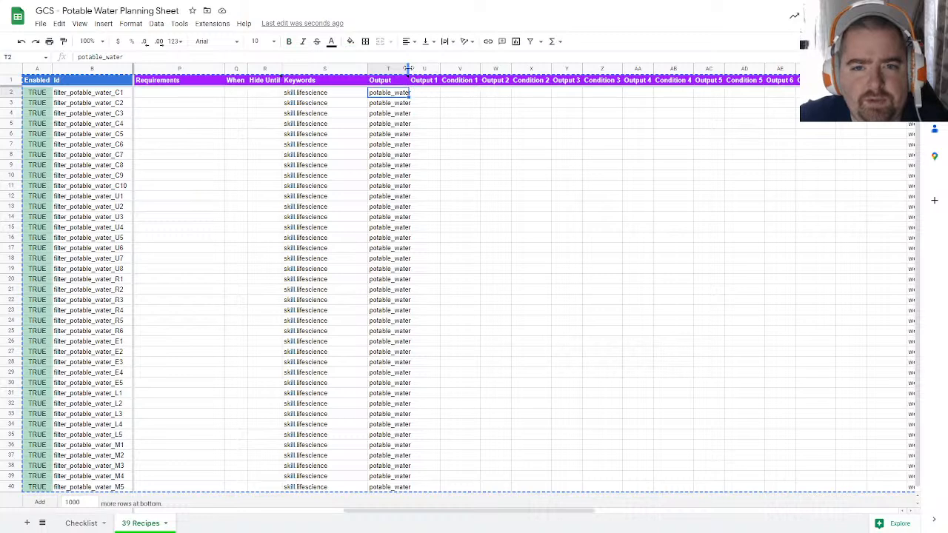
drag(409, 68, 423, 68)
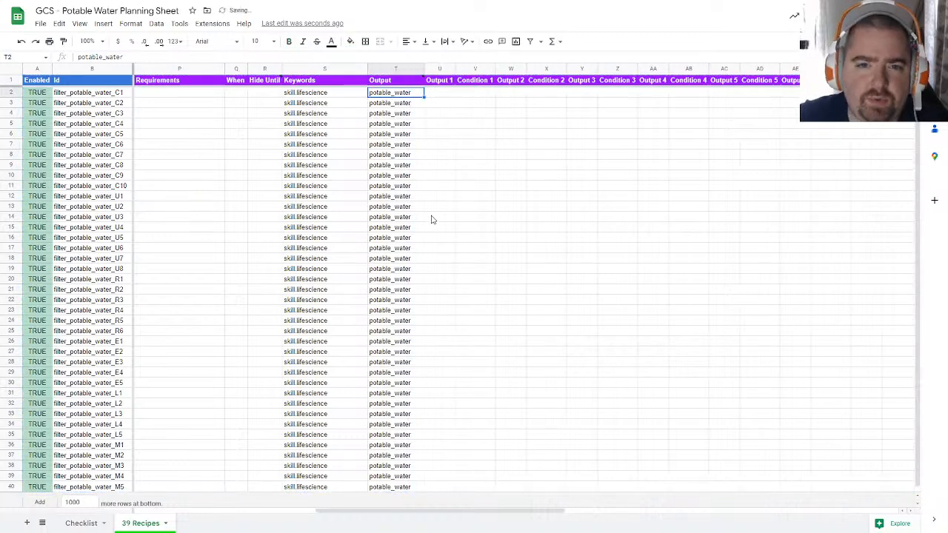
Step: Copy the output name potable_water from the first recipe and search the Admin loot tables for it
double_click(401, 93)
drag(410, 92, 349, 104)
key(ctrl+c)
key(ctrl+Tab)
key(ctrl+Tab)
key(ctrl+Tab)
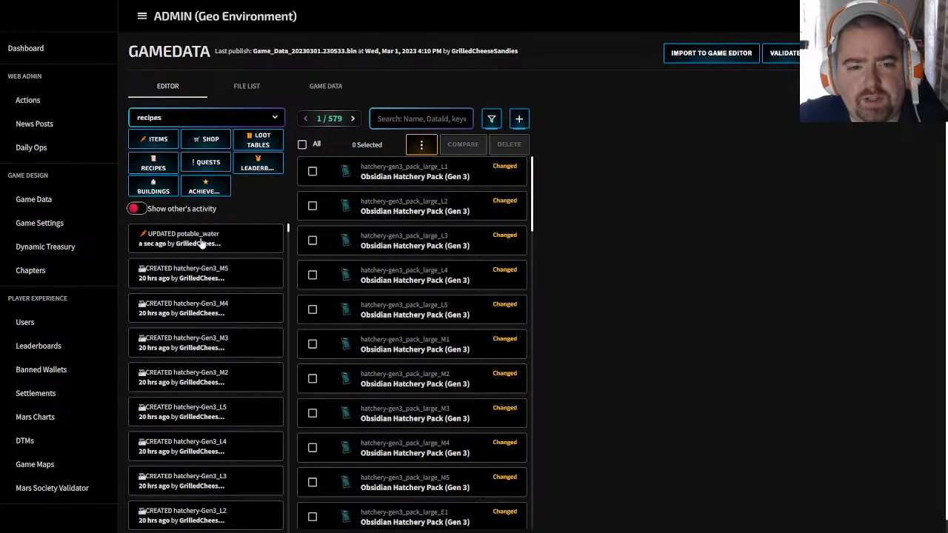
click(258, 141)
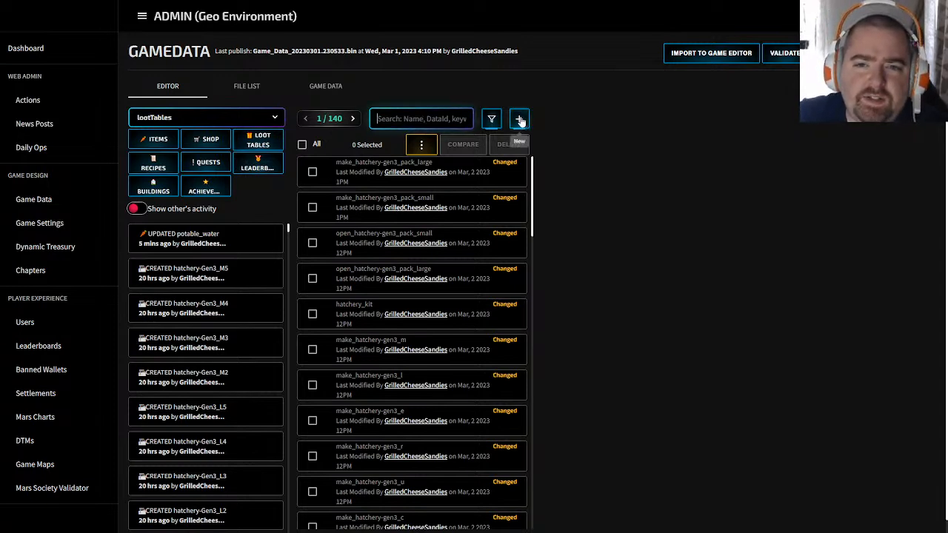
scroll(495, 200, down, 7)
scroll(495, 200, up, 3)
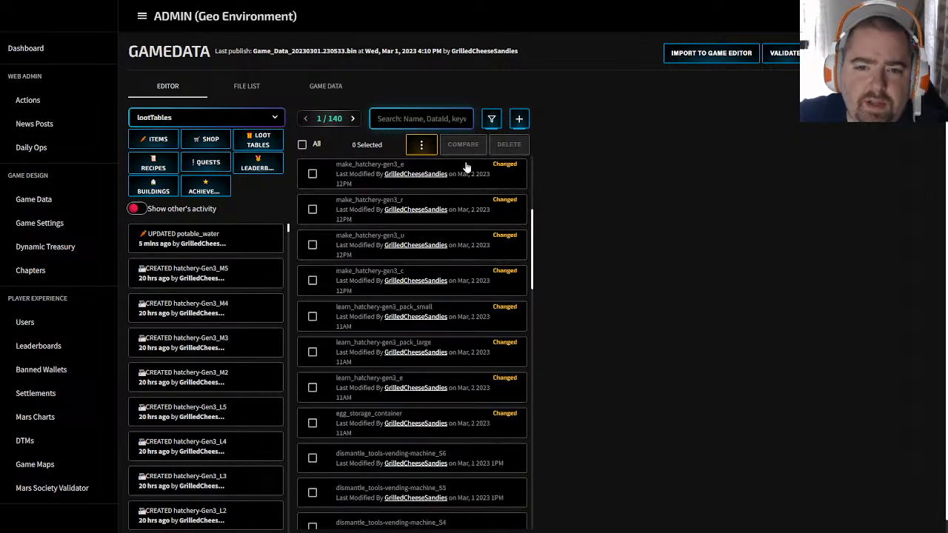
key(ctrl+v)
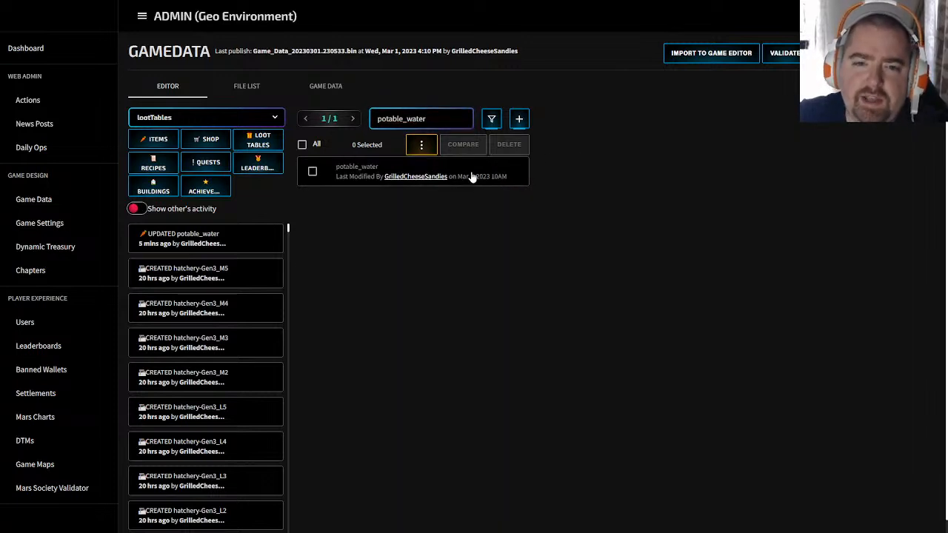
Step: Open the potable_water loot table, check its Id against the sheet's output name, and save the table again
click(441, 182)
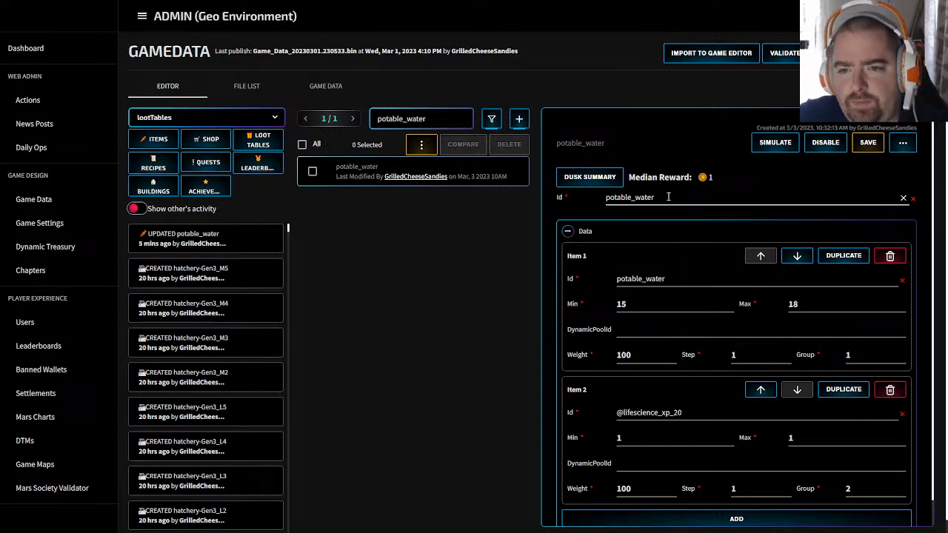
drag(669, 197, 598, 213)
click(873, 143)
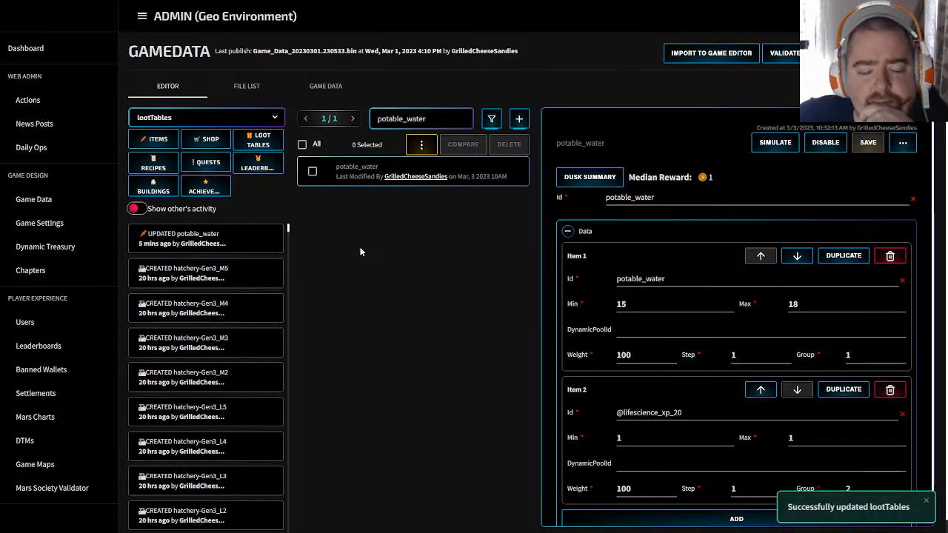
Step: Turn on the display of other people's activity in the Admin editor and reload the page
click(138, 210)
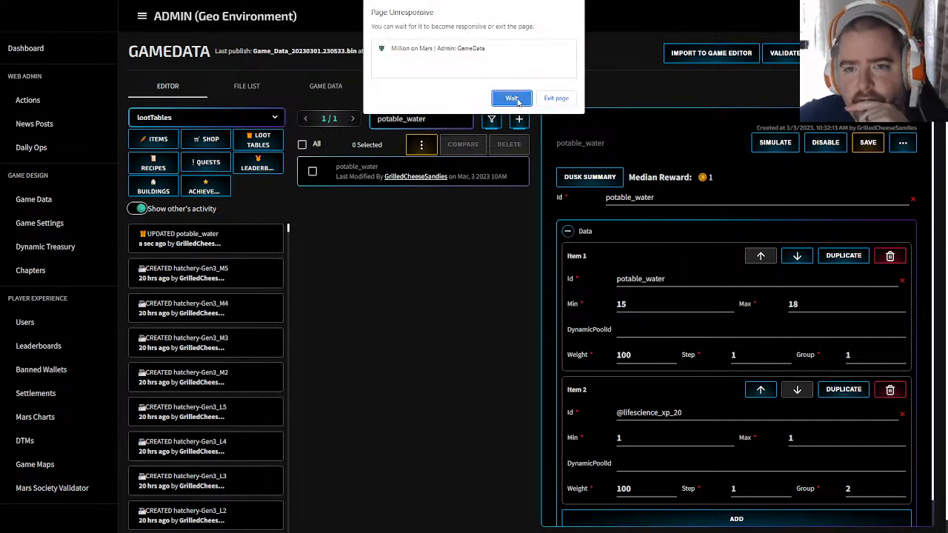
click(511, 99)
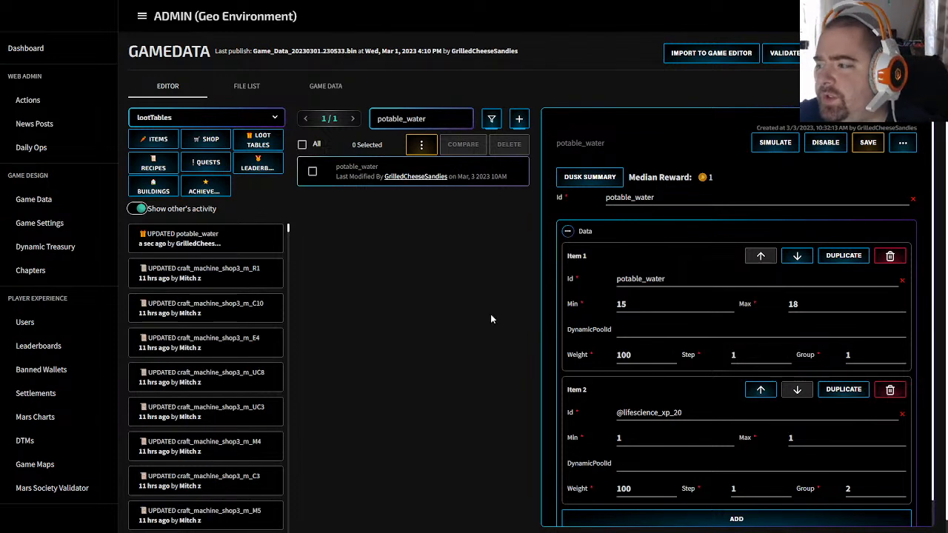
key(F5)
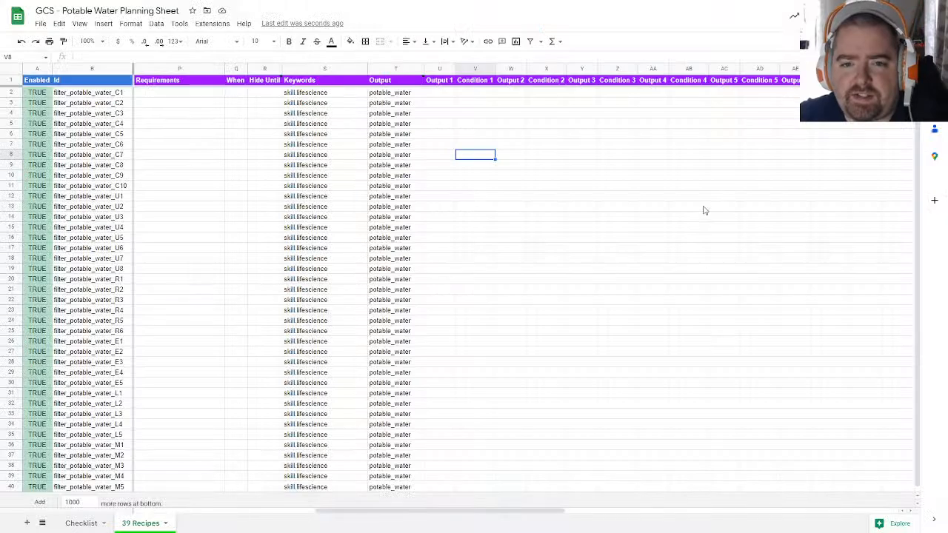
Step: Return to the planning sheet and inspect the Category formula of the first recipe
click(493, 269)
drag(544, 510, 229, 502)
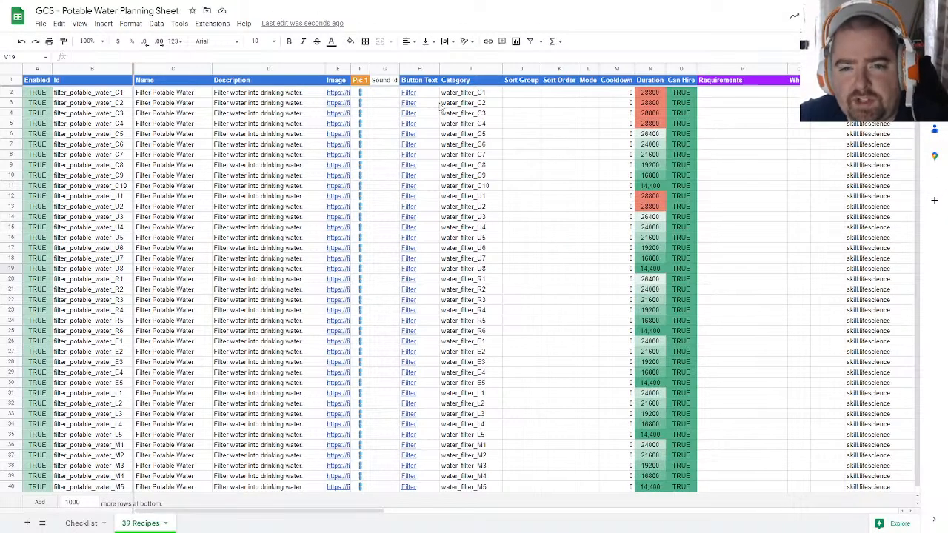
click(467, 94)
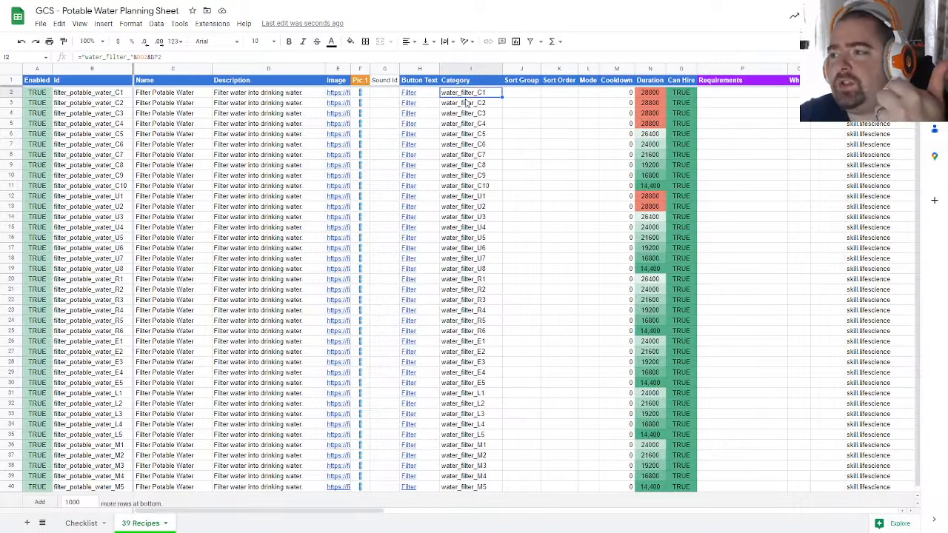
Step: Mark "Recipes to create Potable Water - 39" as complete in the Checklist sheet
click(92, 521)
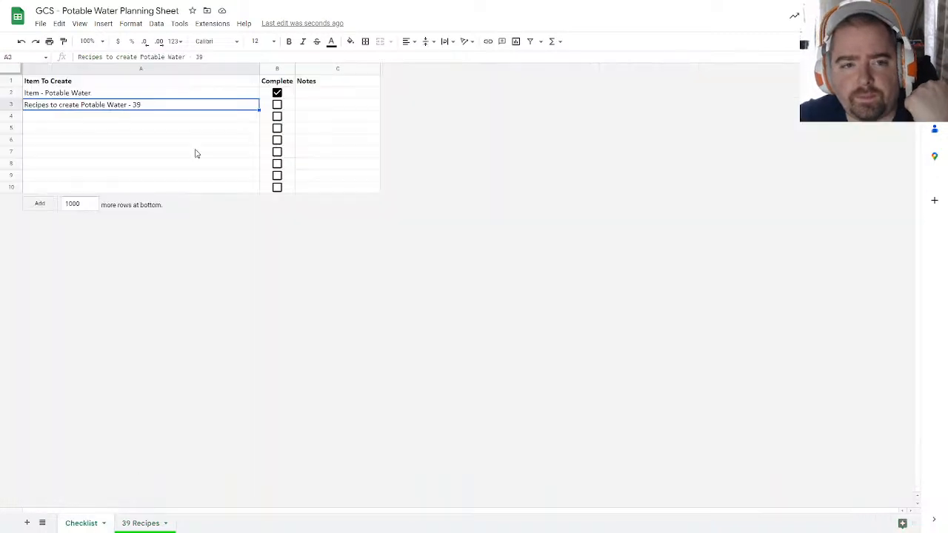
click(276, 106)
click(141, 105)
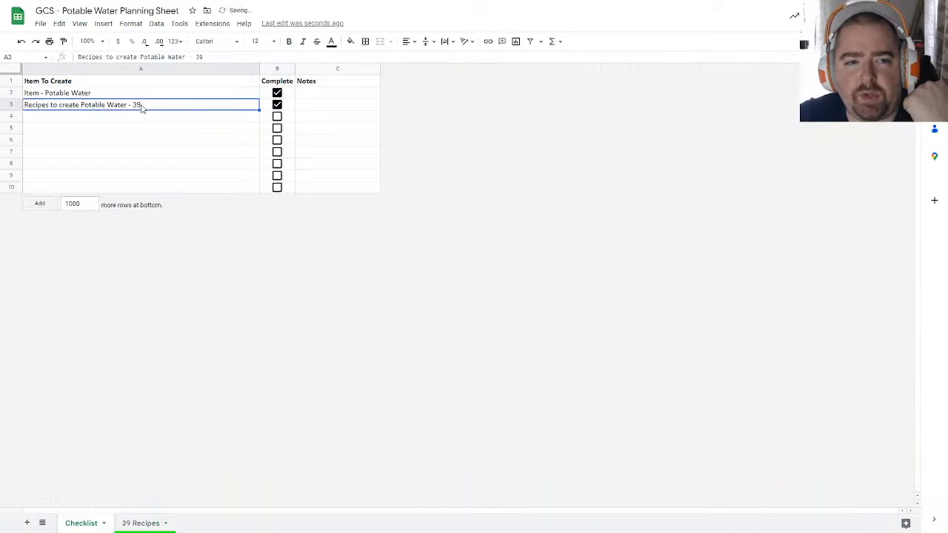
click(141, 96)
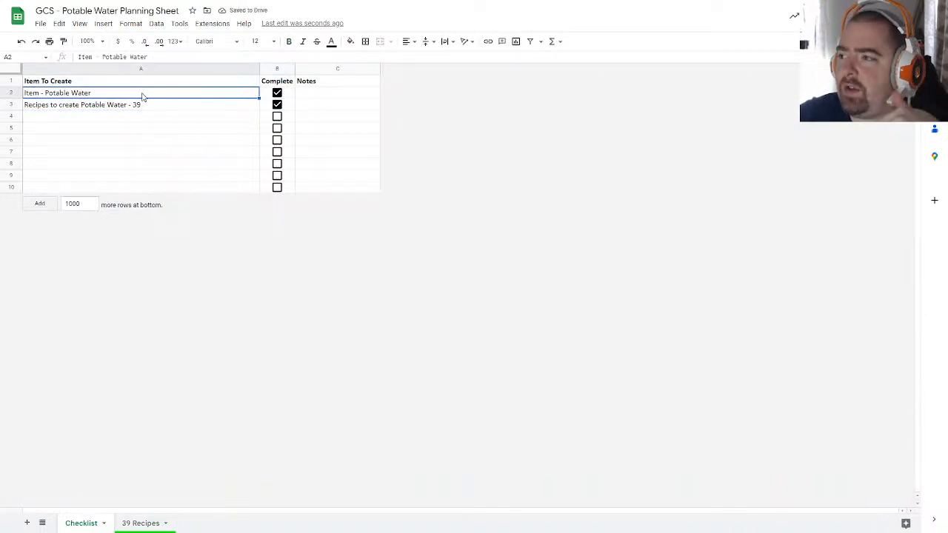
click(145, 106)
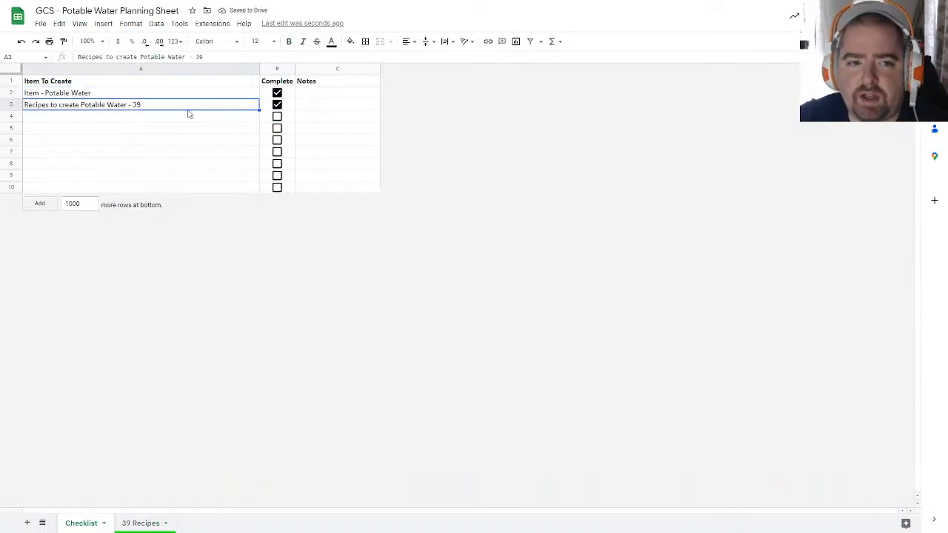
Step: Examine the Sort Group column of the 39 Recipes sheet for missing entries
click(142, 523)
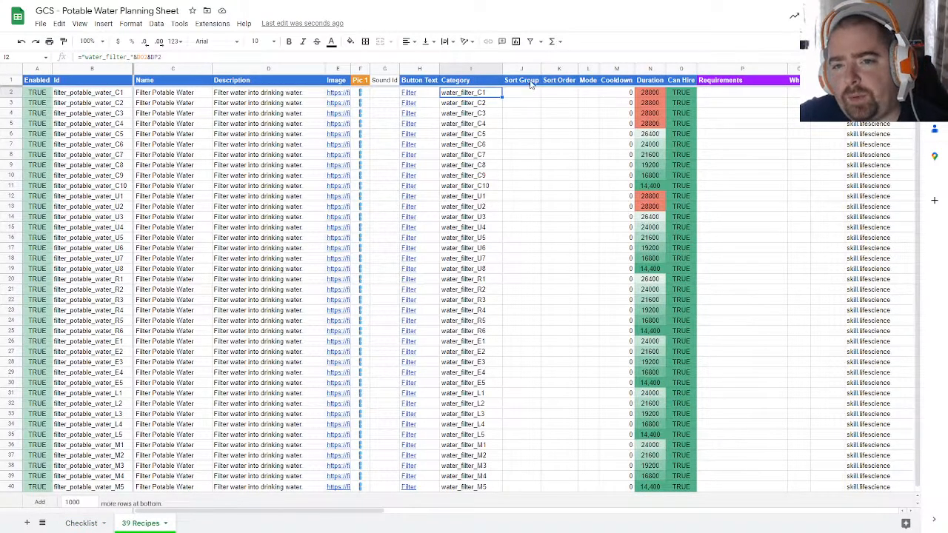
click(530, 82)
key(Down)
key(Down)
key(Down)
key(Down)
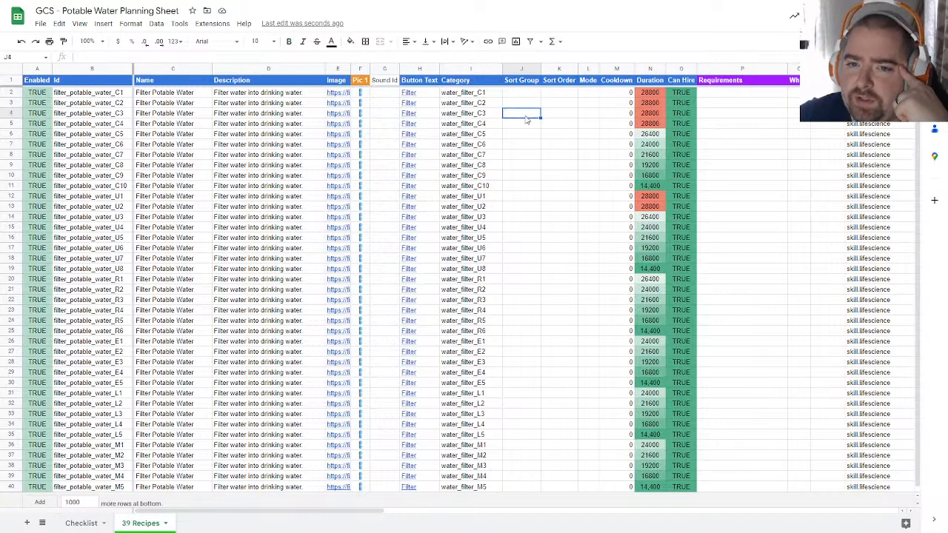
click(525, 113)
click(523, 94)
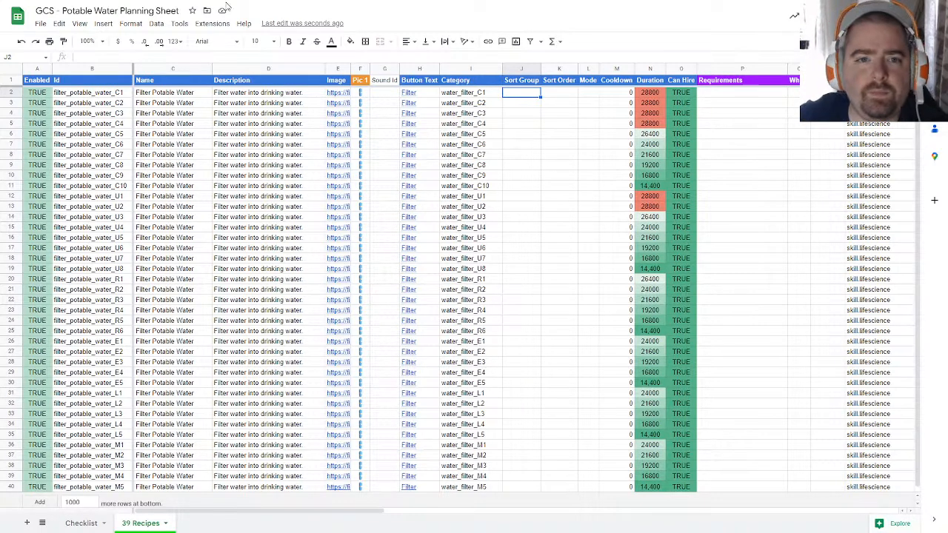
Step: Copy the planning sheet's share link and set its general access to anyone with the link as viewer
key(F11)
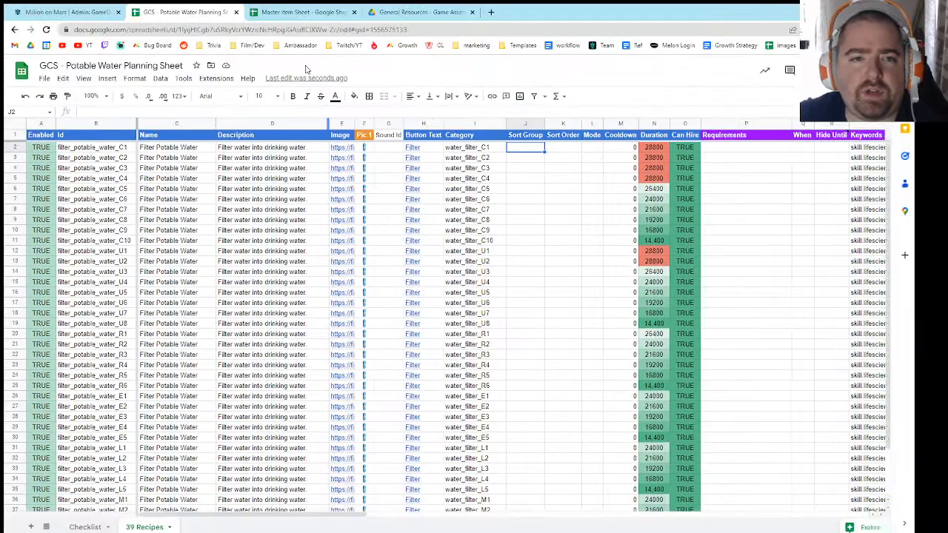
click(857, 71)
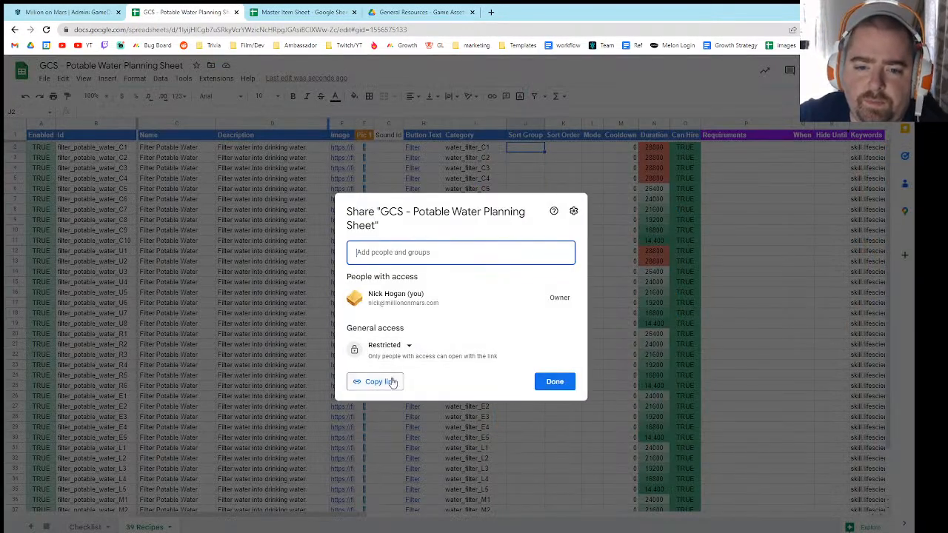
click(385, 382)
click(377, 345)
click(411, 430)
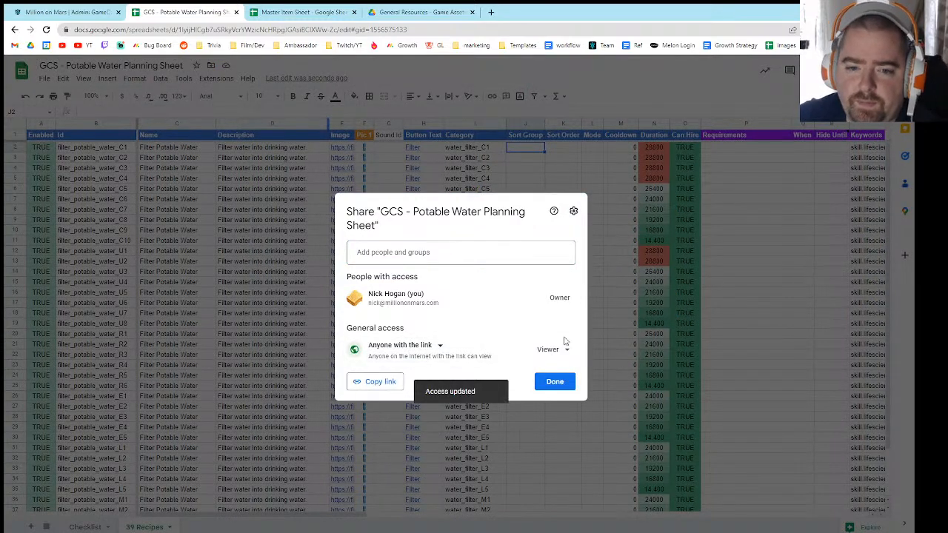
click(554, 381)
key(F11)
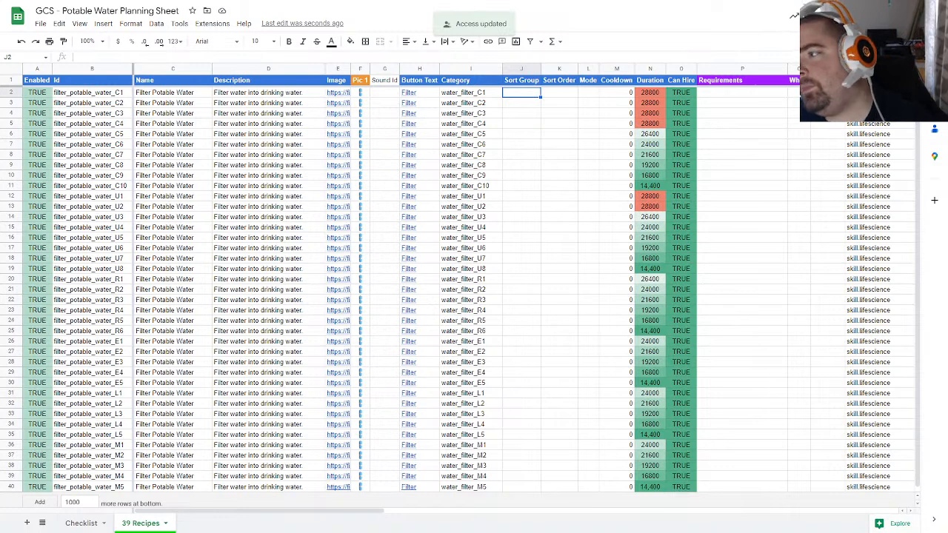
click(502, 227)
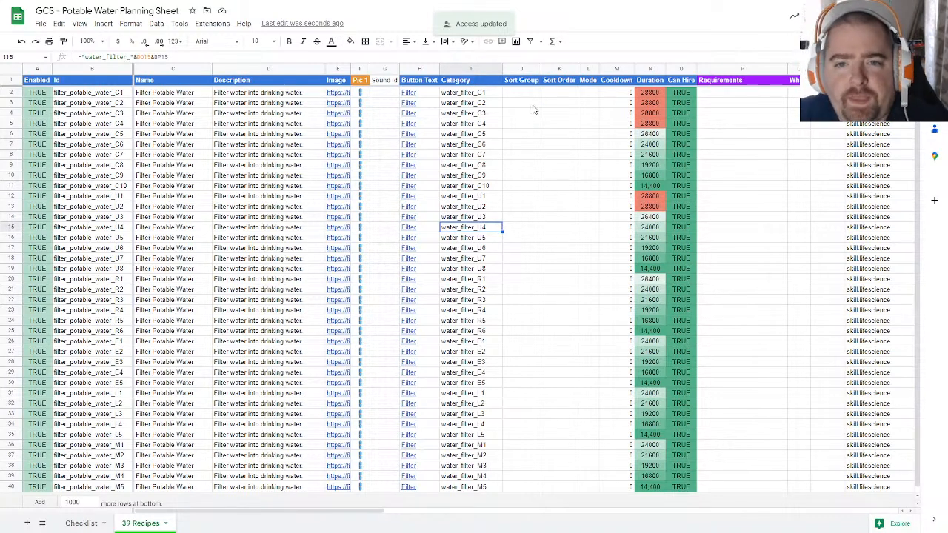
Step: Select the first recipe's Sort Group cell, and switch to Million on Mars to view the Greenhouse's recipe groups
click(525, 82)
click(529, 94)
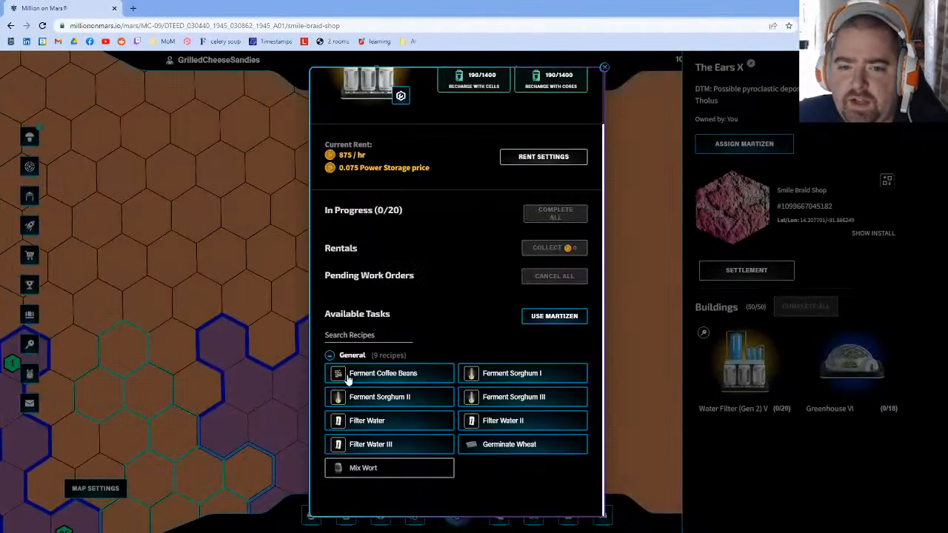
click(870, 371)
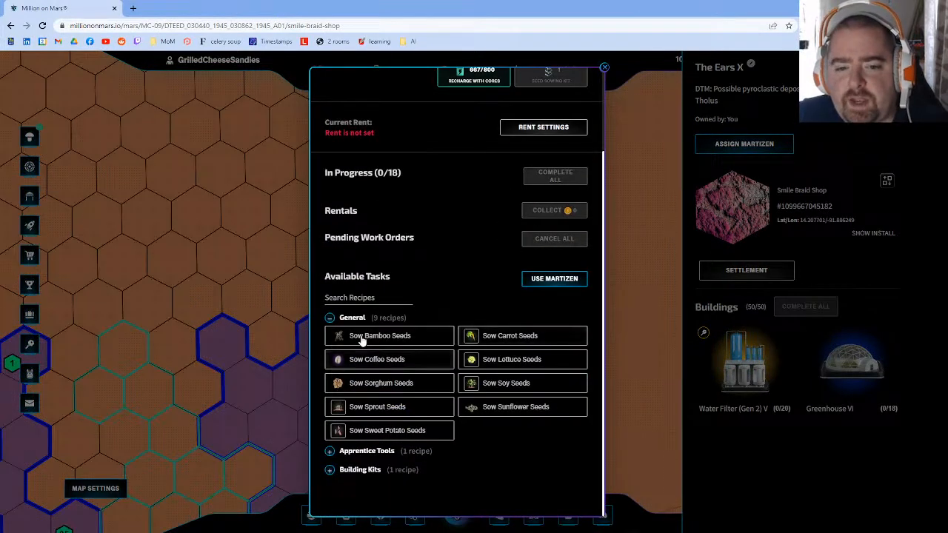
click(332, 322)
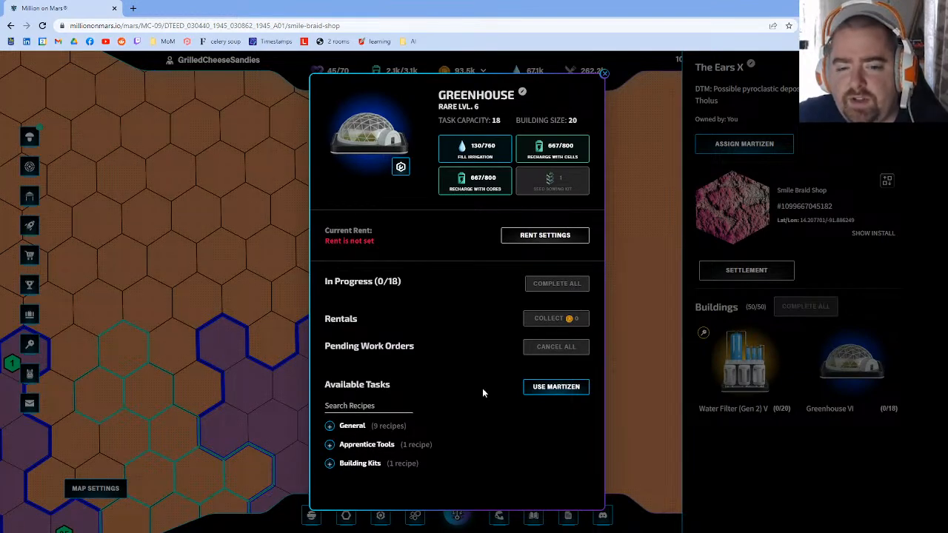
Step: Open the Engineering Bay V on the Text Rainy Spoon plot and view its General recipe group
click(274, 396)
drag(338, 407, 382, 302)
click(341, 379)
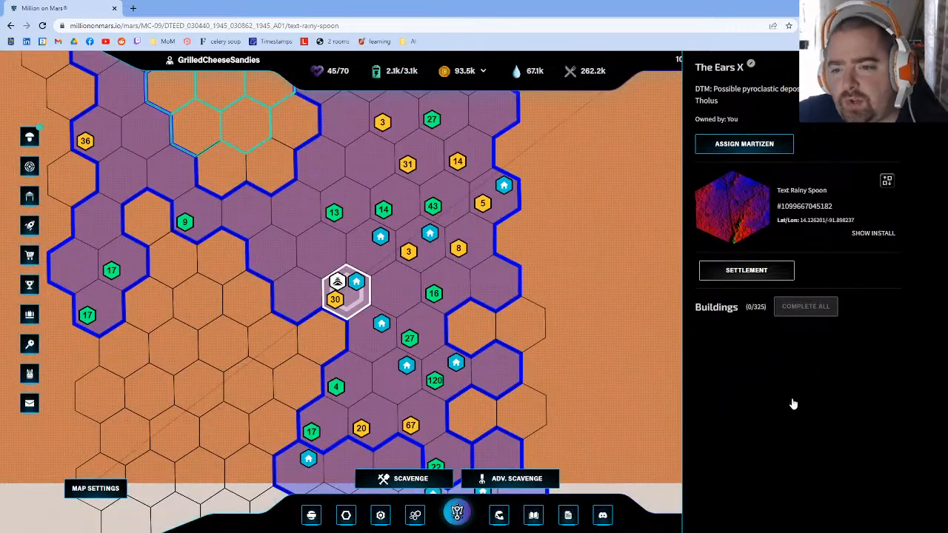
scroll(795, 400, down, 1)
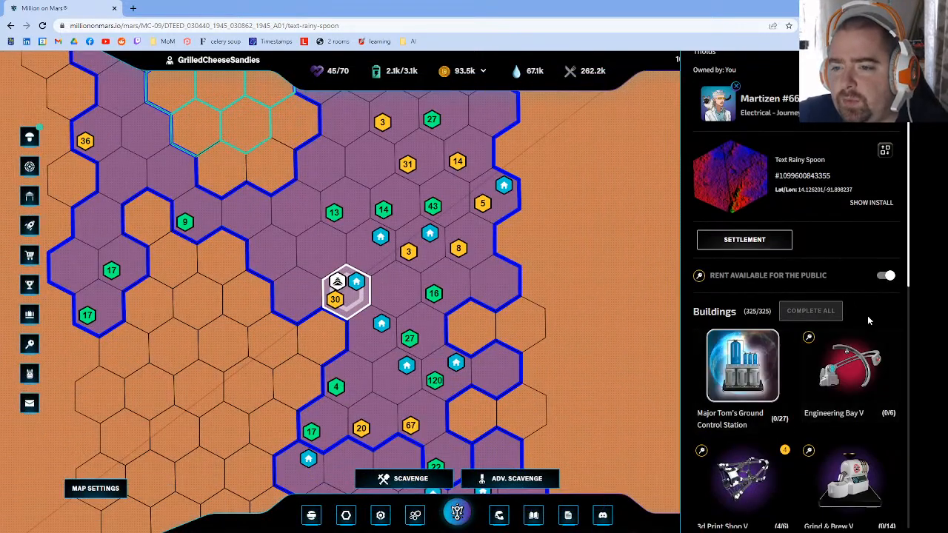
click(850, 366)
scroll(474, 322, down, 1)
click(330, 200)
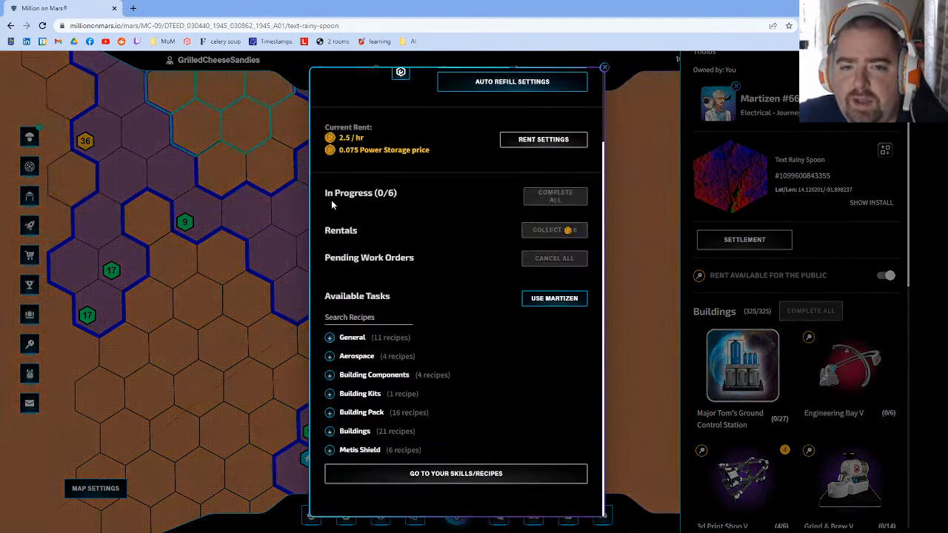
click(335, 335)
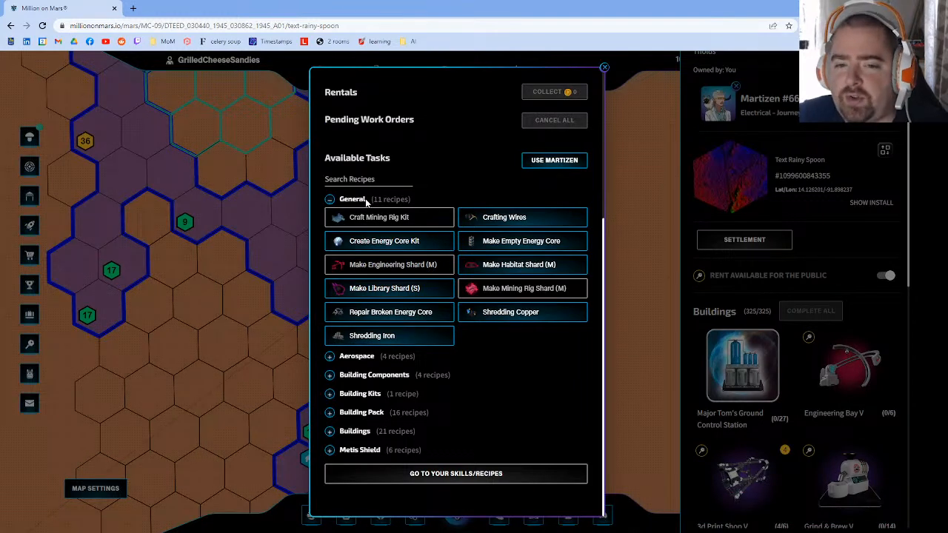
Step: Examine the Engineering Bay's Aerospace, Building Pack and Building Kits recipe groups, including the Craft Thorium Reactor Kit recipe
click(330, 356)
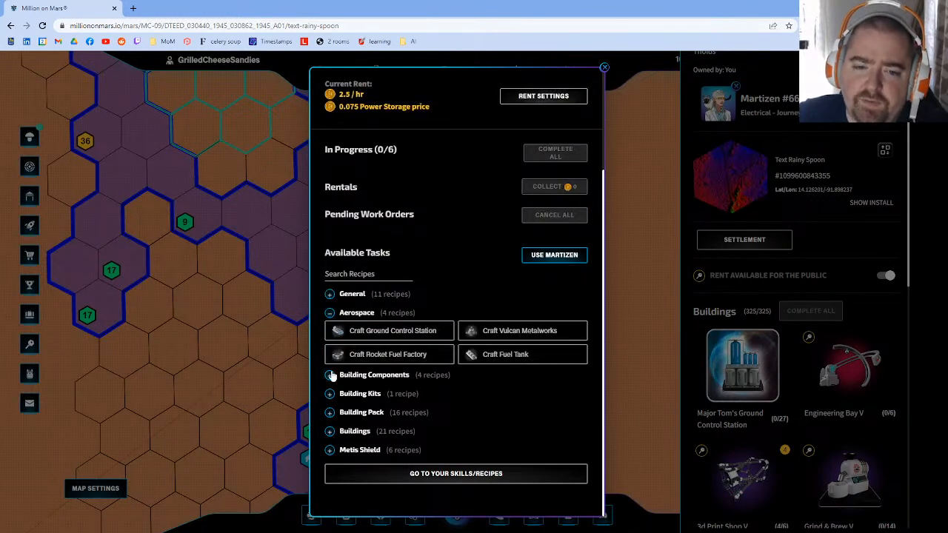
click(329, 392)
click(330, 412)
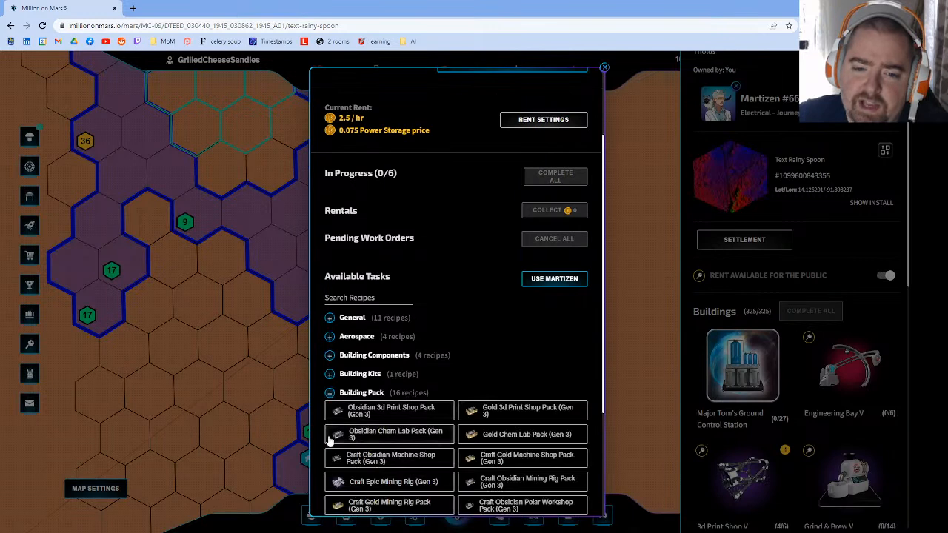
click(330, 395)
double_click(331, 394)
click(329, 393)
click(400, 412)
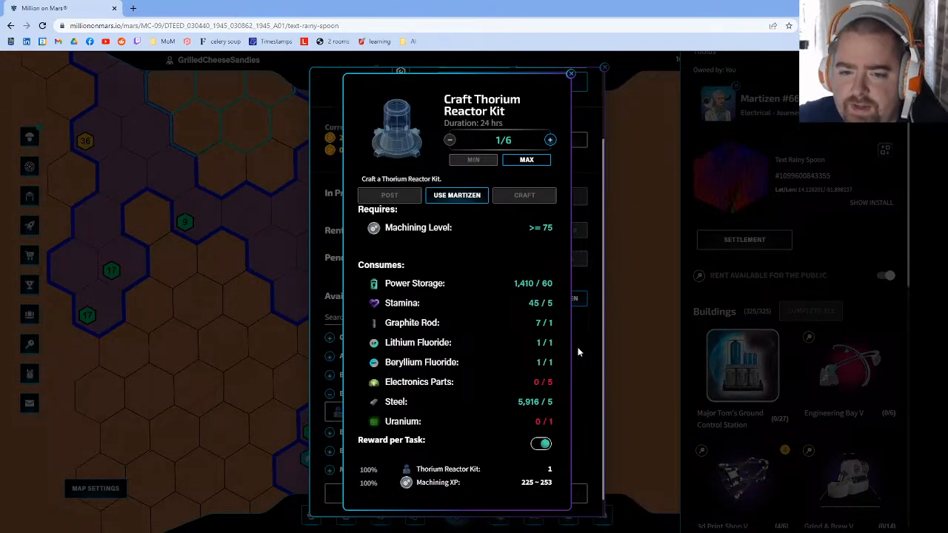
click(579, 366)
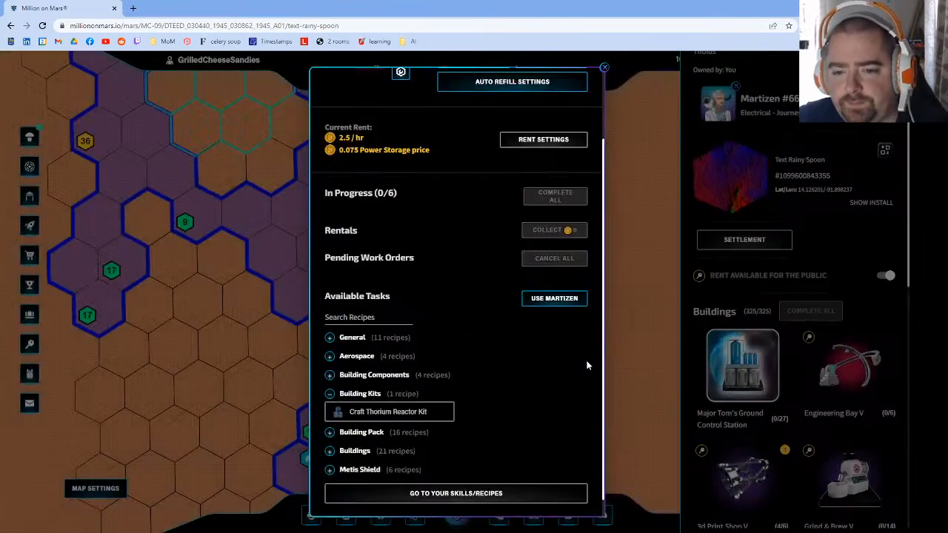
click(650, 337)
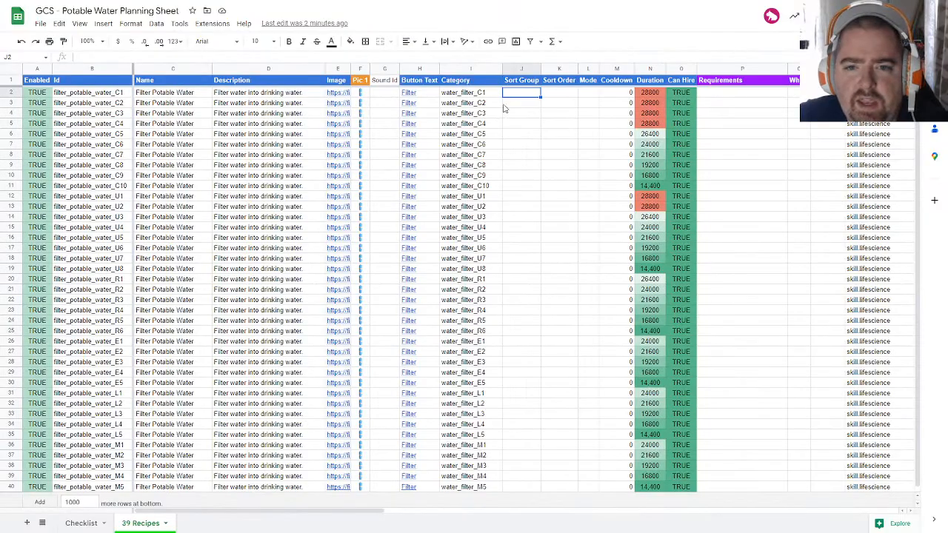
Step: Fill the Sort Group column with "filter" for all 39 recipes in the planning sheet
double_click(530, 93)
text(f)
key(Return)
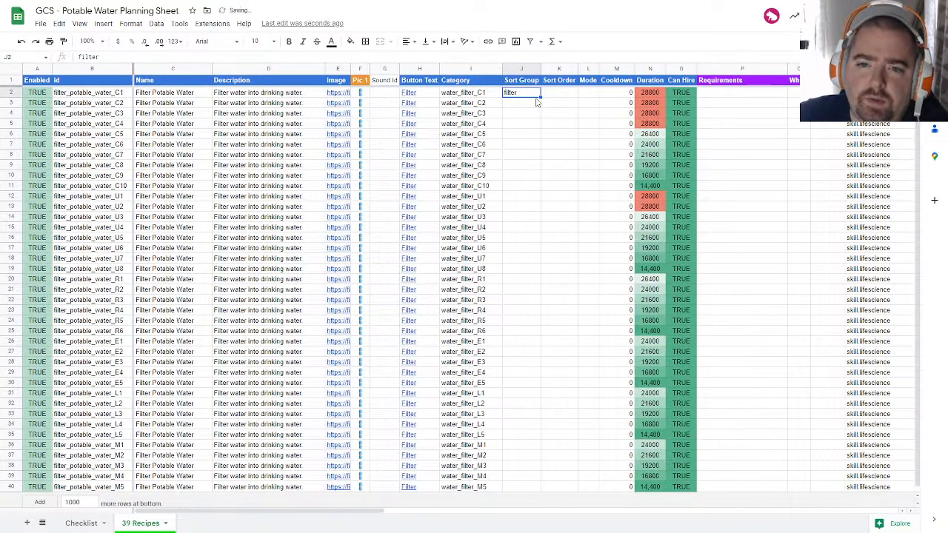
drag(526, 102, 520, 478)
text(filter filter filter filter filter filter filter filter filter filter filter filter filter filter filter filter filter filter filter filter filter filter filter filter filter filter filter filter filter filter filter filter filter filter filter filter filter filter)
scroll(575, 369, up, 1)
right_click(573, 364)
click(520, 104)
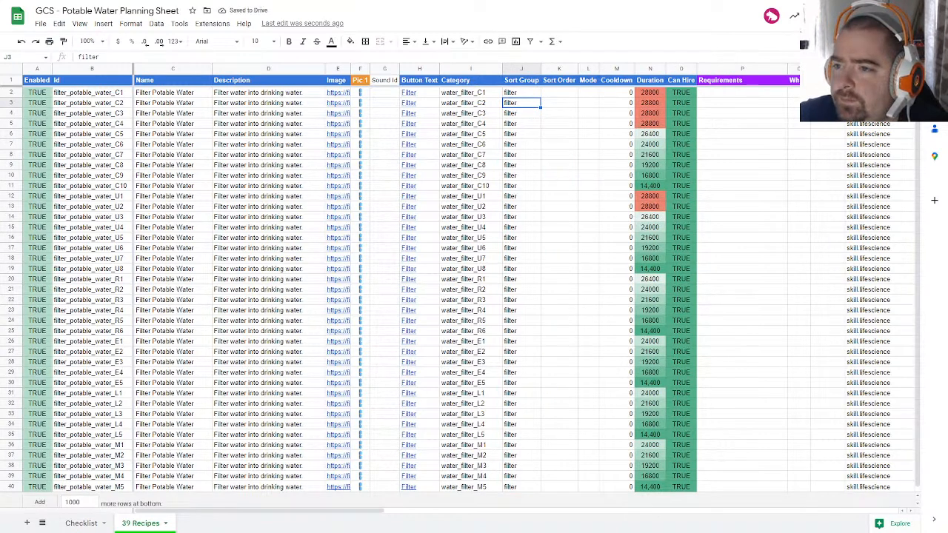
Step: Review the Cooldown, Mode, Sort Order and Sort Group columns of the 39 Recipes sheet
click(623, 186)
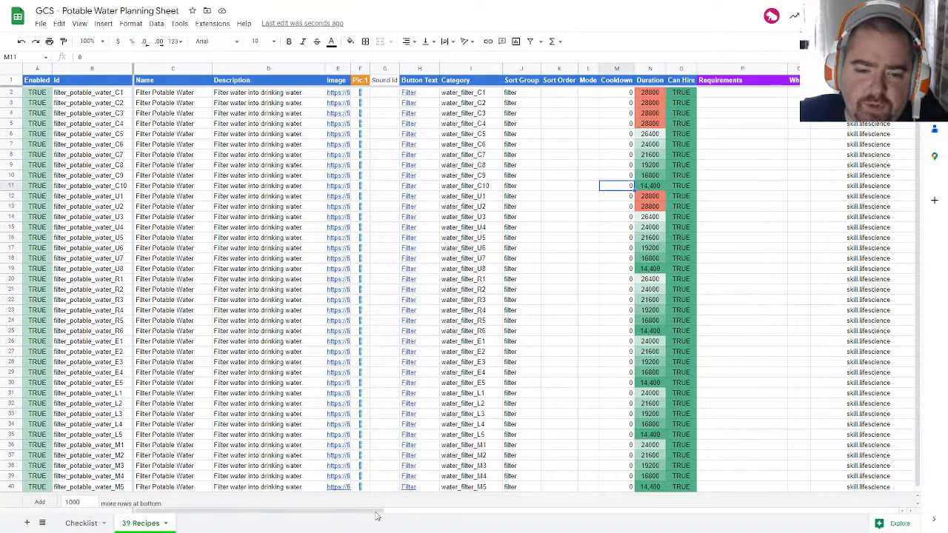
drag(376, 510, 472, 512)
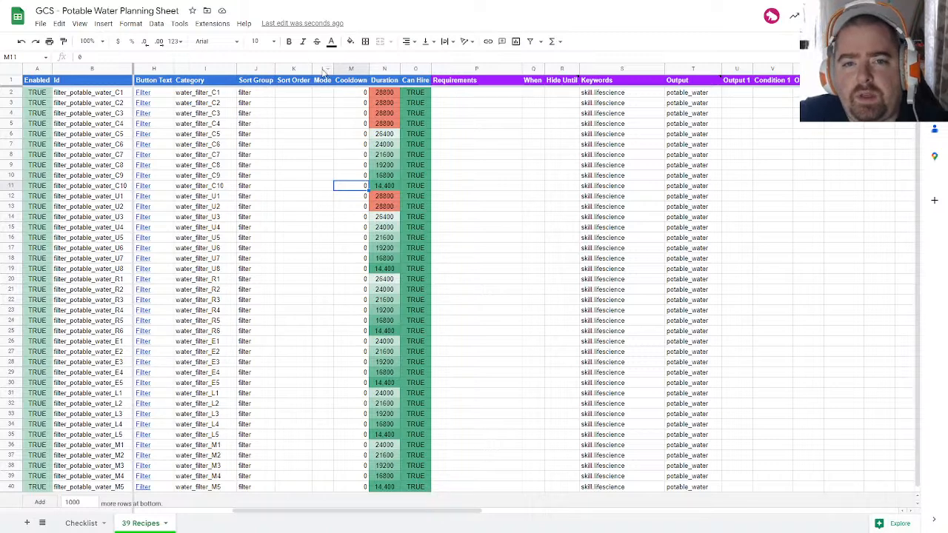
click(351, 68)
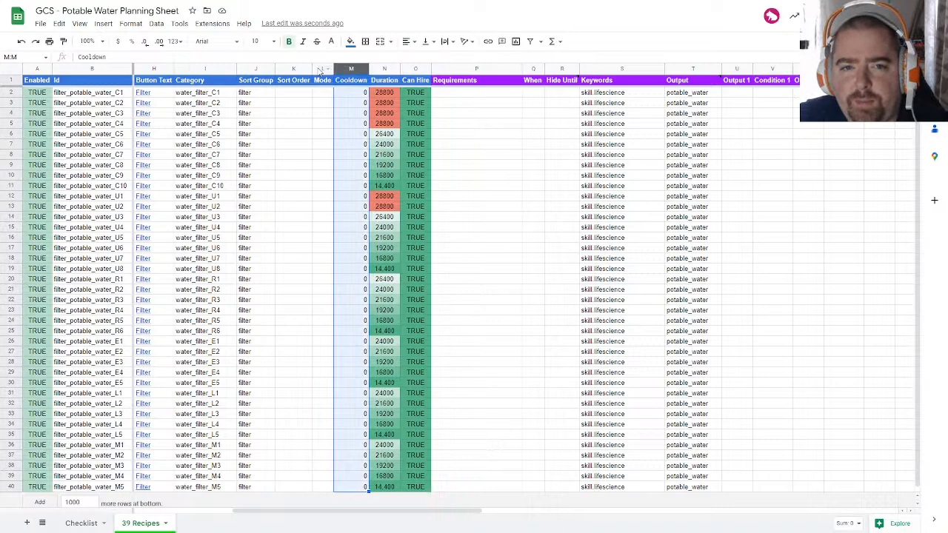
right_click(330, 68)
click(307, 103)
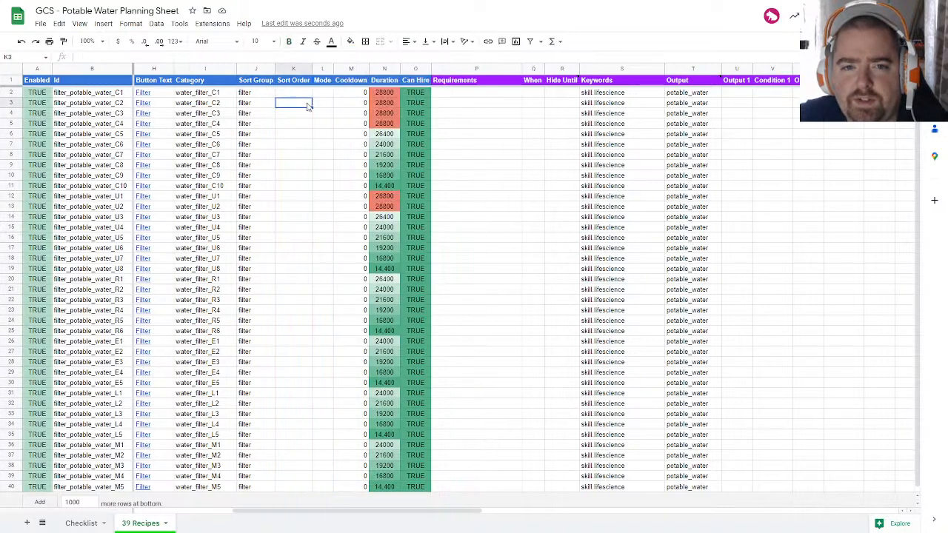
click(291, 77)
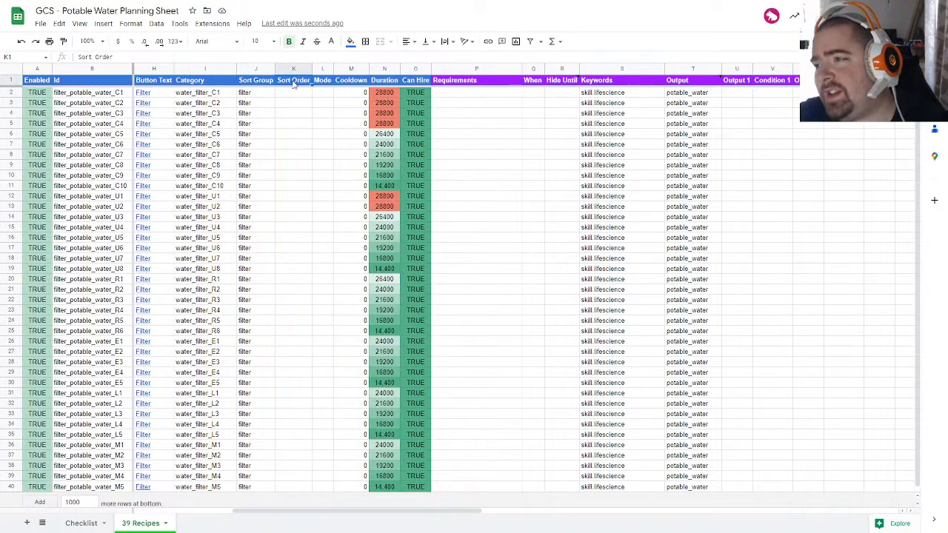
drag(251, 95, 250, 488)
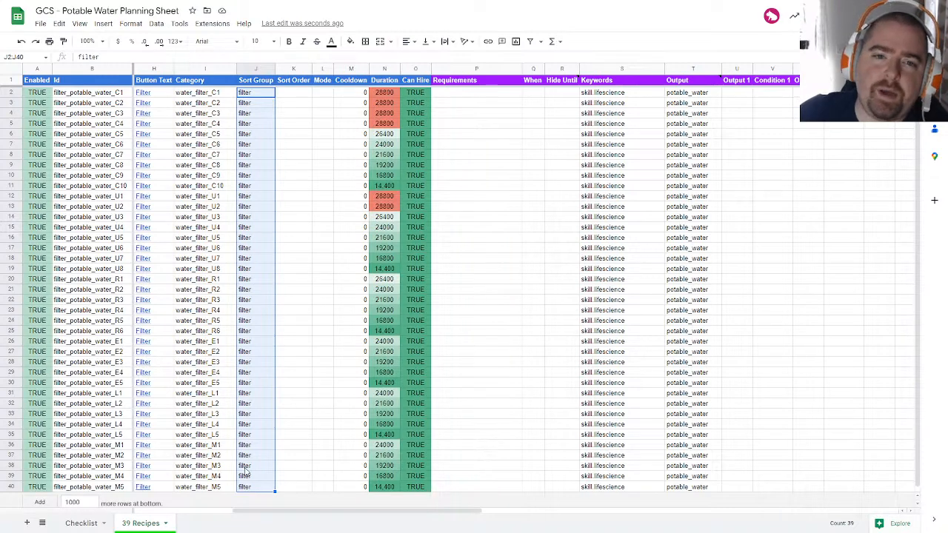
Step: Try a Sort Order of 1 for the first recipe and clear it again
click(304, 94)
text(1)
click(298, 156)
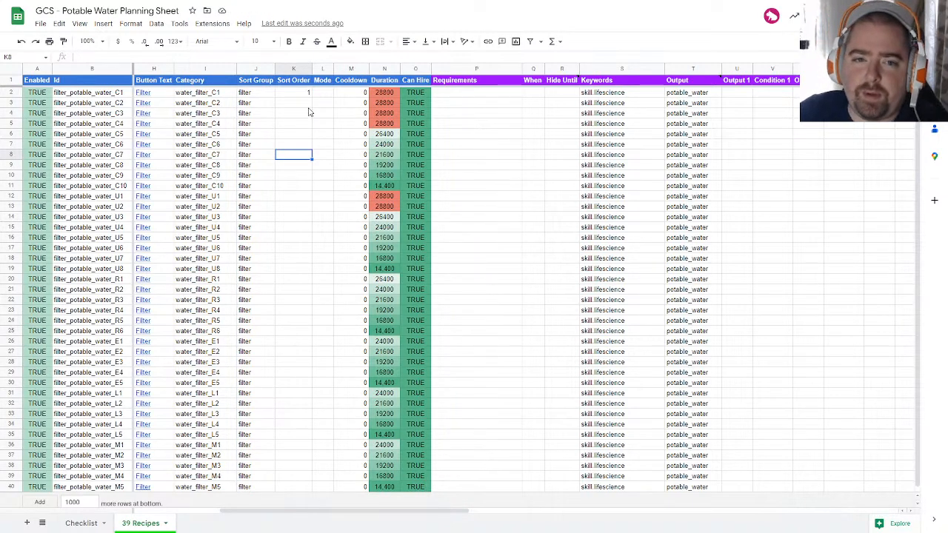
click(308, 94)
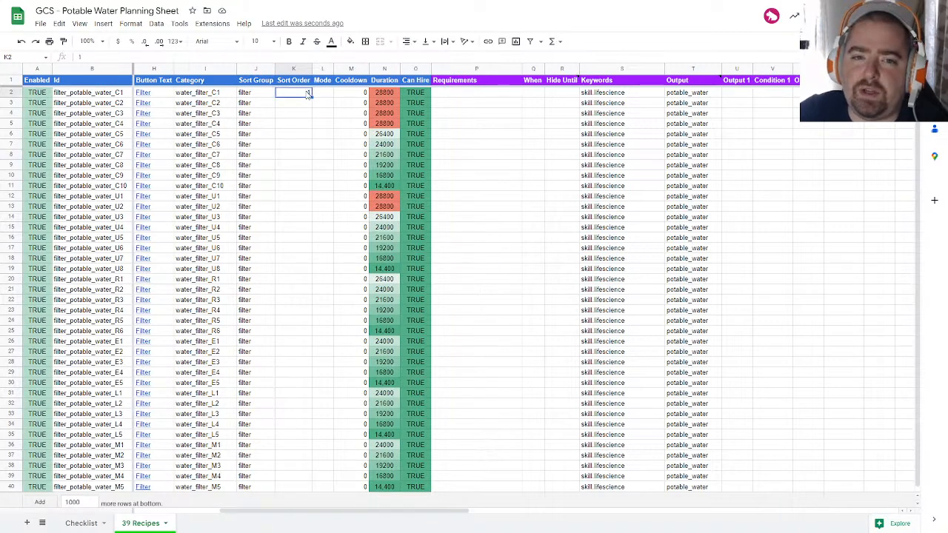
key(Delete)
click(524, 178)
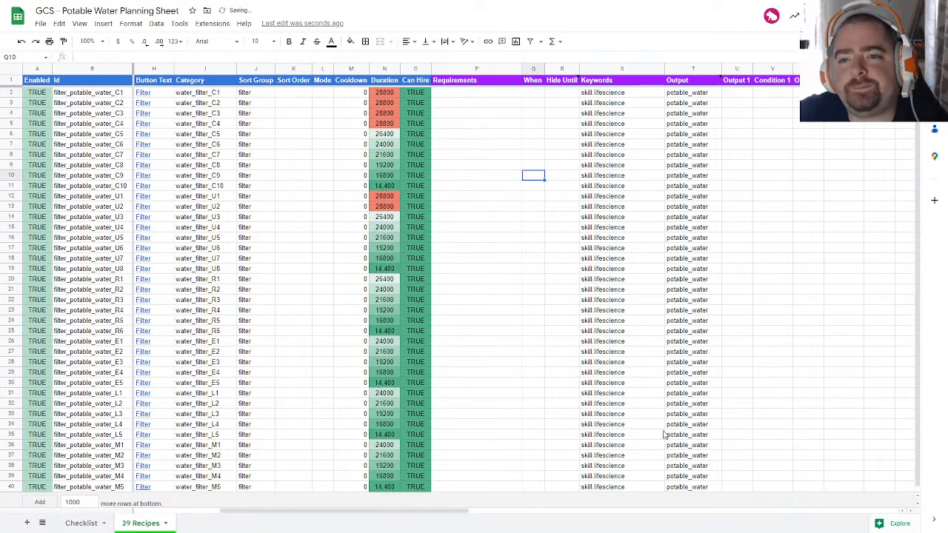
Step: Set Output 1 to 1 for all 39 recipes
click(678, 93)
click(744, 93)
text(1)
click(773, 123)
click(745, 94)
drag(746, 102, 770, 531)
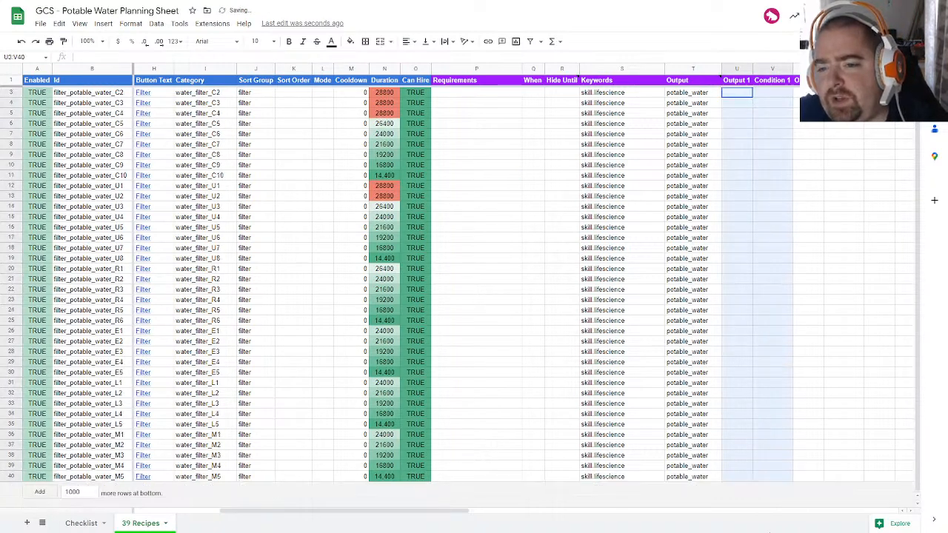
drag(734, 475, 735, 101)
click(733, 459)
key(ctrl+v)
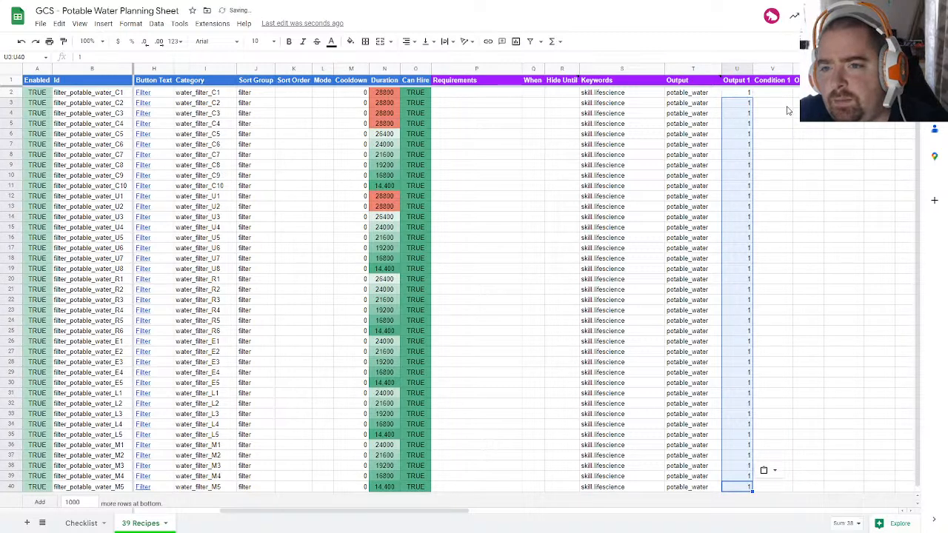
Step: Copy the entire 39 Recipes table, including its header row
click(787, 107)
key(ctrl+a)
key(ctrl+c)
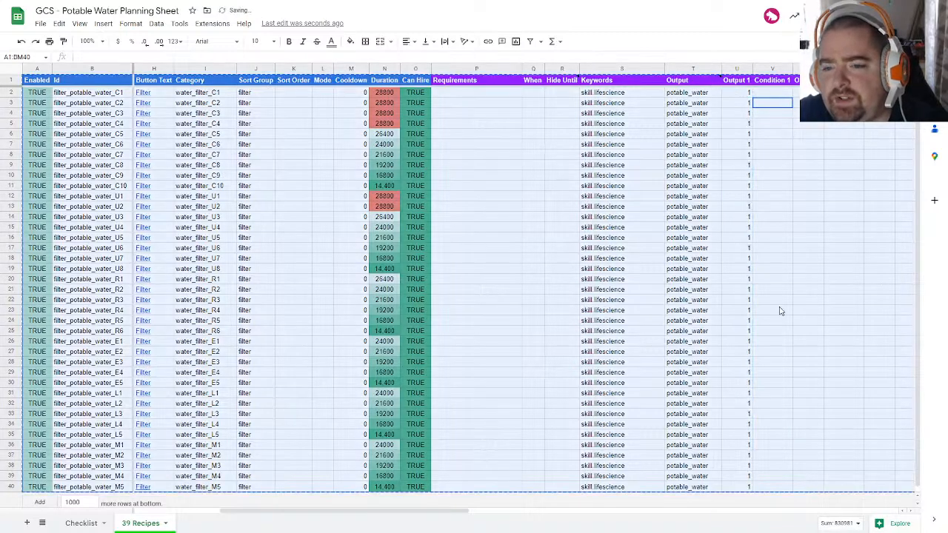
click(498, 84)
key(ctrl+c)
click(493, 90)
click(493, 83)
key(ctrl+a)
key(ctrl+c)
Step: Switch to the Admin site's Gamedata page and load the editor data
click(494, 196)
key(ctrl+Tab)
key(ctrl+Tab)
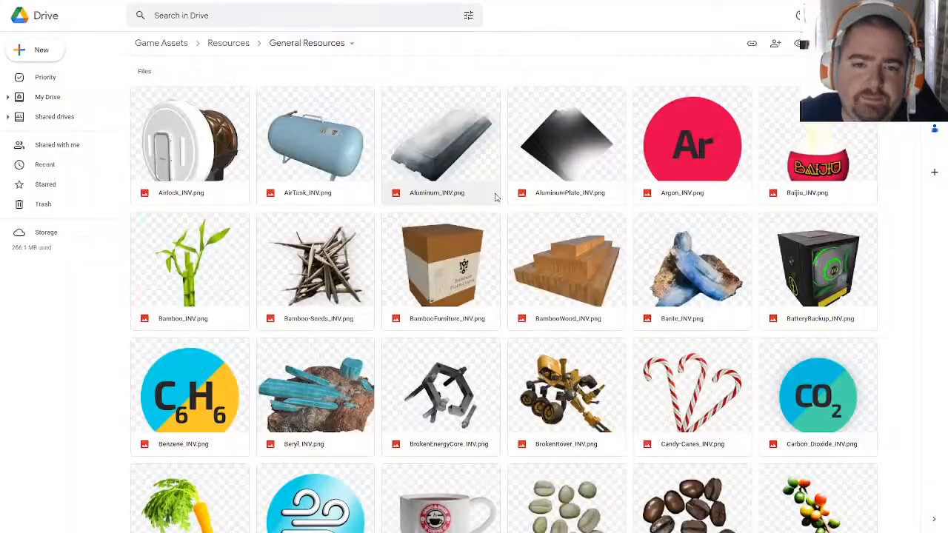
key(ctrl+Tab)
click(177, 118)
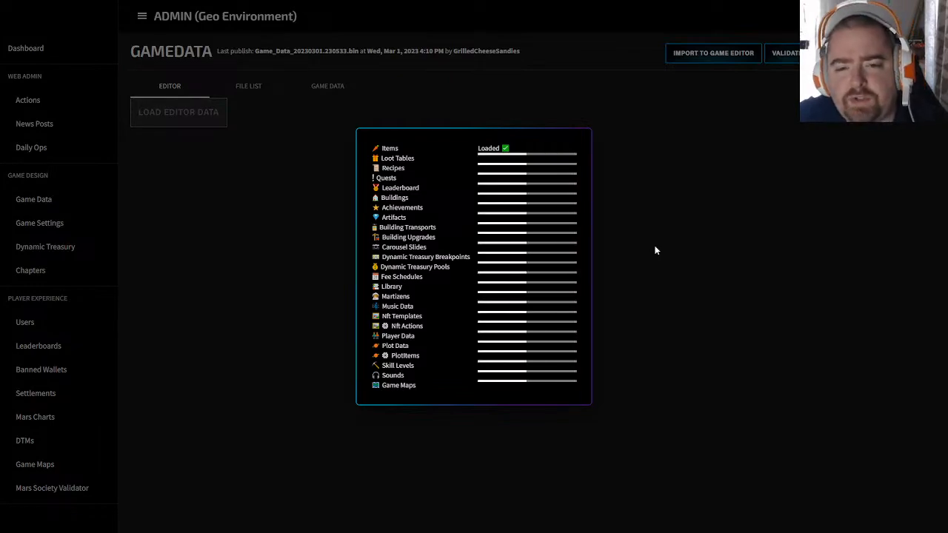
Step: Return to the planning sheet and inspect the Keywords value of the first recipe and the formulas below it
key(alt+Tab)
click(617, 81)
click(610, 96)
drag(94, 57, 141, 57)
click(148, 57)
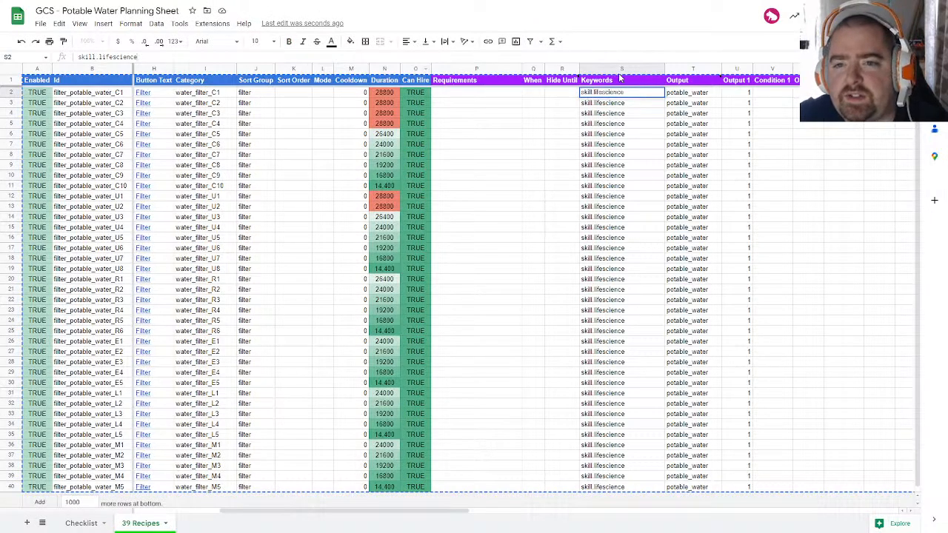
click(566, 237)
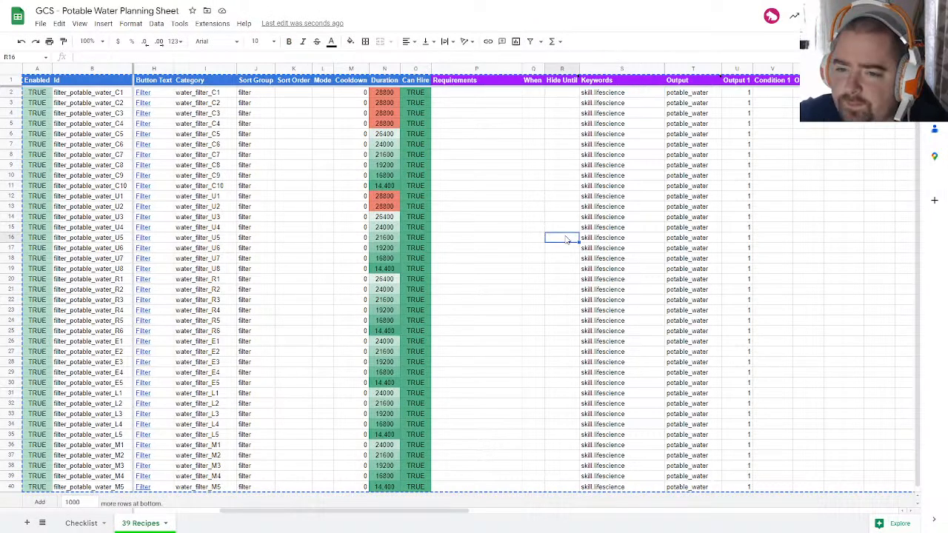
click(612, 96)
drag(612, 98, 614, 382)
click(614, 393)
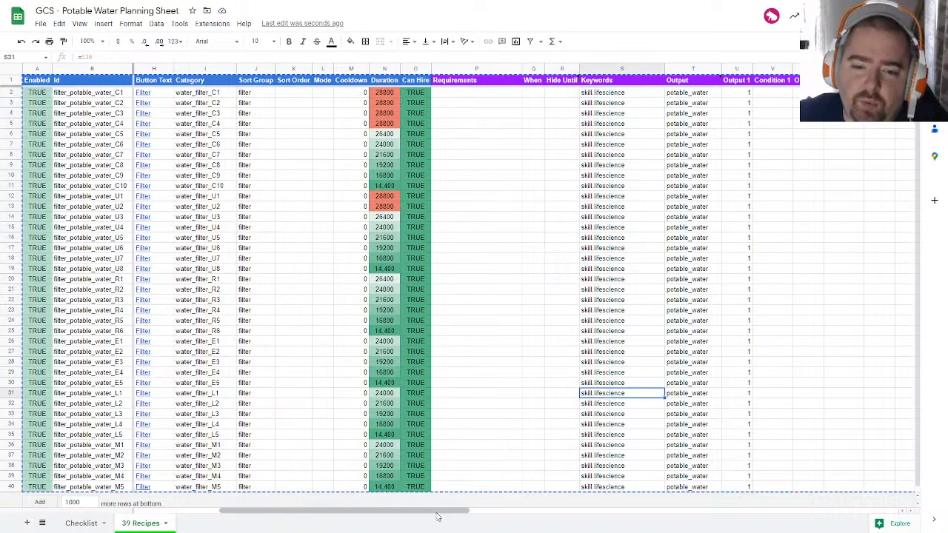
Step: Check the first recipe's Keywords entry again and inspect its Input 4 skill requirement
drag(440, 510, 504, 511)
click(416, 94)
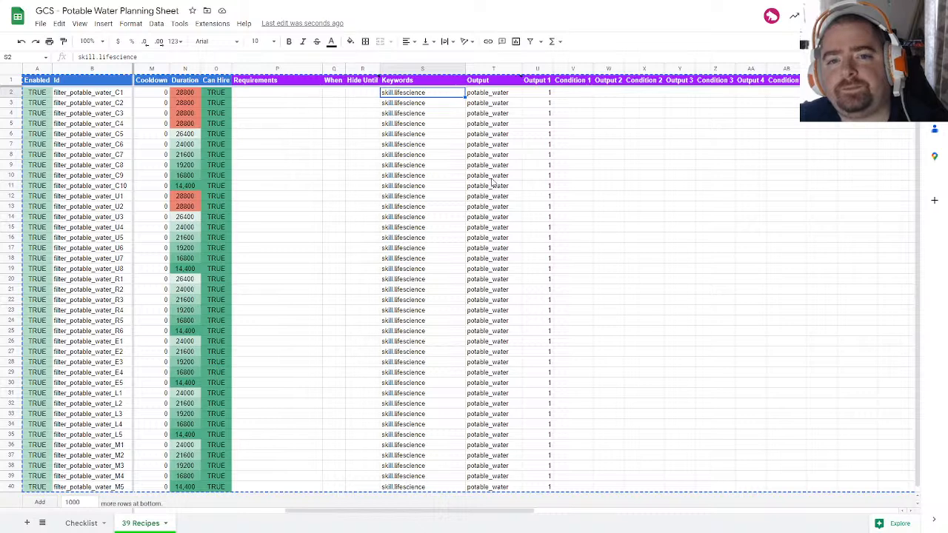
drag(427, 510, 665, 496)
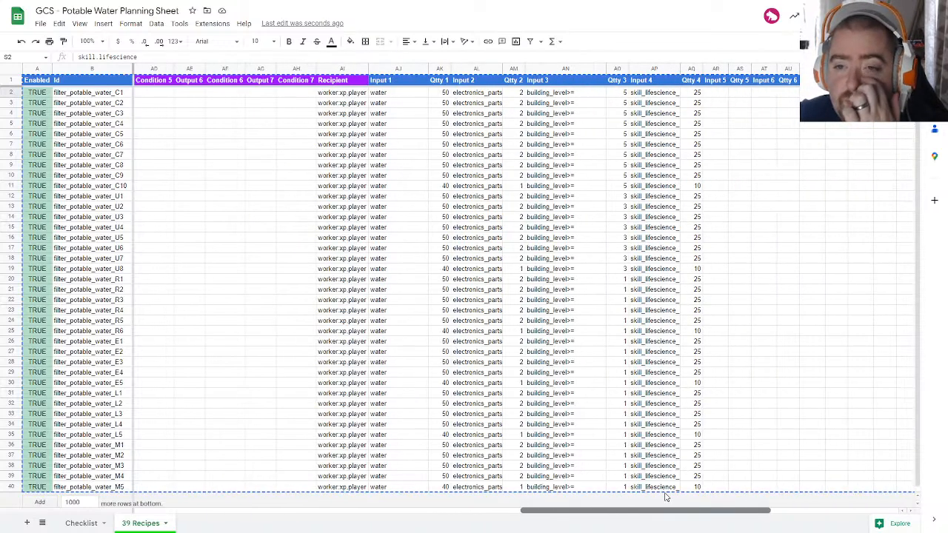
click(645, 95)
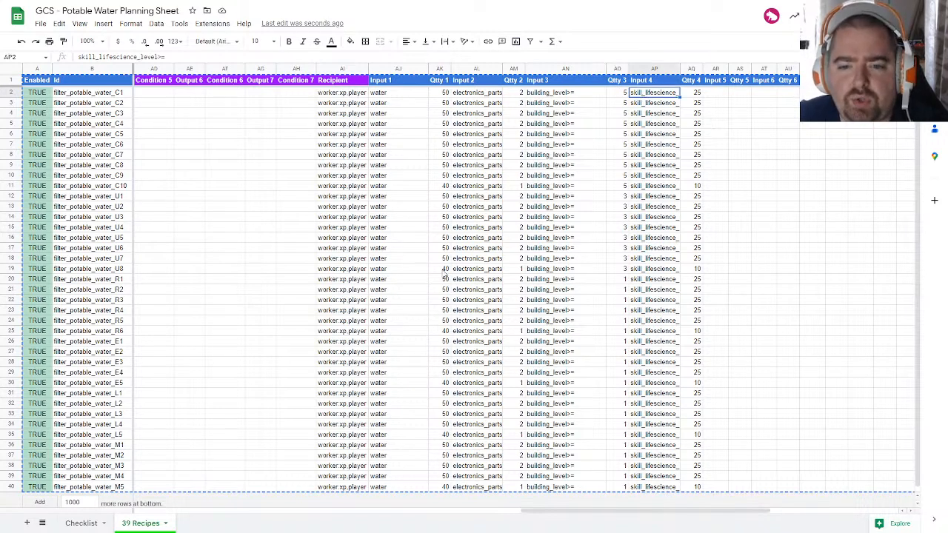
click(260, 239)
Step: Switch back to the Admin Gamedata editor
key(ctrl+Tab)
key(ctrl+Tab)
key(ctrl+Tab)
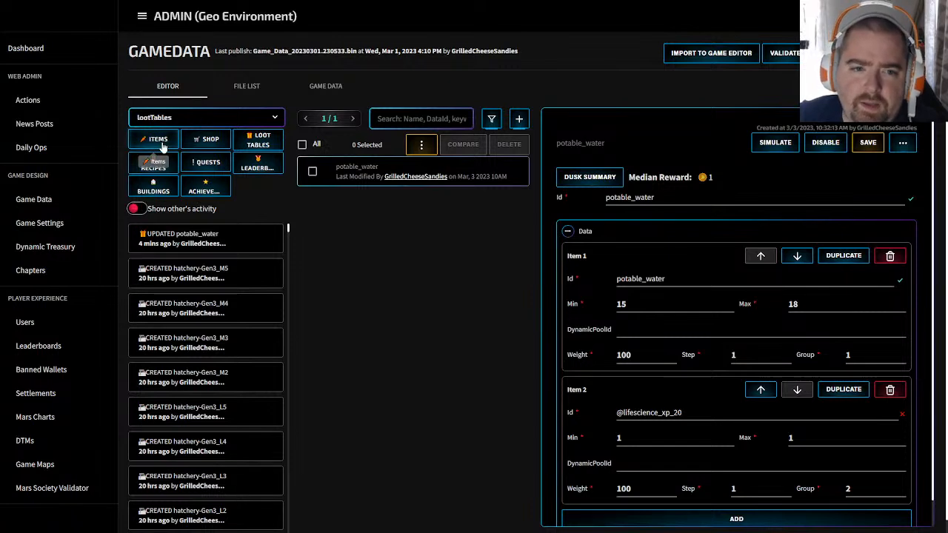
Step: Open the recipes list in the Gamedata editor
click(162, 146)
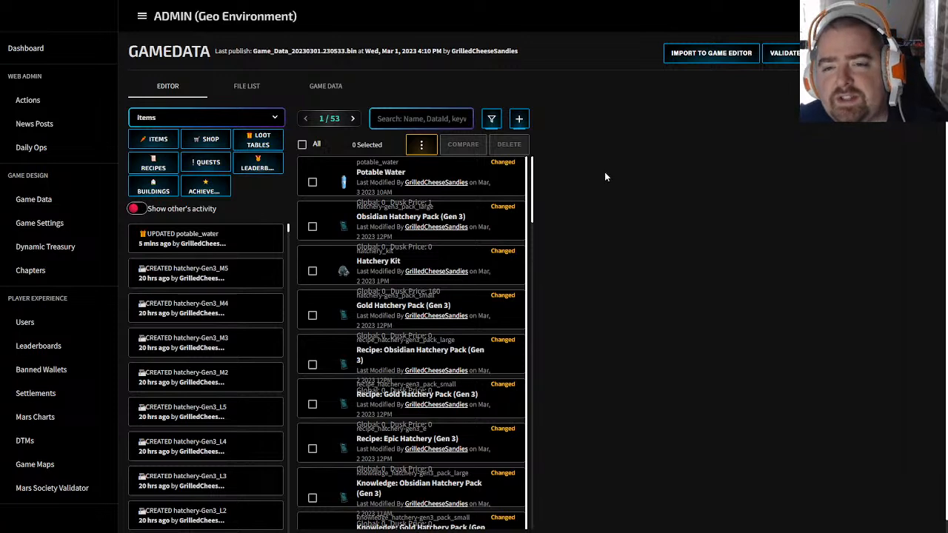
click(153, 164)
Step: Copy the full 39-recipe table from the planning sheet and try to paste it into the Gamedata recipes editor
key(alt+Tab)
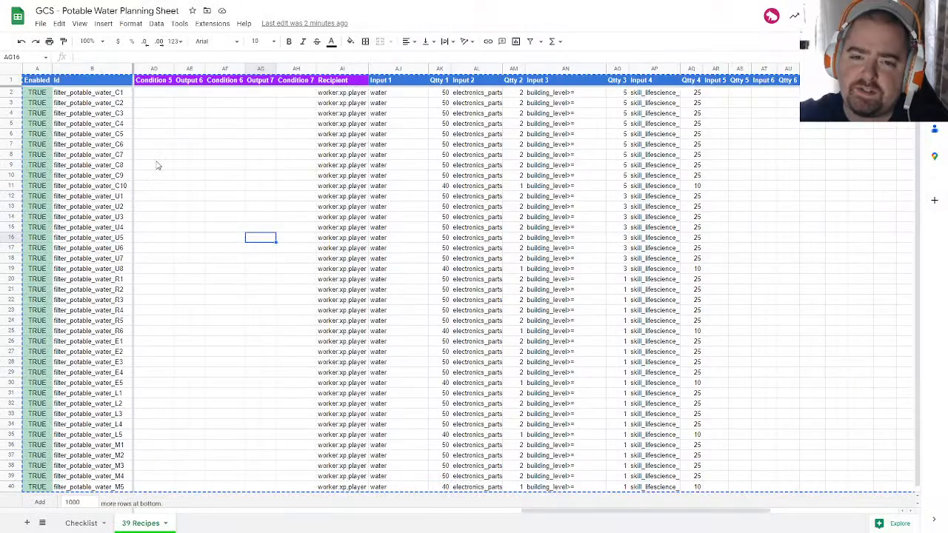
click(111, 83)
key(ctrl+a)
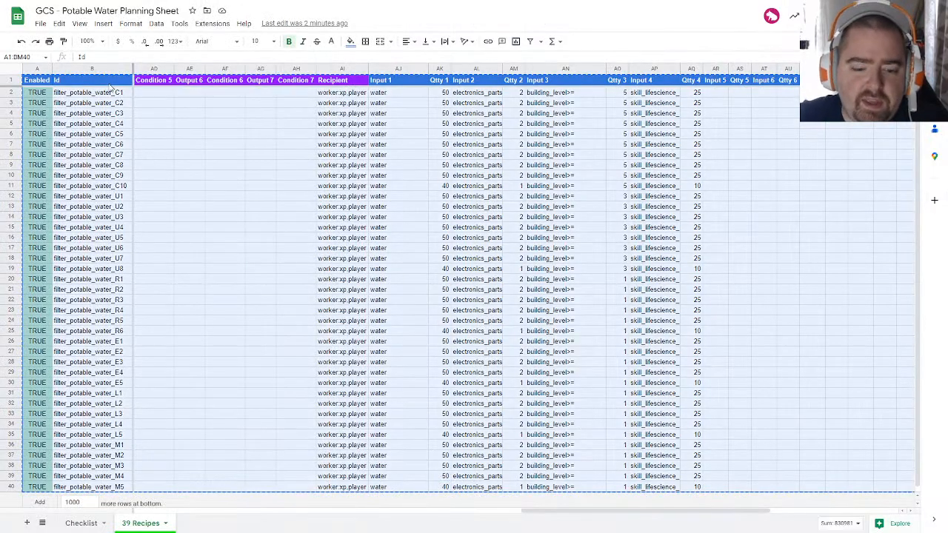
key(ctrl+Tab)
key(ctrl+Tab)
key(ctrl+Tab)
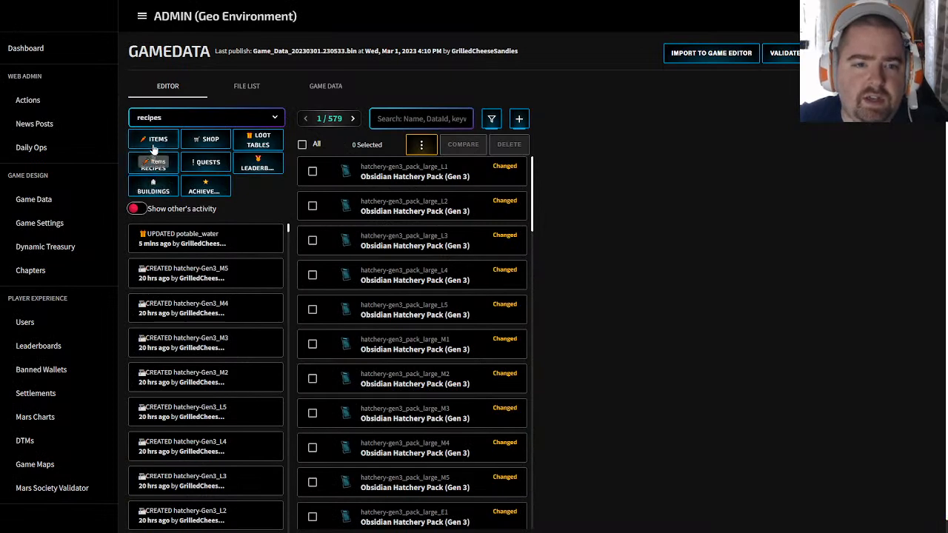
click(420, 145)
click(455, 170)
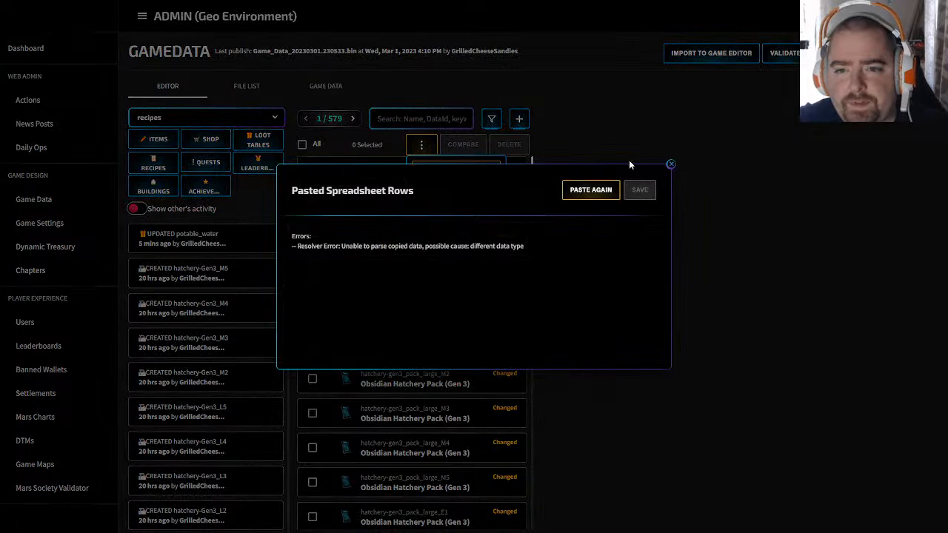
click(670, 165)
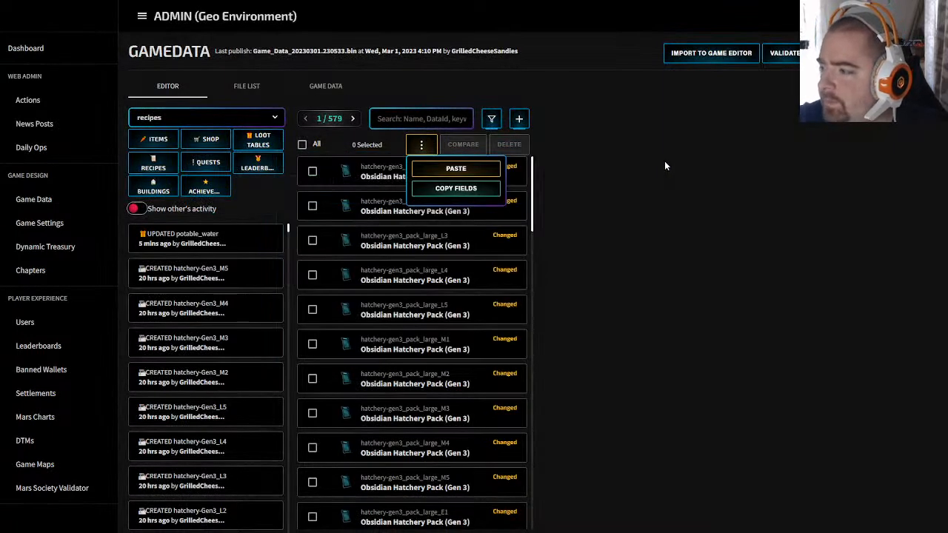
Step: Switch back to the planning sheet and clear the Output 1 values of all recipes
key(alt+Tab)
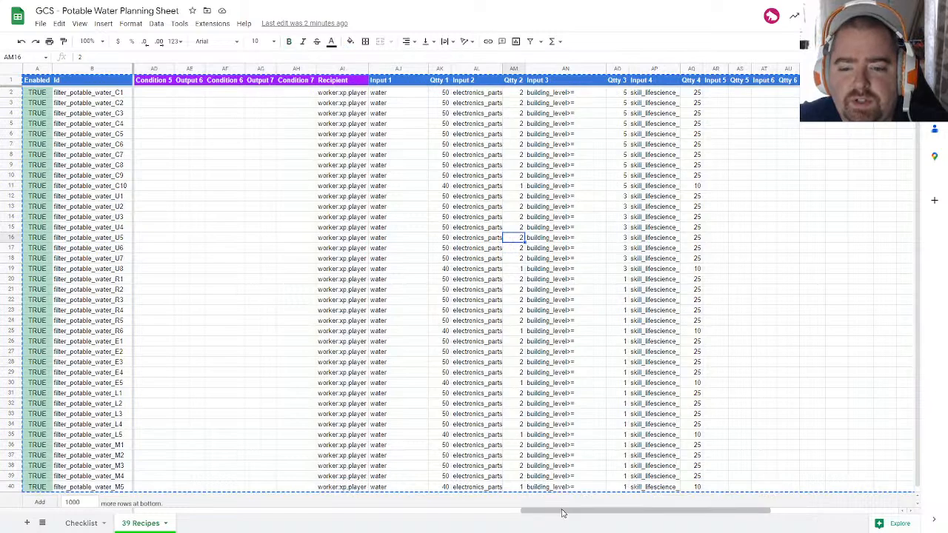
drag(562, 512, 326, 474)
click(567, 96)
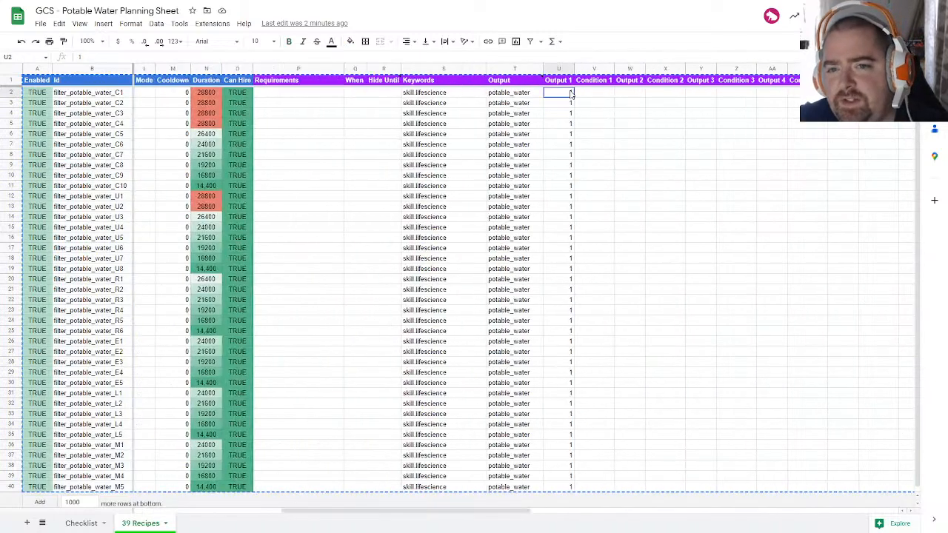
key(ctrl+shift+Down)
key(Delete)
click(586, 165)
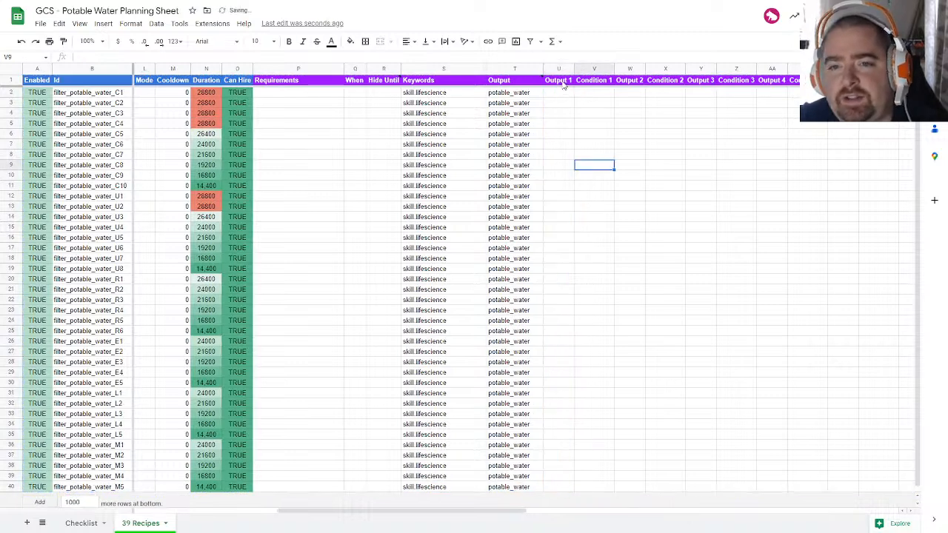
Step: Copy the entire recipe table again and try to paste it into the Admin recipes editor
key(ctrl+a)
key(ctrl+c)
click(626, 168)
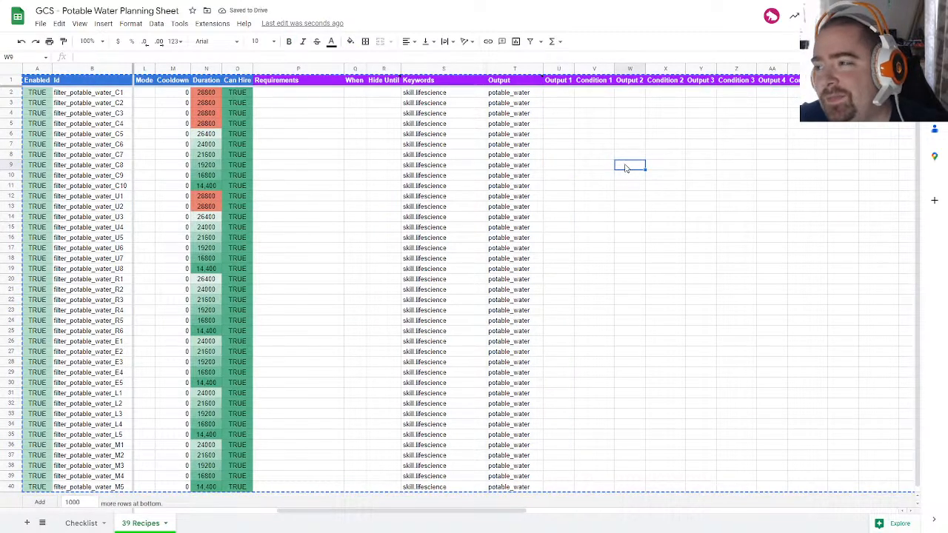
click(569, 81)
key(ctrl+a)
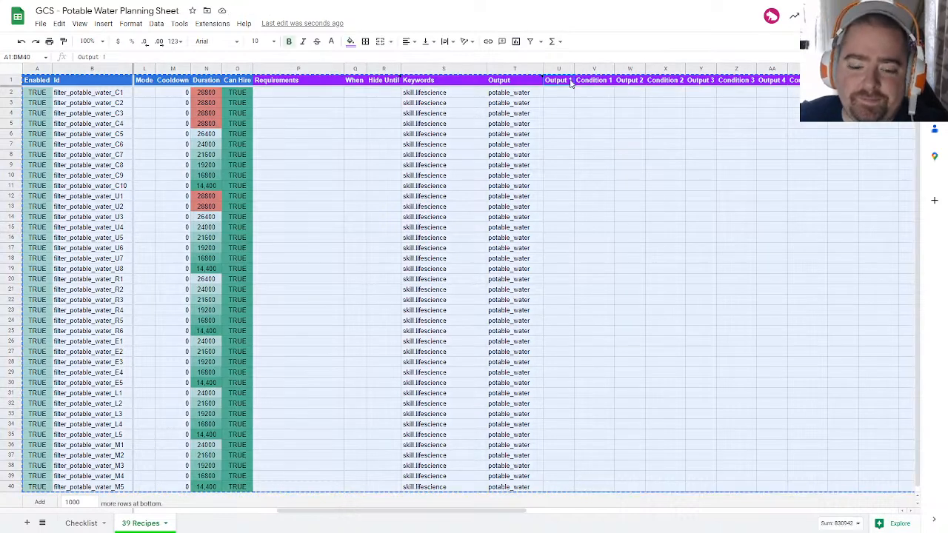
key(ctrl+Tab)
key(ctrl+Tab)
key(ctrl+Tab)
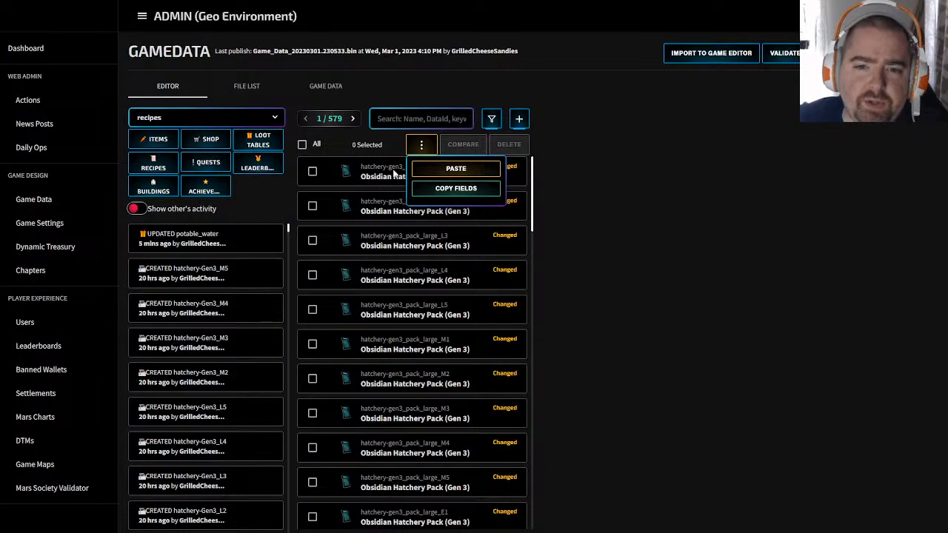
click(455, 168)
click(671, 166)
Step: Return to the planning sheet and select only the header row and the filter_potable_water_C1 row for copying
key(ctrl+Tab)
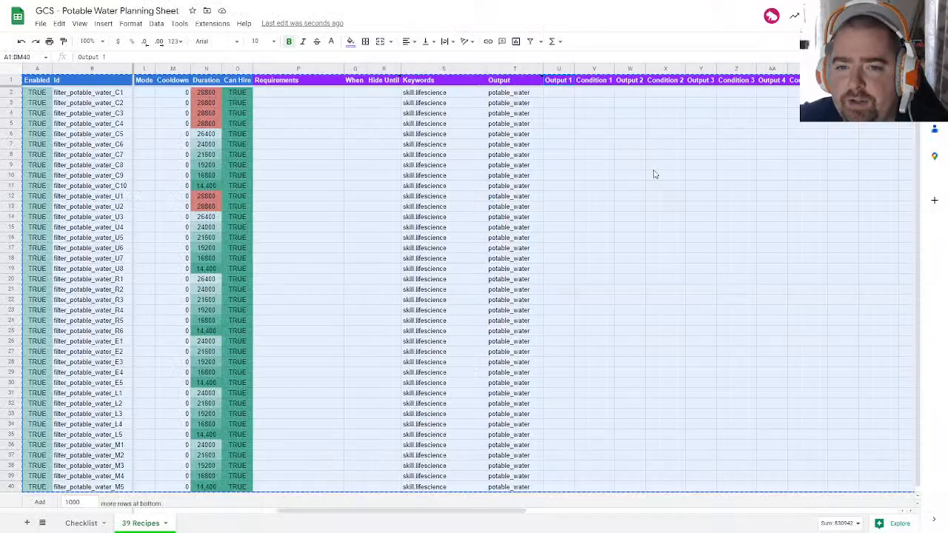
click(605, 210)
drag(413, 511, 227, 497)
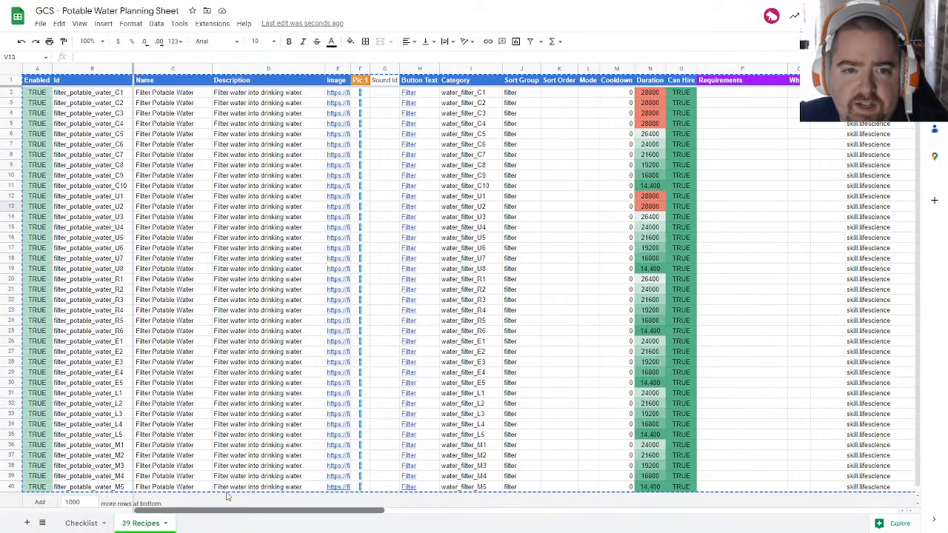
click(256, 124)
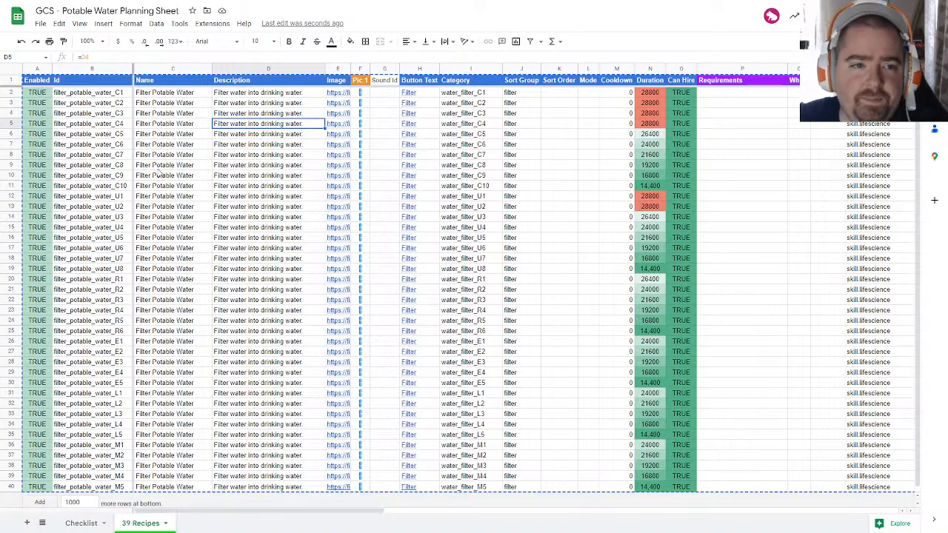
click(11, 80)
drag(13, 82, 14, 91)
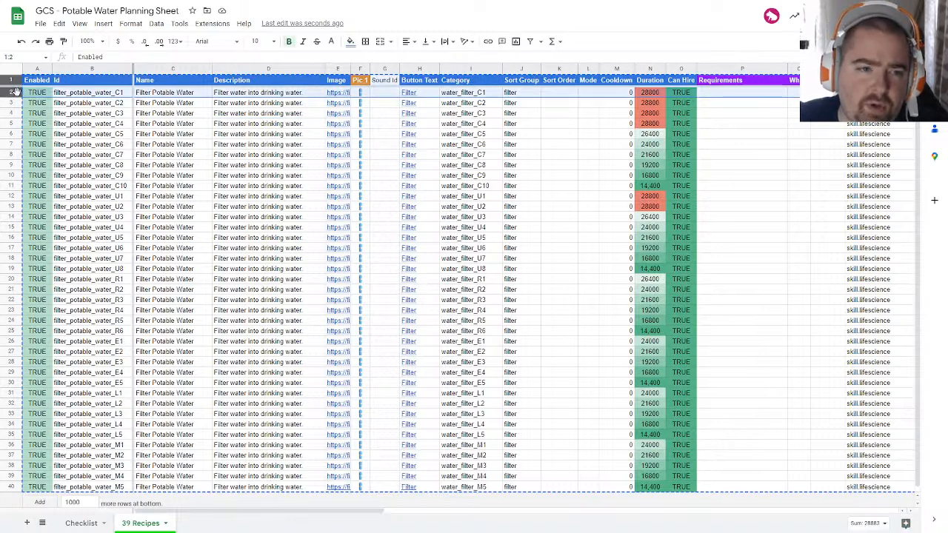
Step: Try to paste the copied two rows into the Admin recipes editor and read the reported error
click(241, 2)
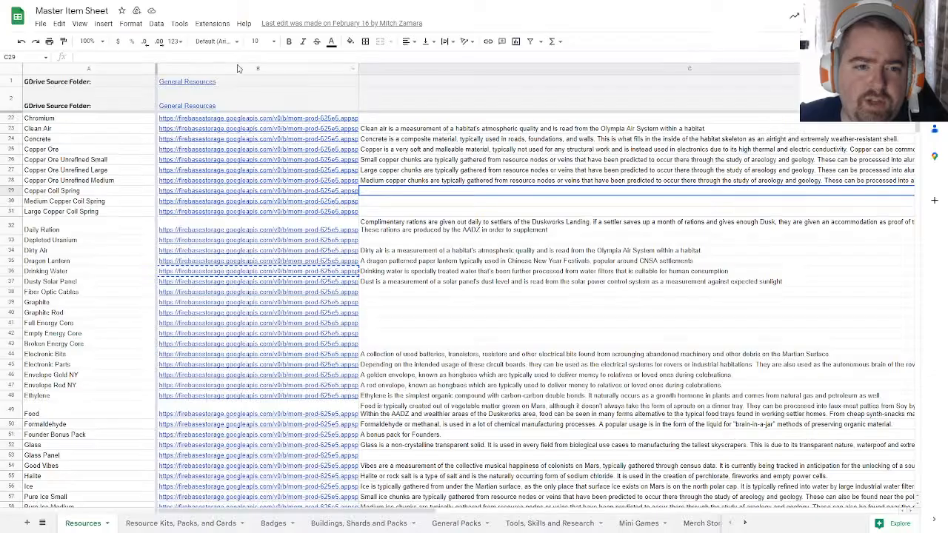
key(ctrl+Tab)
key(ctrl+Tab)
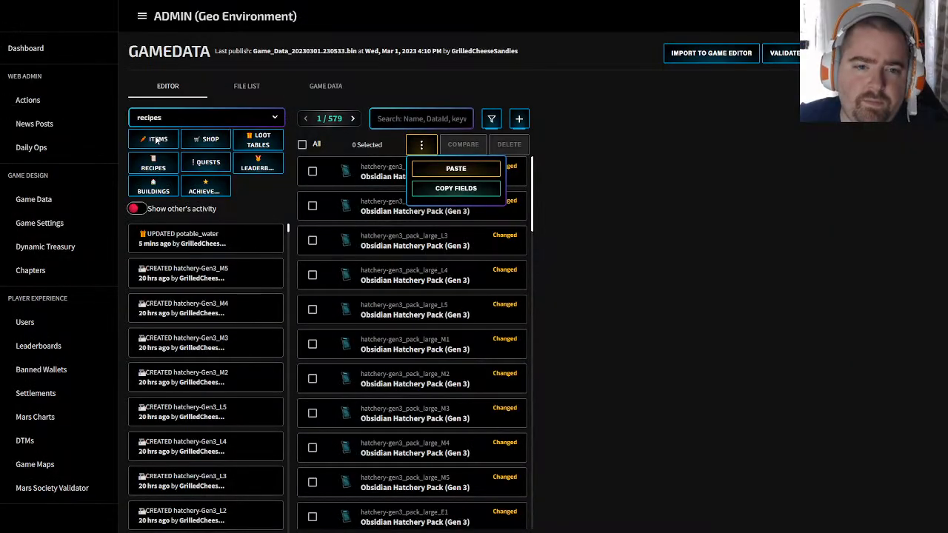
click(434, 168)
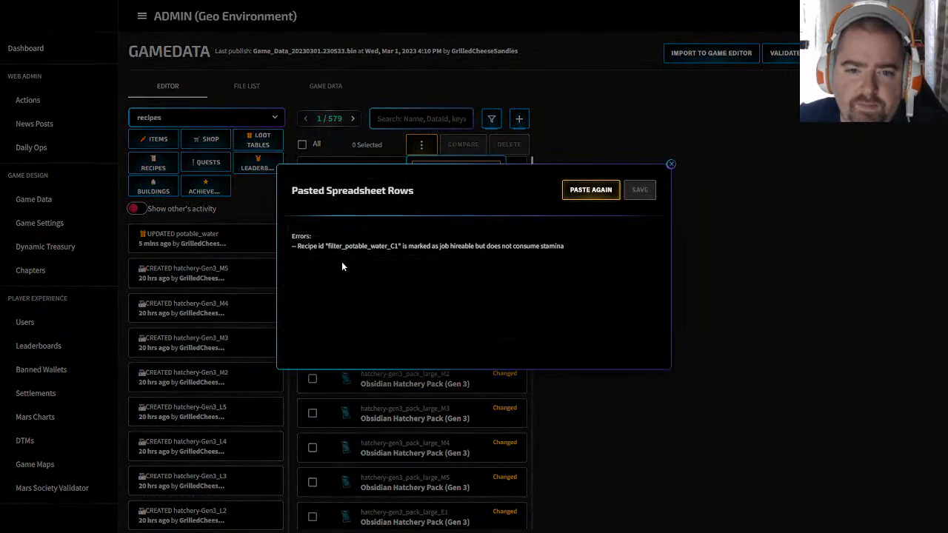
drag(447, 257, 492, 256)
click(497, 251)
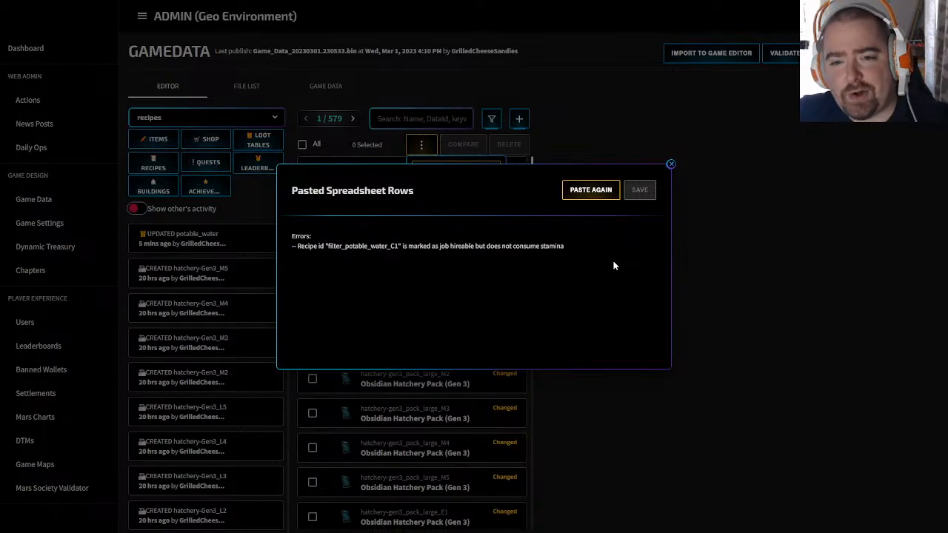
drag(579, 249, 318, 250)
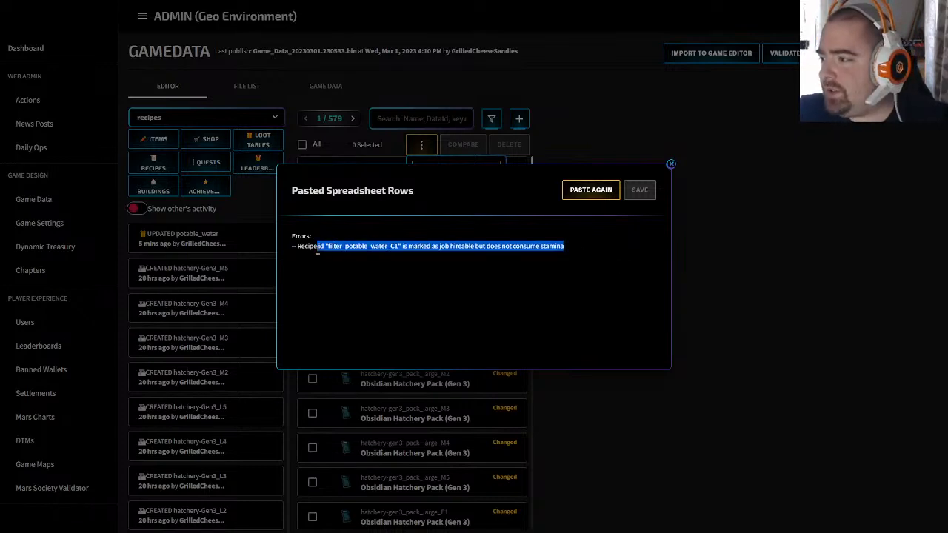
Step: In the planning sheet, shift all recipes' four inputs and quantities to Input 3 through Input 6, emptying Input 1 and Input 2
key(ctrl+Tab)
click(538, 190)
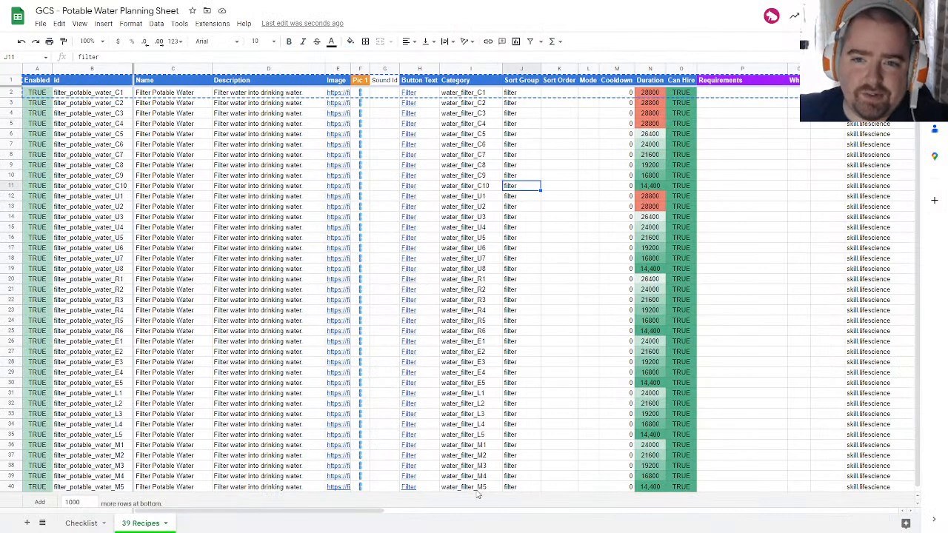
mouse_move(335, 511)
mouse_down()
mouse_move(830, 513)
mouse_move(333, 500)
mouse_up()
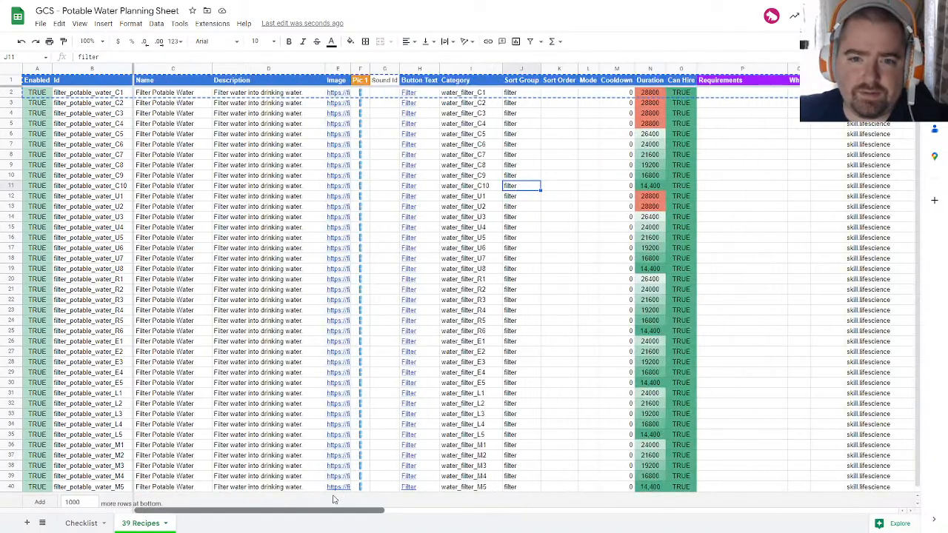
click(658, 189)
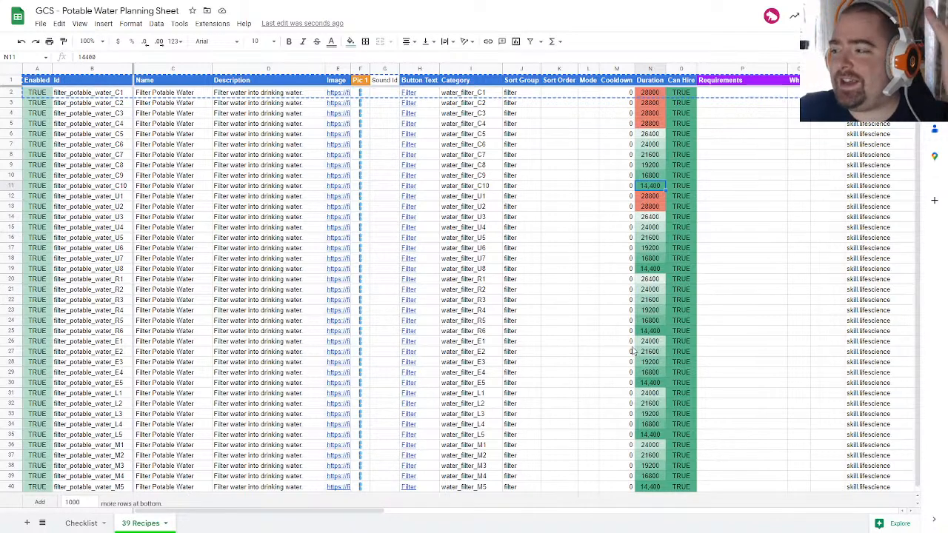
drag(385, 511, 780, 495)
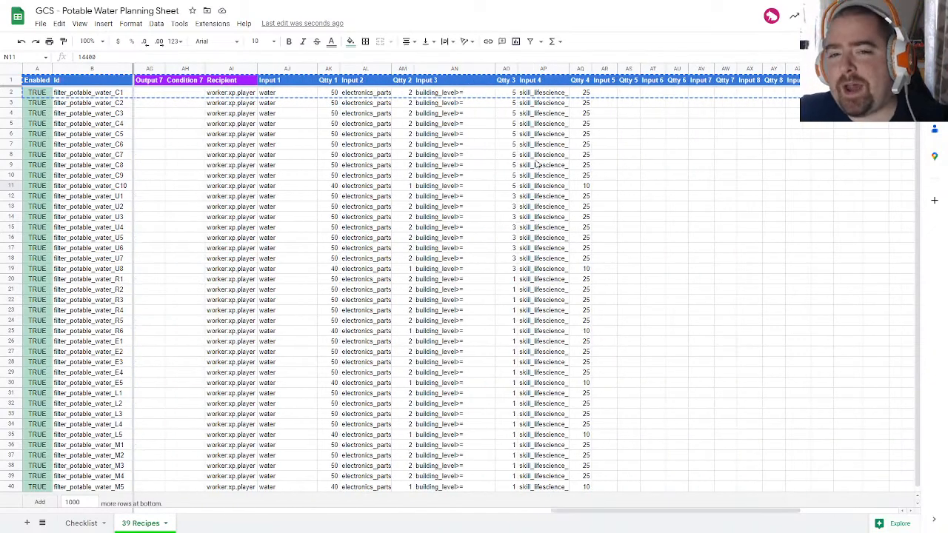
drag(278, 94, 583, 480)
key(ctrl+c)
scroll(588, 311, up, 1)
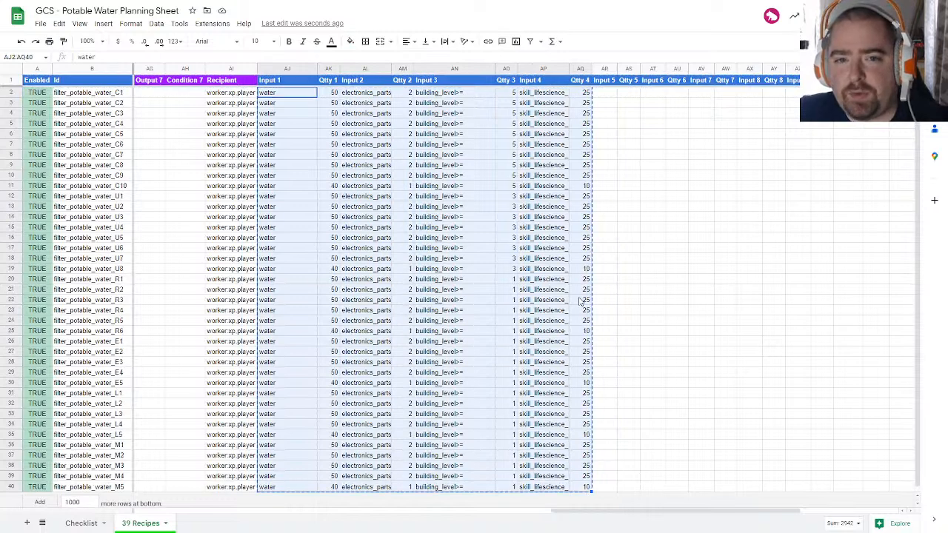
click(446, 97)
key(ctrl+v)
drag(305, 96, 408, 488)
key(Delete)
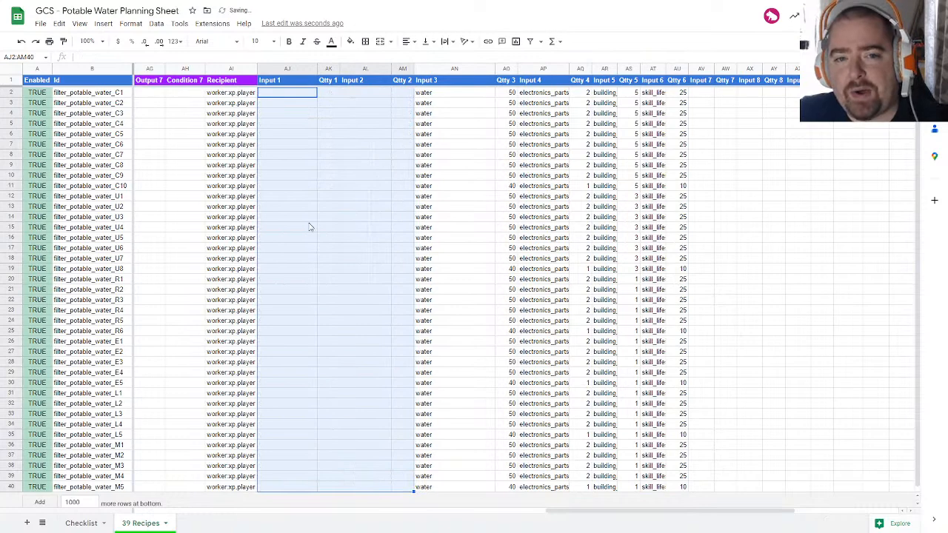
Step: Enter energy as Input 2 of the first recipe, filter_potable_water_C1
click(302, 94)
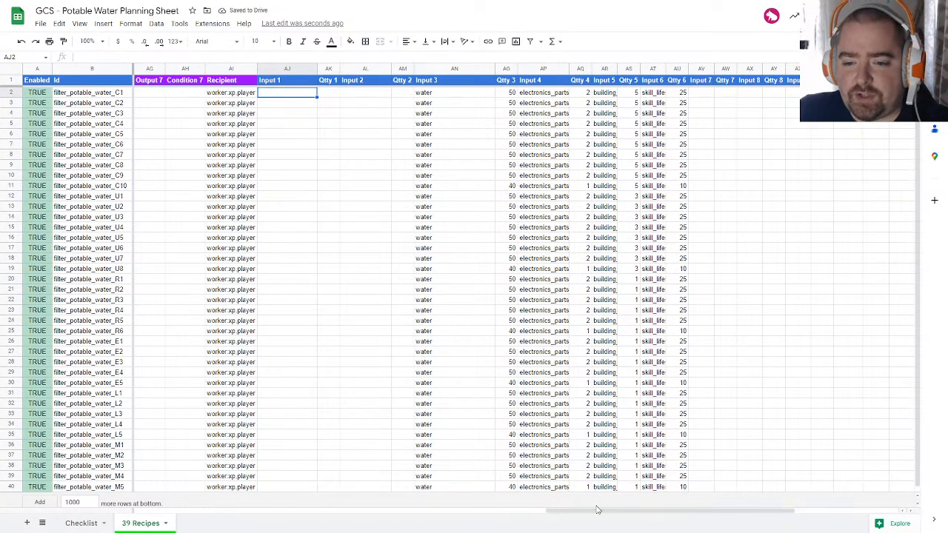
drag(597, 510, 328, 503)
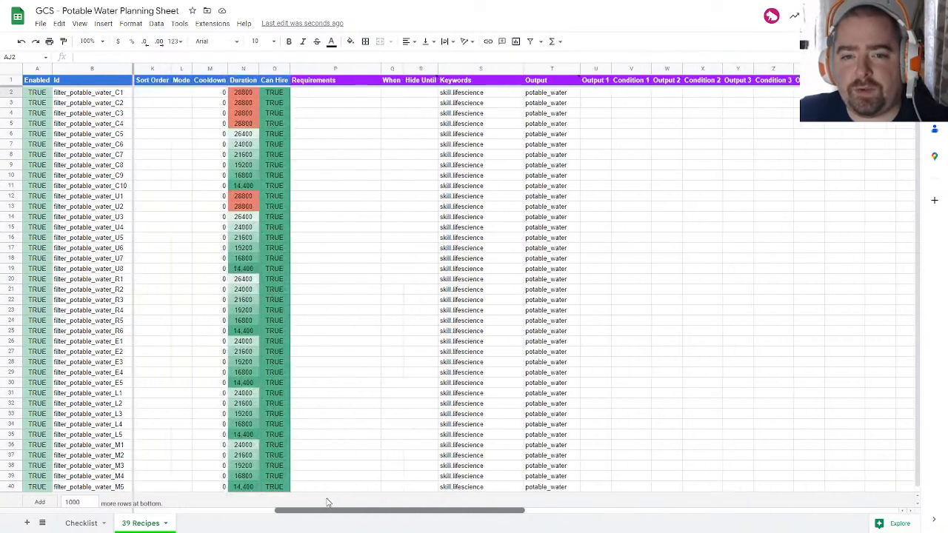
drag(241, 95, 261, 287)
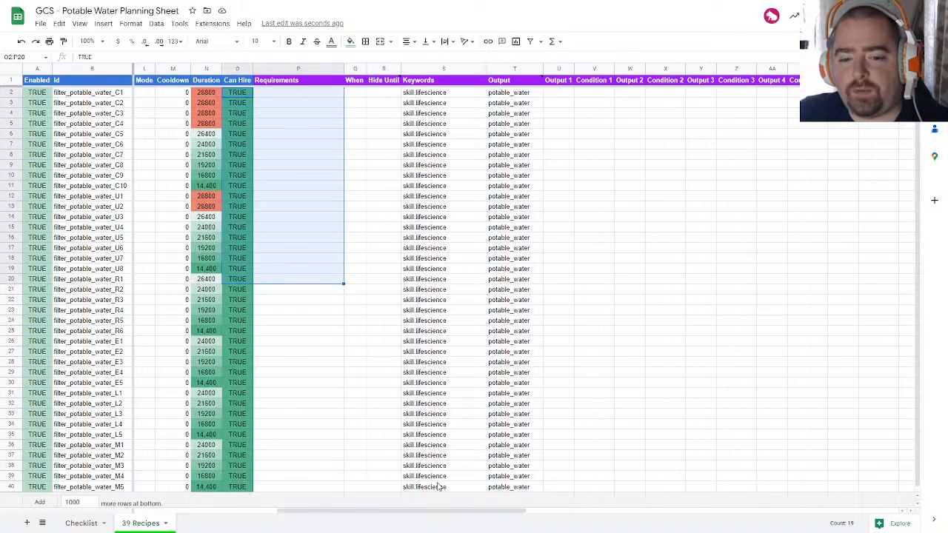
drag(434, 510, 687, 510)
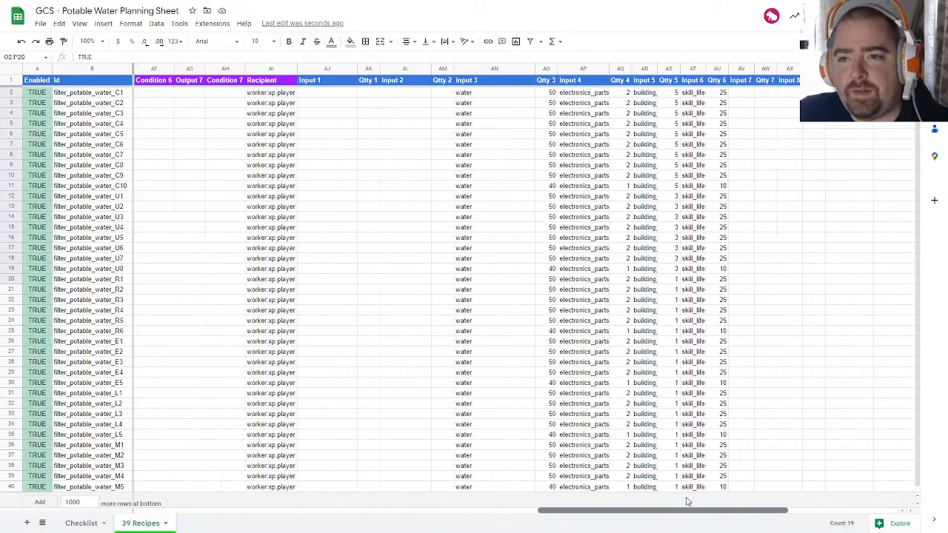
click(334, 94)
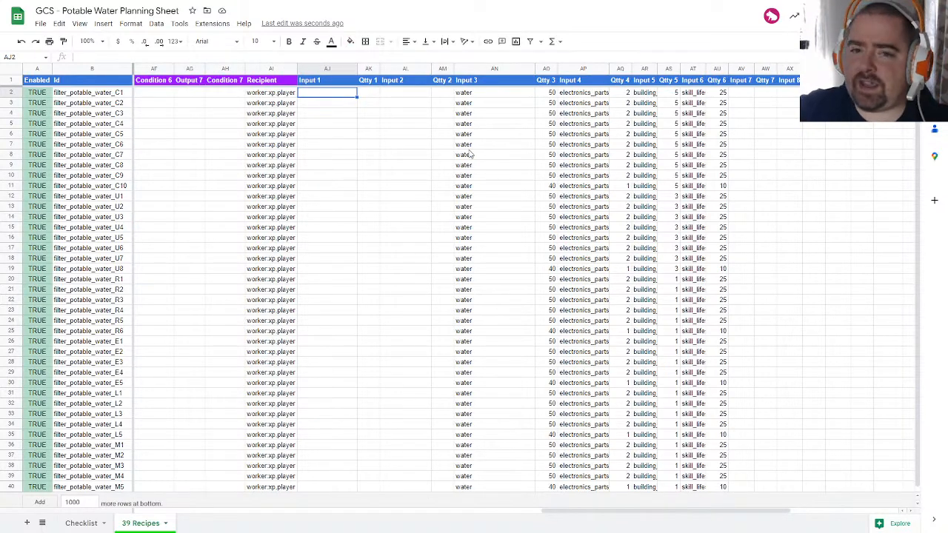
key(Right)
key(Right)
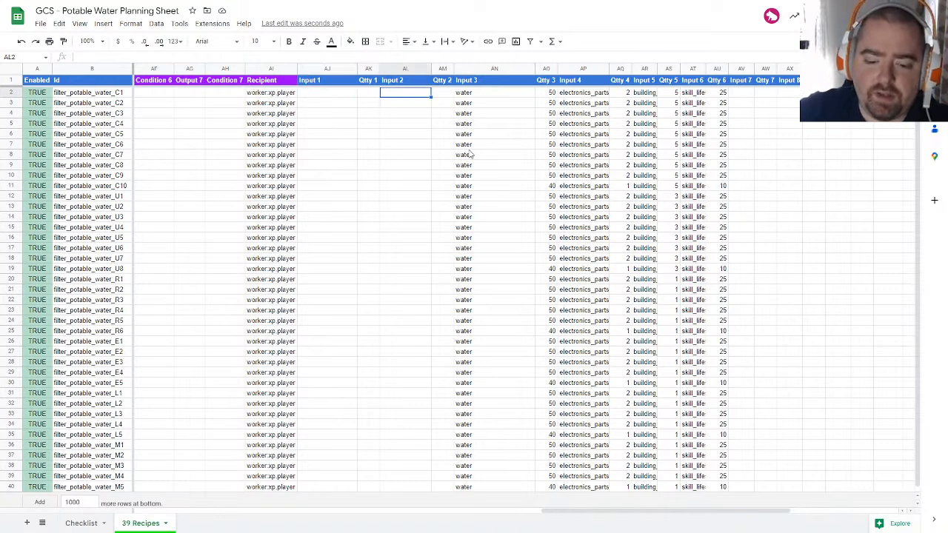
text(ENERGY)
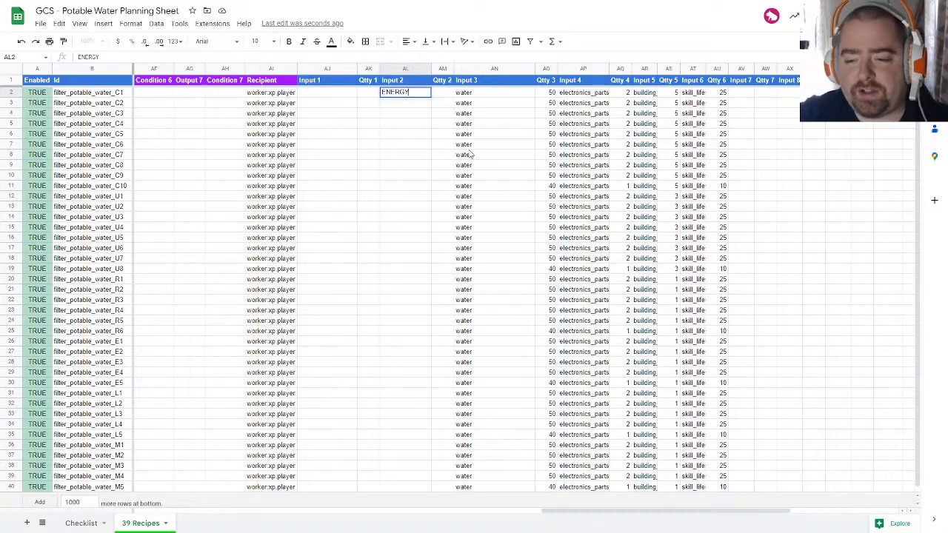
text(nergy)
key(Return)
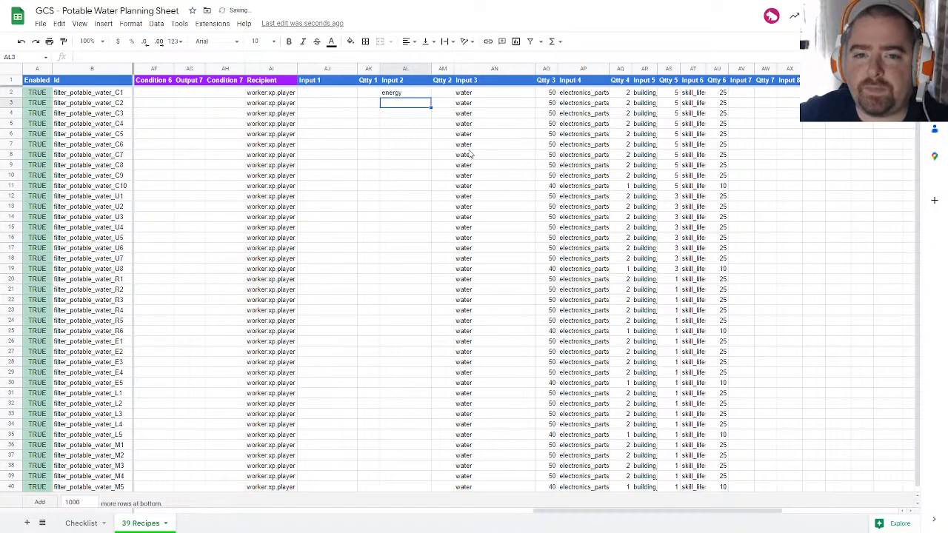
Step: Set Qtty 2 of the first recipe to 1 and copy its energy input and quantity down to all other recipes
click(435, 92)
text(5)
key(Delete)
text(1)
click(411, 126)
drag(412, 94, 444, 96)
key(ctrl+c)
drag(417, 104, 416, 497)
key(ctrl+v)
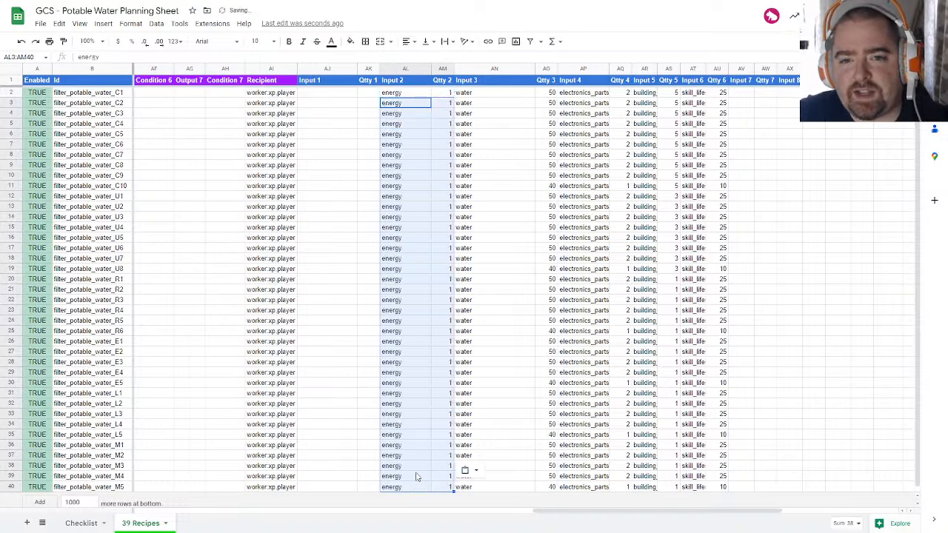
Step: Enter power_storage as Input 1 of the first recipe and copy it down to all other recipes
click(321, 94)
text(pwoer)
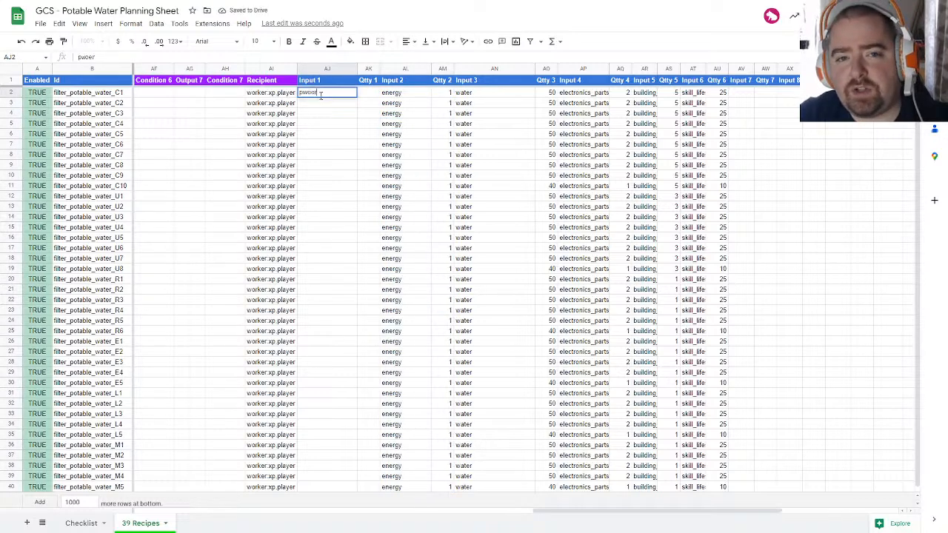
text(_storage)
key(Return)
click(316, 94)
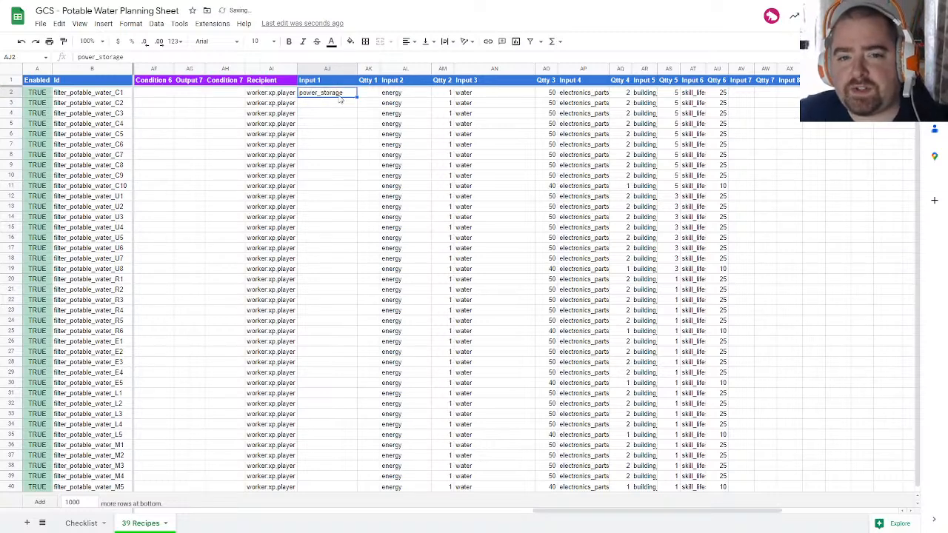
key(ctrl+c)
drag(323, 103, 313, 497)
key(ctrl+v)
Step: Set Qtty 1 of the first recipe to 20 and copy it down to all other recipes
click(368, 92)
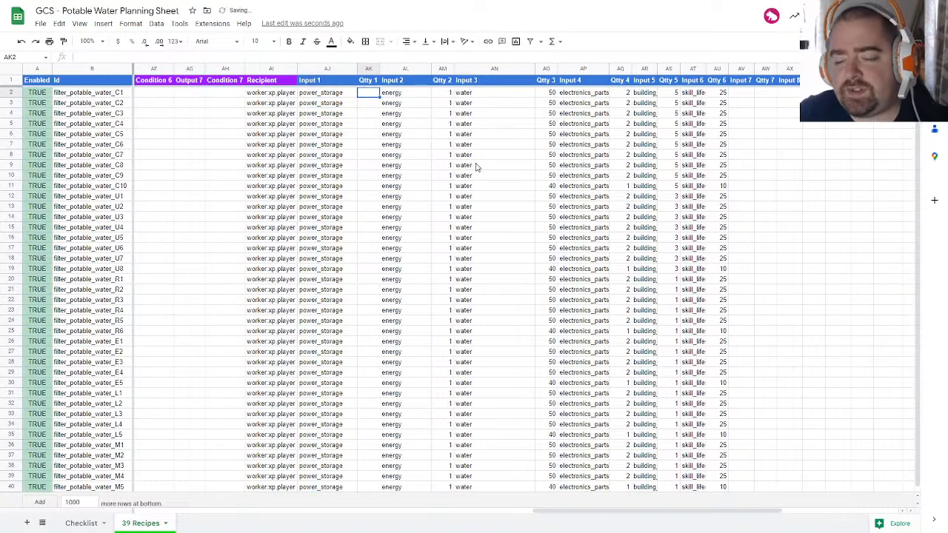
text(20)
key(Return)
click(368, 94)
key(ctrl+c)
drag(368, 103, 375, 490)
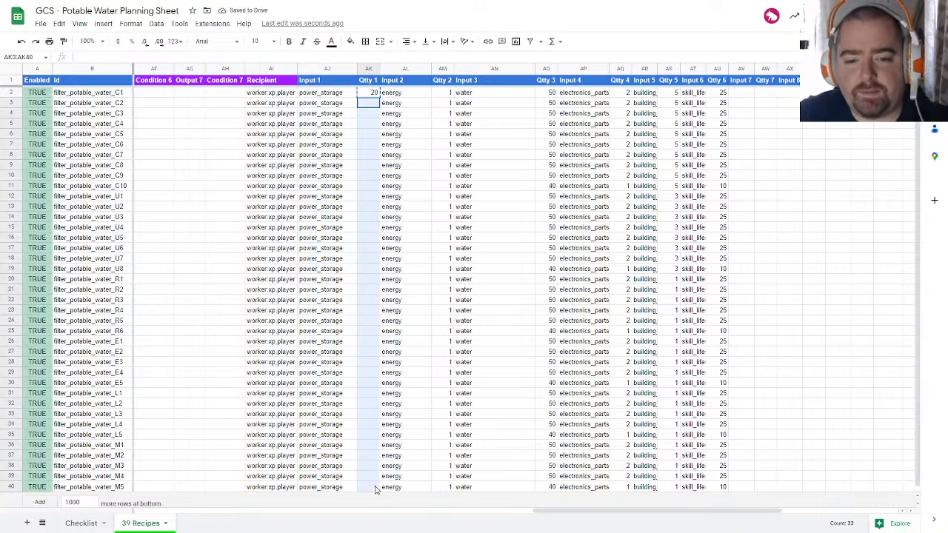
key(ctrl+v)
click(589, 218)
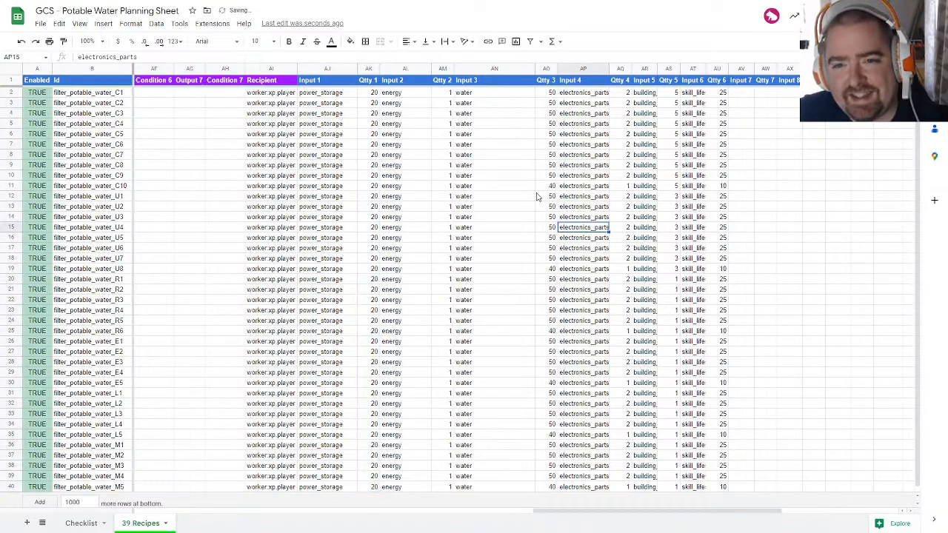
Step: Copy the entire recipe sheet and try to paste it into the Admin Gamedata recipes editor
click(343, 84)
key(ctrl+a)
key(ctrl+c)
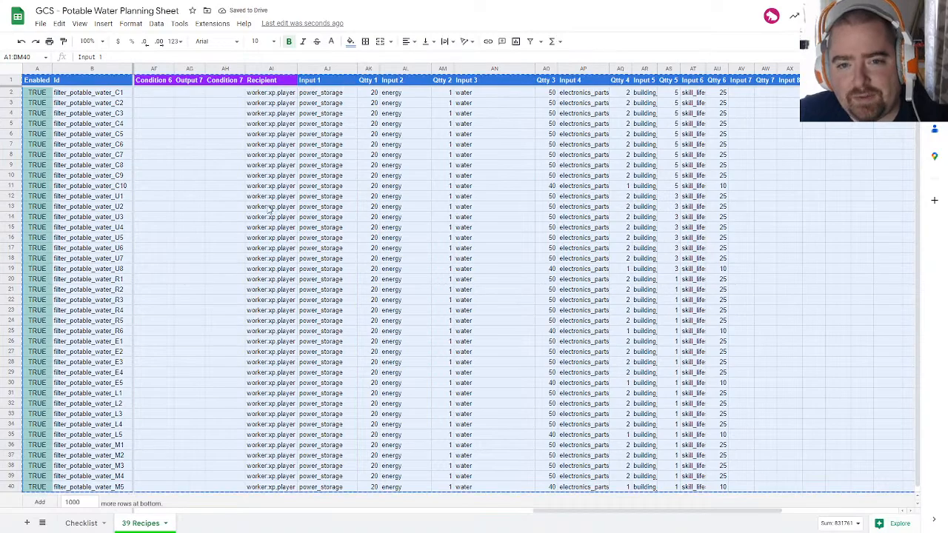
key(ctrl+Tab)
key(ctrl+Tab)
key(ctrl+Tab)
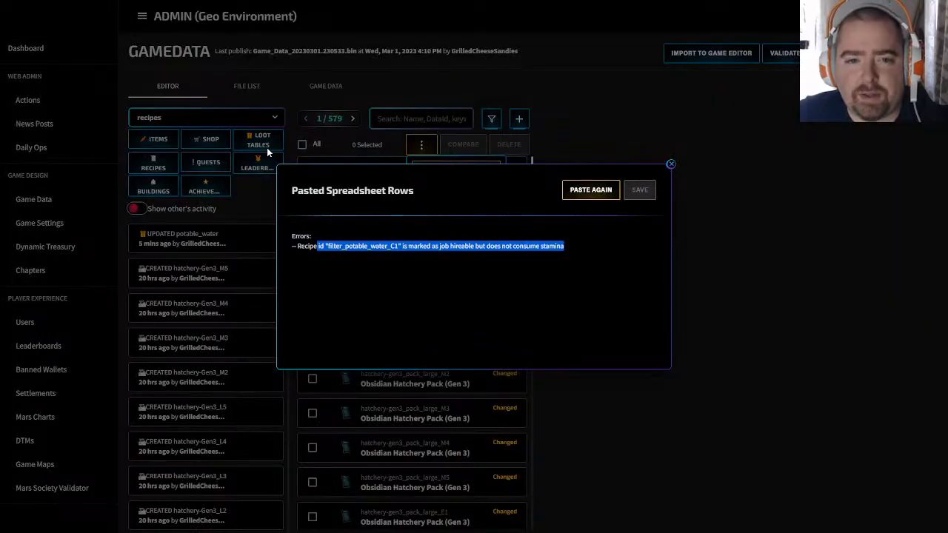
click(671, 164)
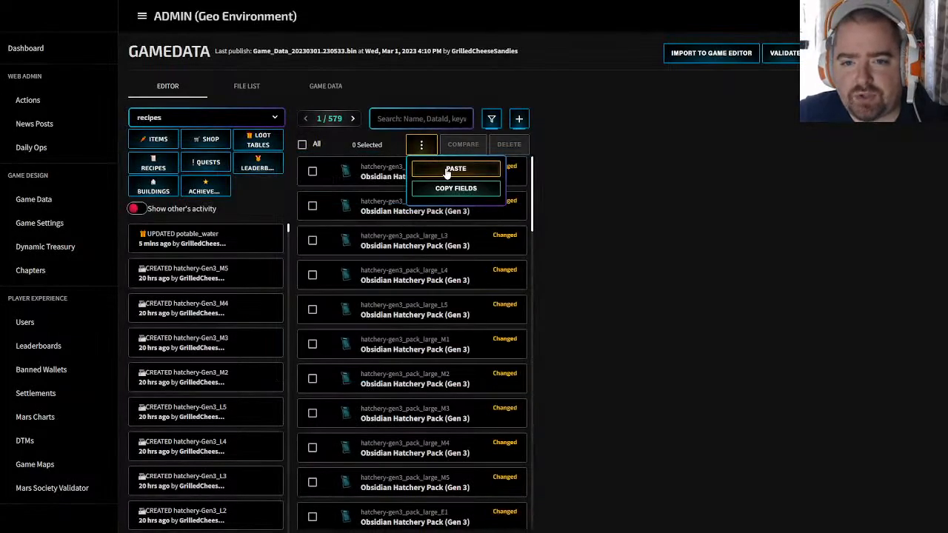
click(446, 168)
click(671, 164)
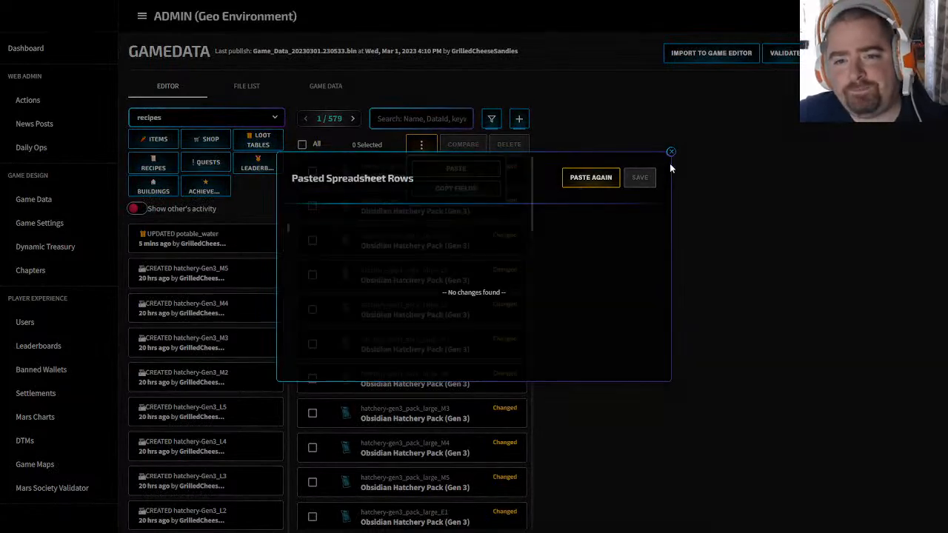
Step: Copy only the planning sheet's header row and filter_potable_water_C1 row, test-paste them into the Admin recipes editor, and close the results without saving
key(ctrl+shift+Tab)
key(ctrl+shift+Tab)
key(ctrl+shift+Tab)
click(547, 290)
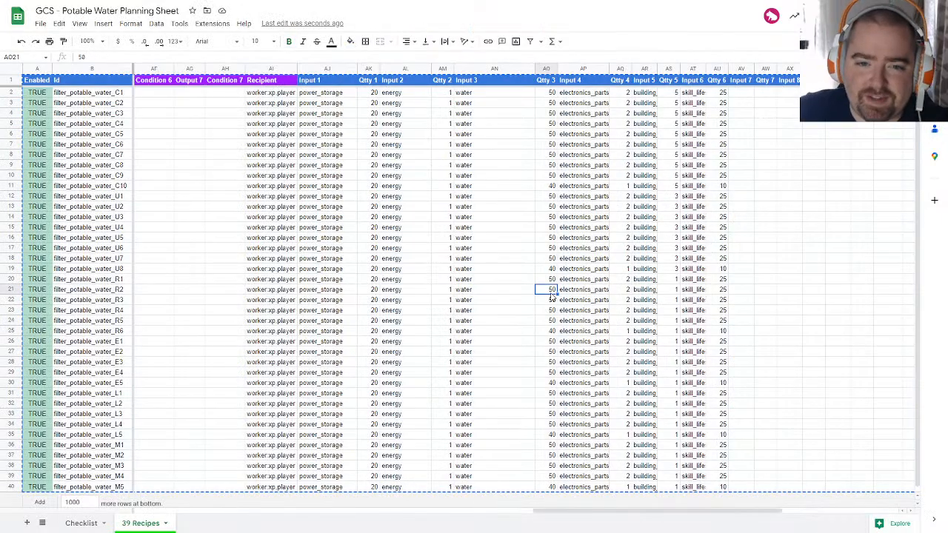
drag(11, 80, 13, 91)
key(ctrl+Tab)
key(ctrl+Tab)
key(ctrl+Tab)
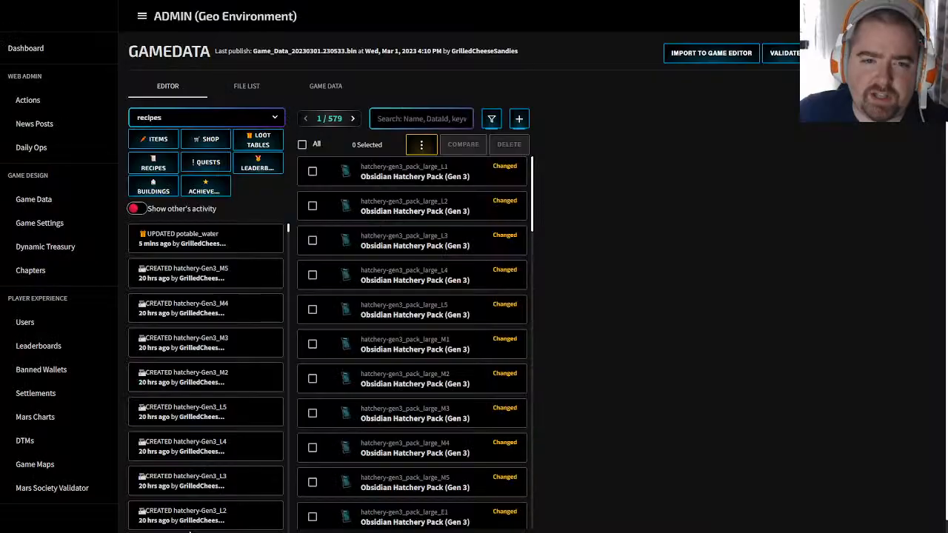
click(422, 144)
click(417, 170)
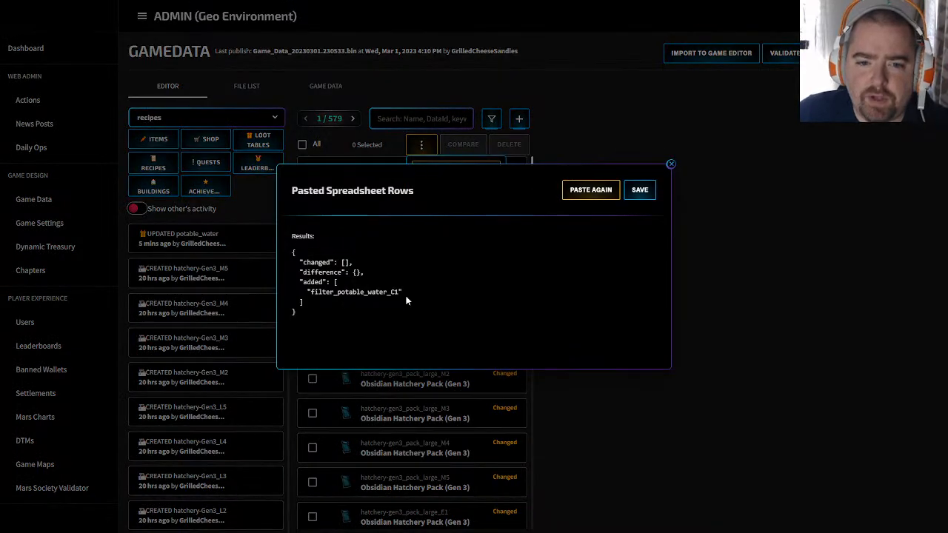
click(669, 164)
Step: Return to the planning sheet and try re-entering 14400 as the Duration of filter_potable_water_C10 to remove its thousands separator
key(ctrl+Tab)
click(511, 218)
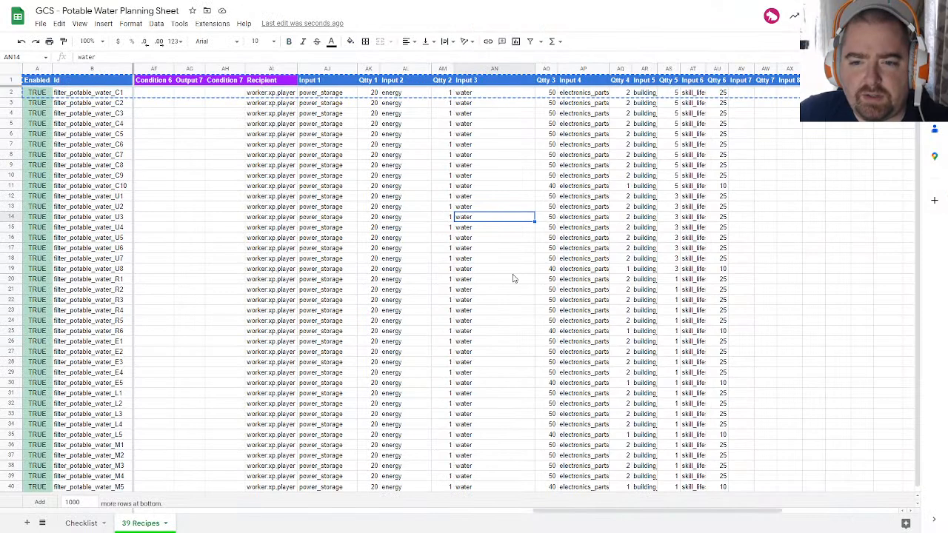
drag(587, 512, 189, 511)
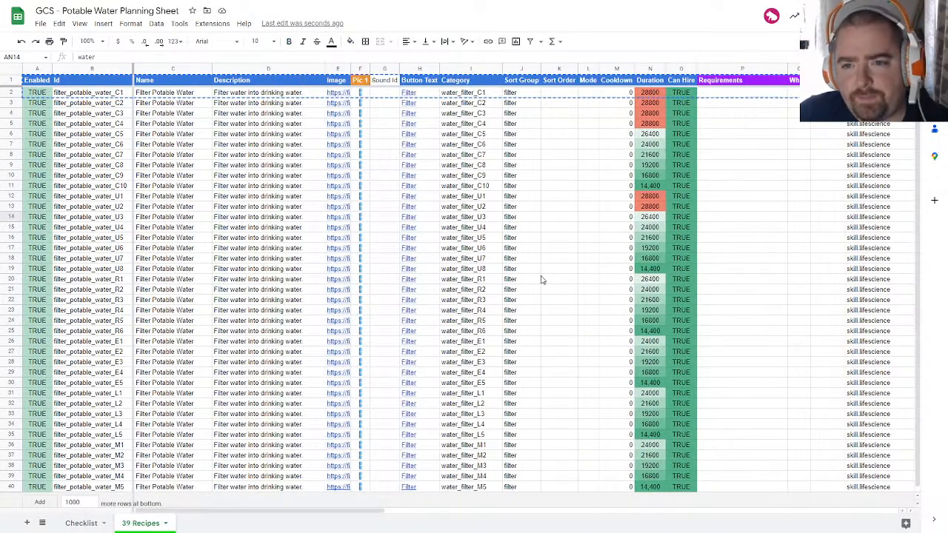
click(649, 187)
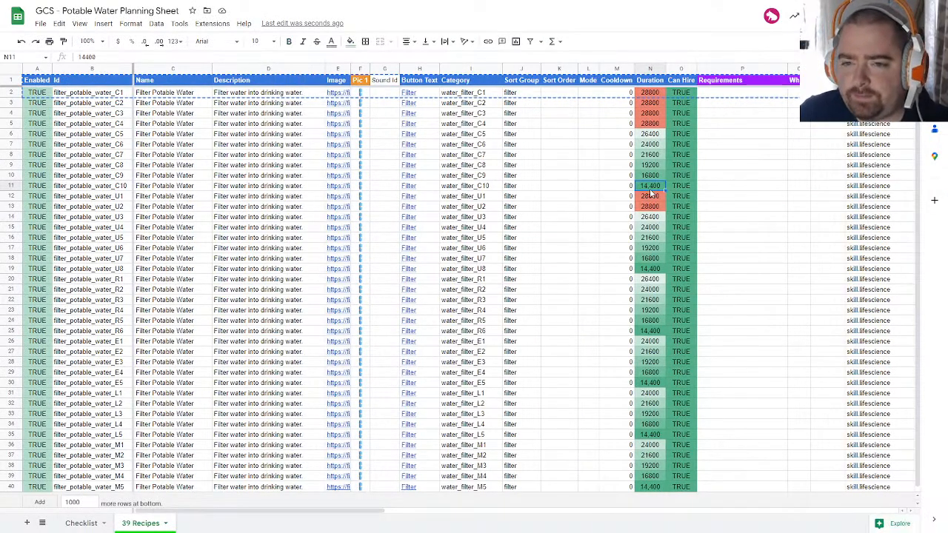
key(Delete)
text(14400)
key(Return)
key(Up)
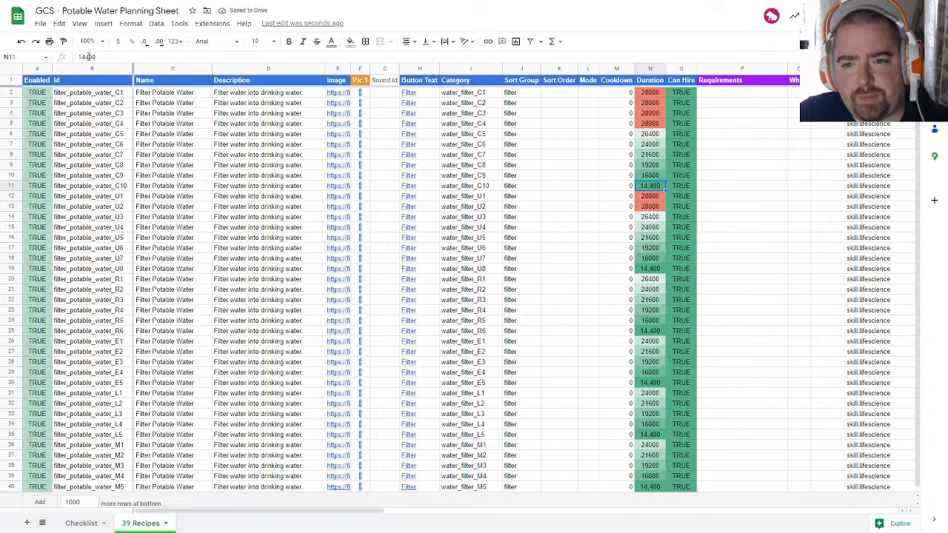
key(Return)
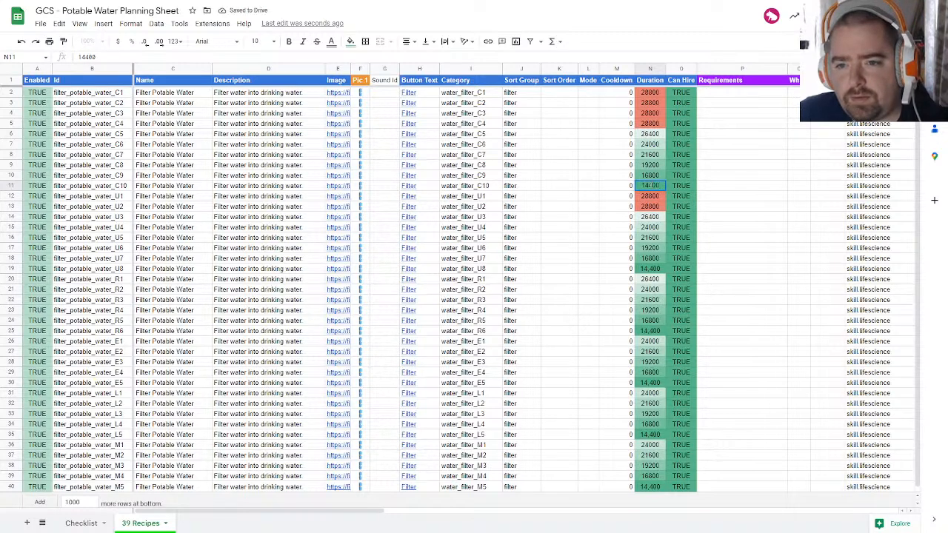
Step: Try clearing the formatting of the filter_potable_water_C10 Duration cell and recheck its value
right_click(651, 188)
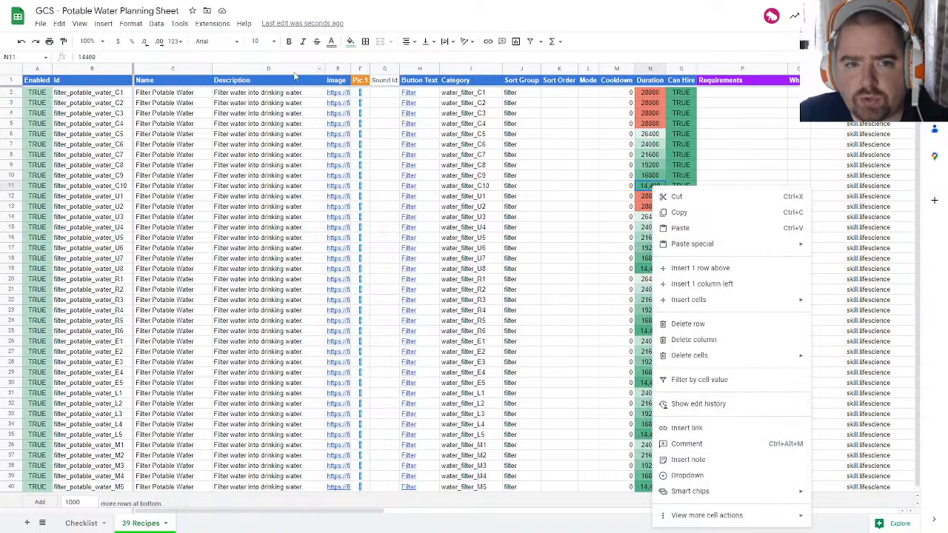
click(125, 28)
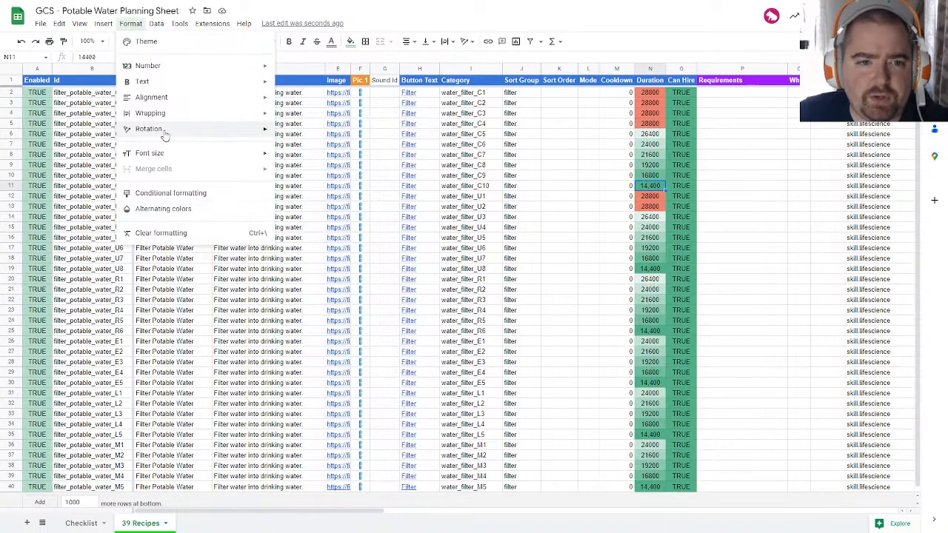
mouse_move(171, 131)
click(161, 234)
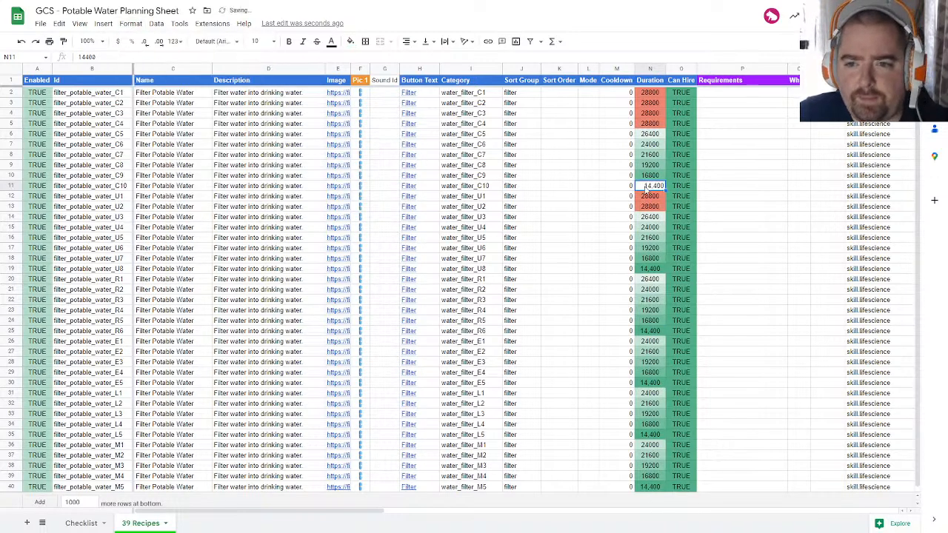
double_click(650, 186)
click(748, 187)
click(652, 186)
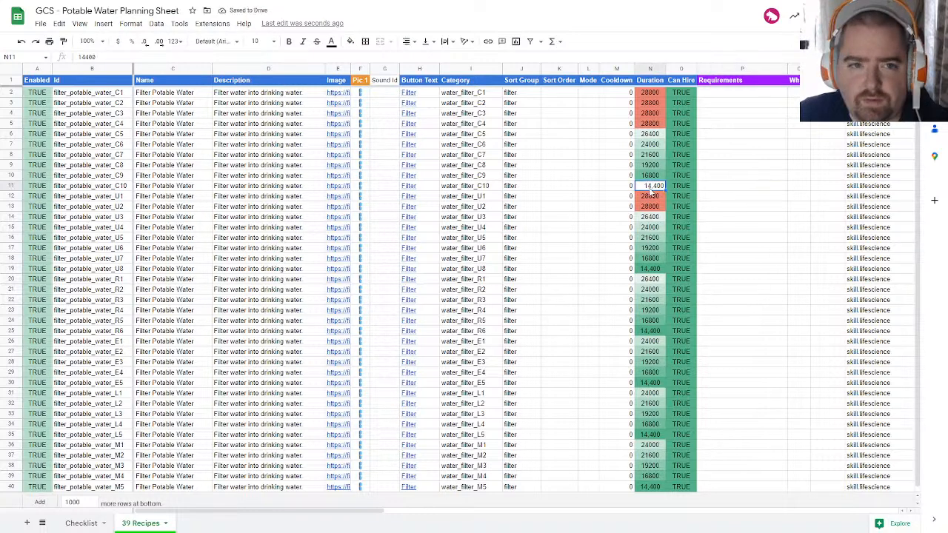
Step: Try the Number format with fewer decimal places on the filter_potable_water_C10 Duration cell and look through the other number formats
click(174, 42)
click(216, 98)
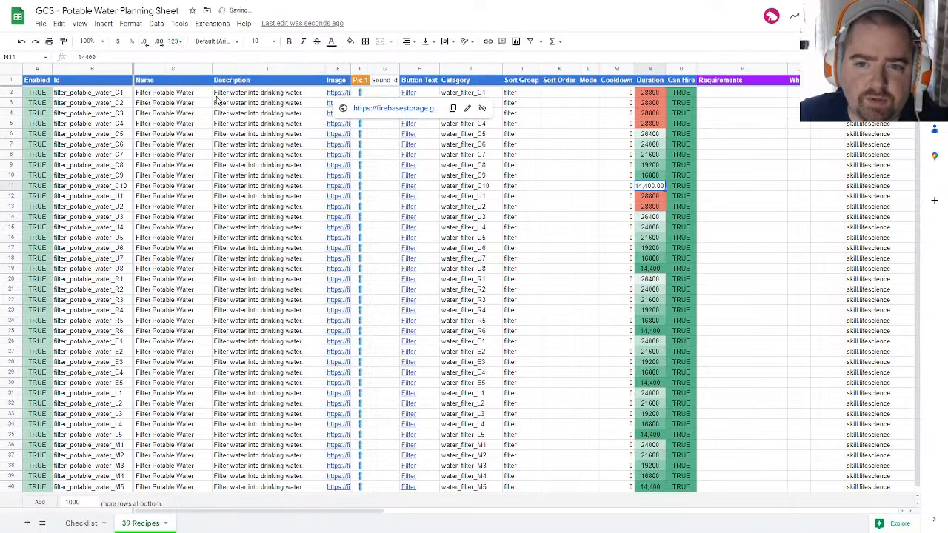
click(173, 41)
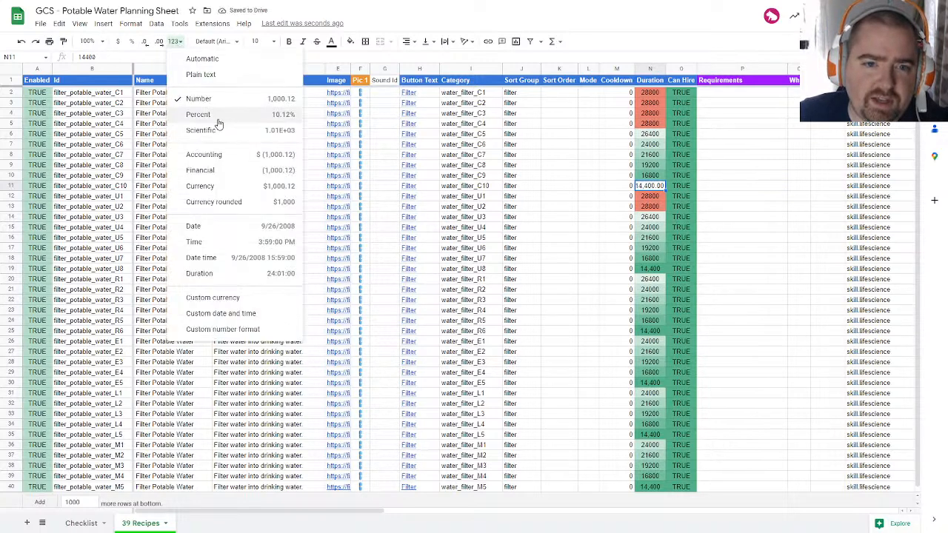
click(145, 45)
click(145, 43)
click(145, 43)
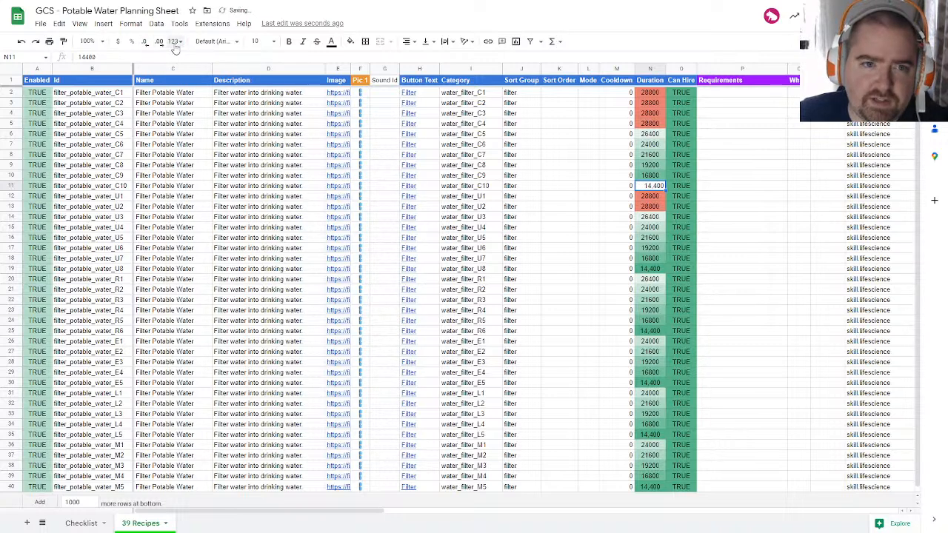
click(175, 42)
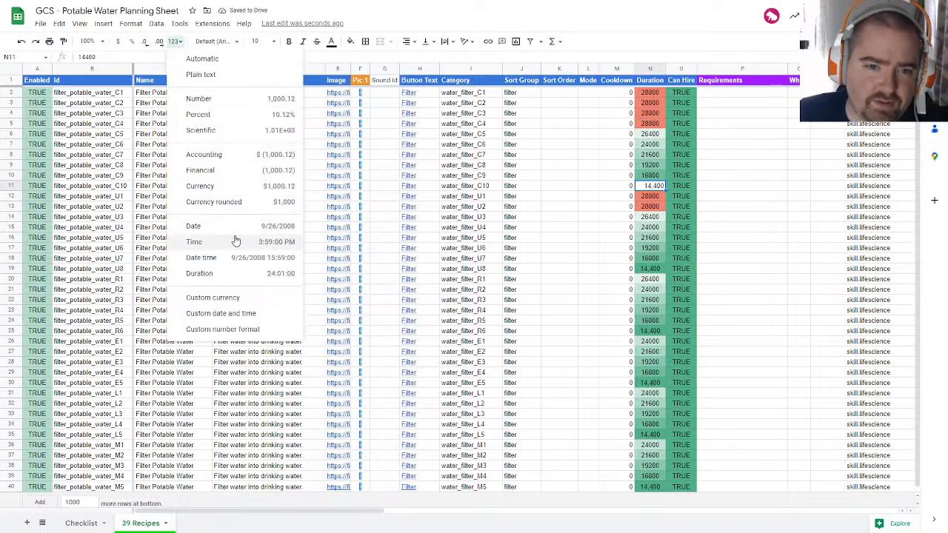
Step: Paste a plainly formatted Duration cell over filter_potable_water_C10's, set it to 14400, and copy it to the U8, R6, E5, L5 and M5 recipes
click(652, 186)
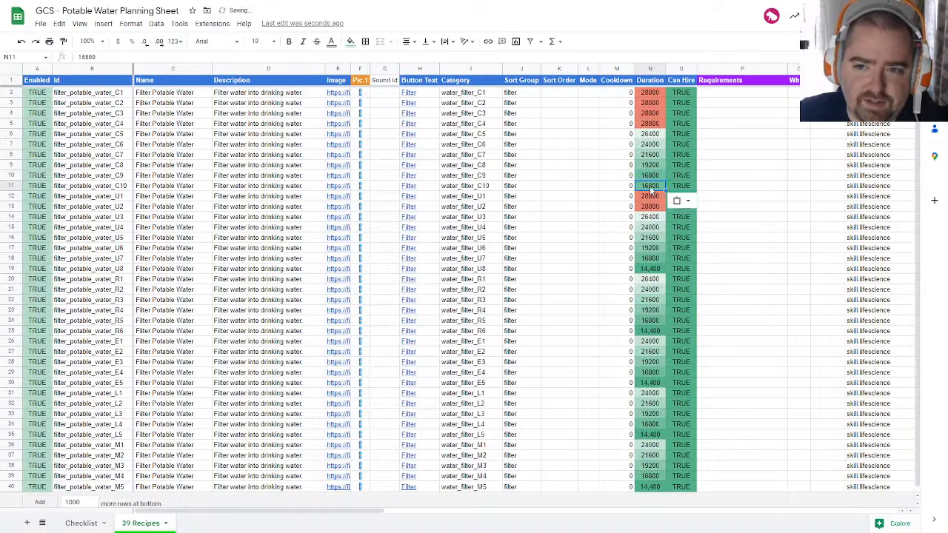
text(14400)
click(650, 269)
key(ctrl+v)
click(650, 331)
key(ctrl+v)
click(650, 383)
key(ctrl+v)
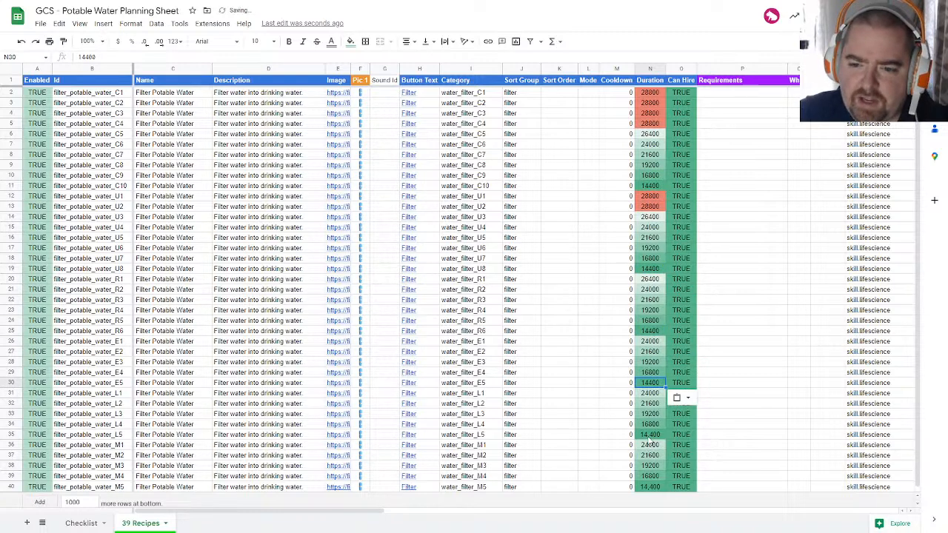
click(649, 435)
key(ctrl+v)
click(650, 487)
key(ctrl+v)
Step: Copy the entire corrected recipe sheet and paste it into the Admin Gamedata recipes editor
click(574, 353)
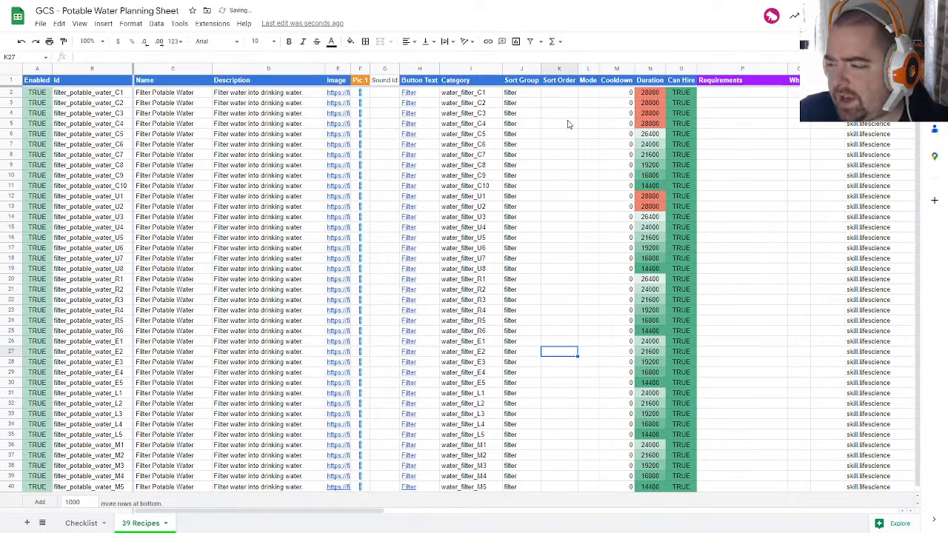
click(549, 83)
key(ctrl+a)
key(ctrl+c)
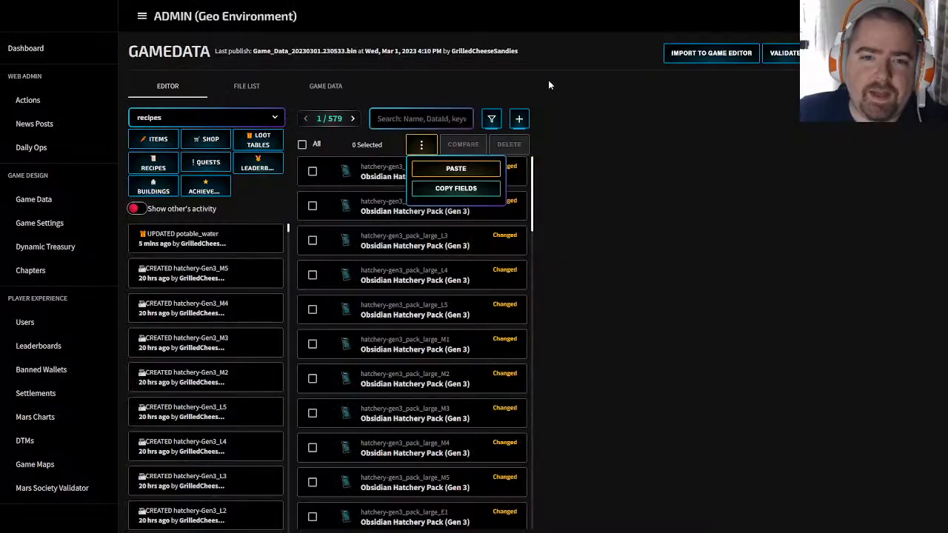
click(491, 168)
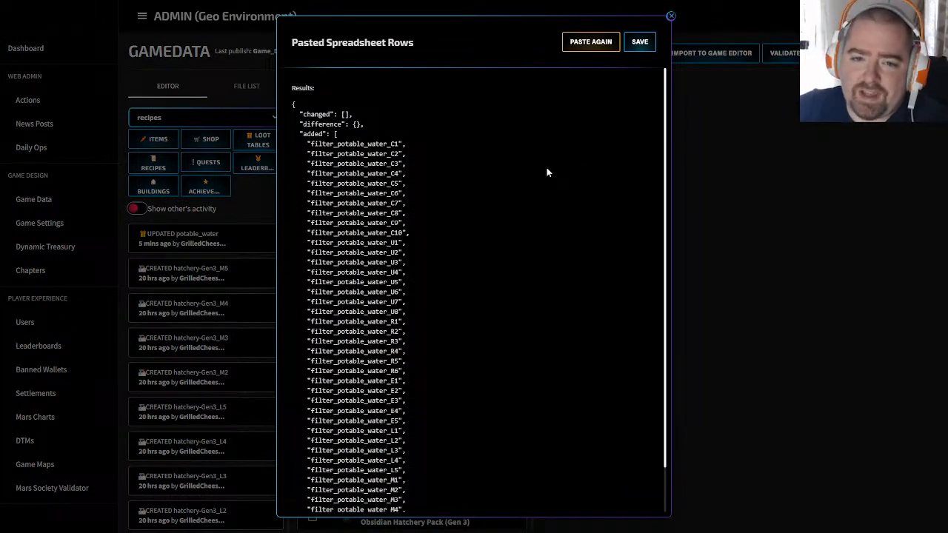
Step: Check the corrected Duration column in the planning sheet, then return to the pasted recipe results in Admin
key(alt+Tab)
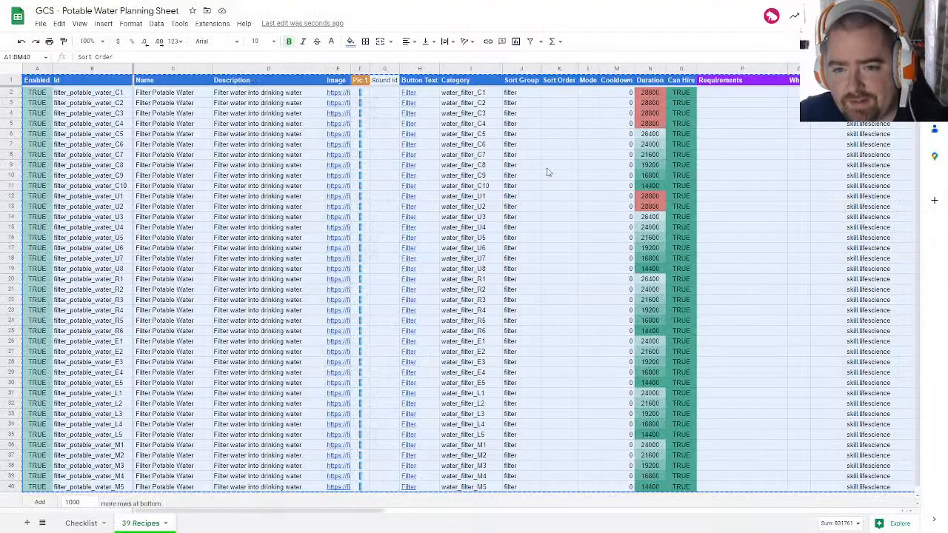
click(679, 187)
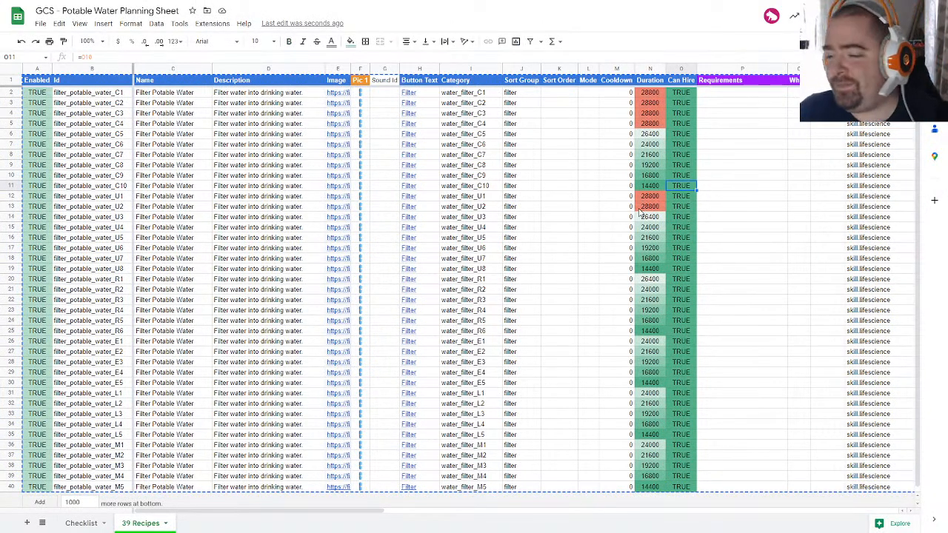
key(ctrl+Tab)
key(ctrl+Tab)
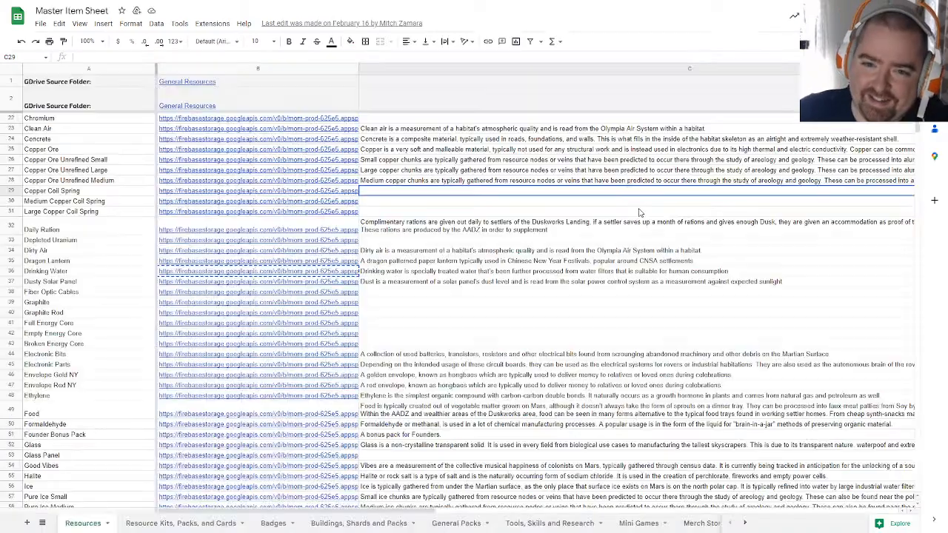
key(ctrl+Tab)
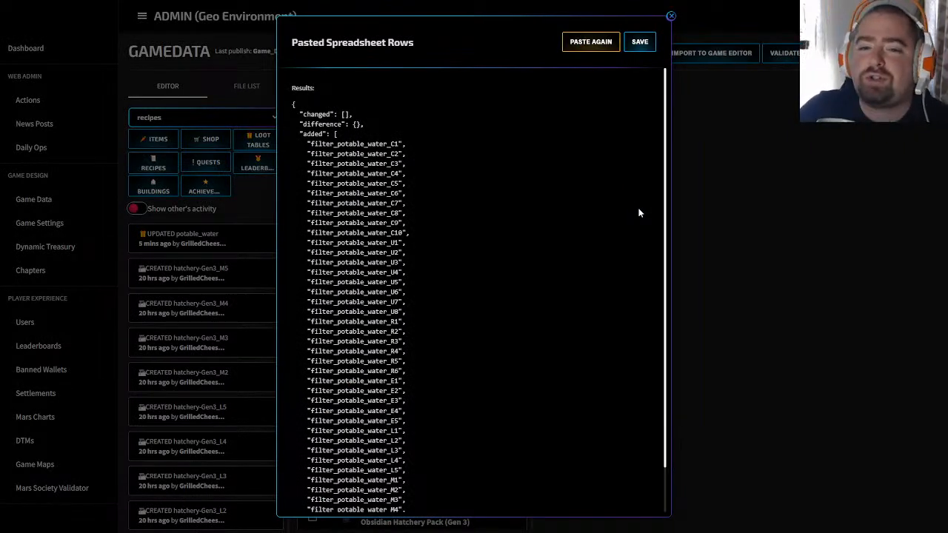
Step: Review the pasted rows' list of added filter_potable_water recipes, save them, and close the paste results
scroll(605, 218, down, 1)
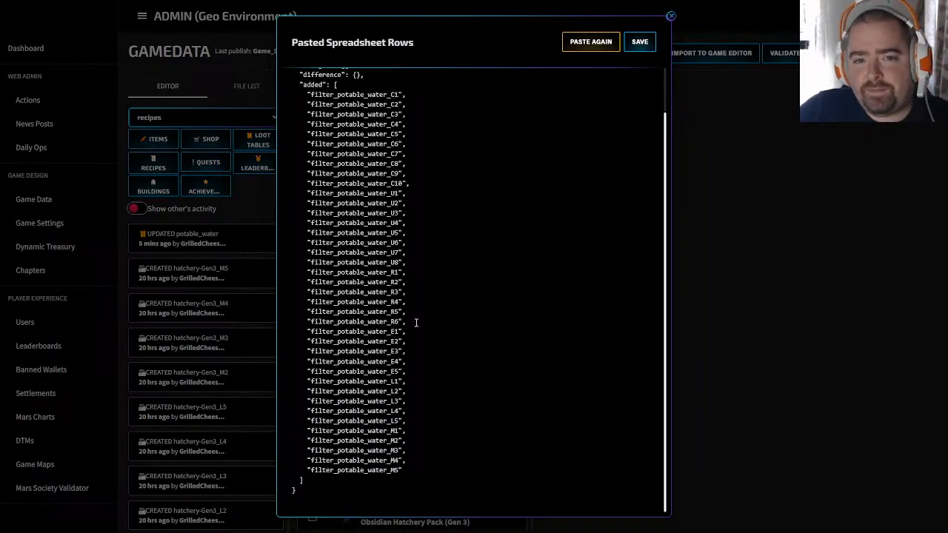
drag(320, 94, 412, 481)
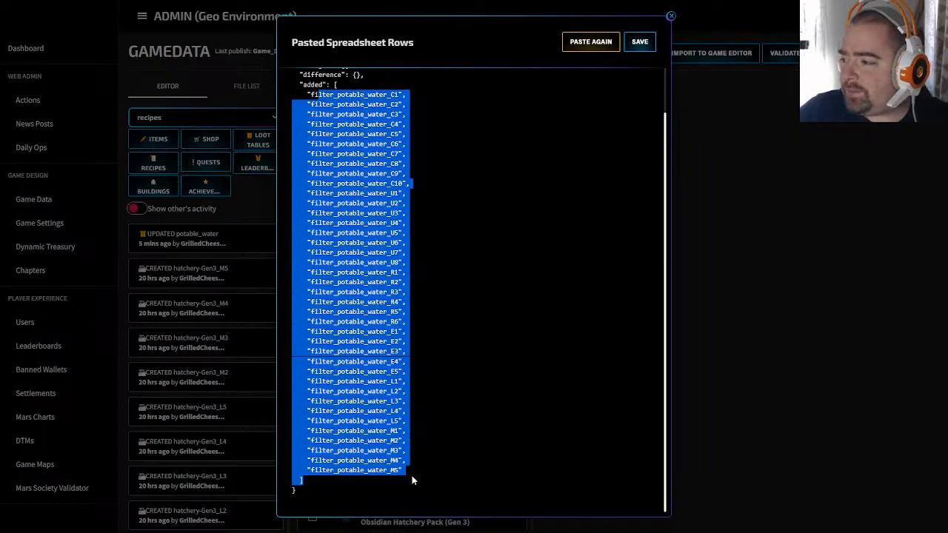
click(415, 474)
scroll(488, 316, up, 1)
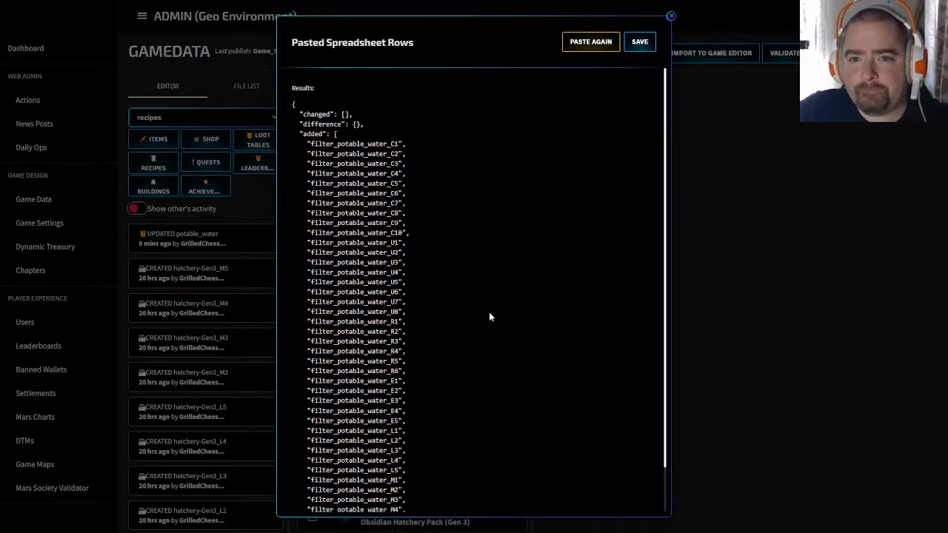
click(638, 42)
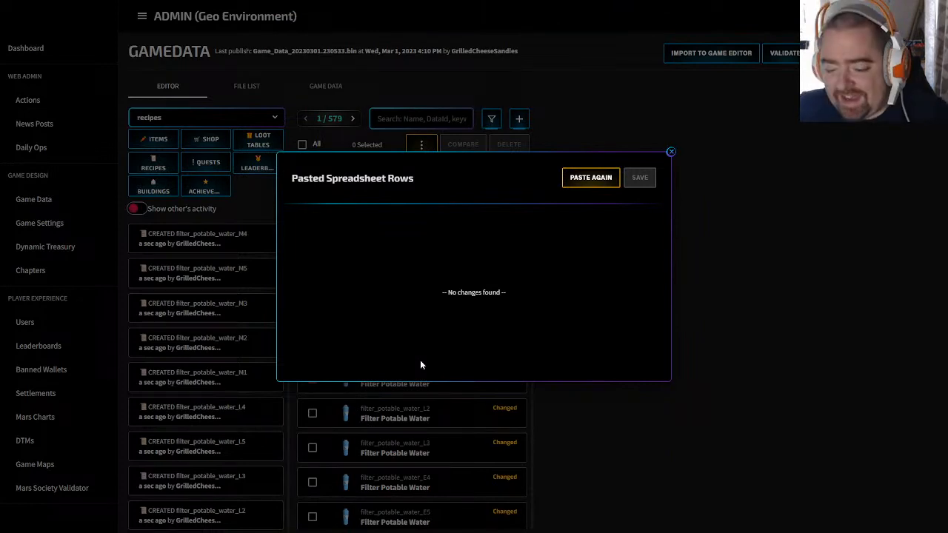
click(671, 152)
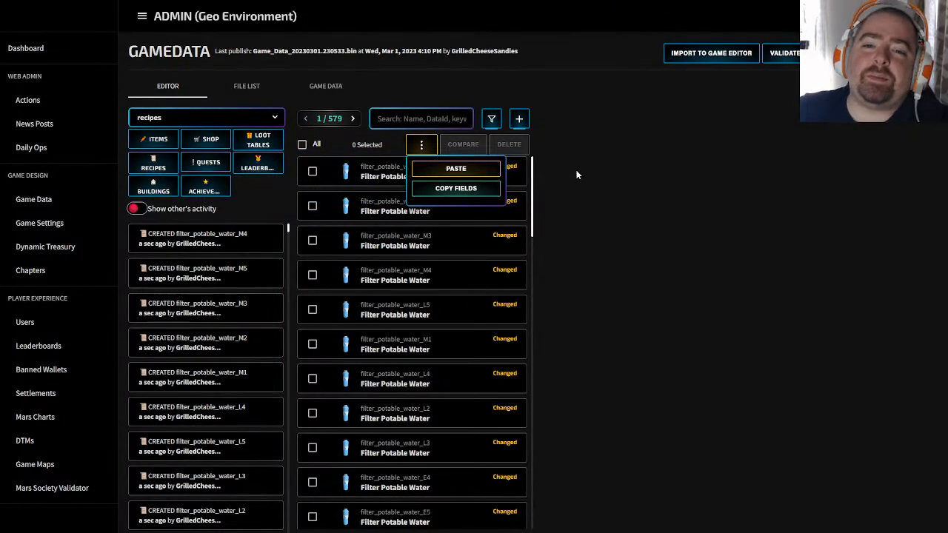
click(539, 176)
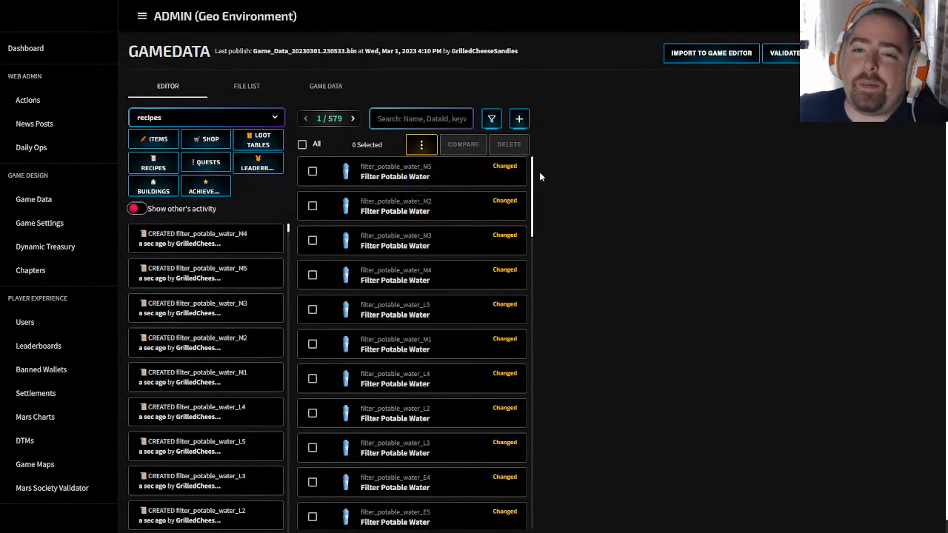
Step: Open the filter_potable_water_M5 recipe, look over its fields, and bring up its preview
click(477, 181)
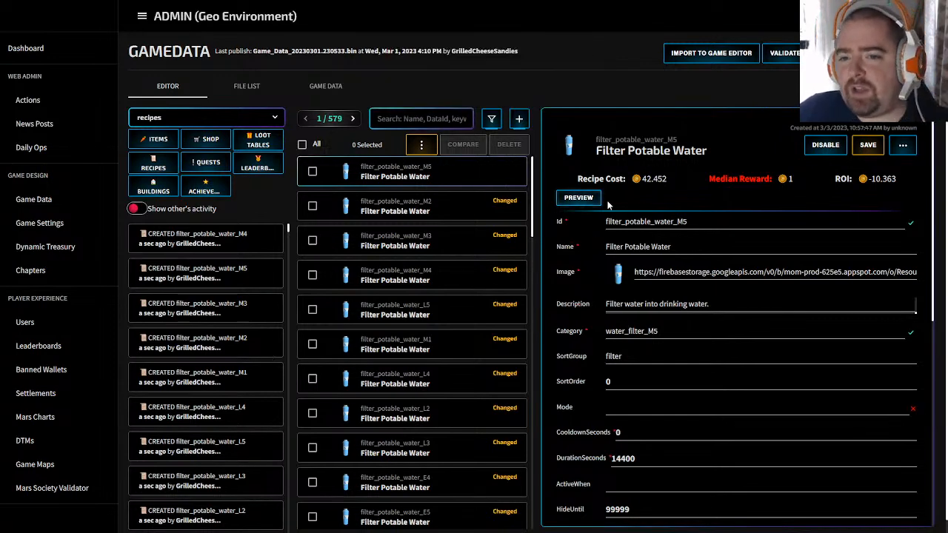
scroll(604, 251, down, 6)
scroll(607, 396, up, 5)
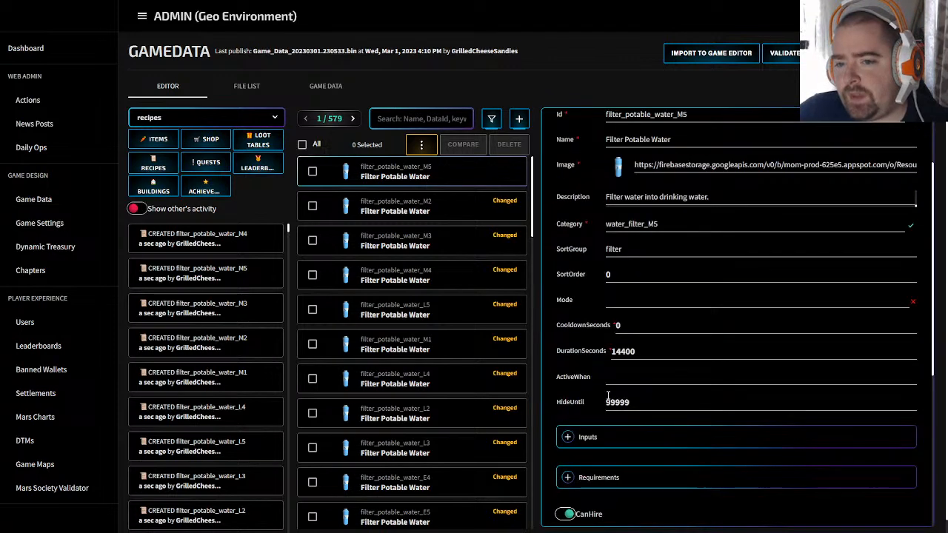
scroll(604, 296, up, 3)
click(579, 200)
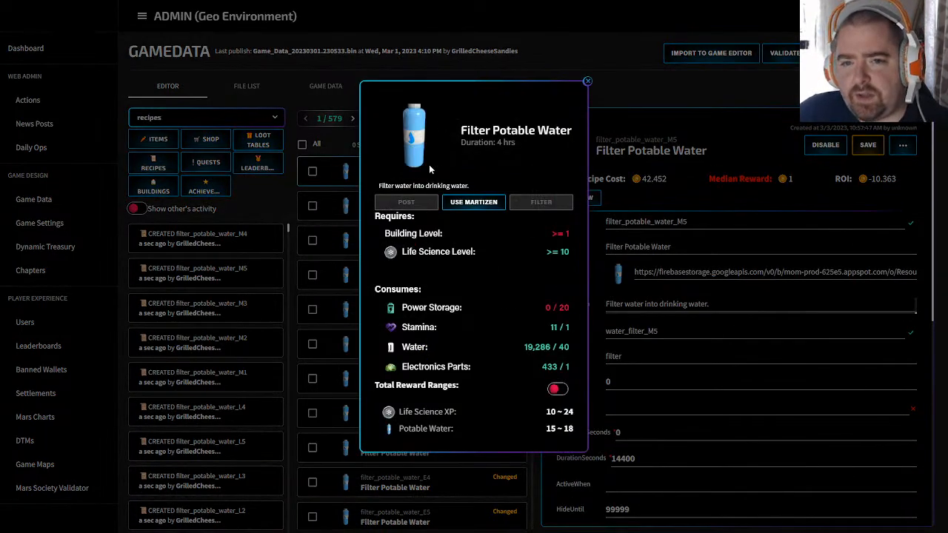
Step: Examine the M5 recipe preview's description, level requirements, consumed resources and total reward ranges, then close it
drag(376, 188, 459, 187)
click(452, 182)
drag(572, 367, 552, 369)
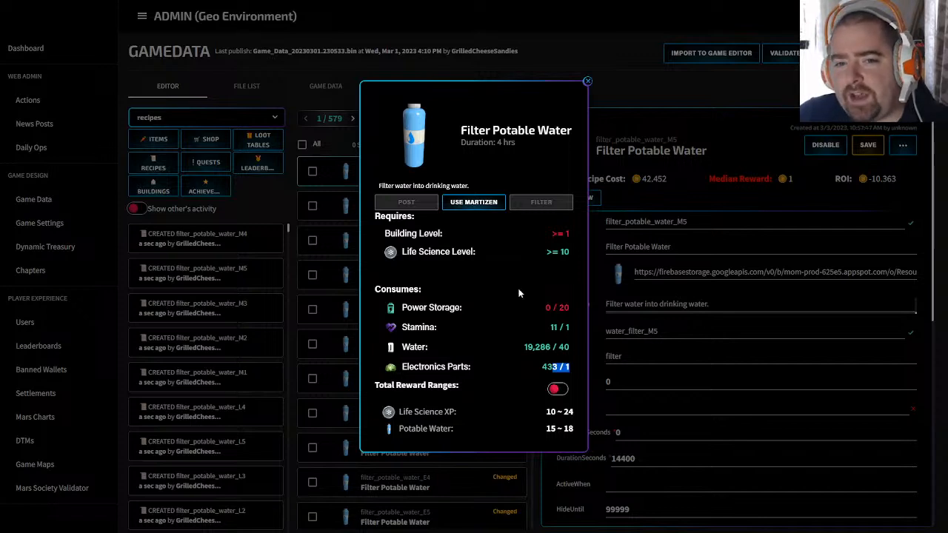
drag(552, 234, 579, 237)
click(567, 245)
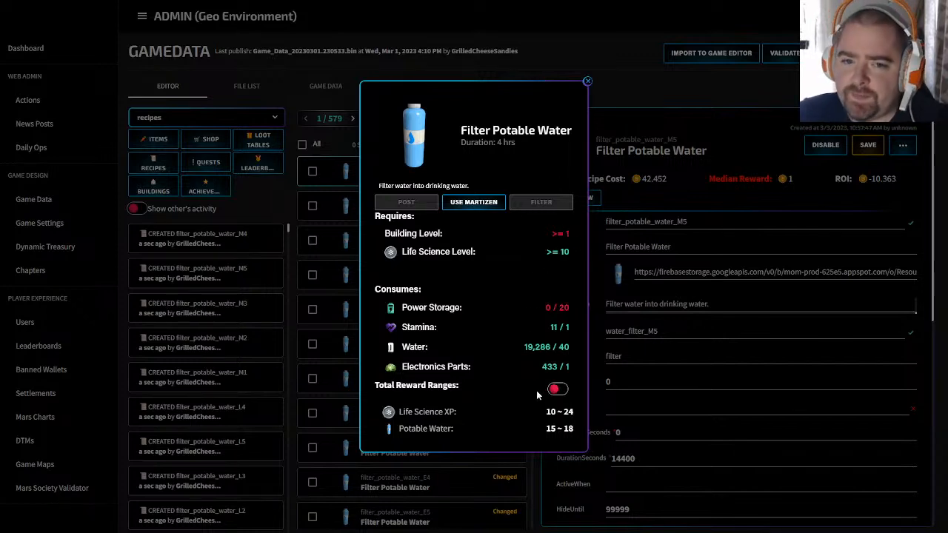
drag(569, 259, 545, 252)
drag(571, 309, 544, 308)
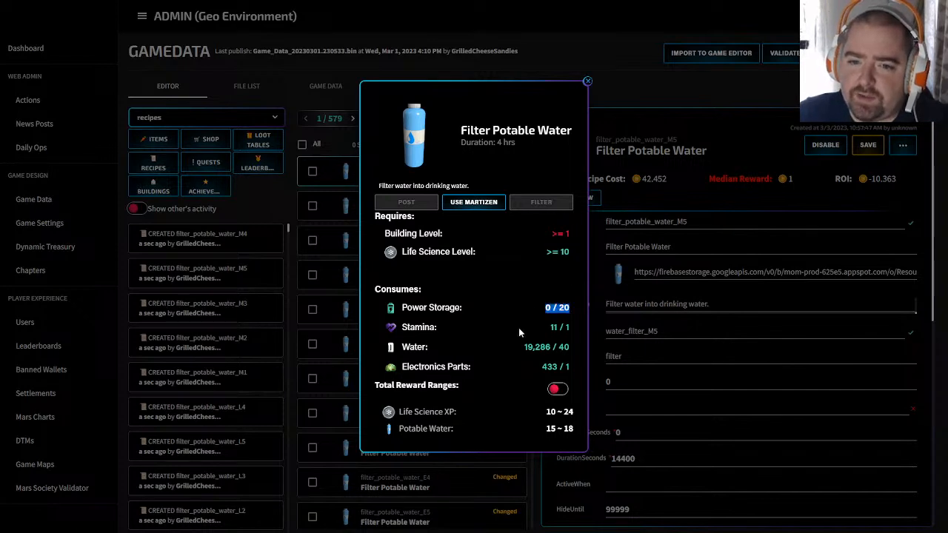
click(558, 390)
click(558, 406)
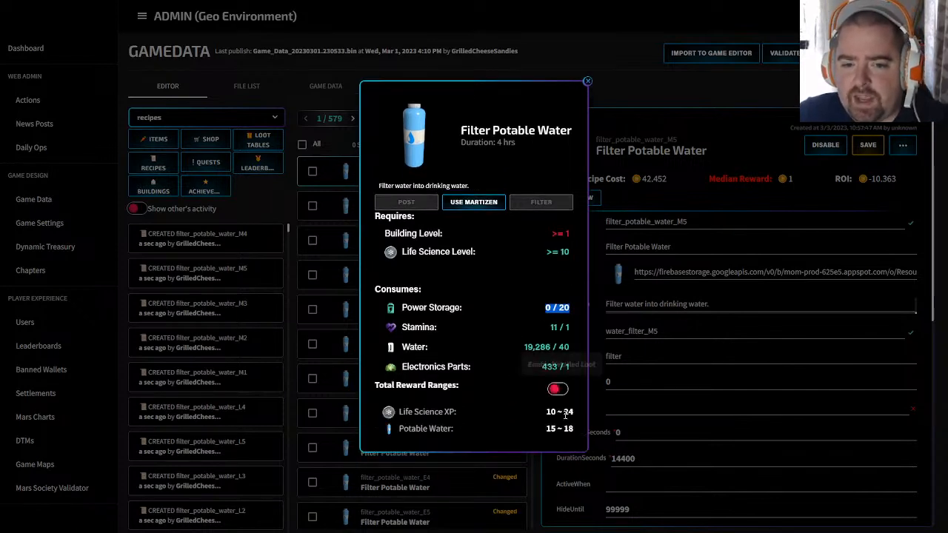
mouse_move(574, 411)
mouse_down()
mouse_move(545, 411)
mouse_move(579, 428)
mouse_up()
click(509, 428)
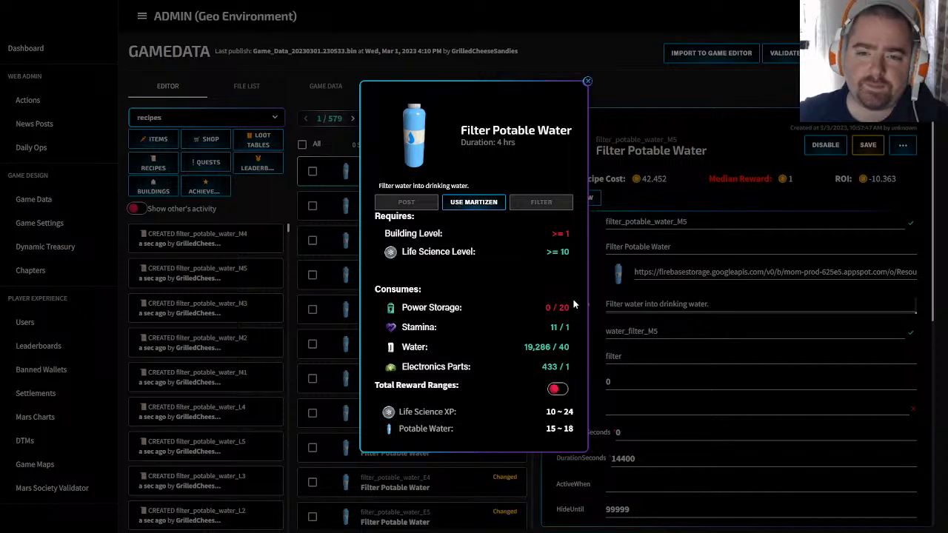
click(587, 81)
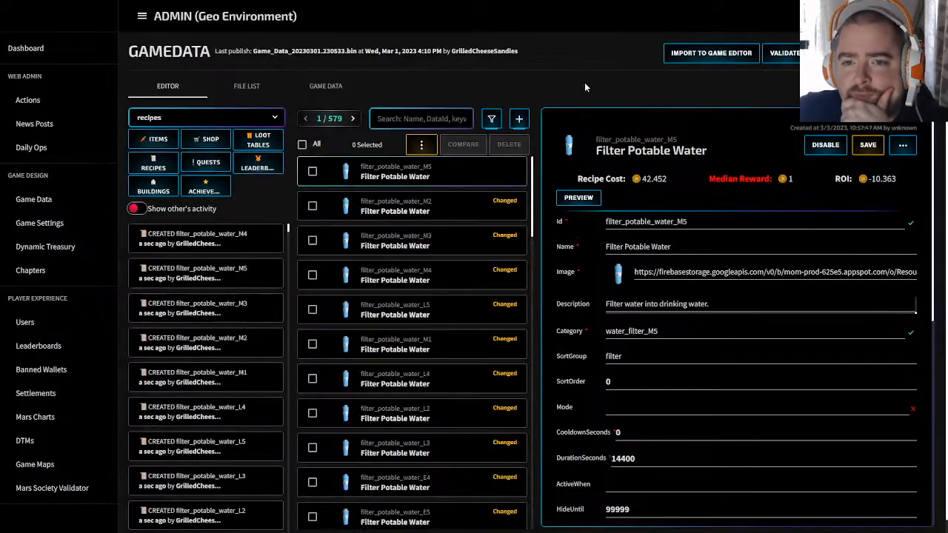
Step: Look through the activity log of created recipes and recheck the Potable Water reward in the filter_potable_water_M5 preview
scroll(244, 311, down, 5)
scroll(245, 316, down, 7)
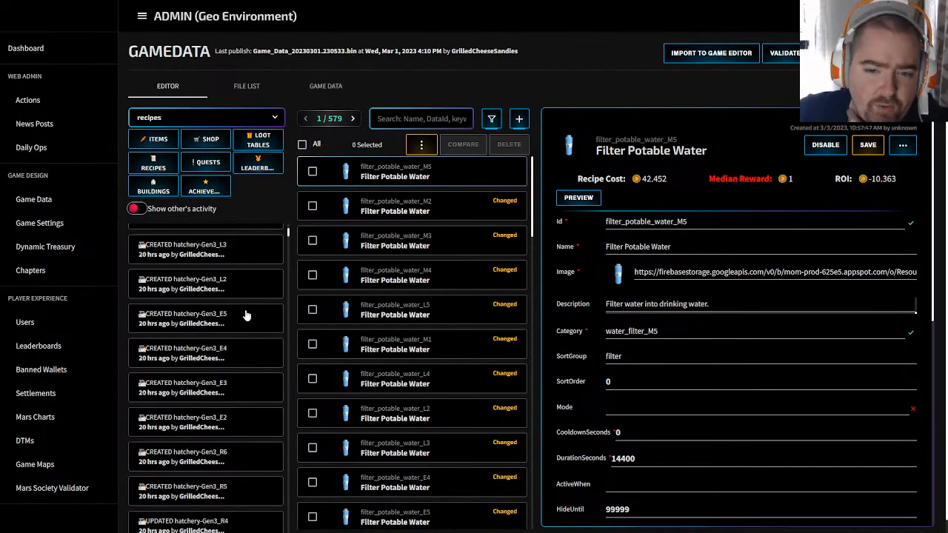
scroll(252, 322, up, 4)
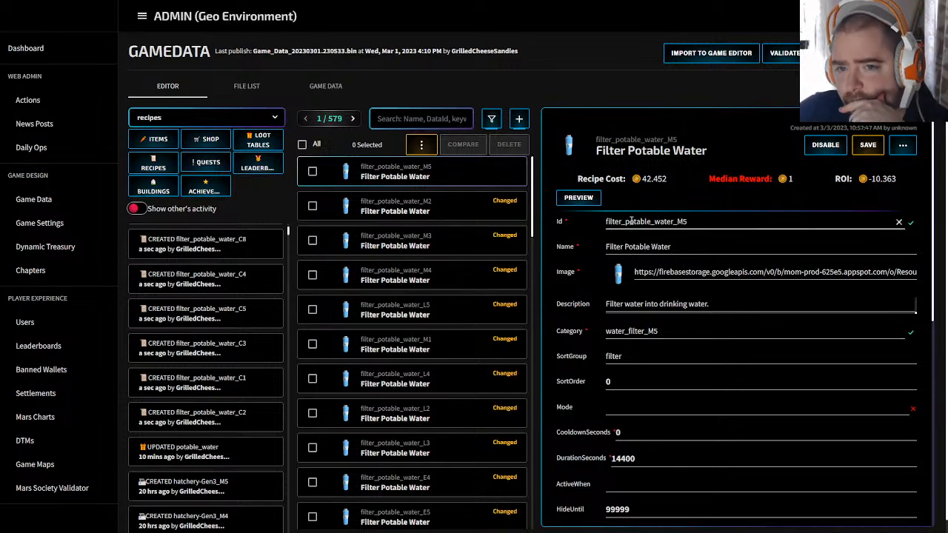
click(581, 202)
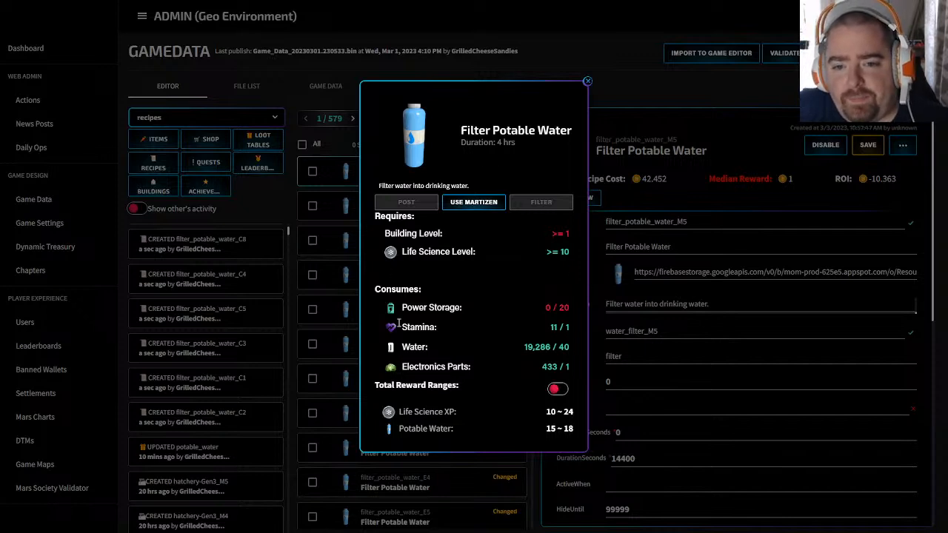
drag(577, 431, 381, 435)
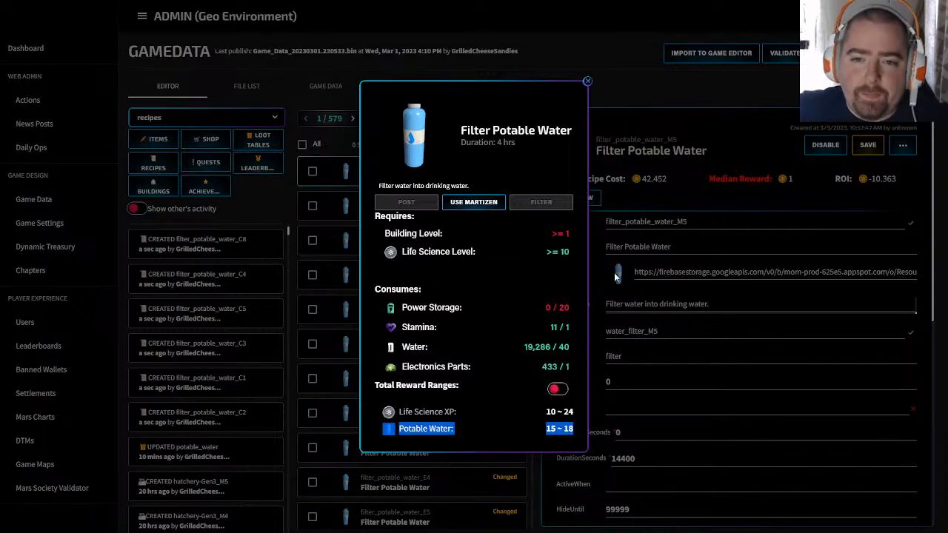
click(587, 82)
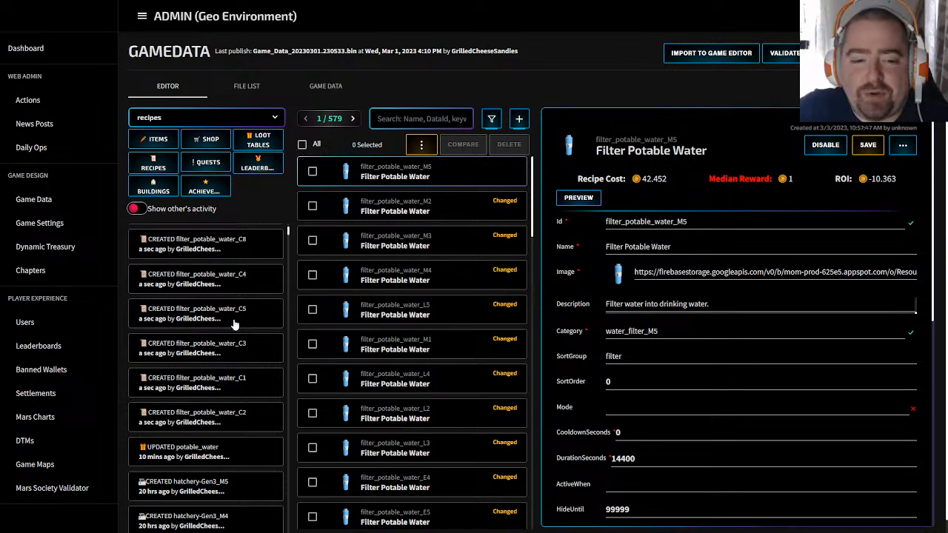
scroll(230, 341, down, 3)
scroll(230, 341, down, 1)
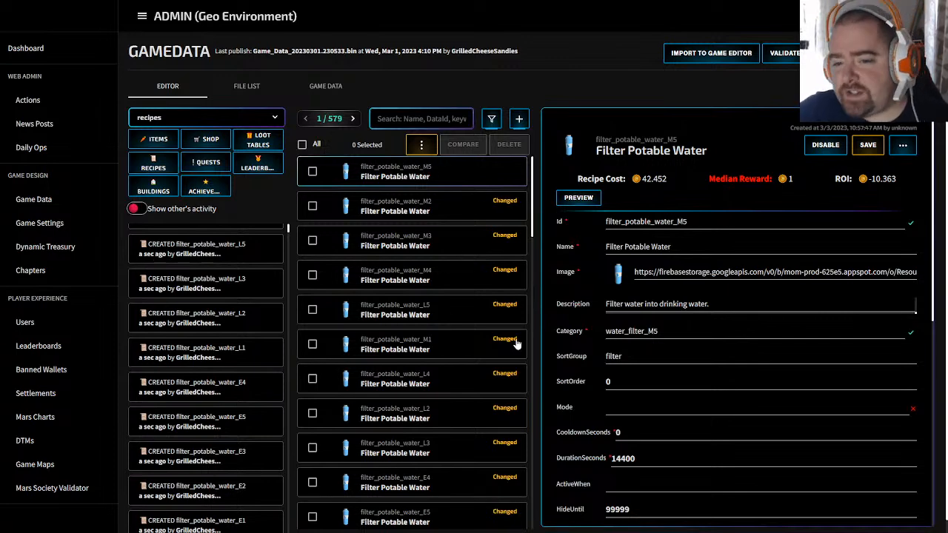
scroll(743, 348, down, 2)
scroll(743, 348, up, 2)
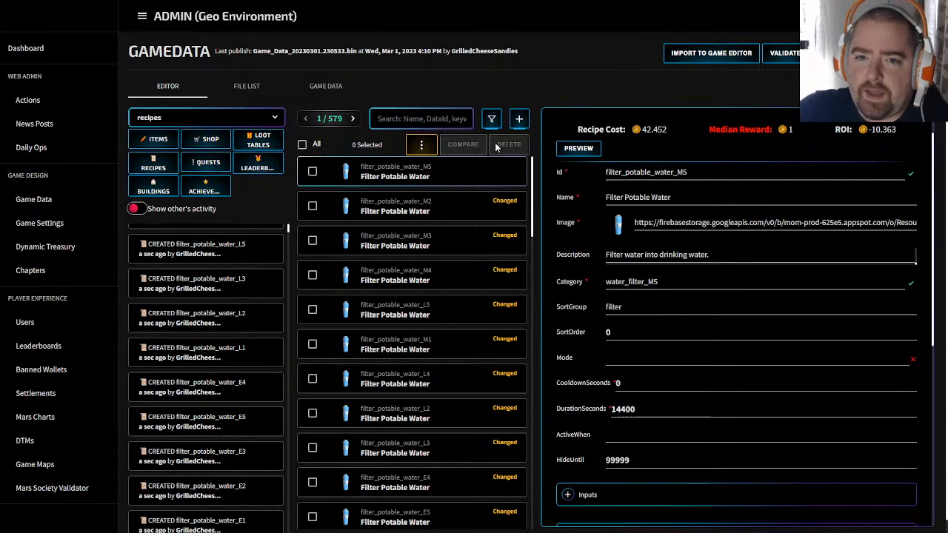
Step: Filter the recipes by "filter_potable_water", select all matches, and open them in the comparison table
click(420, 117)
text(filter_potable_water)
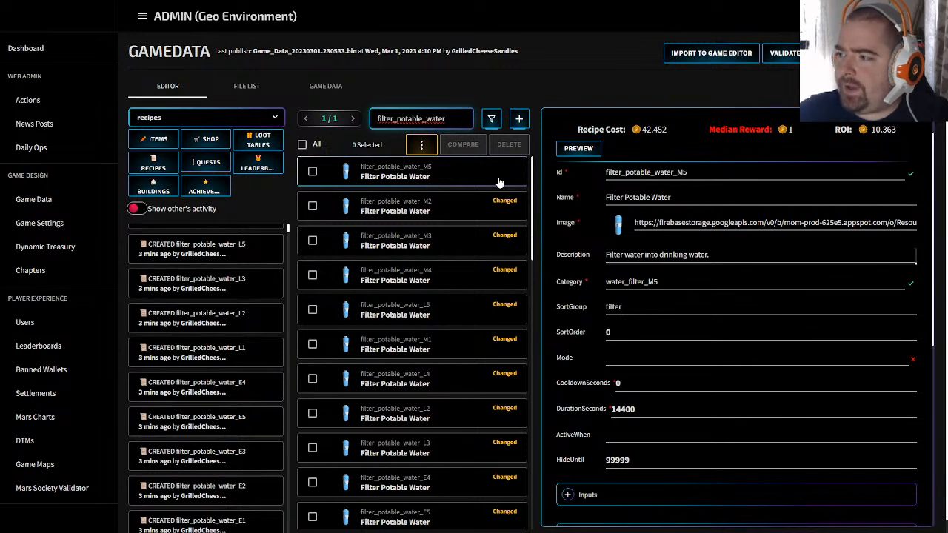
click(355, 145)
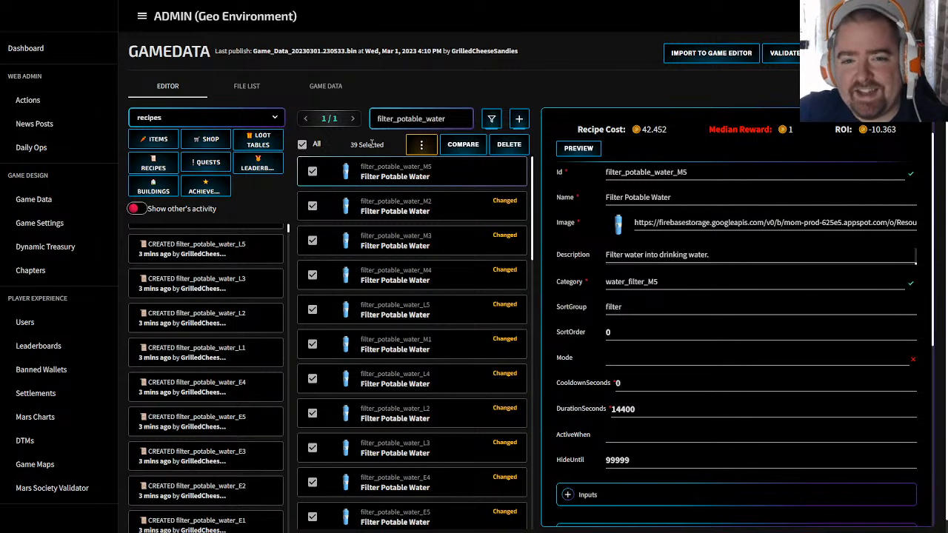
click(462, 144)
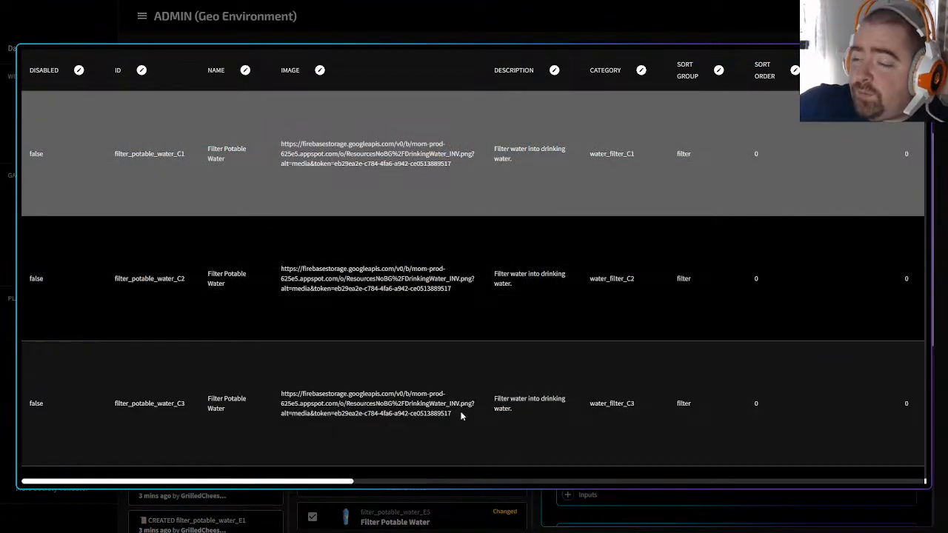
Step: Examine the comparison table's durations, inputs, output references and categories across the common potable water filter recipes
drag(335, 481, 655, 459)
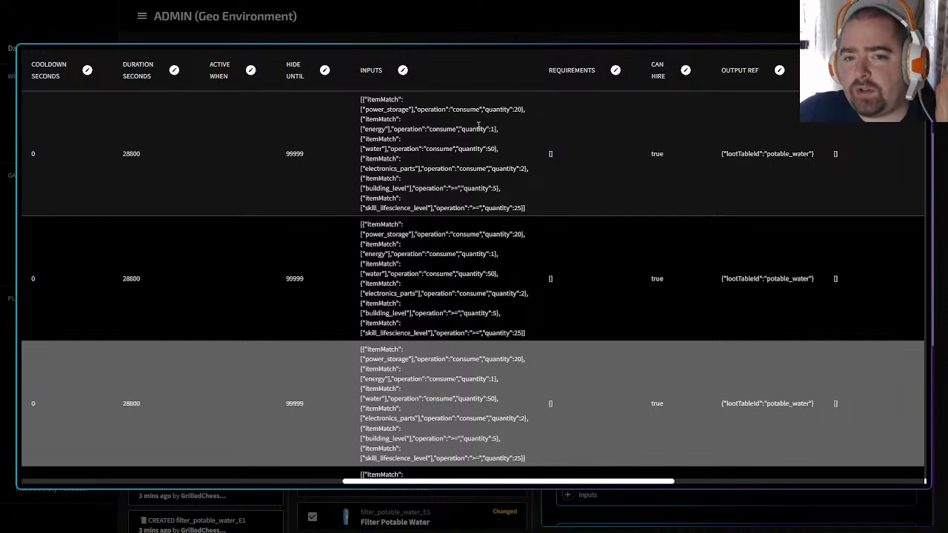
scroll(493, 244, down, 5)
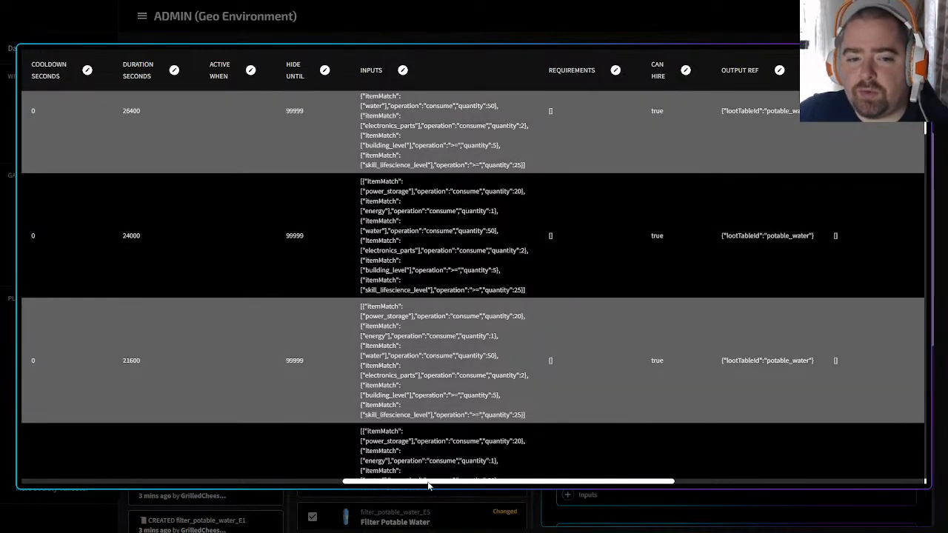
drag(428, 482, 319, 482)
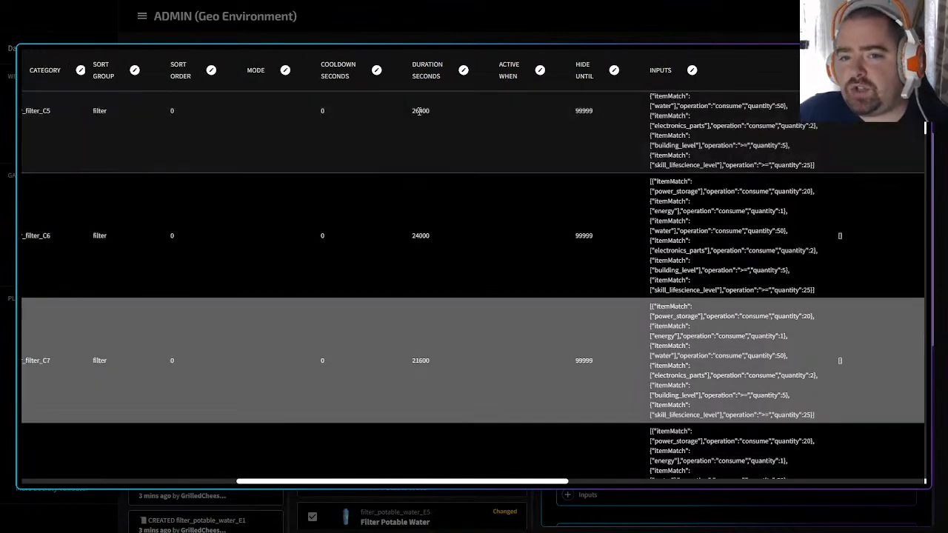
scroll(456, 477, left, 3)
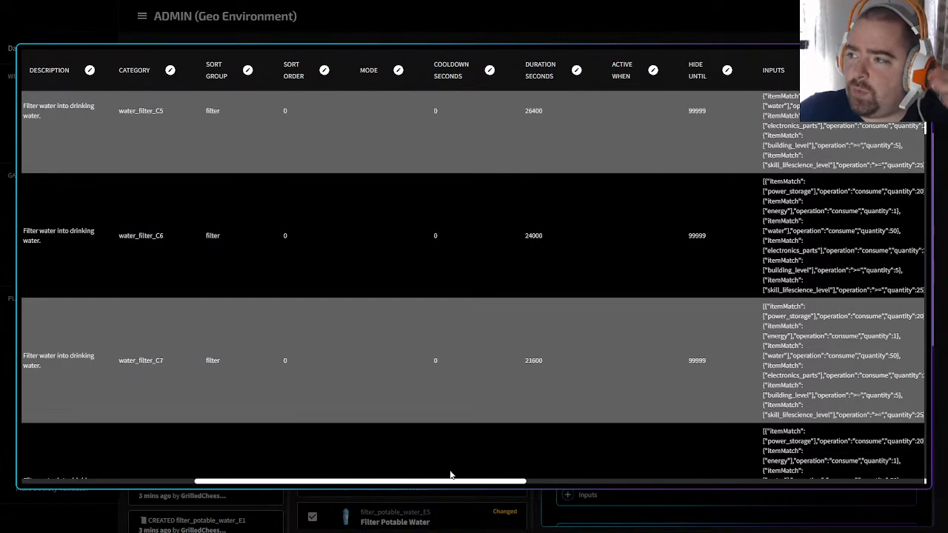
scroll(451, 474, right, 1)
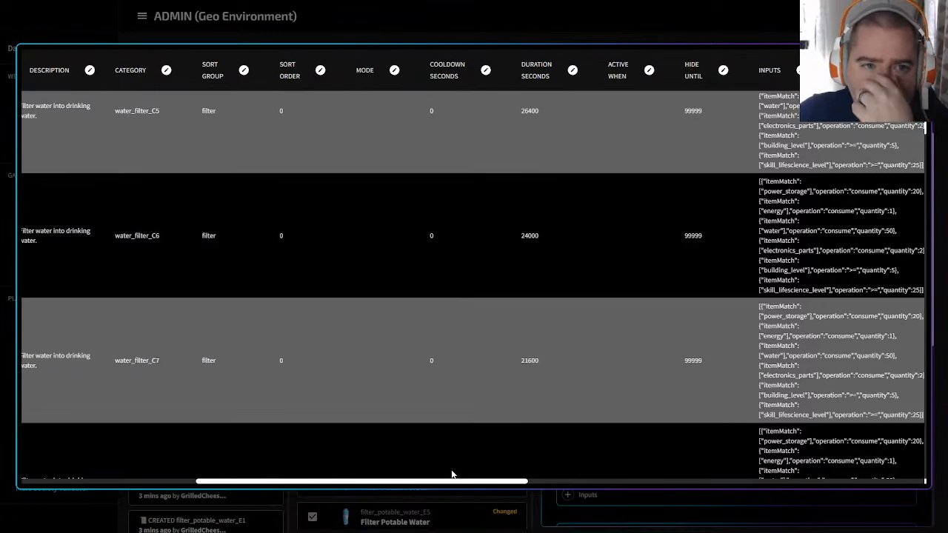
scroll(452, 474, left, 10)
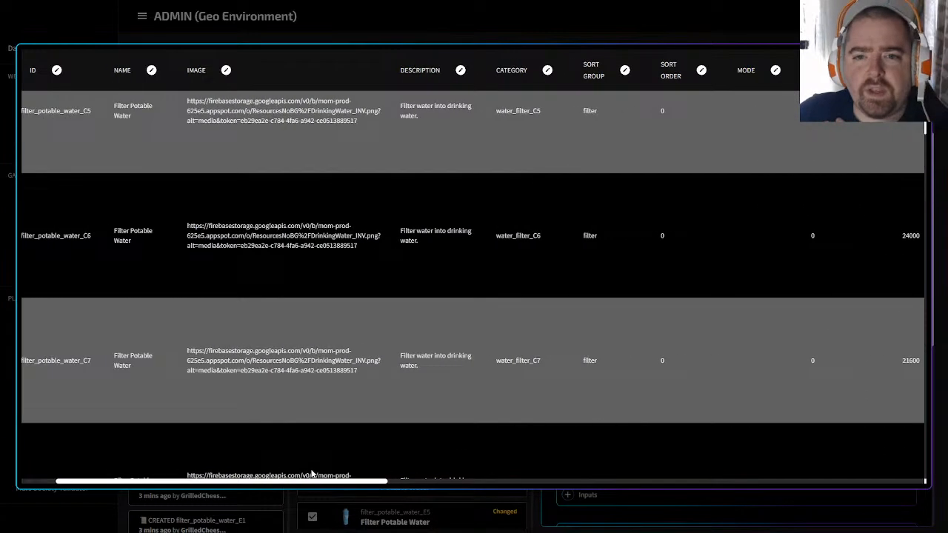
scroll(526, 370, up, 5)
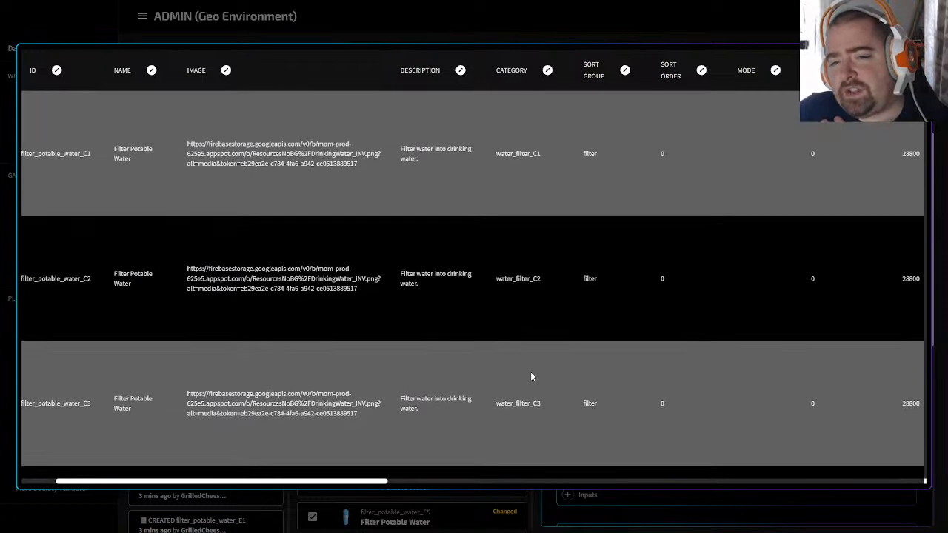
scroll(513, 161, down, 4)
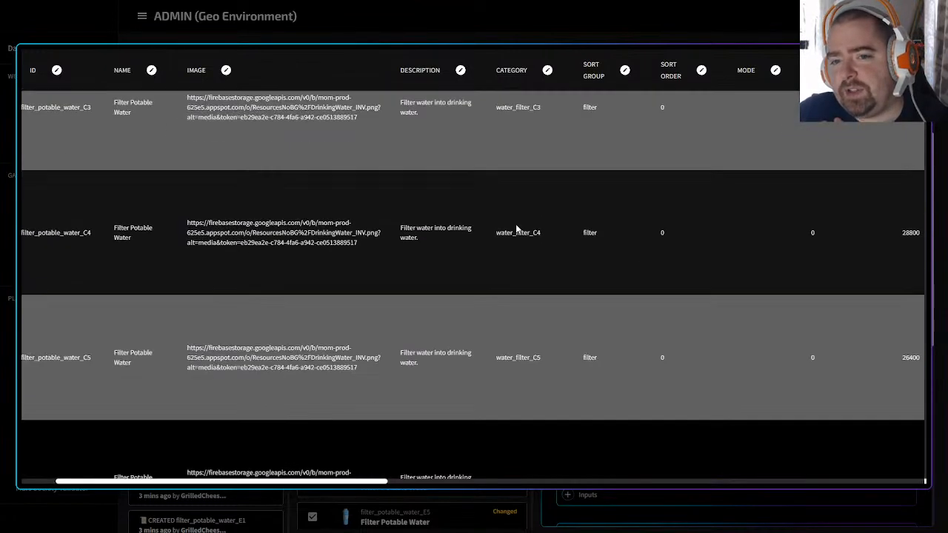
click(529, 119)
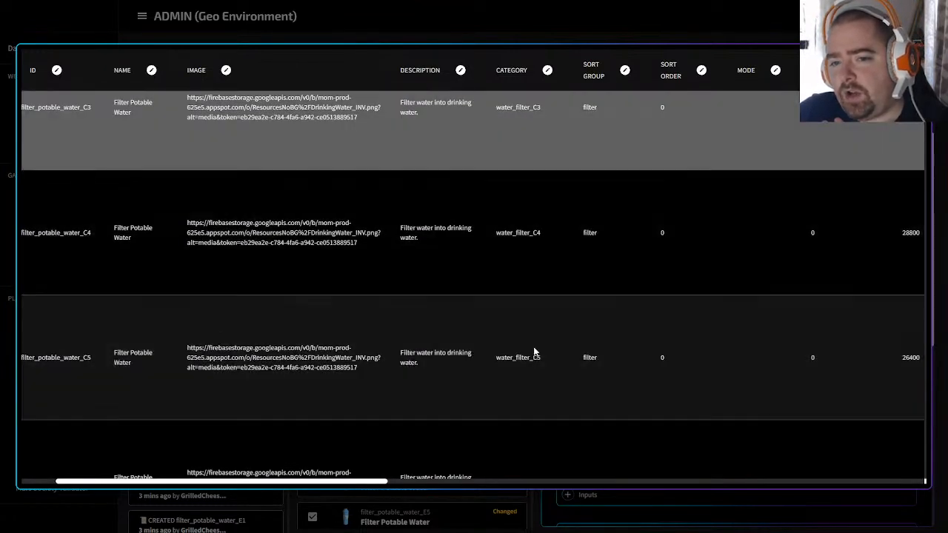
scroll(530, 348, down, 4)
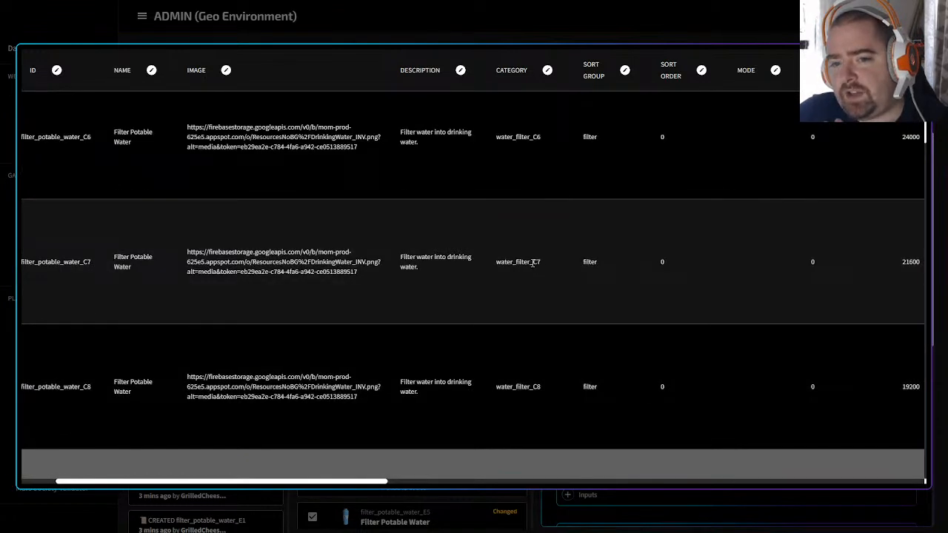
click(544, 263)
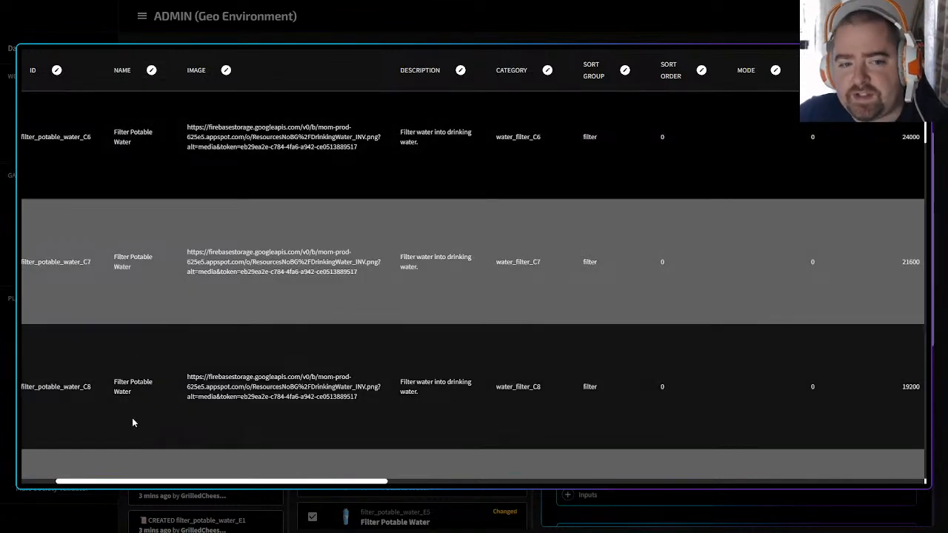
Step: Bulk edit the description of all selected recipes to "Filter water into drinking water!", submit it, and keep waiting for the page
mouse_move(288, 482)
mouse_down()
mouse_move(442, 471)
mouse_move(303, 474)
mouse_up()
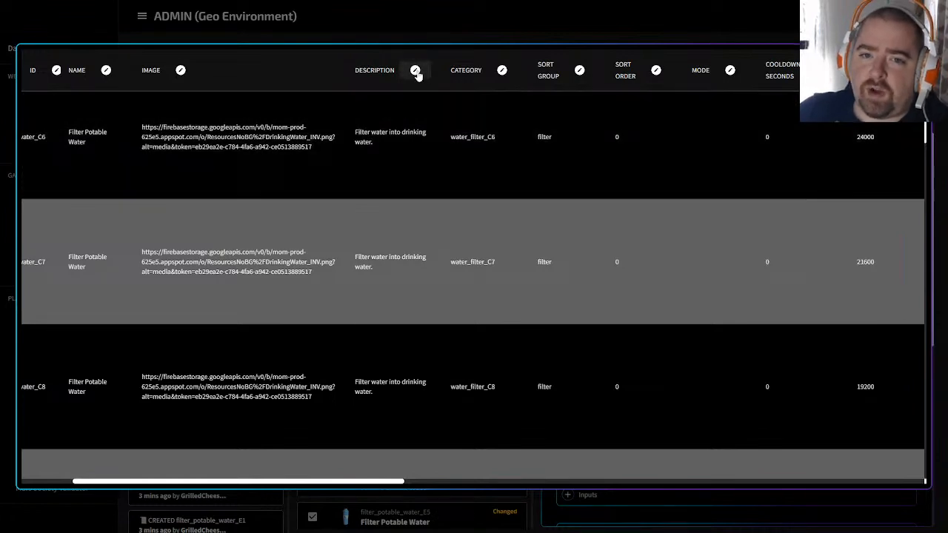
click(415, 72)
click(508, 261)
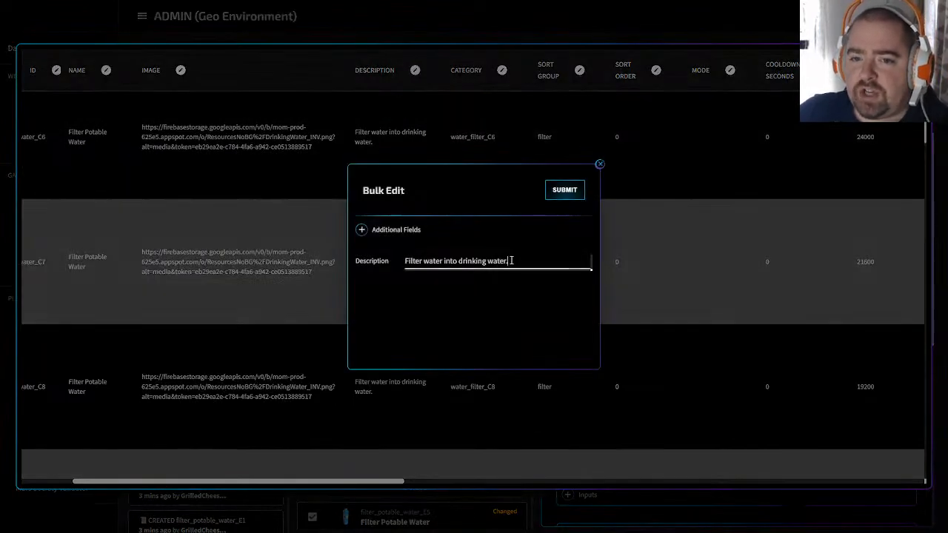
text(!)
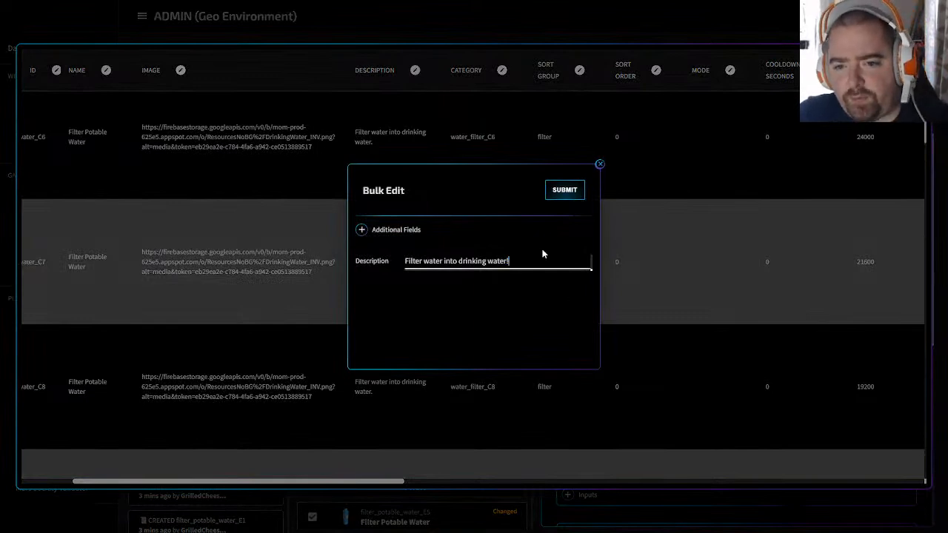
click(564, 189)
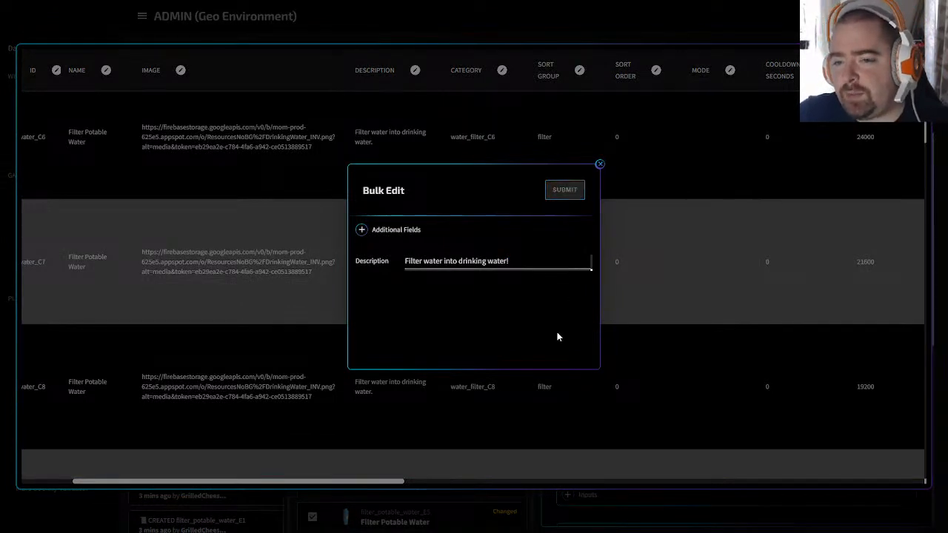
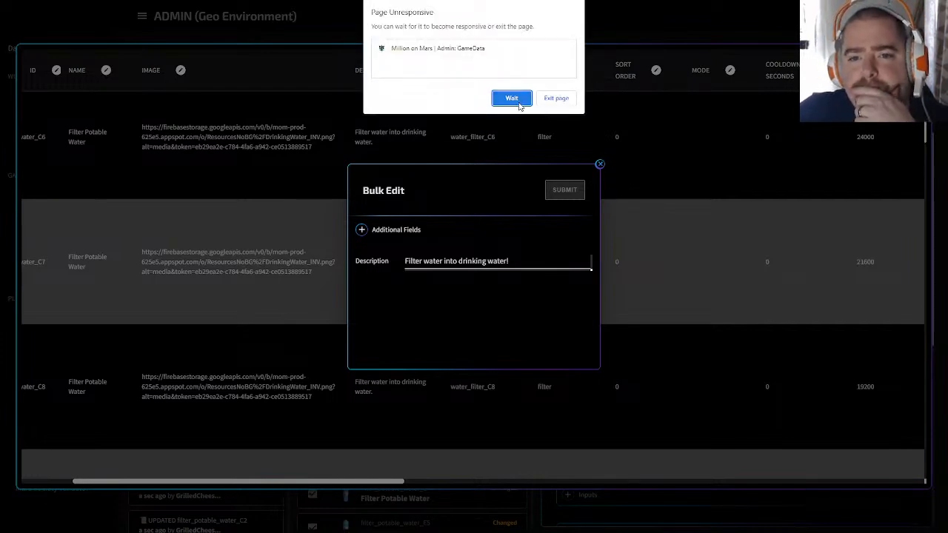
click(519, 106)
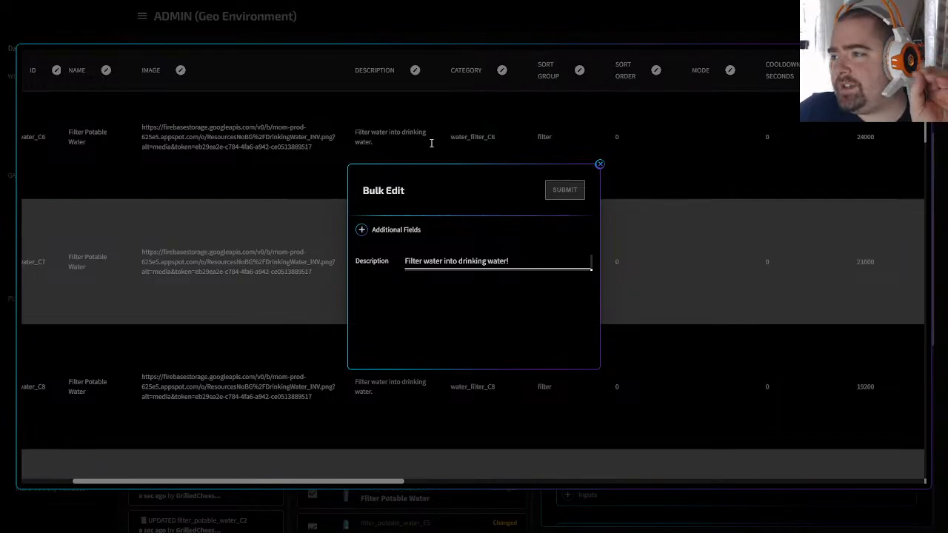
Step: Switch to the Potable Water Planning Sheet and replace "water_filter" with "machine" in the Category formula for filter_potable_water_C1
key(alt+Tab)
click(565, 184)
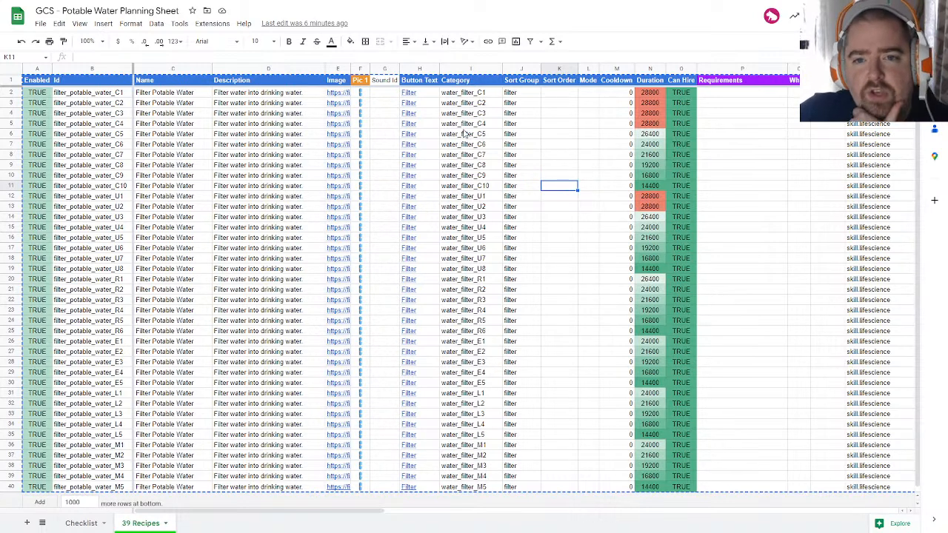
double_click(462, 93)
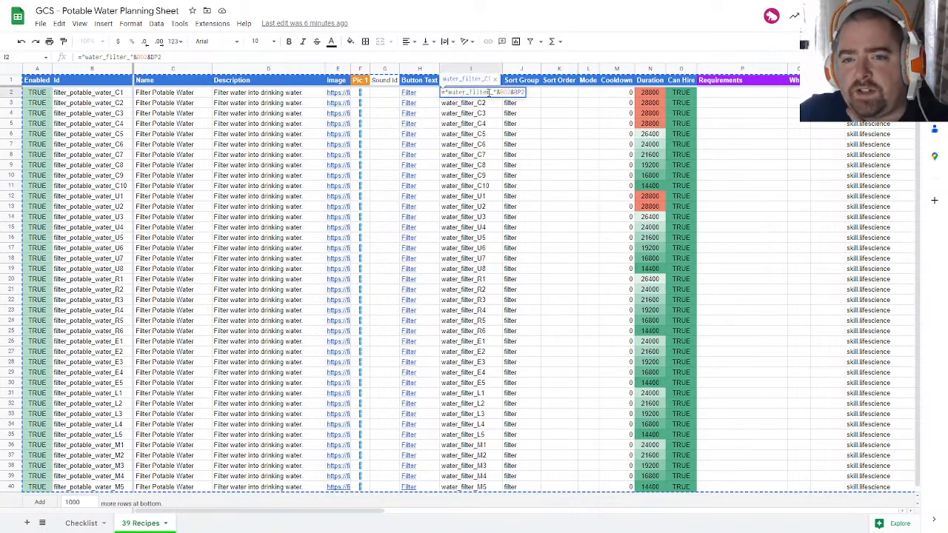
drag(490, 93, 448, 92)
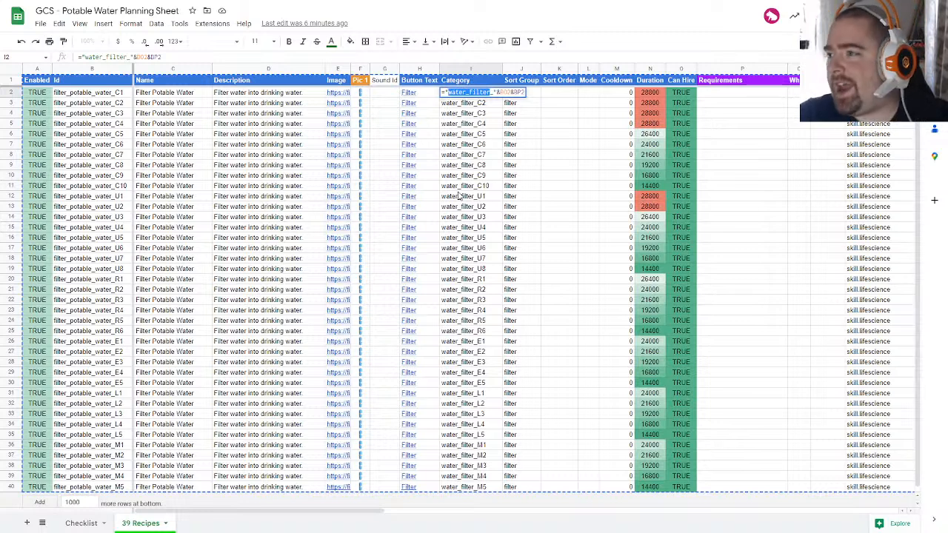
text(machine)
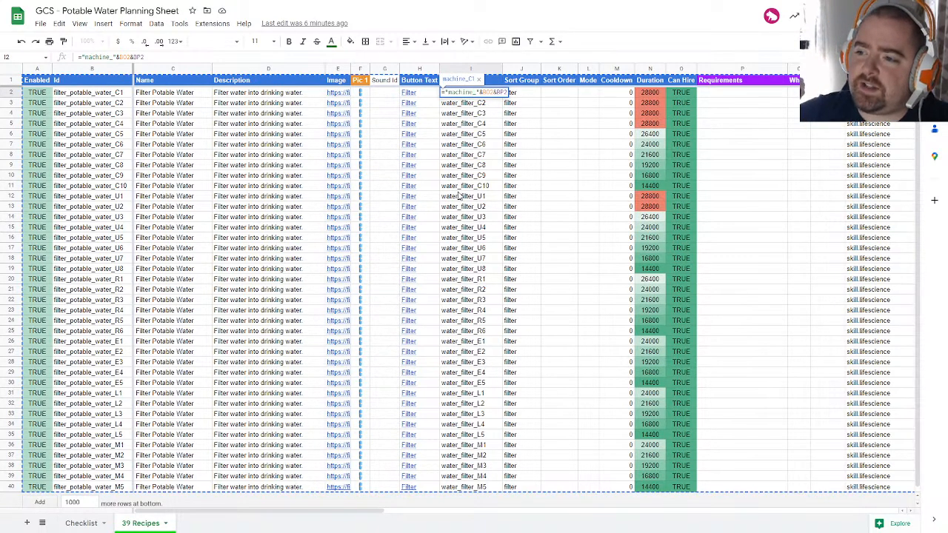
key(Return)
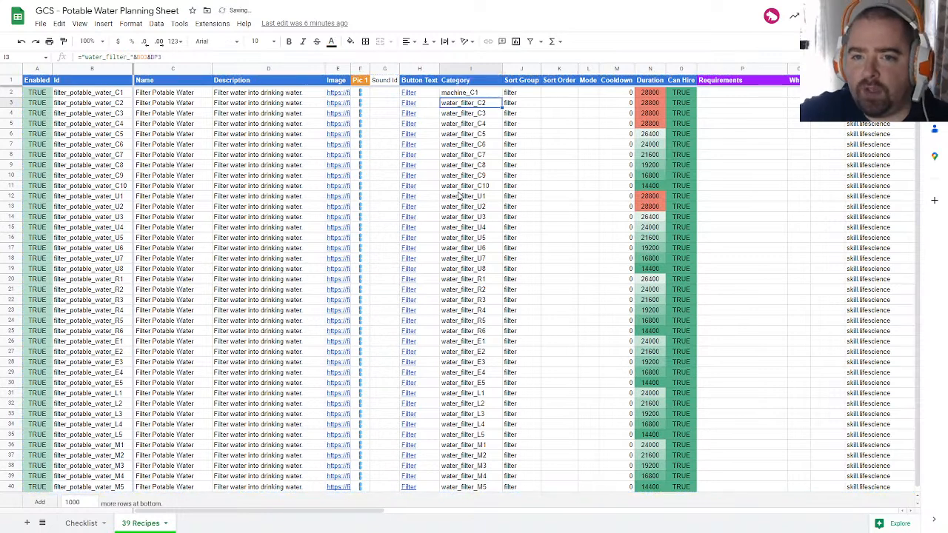
Step: Copy the machine Category formula to the remaining recipes in rows 3 to 40, then copy the whole recipe sheet
key(Up)
key(Down)
key(ctrl+shift+Down)
key(ctrl+v)
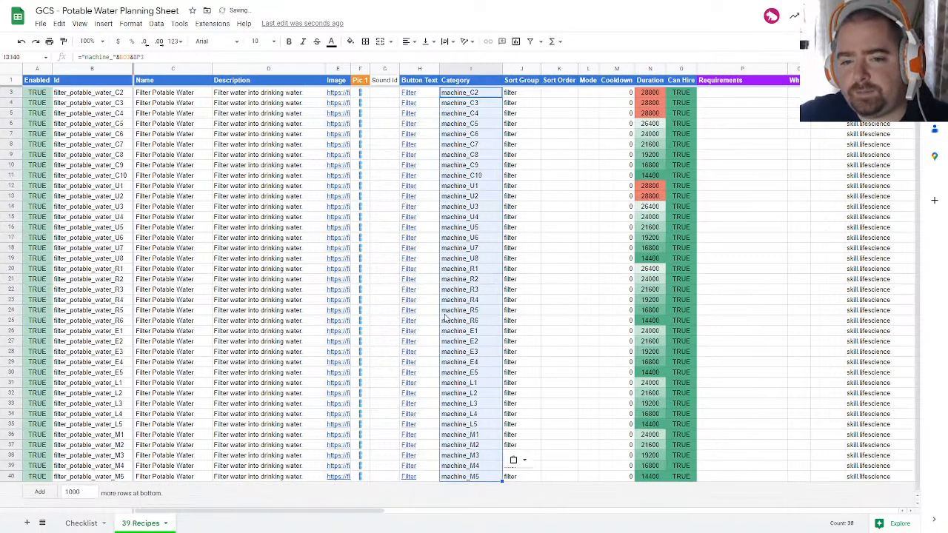
click(437, 281)
key(ctrl+a)
key(ctrl+c)
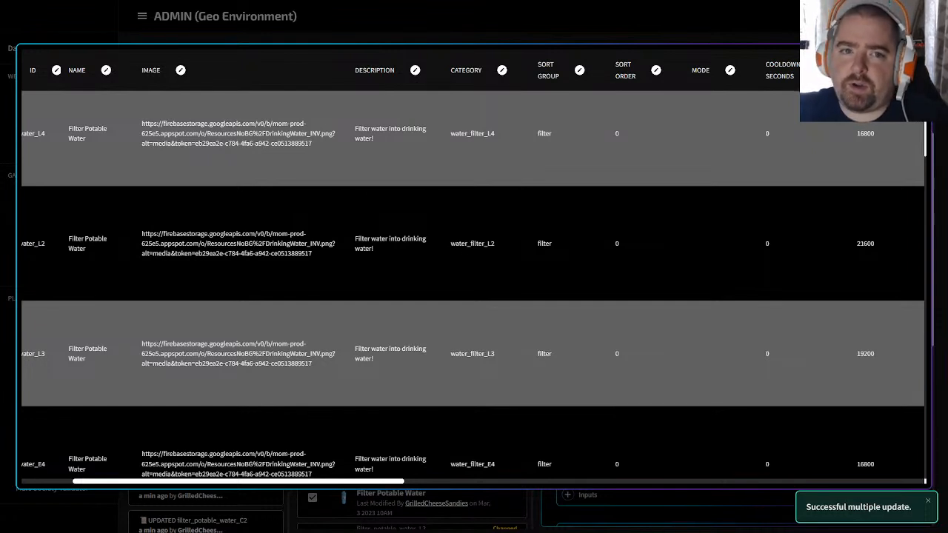
Step: Return to the Gamedata editor, close the comparison table, and paste the copied spreadsheet rows over the selected recipes
click(512, 101)
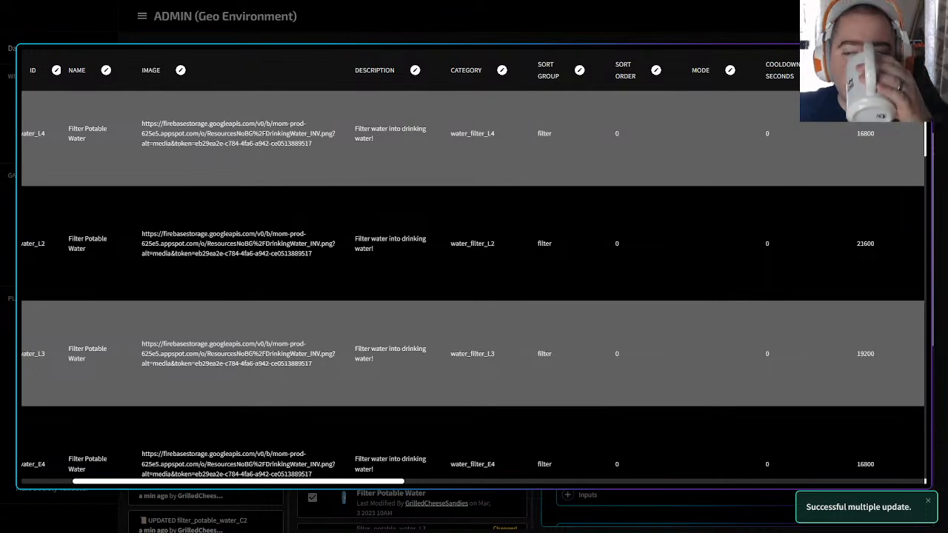
click(611, 42)
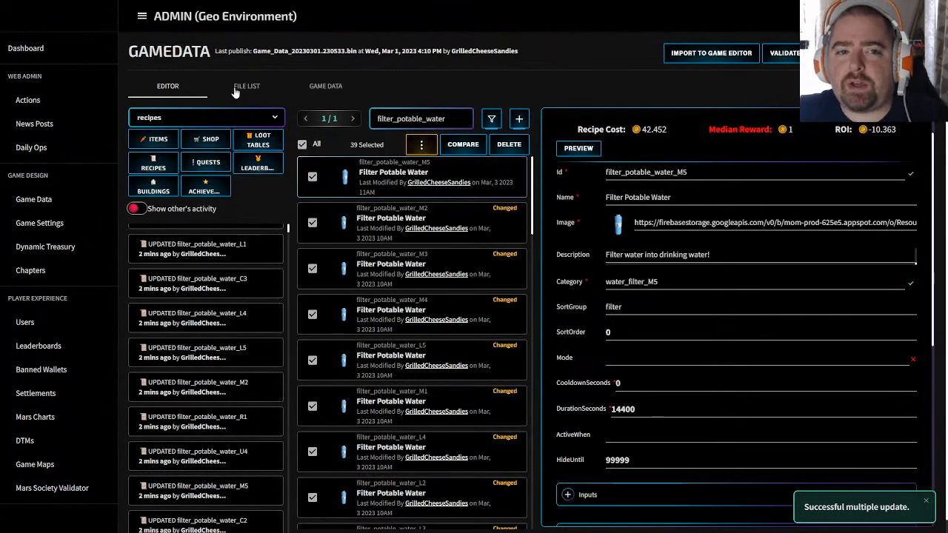
click(422, 148)
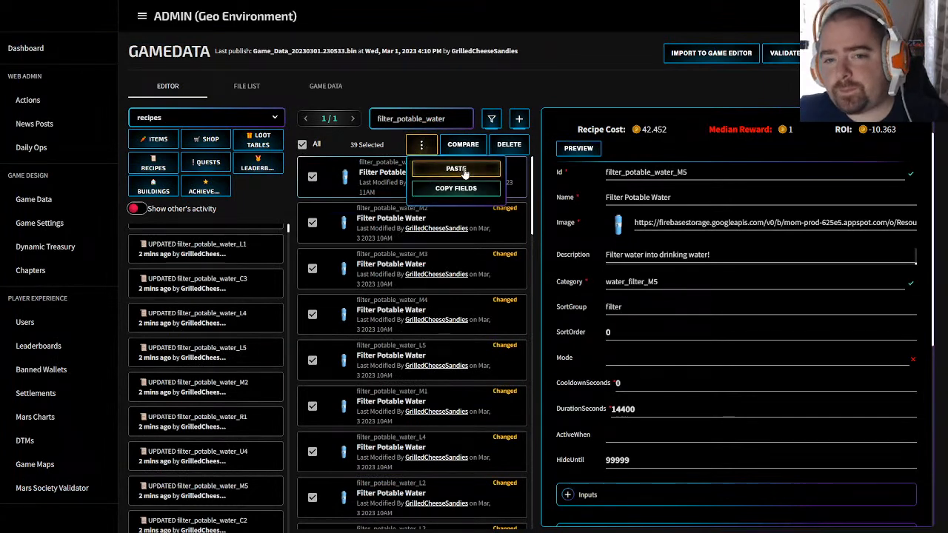
click(456, 168)
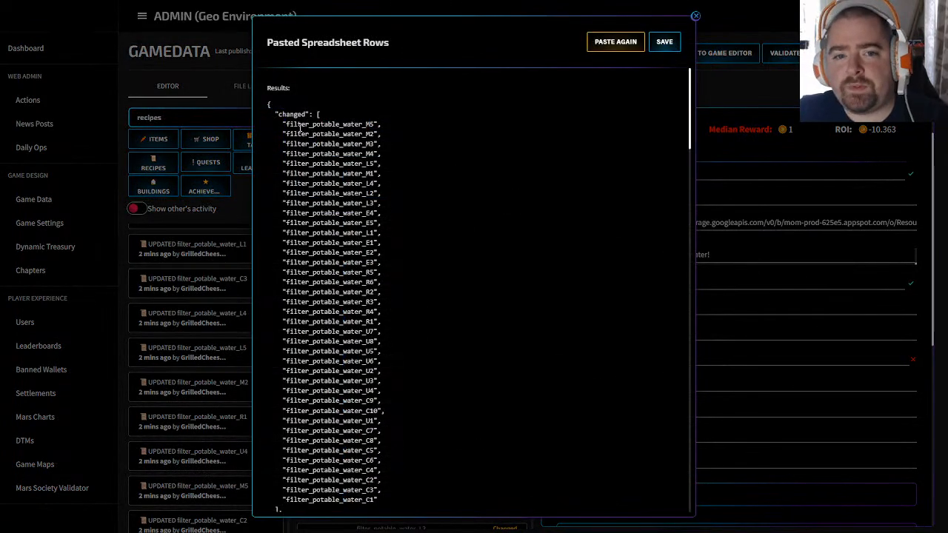
Step: Examine the pasted rows' list of changed recipes and their description, category and reference differences
drag(285, 116, 350, 489)
scroll(462, 250, down, 6)
scroll(462, 246, up, 2)
scroll(463, 246, up, 1)
click(450, 268)
scroll(555, 258, down, 1)
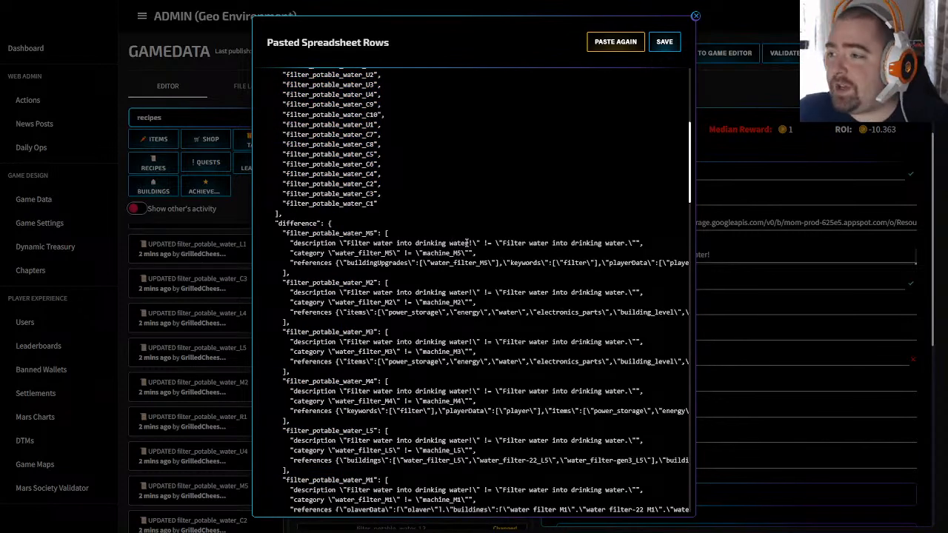
drag(472, 243, 645, 246)
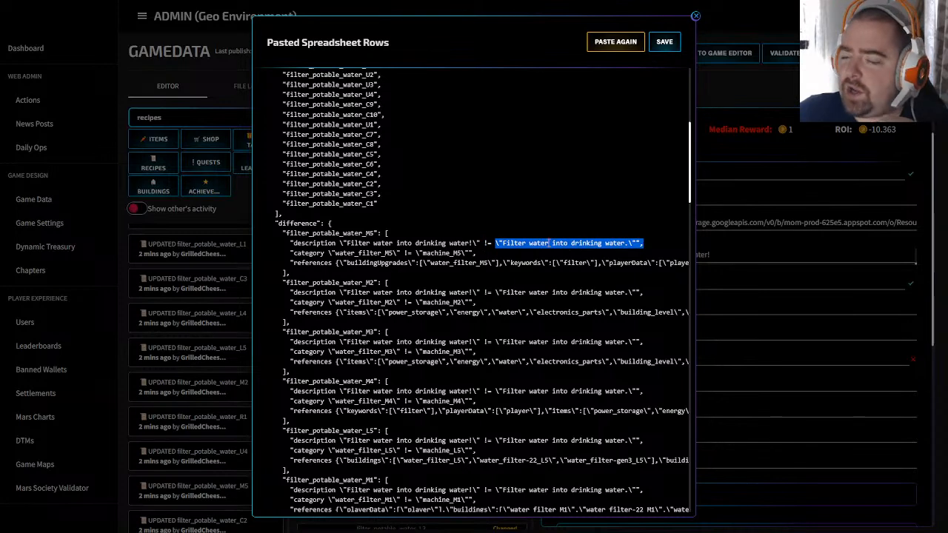
click(624, 248)
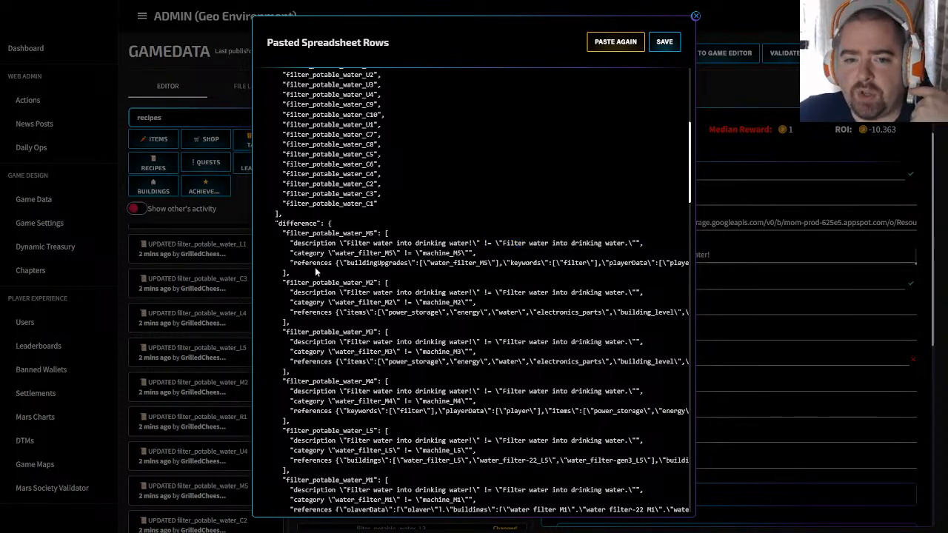
drag(294, 253, 401, 254)
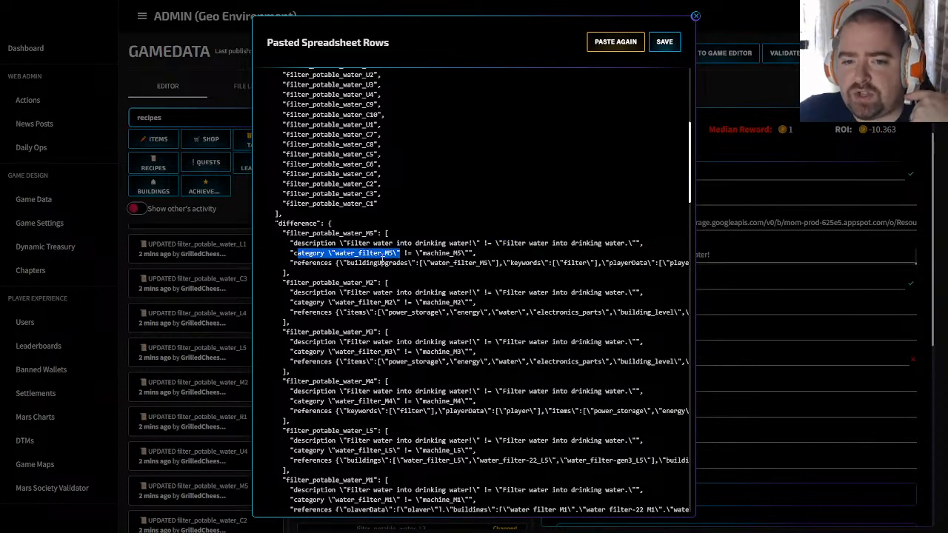
drag(305, 262, 705, 265)
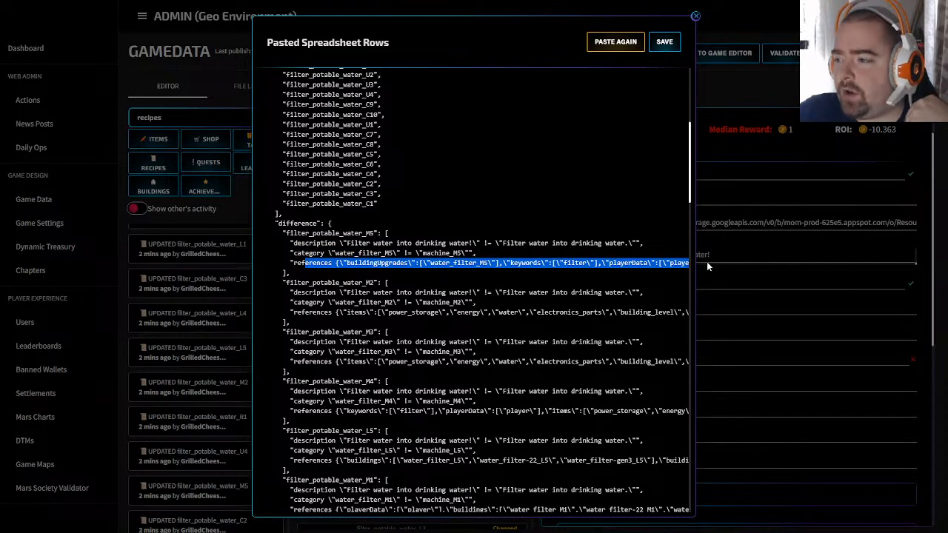
click(582, 259)
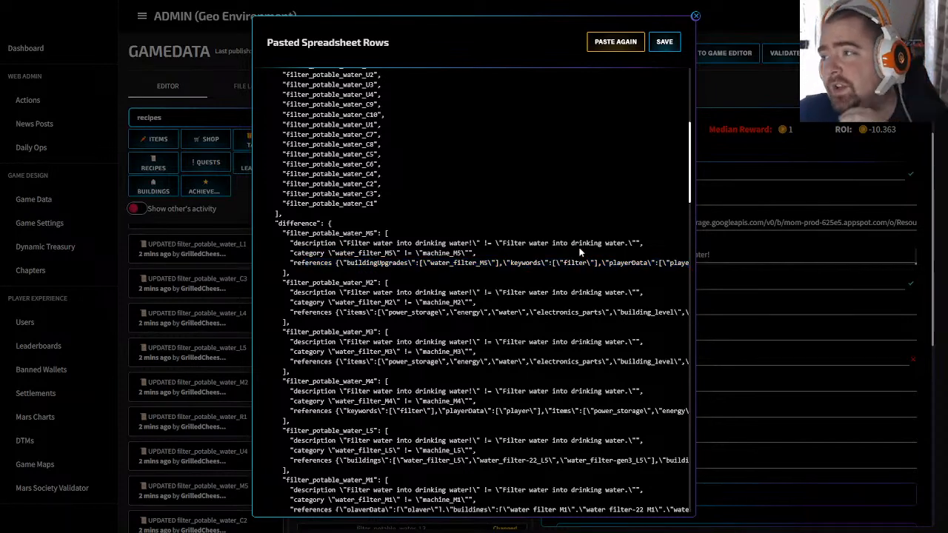
scroll(410, 368, down, 15)
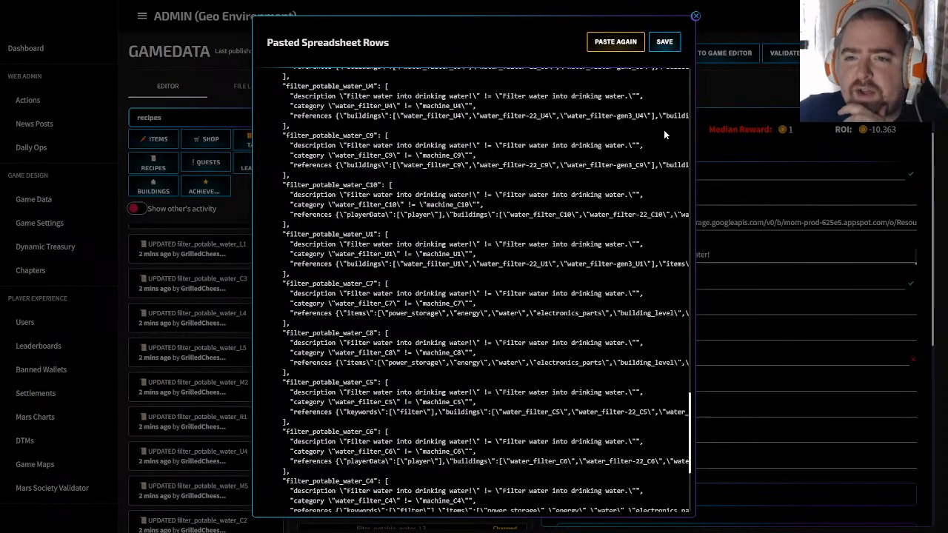
Step: Return to the list of changed recipes in the pasted rows' results and close them without saving
scroll(486, 218, up, 8)
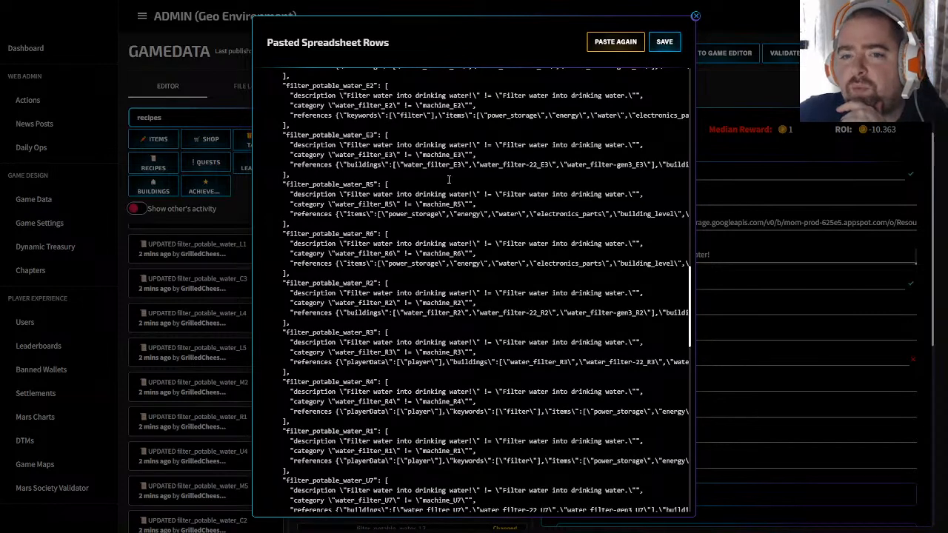
scroll(448, 330, up, 15)
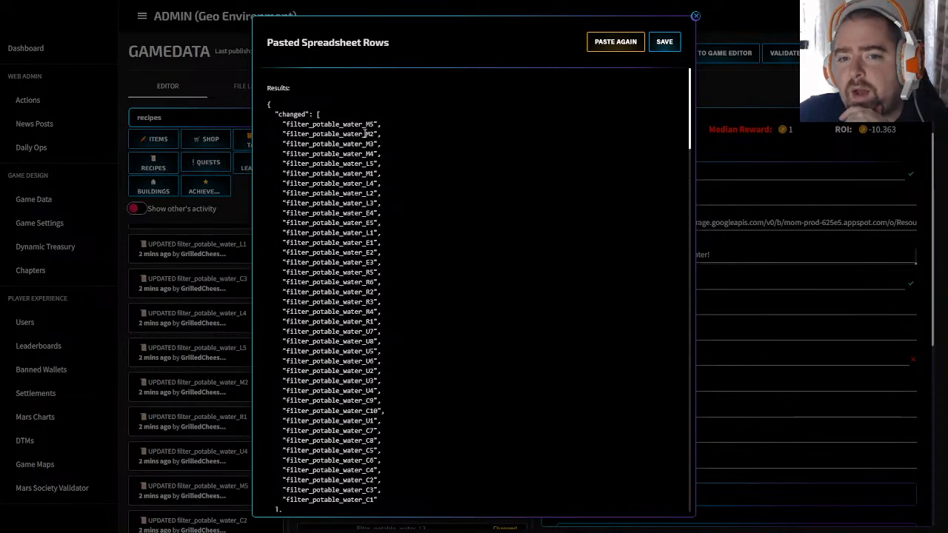
click(696, 15)
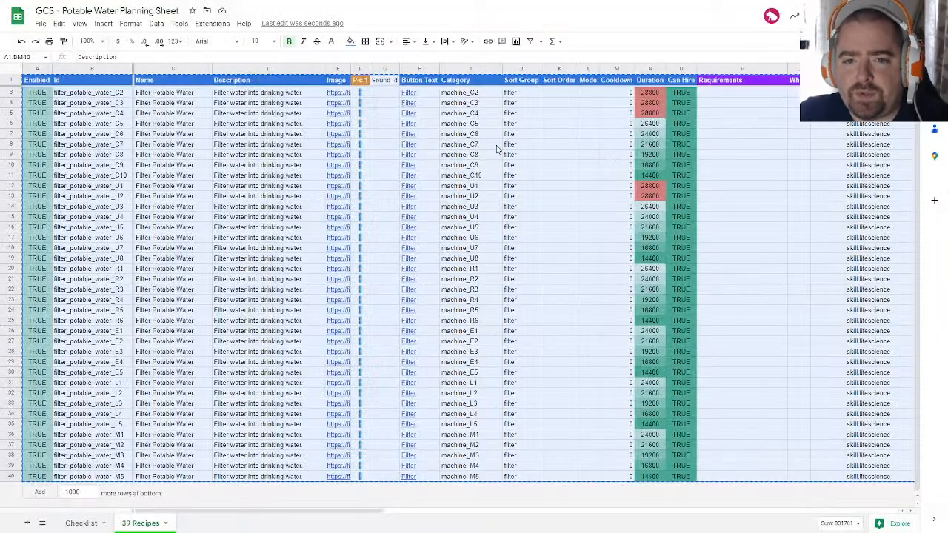
Step: Switch to the Potable Water Planning Sheet and try replacing "machine" in the Category formula for filter_potable_water_C1
key(Return)
scroll(464, 111, up, 1)
click(499, 154)
double_click(472, 94)
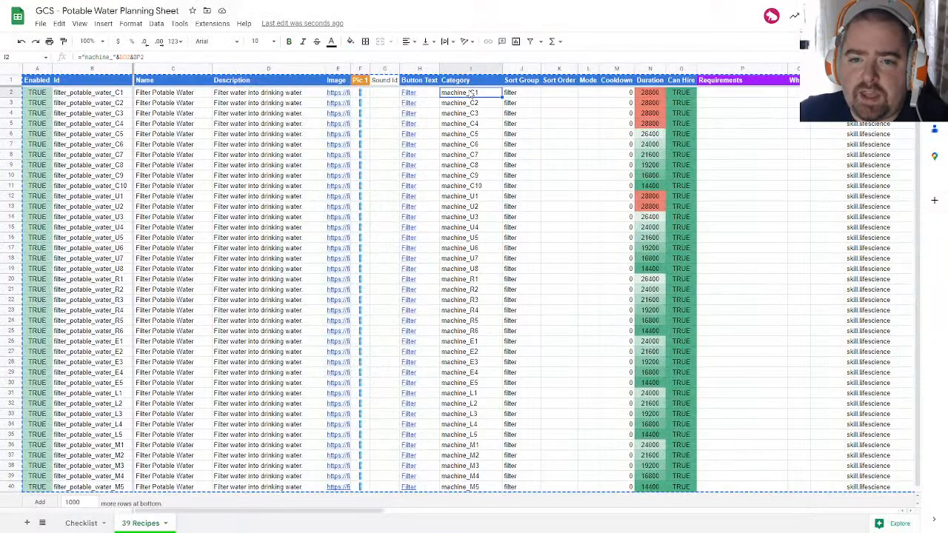
drag(472, 93, 447, 93)
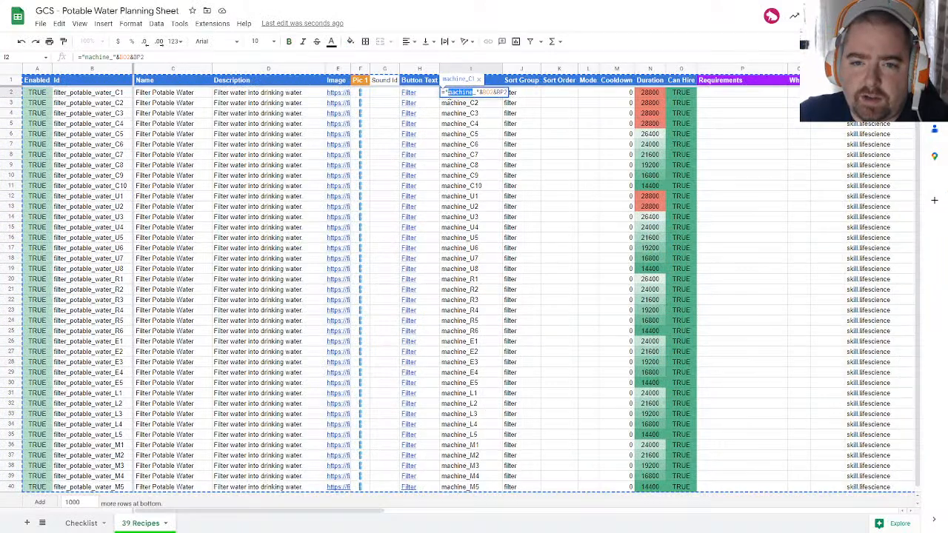
text(filt)
click(472, 155)
Step: Undo the recent Category formula edits, then return to the Gamedata editor and close the selected recipes' open menu
key(ctrl+z)
key(ctrl+z)
key(ctrl+z)
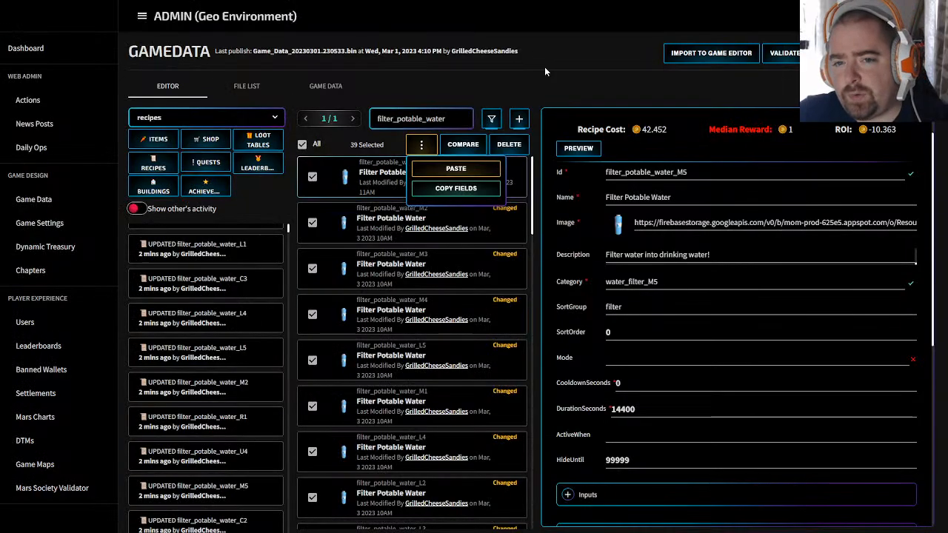
click(544, 67)
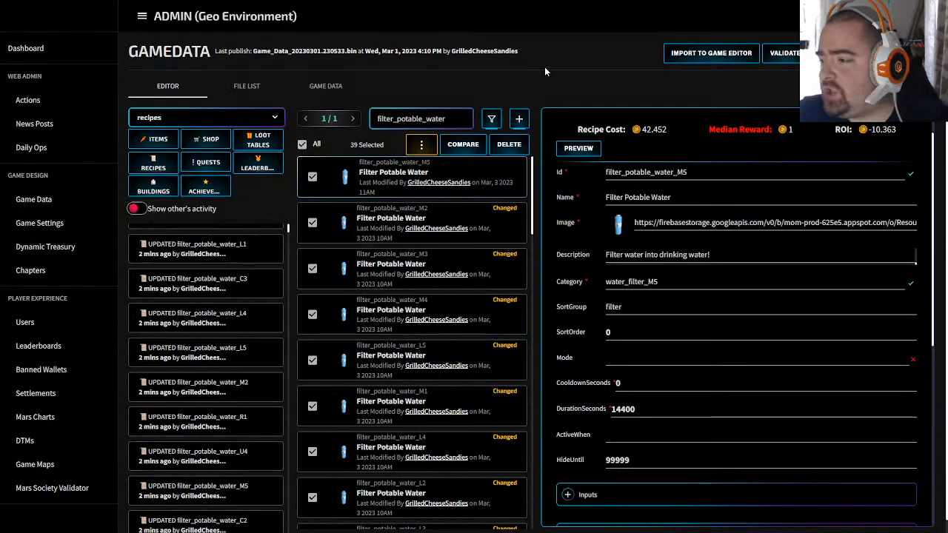
click(617, 254)
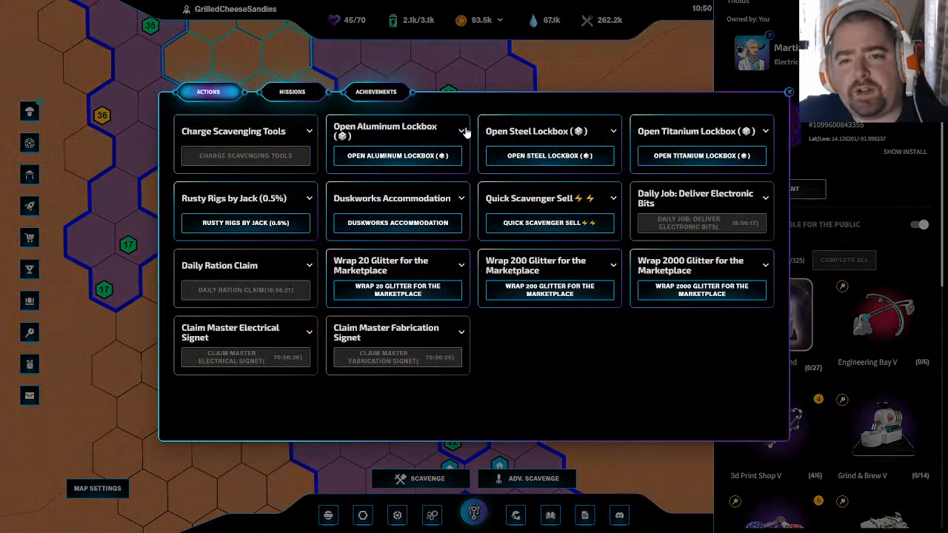
Step: Switch to the game and view the details of the Aluminum, Steel and Titanium Lockbox actions
click(460, 131)
click(580, 131)
click(762, 131)
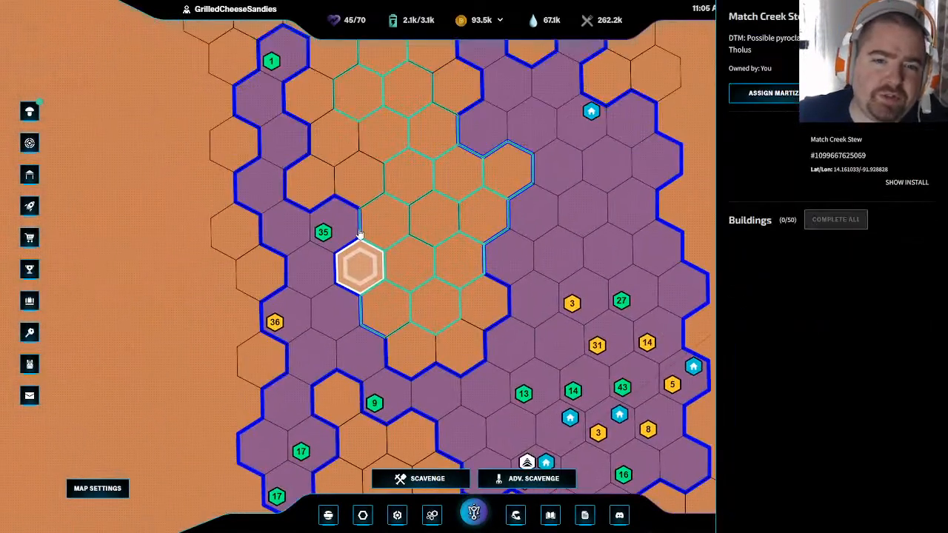
Step: Reopen the game's actions list and carry out Rusty Rigs by Jack (0.5%) for 20 Dusk
drag(360, 234, 322, 196)
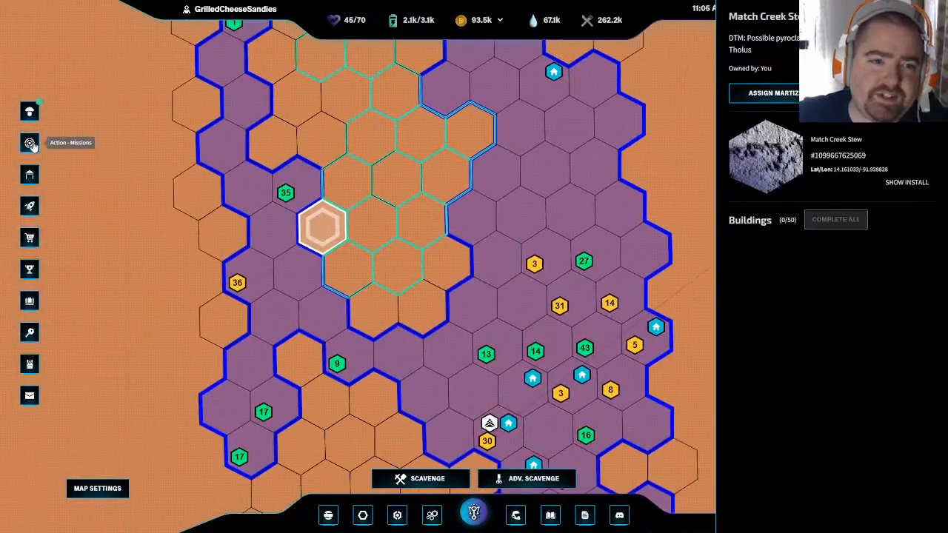
click(31, 144)
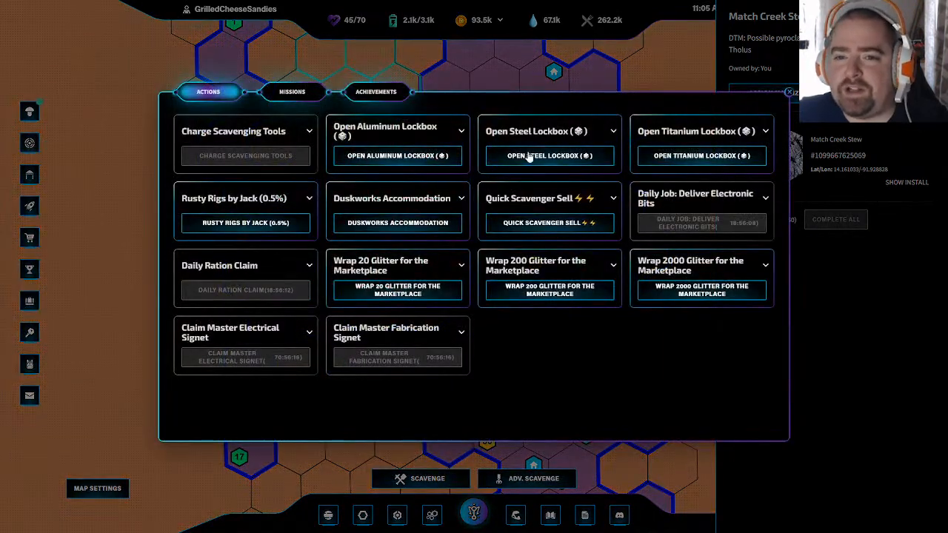
click(245, 222)
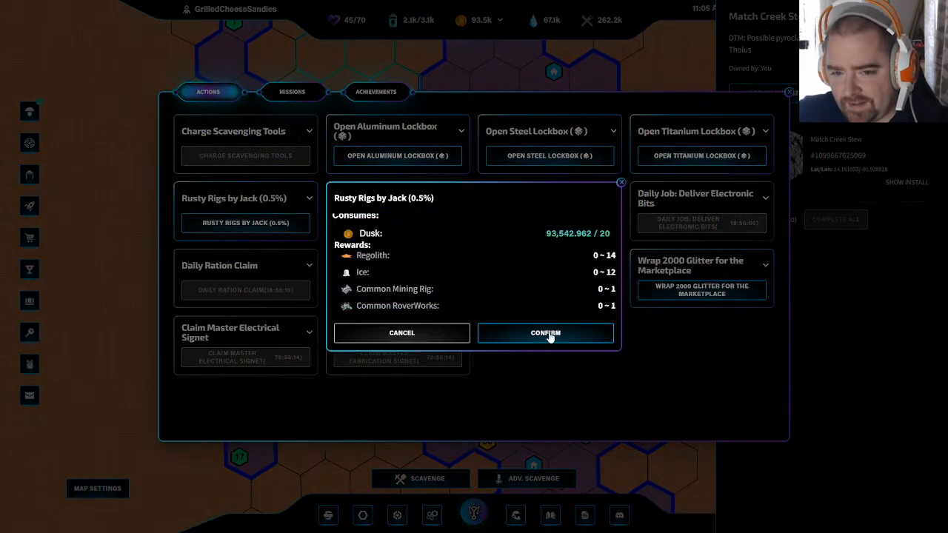
click(541, 334)
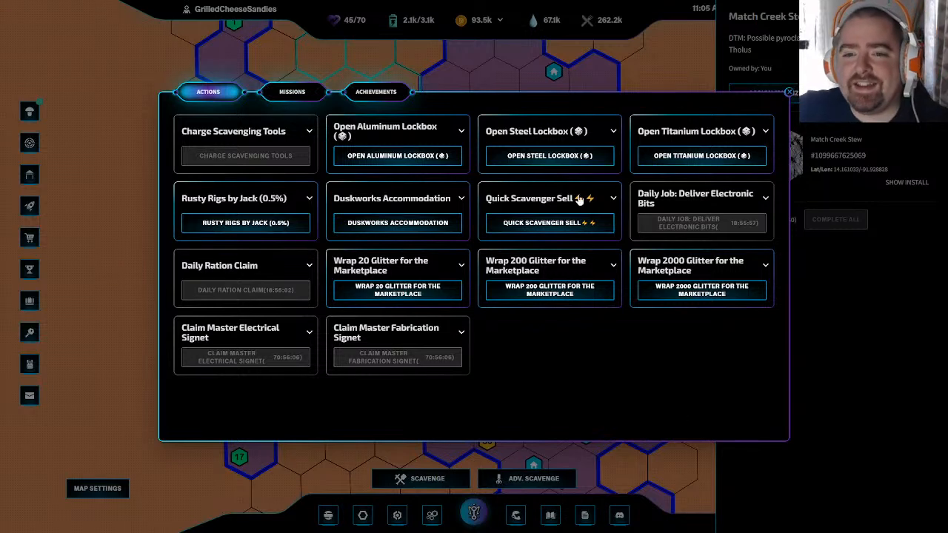
Step: Expand the Open Aluminum Lockbox action and examine its rewards list through to the Obsidian pack recipes
click(430, 131)
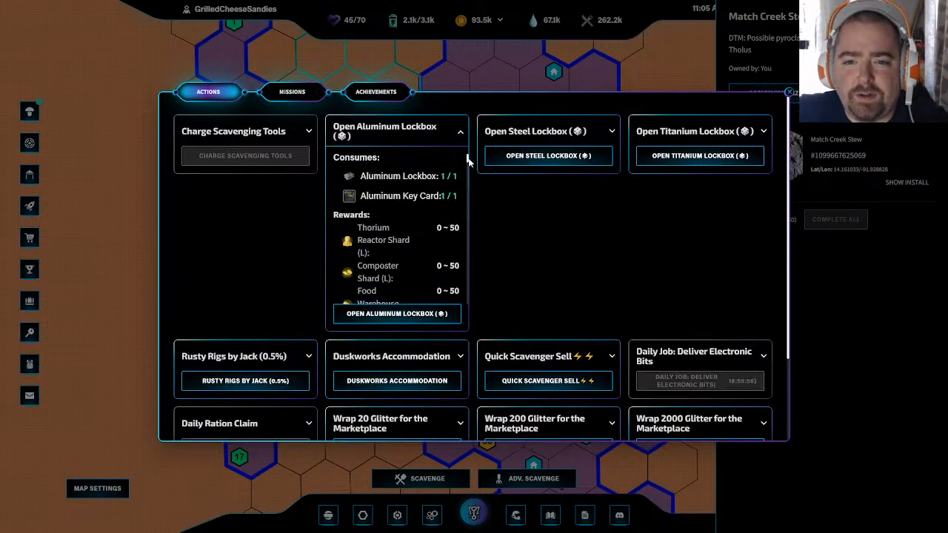
mouse_move(467, 158)
mouse_down()
mouse_move(474, 325)
mouse_move(466, 156)
mouse_up()
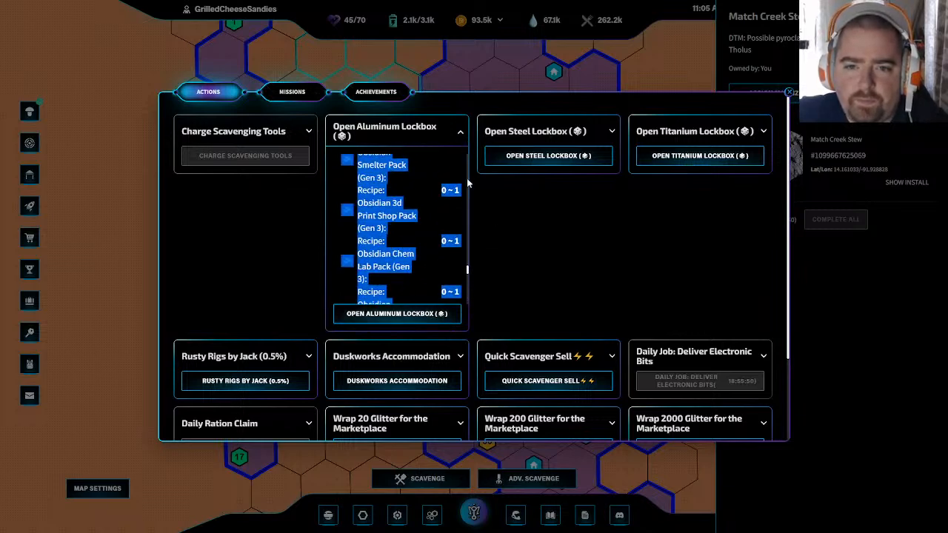
drag(467, 271, 473, 127)
click(505, 201)
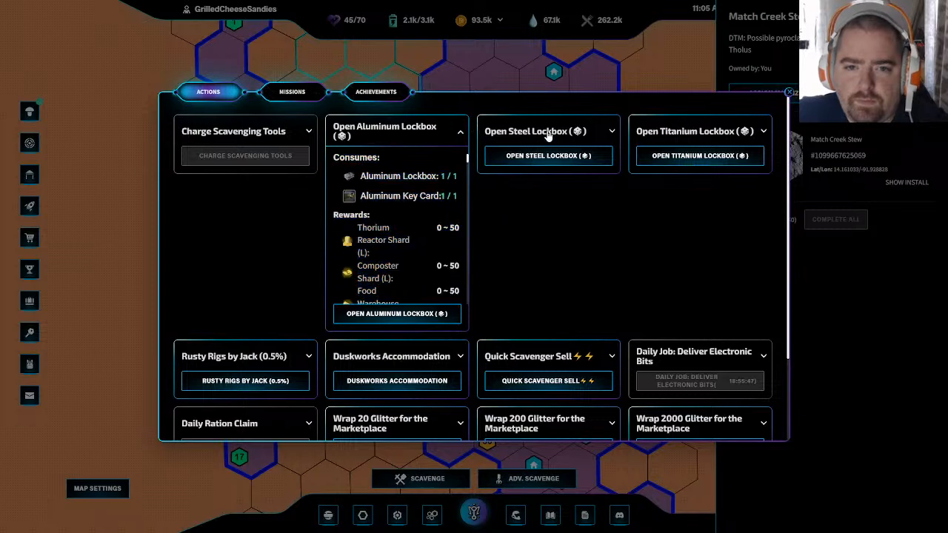
Step: Bring up the Open Steel Lockbox confirmation and locate the Gold Composter Pack recipe among its rewards
click(543, 133)
click(548, 313)
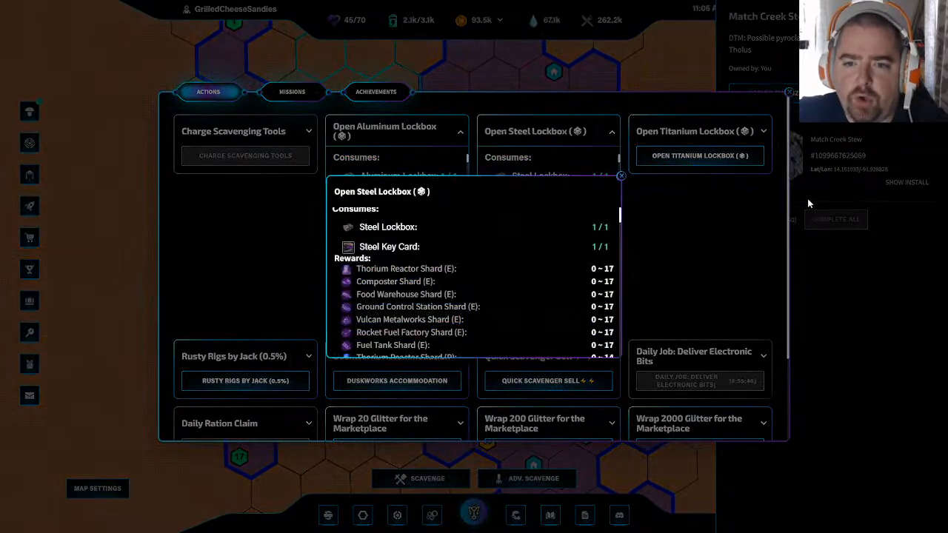
scroll(543, 209, down, 15)
scroll(482, 317, up, 6)
scroll(483, 311, down, 3)
scroll(483, 311, down, 2)
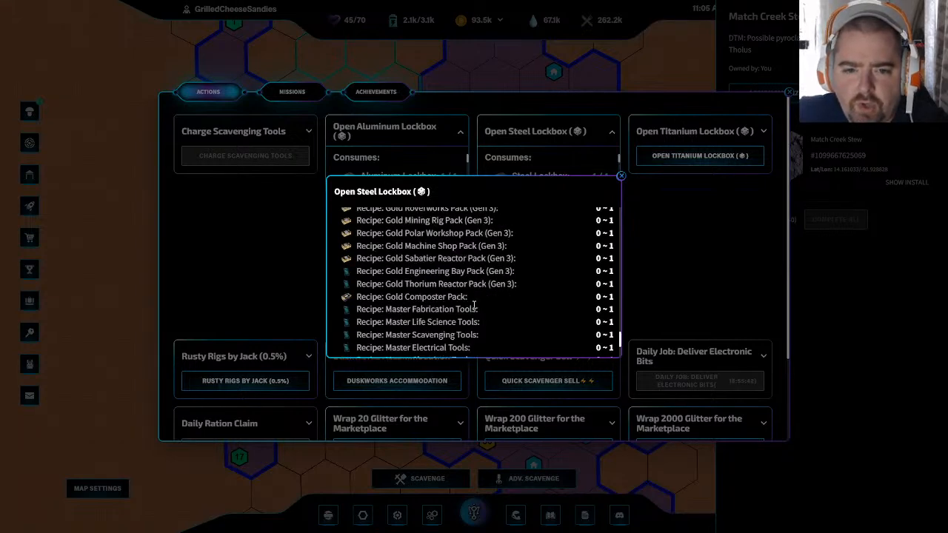
drag(370, 298, 494, 300)
click(490, 299)
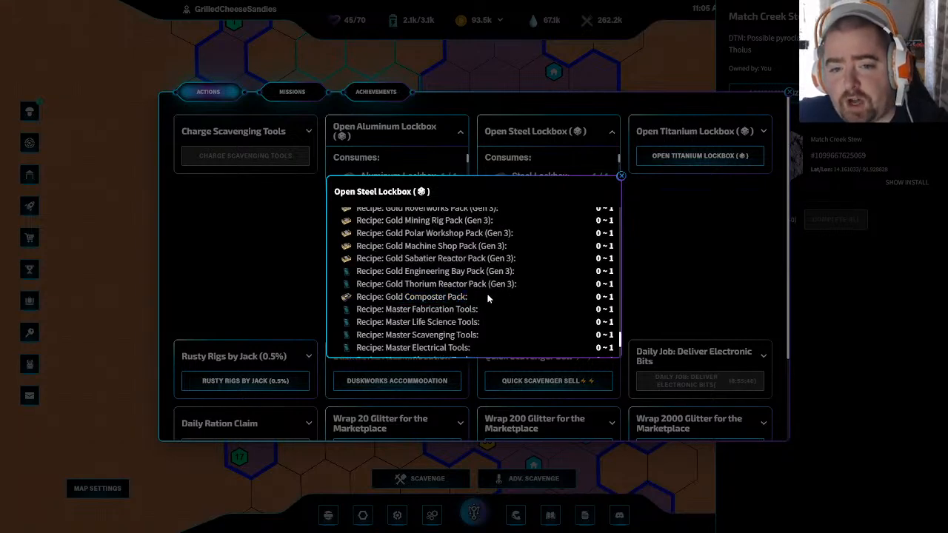
Step: Examine the Steel Lockbox rewards, comparing the Epic building recipes, Gold pack recipes and Master tool recipes
scroll(485, 288, up, 6)
scroll(490, 303, down, 4)
scroll(490, 303, up, 5)
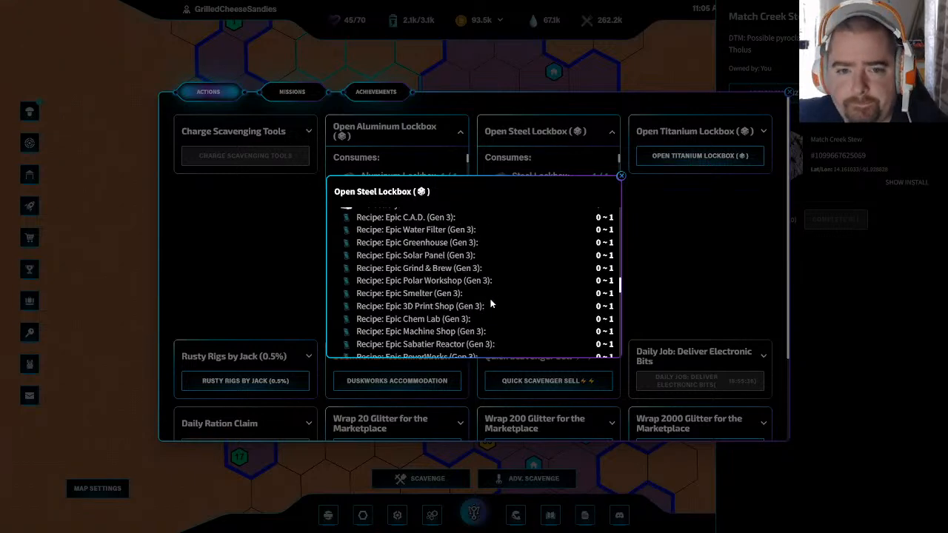
scroll(428, 303, down, 8)
scroll(437, 307, up, 5)
scroll(440, 308, down, 2)
scroll(440, 308, up, 2)
scroll(452, 311, down, 6)
scroll(454, 311, up, 3)
scroll(455, 314, down, 8)
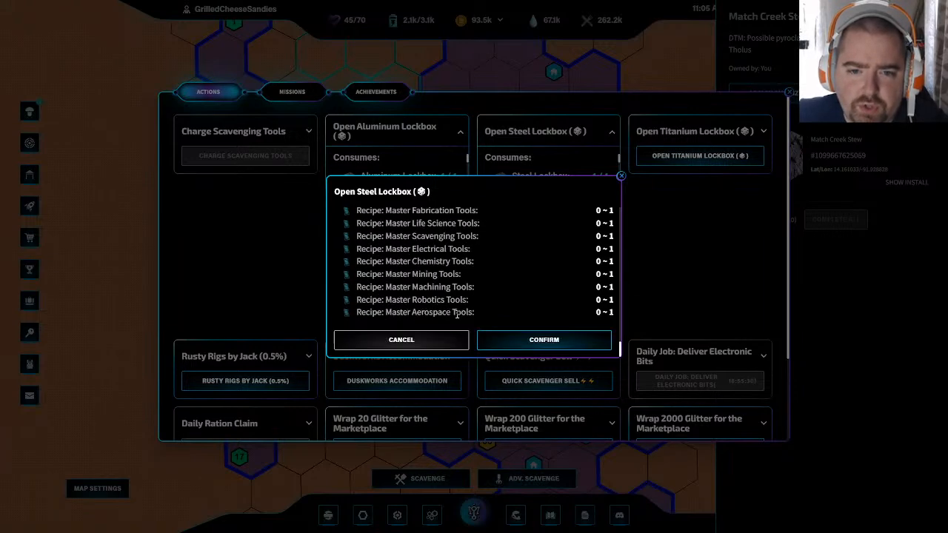
scroll(456, 319, up, 3)
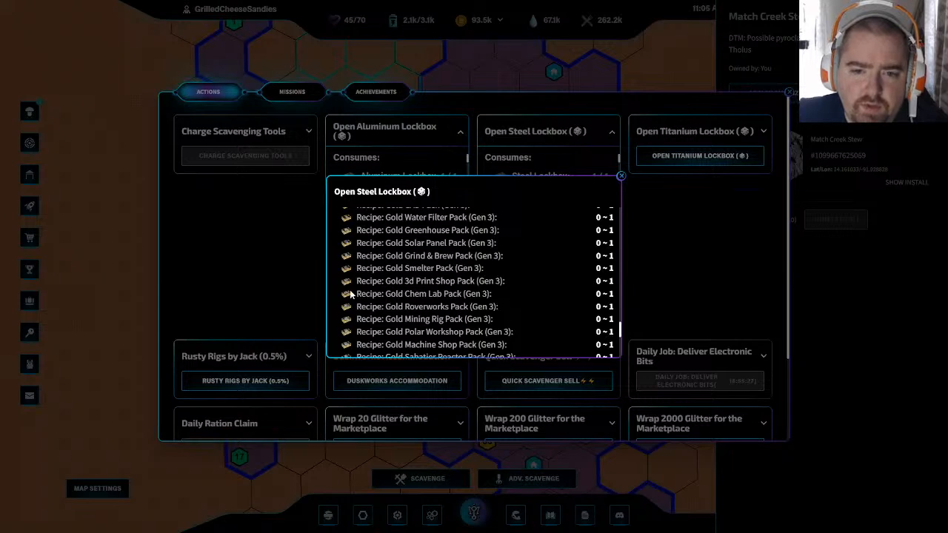
scroll(468, 304, up, 3)
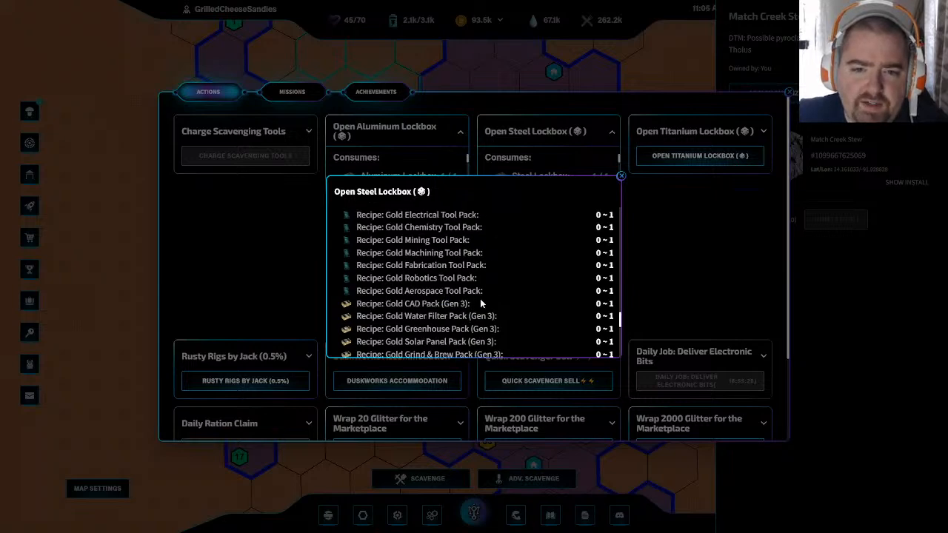
scroll(479, 305, up, 5)
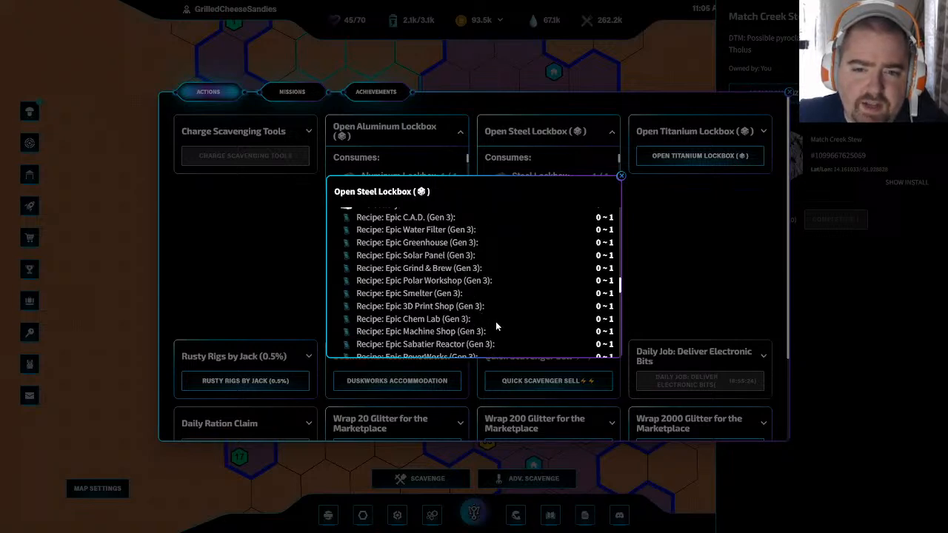
Step: Locate the Epic Composter and Epic Thorium Reactor (Gen 3) recipes in the Steel Lockbox rewards, then close the confirmation
scroll(496, 321, down, 3)
triple_click(452, 309)
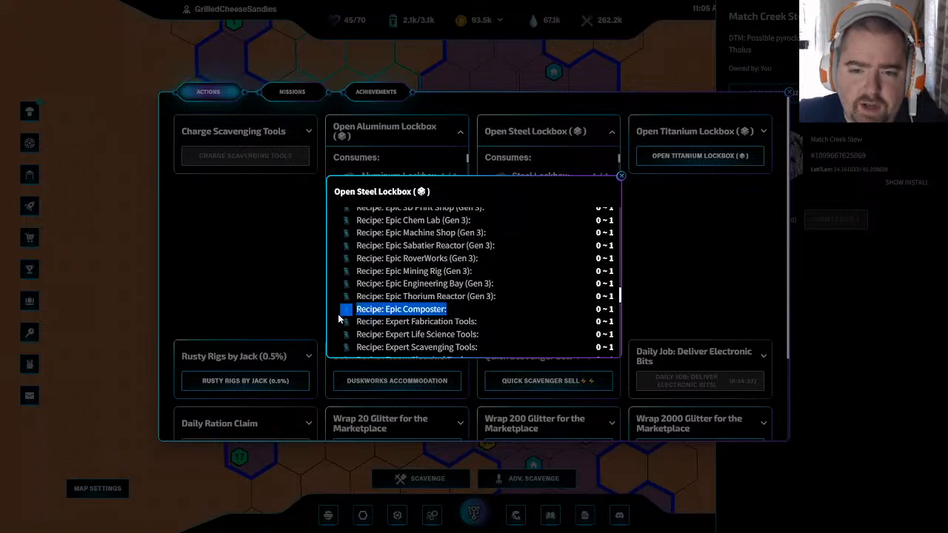
drag(495, 300, 372, 296)
click(499, 288)
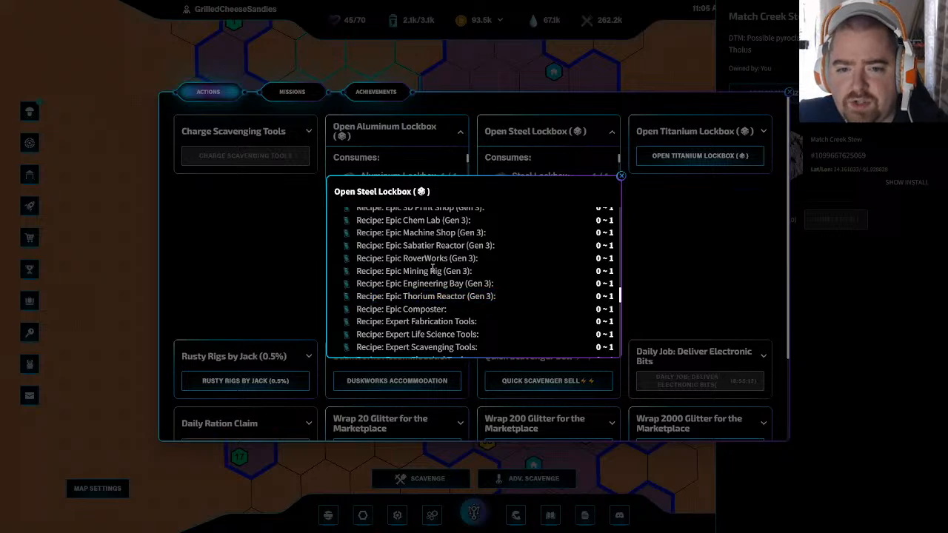
click(620, 176)
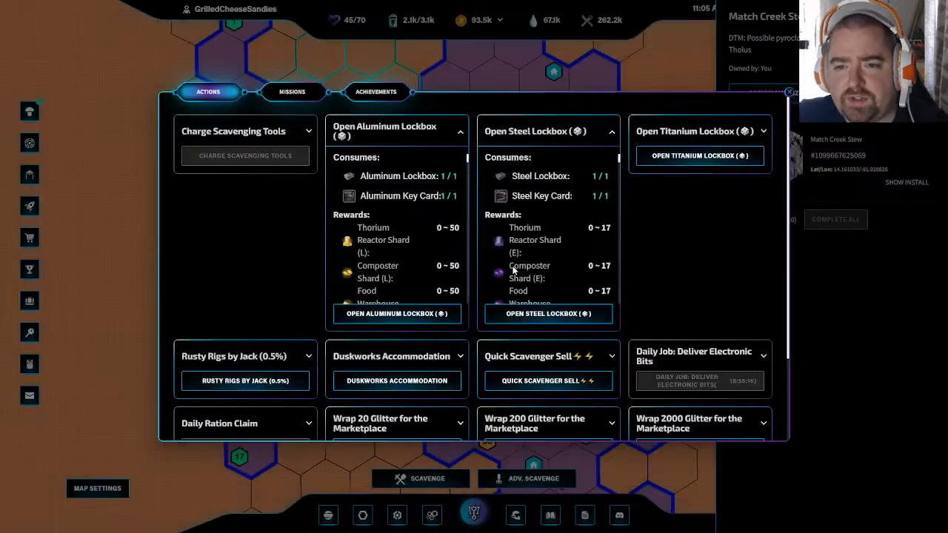
Step: Open the Steel Lockbox and confirm using the lockbox and Steel Key Card
click(566, 317)
scroll(484, 296, down, 10)
scroll(533, 332, down, 3)
click(537, 338)
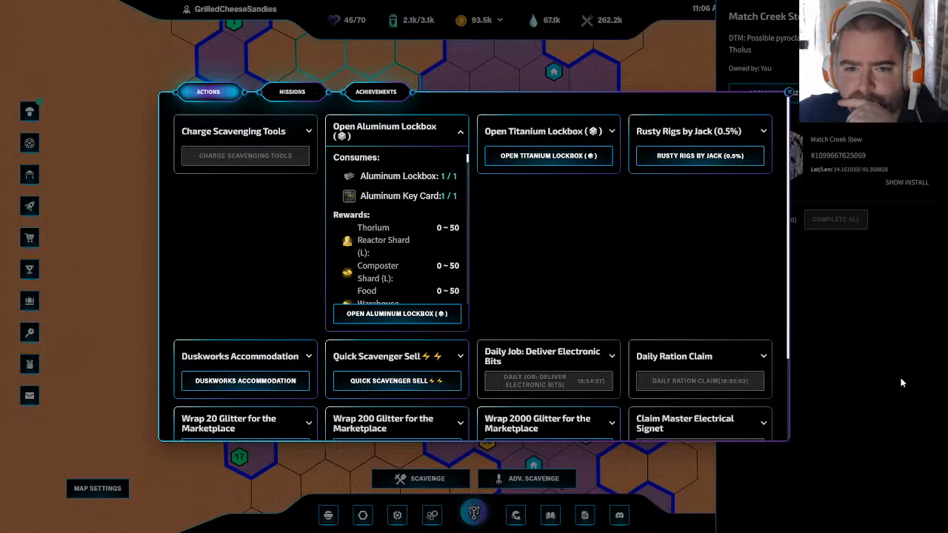
Step: Expand the Titanium Lockbox details, then open the Aluminum Lockbox and confirm using its key card
click(597, 138)
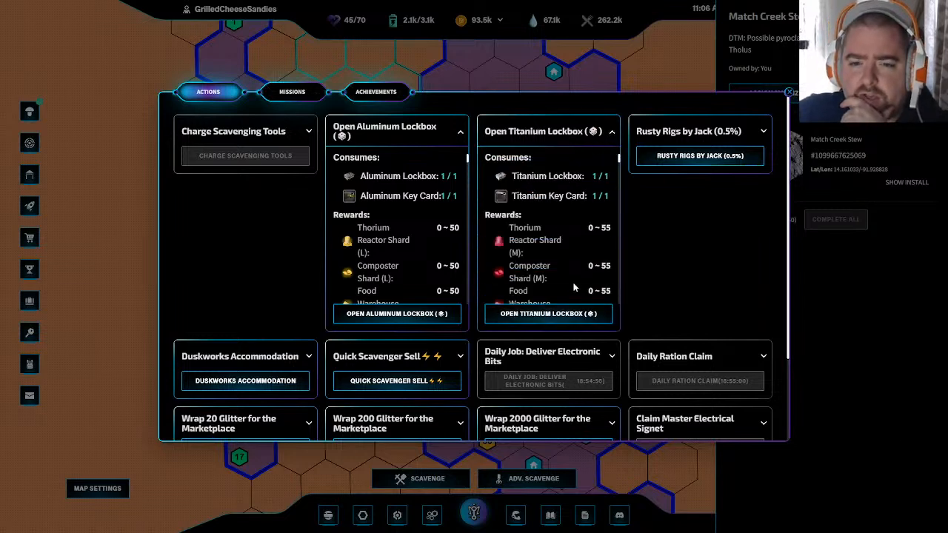
click(383, 313)
scroll(527, 293, down, 10)
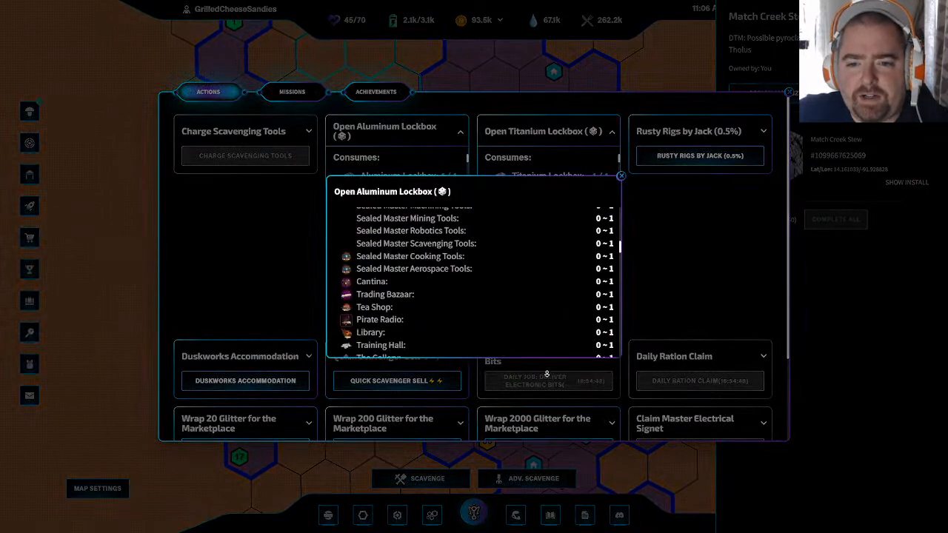
click(552, 342)
drag(377, 314, 486, 314)
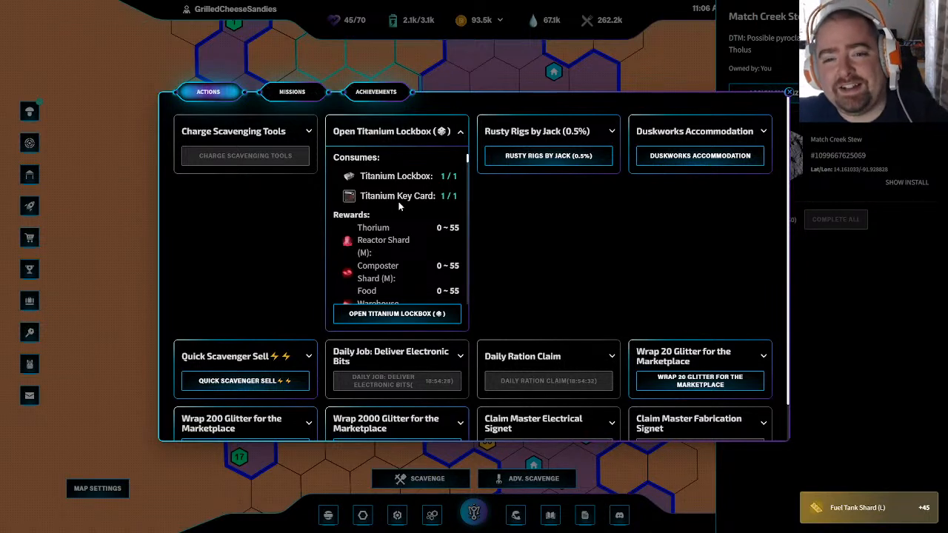
Step: Examine the Titanium Lockbox rewards and highlight the Obsidian Composter Pack recipe at the end of the list
scroll(405, 213, down, 10)
scroll(402, 298, down, 5)
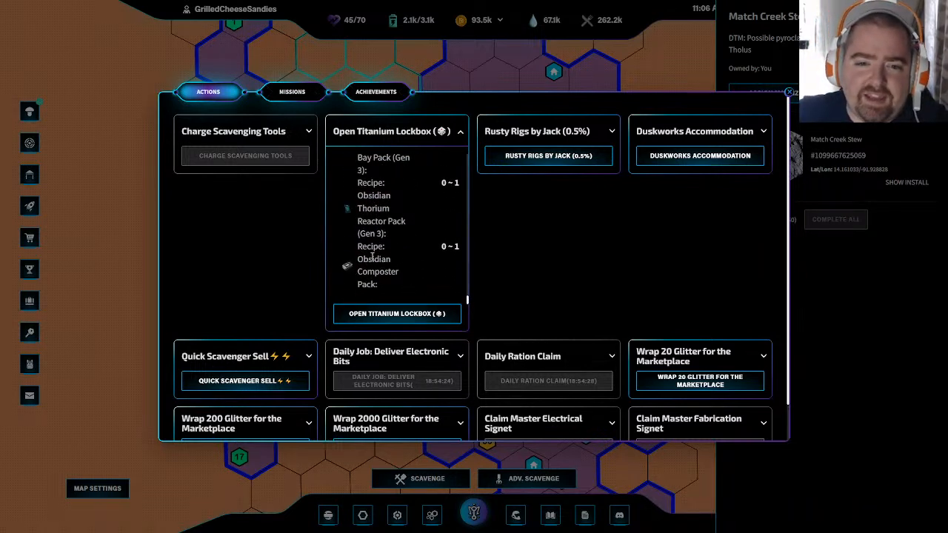
drag(359, 246, 377, 296)
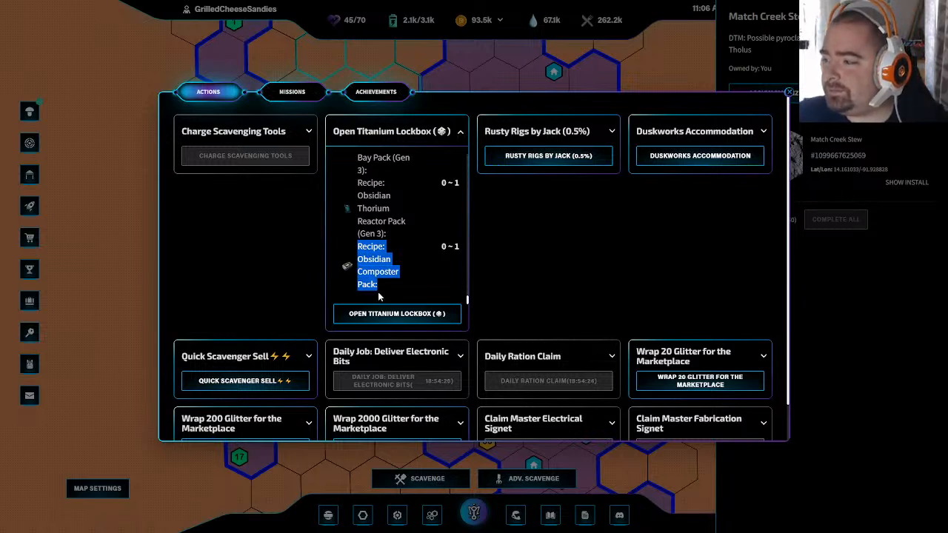
drag(379, 290, 359, 249)
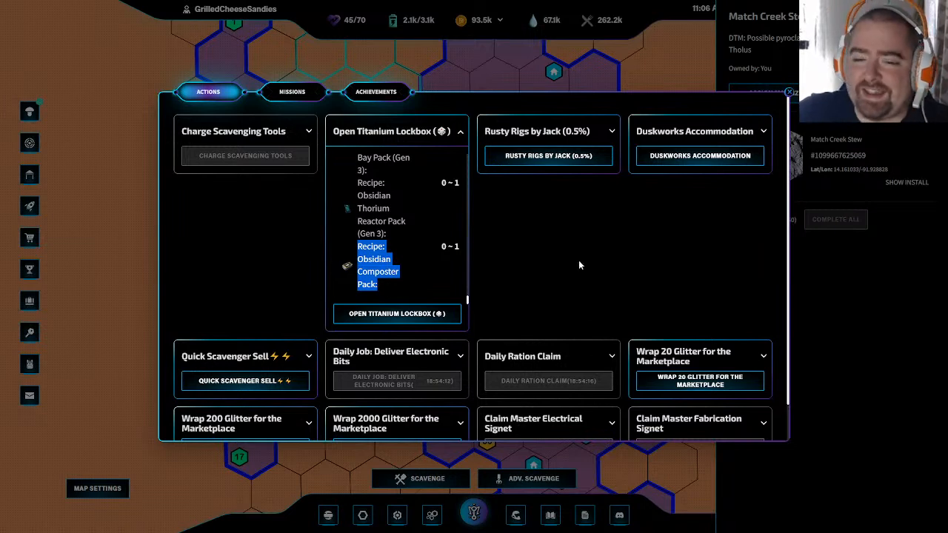
click(375, 256)
drag(357, 246, 387, 289)
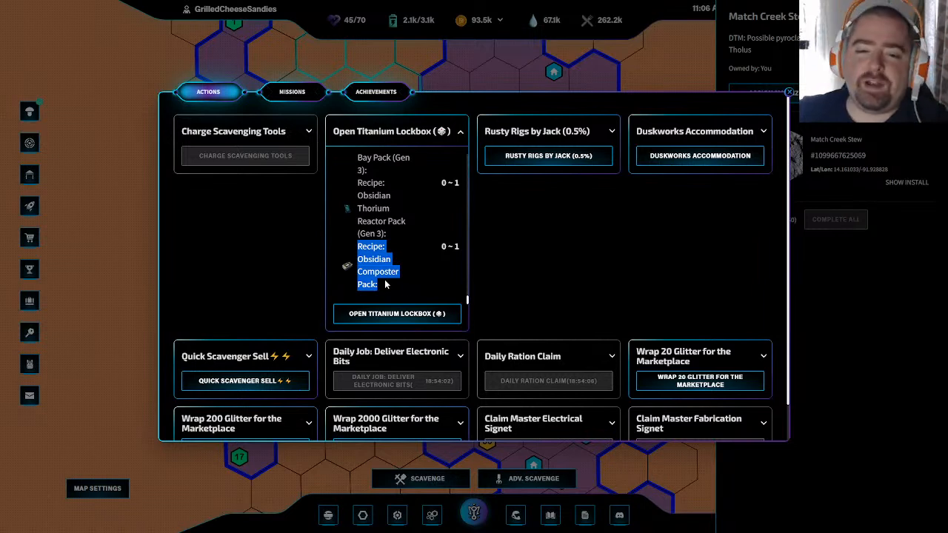
Step: Open the Titanium Lockbox, highlighting the Obsidian Composter Pack recipe at the end of the confirmation's reward list before confirming
click(387, 286)
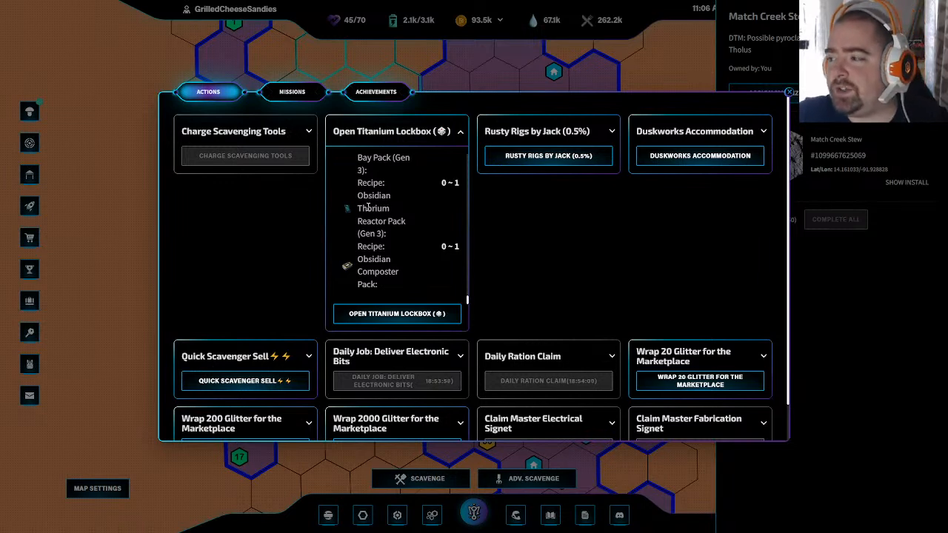
click(395, 312)
scroll(522, 332, down, 15)
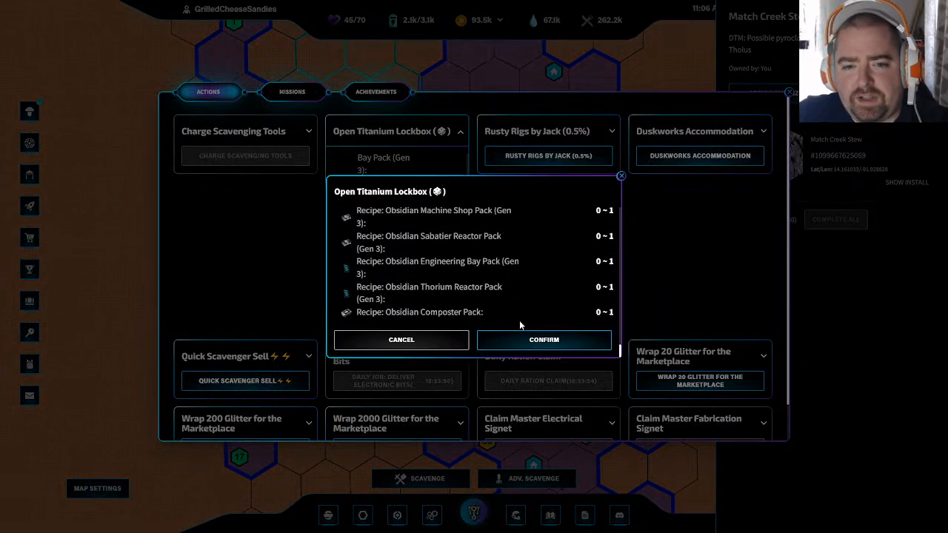
drag(359, 314, 482, 312)
click(494, 309)
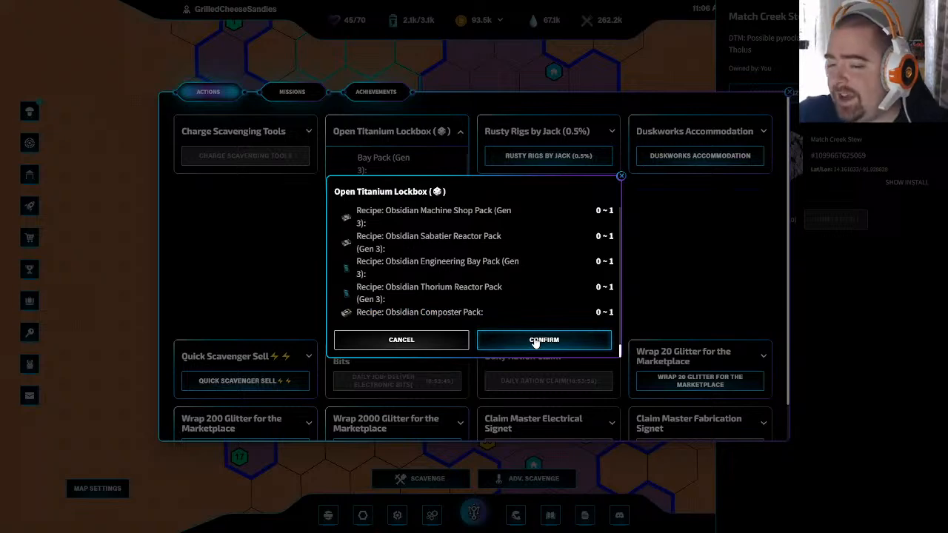
click(534, 340)
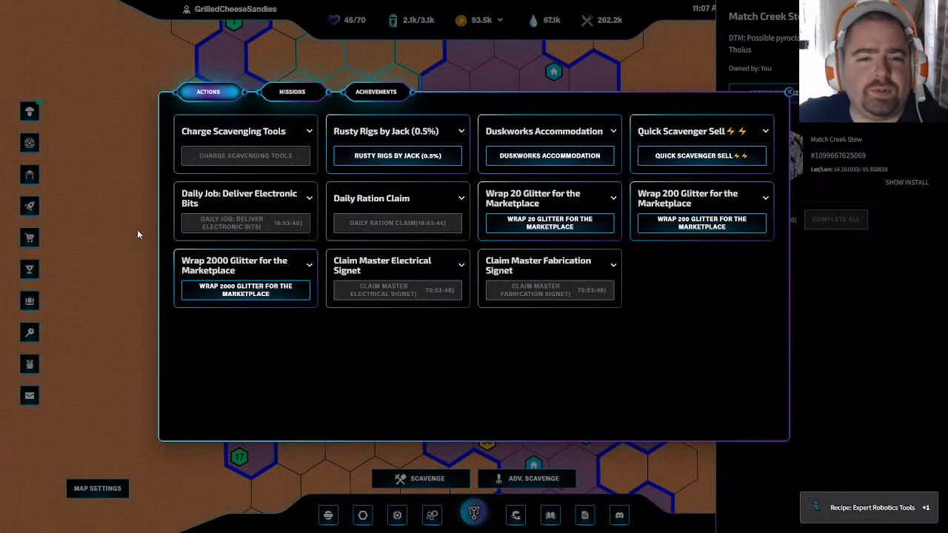
Step: Close the actions window and show the packs in the inventory
click(105, 226)
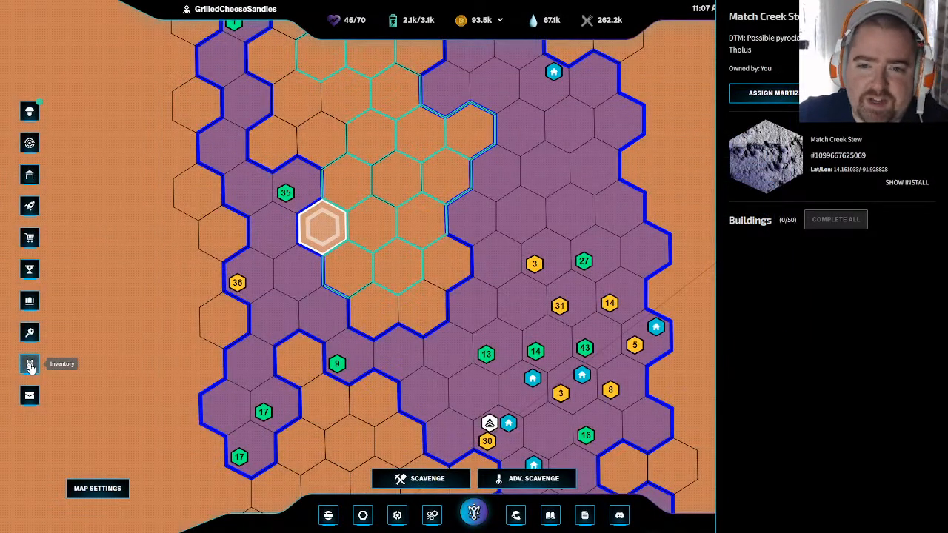
click(30, 365)
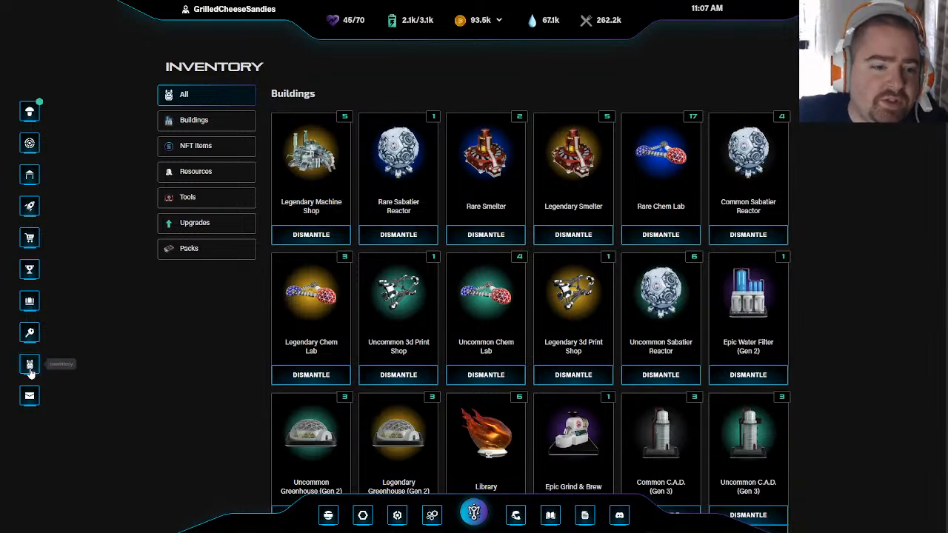
click(203, 250)
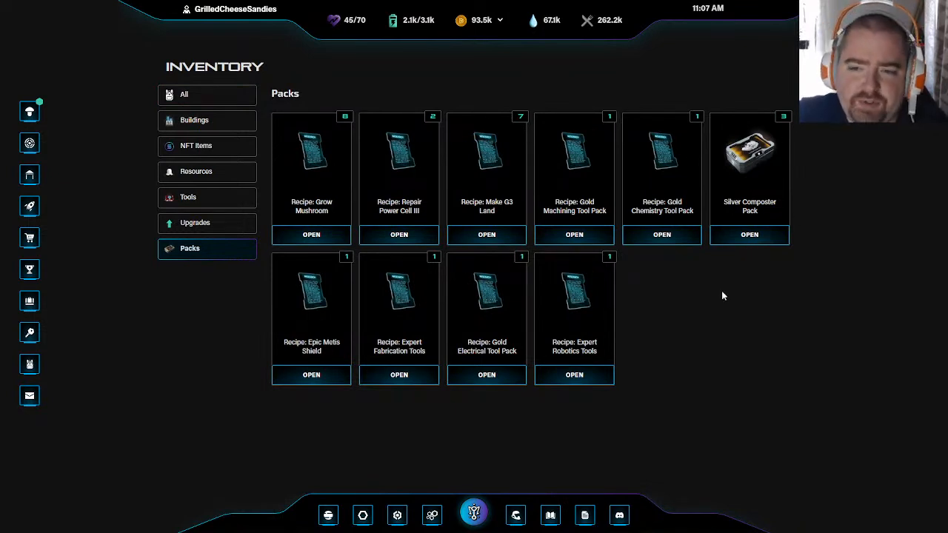
Step: Review the Silver Composter Pack's loot odds from Common to Mythic Composter, then open one pack and dismiss the acquired item notice
click(765, 236)
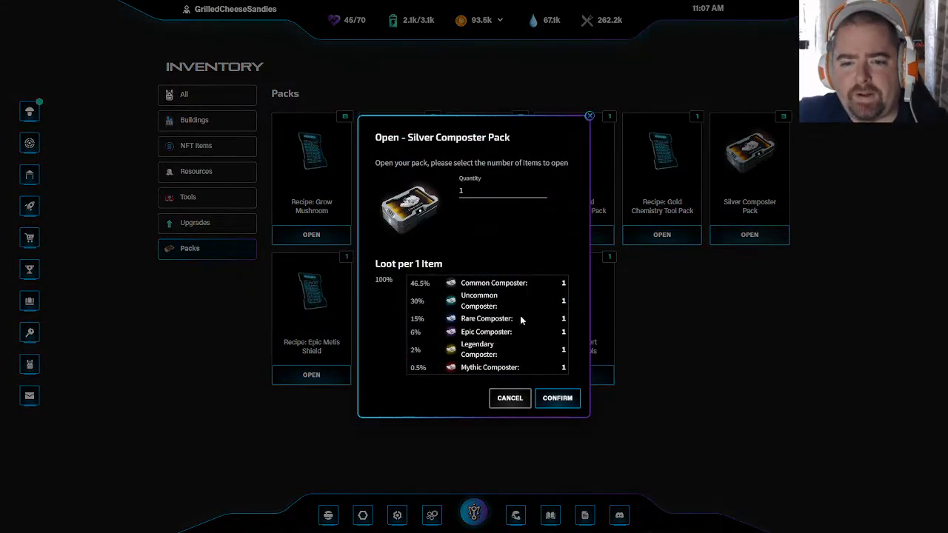
drag(520, 368, 474, 293)
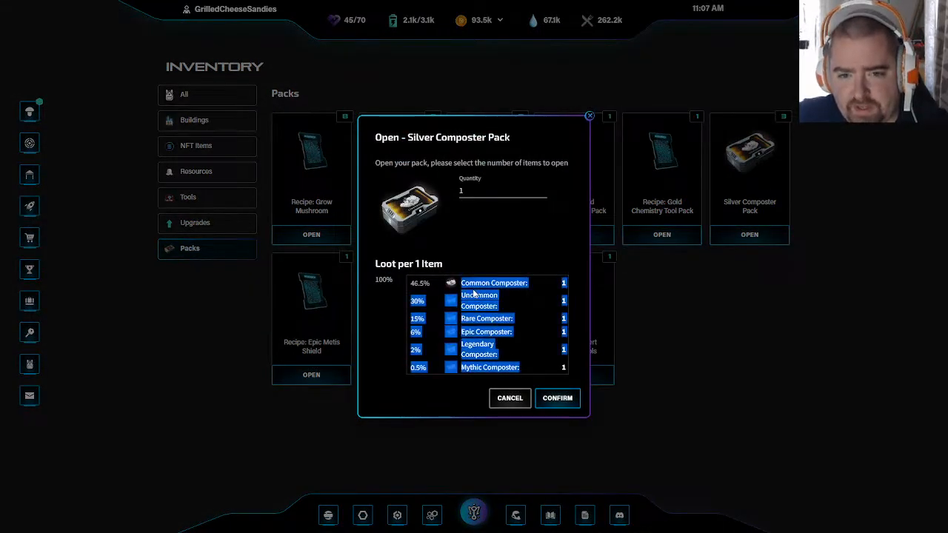
click(472, 287)
drag(415, 138, 537, 141)
click(486, 248)
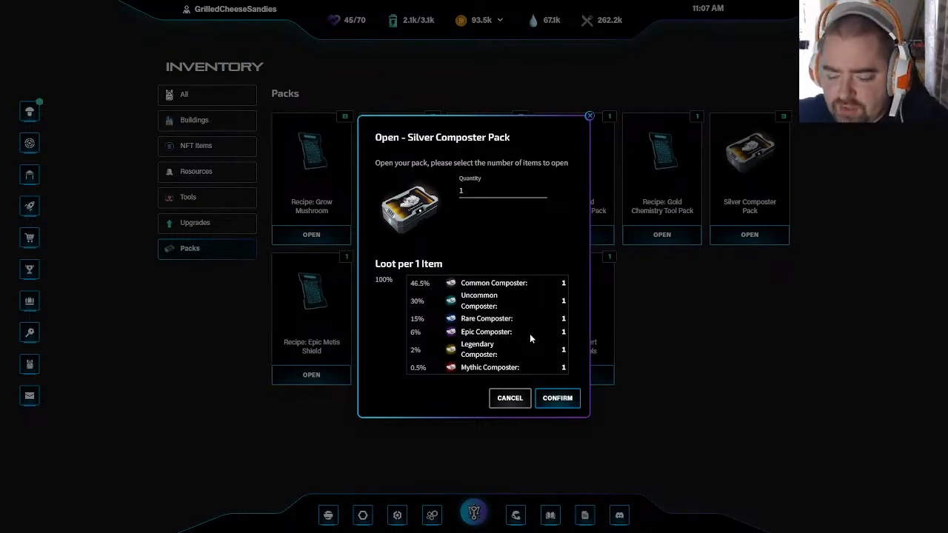
drag(544, 360, 459, 293)
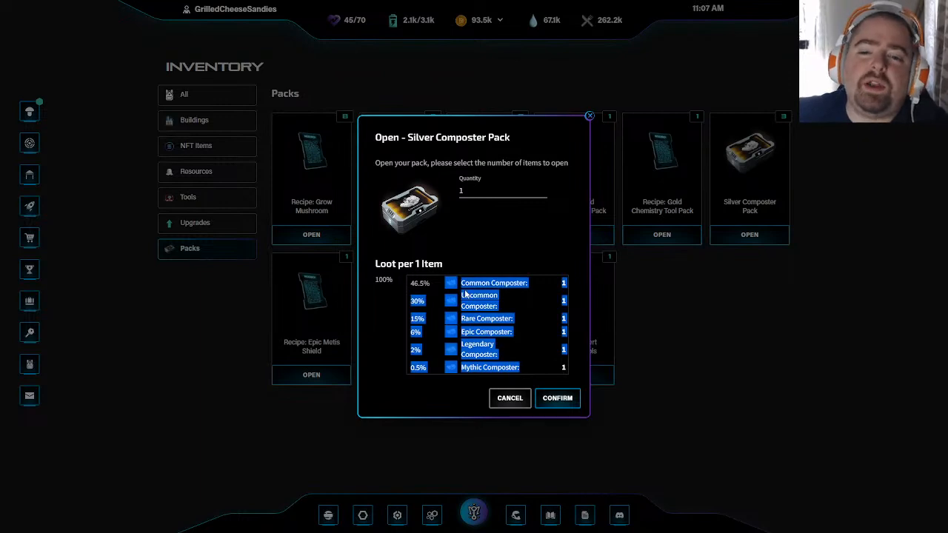
click(486, 300)
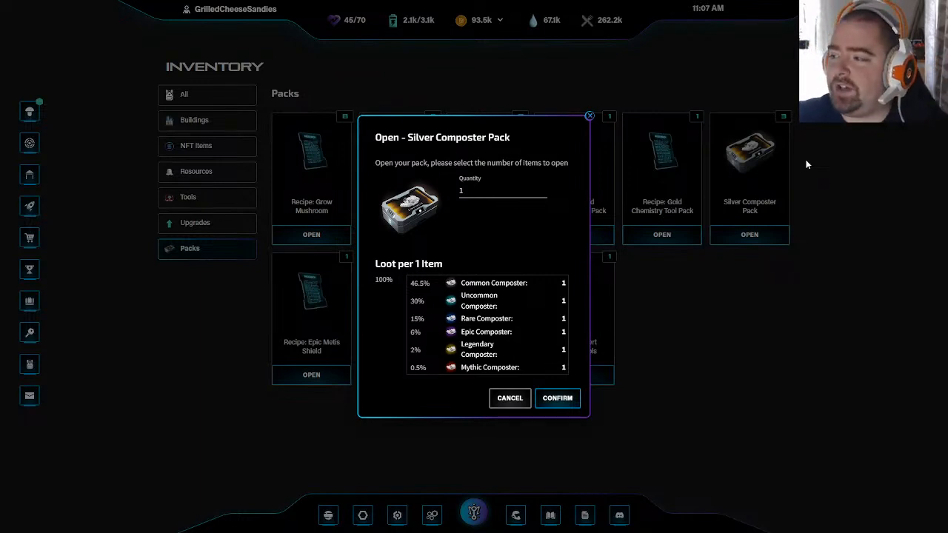
click(552, 400)
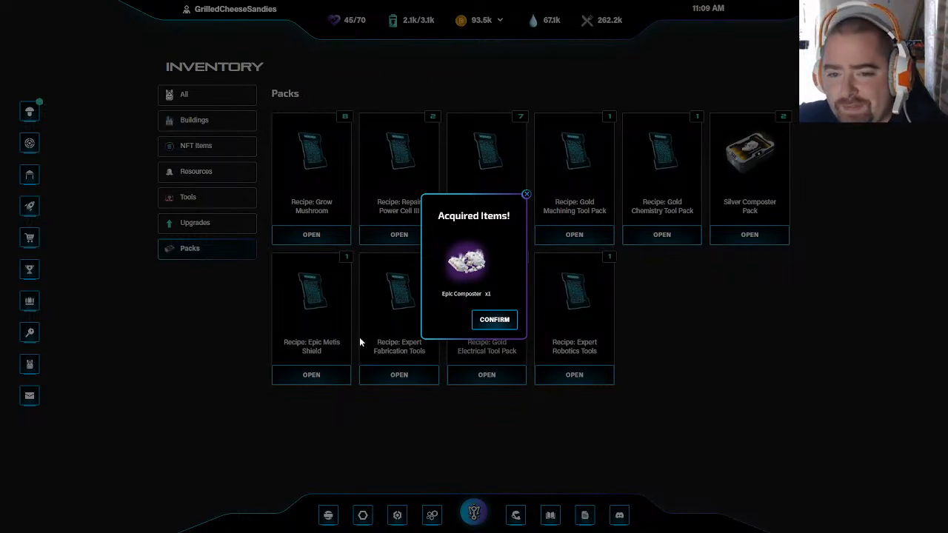
click(509, 322)
Step: Highlight the Epic Composter's drop chance, then open a second Silver Composter Pack and dismiss the acquired item notice
click(755, 234)
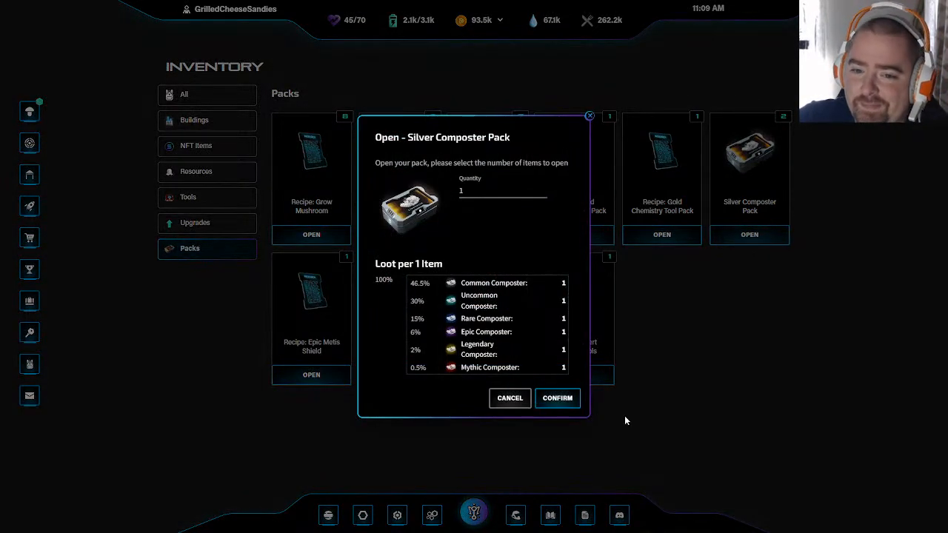
double_click(415, 332)
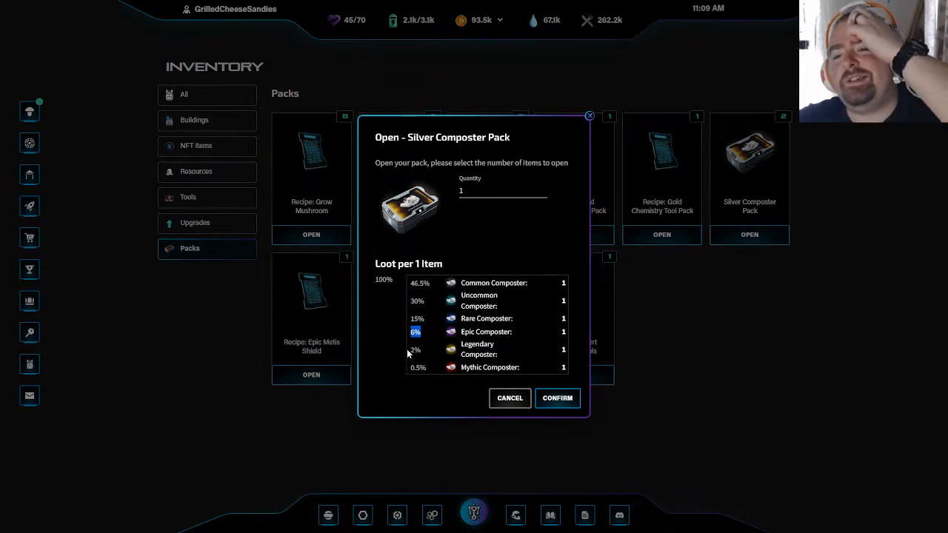
click(413, 347)
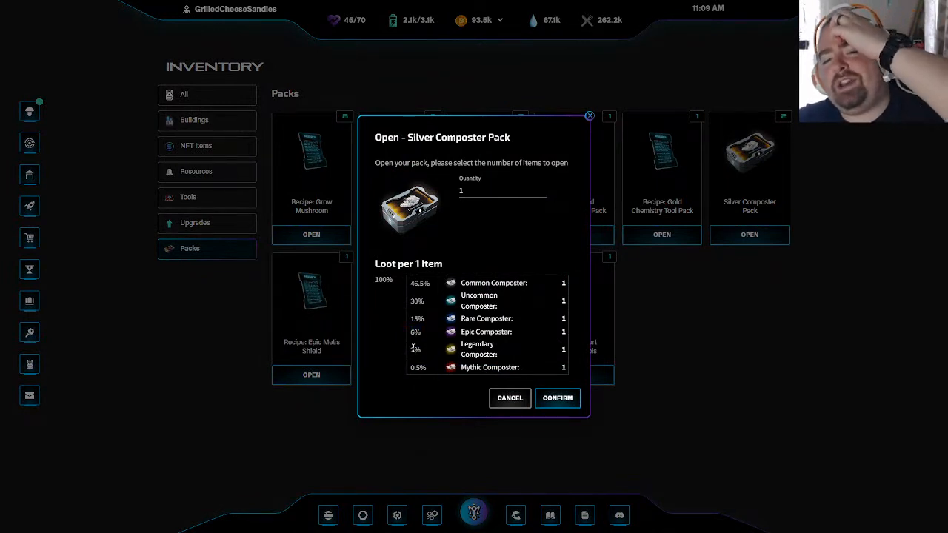
click(556, 399)
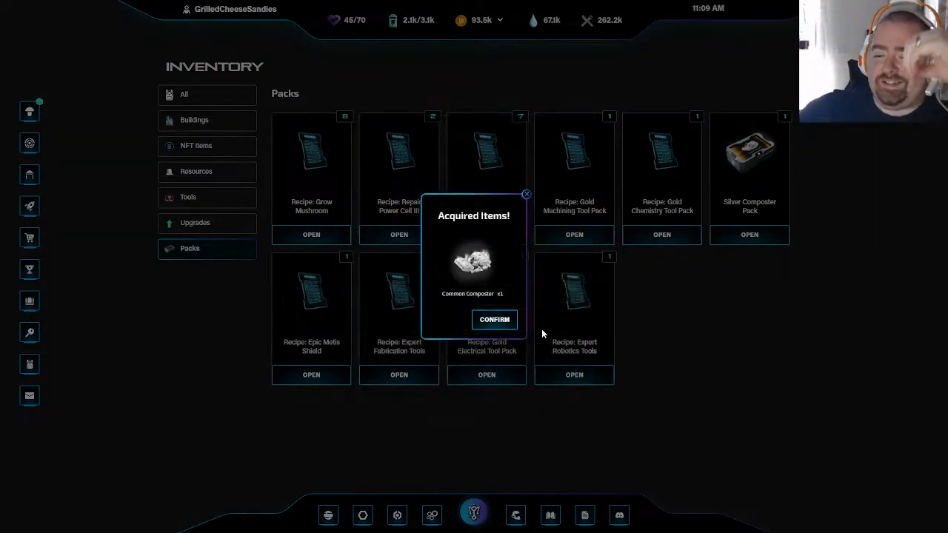
click(493, 320)
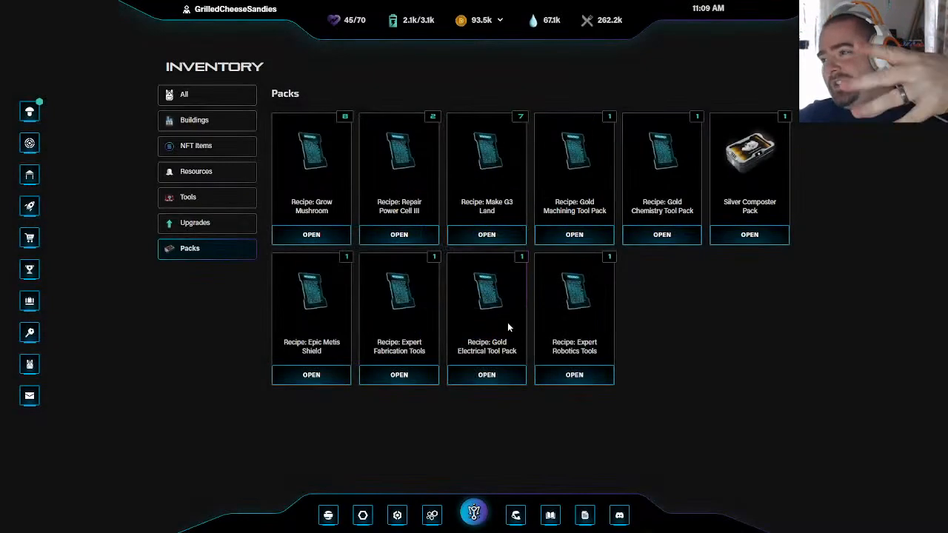
Step: Open the last remaining Silver Composter Pack and dismiss the acquired item notice
click(744, 238)
click(557, 399)
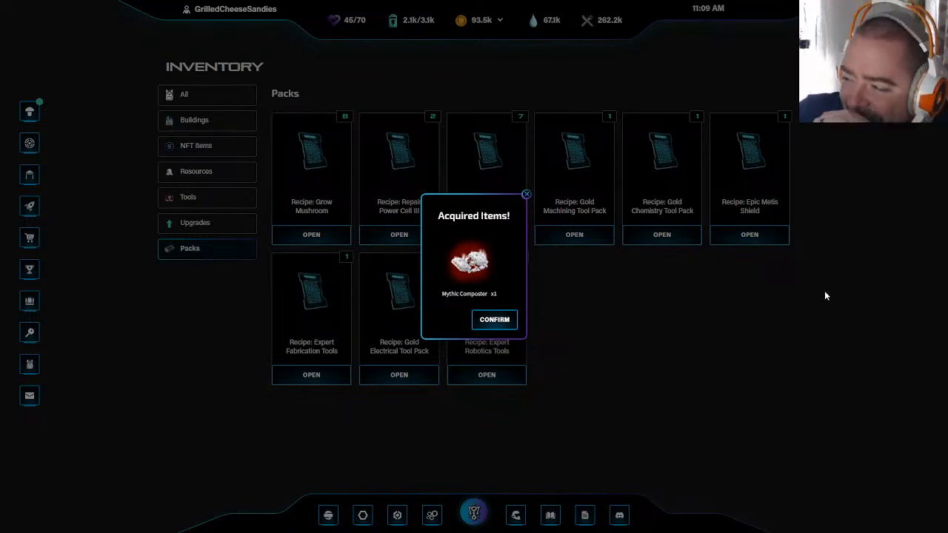
click(494, 319)
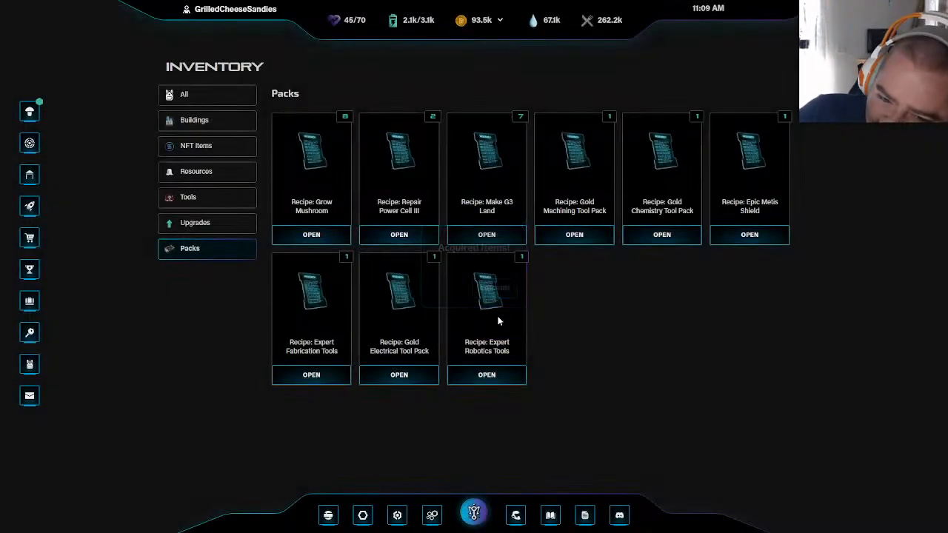
Step: Return to the land map, select The Dregs III plot and open the details of its first Composter IV
click(362, 515)
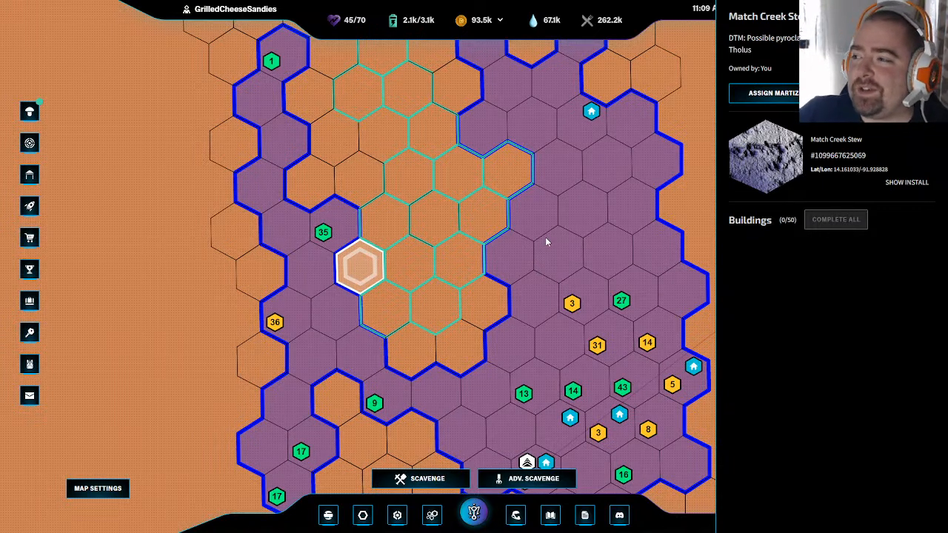
drag(395, 386, 307, 120)
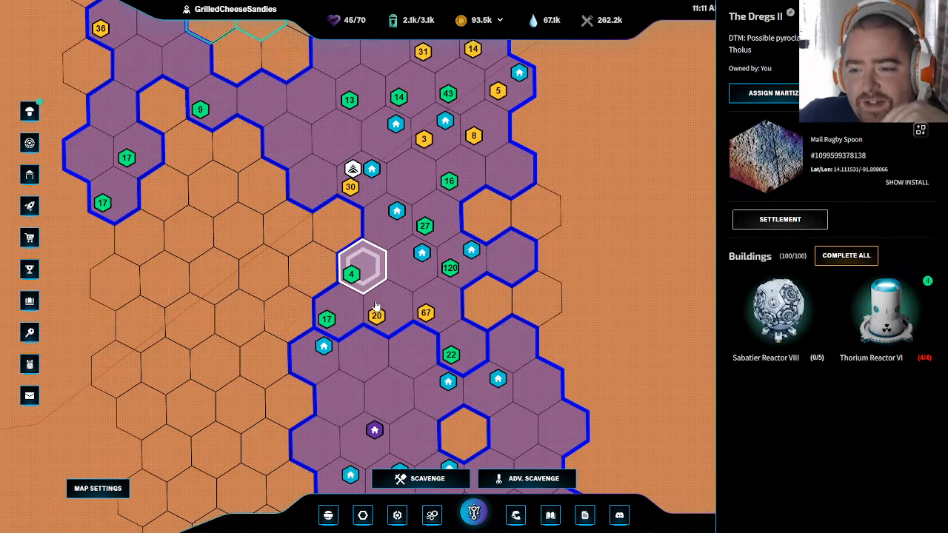
click(387, 298)
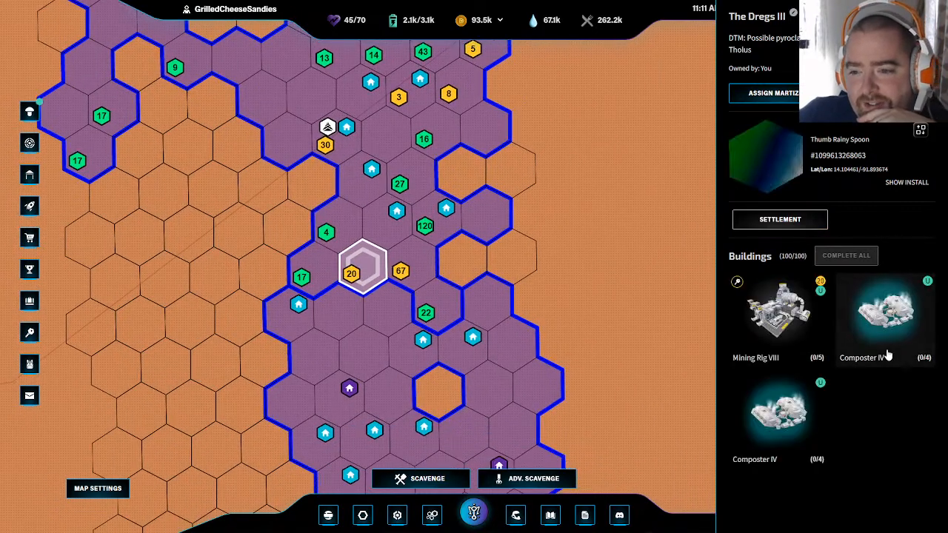
click(881, 318)
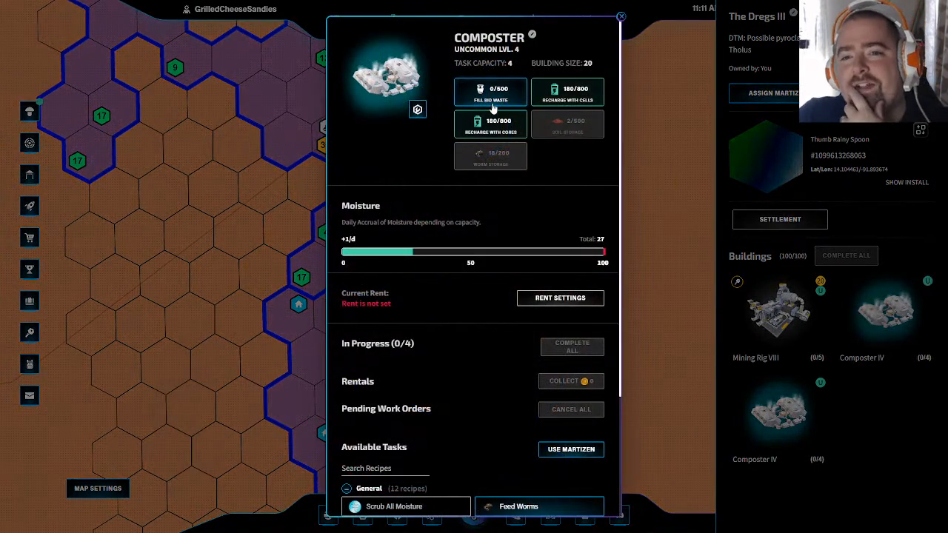
Step: Review the composter's storage, moisture and available tasks, then switch to the Streamlabs giveaway dashboard in the browser
scroll(490, 328, down, 2)
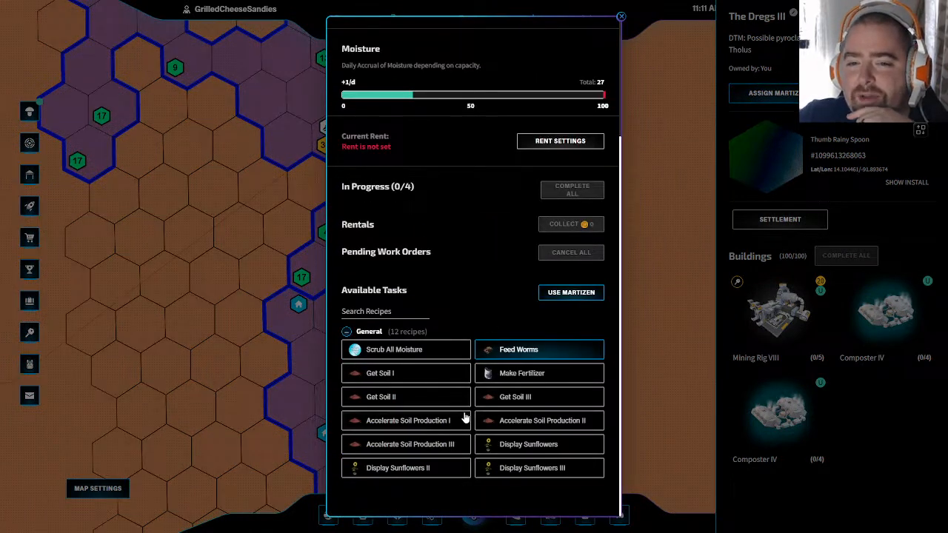
scroll(503, 422, up, 2)
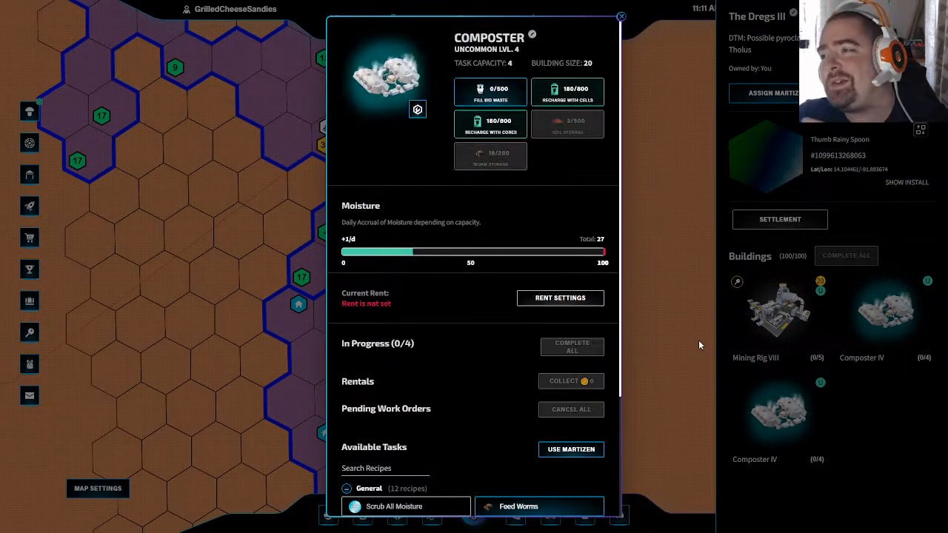
scroll(489, 398, down, 2)
scroll(487, 395, up, 2)
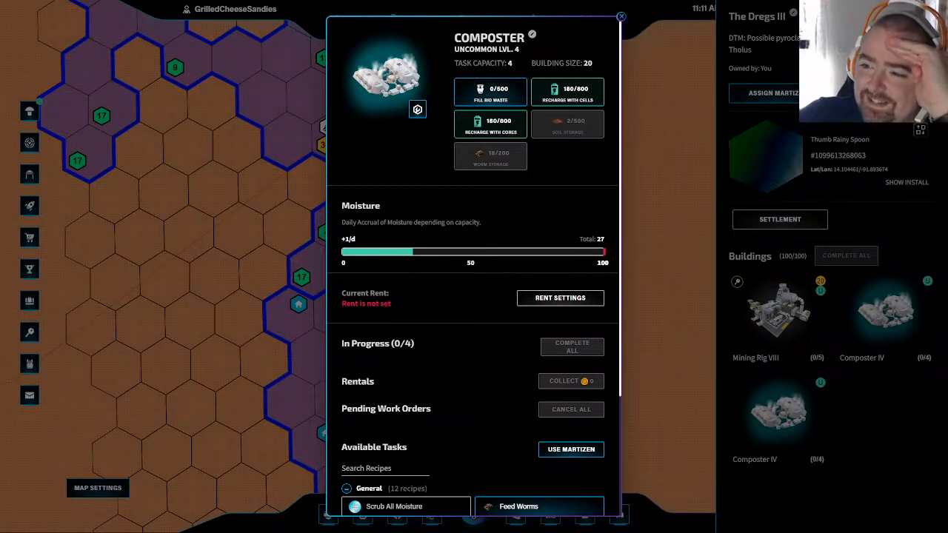
key(alt+Tab)
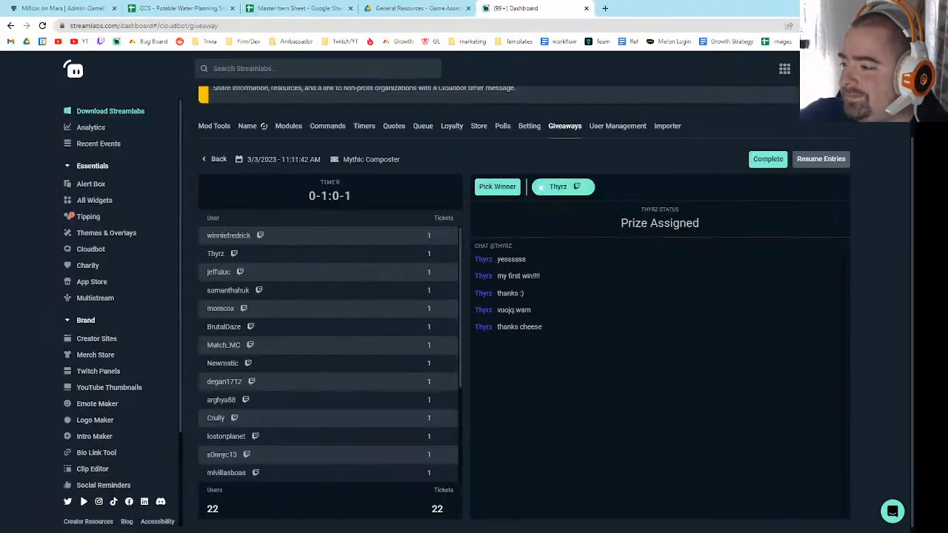